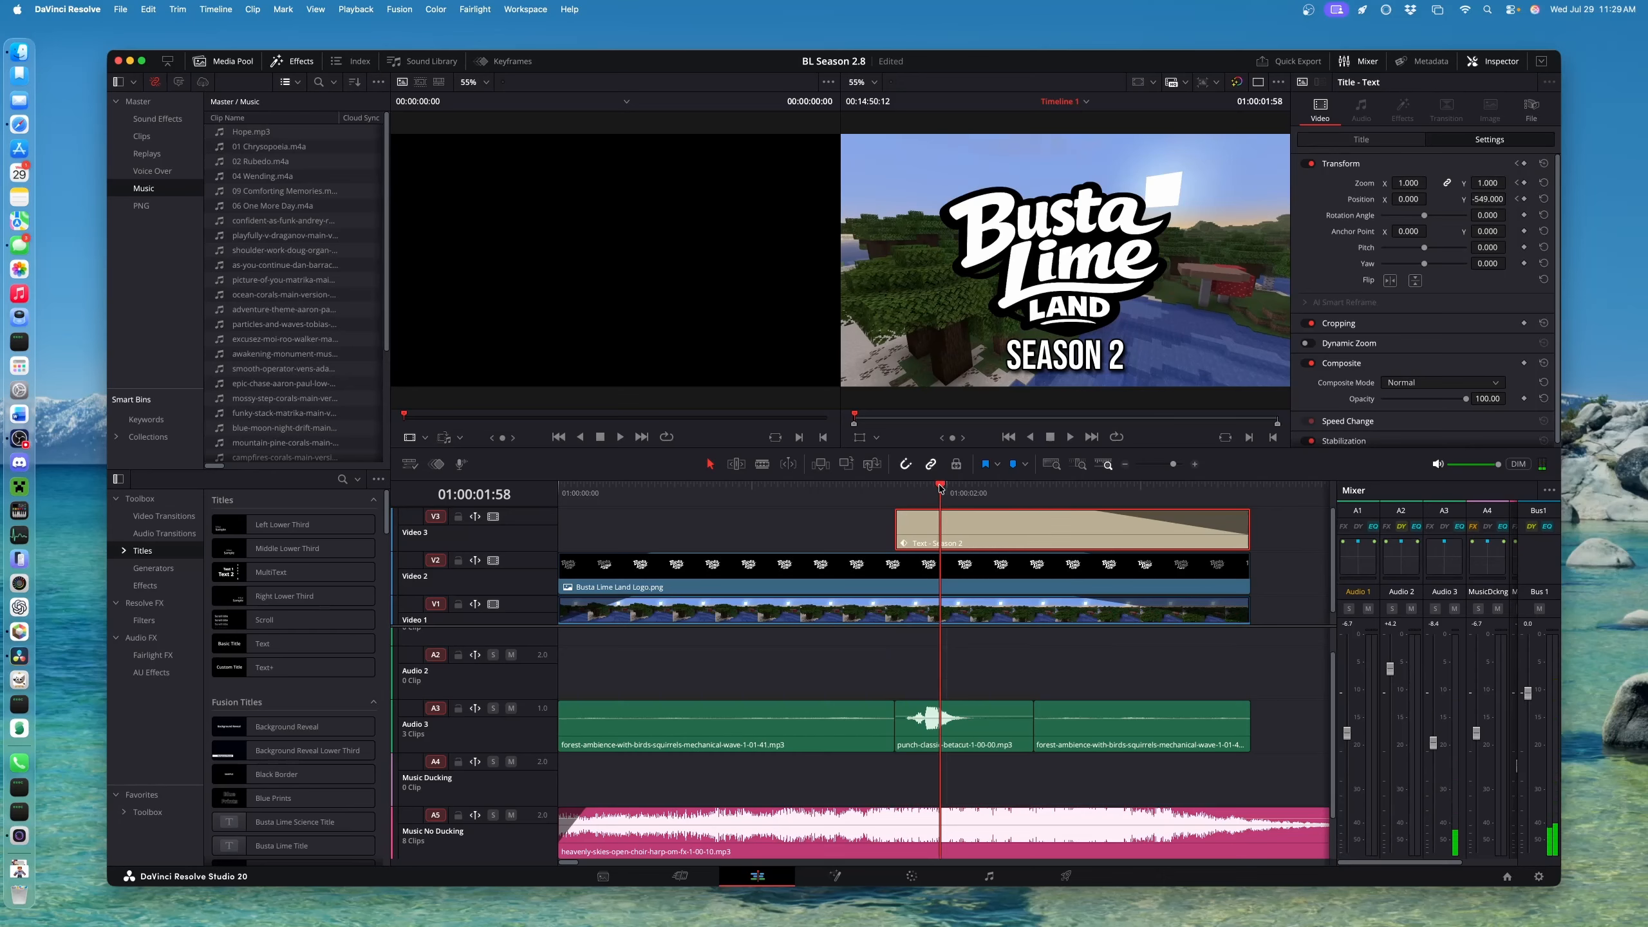
Review the Season 2 title intro, checking the logo, heavenly-skies music and ocean-waves clips
drag(945, 480, 1066, 499)
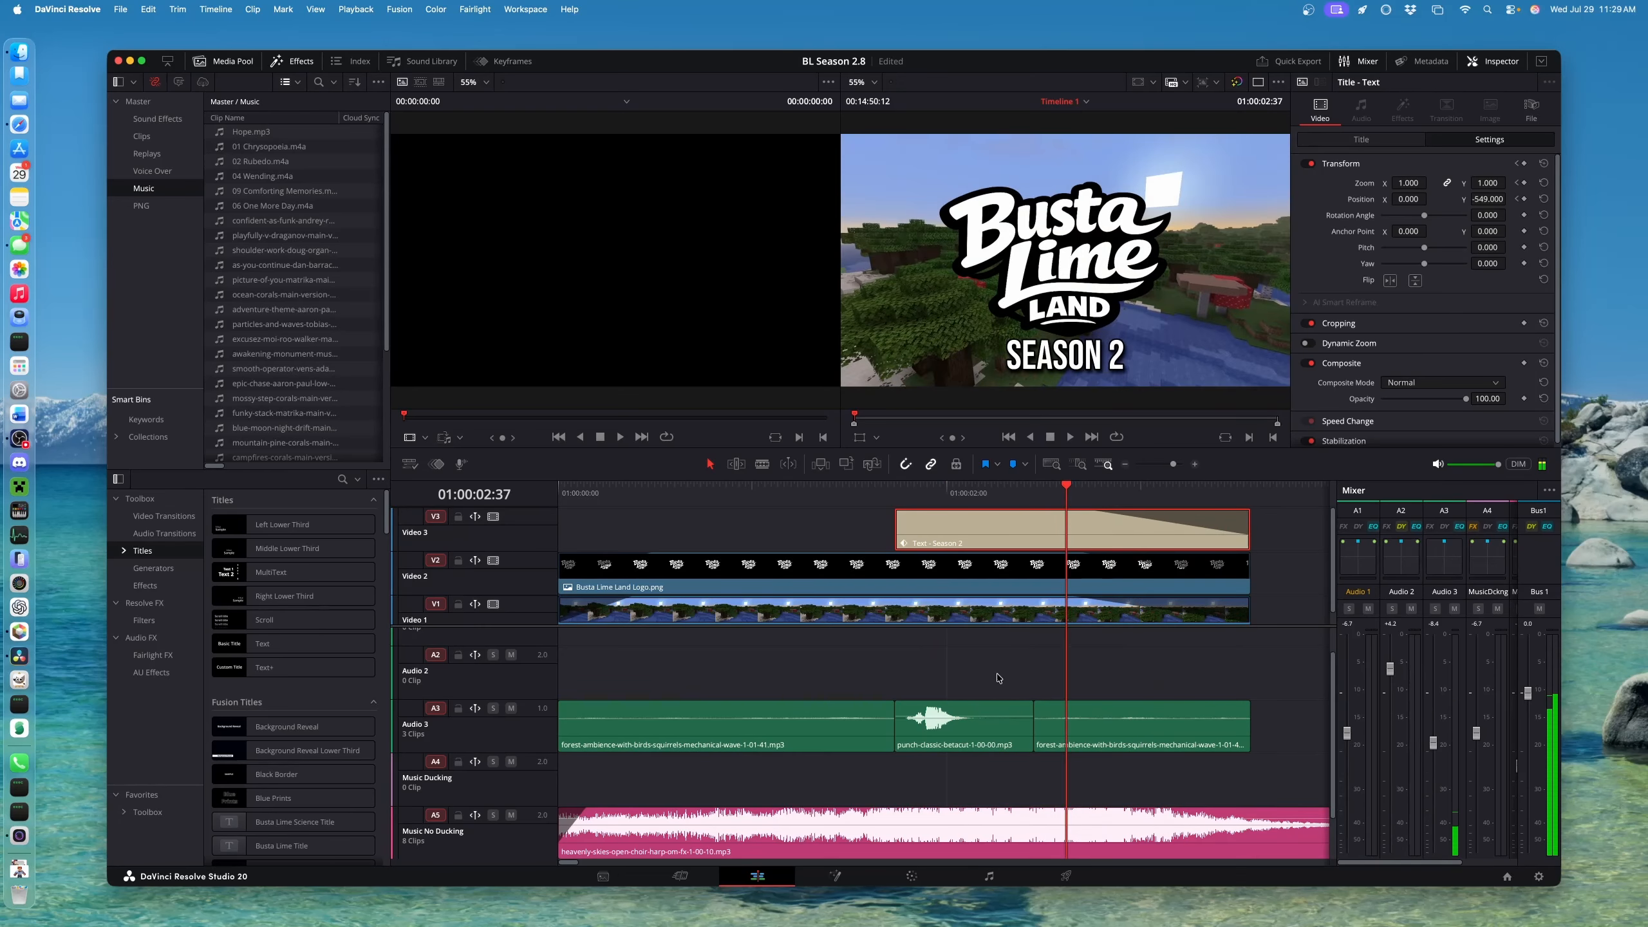
click(871, 492)
key(space)
key(space)
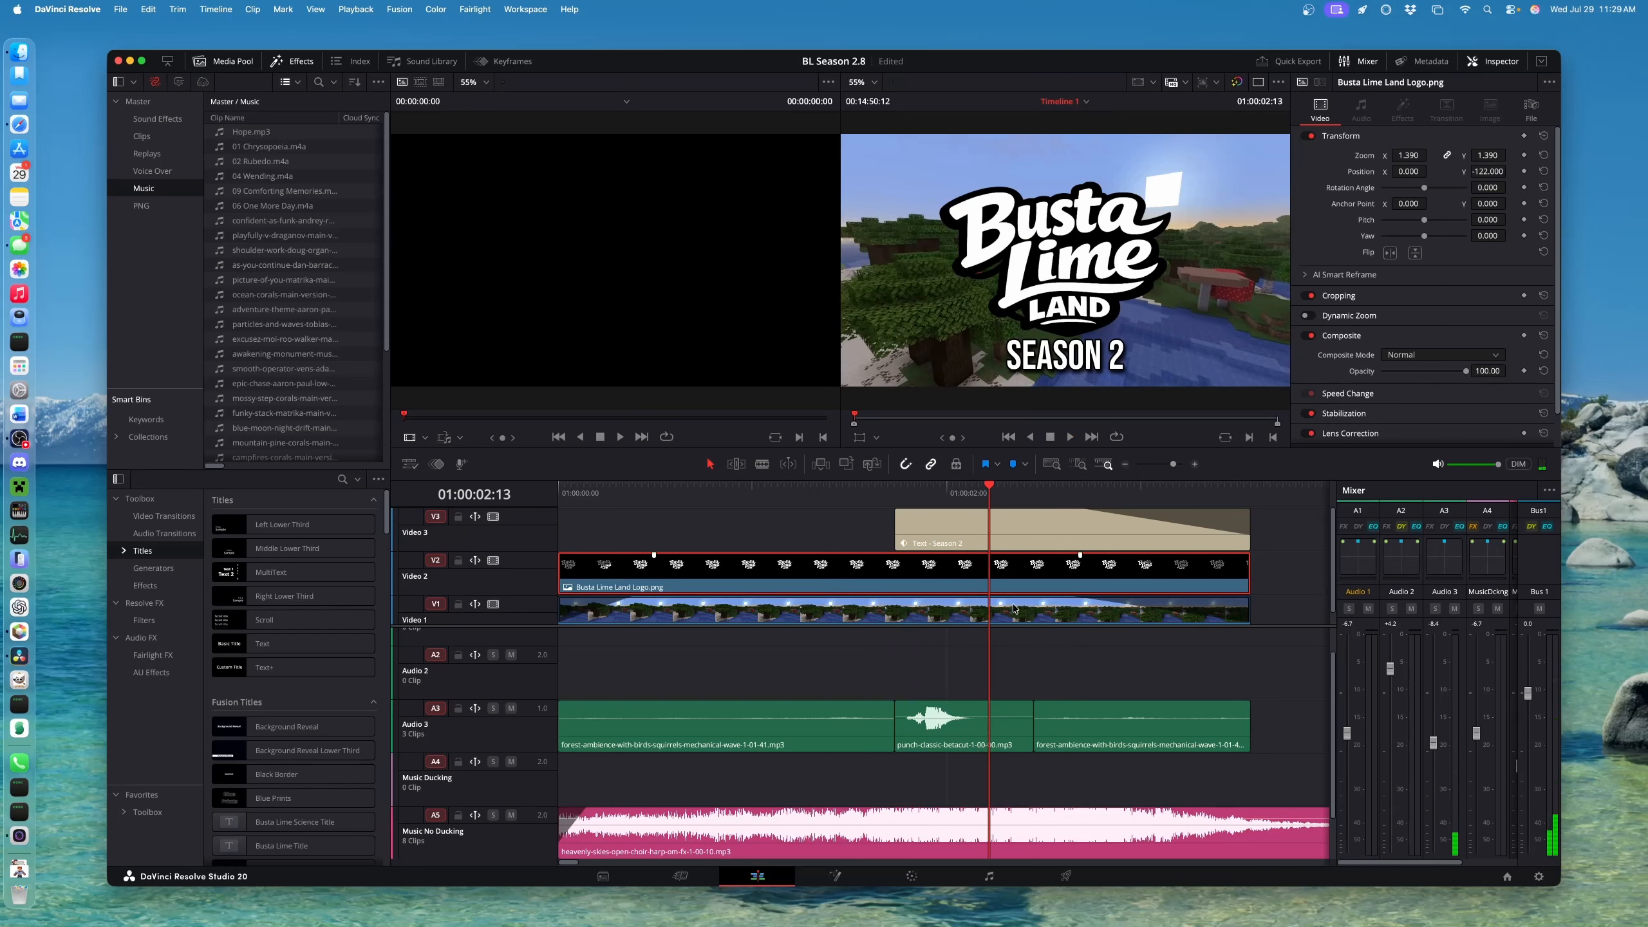
scroll(969, 744, down, 2)
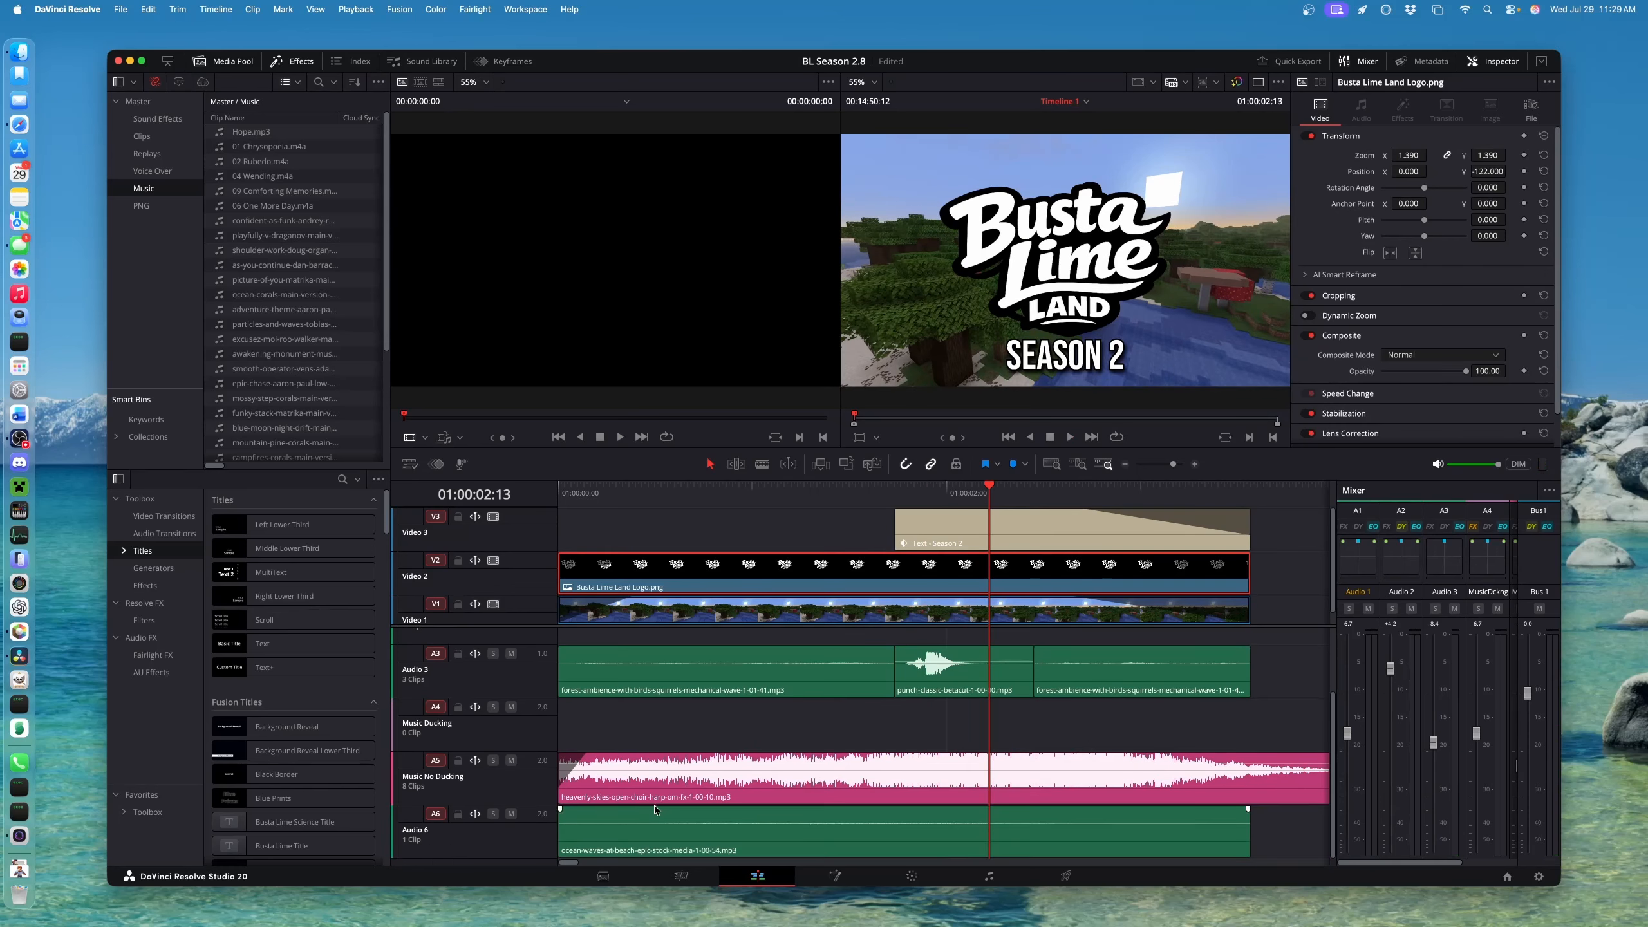
click(635, 786)
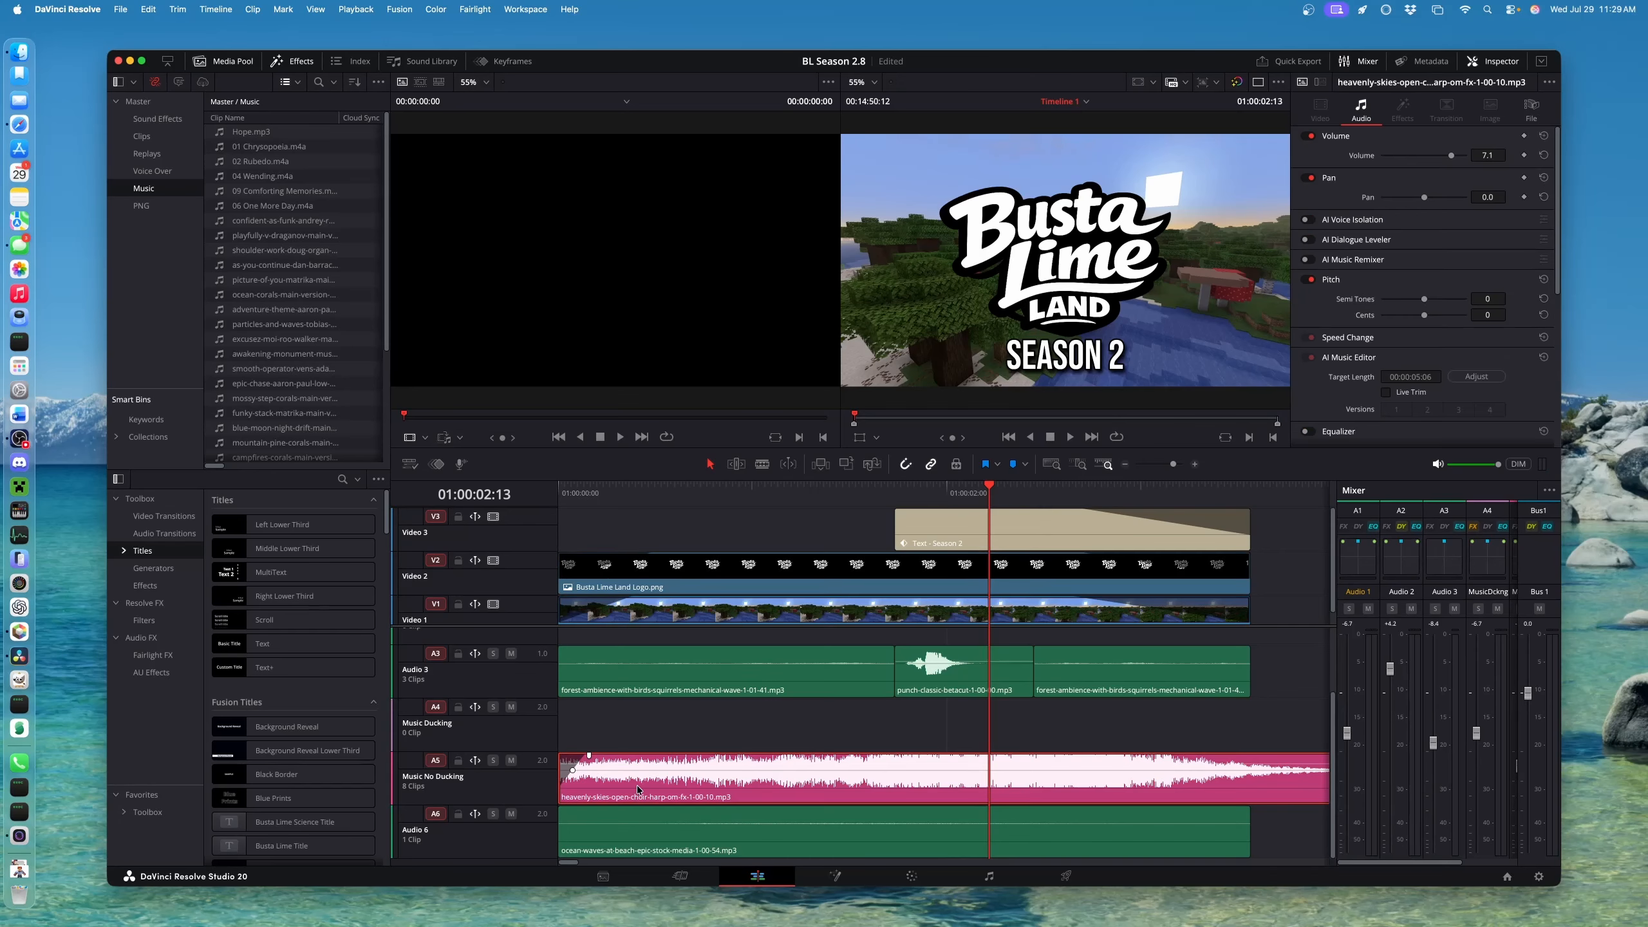
click(639, 839)
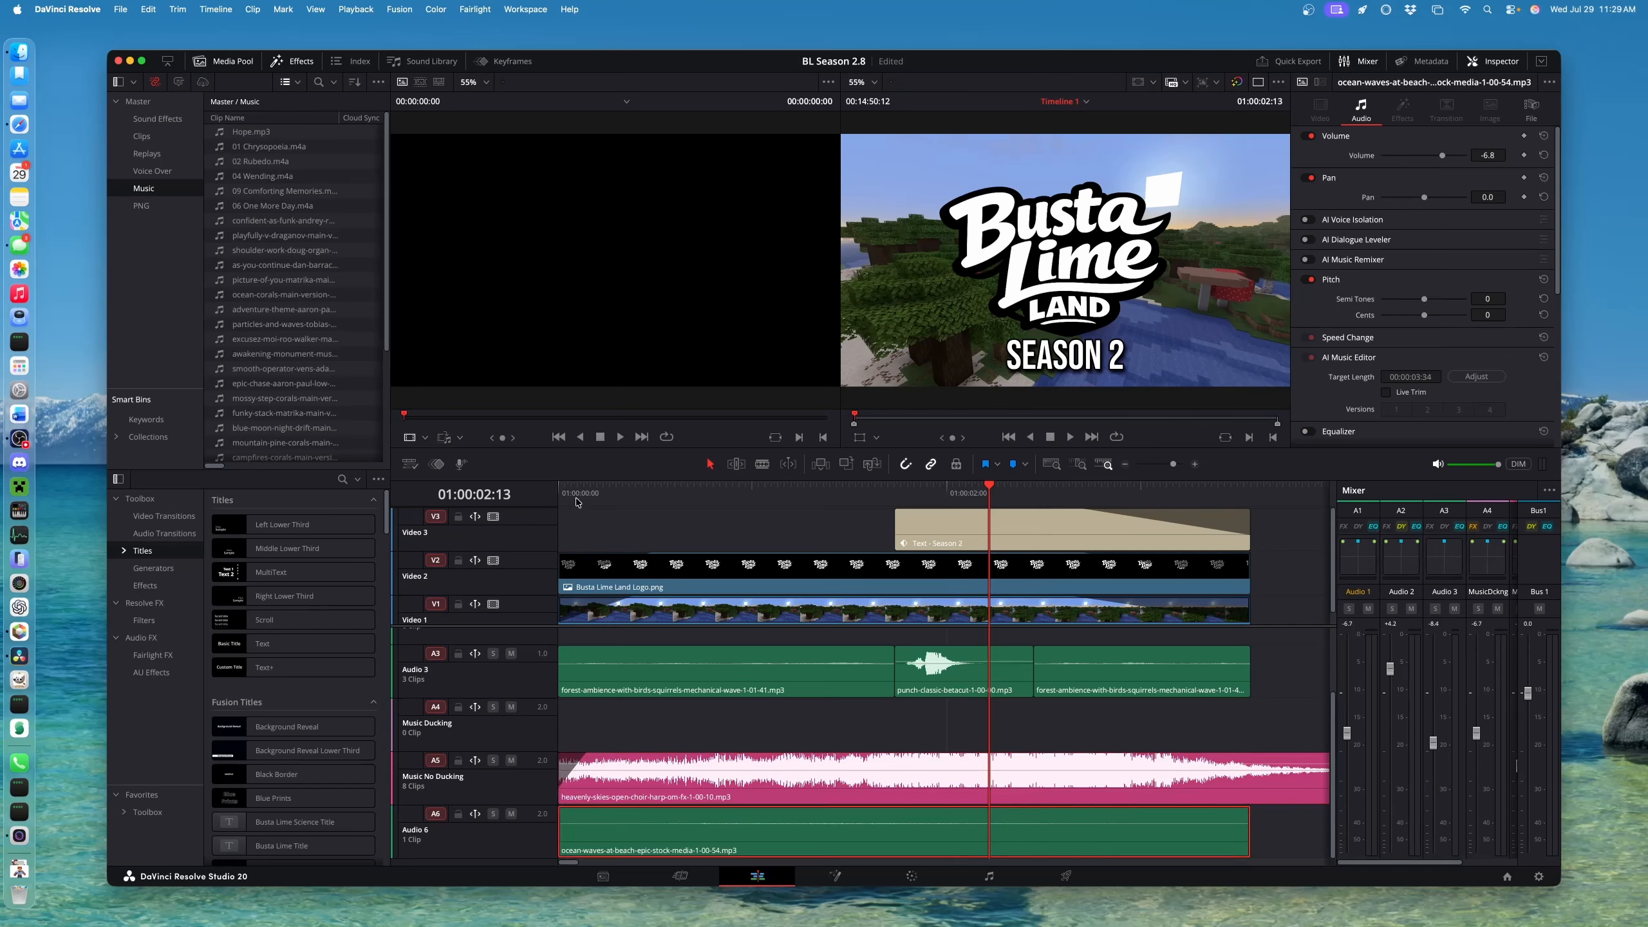
drag(577, 495, 550, 495)
Solo Audio 6 to hear the ocean waves under the intro, then unsolo and replay
click(491, 821)
click(491, 819)
key(space)
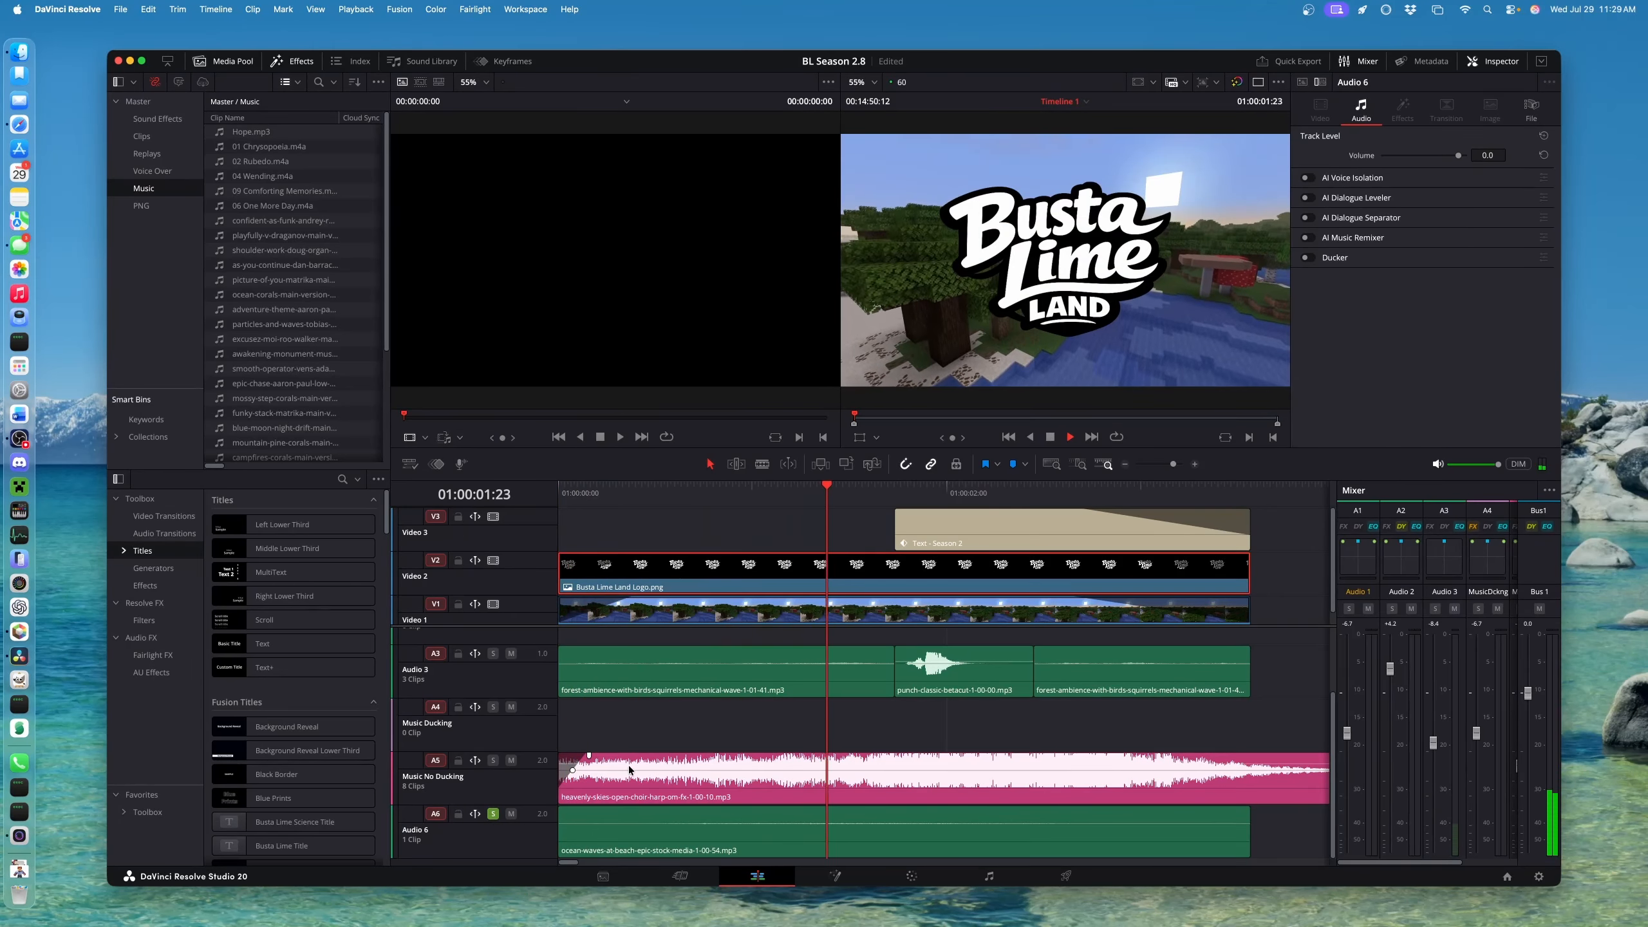
key(space)
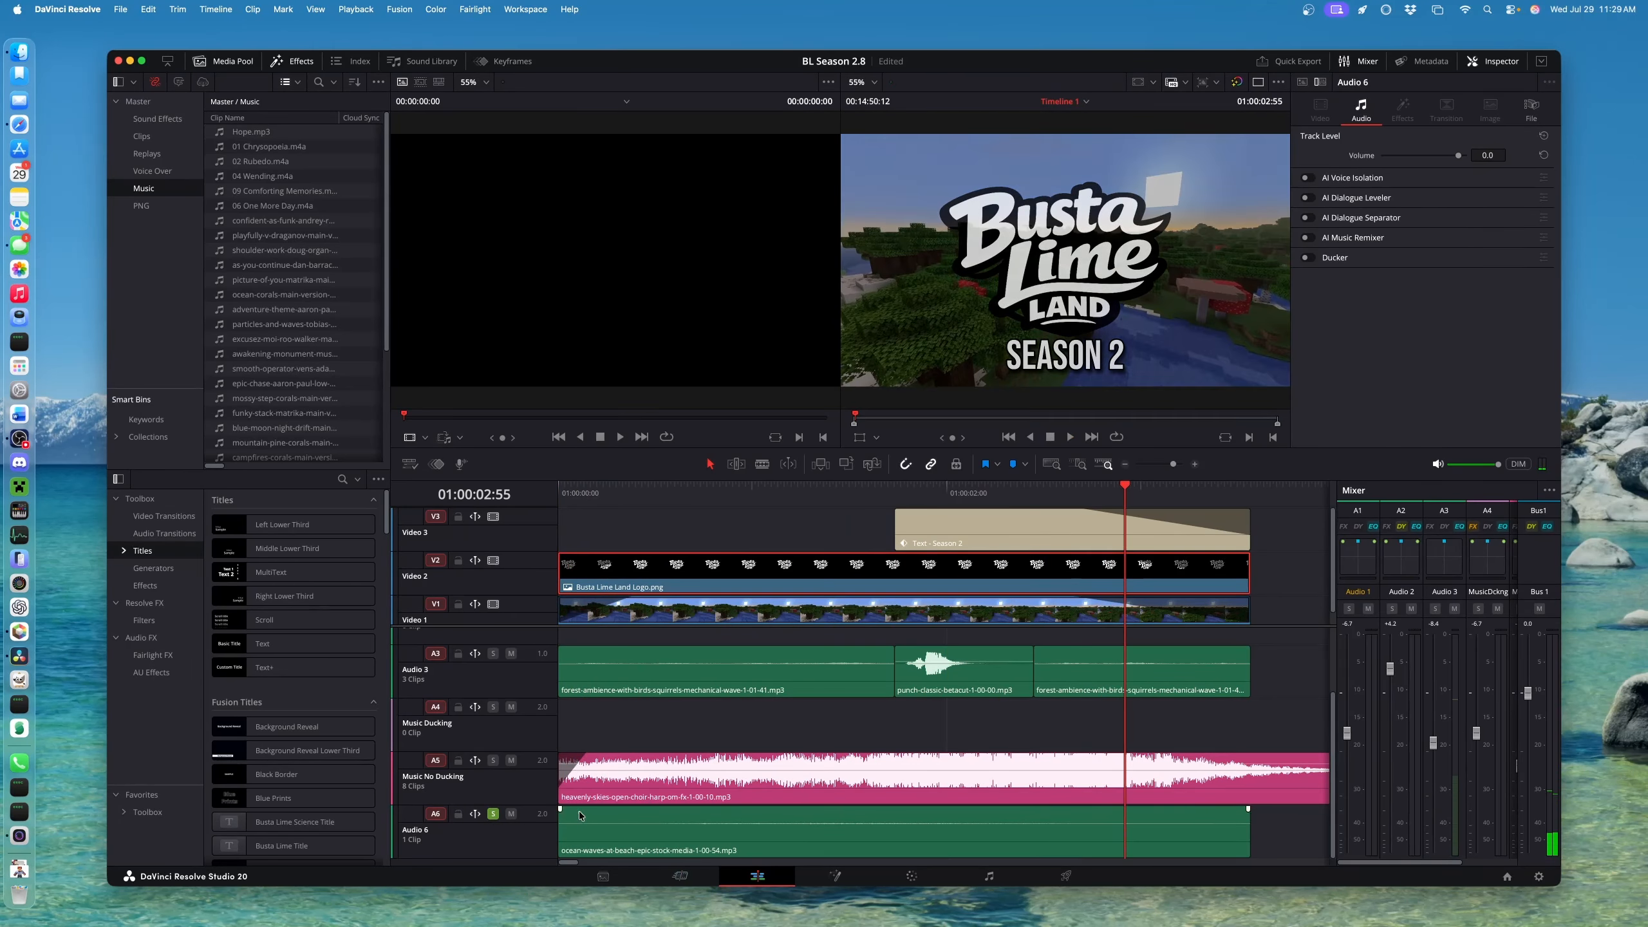
click(493, 816)
click(562, 487)
key(space)
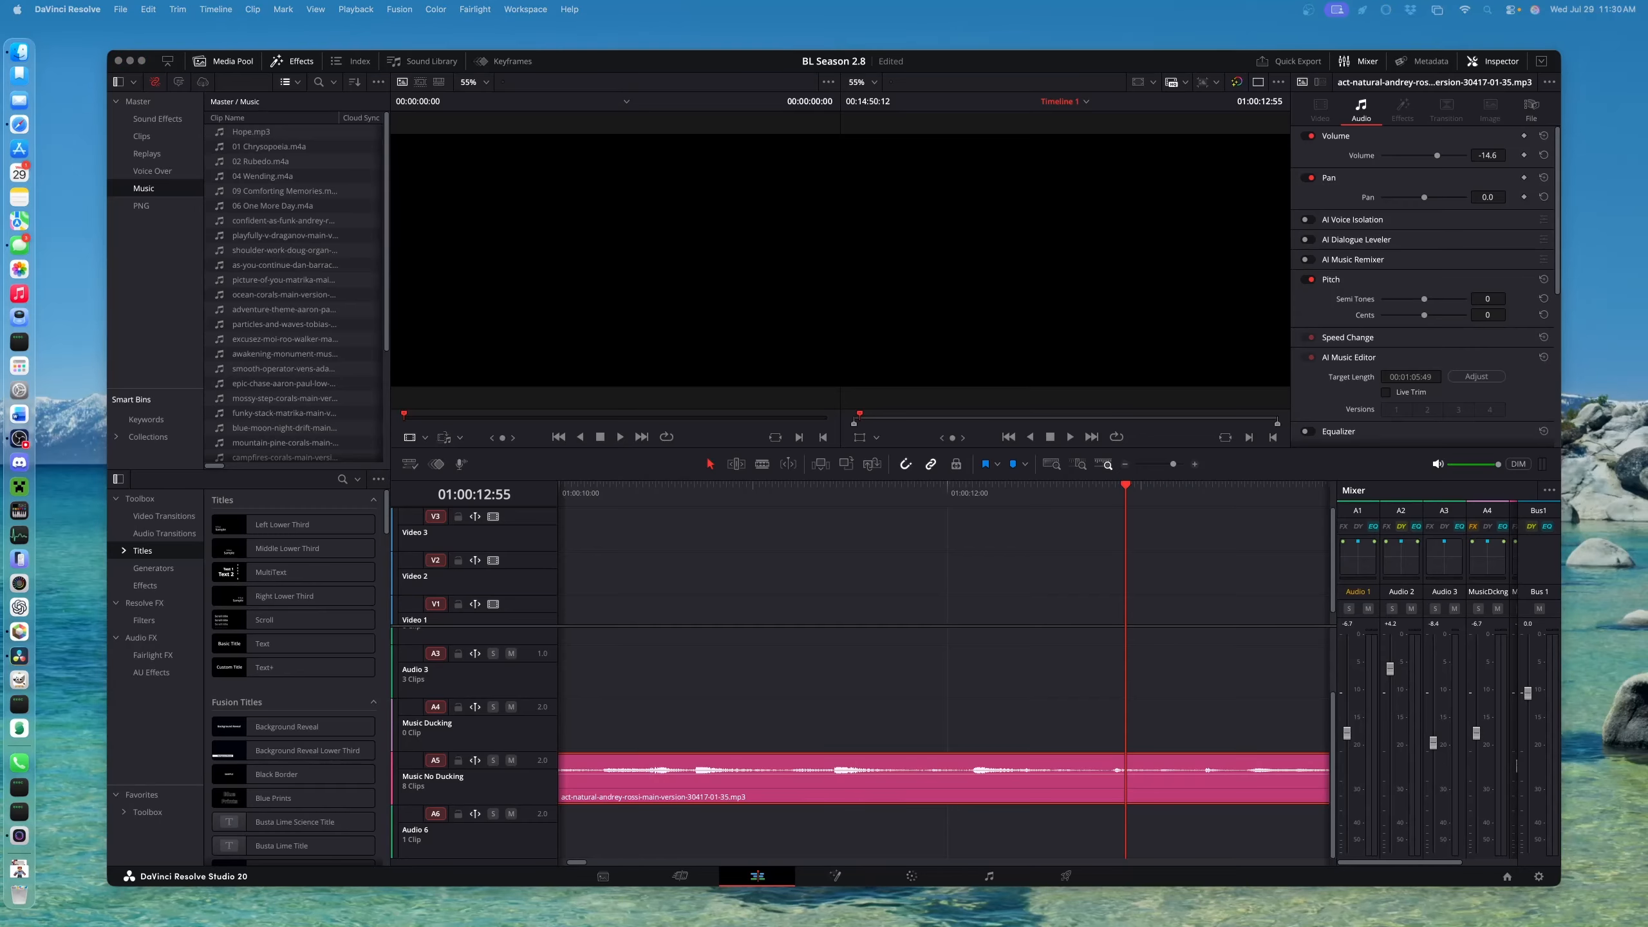
Delete every old clip from the Clips bin
click(149, 137)
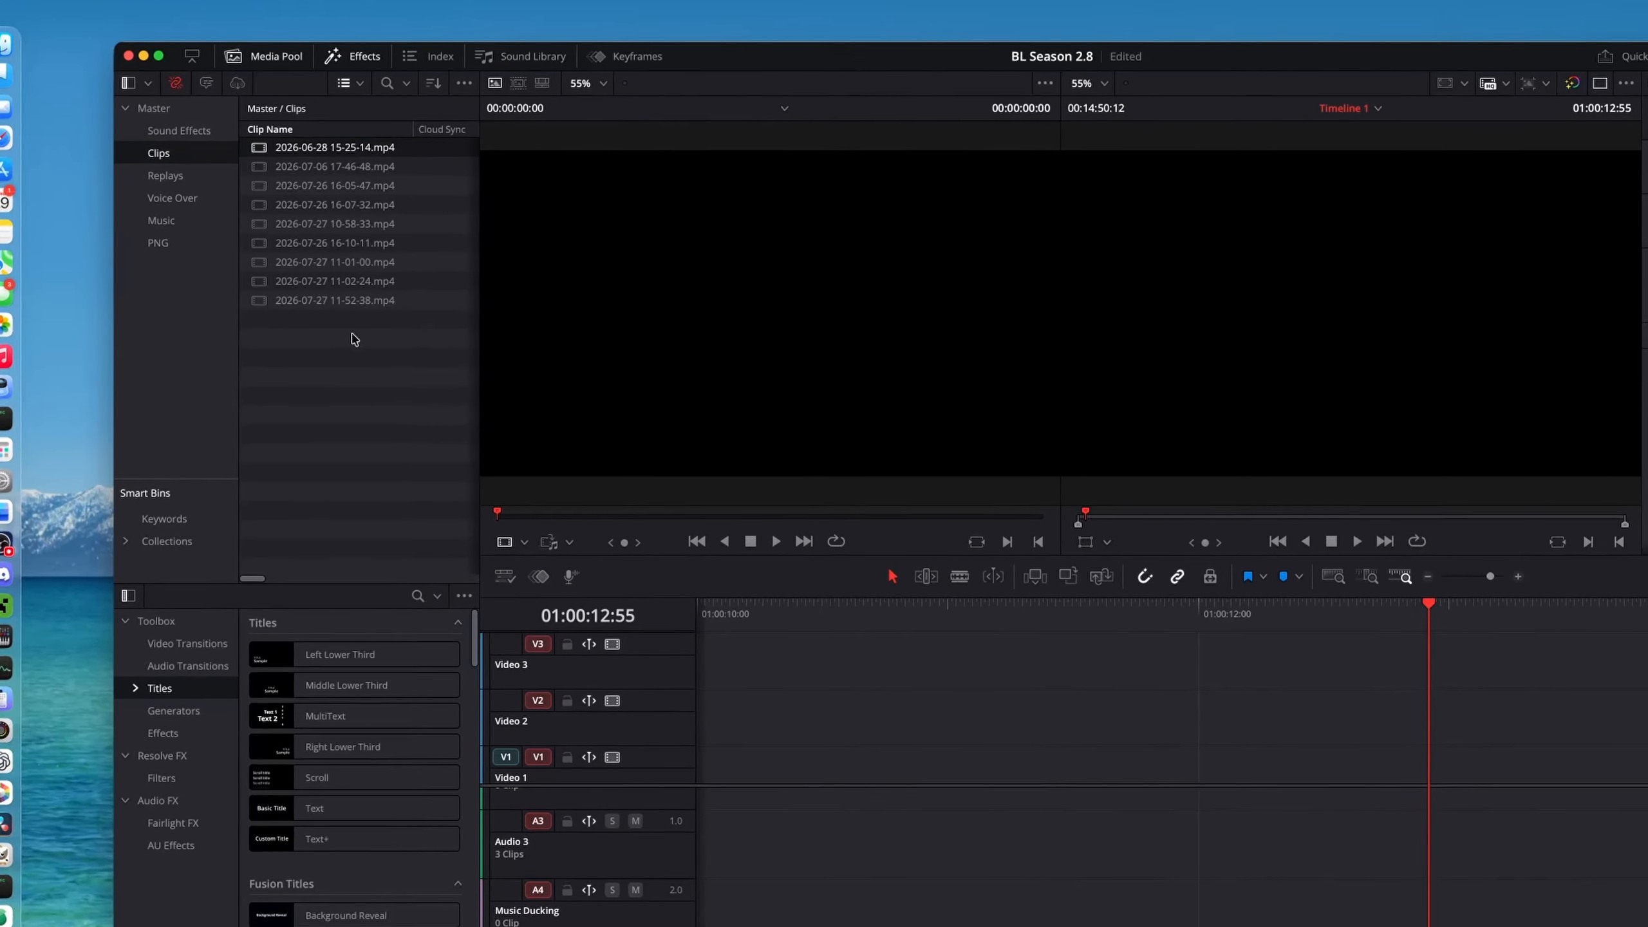
click(339, 302)
key(super+a)
key(BackSpace)
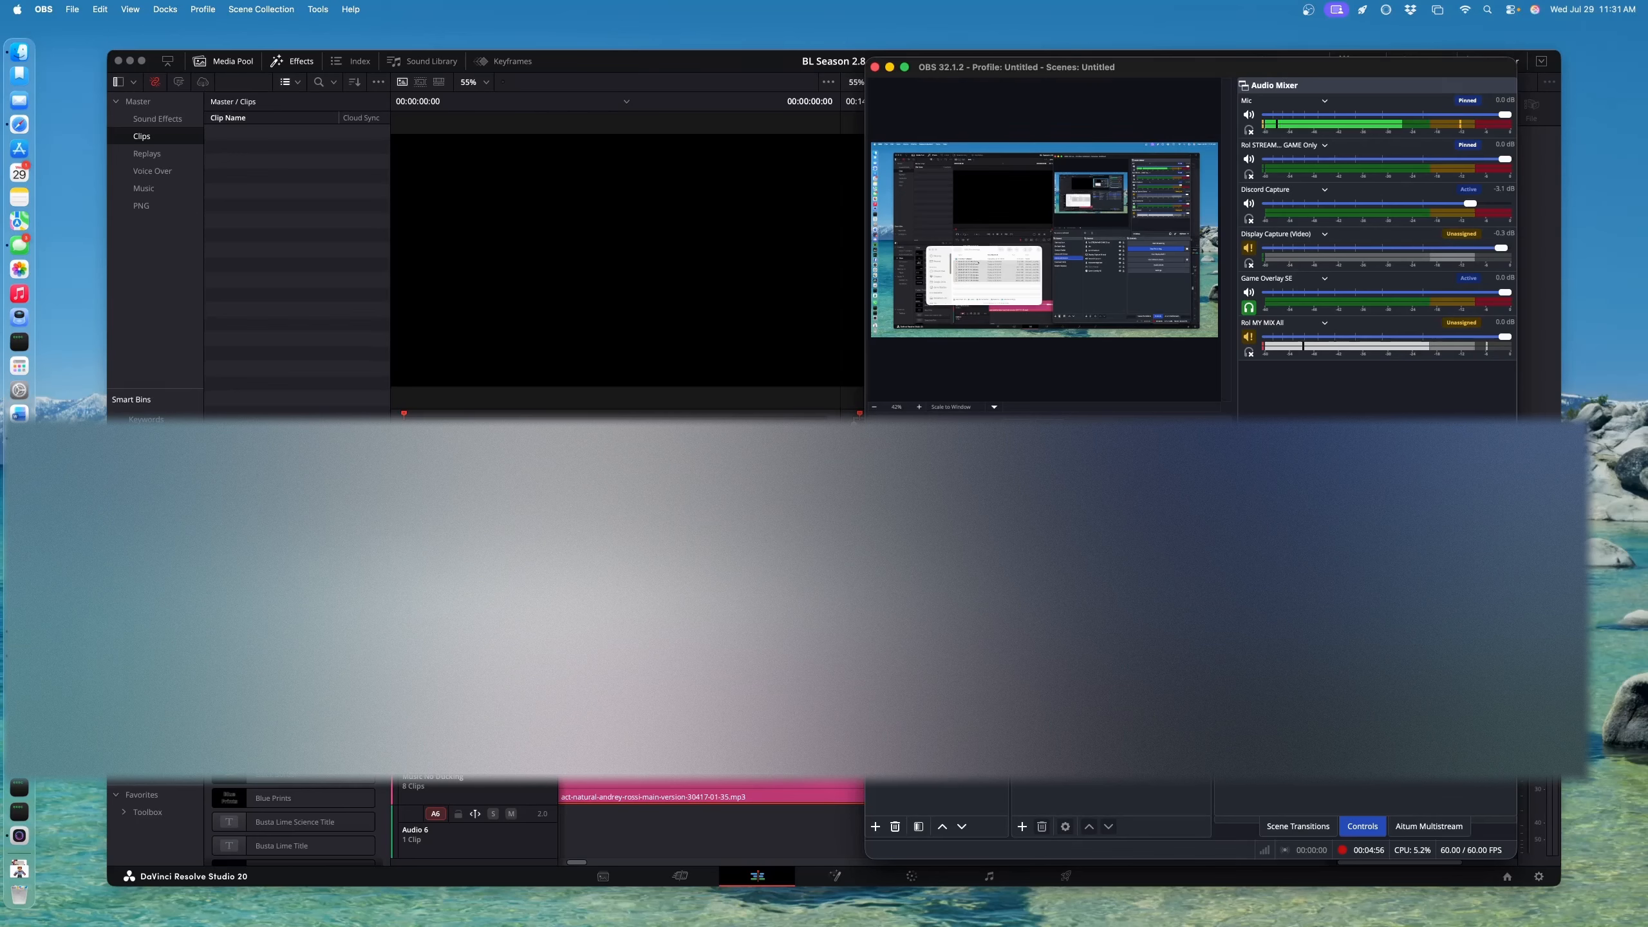
Open OBS's Remux Recordings tool and move its window aside
click(75, 12)
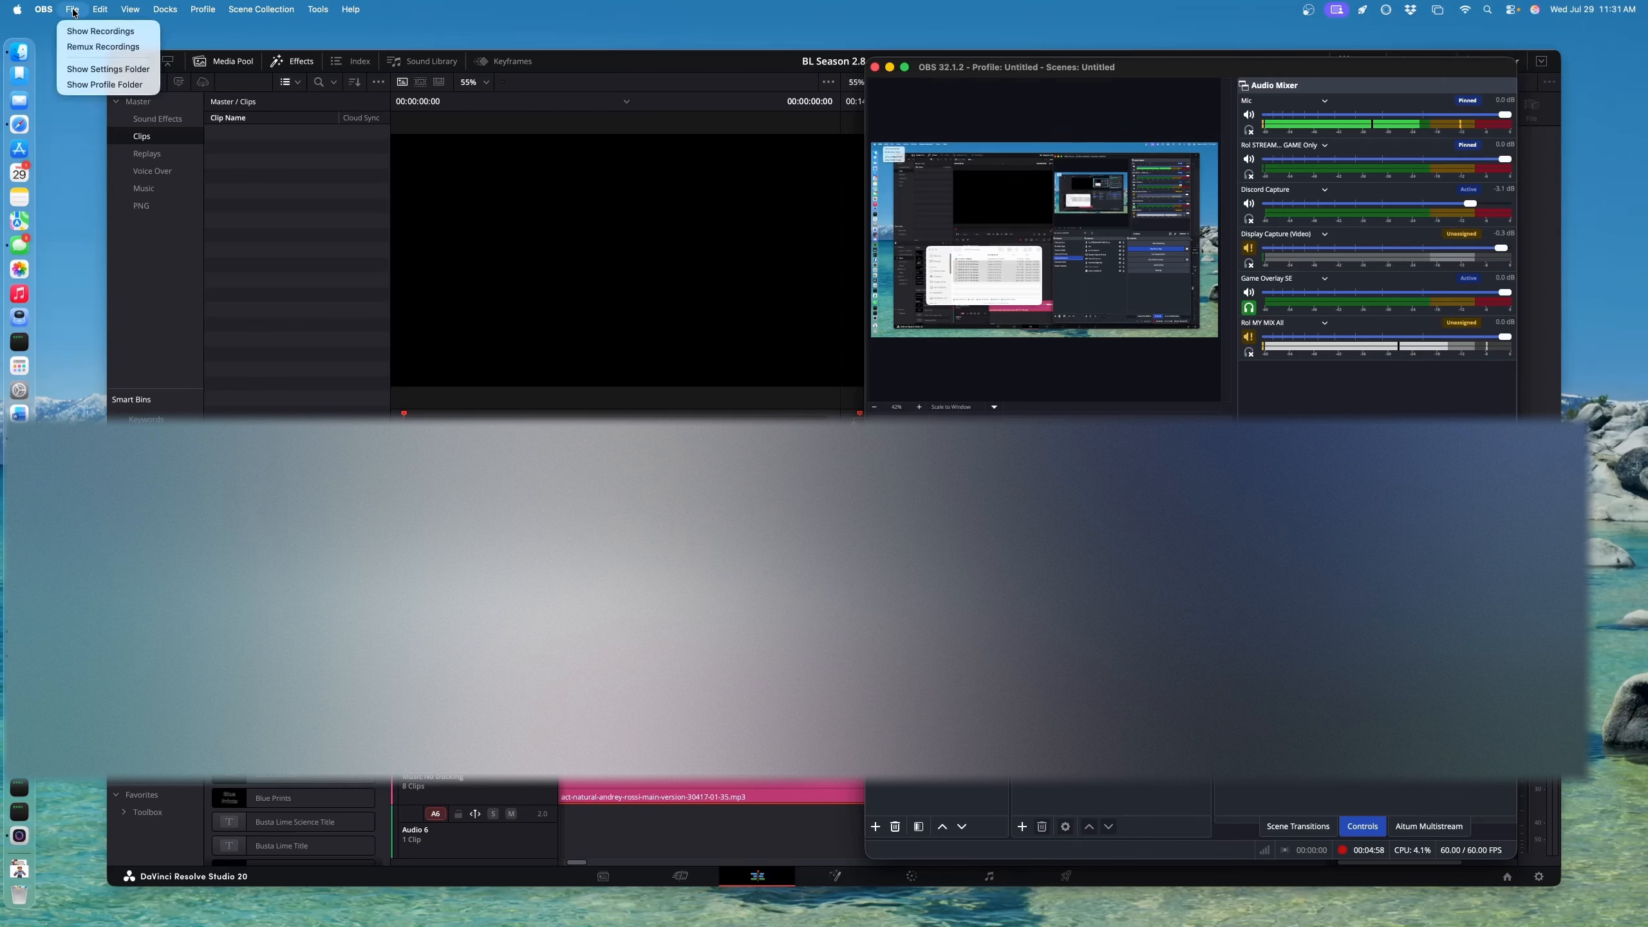
click(97, 47)
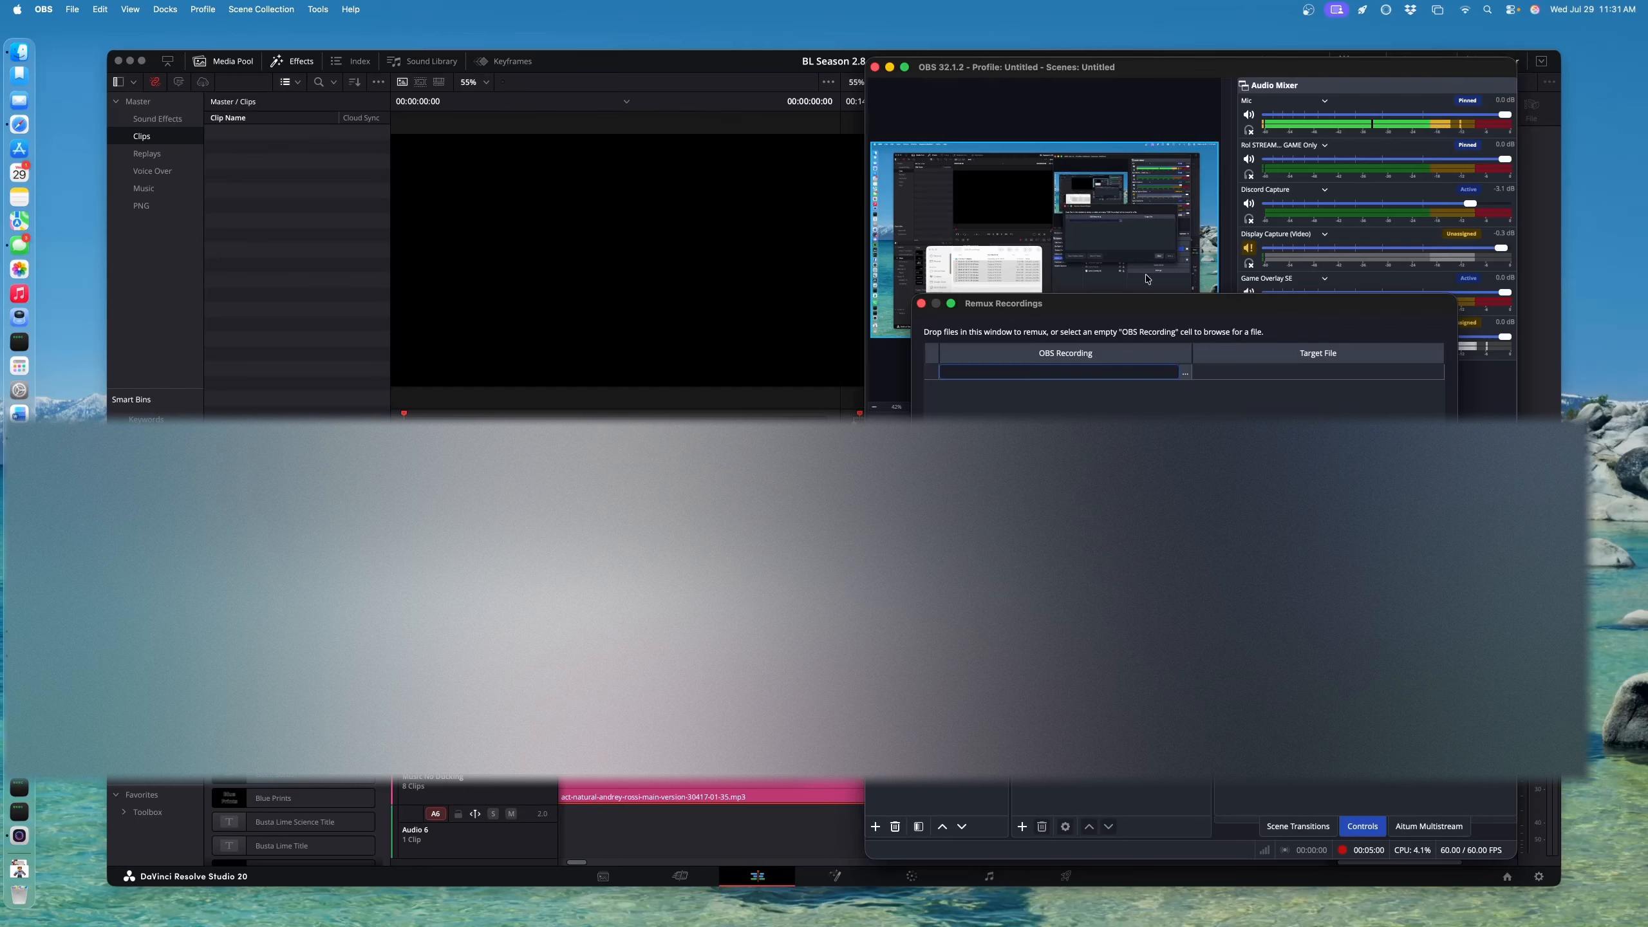
drag(1172, 304, 1145, 429)
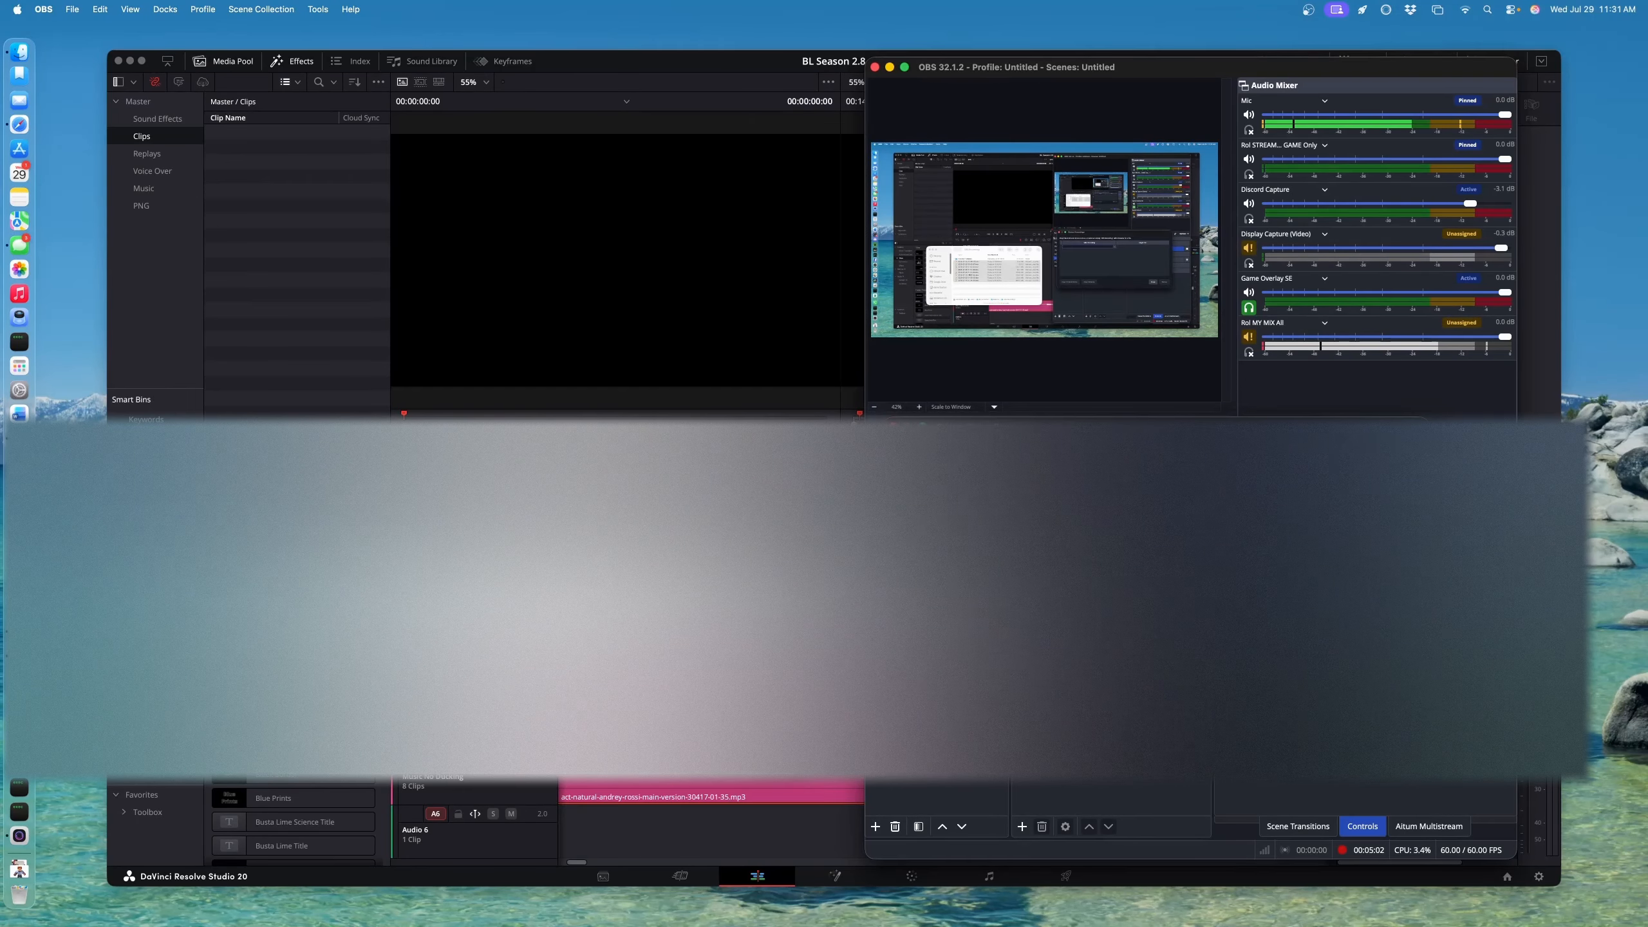
click(587, 512)
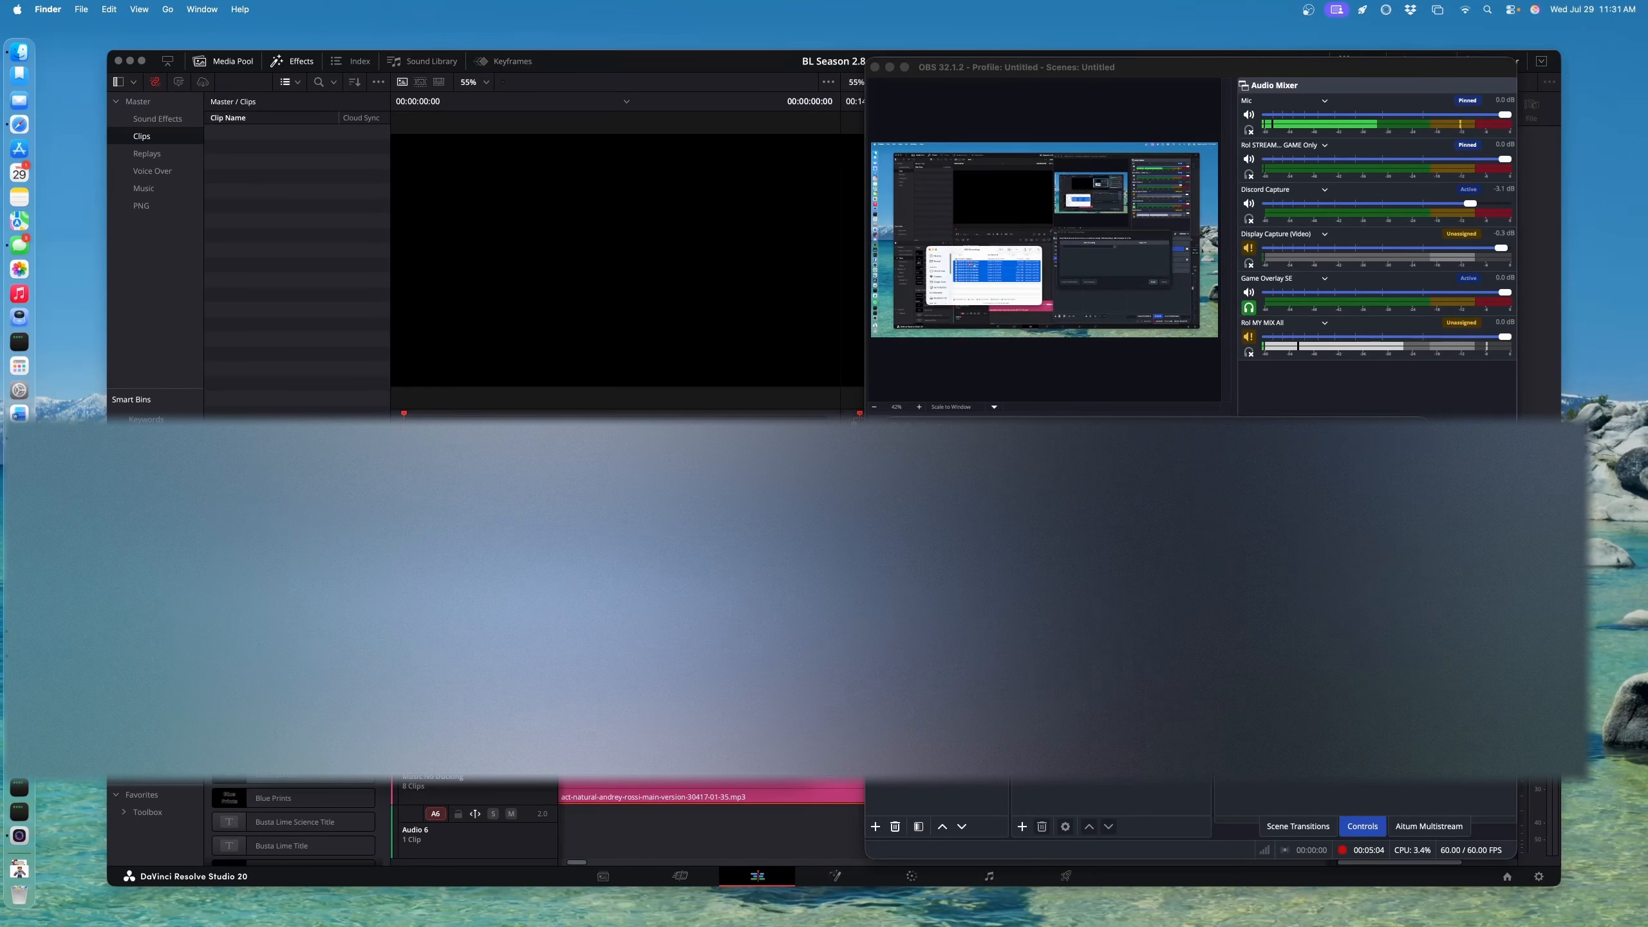
Remux the selected OBS recordings, then move the OBS windows out of the way
drag(488, 584, 1054, 522)
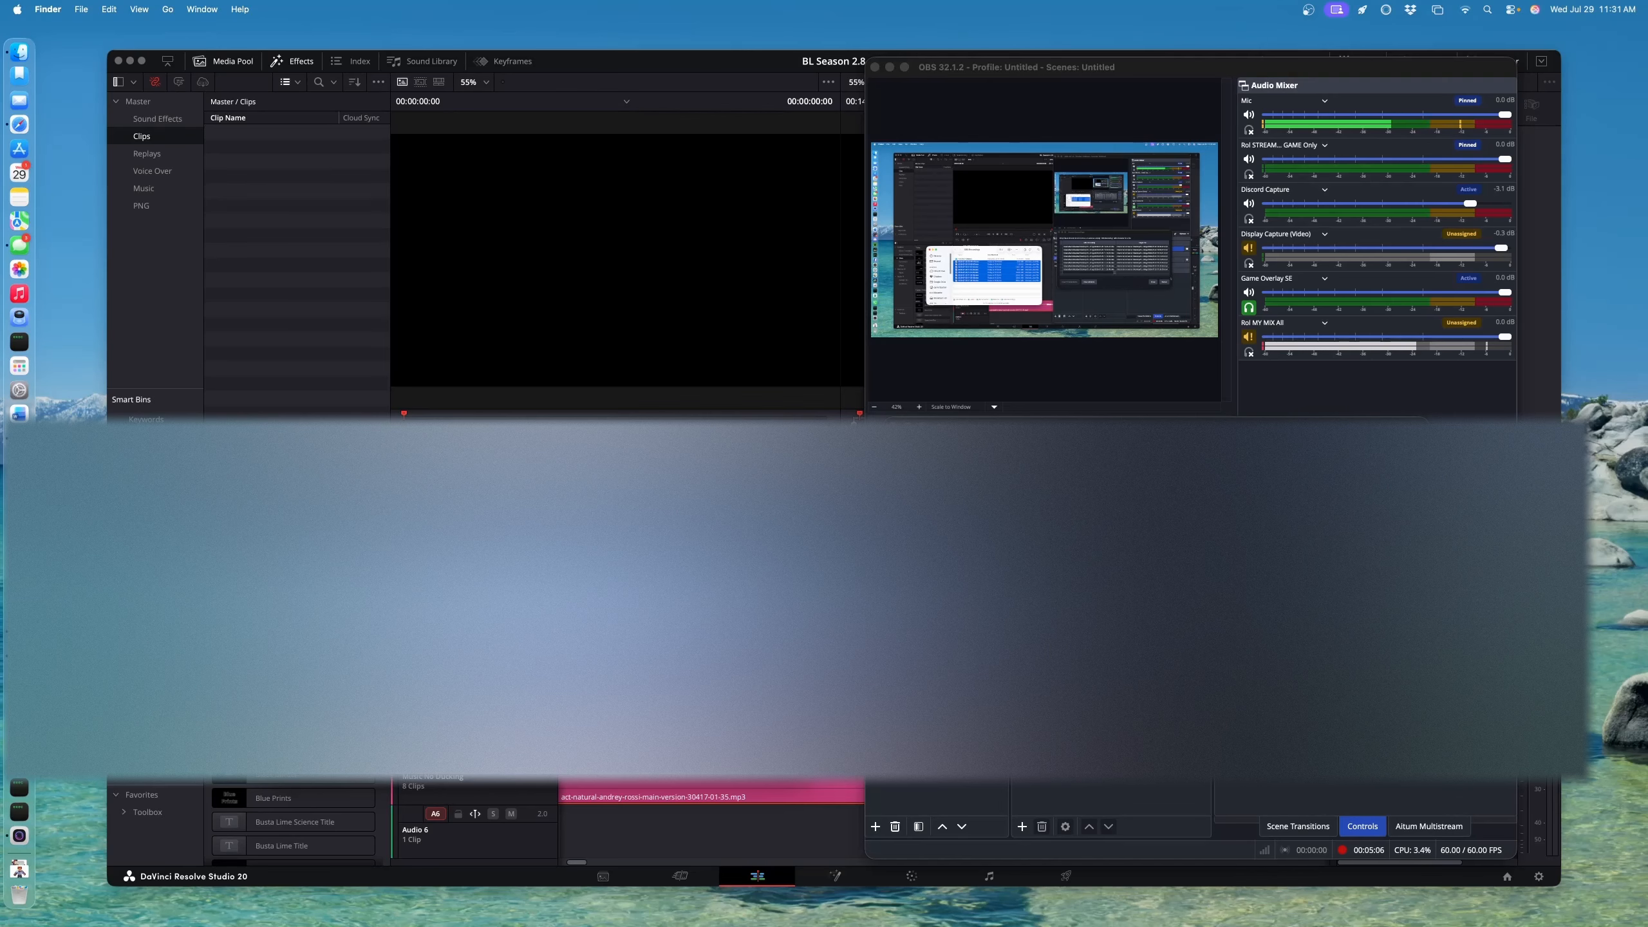
click(1396, 667)
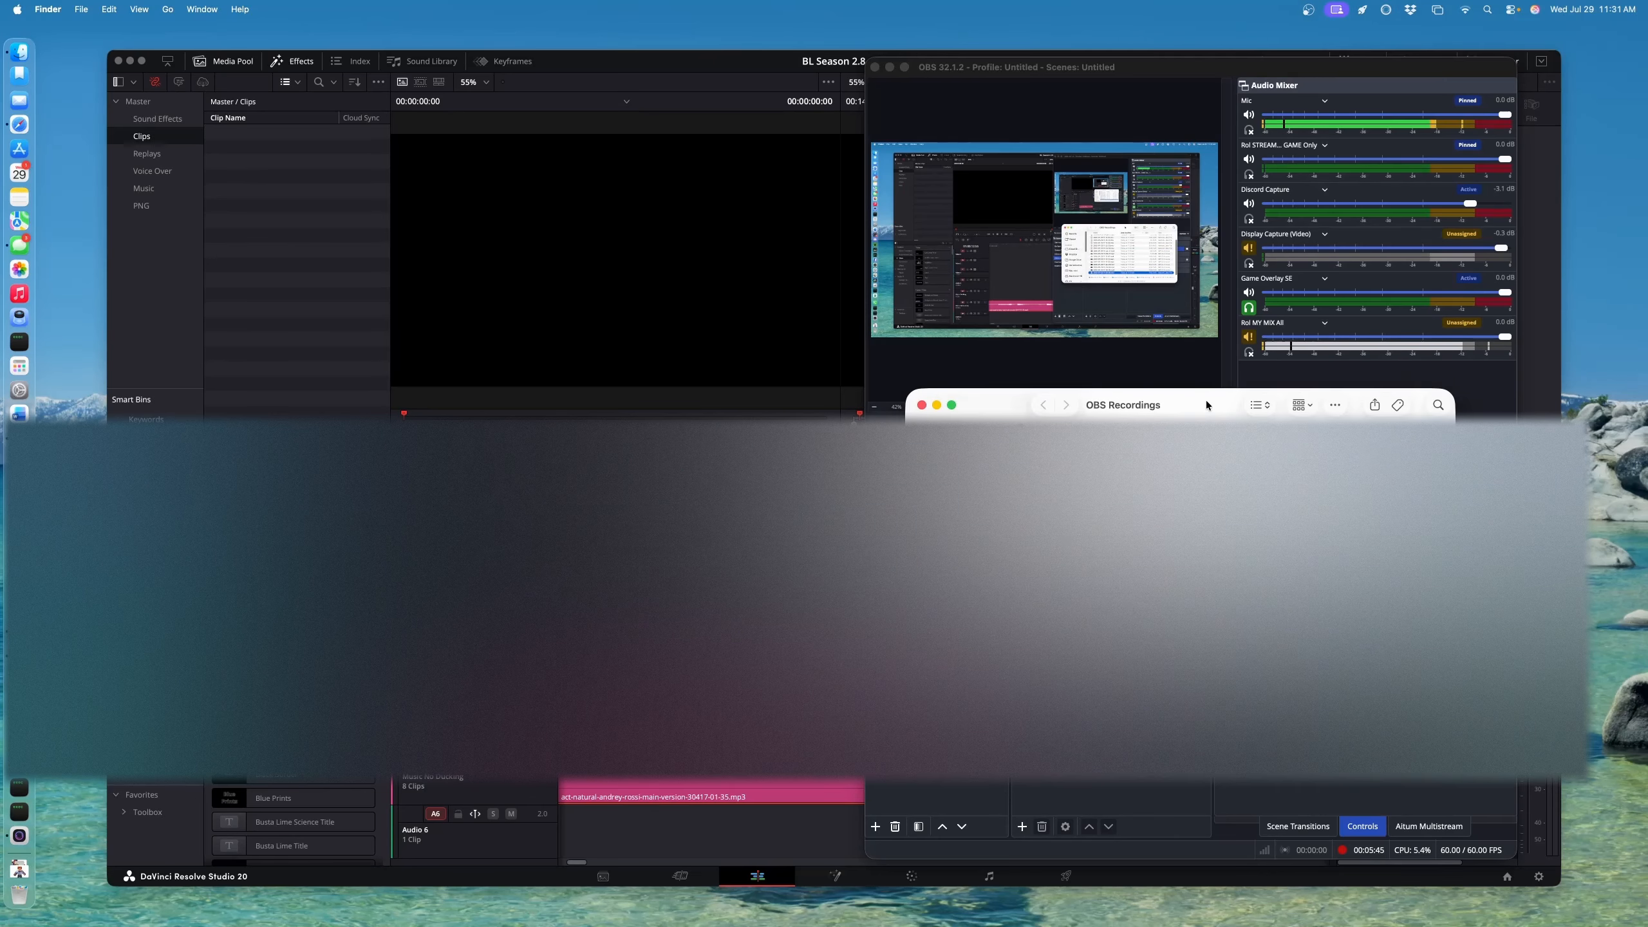
drag(1175, 406, 344, 386)
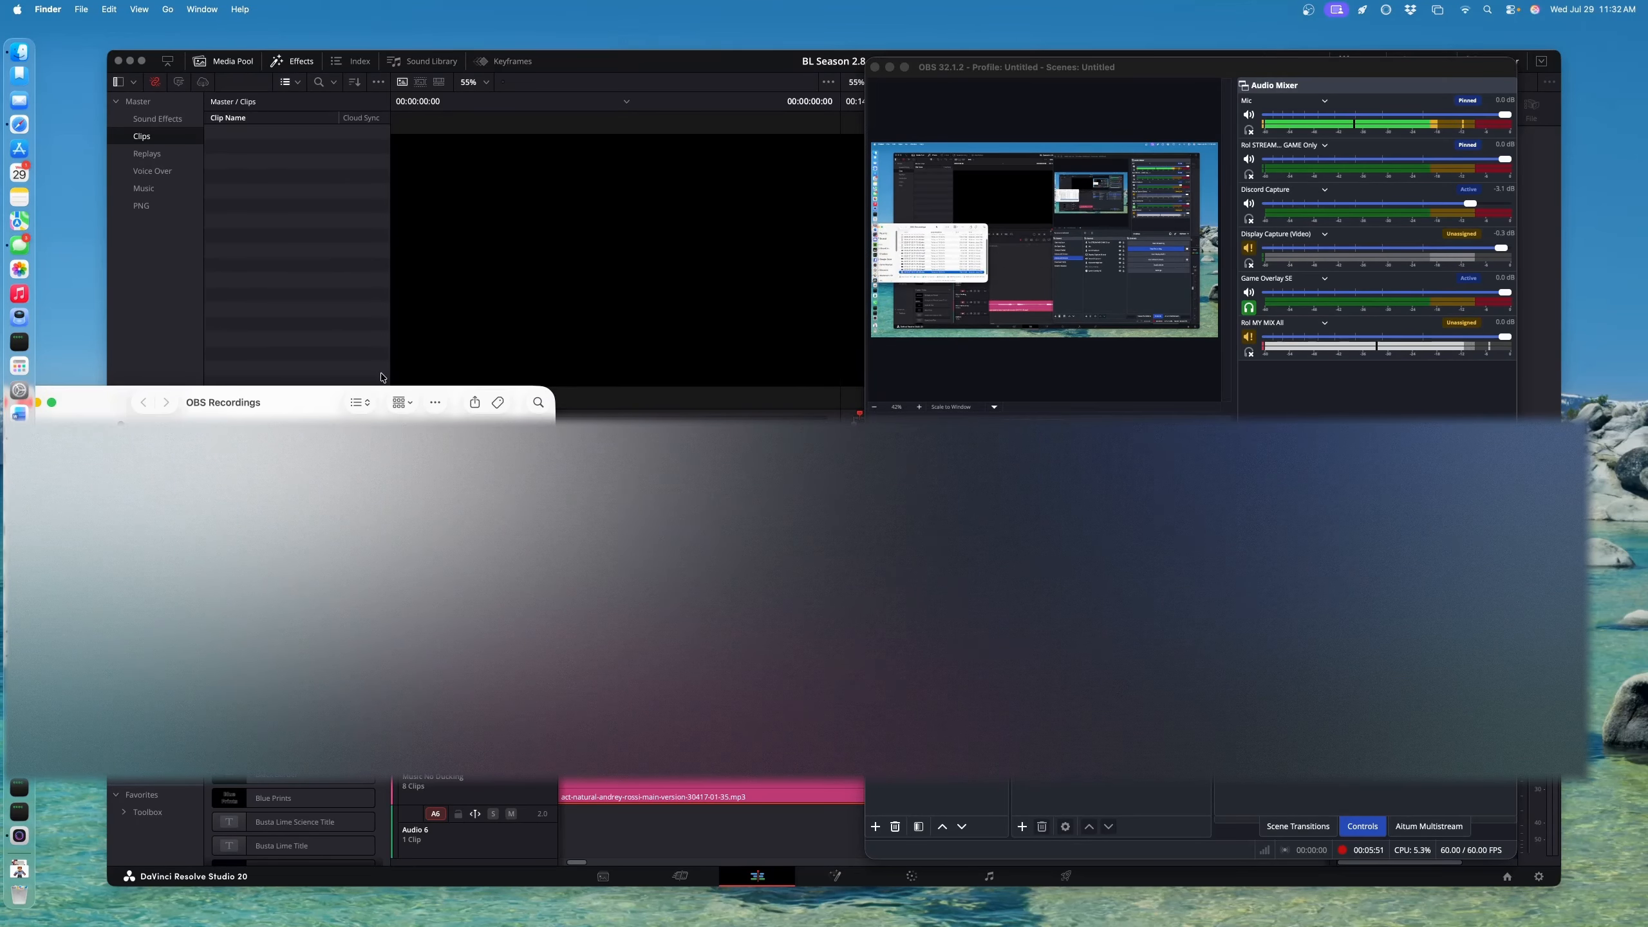
drag(1159, 77, 1647, 36)
click(215, 617)
drag(214, 617, 964, 598)
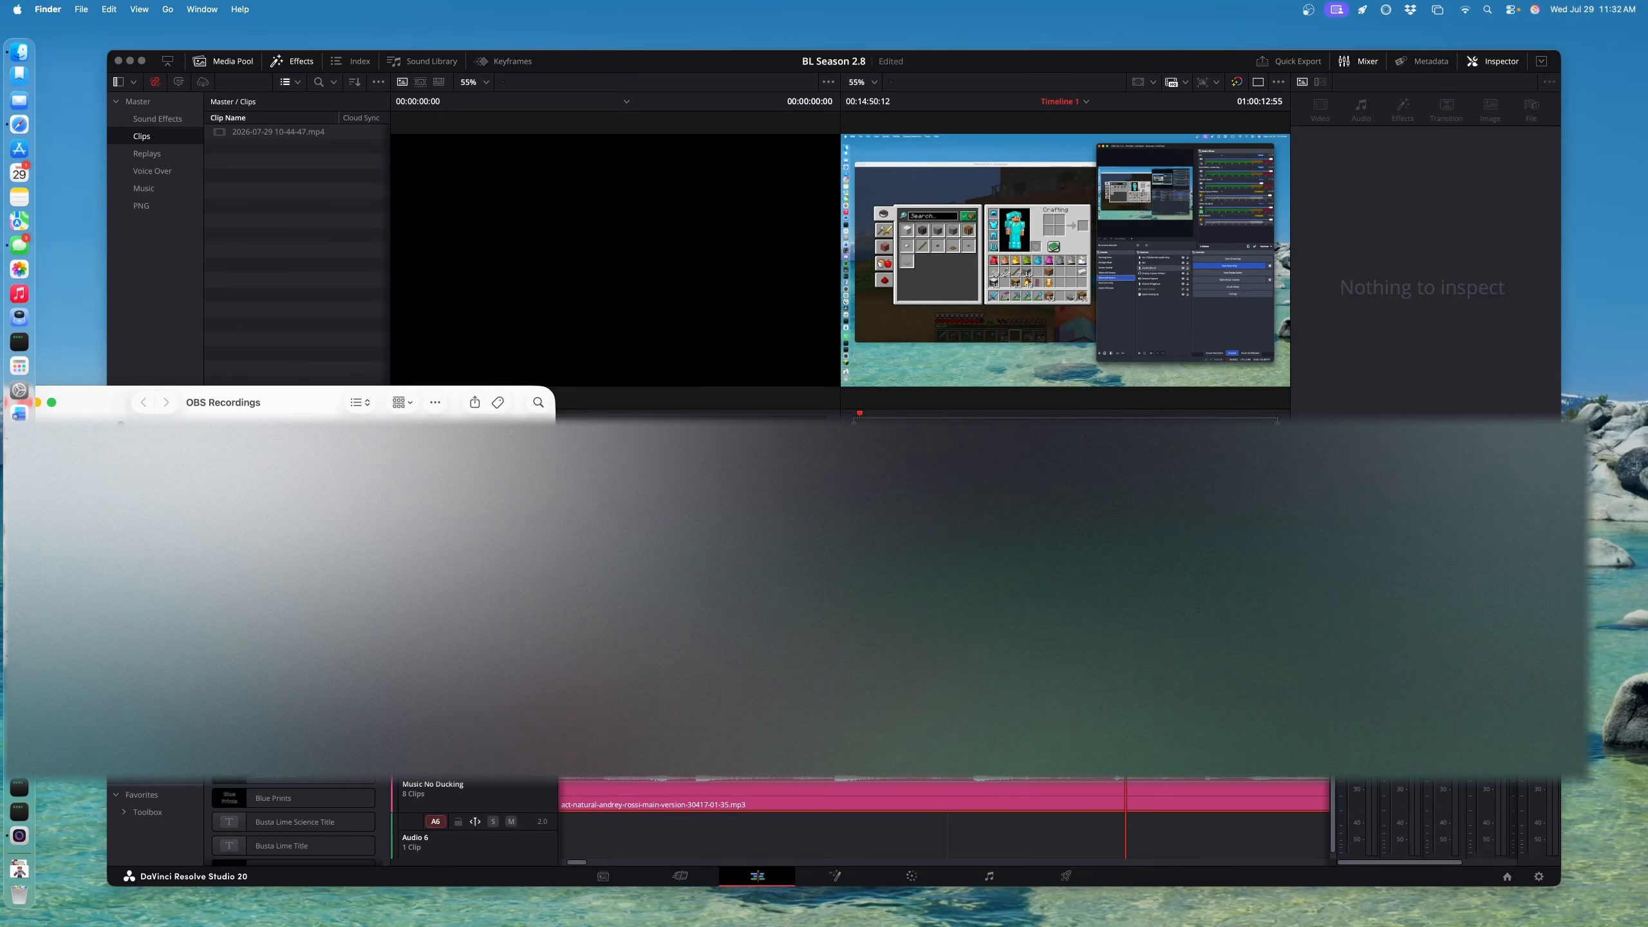
click(964, 597)
Keep the imported 10-44-47 clips on the timeline and save the project
key(super+z)
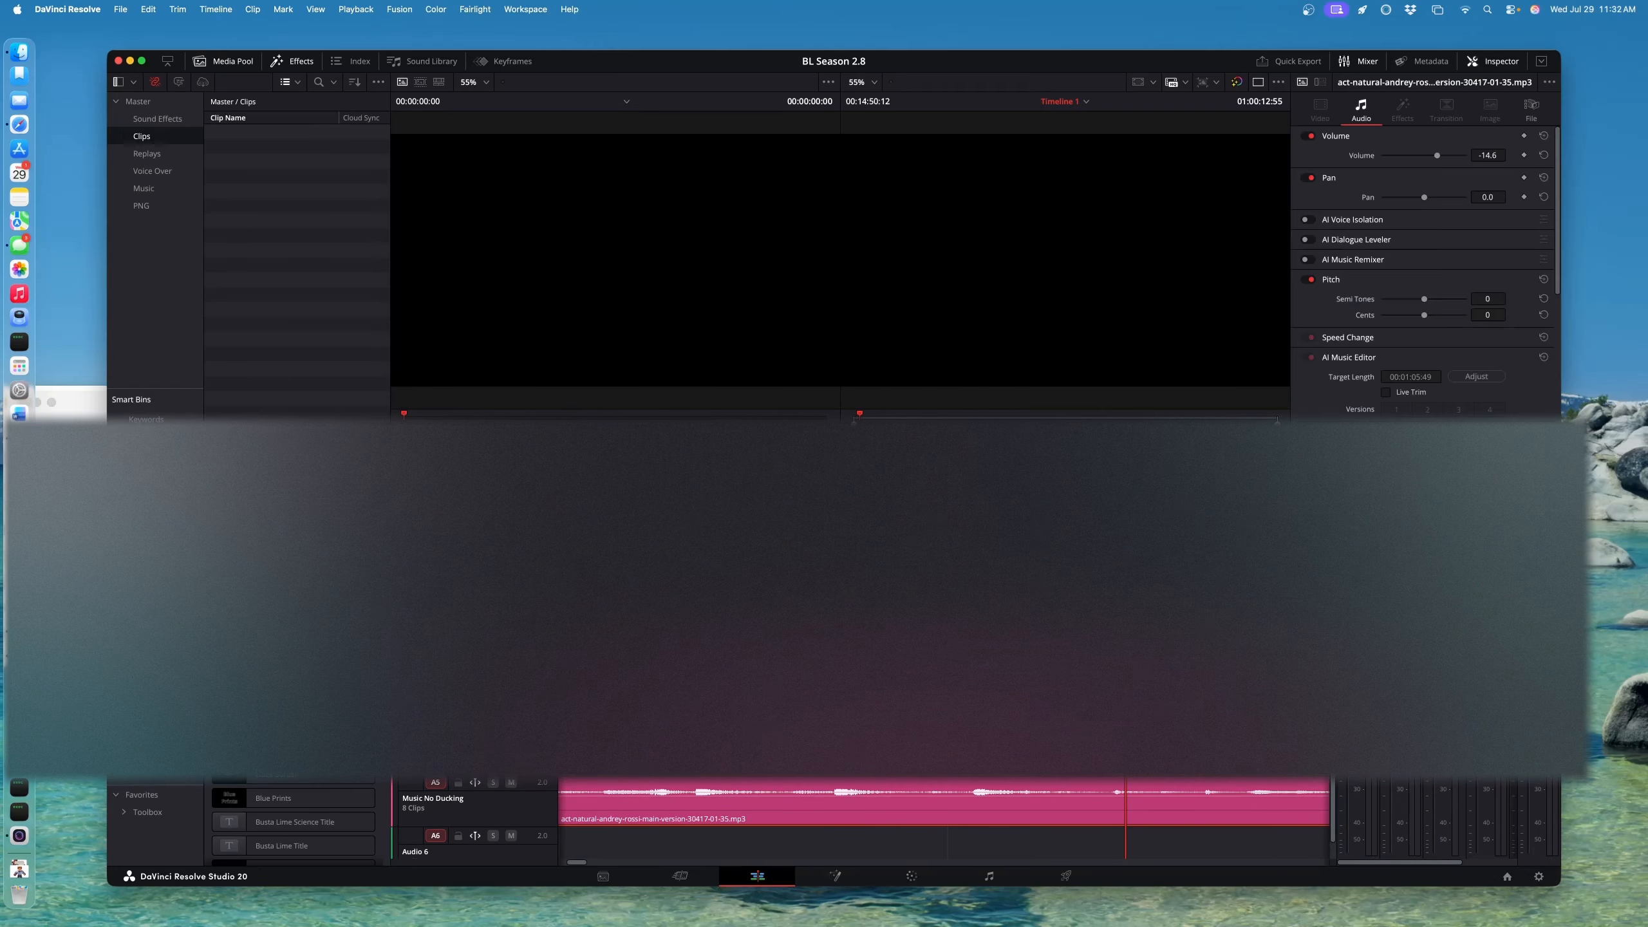
key(super+shift+z)
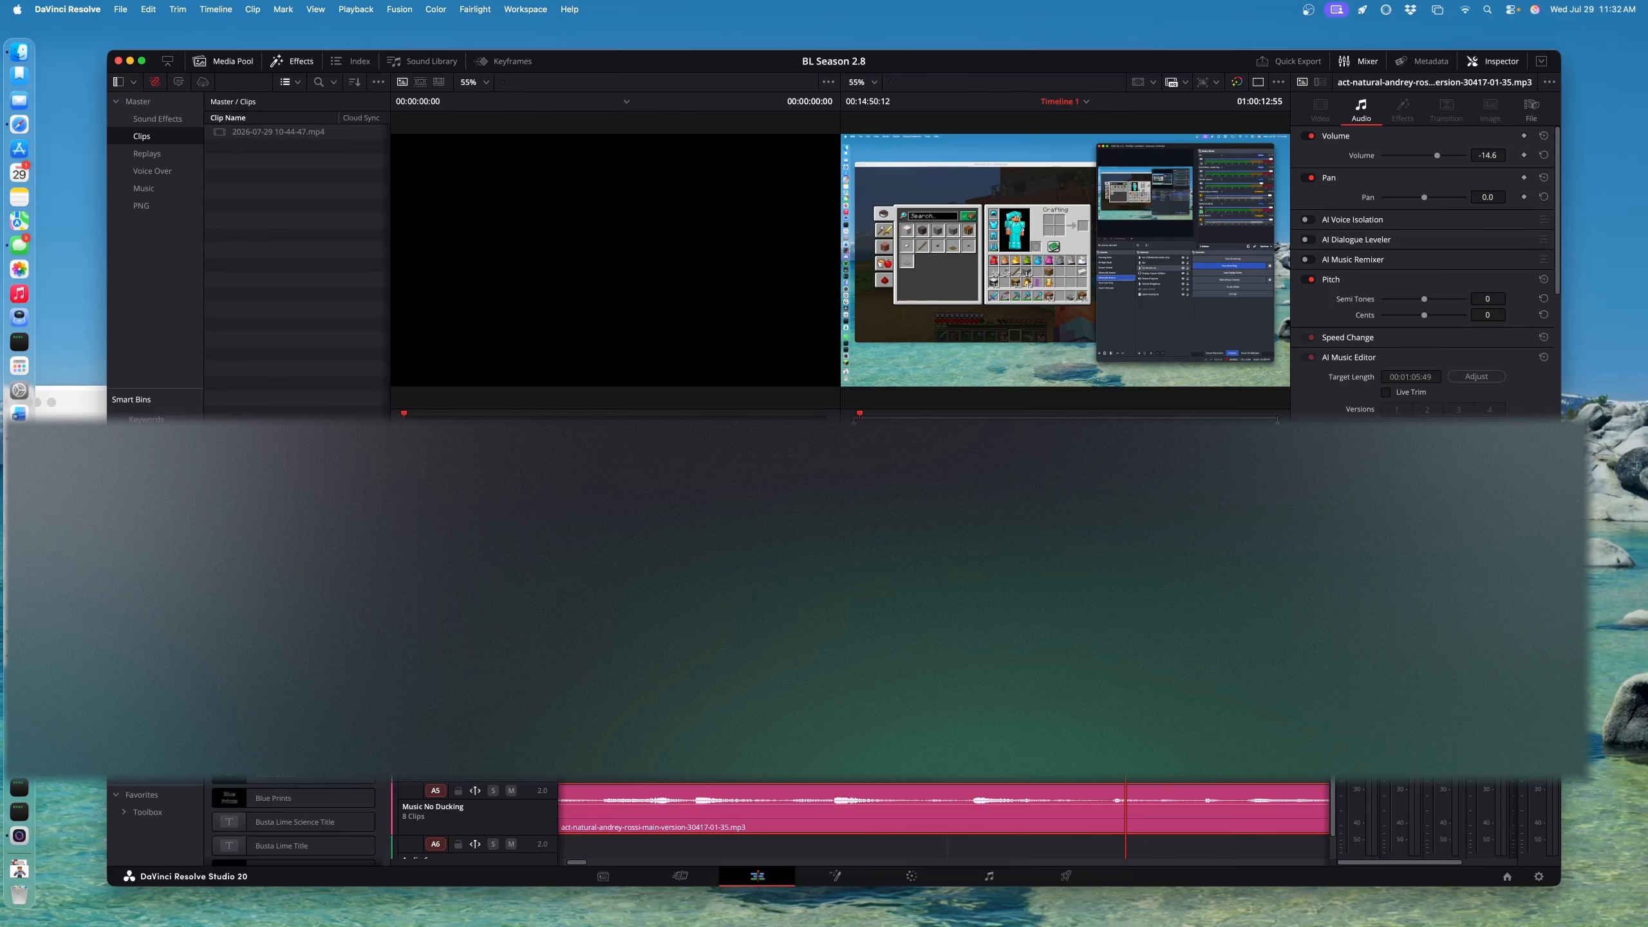
click(964, 623)
key(BackSpace)
key(super+z)
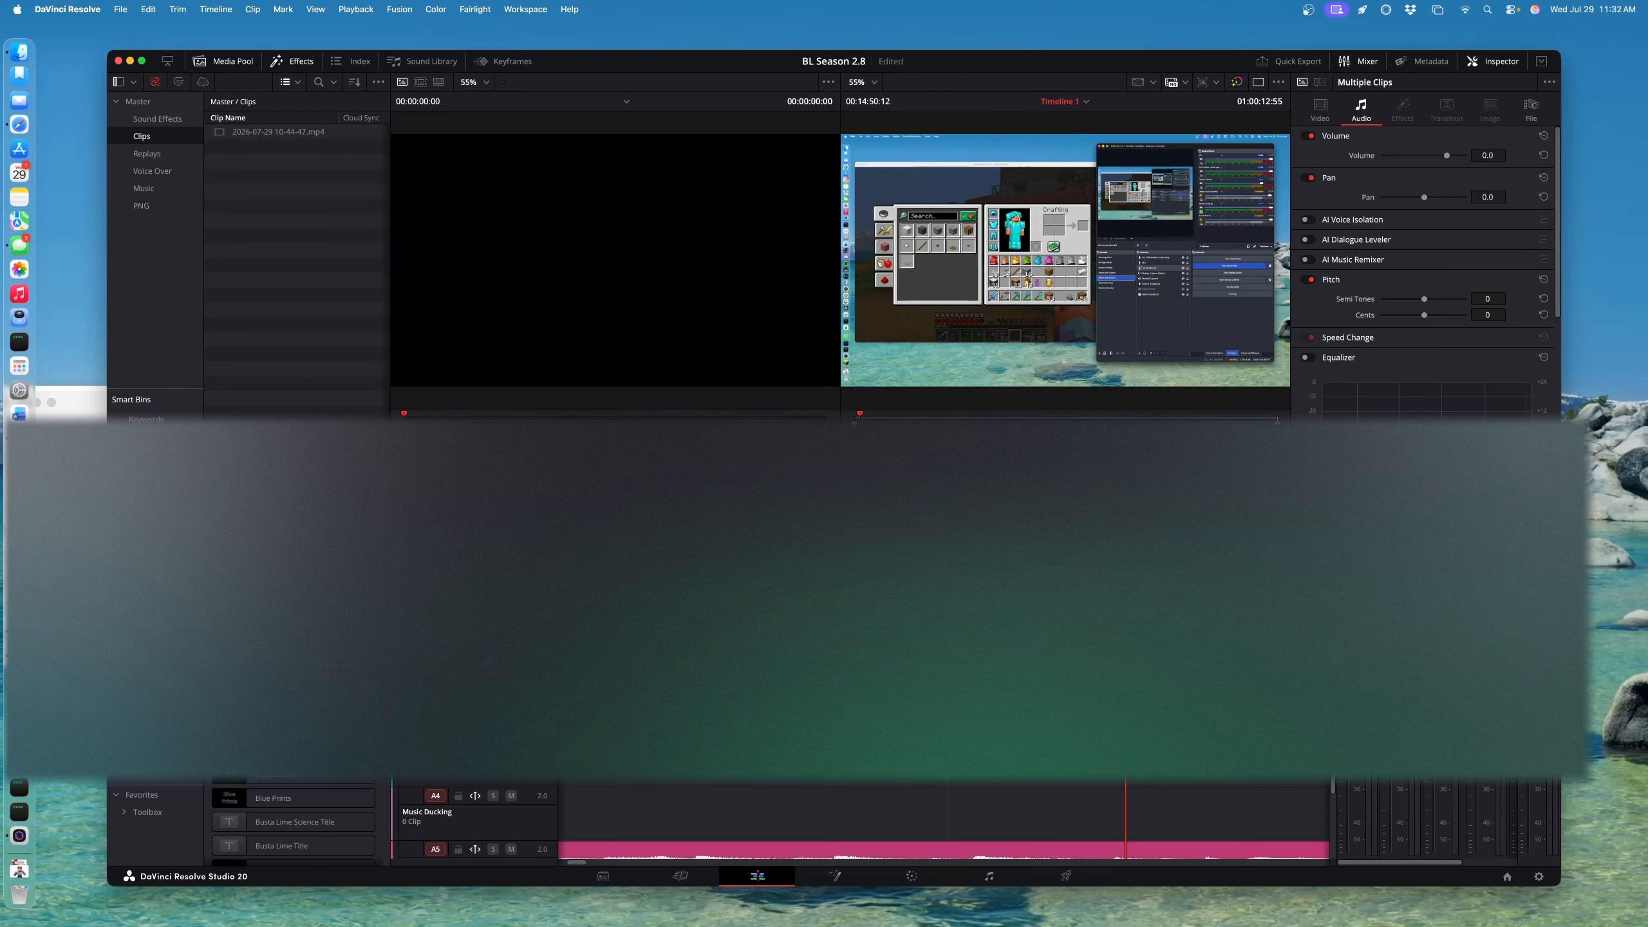
key(super+s)
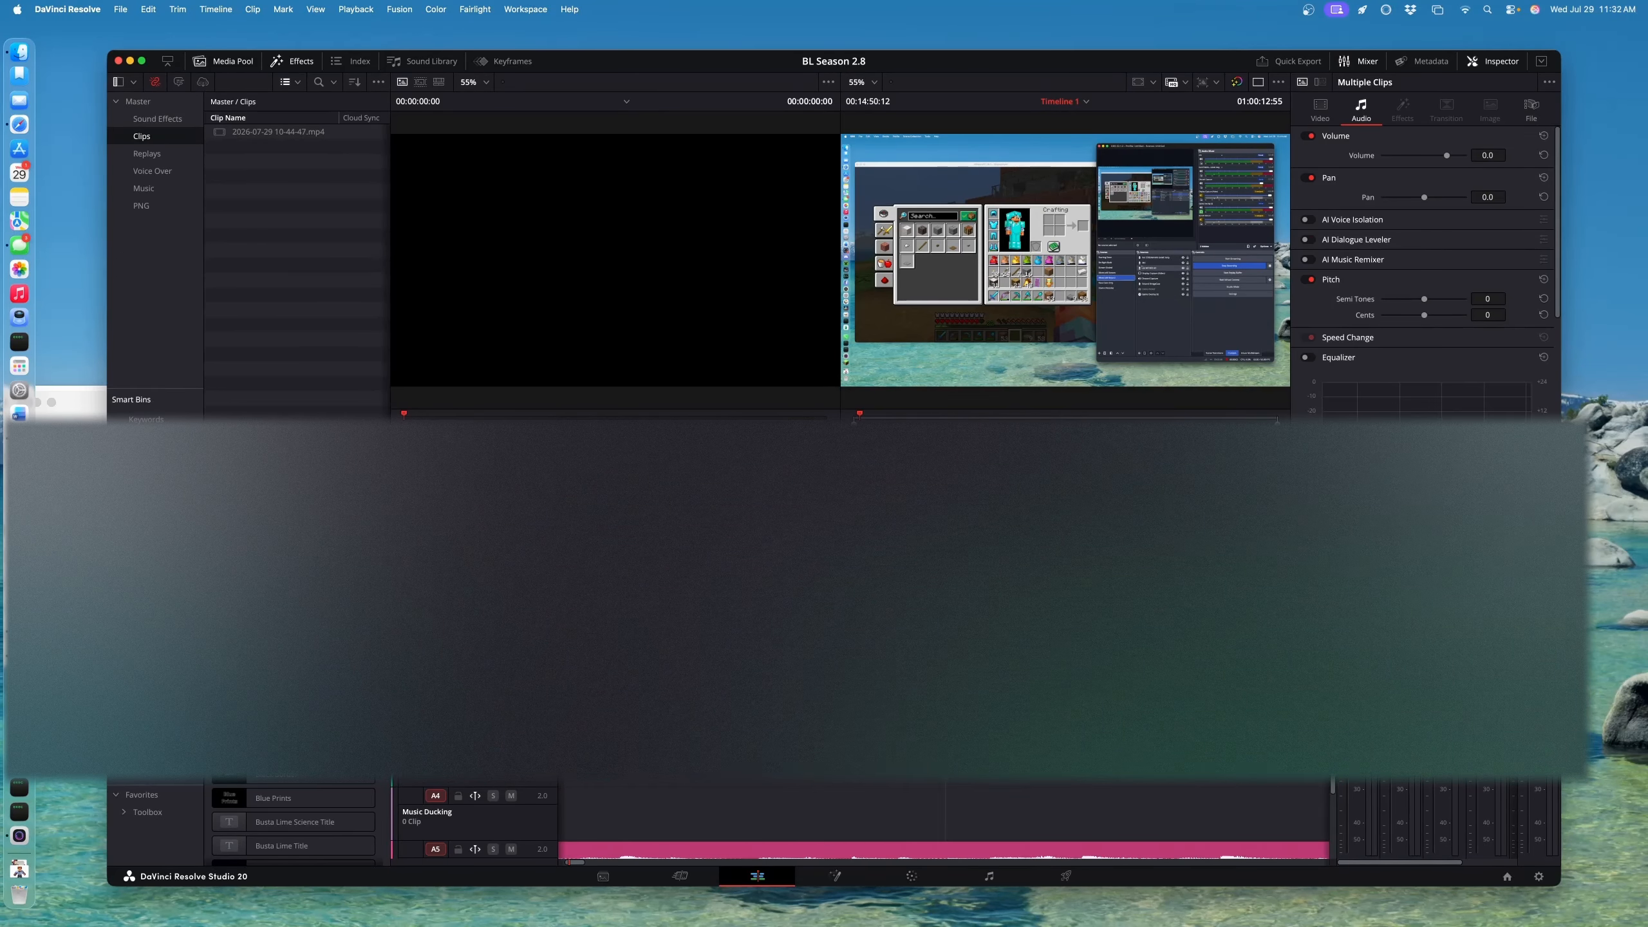
Zoom the timeline out and slide the new clips left to follow the spawn clip
key(super+minus)
key(super+minus)
key(super+minus)
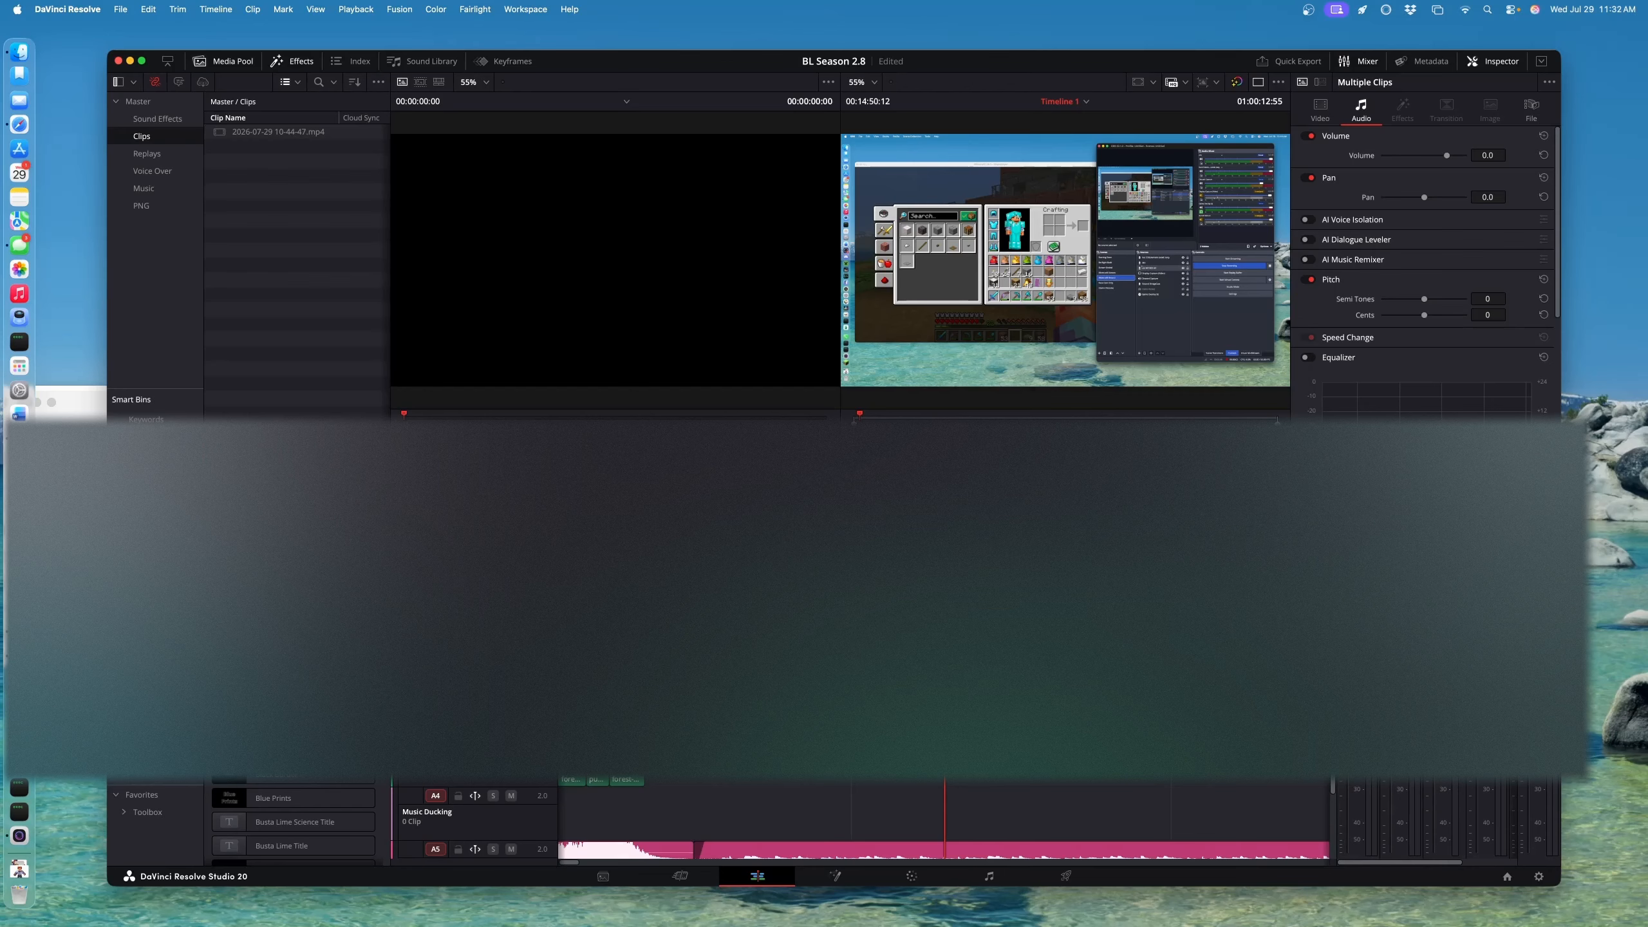
drag(999, 694, 752, 695)
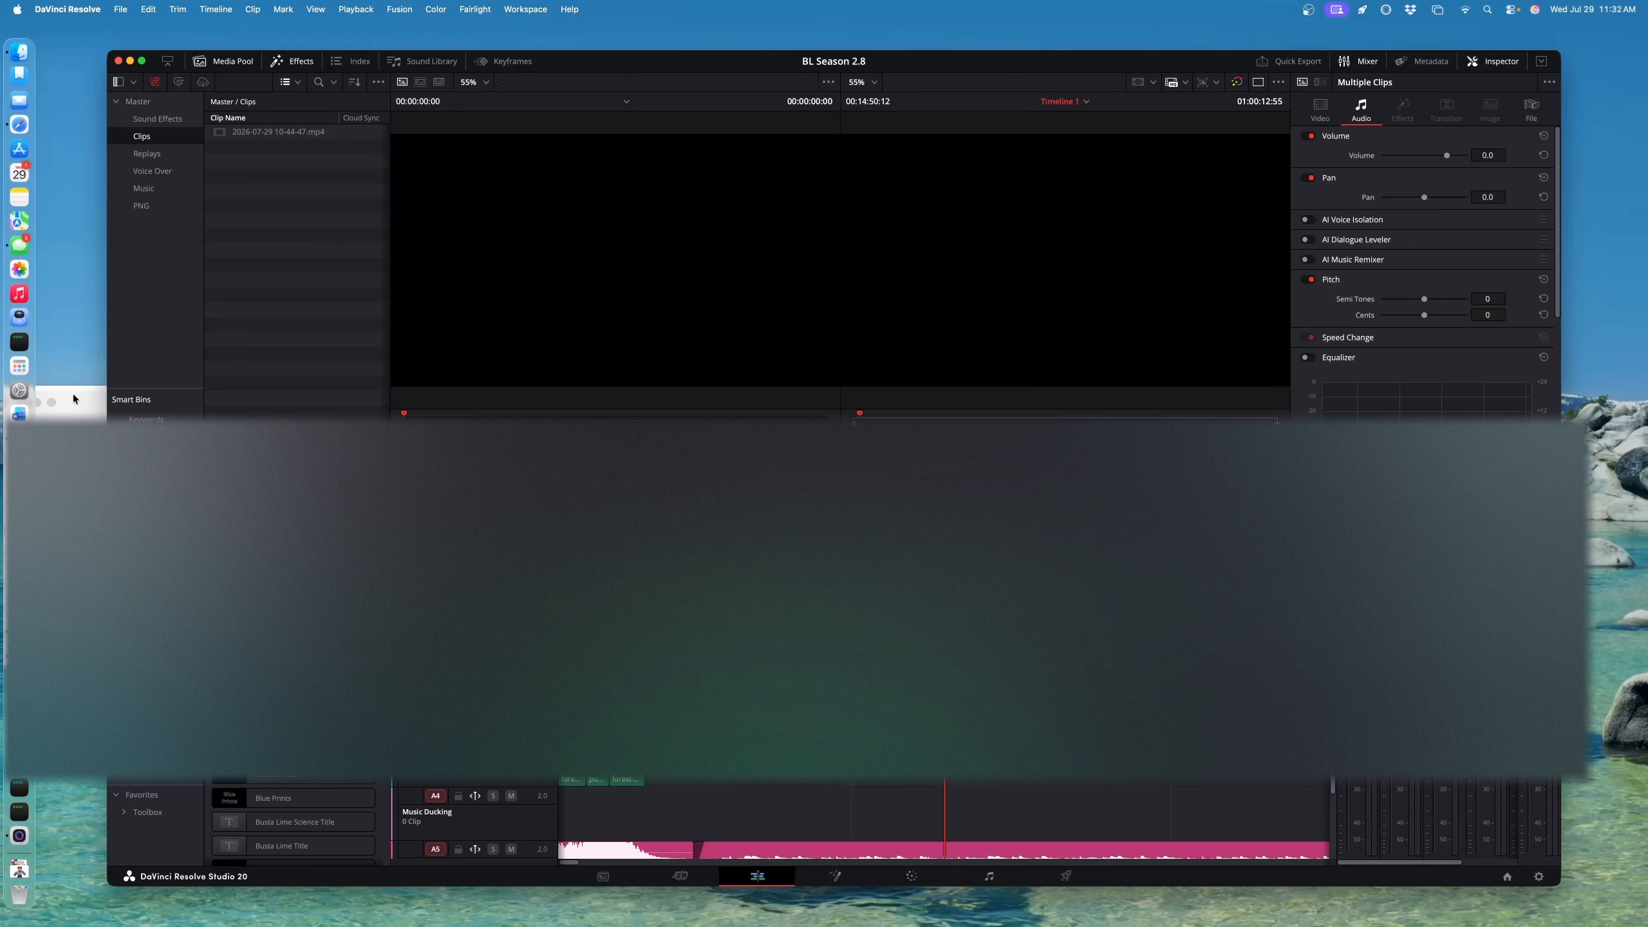
drag(73, 398, 611, 381)
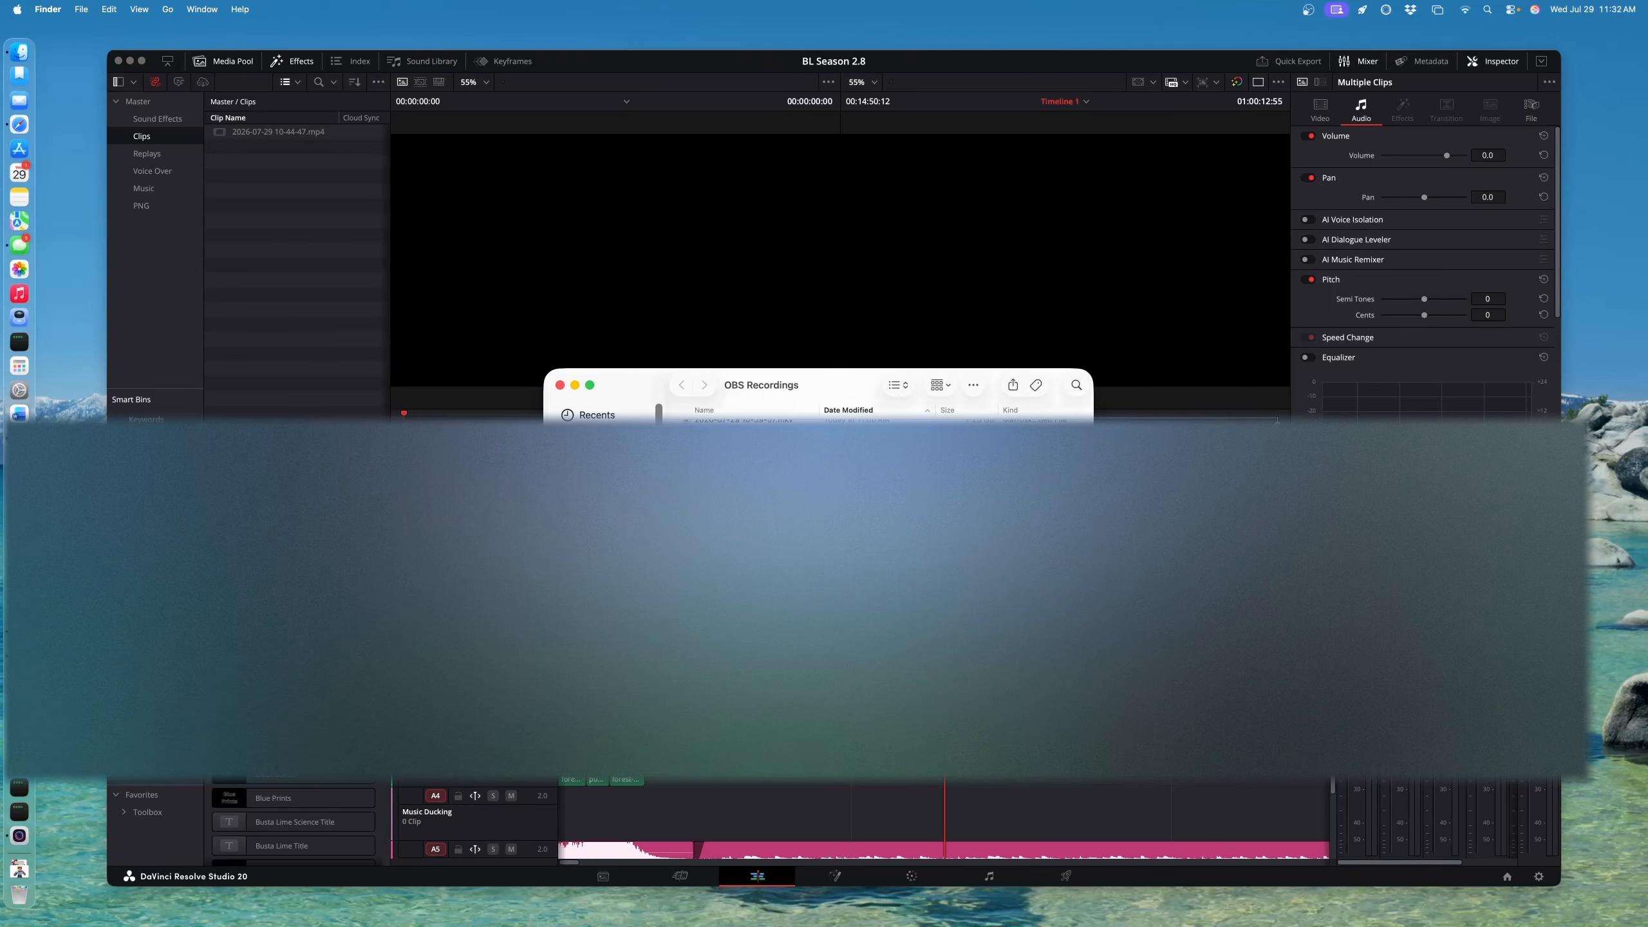
Import 10-59-57 and five more recordings through 11-26-09 into the Media Pool, then close Finder
click(843, 526)
drag(843, 526, 283, 278)
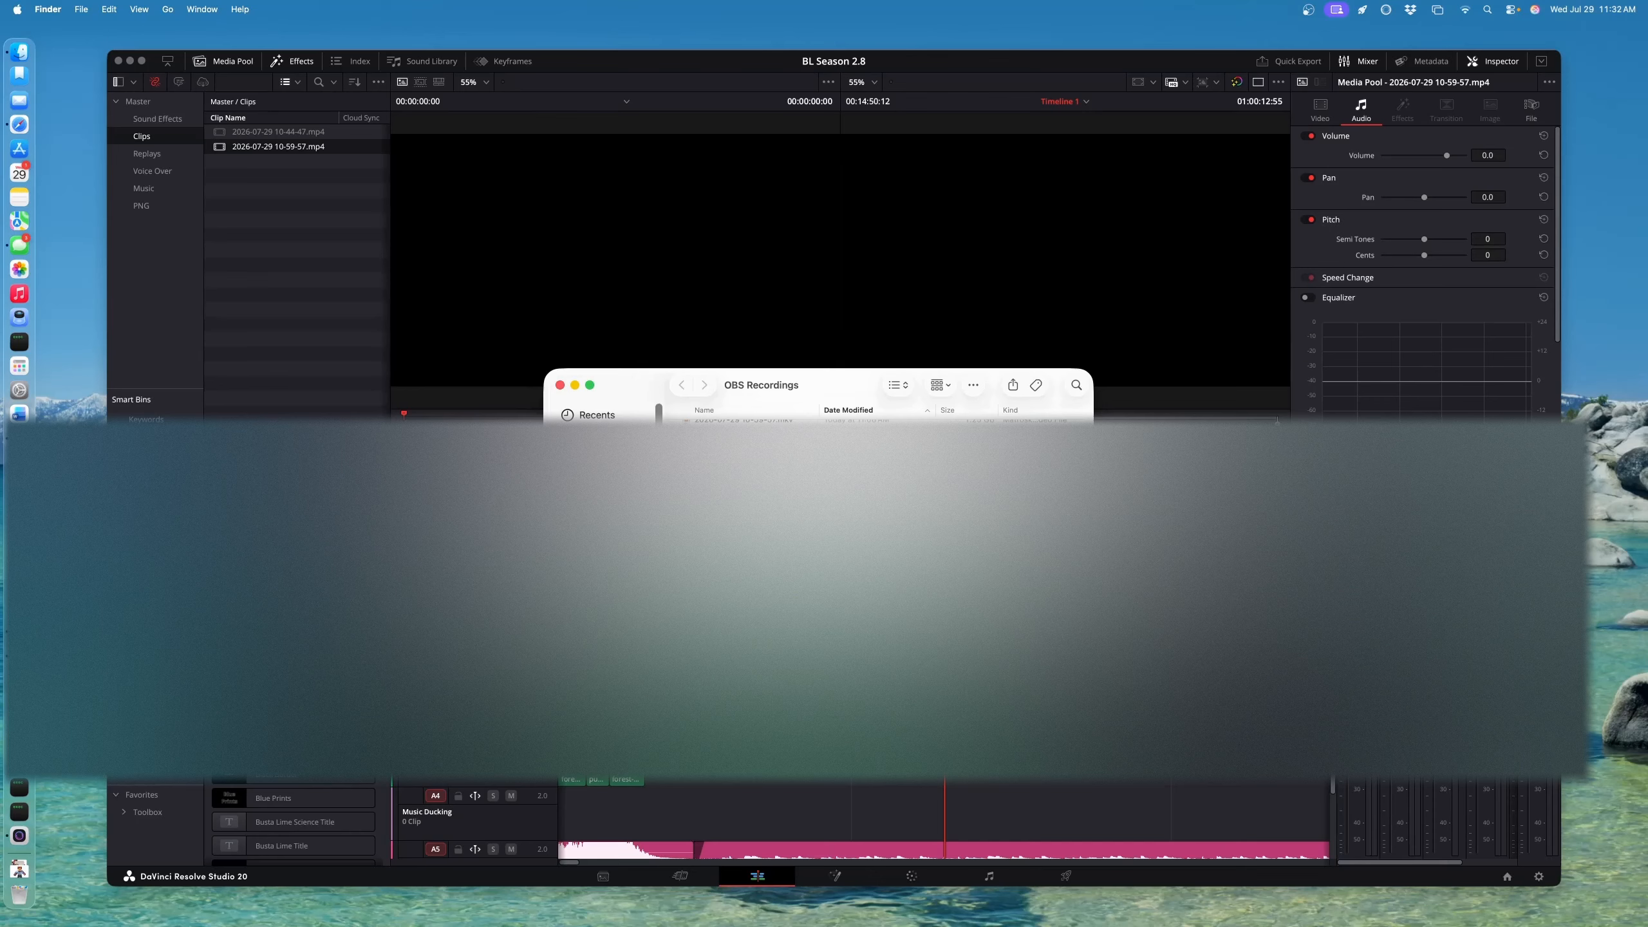
drag(766, 493, 286, 277)
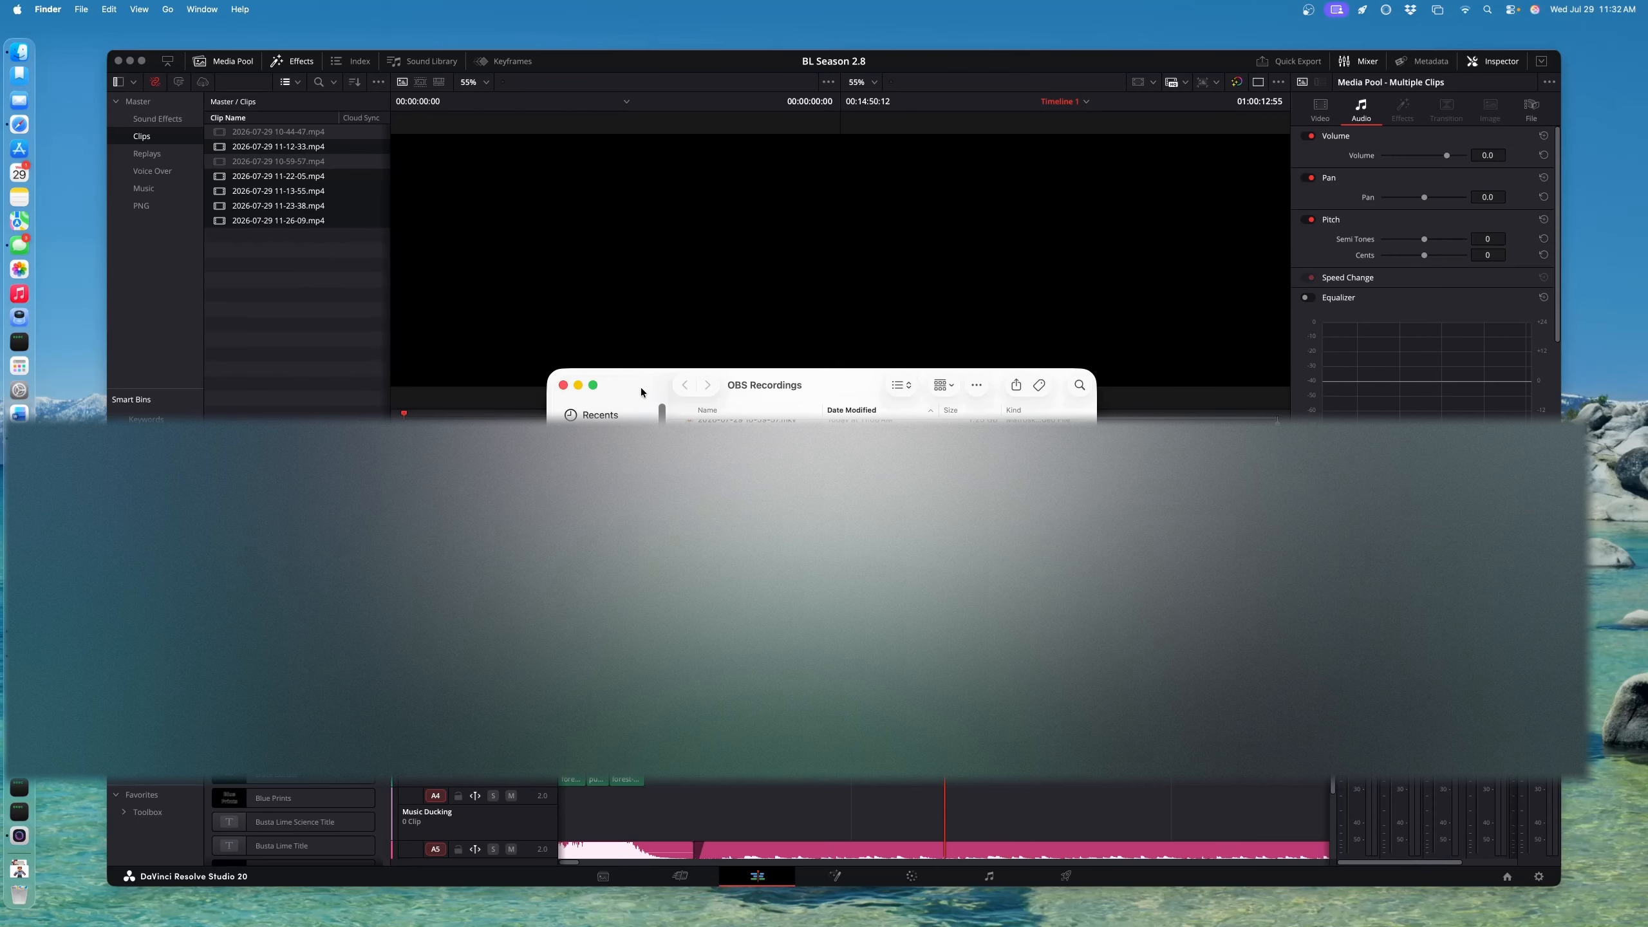
key(super+w)
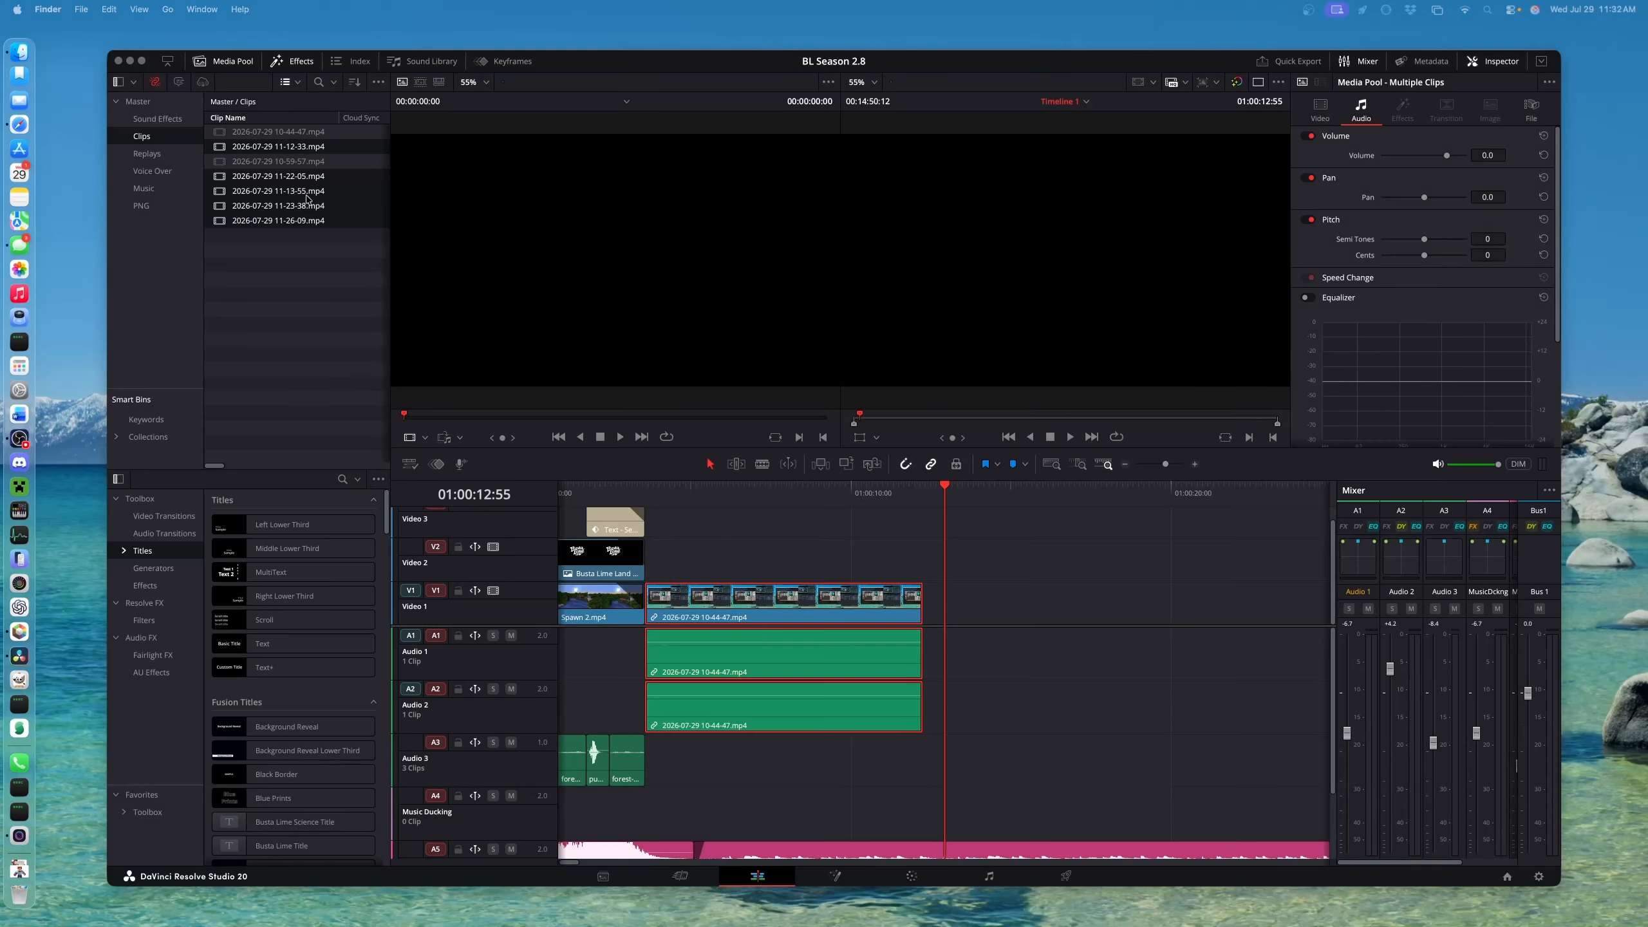
Swap the 10-44-47 timeline clip for 11-12-33.mp4 after Spawn 2.mp4, then sort clips by name
click(305, 162)
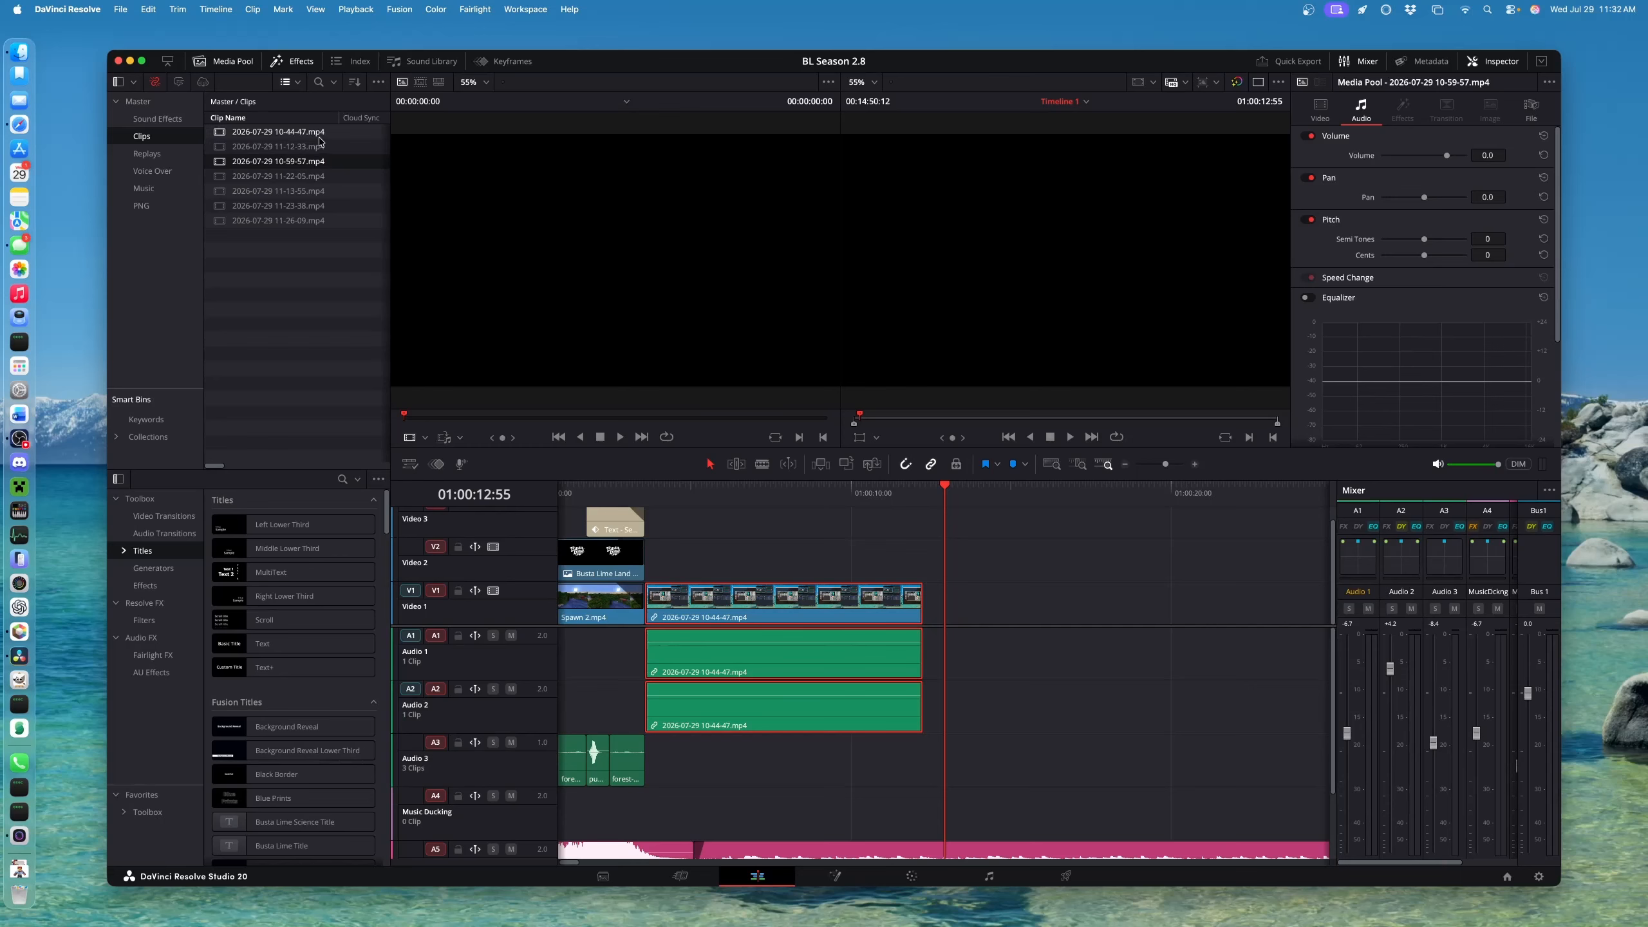
click(310, 134)
drag(663, 484, 818, 539)
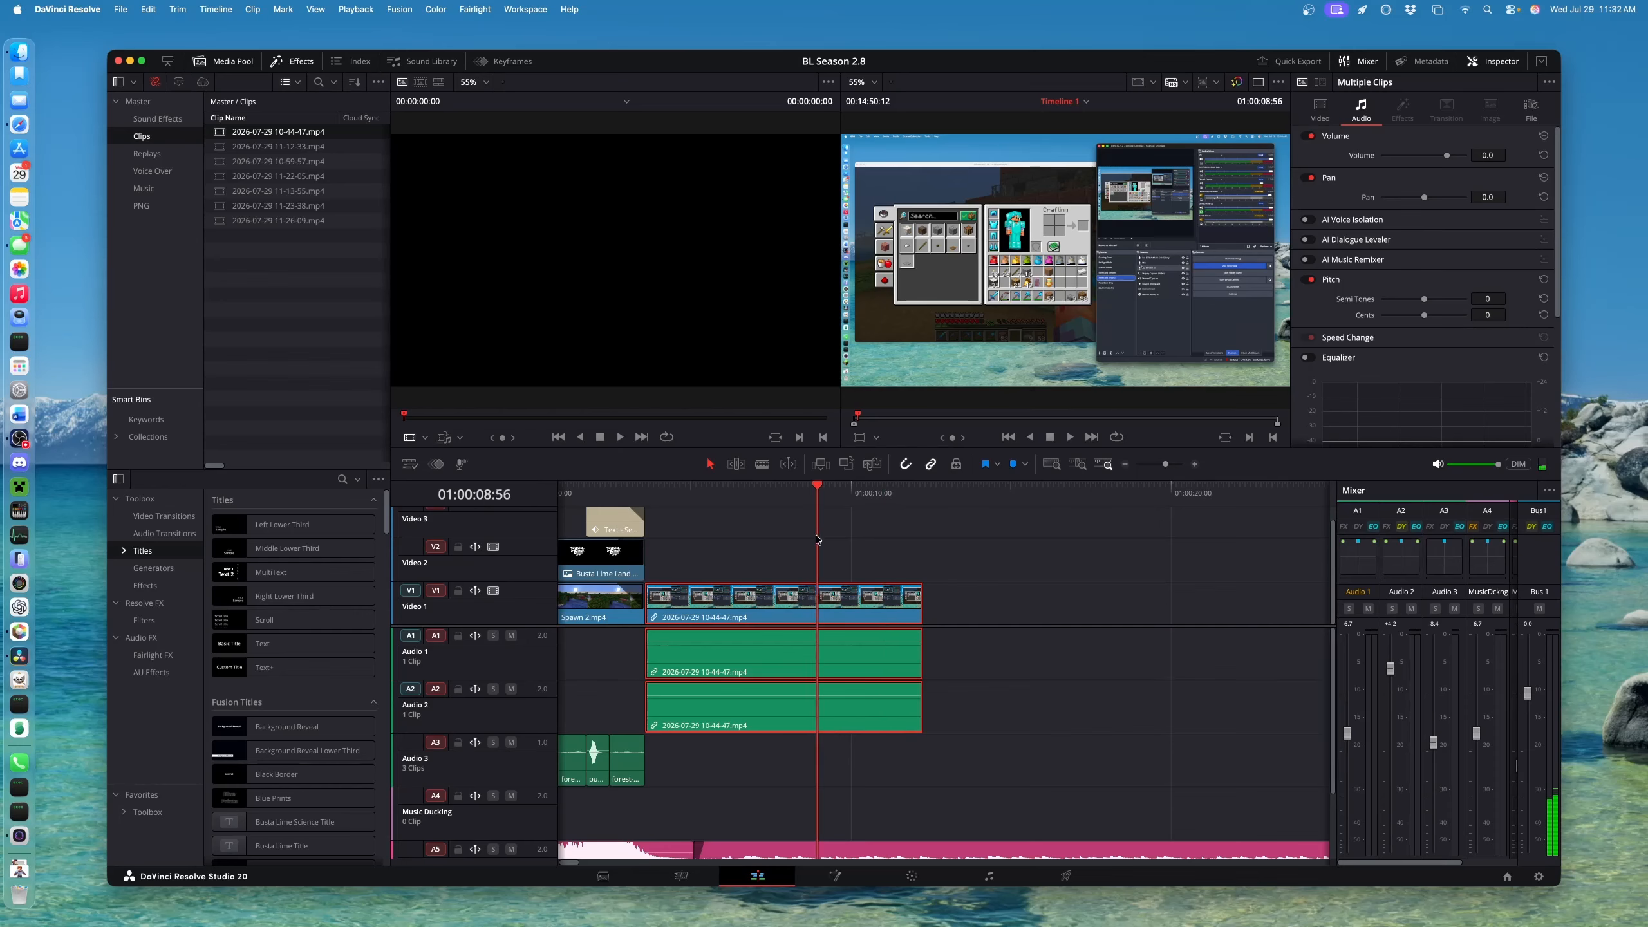
key(Delete)
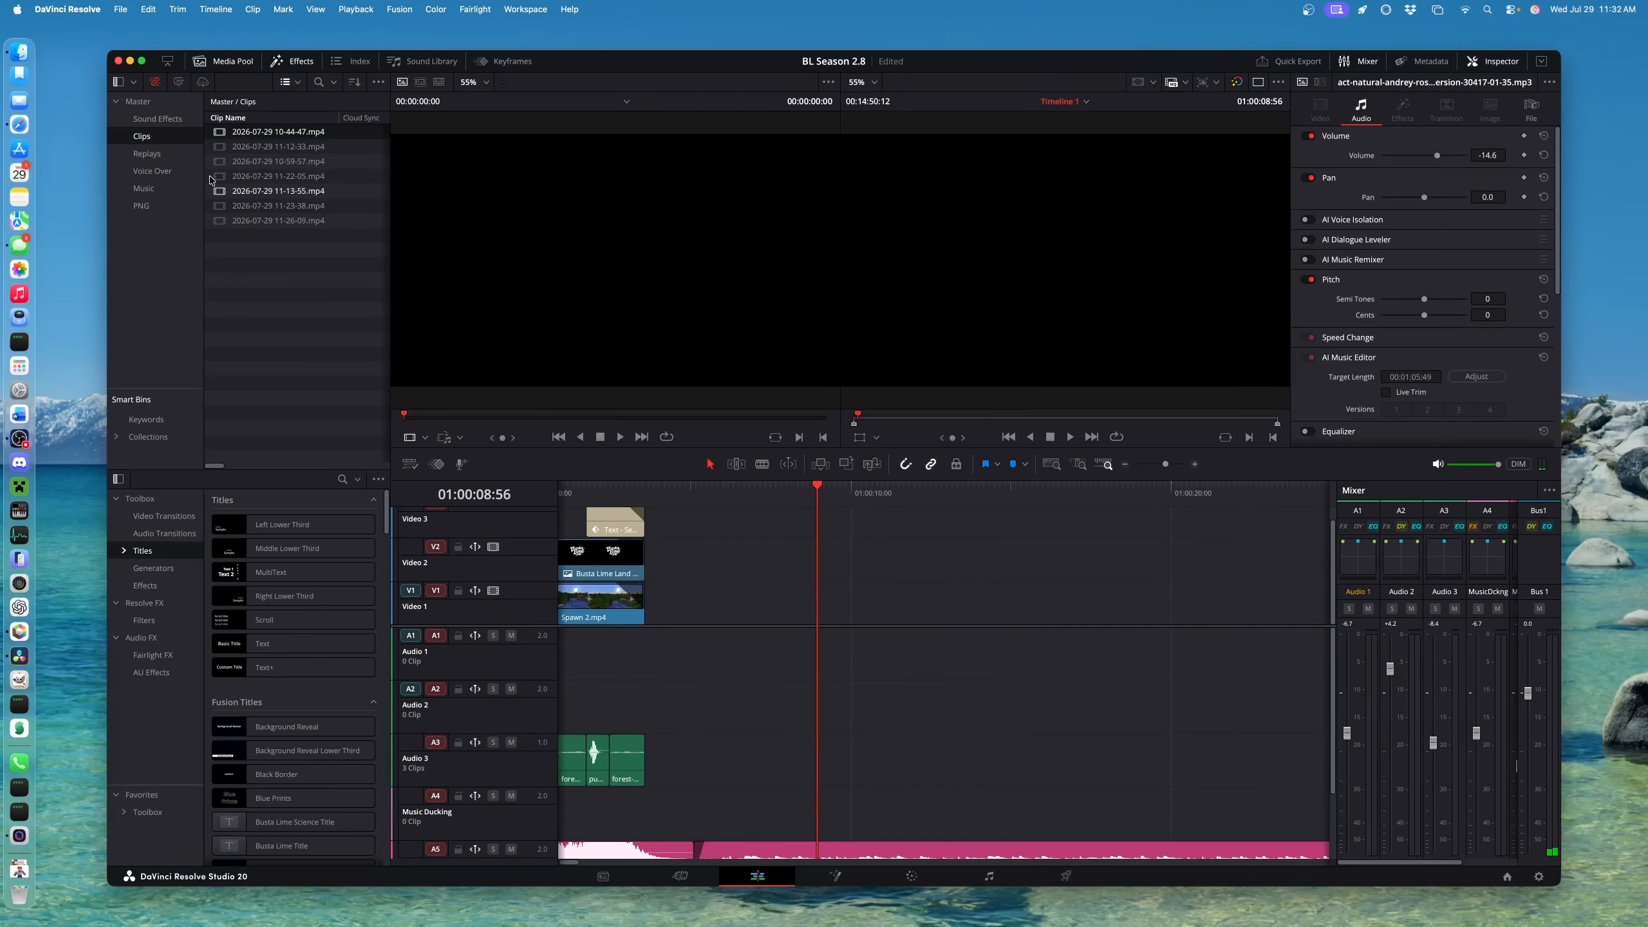
drag(238, 149, 676, 608)
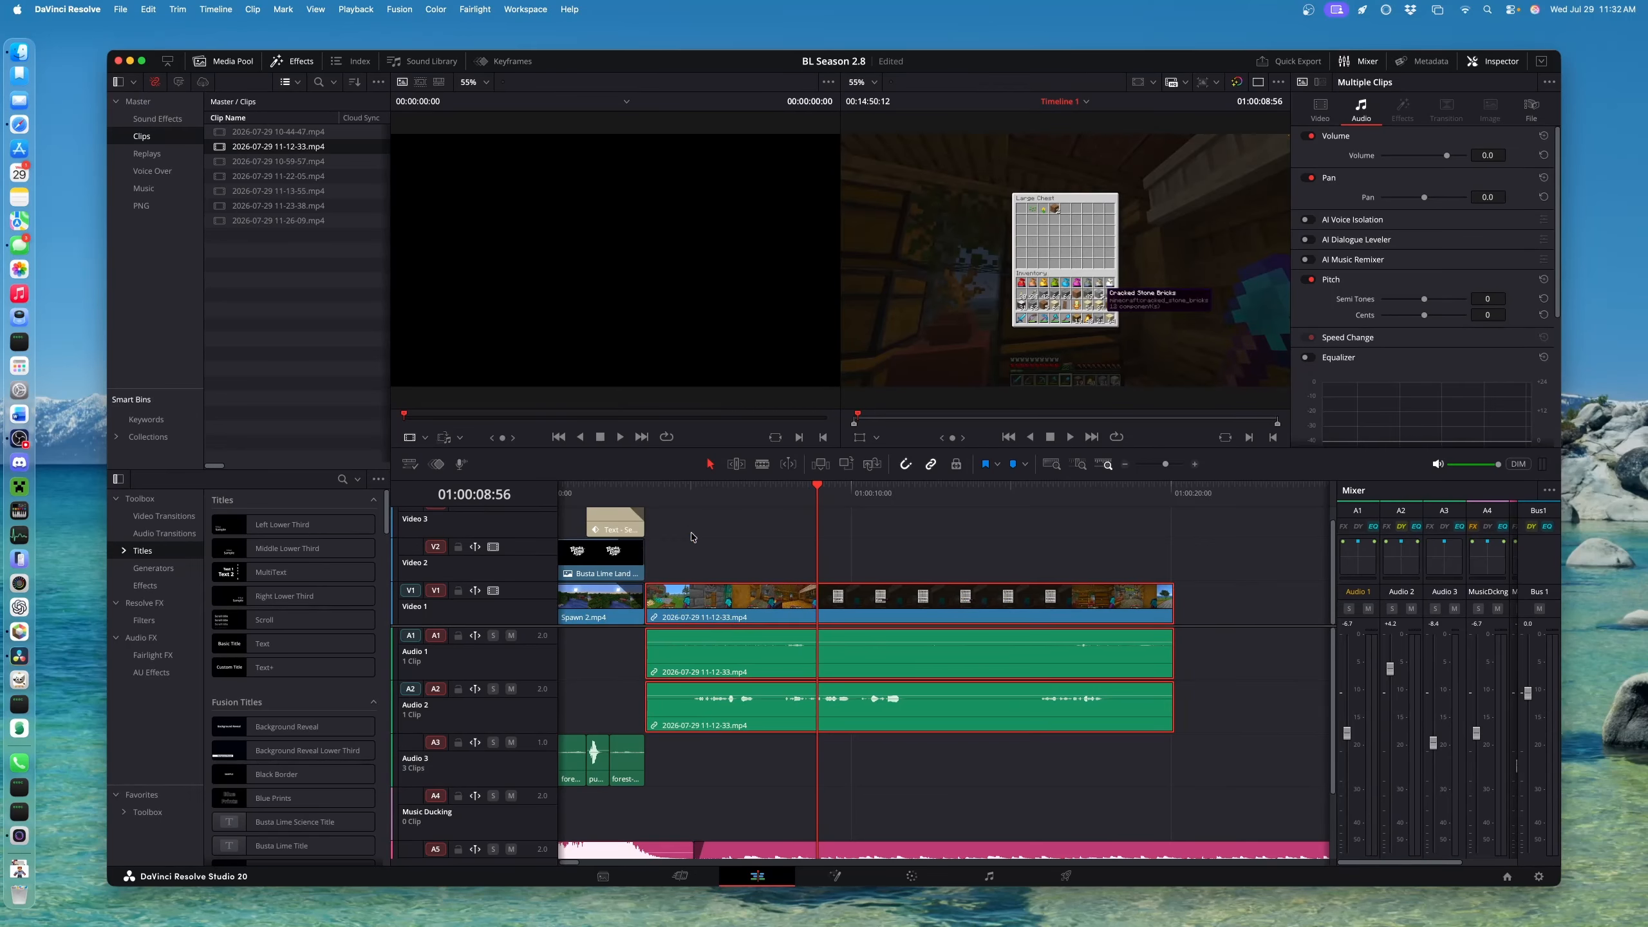
drag(677, 491, 891, 554)
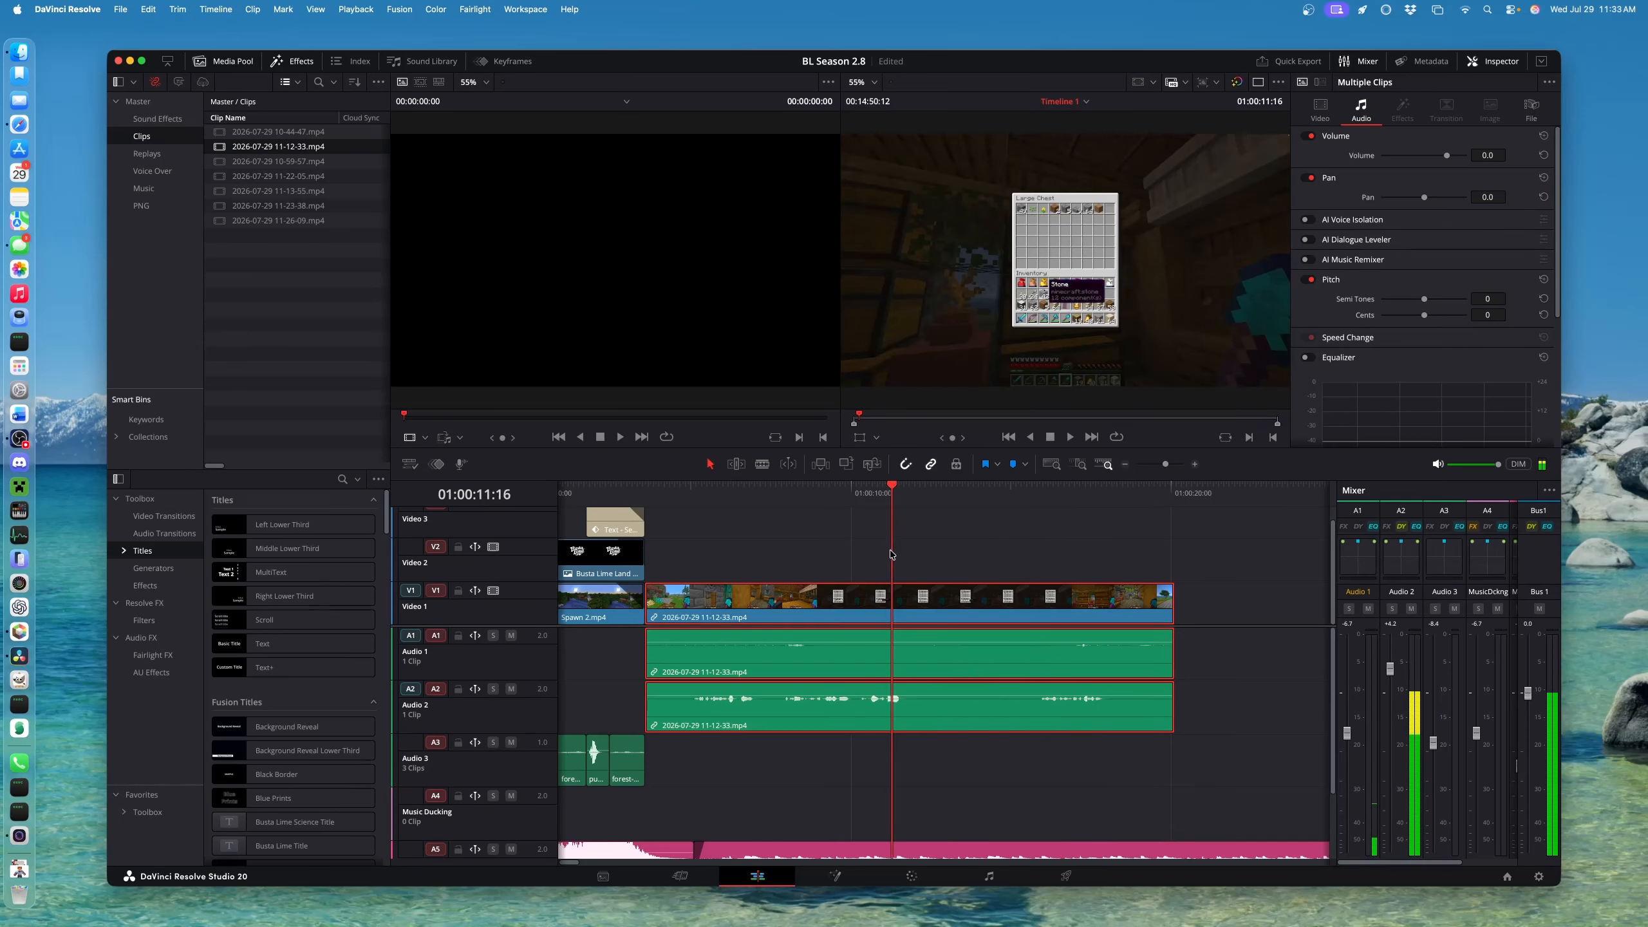
click(263, 118)
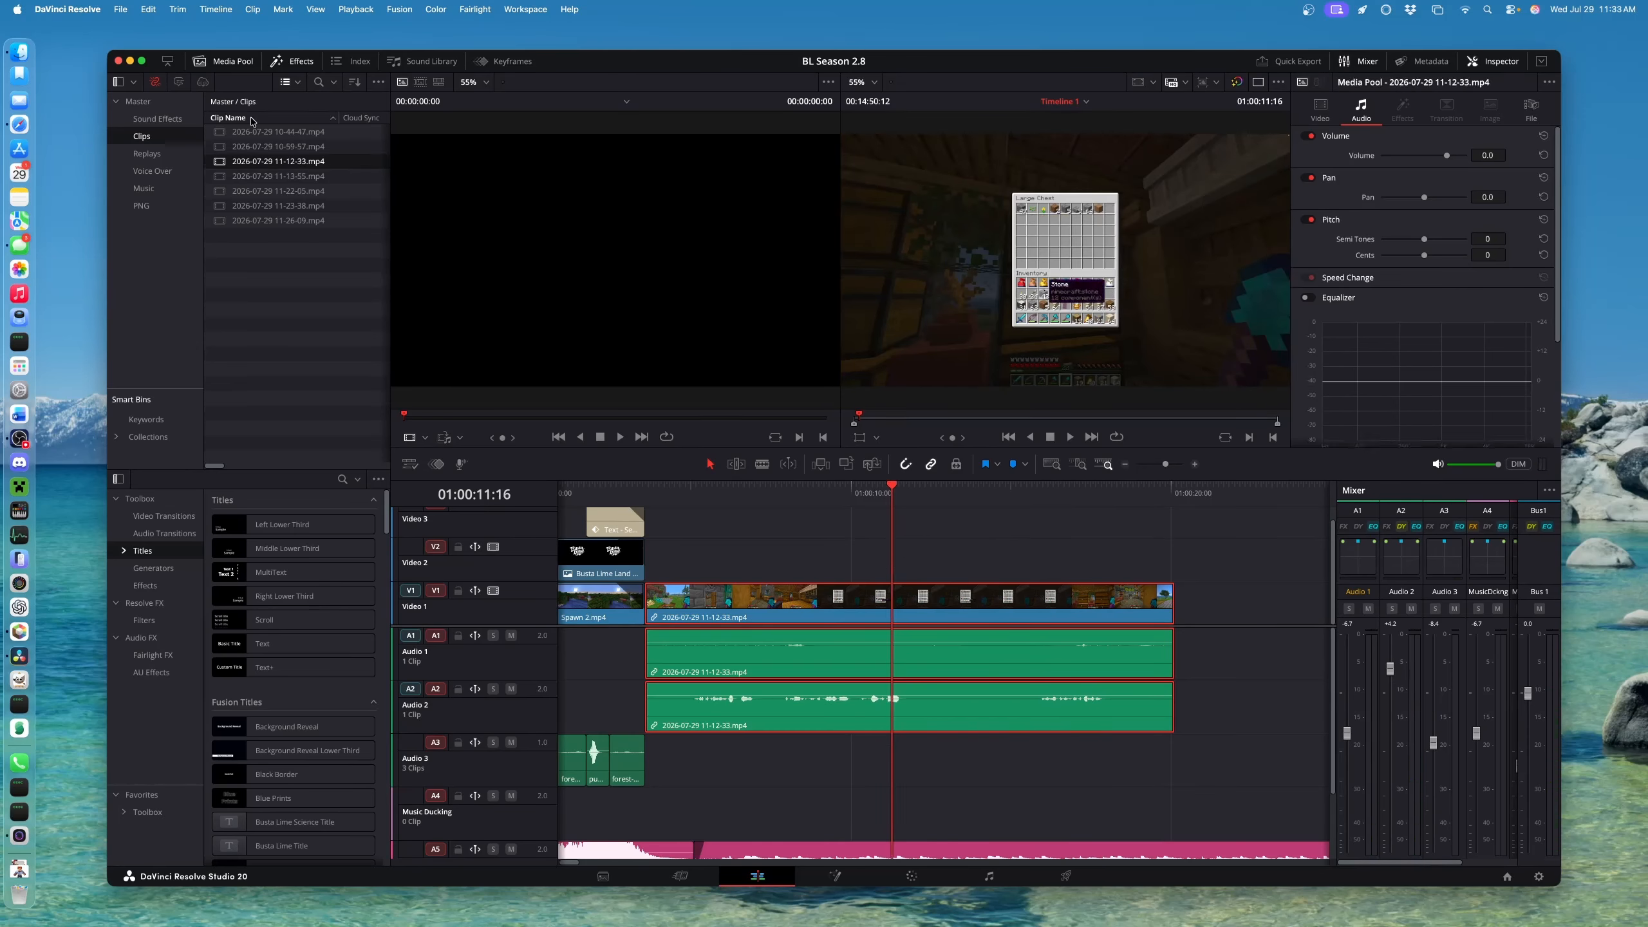
click(260, 132)
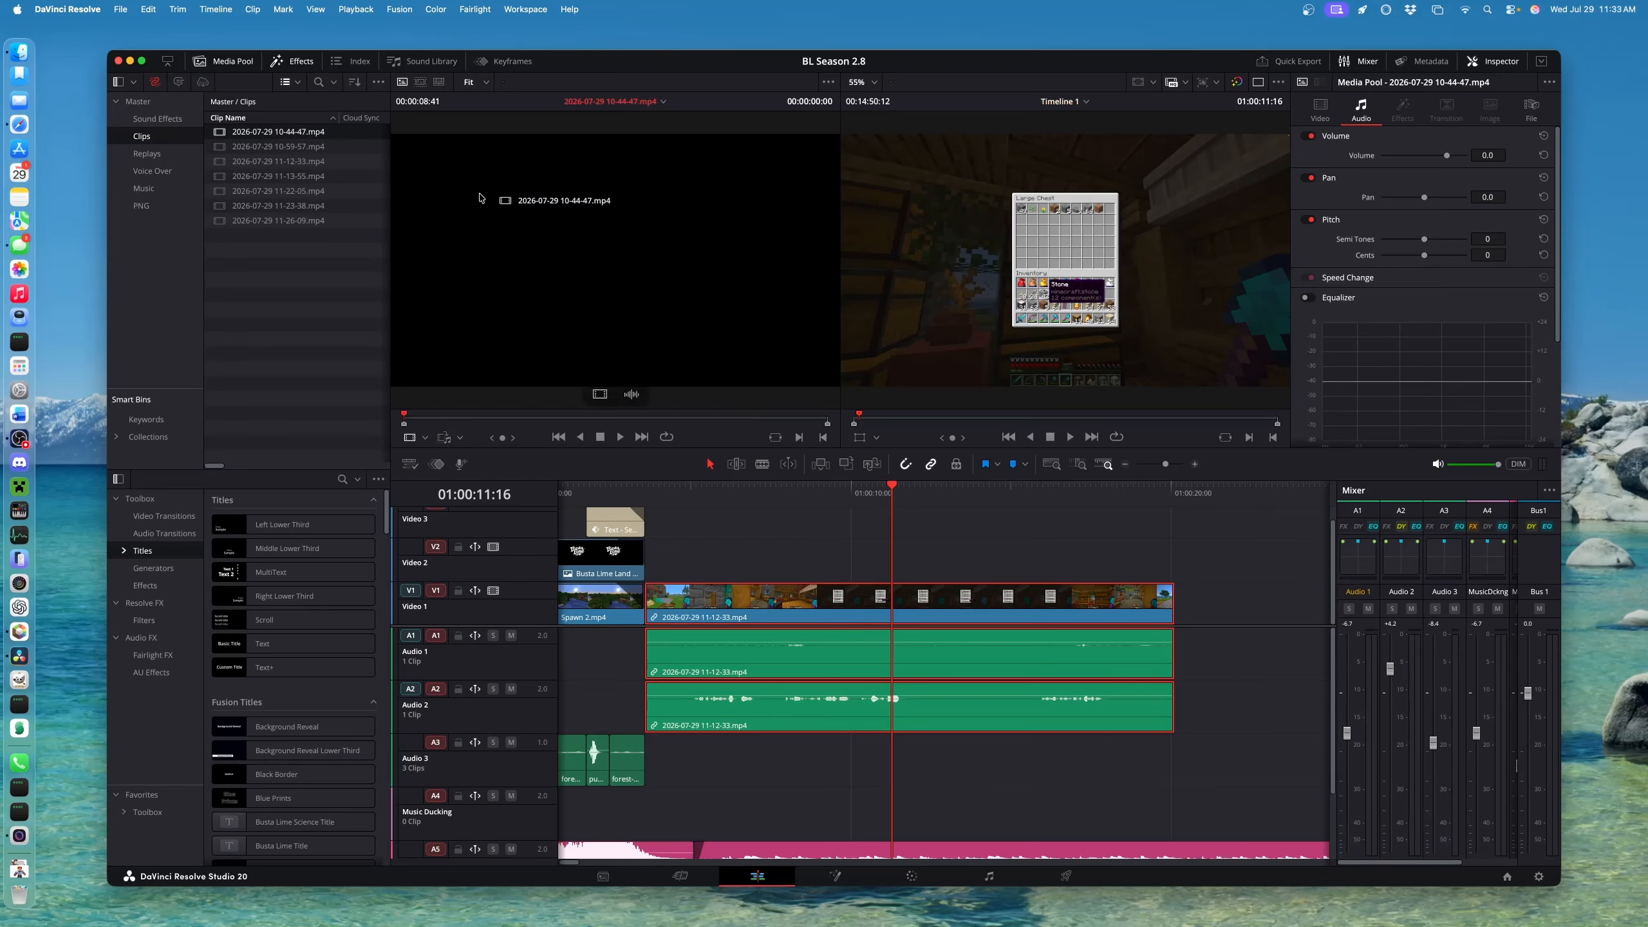
click(304, 150)
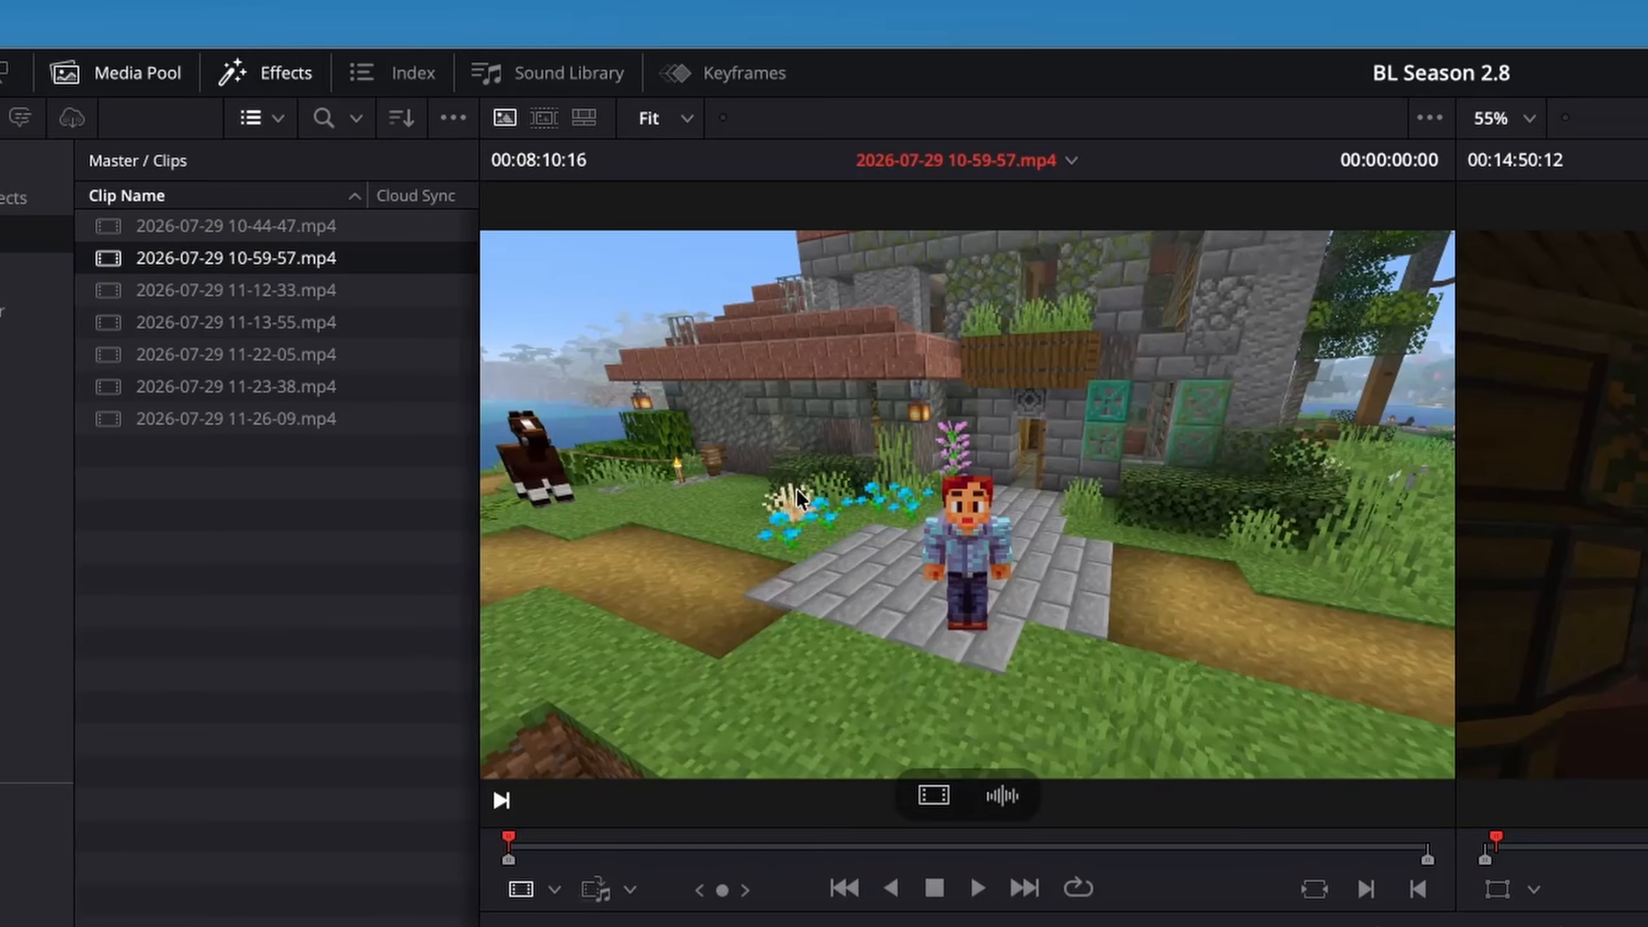
key(space)
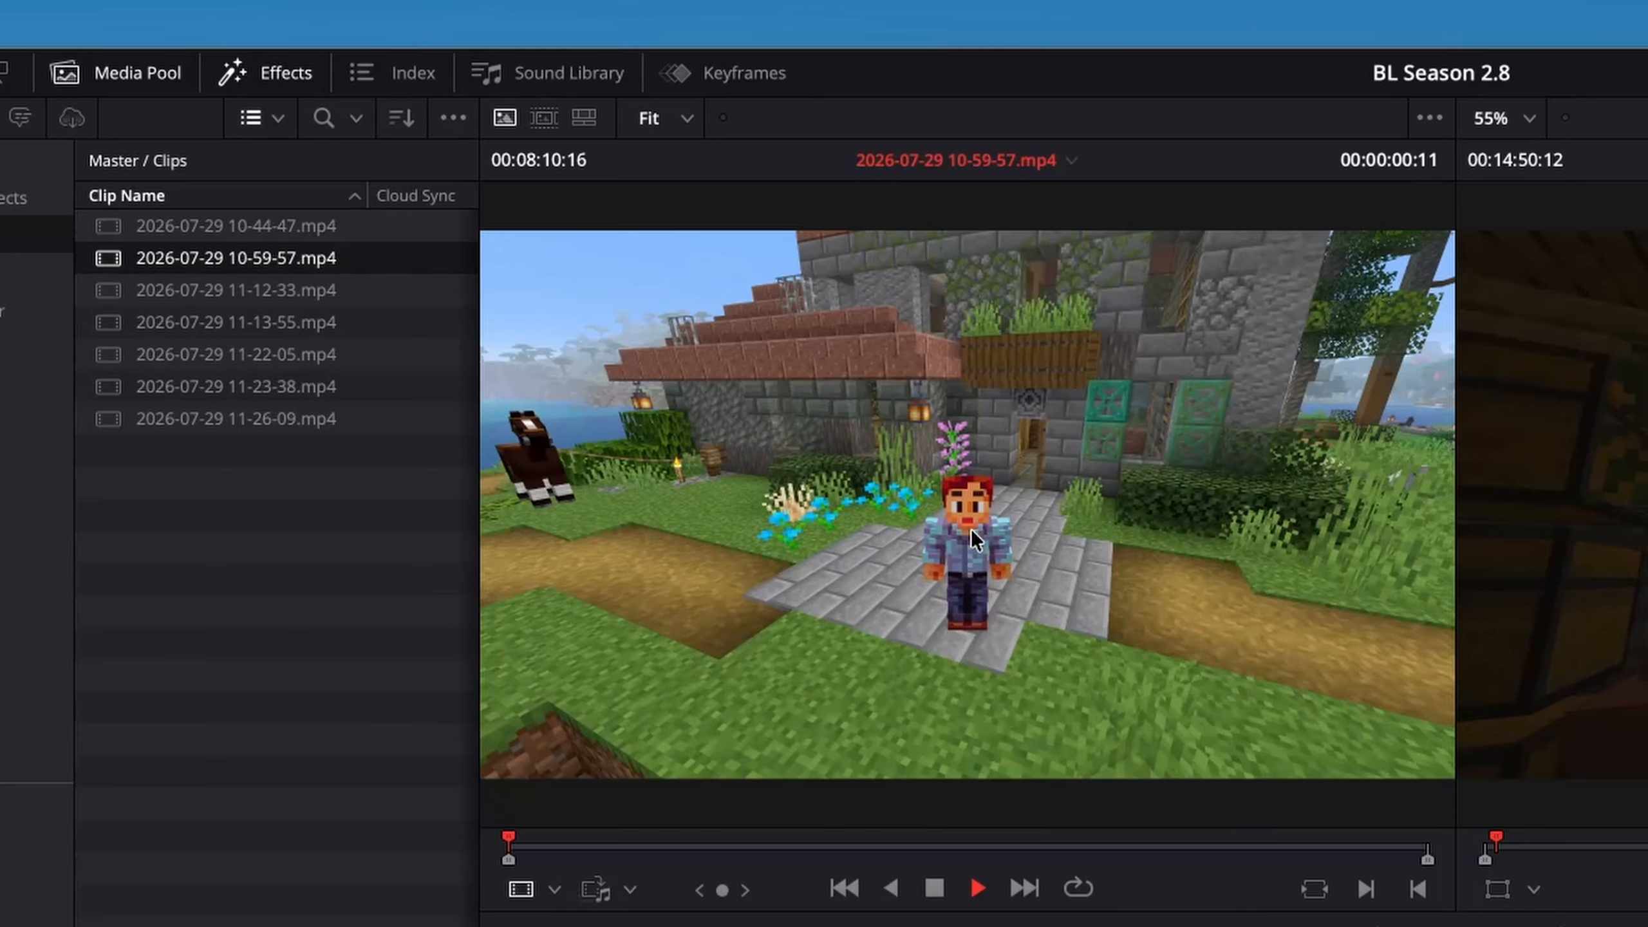
drag(515, 842, 575, 833)
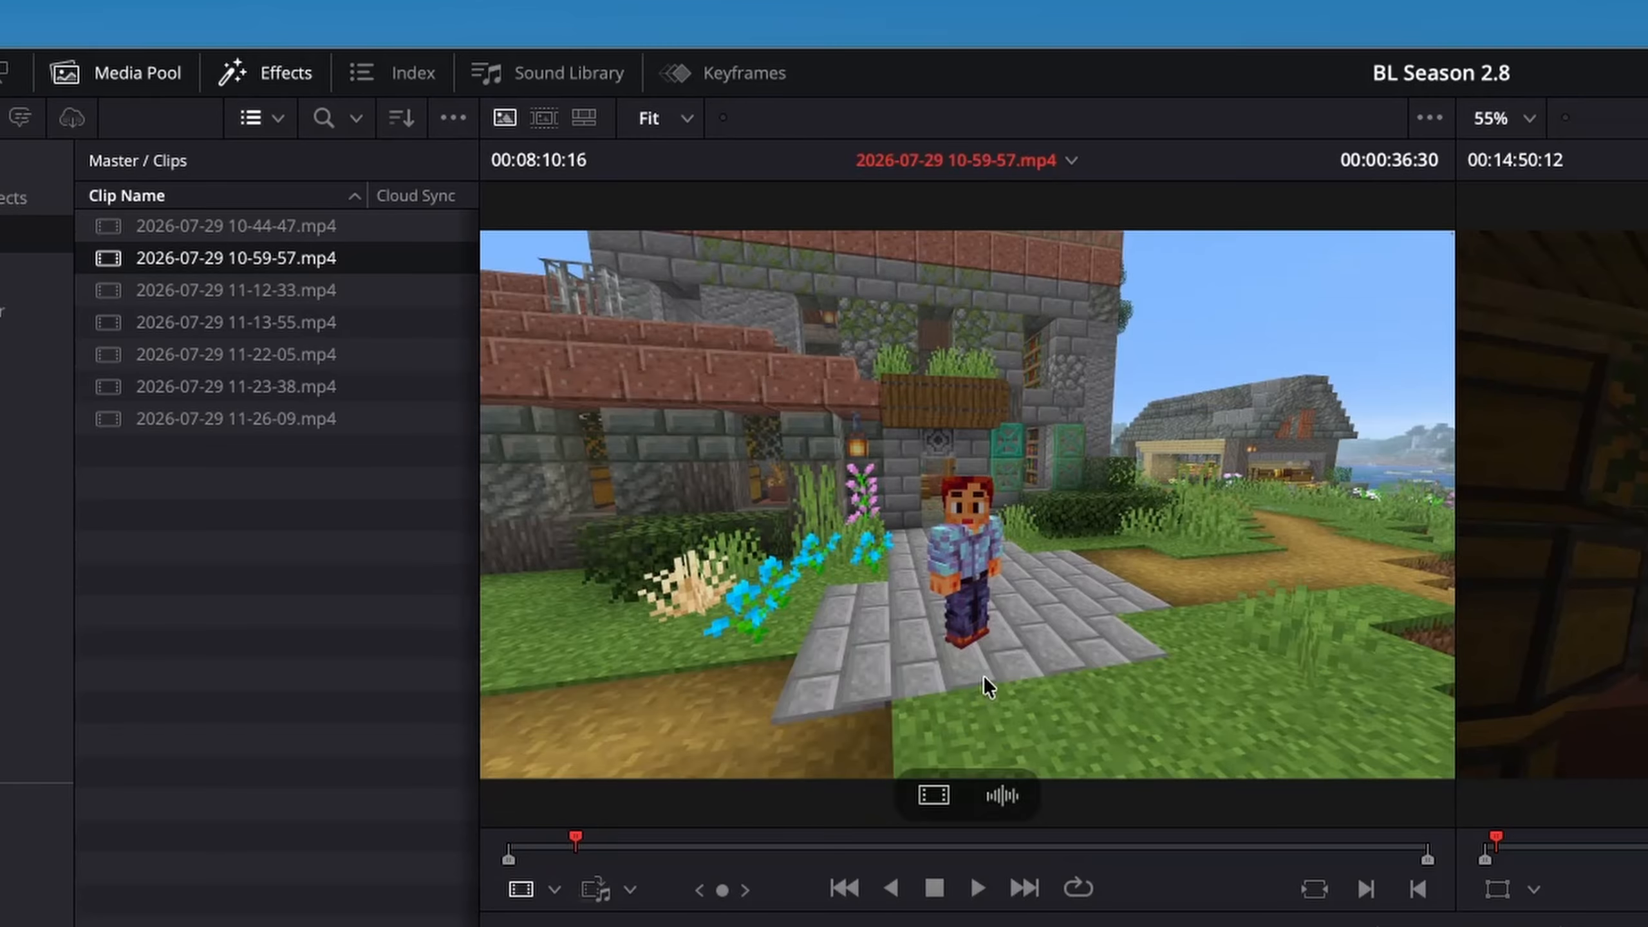
key(space)
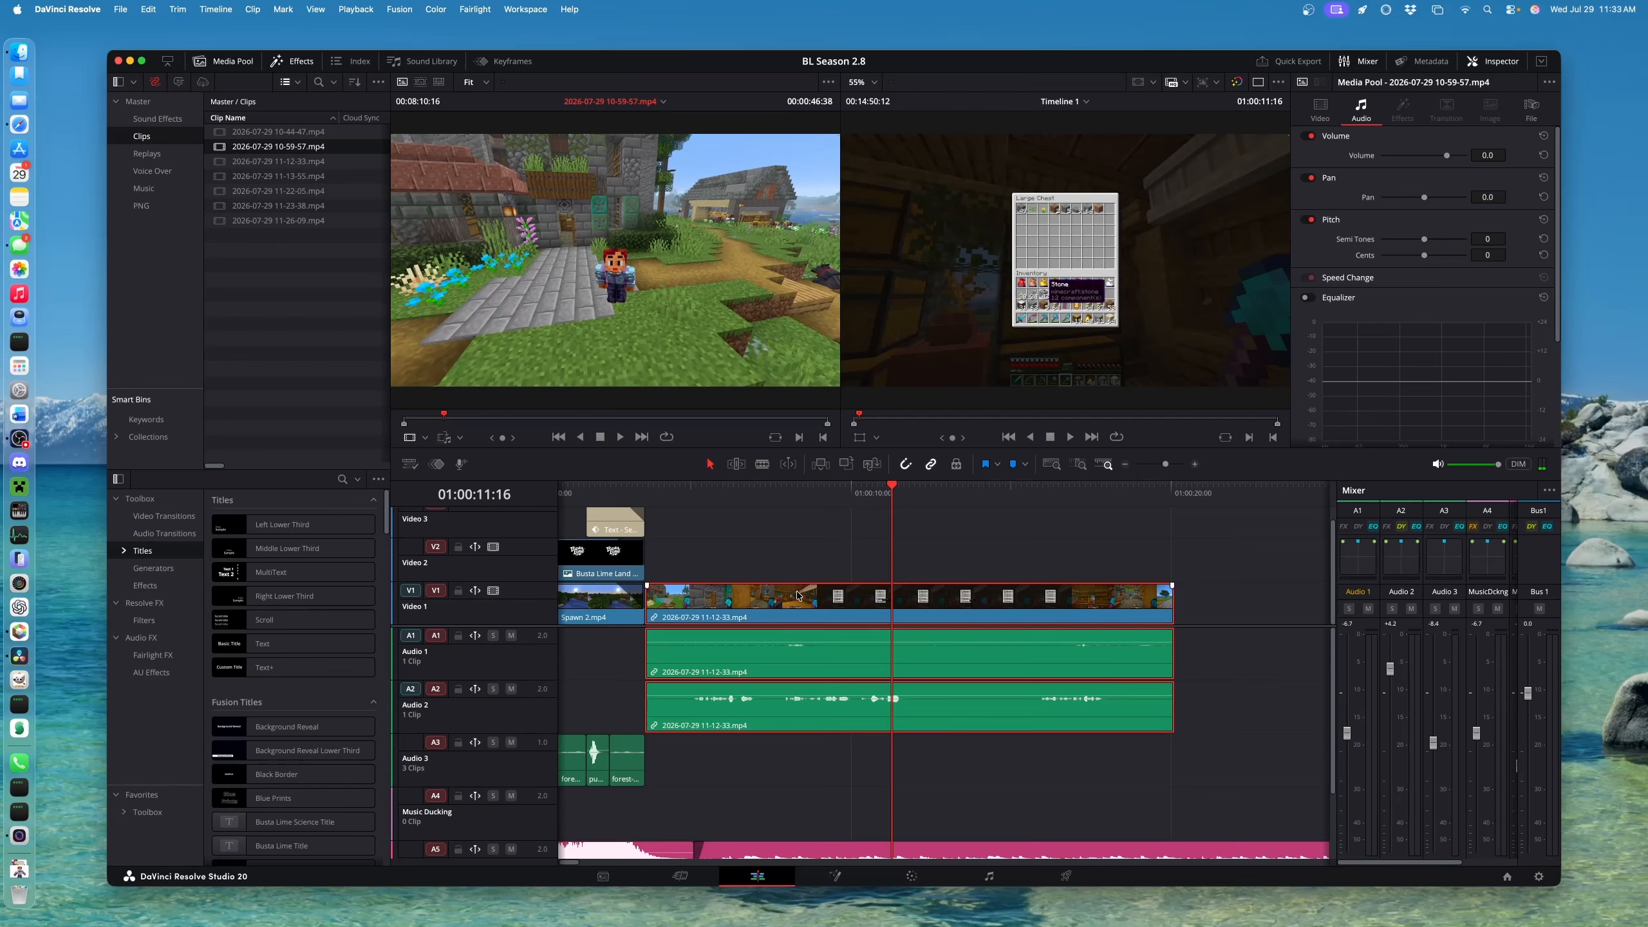
Delete the 11-12-33 clip from the timeline and play back the result
click(810, 606)
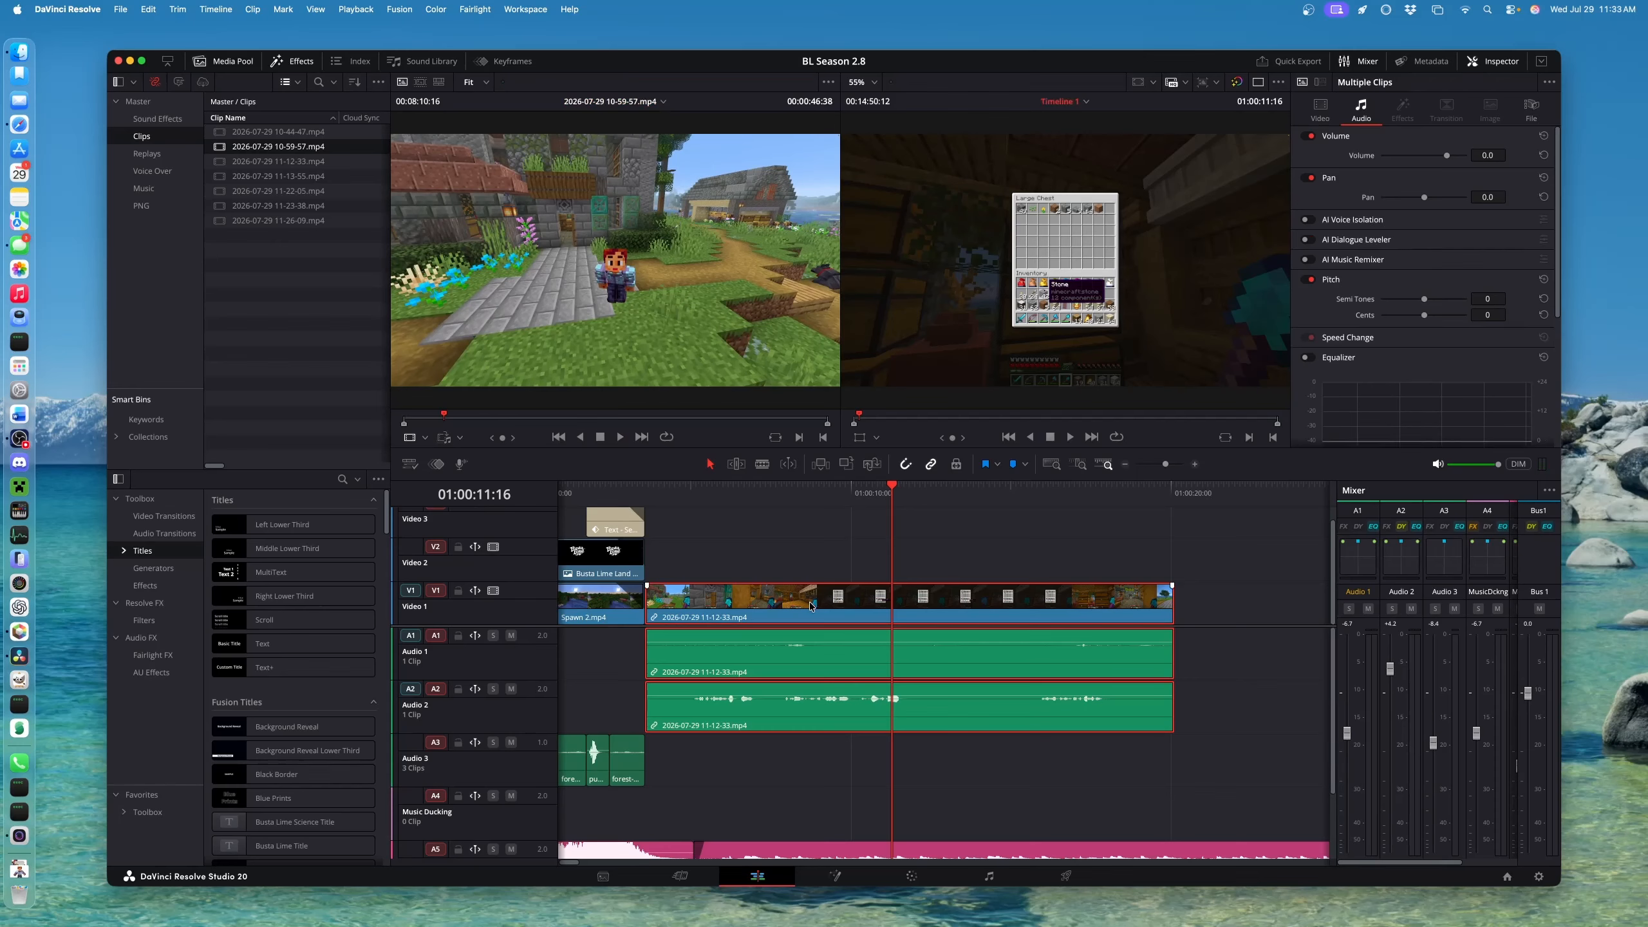
key(BackSpace)
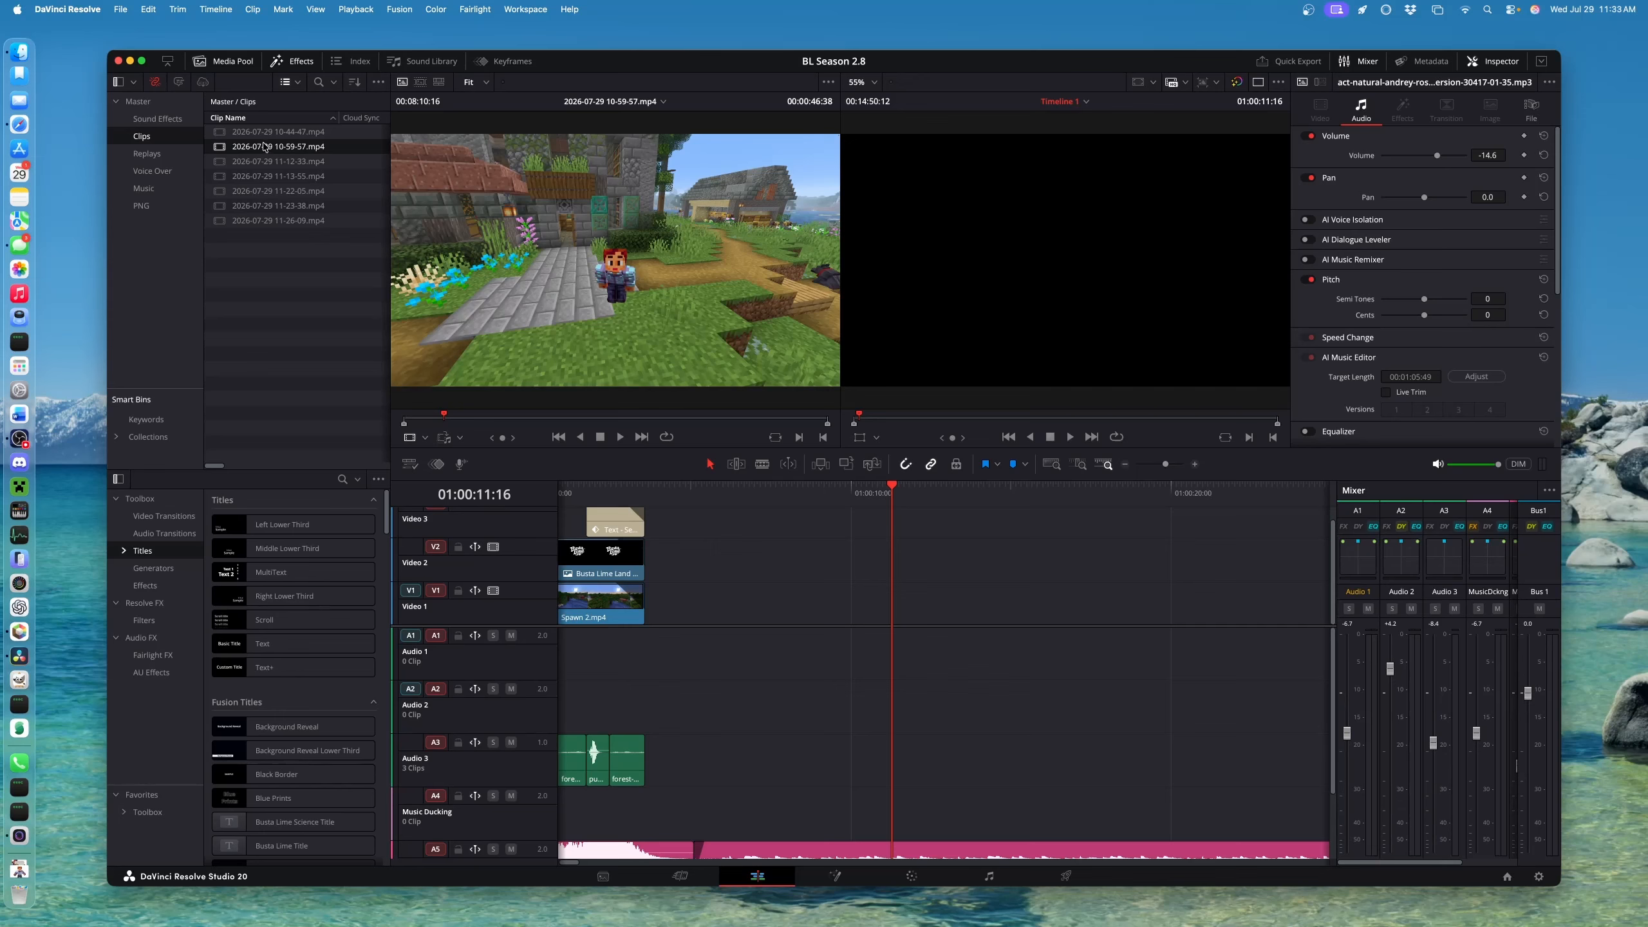
key(space)
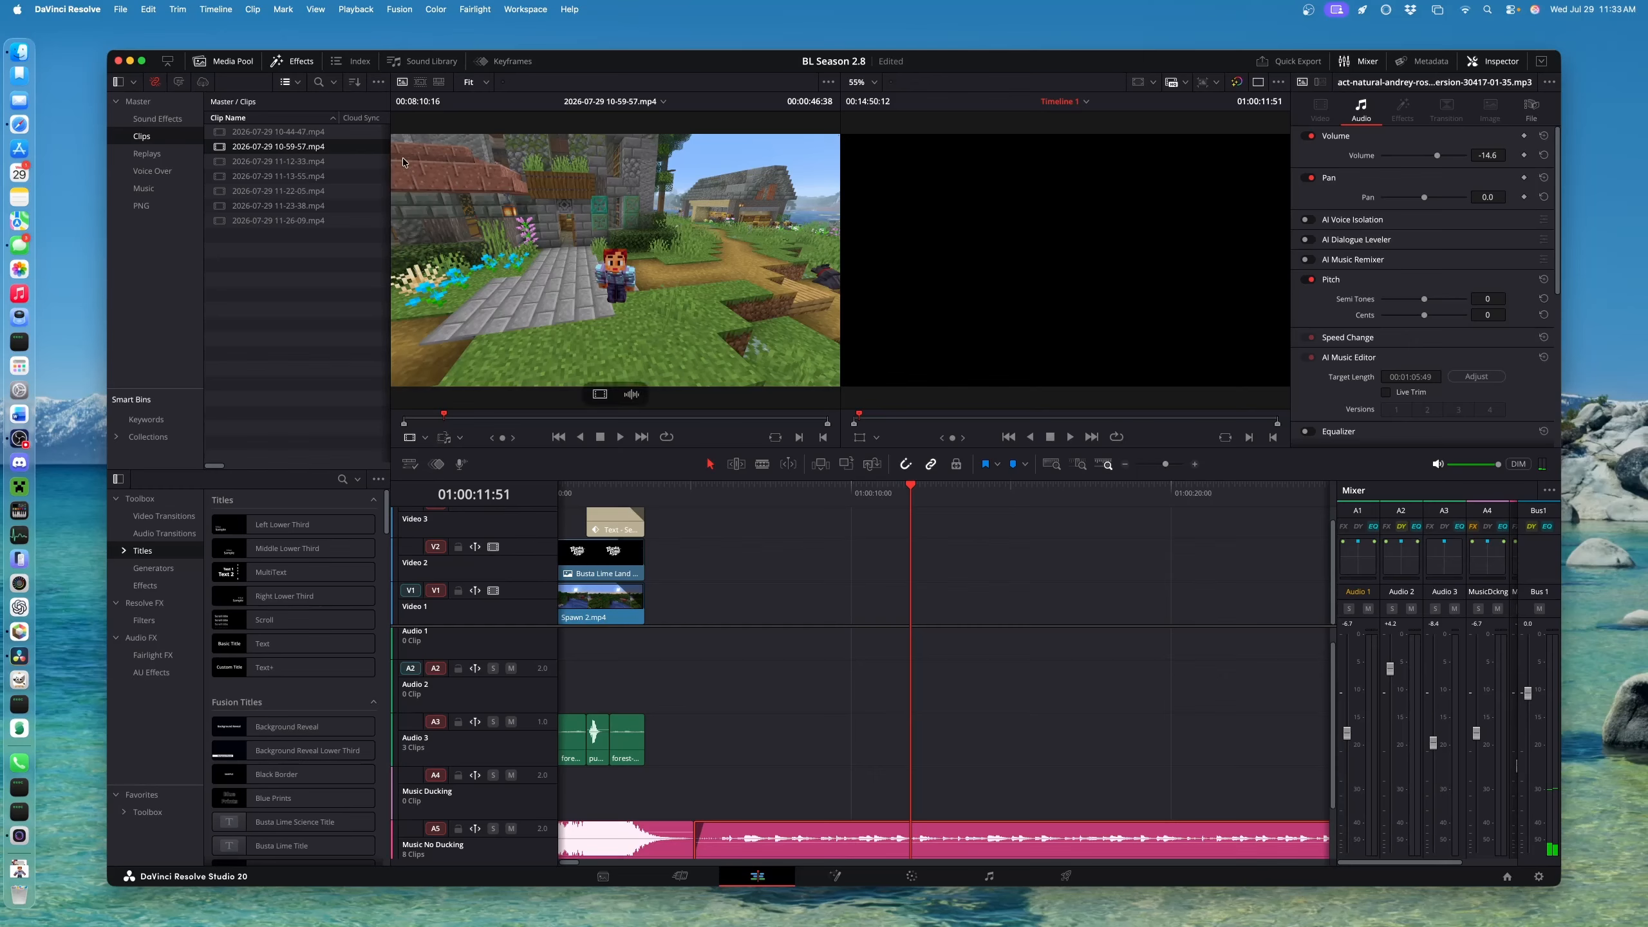
Place 10-59-57.mp4 after Spawn 2.mp4, play it, and trim its start edge
drag(290, 151, 647, 592)
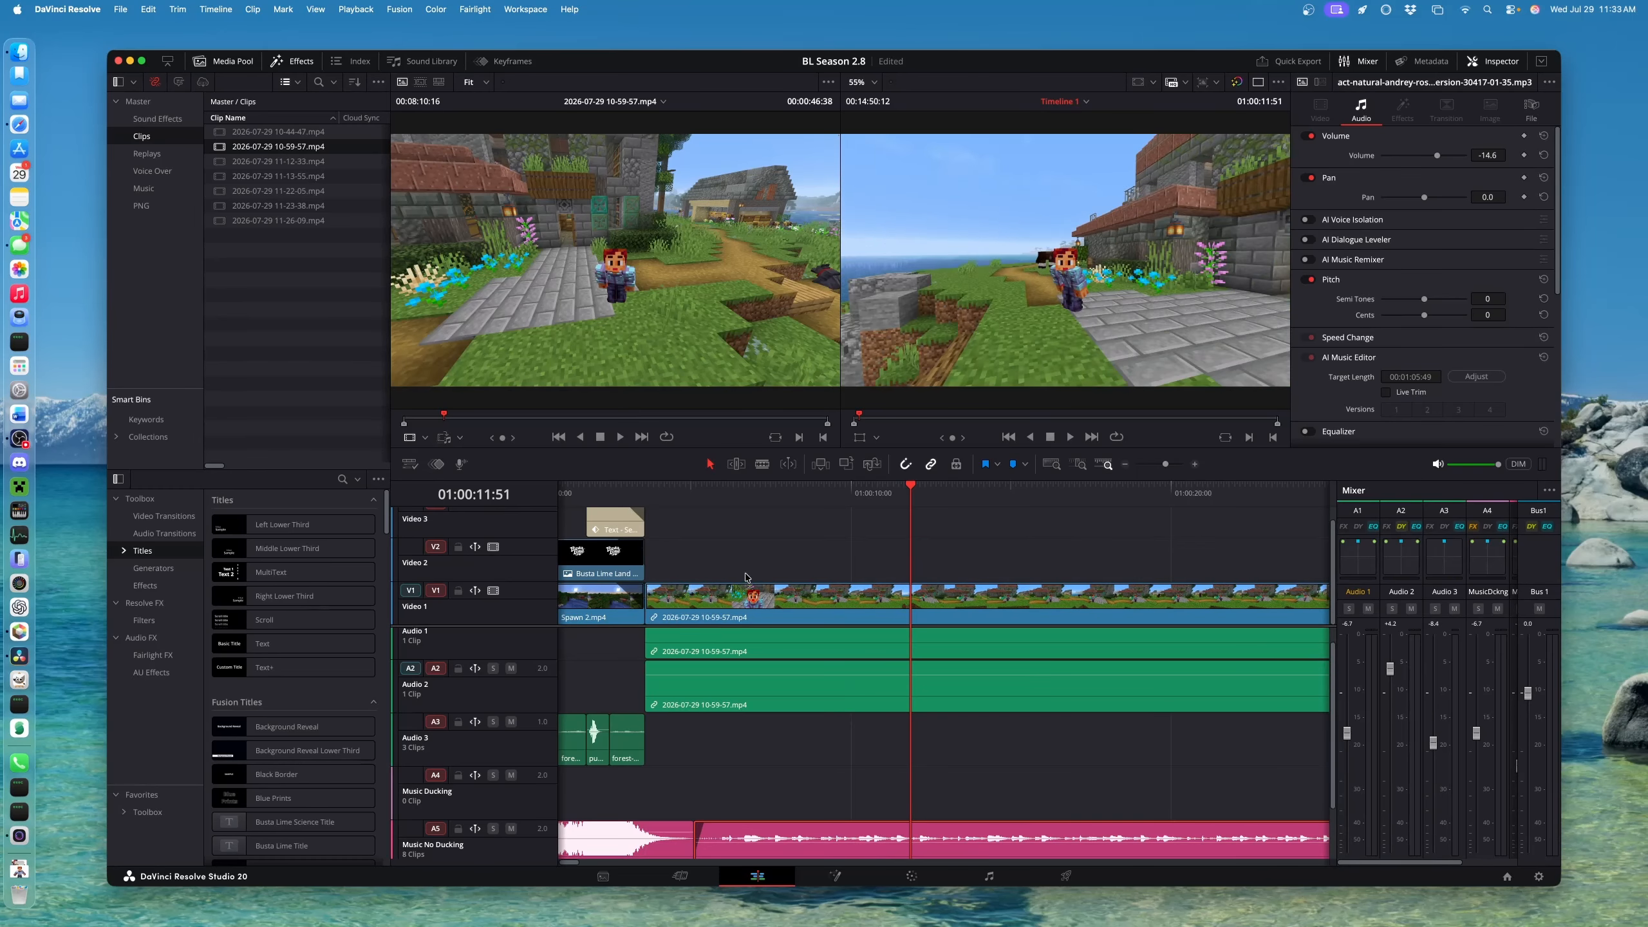
click(704, 492)
key(space)
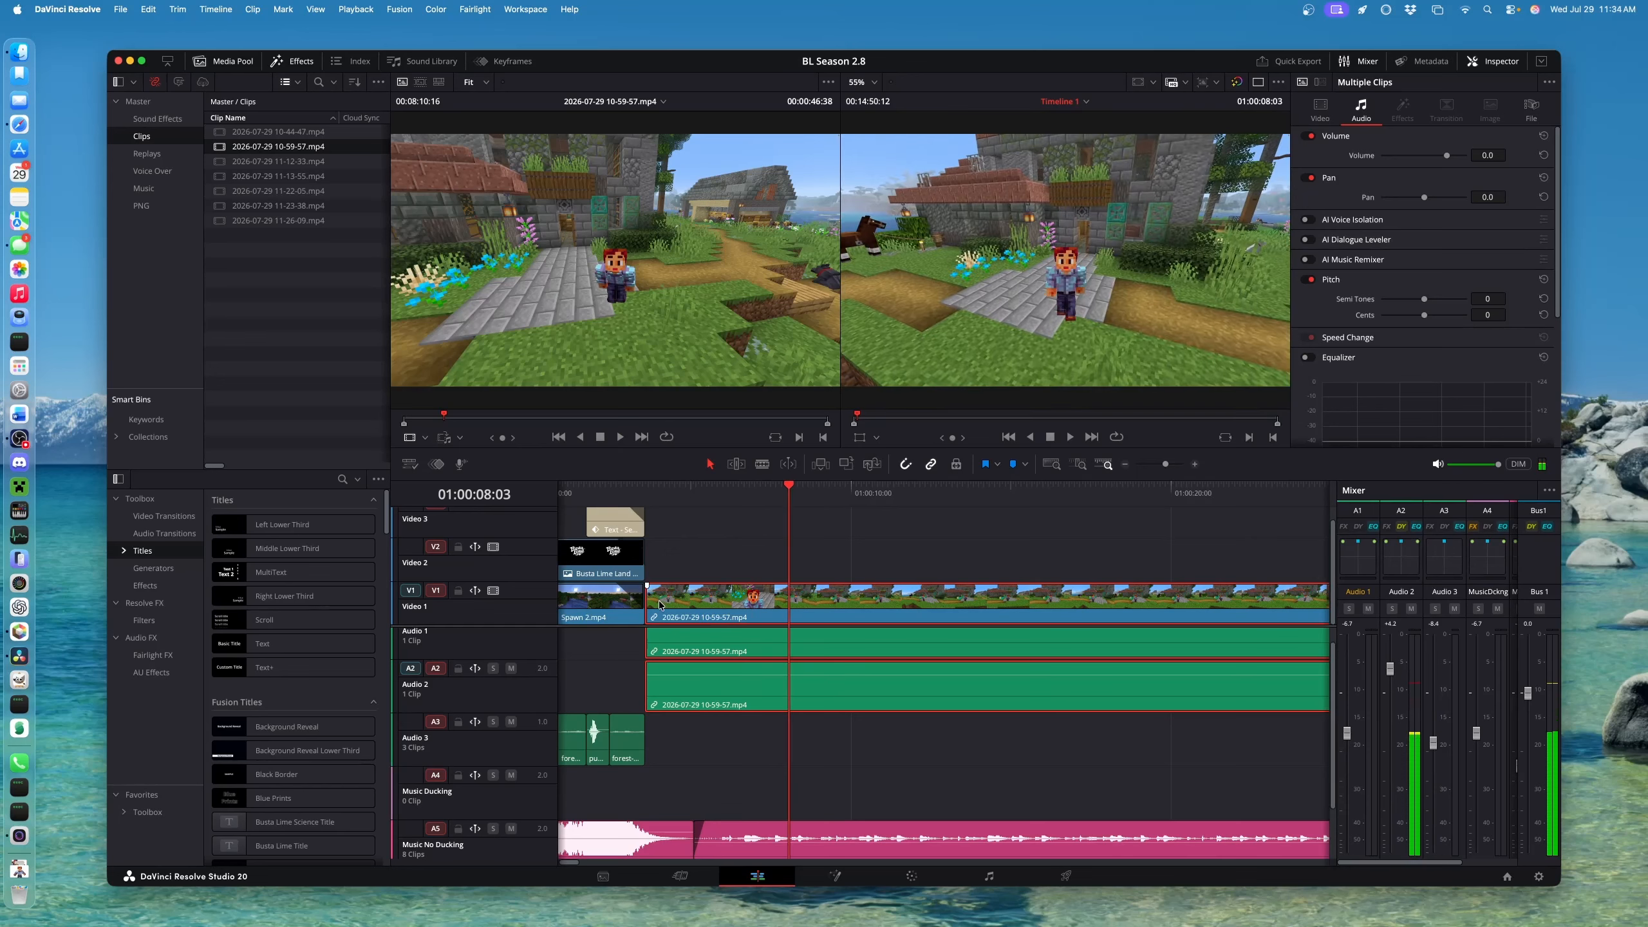
mouse_move(648, 604)
mouse_down()
mouse_move(1073, 604)
mouse_move(686, 602)
mouse_move(704, 604)
mouse_move(647, 619)
mouse_up()
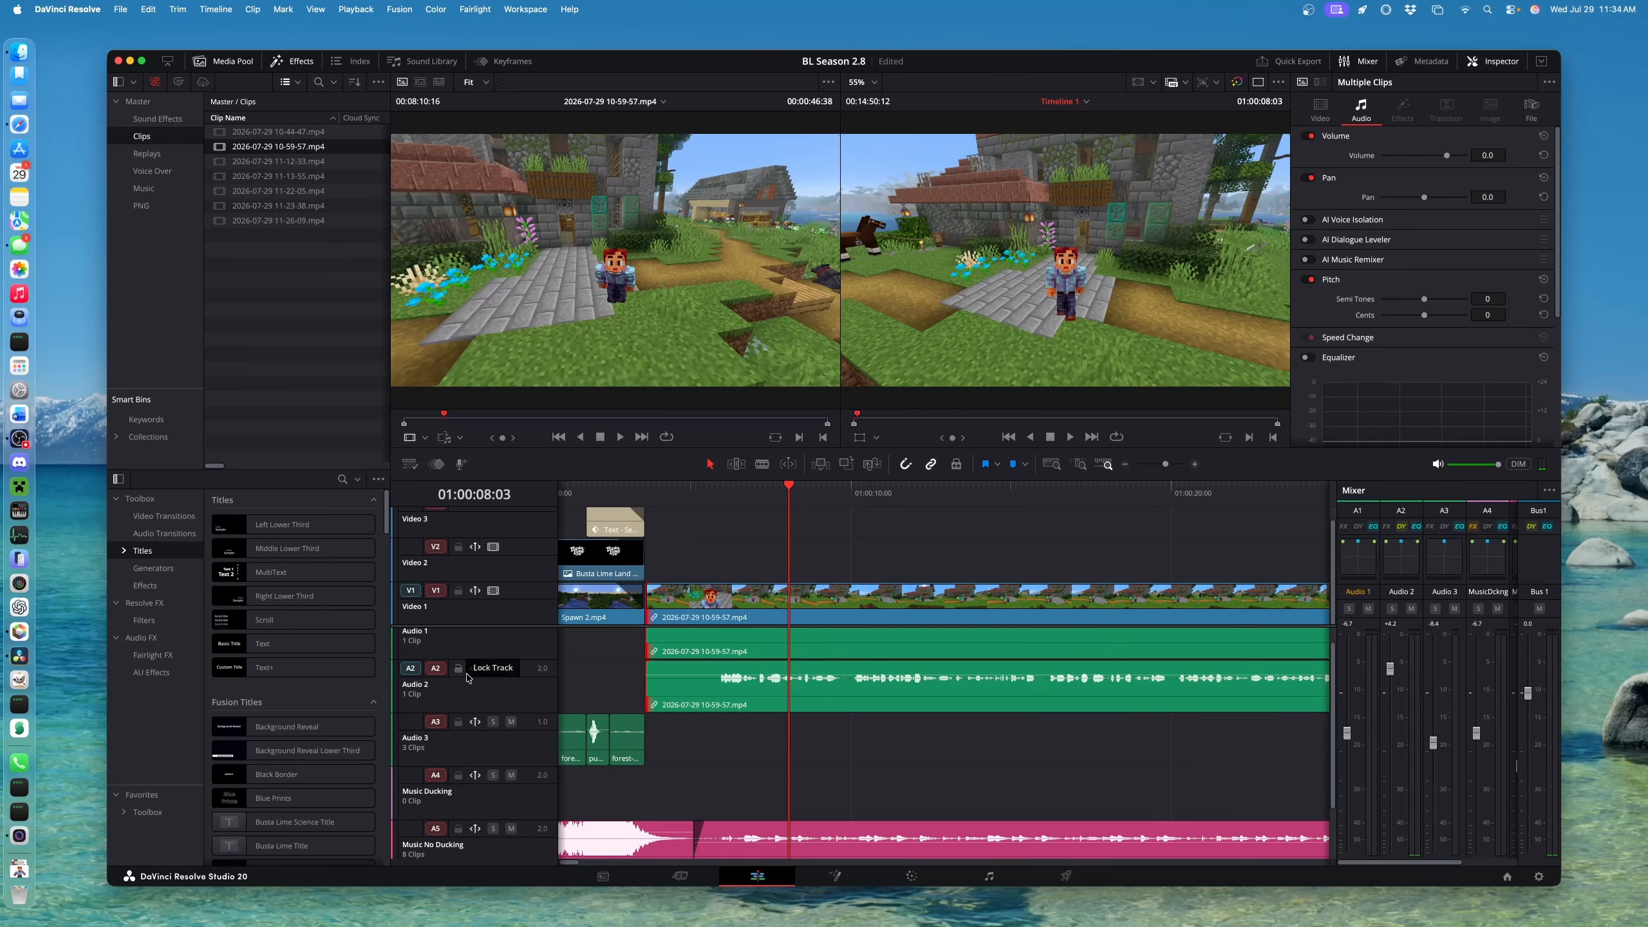
Make the Audio 1 track taller and zoom the timeline out
drag(522, 657, 528, 683)
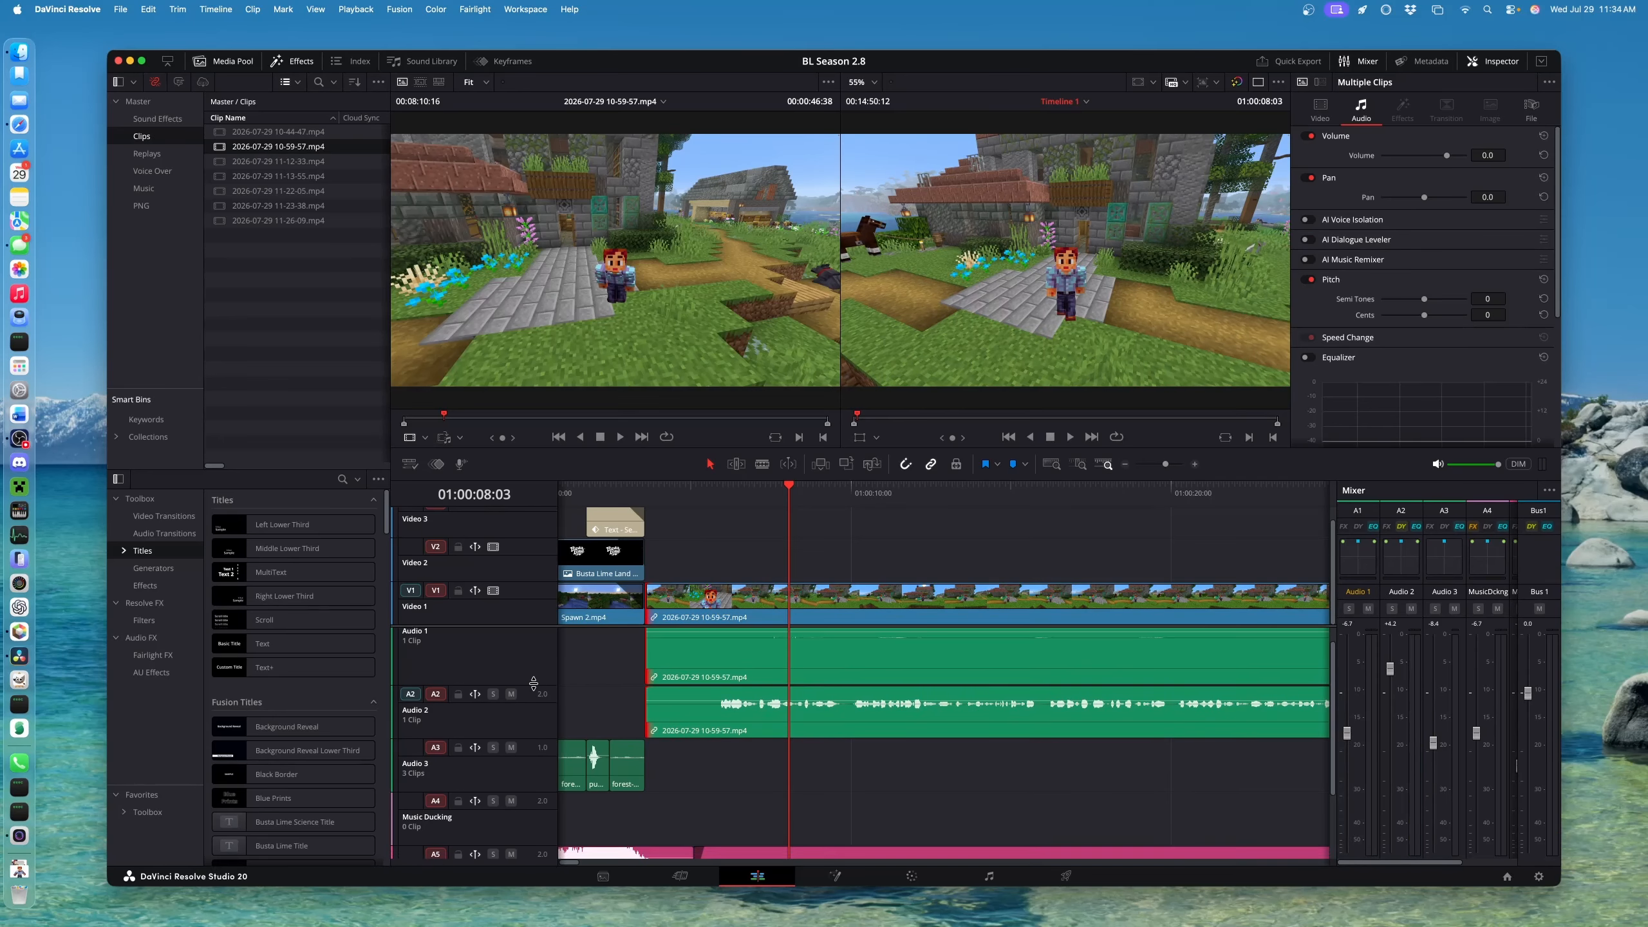
scroll(783, 679, up, 2)
scroll(782, 679, down, 4)
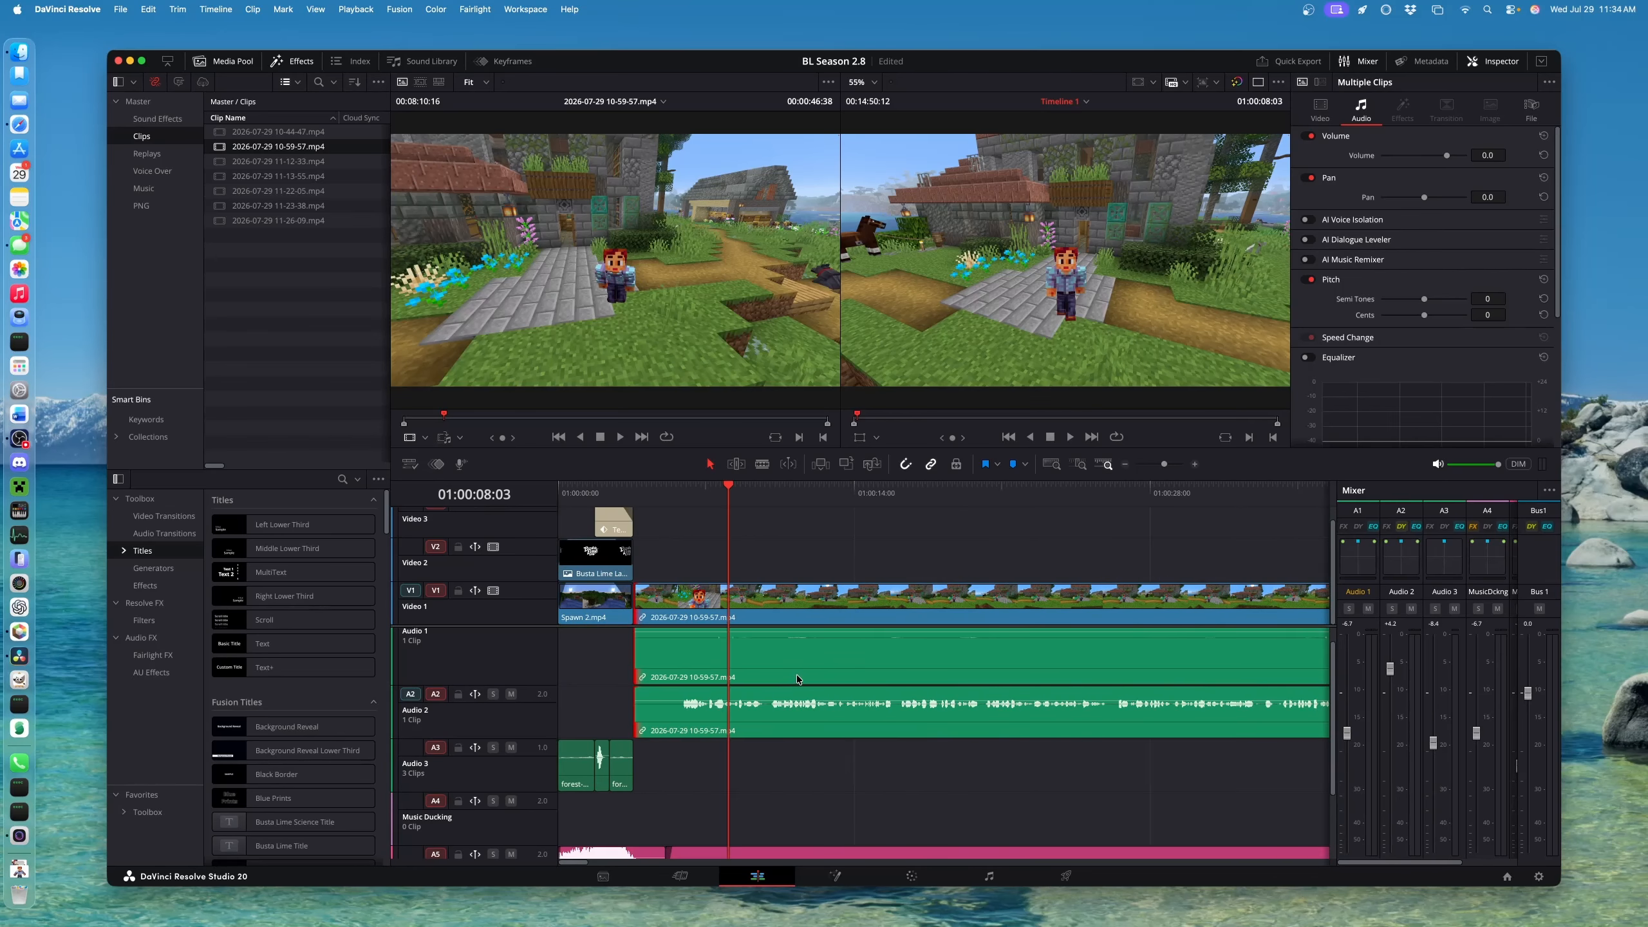
scroll(798, 679, down, 2)
scroll(798, 675, down, 2)
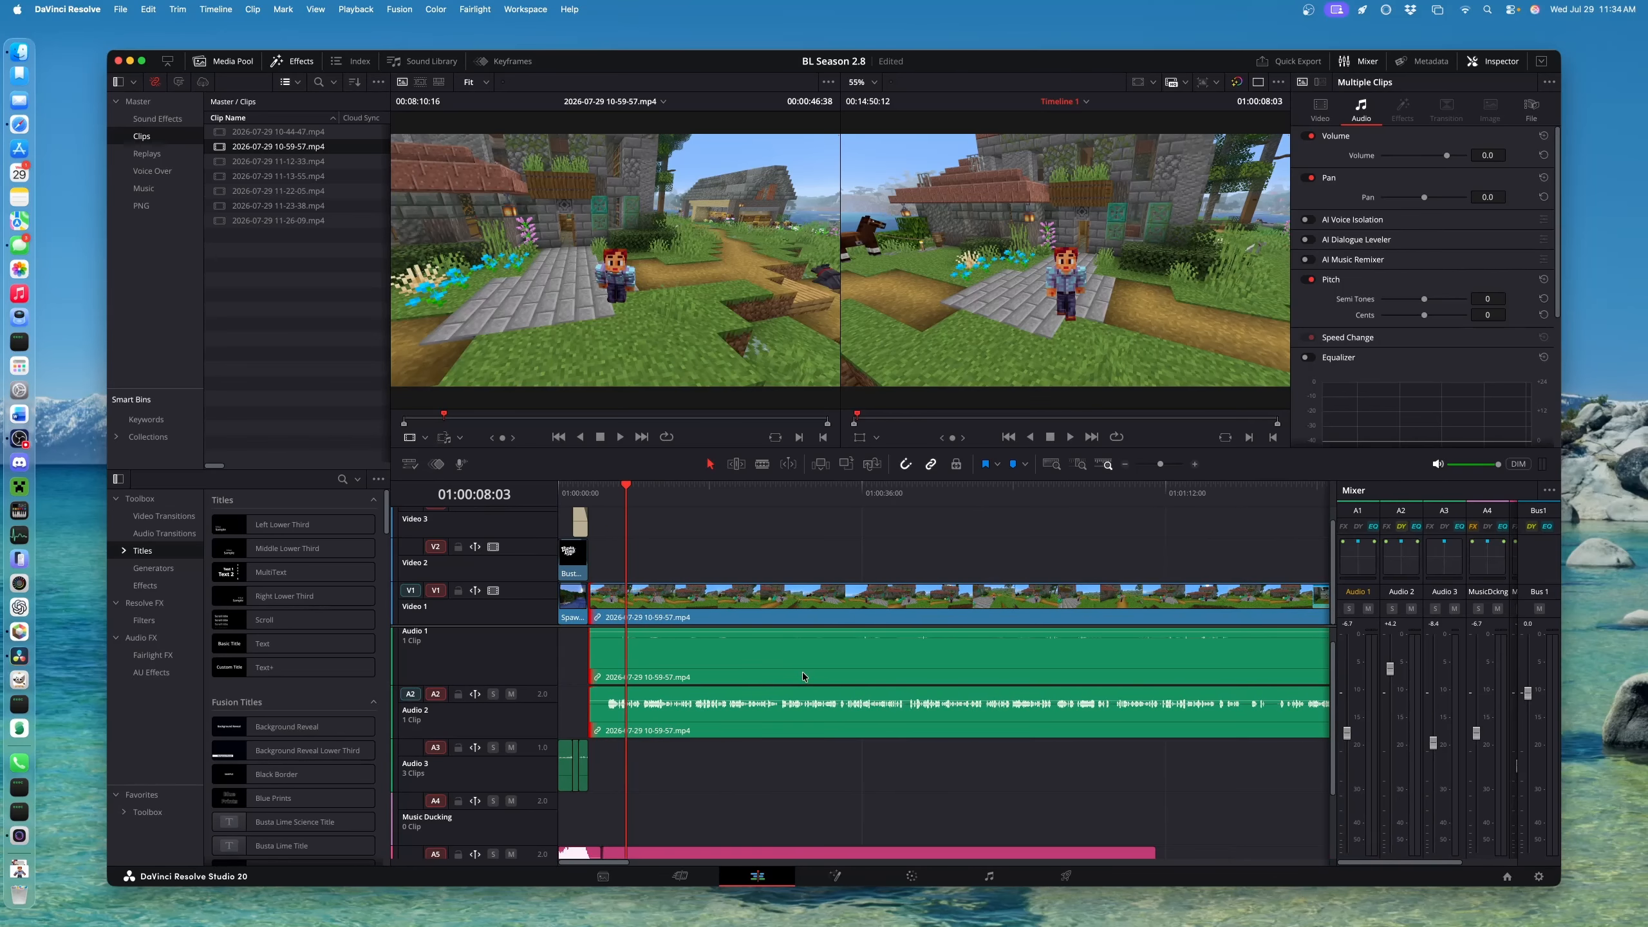
Select only the 10-59-57 Audio 2 voice clip, apart from its video and Audio 1
click(749, 657)
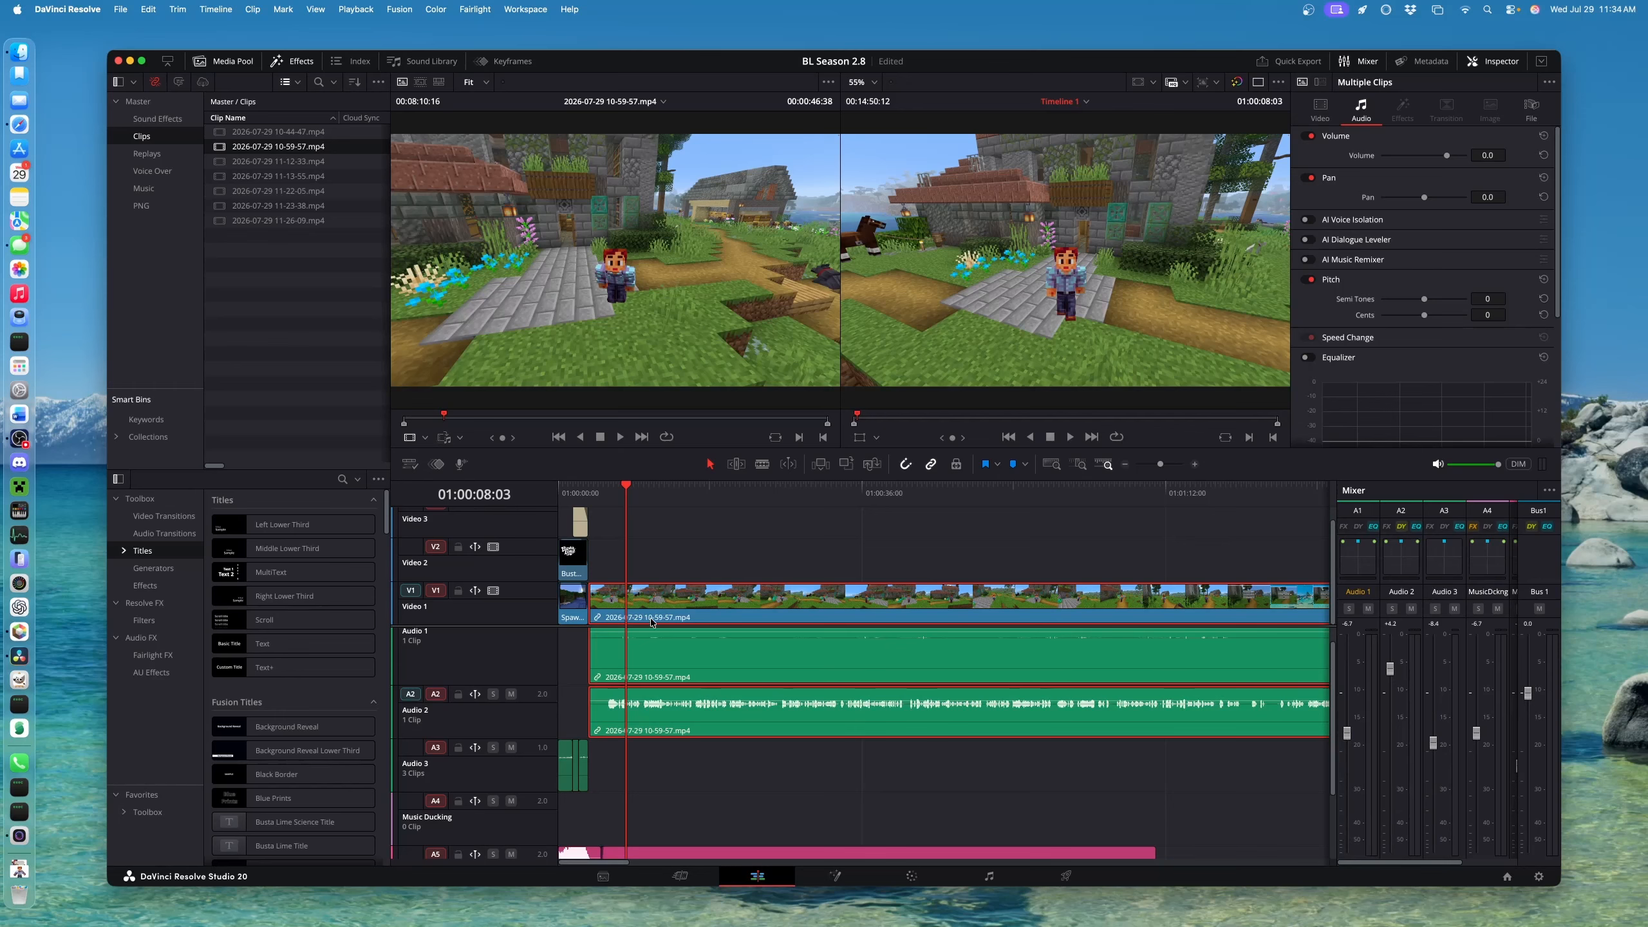
click(601, 489)
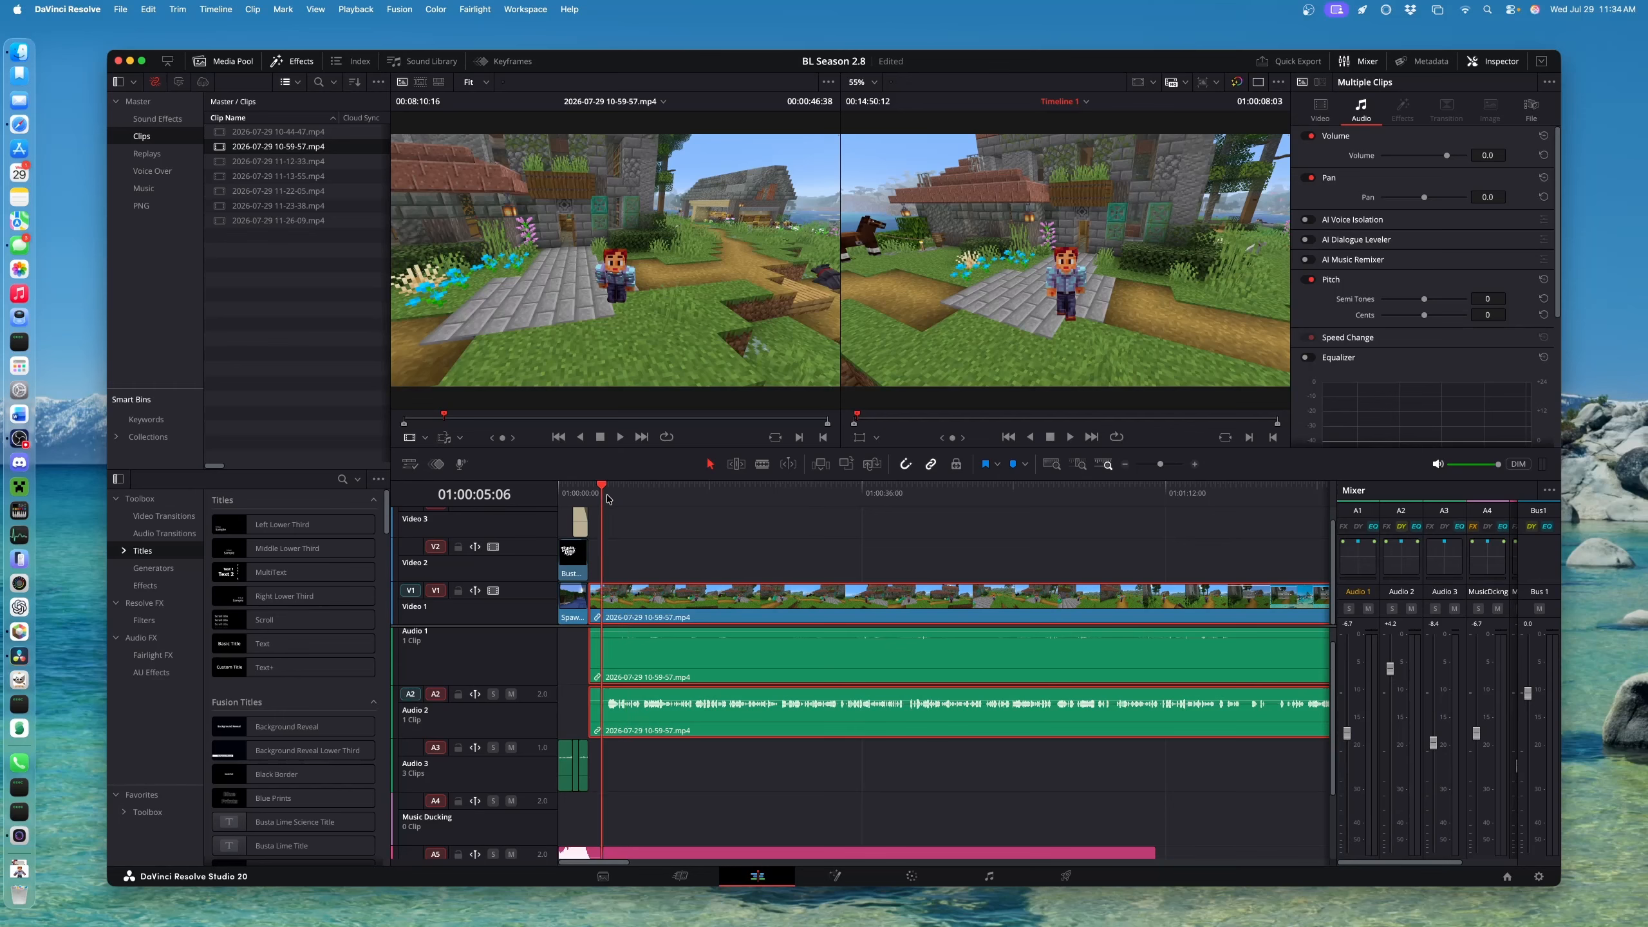
click(668, 714)
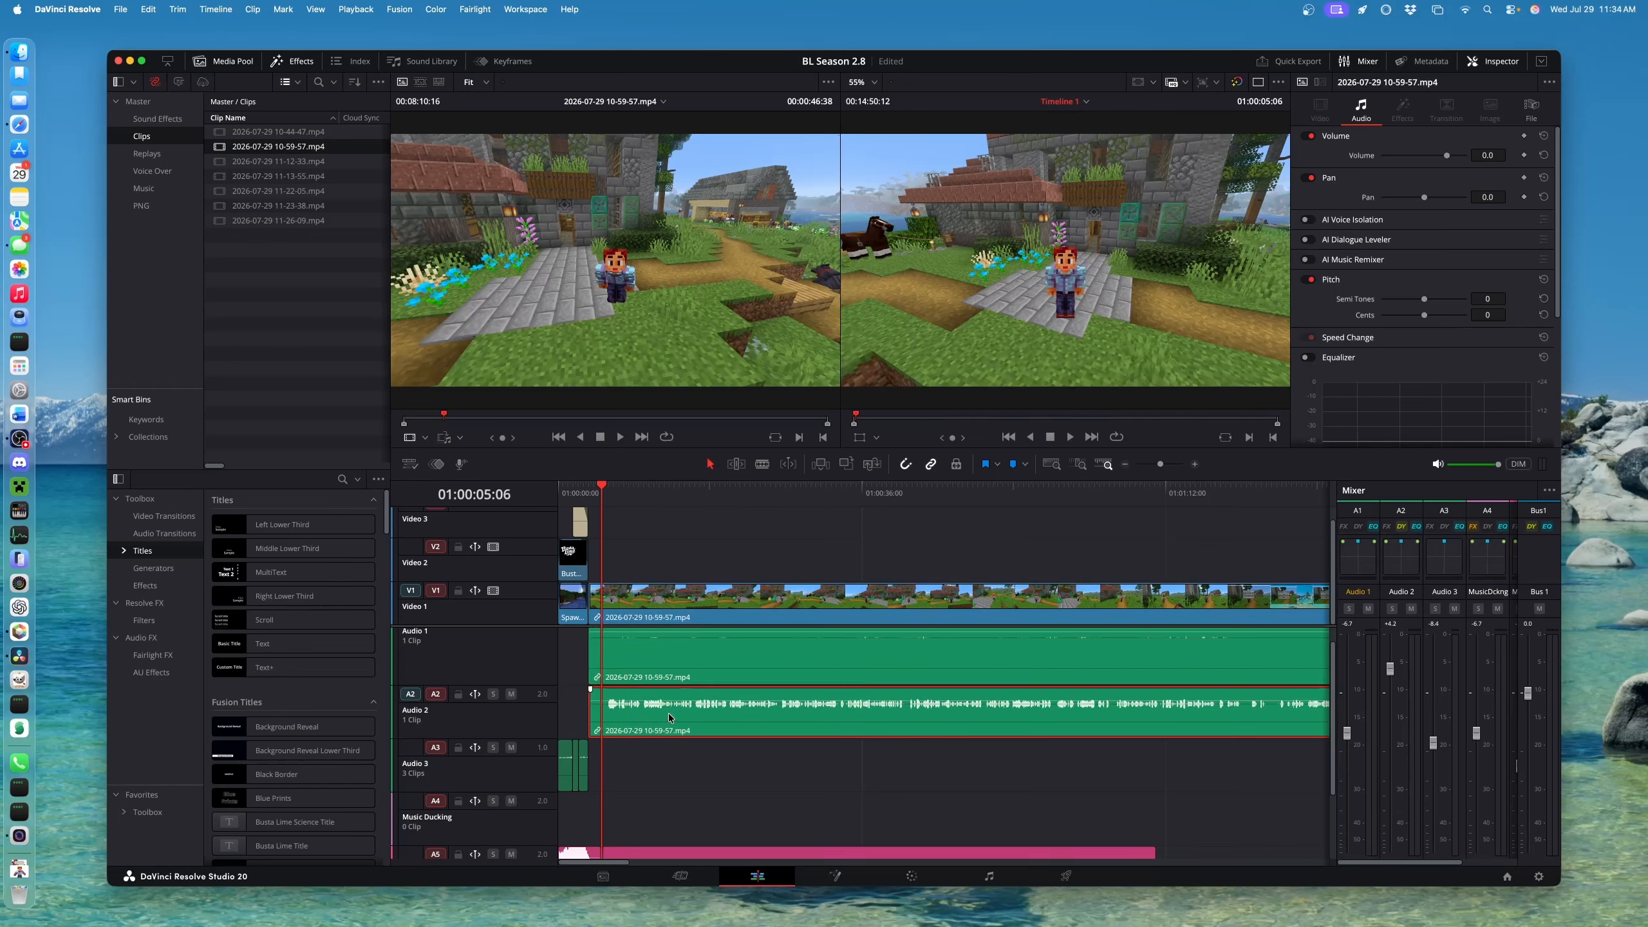
click(705, 606)
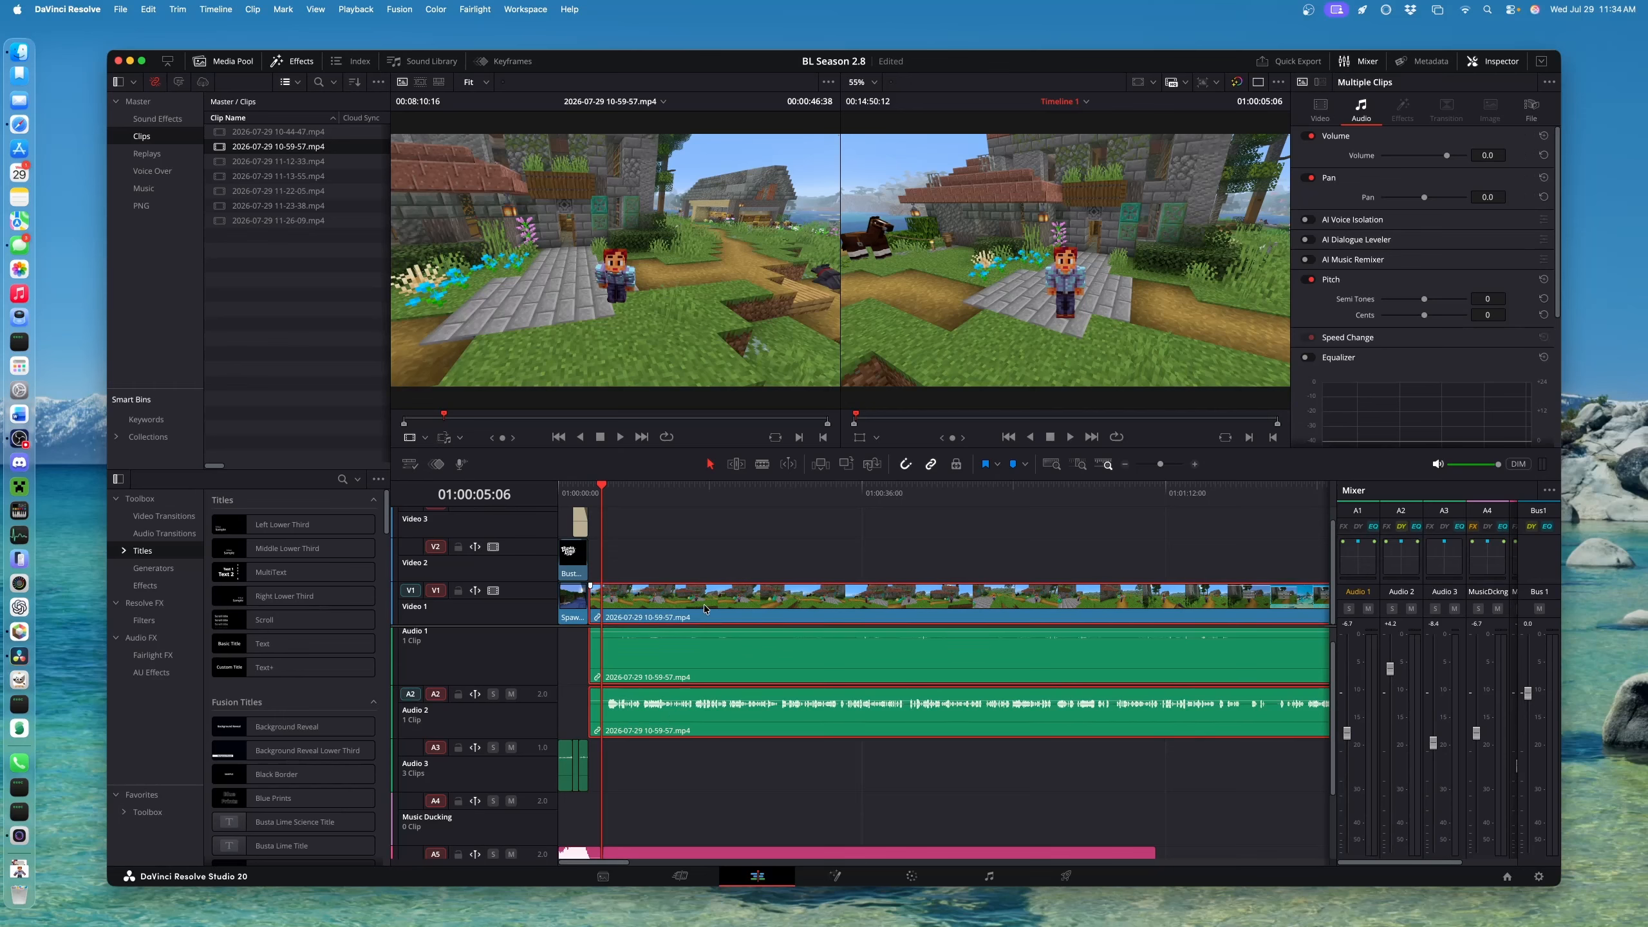
click(695, 712)
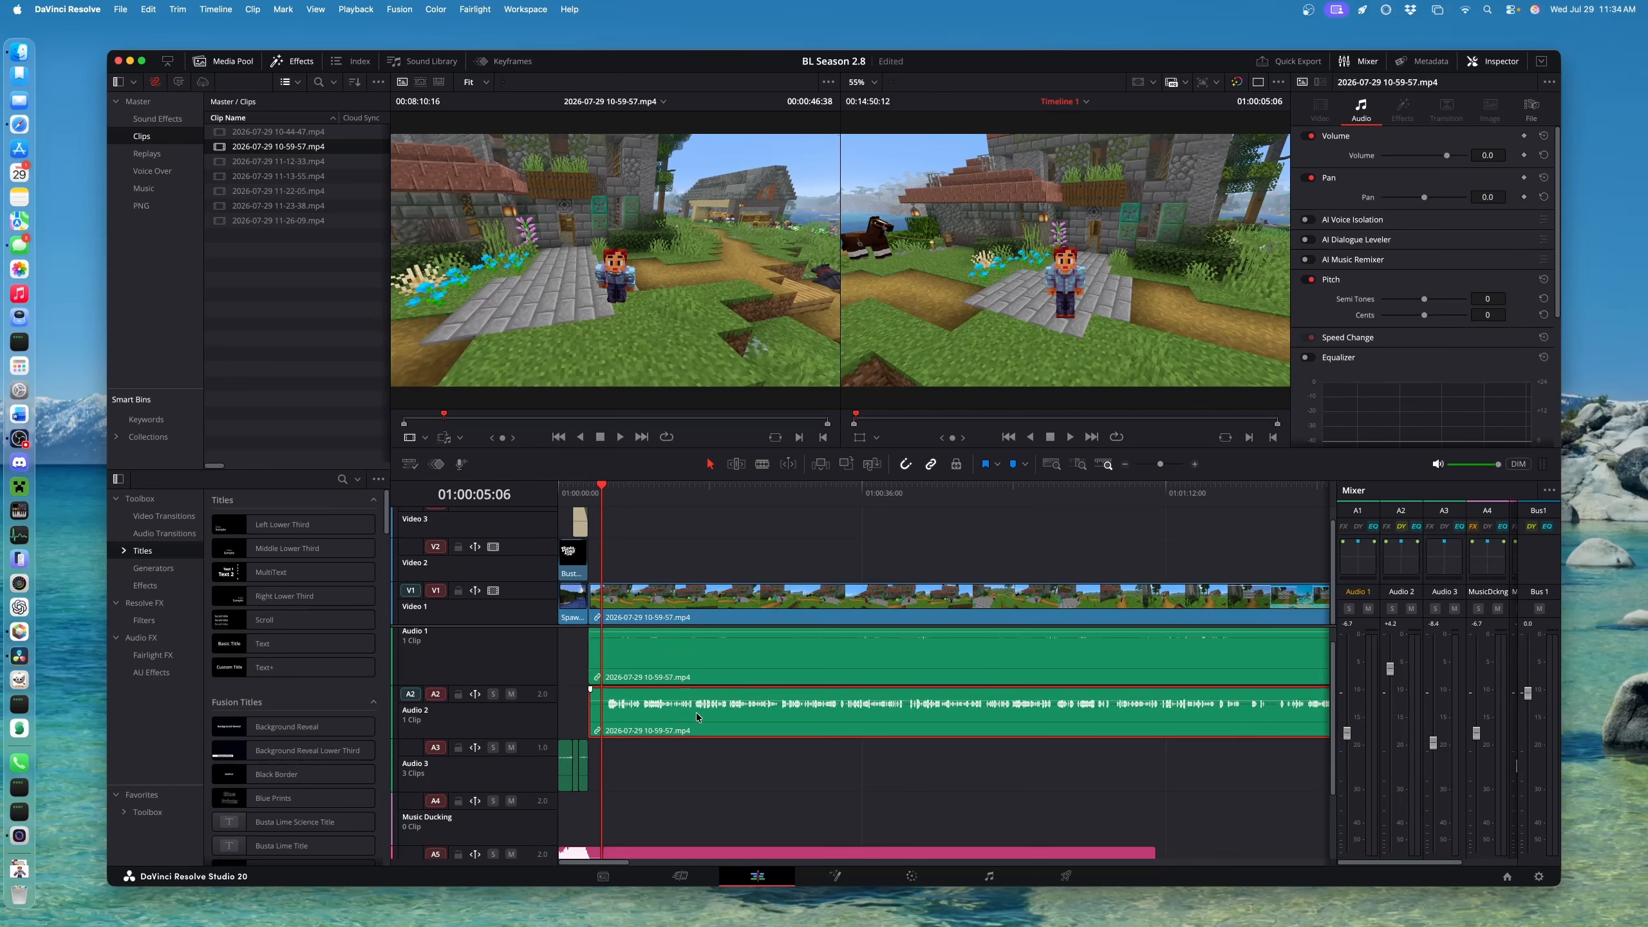
Normalize the Audio 2 clip to -17 LUFS (ITU-R BS.1770-4, -2.0 dBTP), raising volume to 8.6
right_click(758, 713)
click(795, 545)
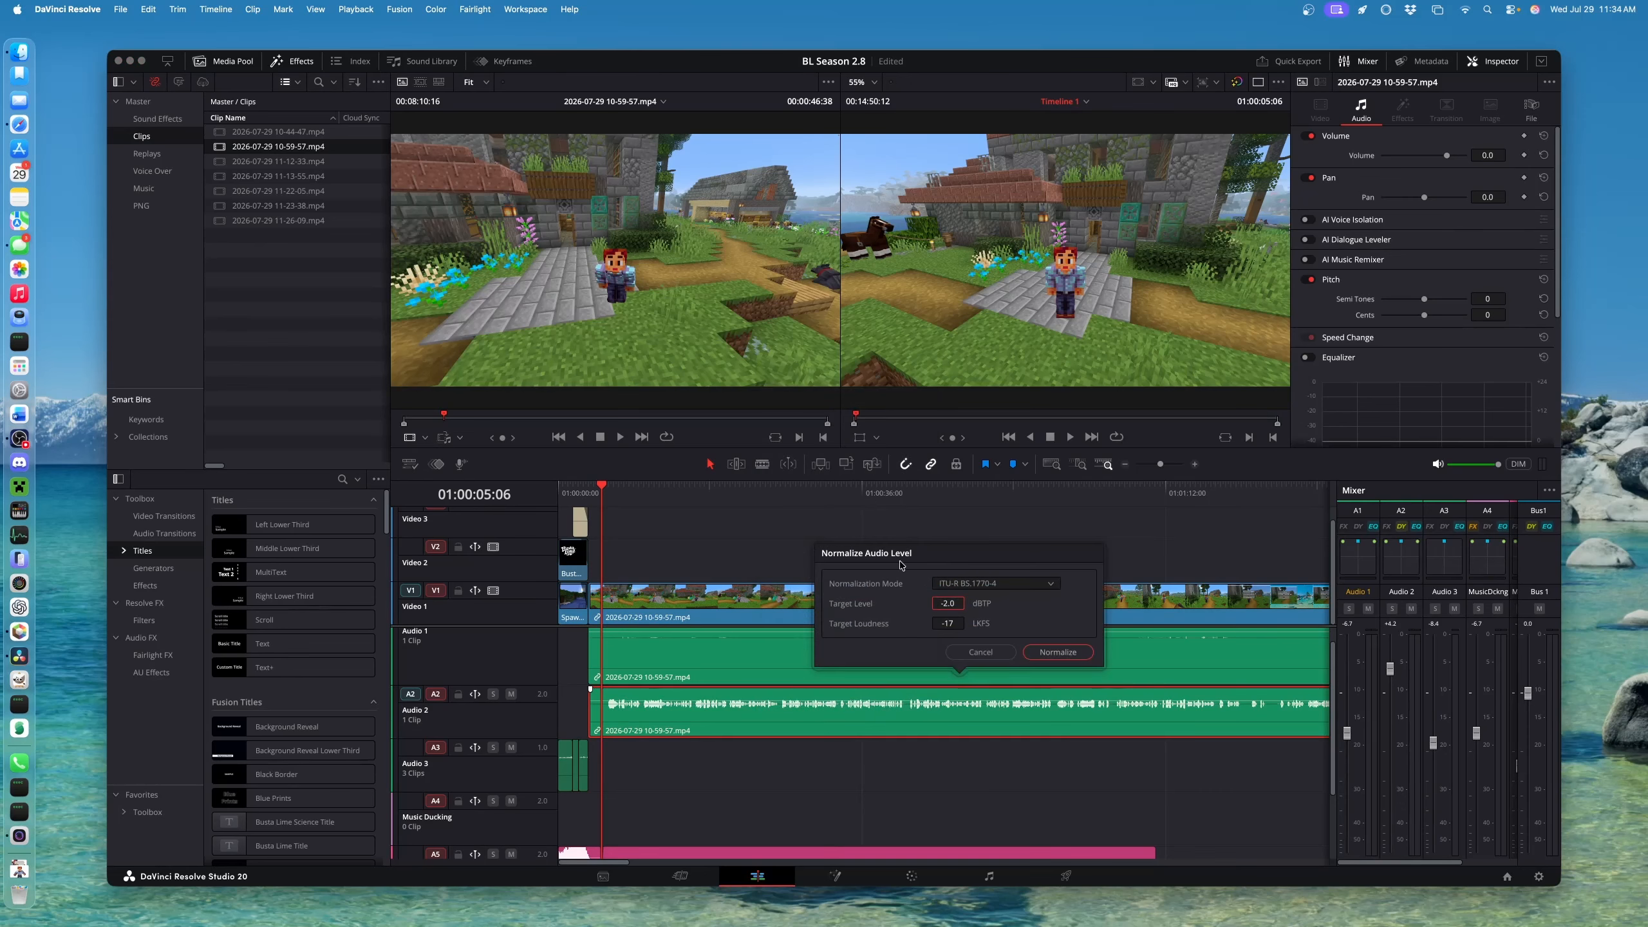
click(1058, 653)
click(1051, 653)
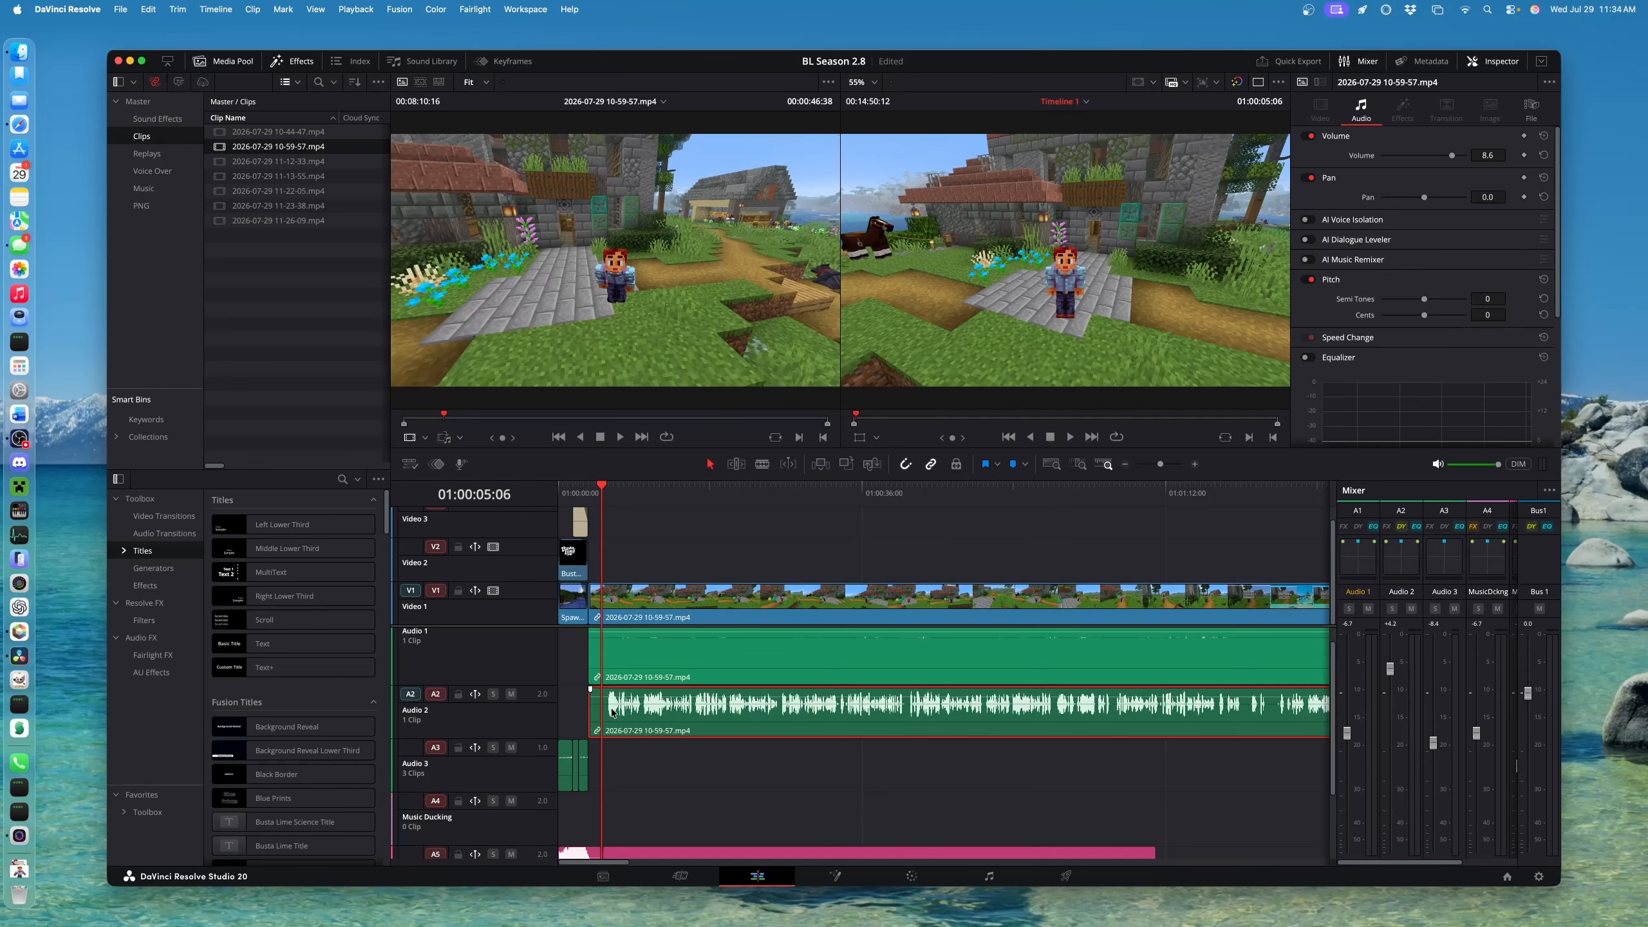
click(717, 677)
key(space)
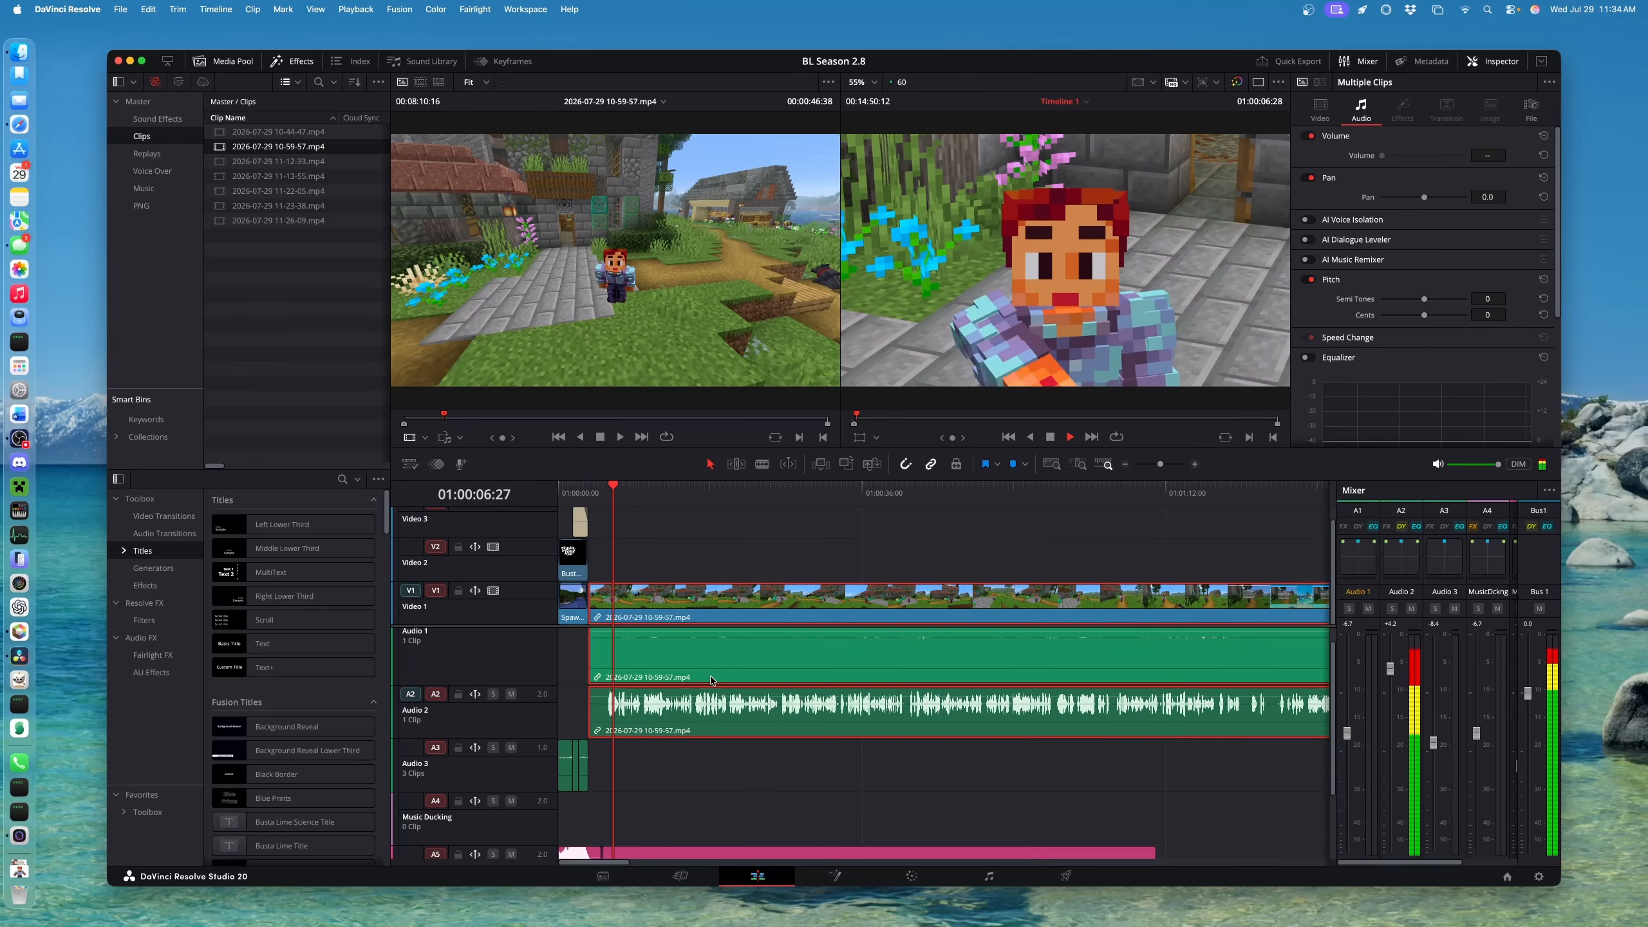
key(space)
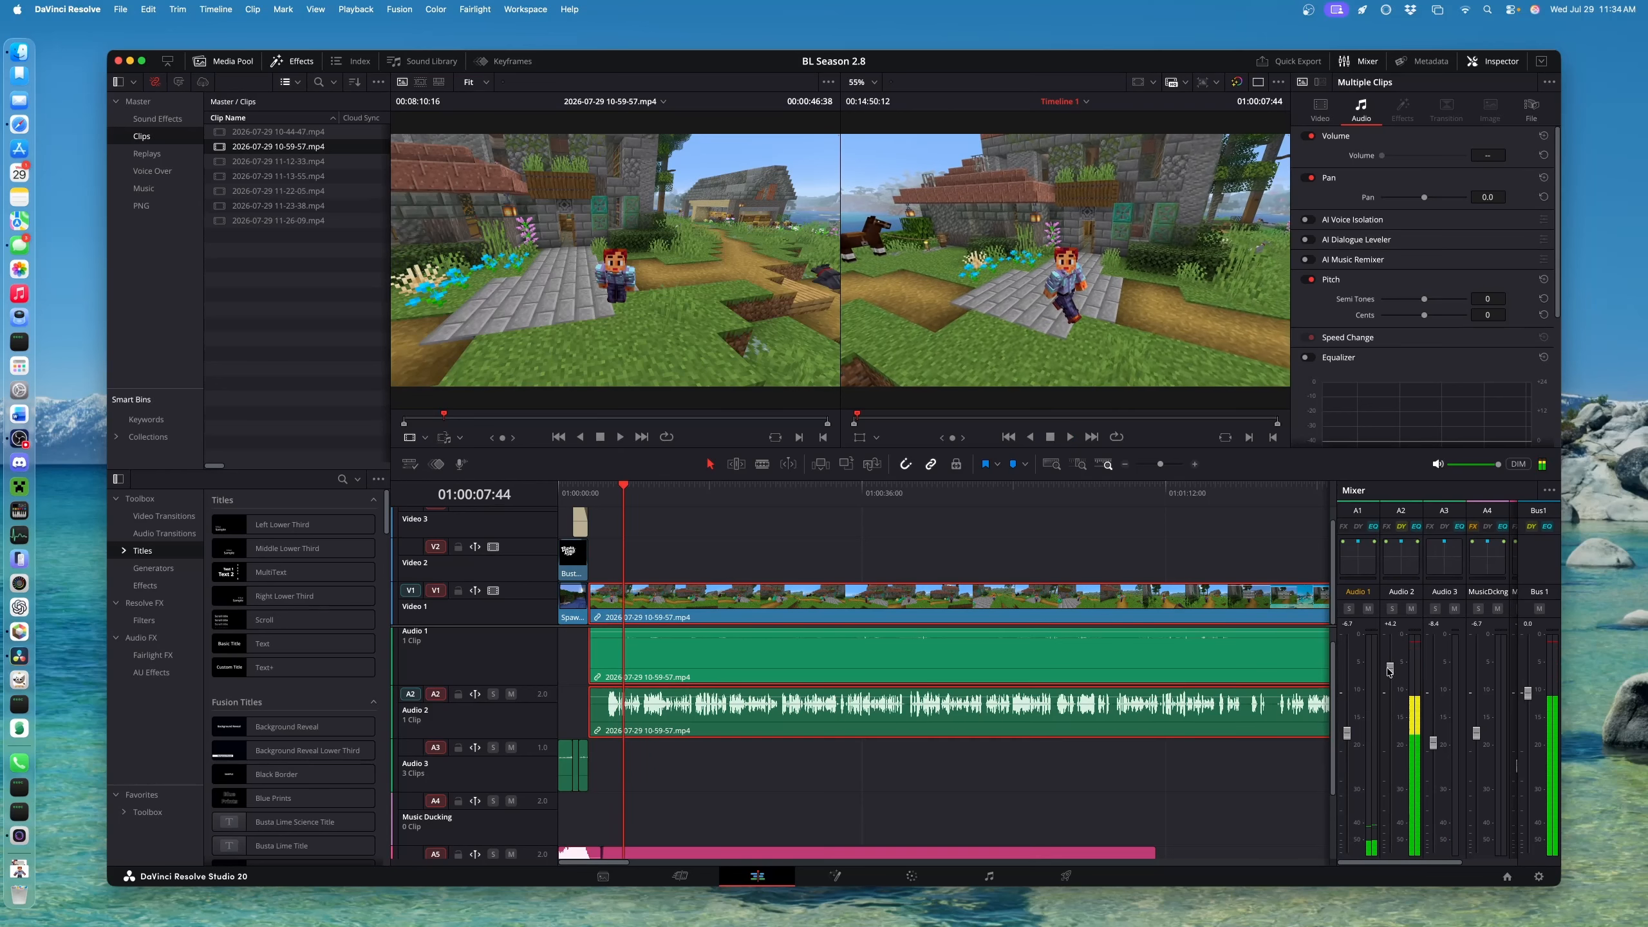
drag(1391, 669, 1394, 697)
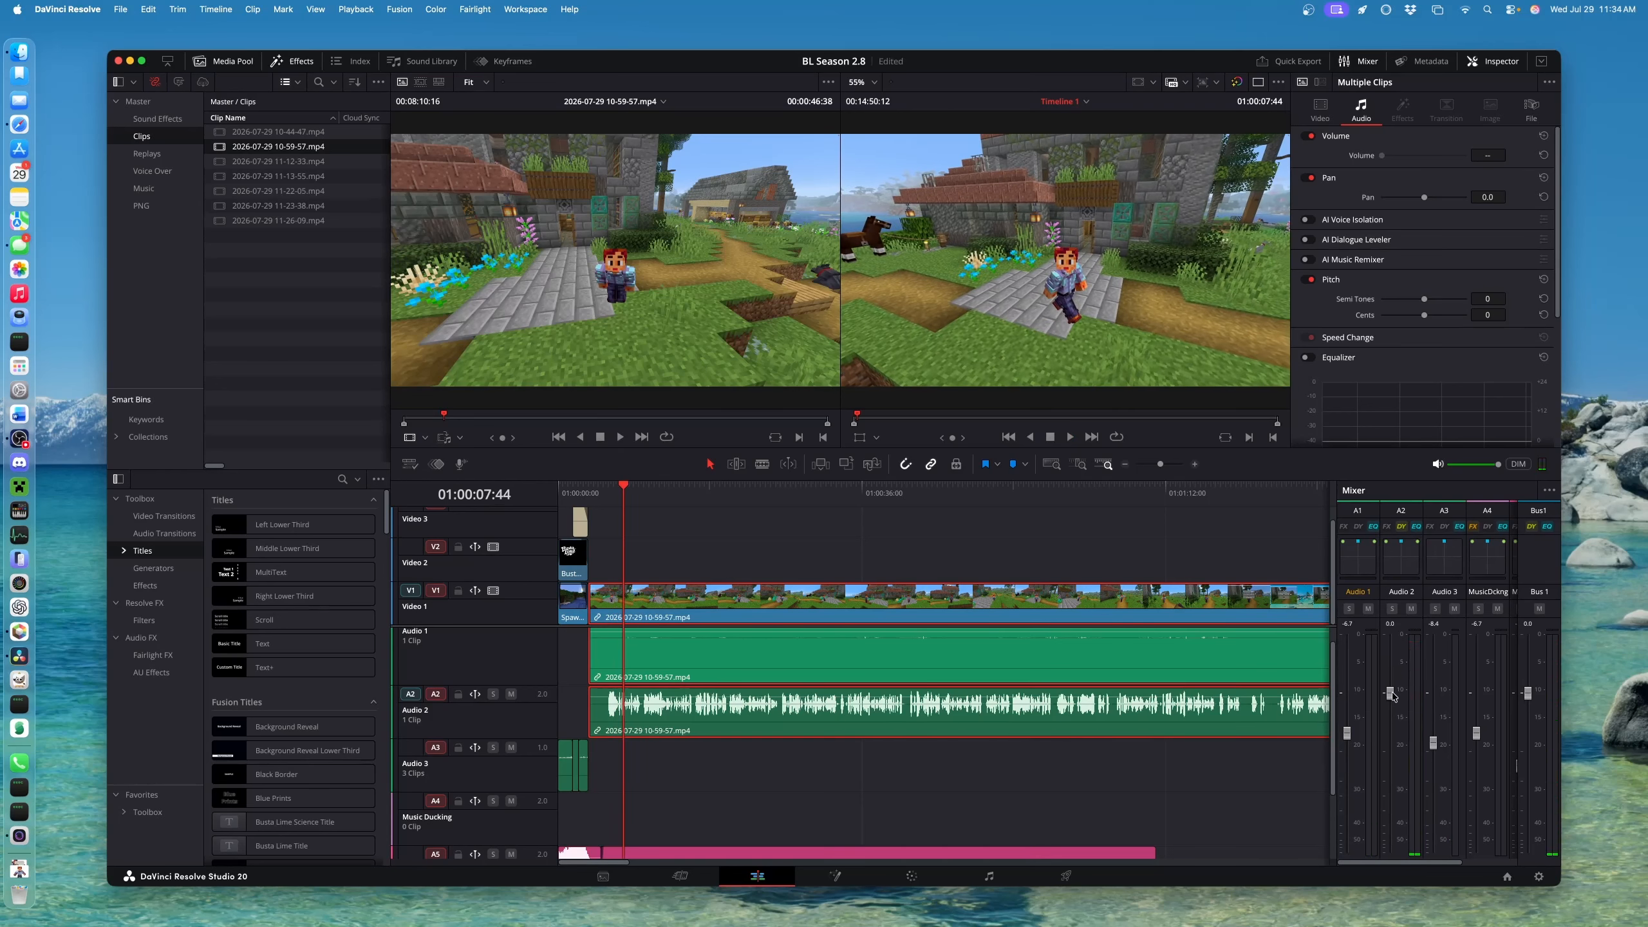
key(space)
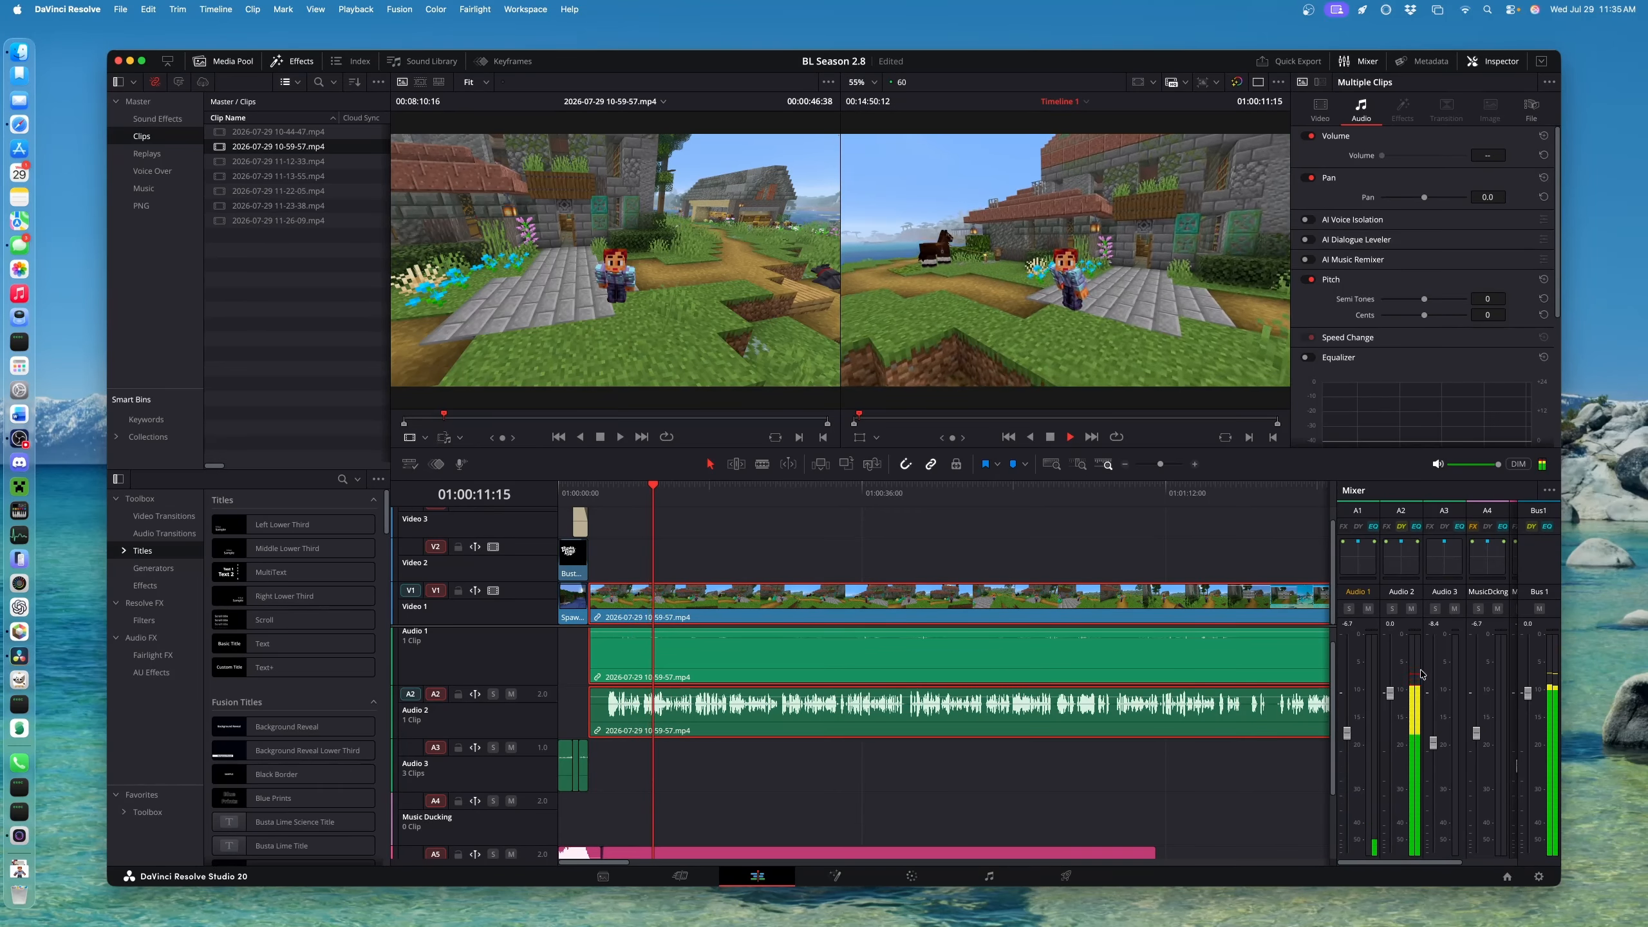
key(space)
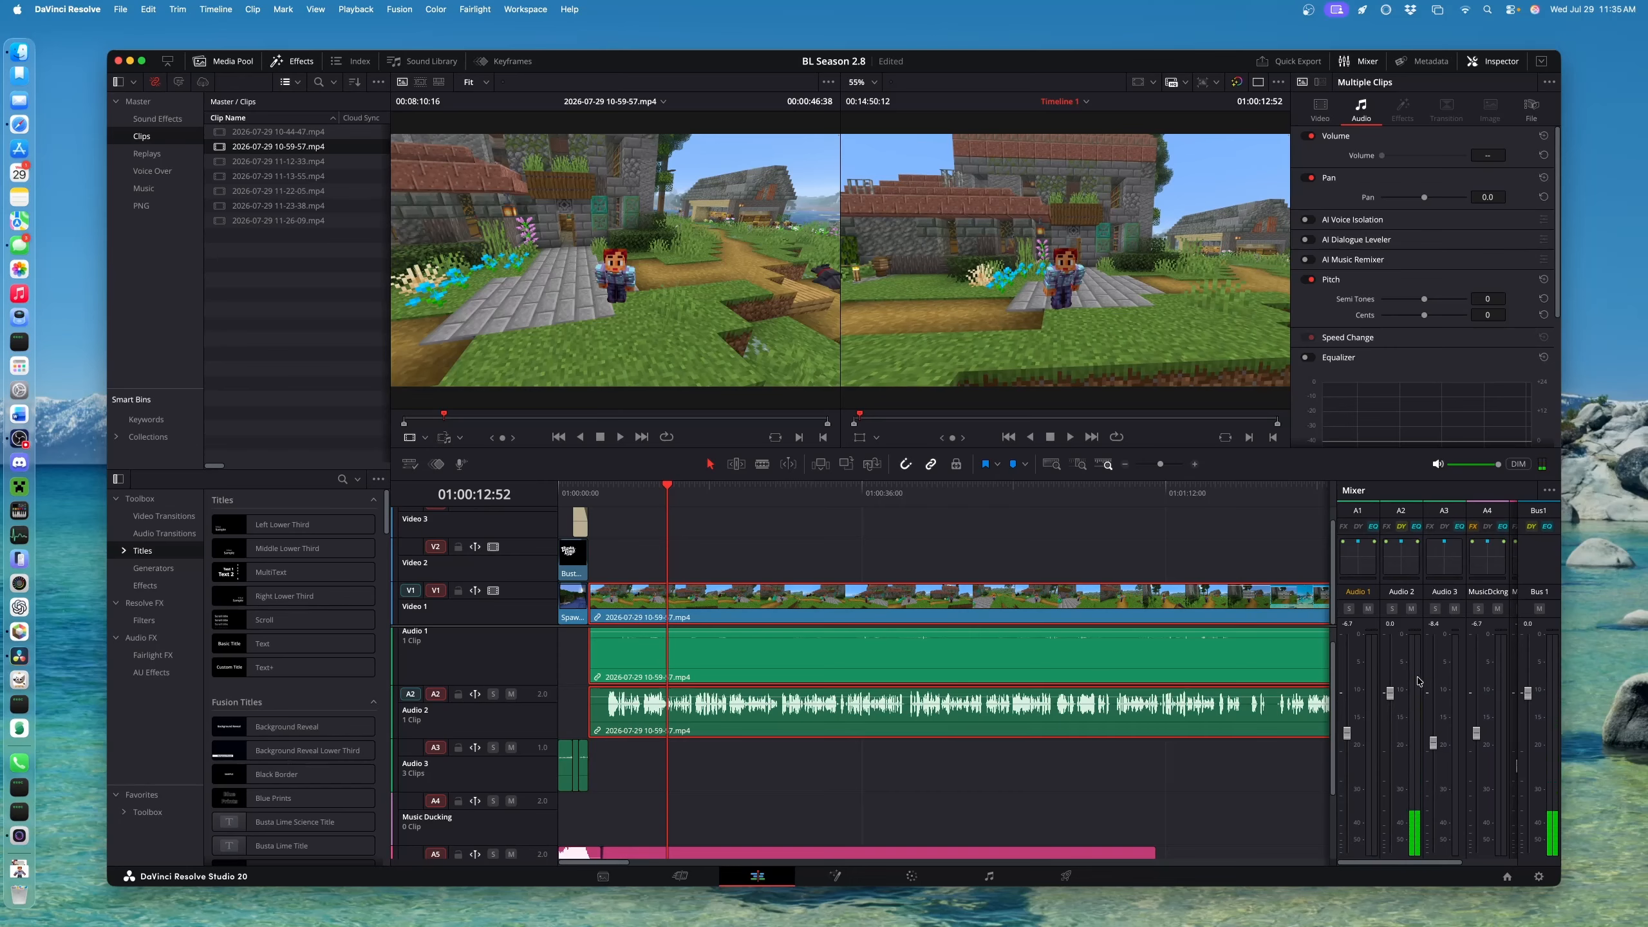
key(space)
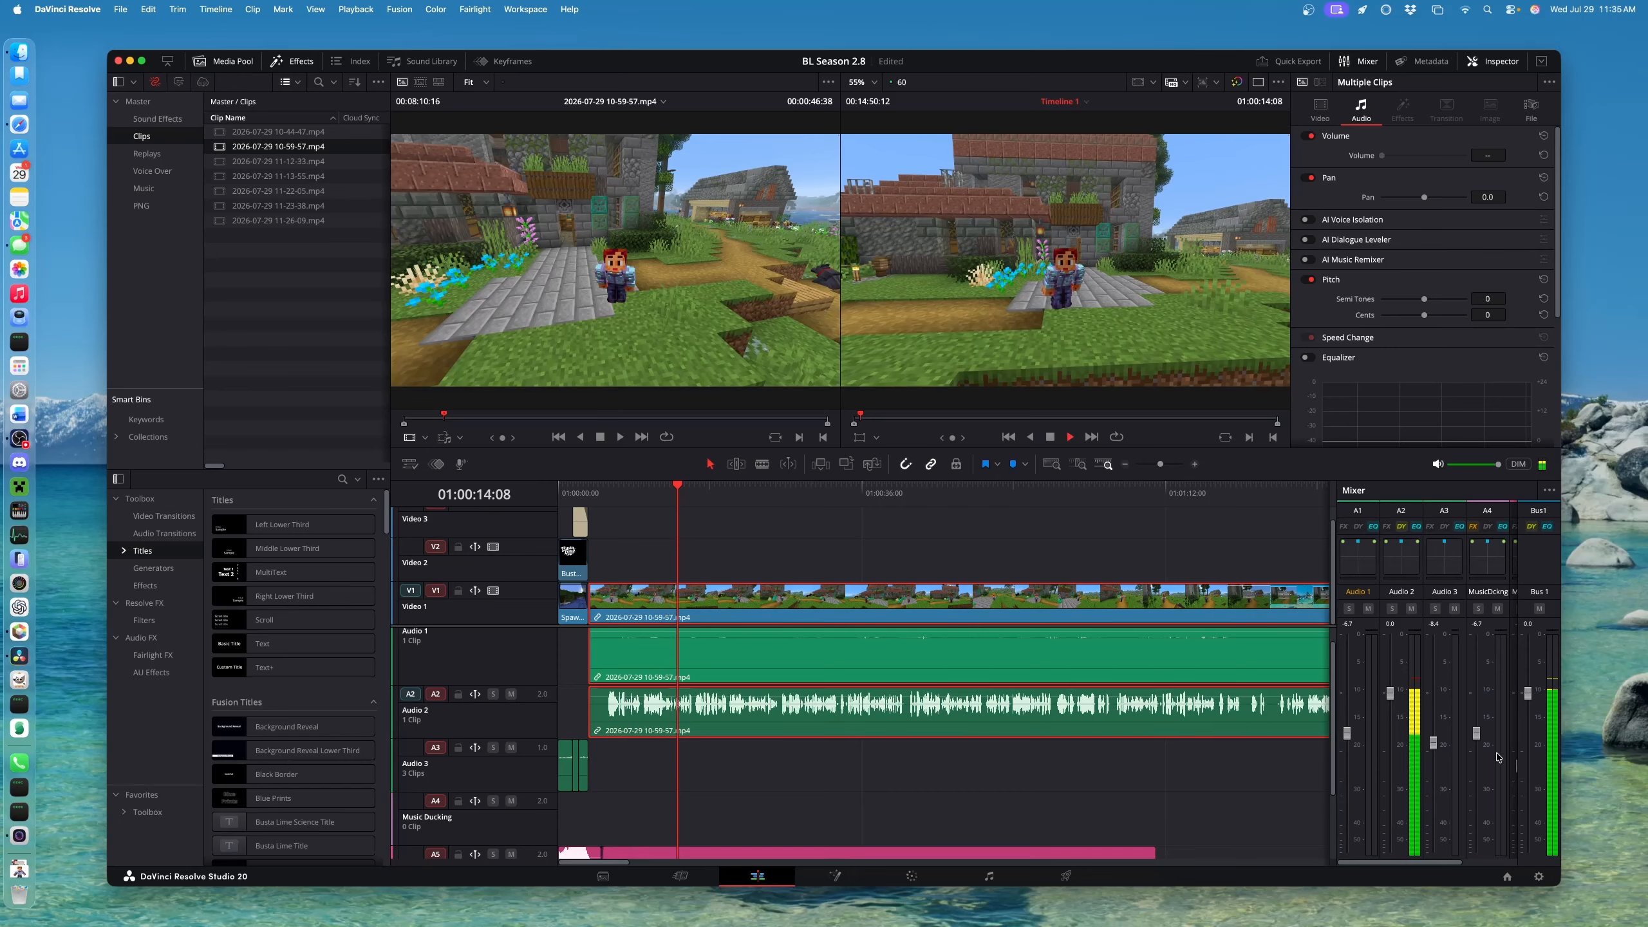
key(space)
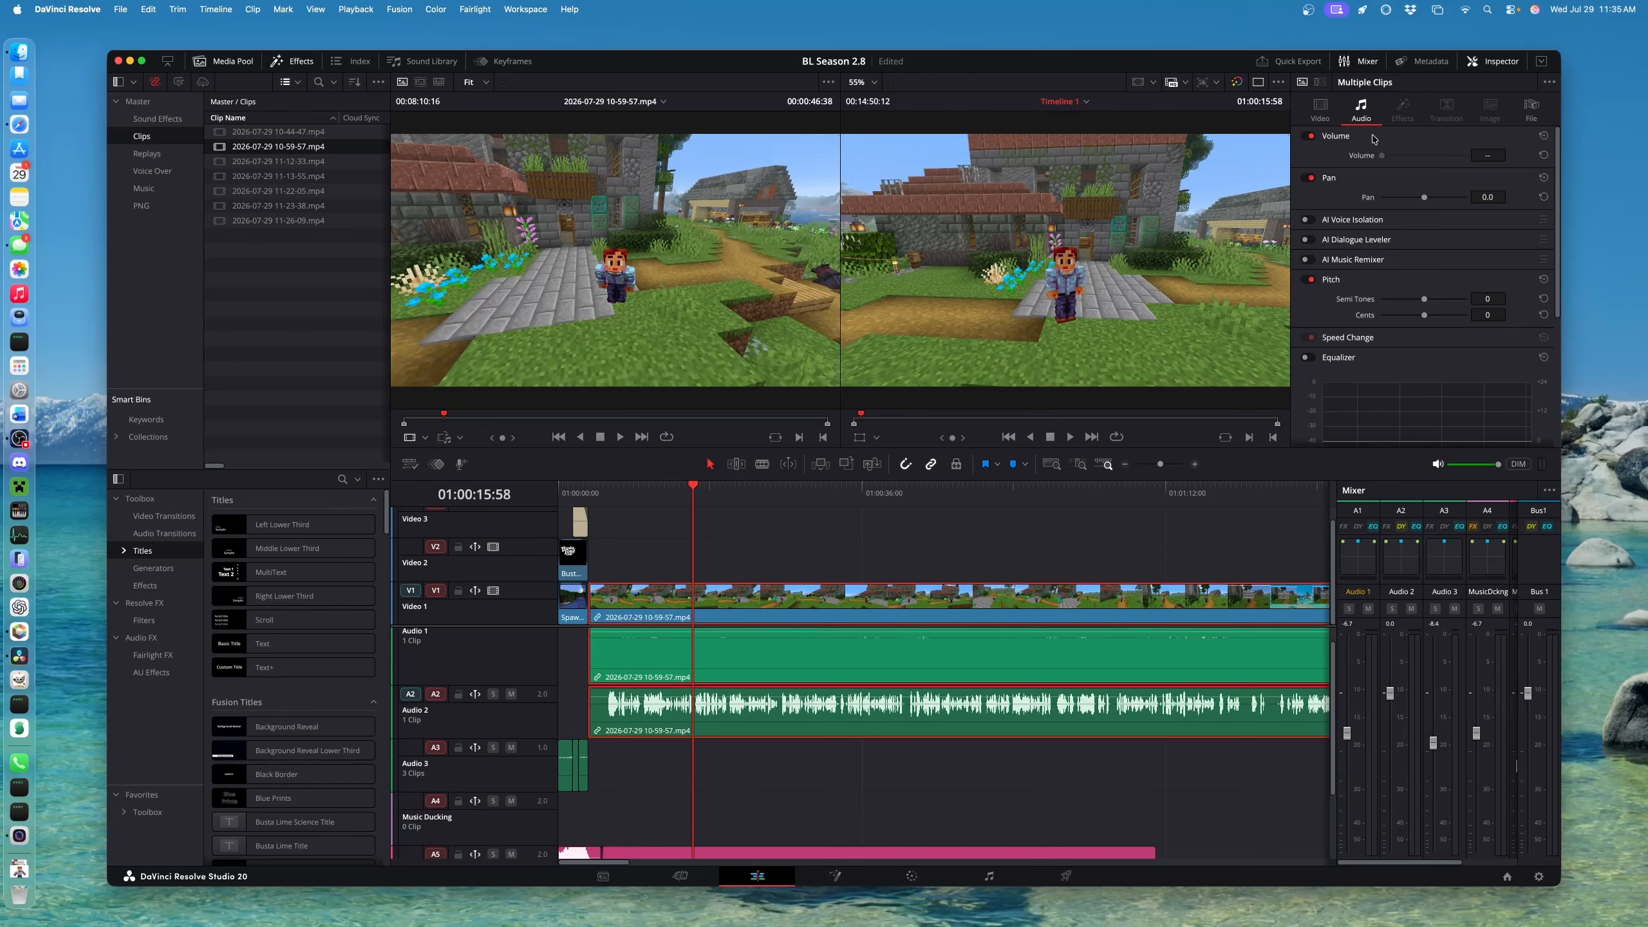
Set the Audio 2 fader to 0.0 during playback of the opening gameplay, then return to 01:00:21:40
click(1359, 63)
click(1359, 63)
click(1359, 63)
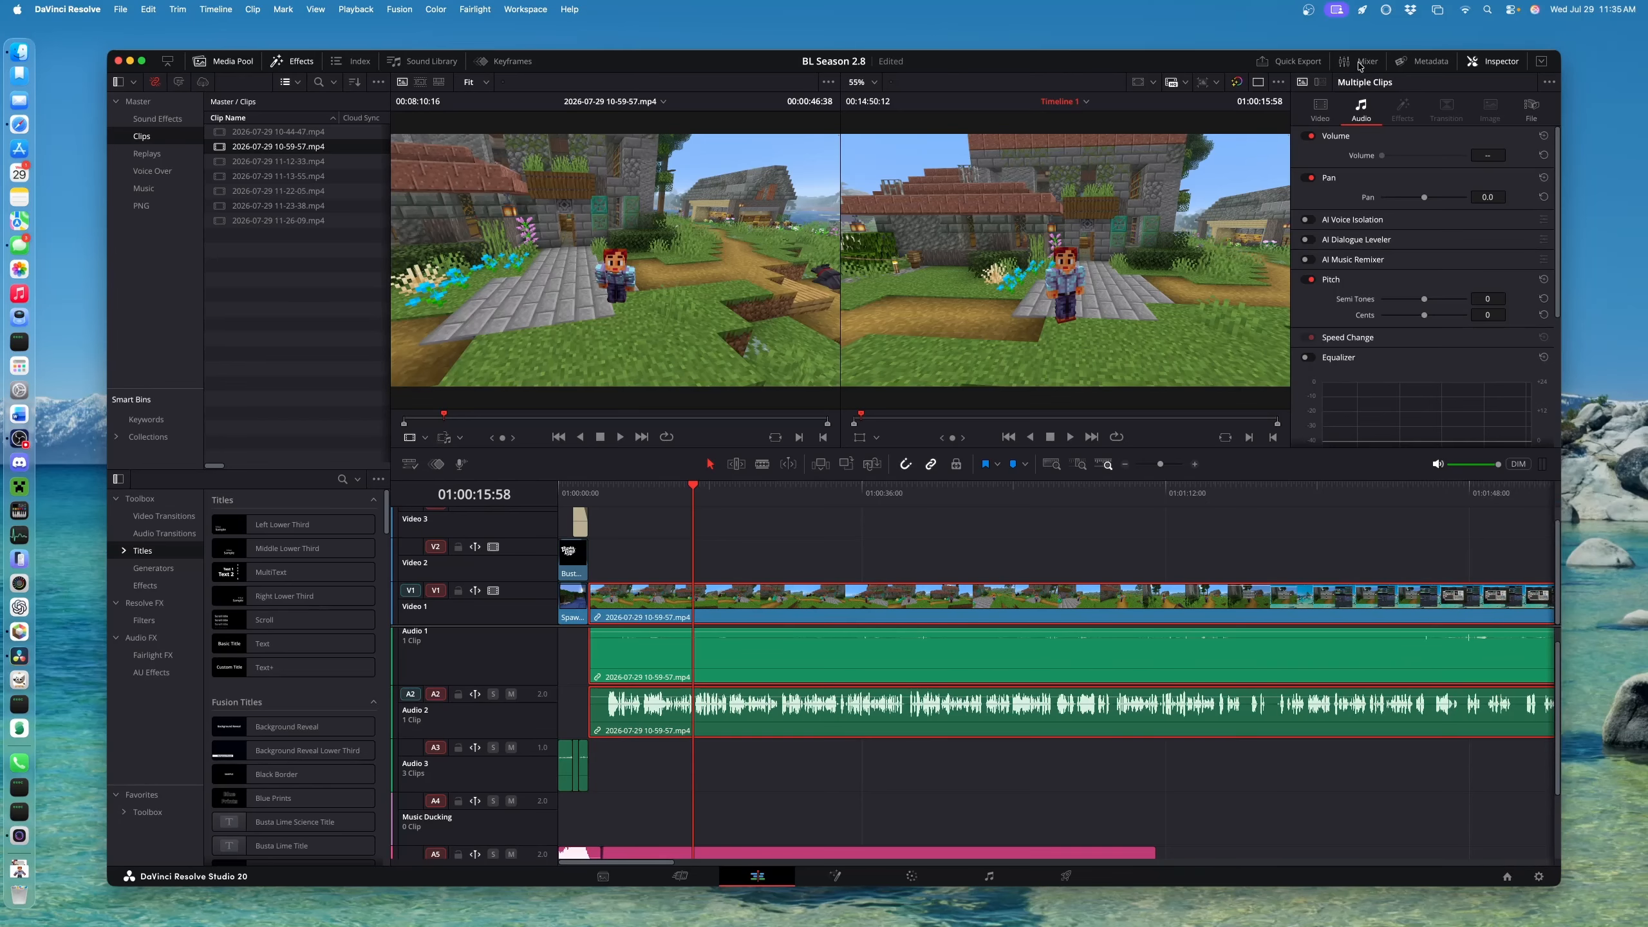
click(1359, 63)
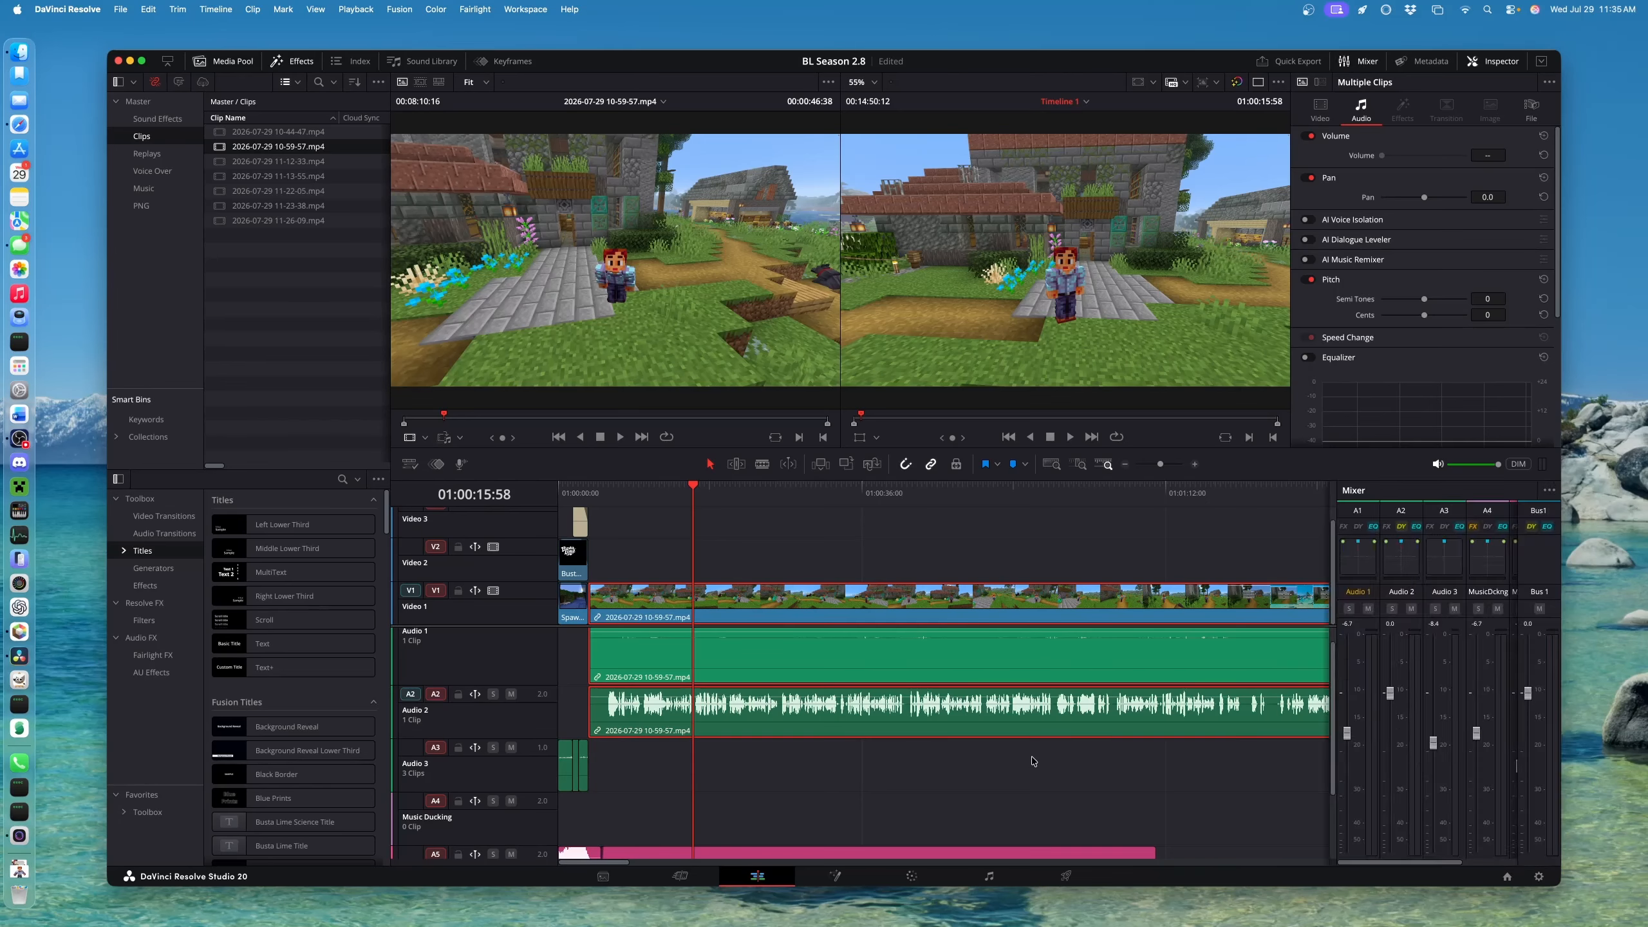
key(space)
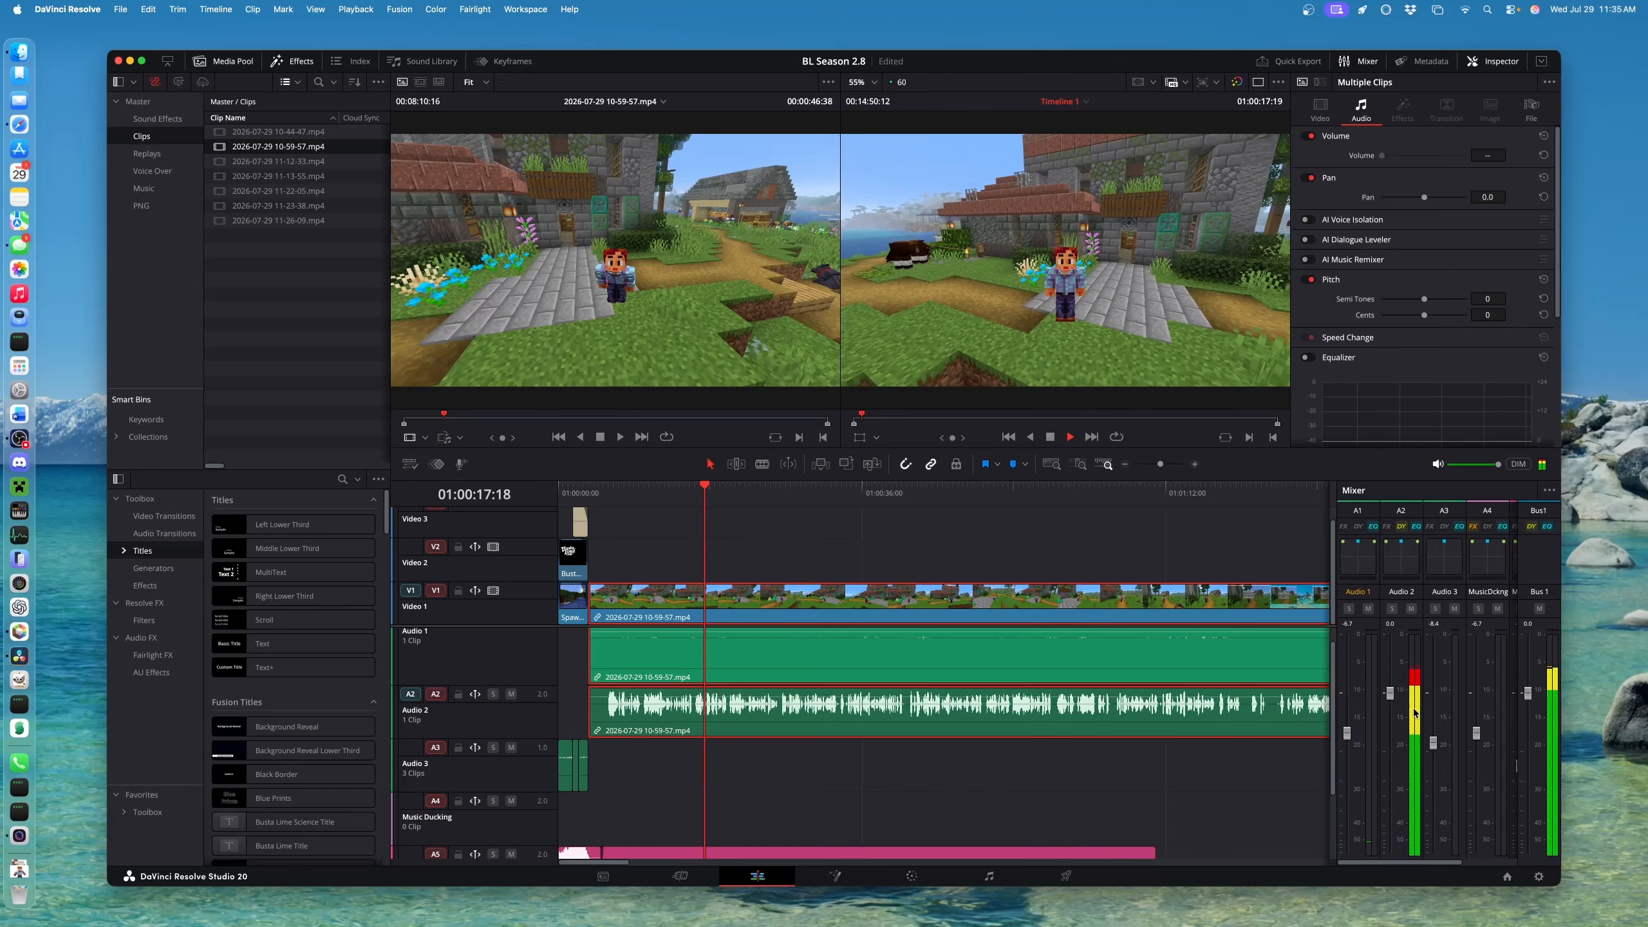
mouse_move(1390, 693)
mouse_down()
mouse_move(1395, 850)
mouse_move(1400, 637)
mouse_move(1391, 694)
mouse_up()
key(space)
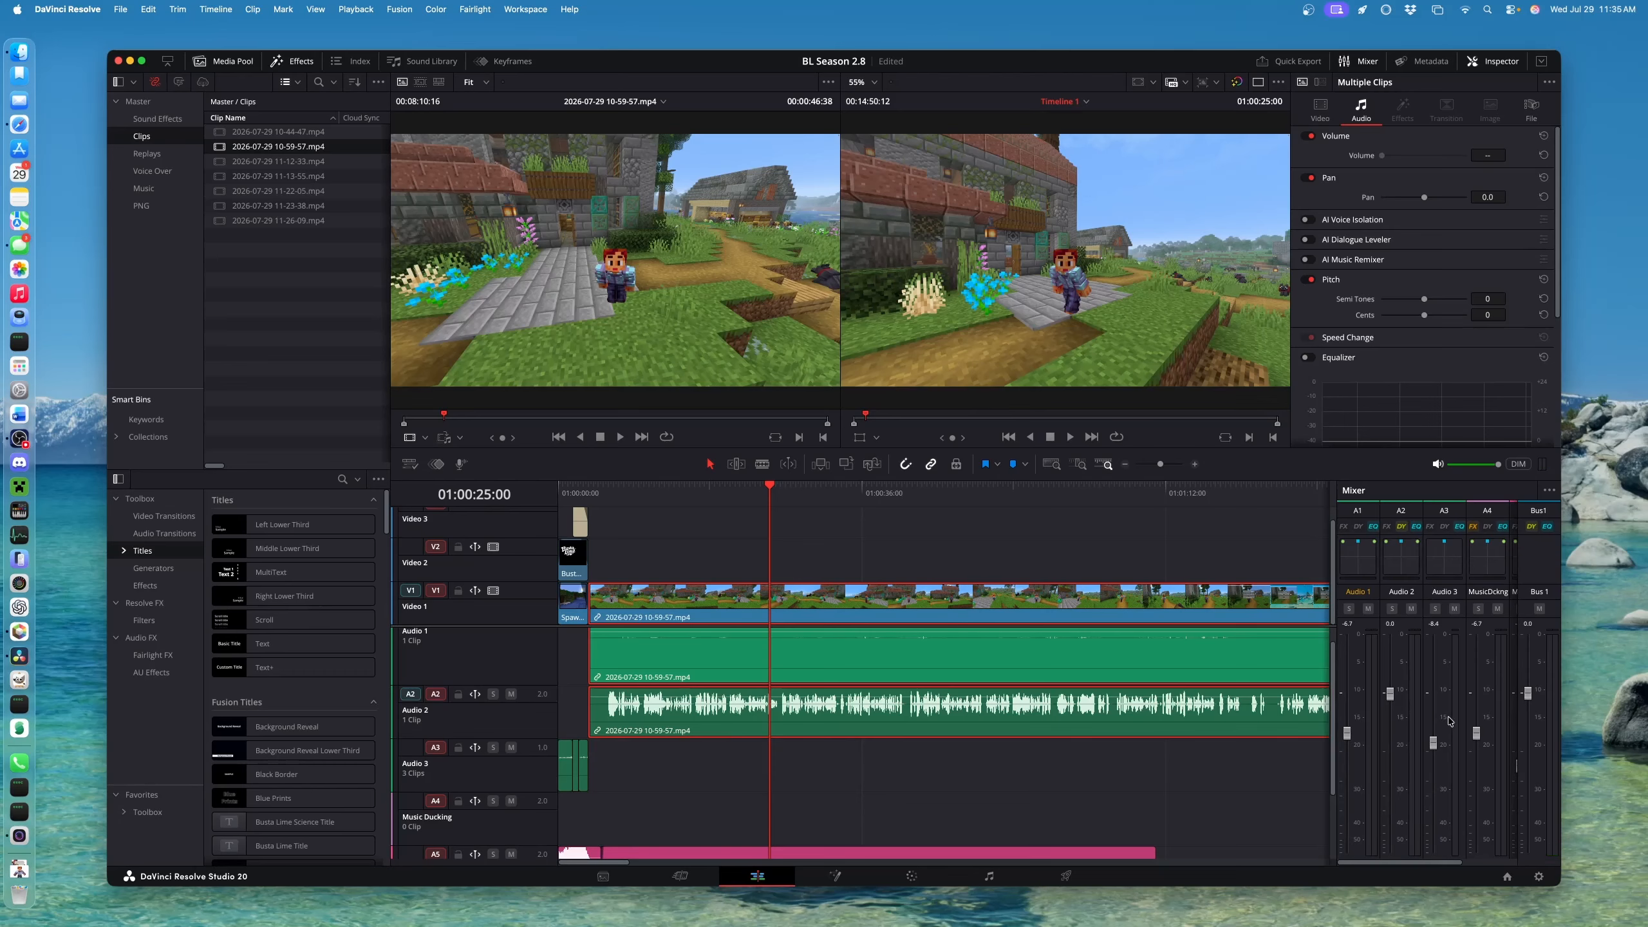
key(space)
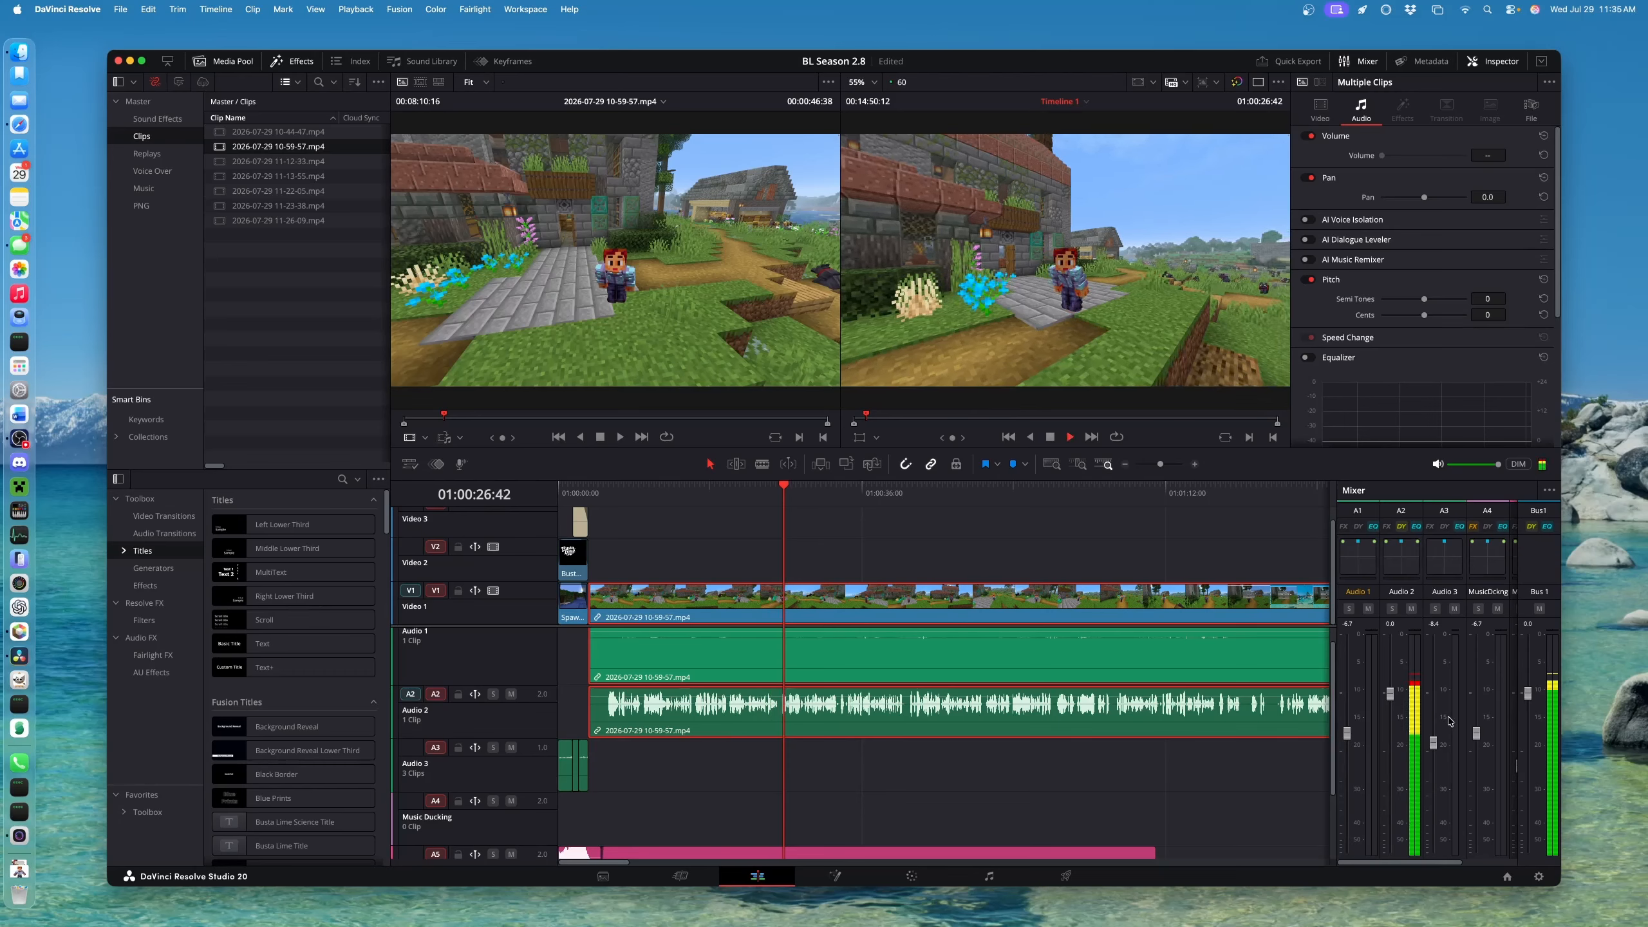
key(space)
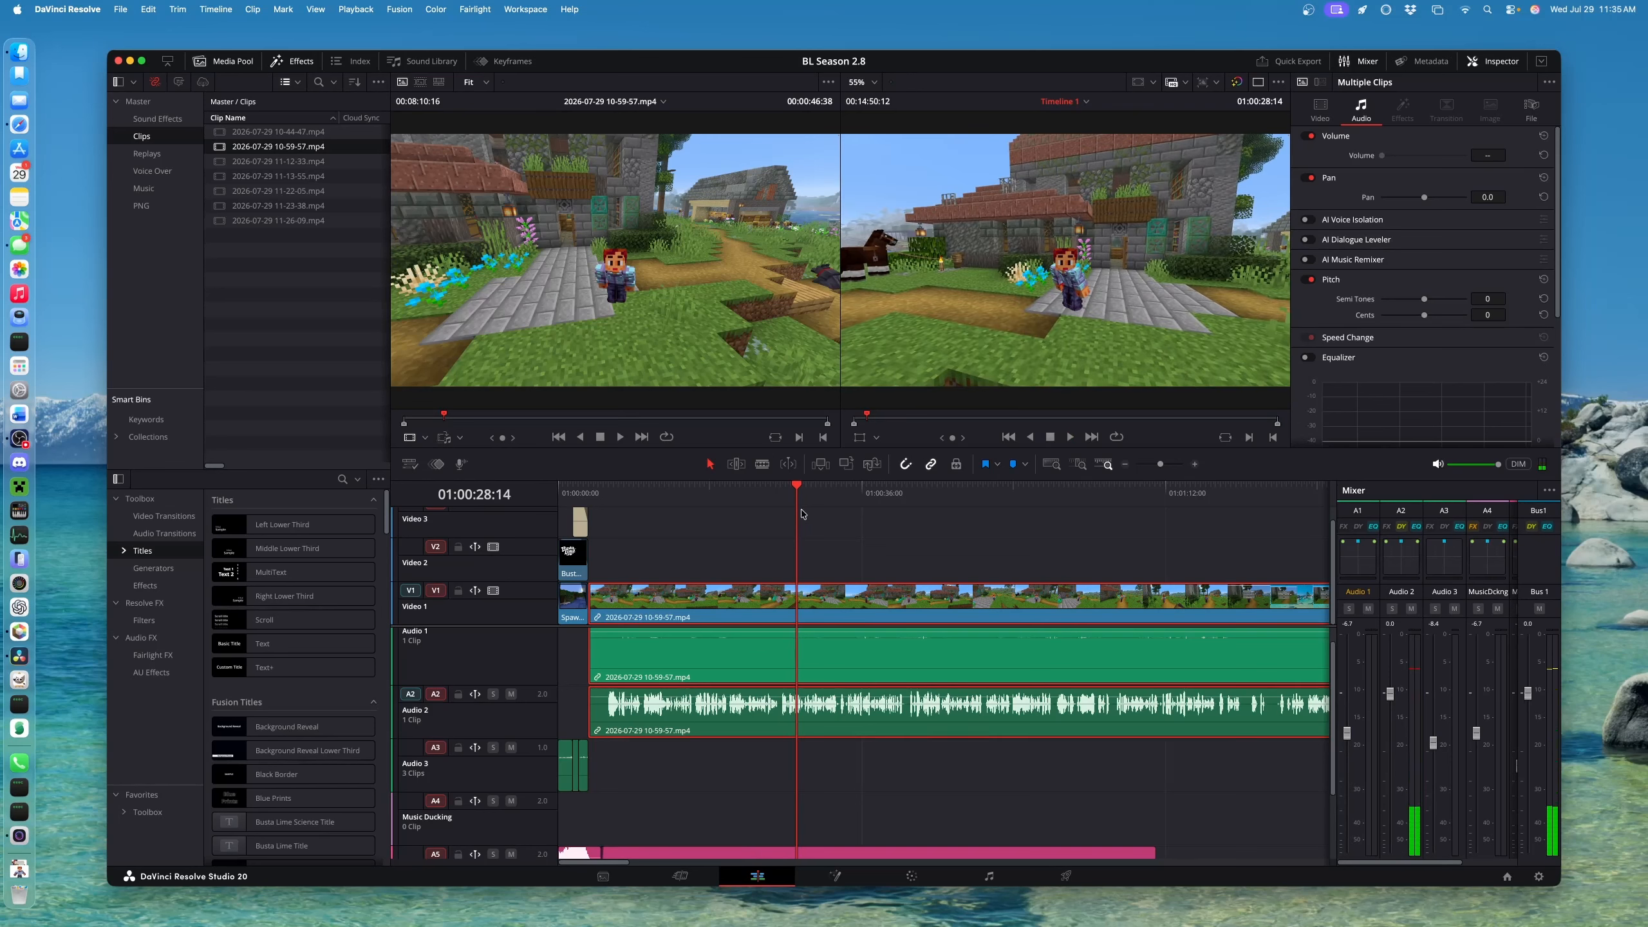
drag(798, 488, 742, 477)
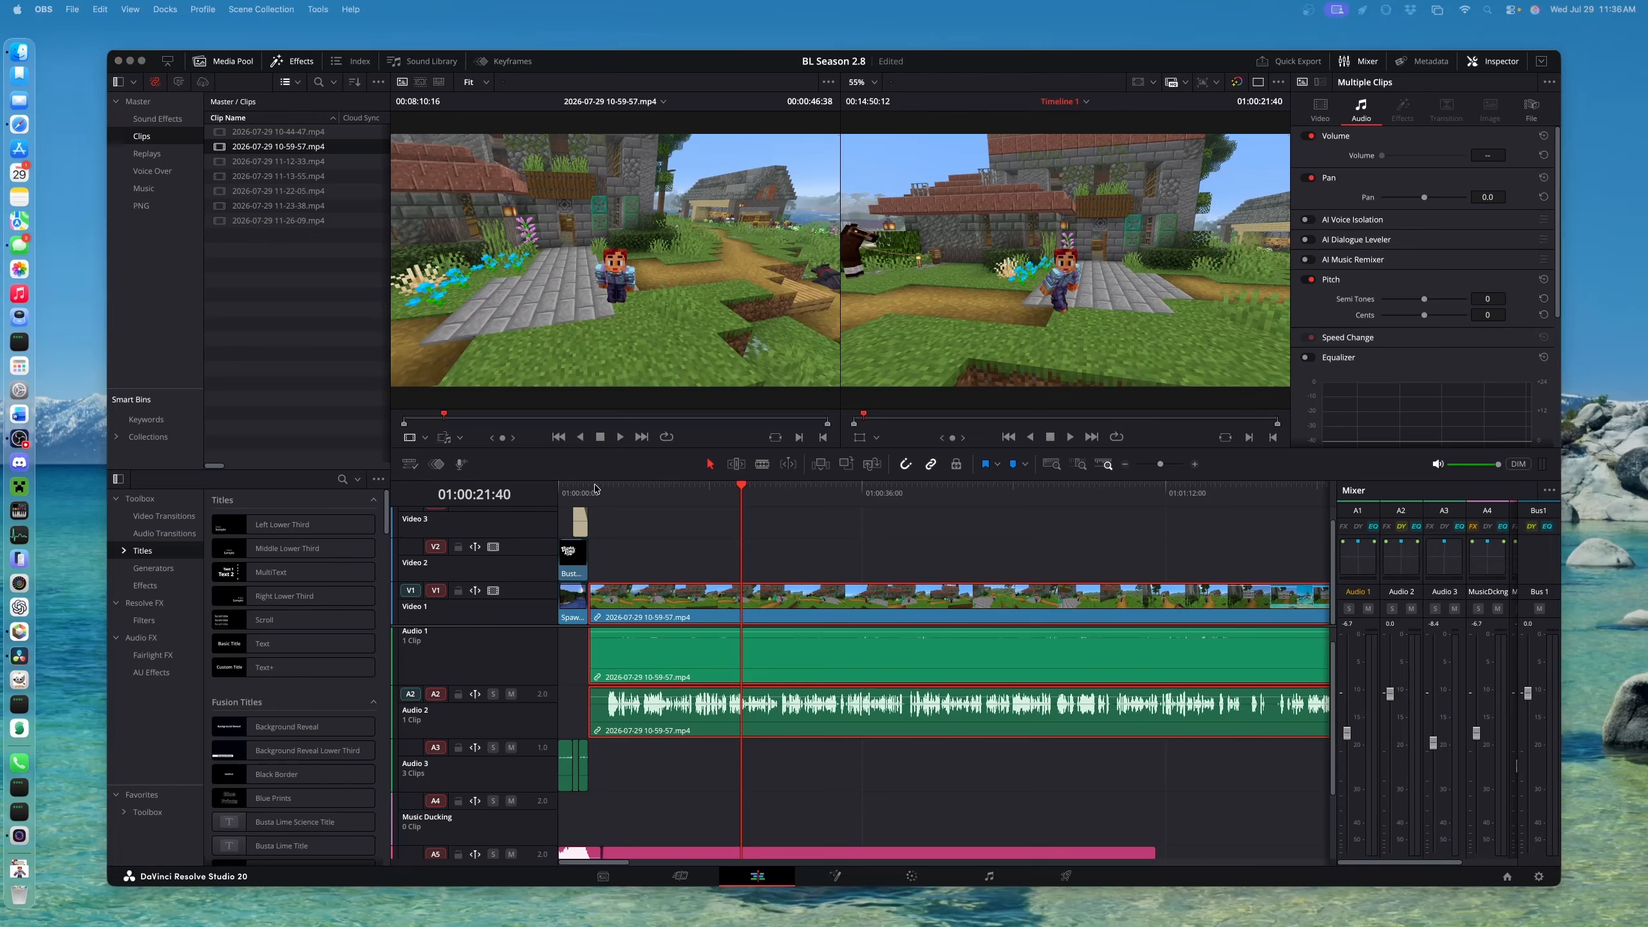
Zoom in and play the gameplay clip from its start at 01:00:03:34
drag(601, 491, 590, 495)
key(super+equal)
key(super+equal)
key(super+equal)
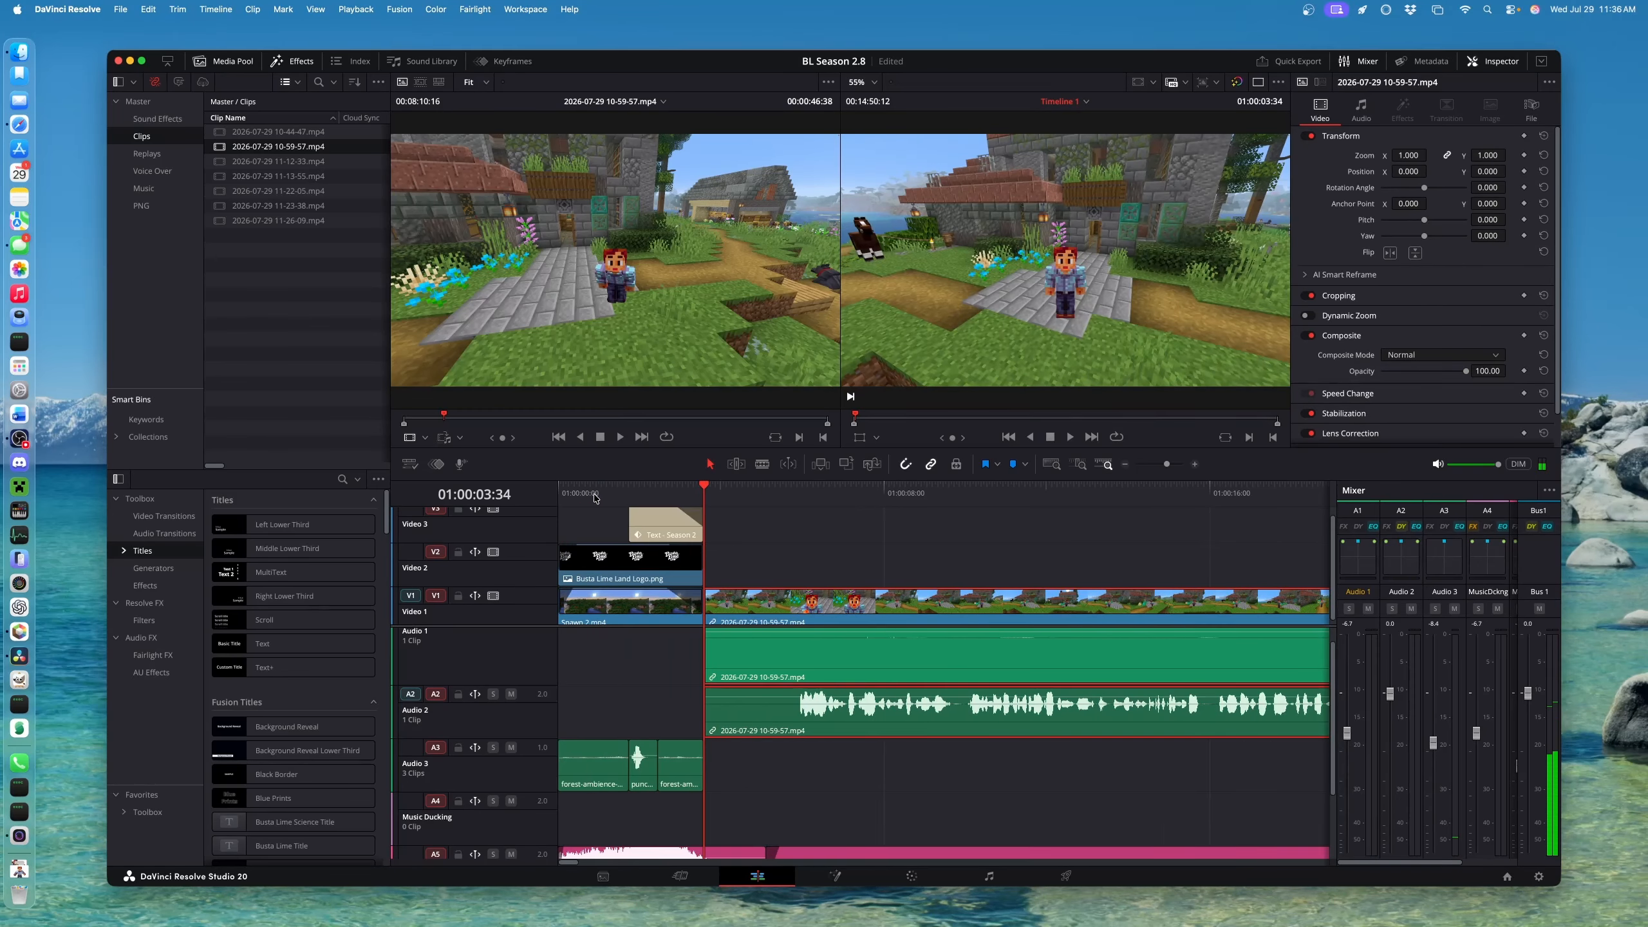
key(space)
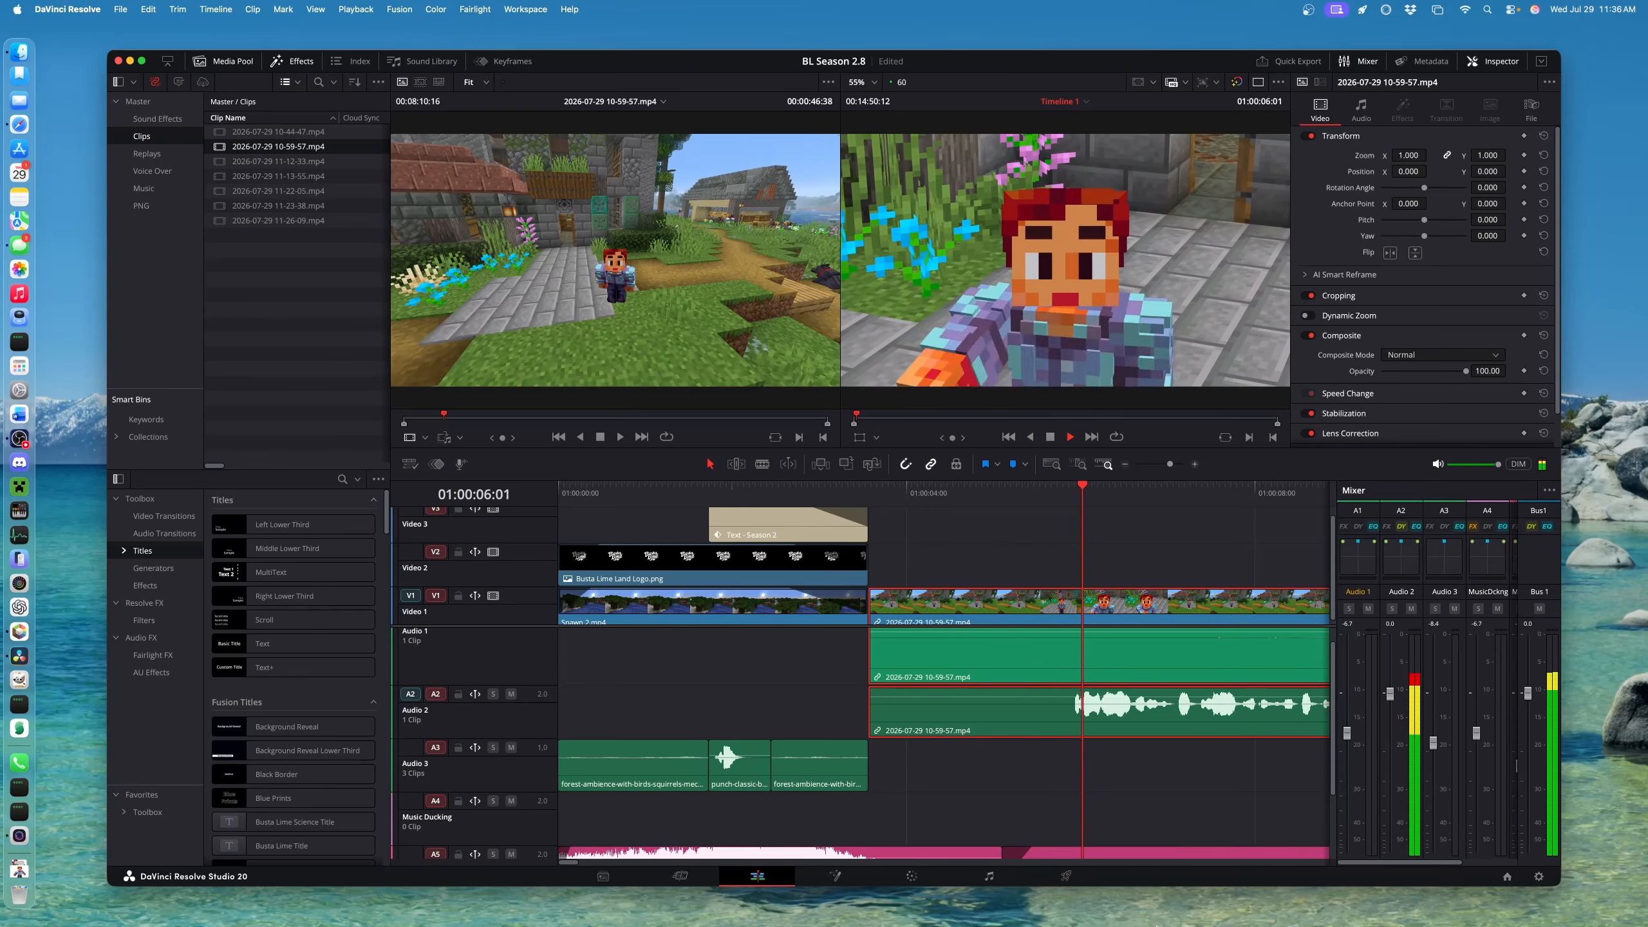
key(space)
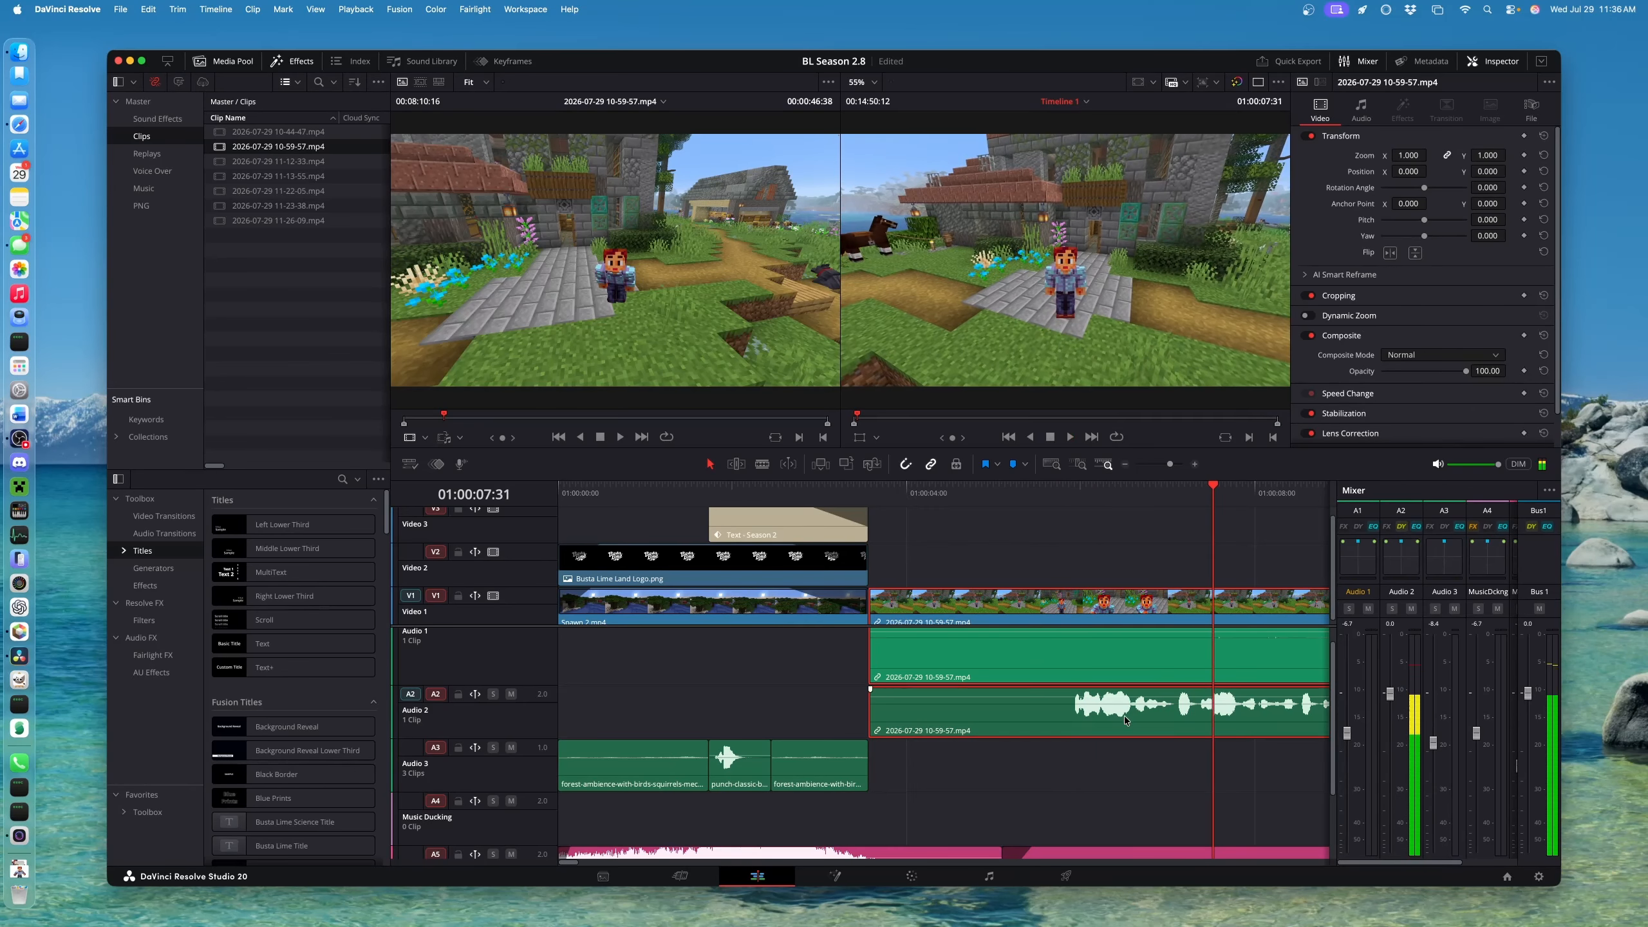
Lock the A5 Music No Ducking track
scroll(982, 647, down, 2)
scroll(983, 648, up, 2)
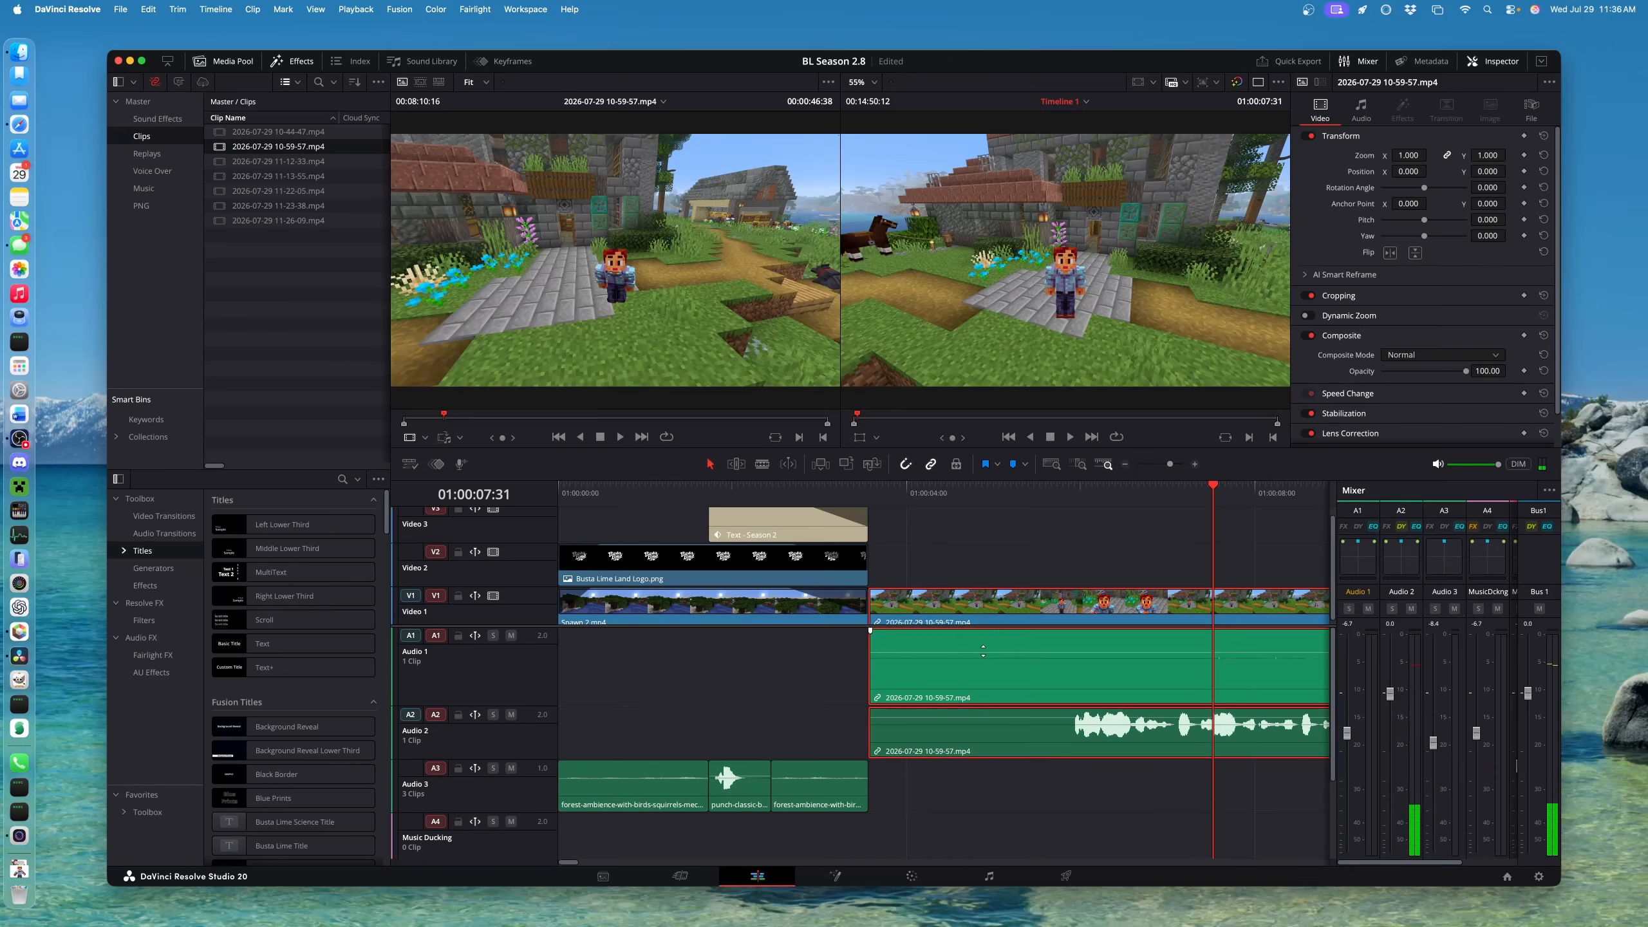
scroll(982, 649, down, 2)
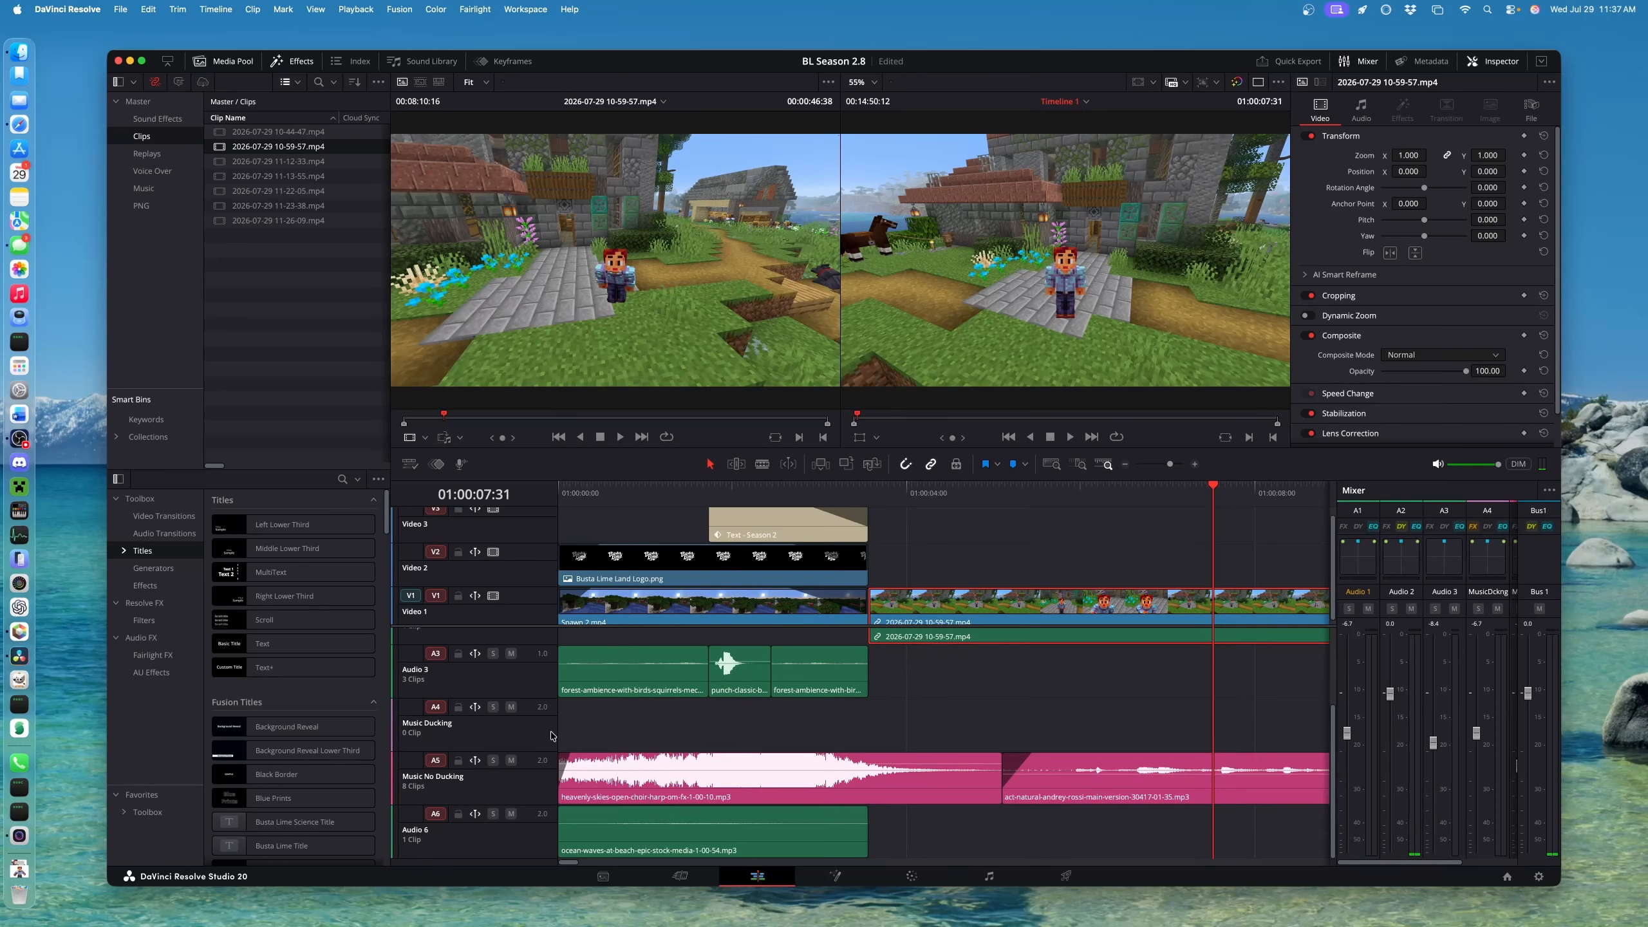
click(458, 761)
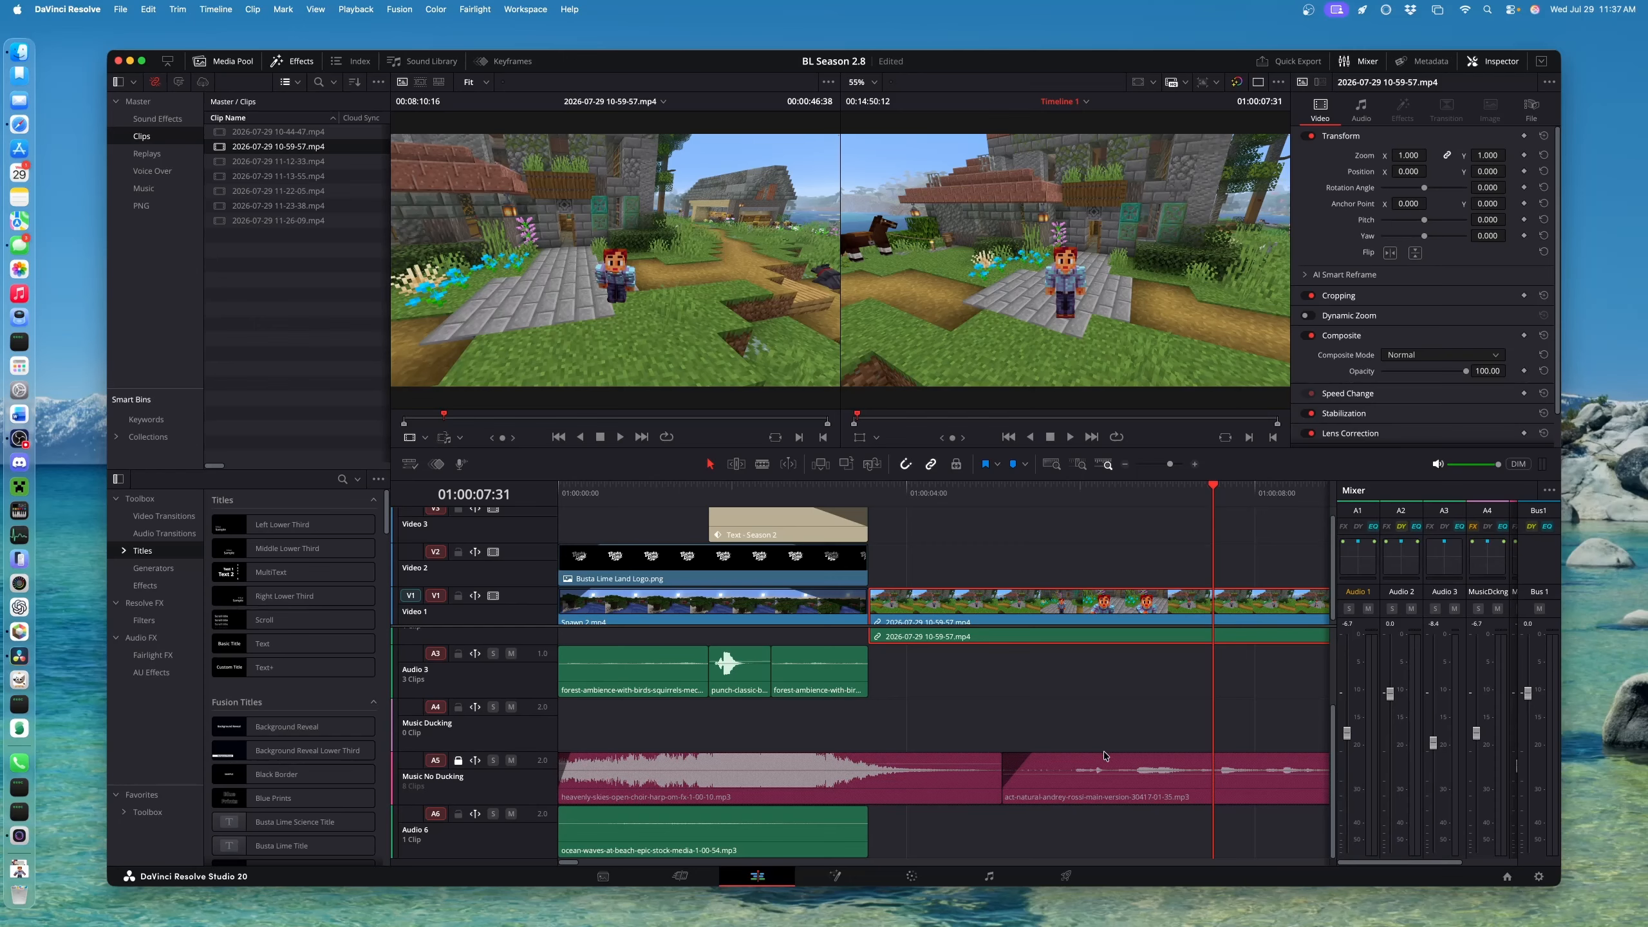
Scrub the timeline to find the cut point near 01:00:05:31
scroll(903, 792, up, 2)
scroll(957, 765, down, 2)
scroll(960, 753, up, 2)
drag(984, 504, 1025, 500)
scroll(1048, 686, down, 2)
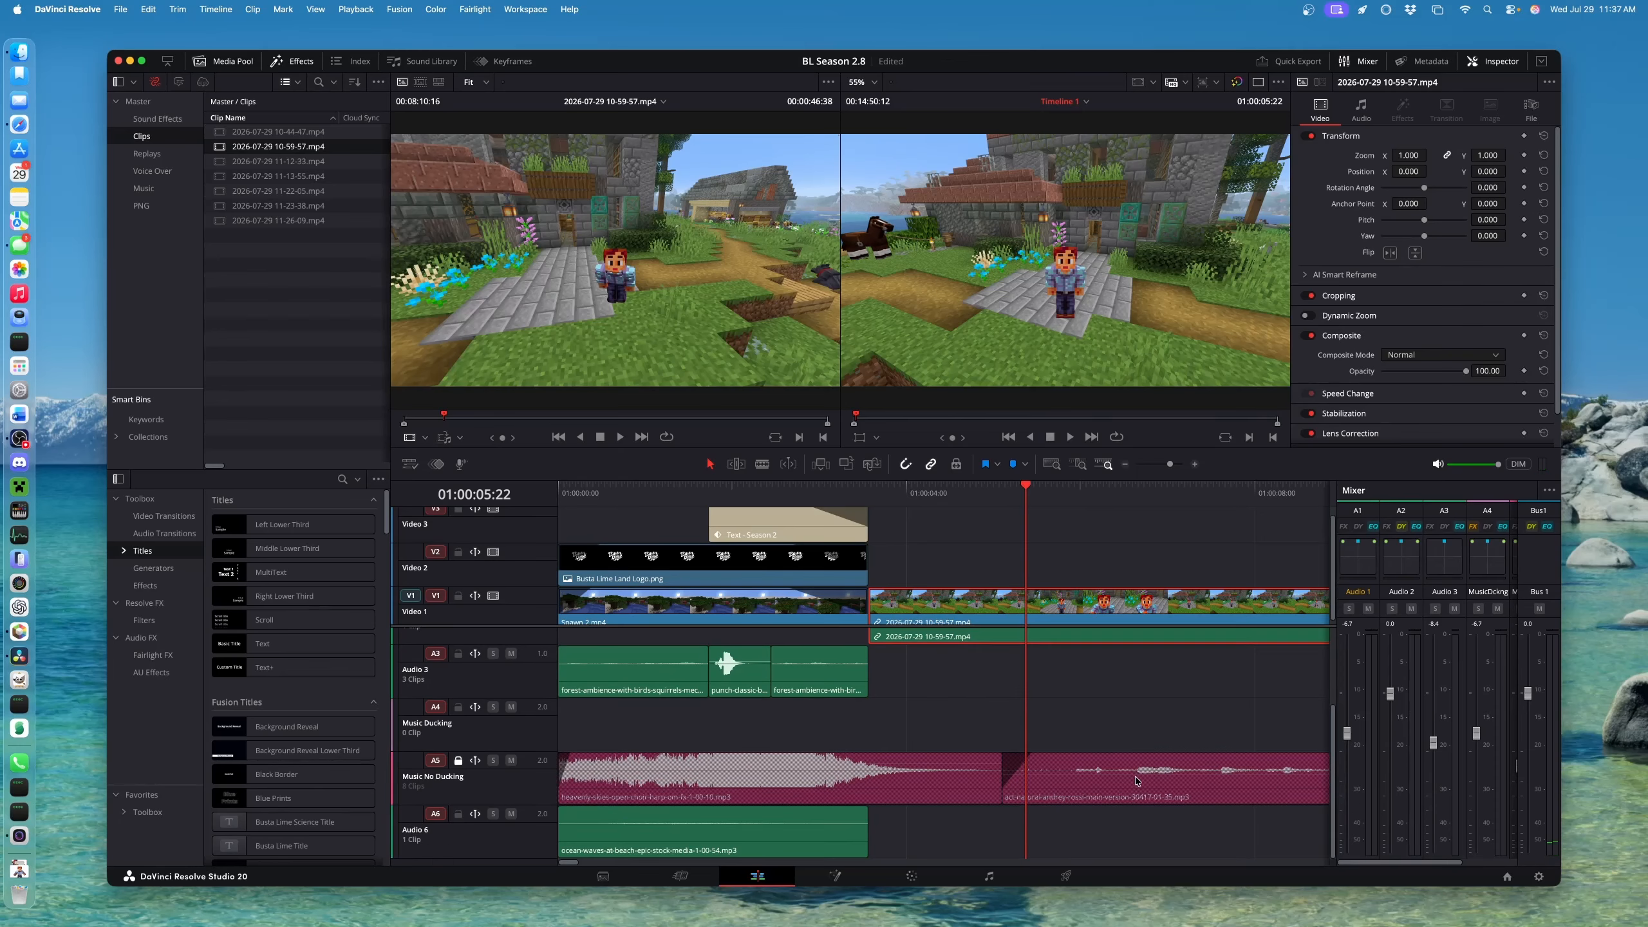
scroll(1074, 616, down, 1)
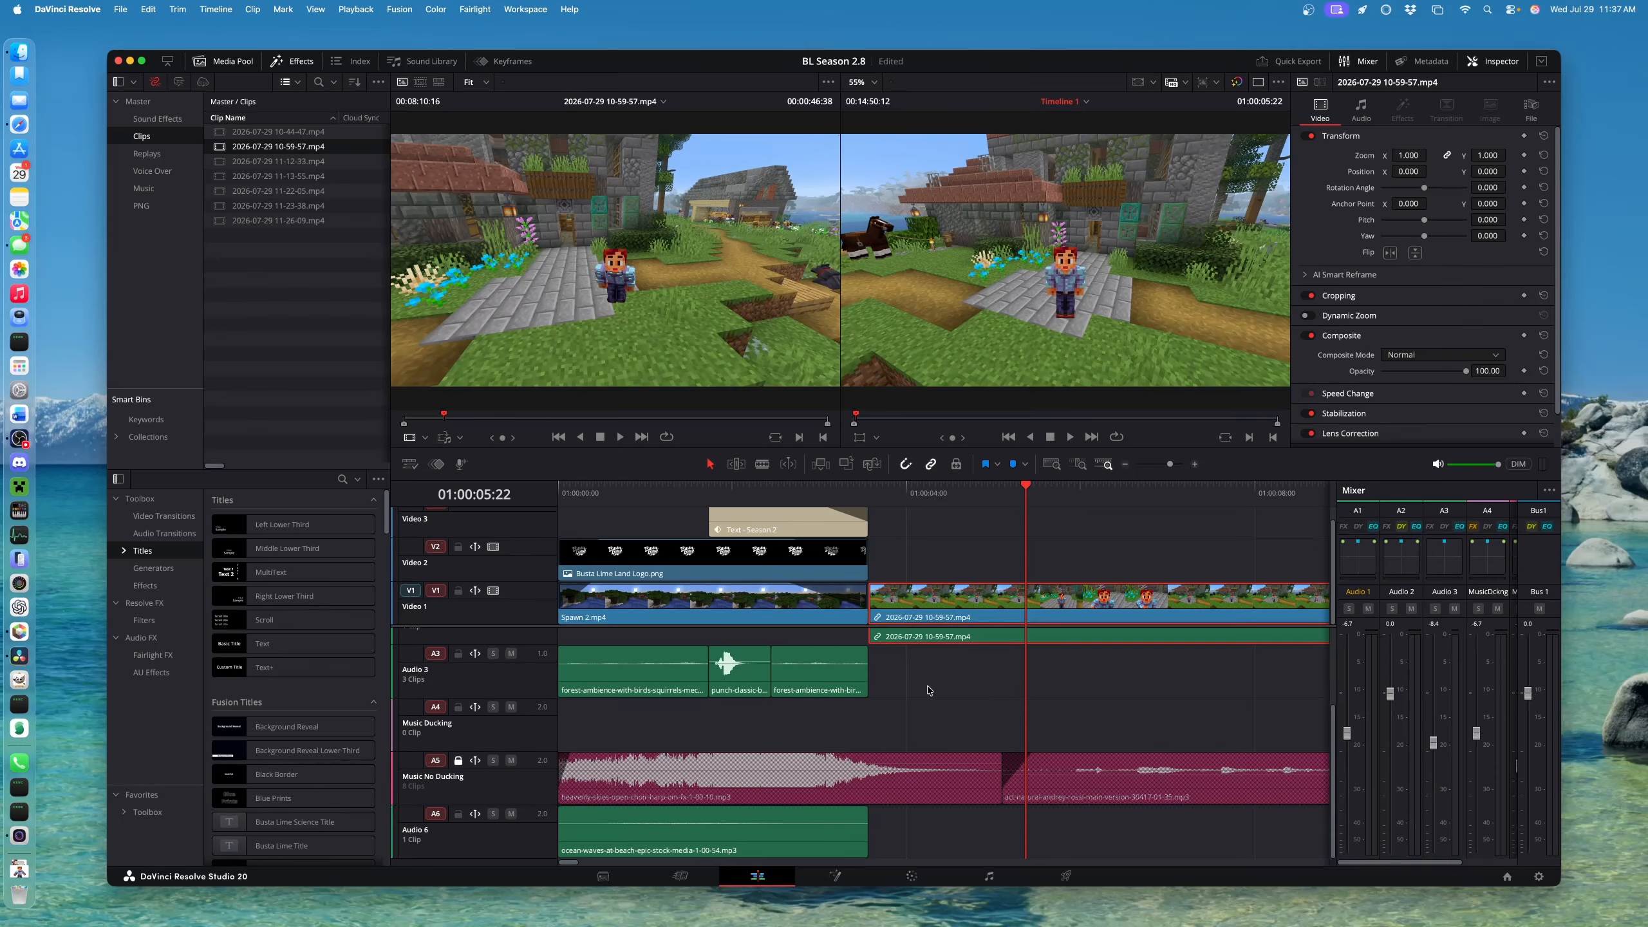
scroll(929, 690, up, 2)
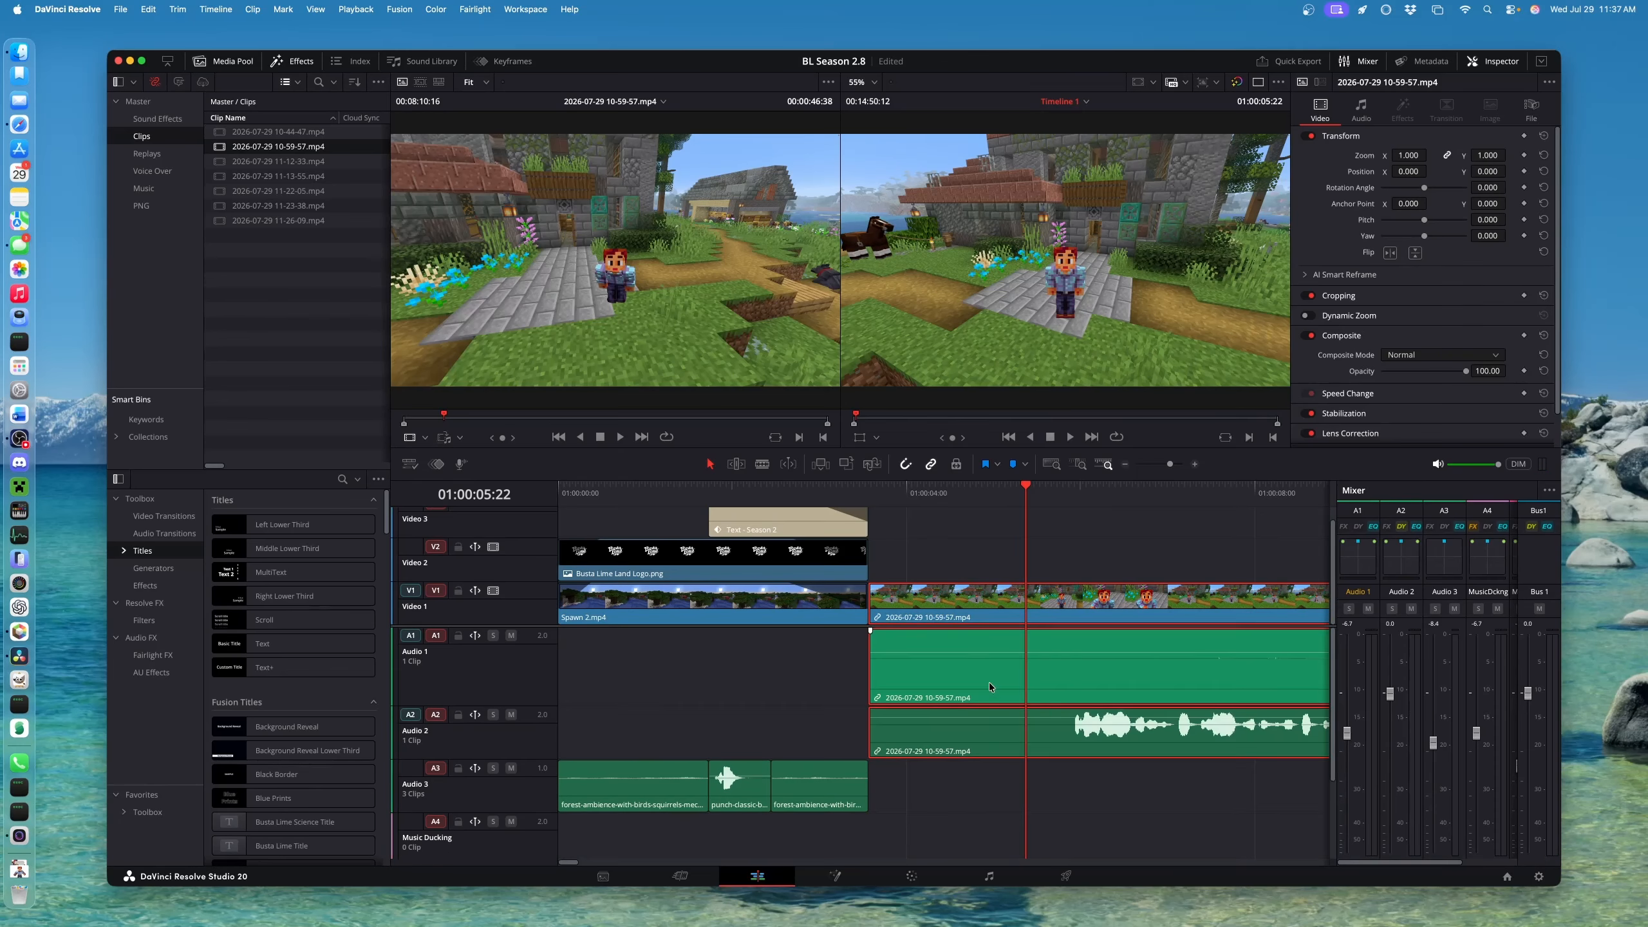
drag(891, 499, 1032, 520)
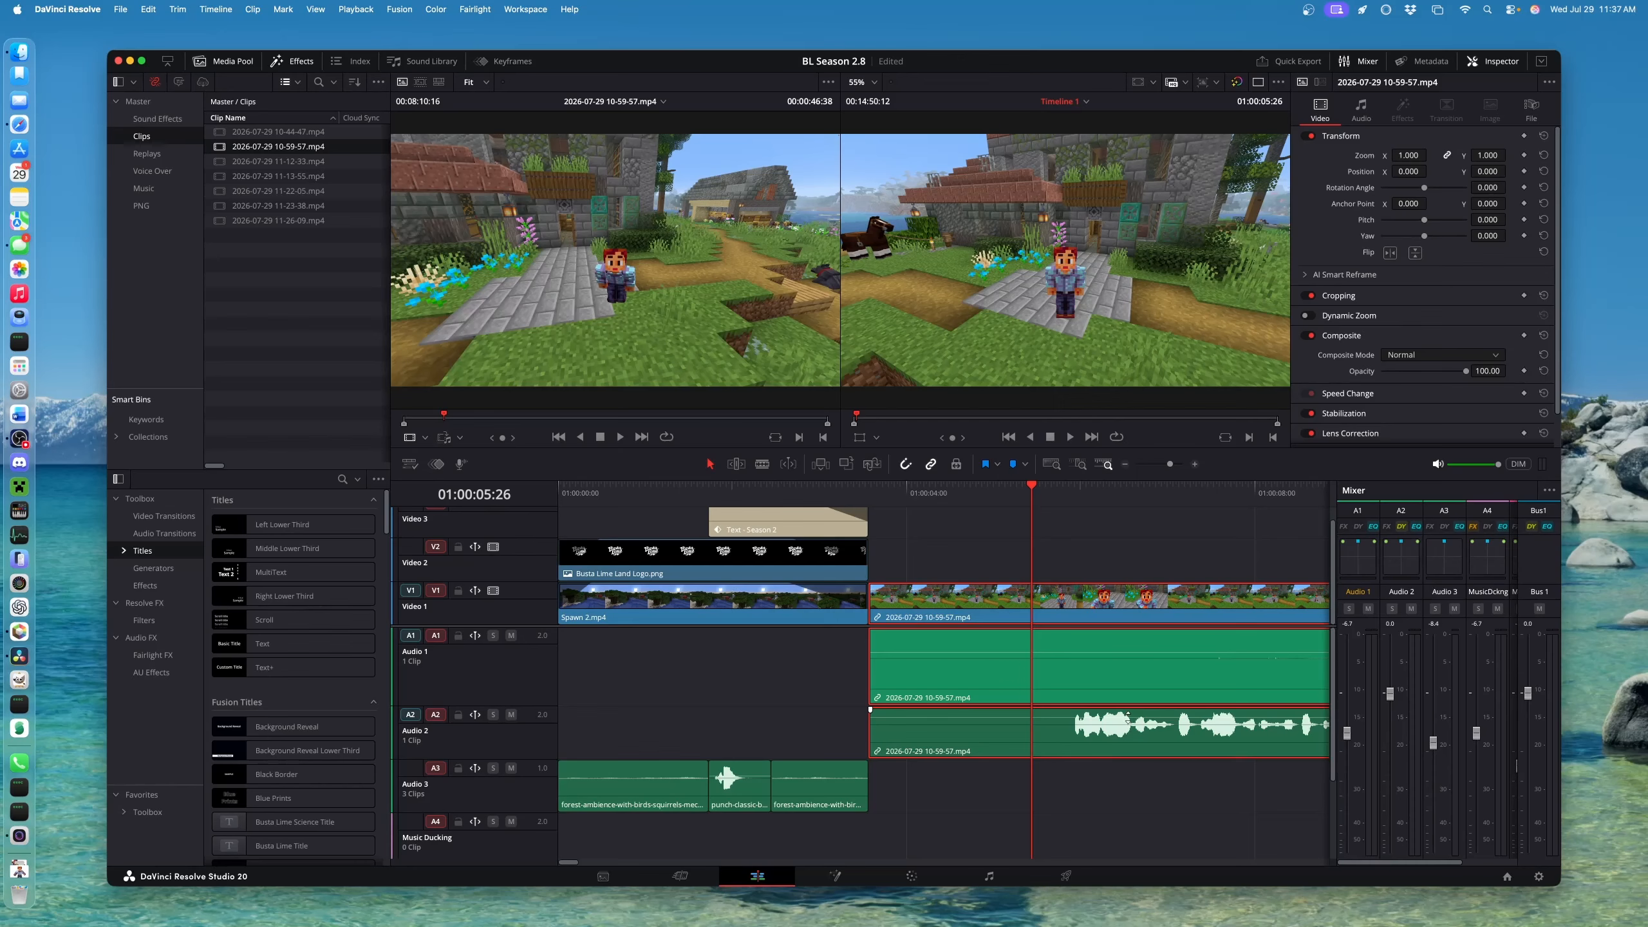
Blade the 10-59-57 clip, ripple-delete its opening, then undo both deletions
key(super+b)
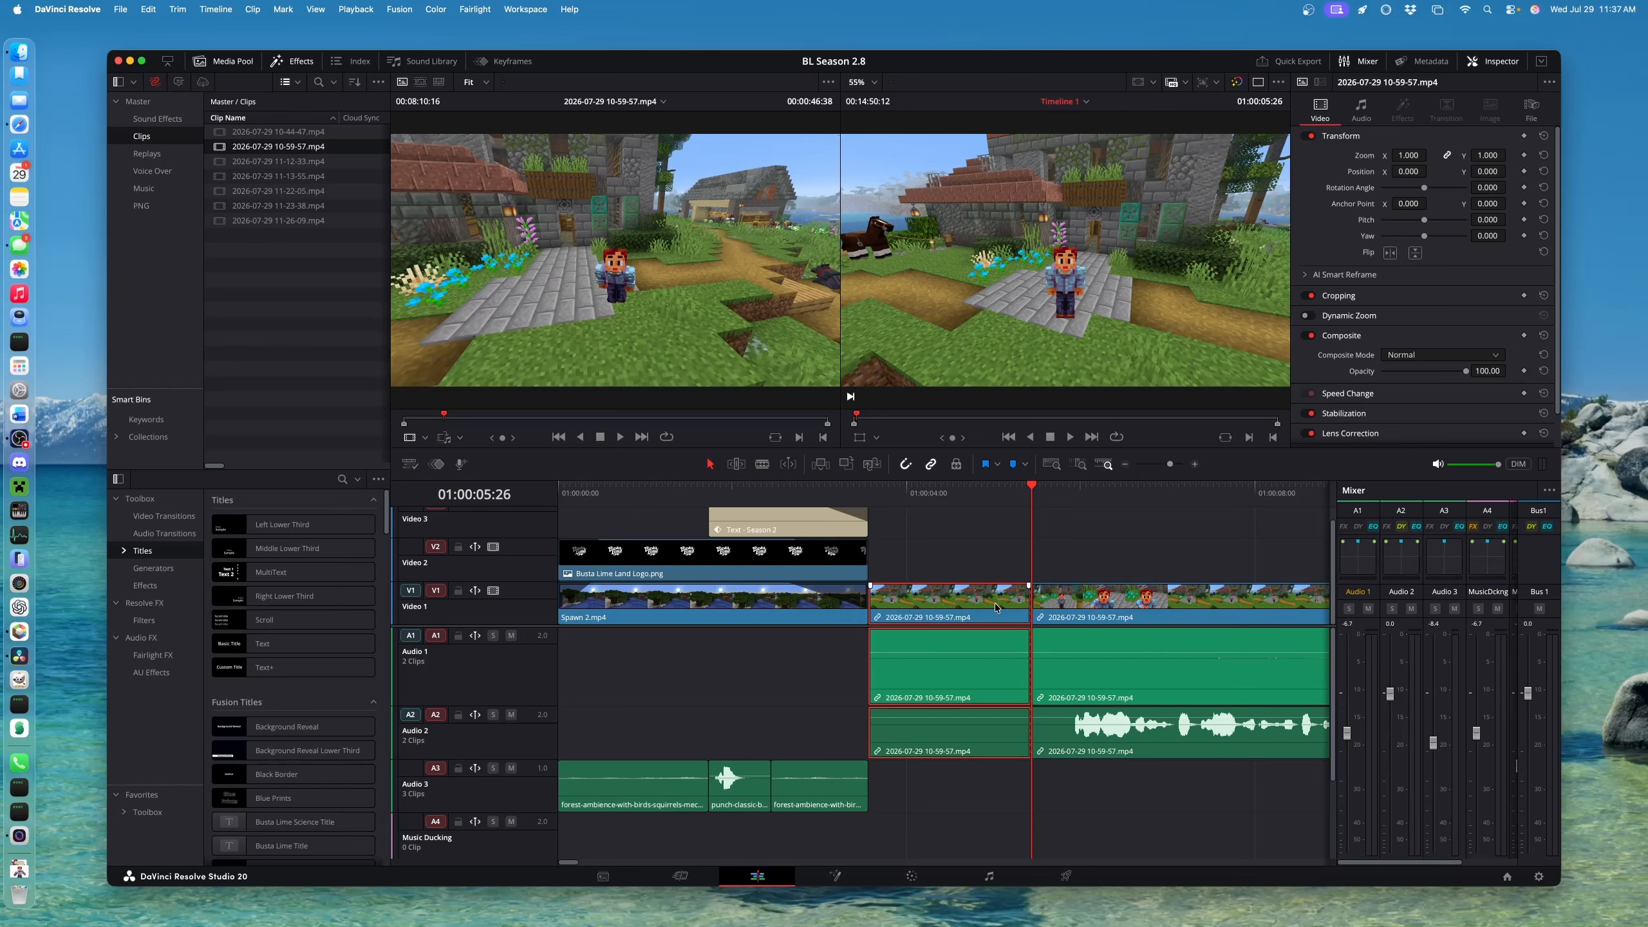
key(Delete)
click(996, 608)
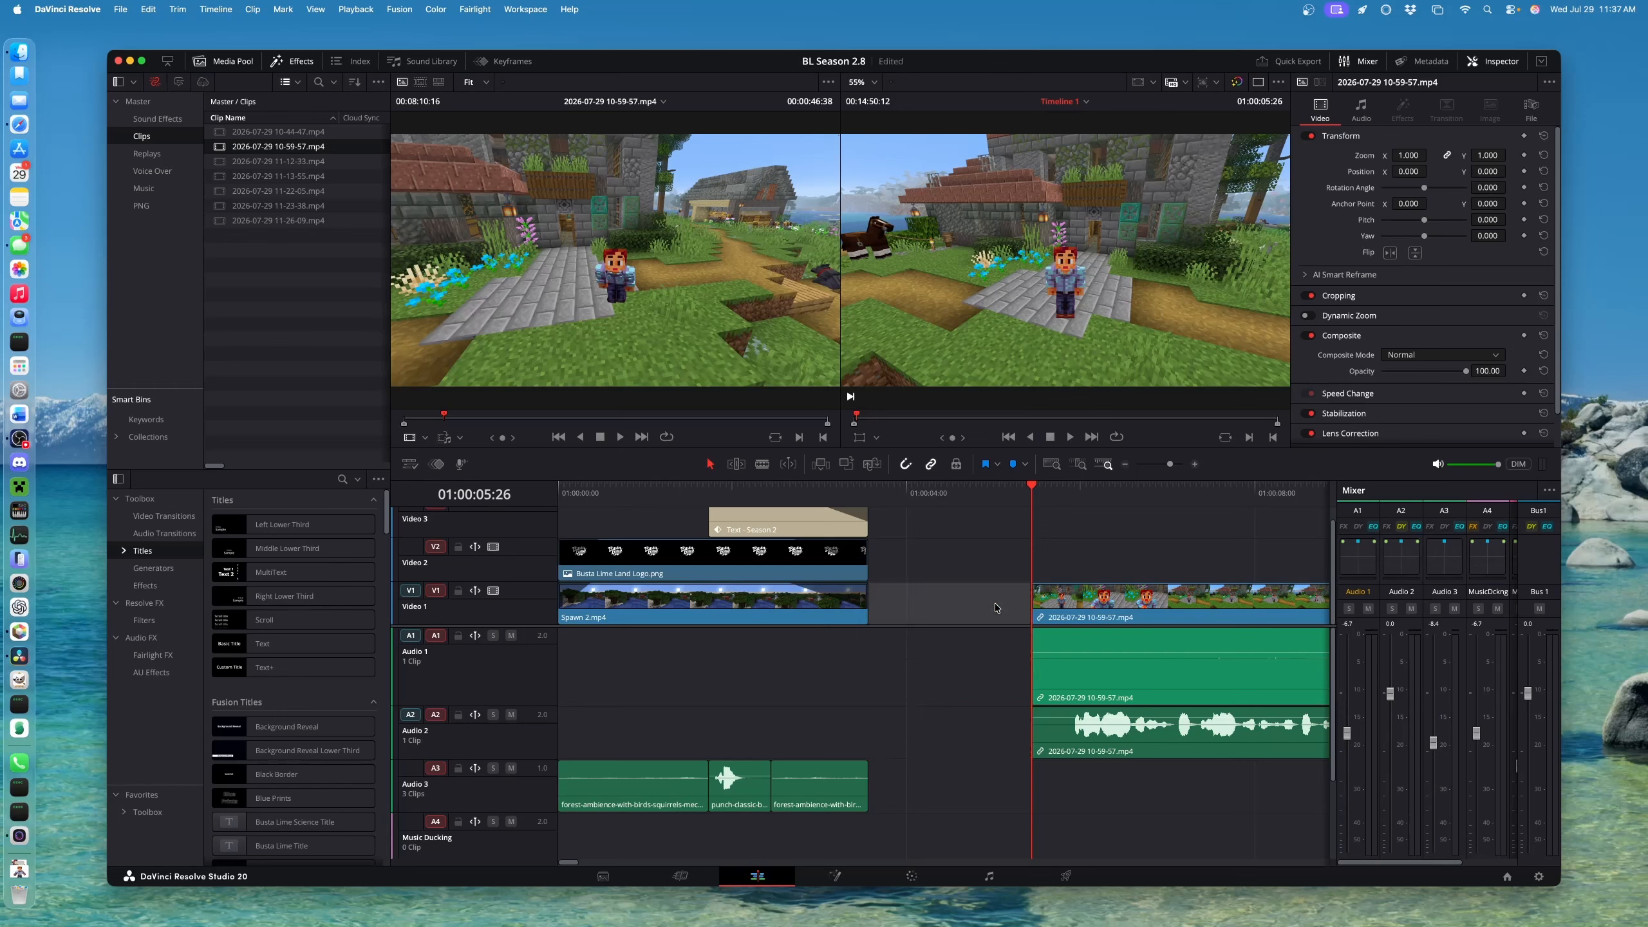
key(Delete)
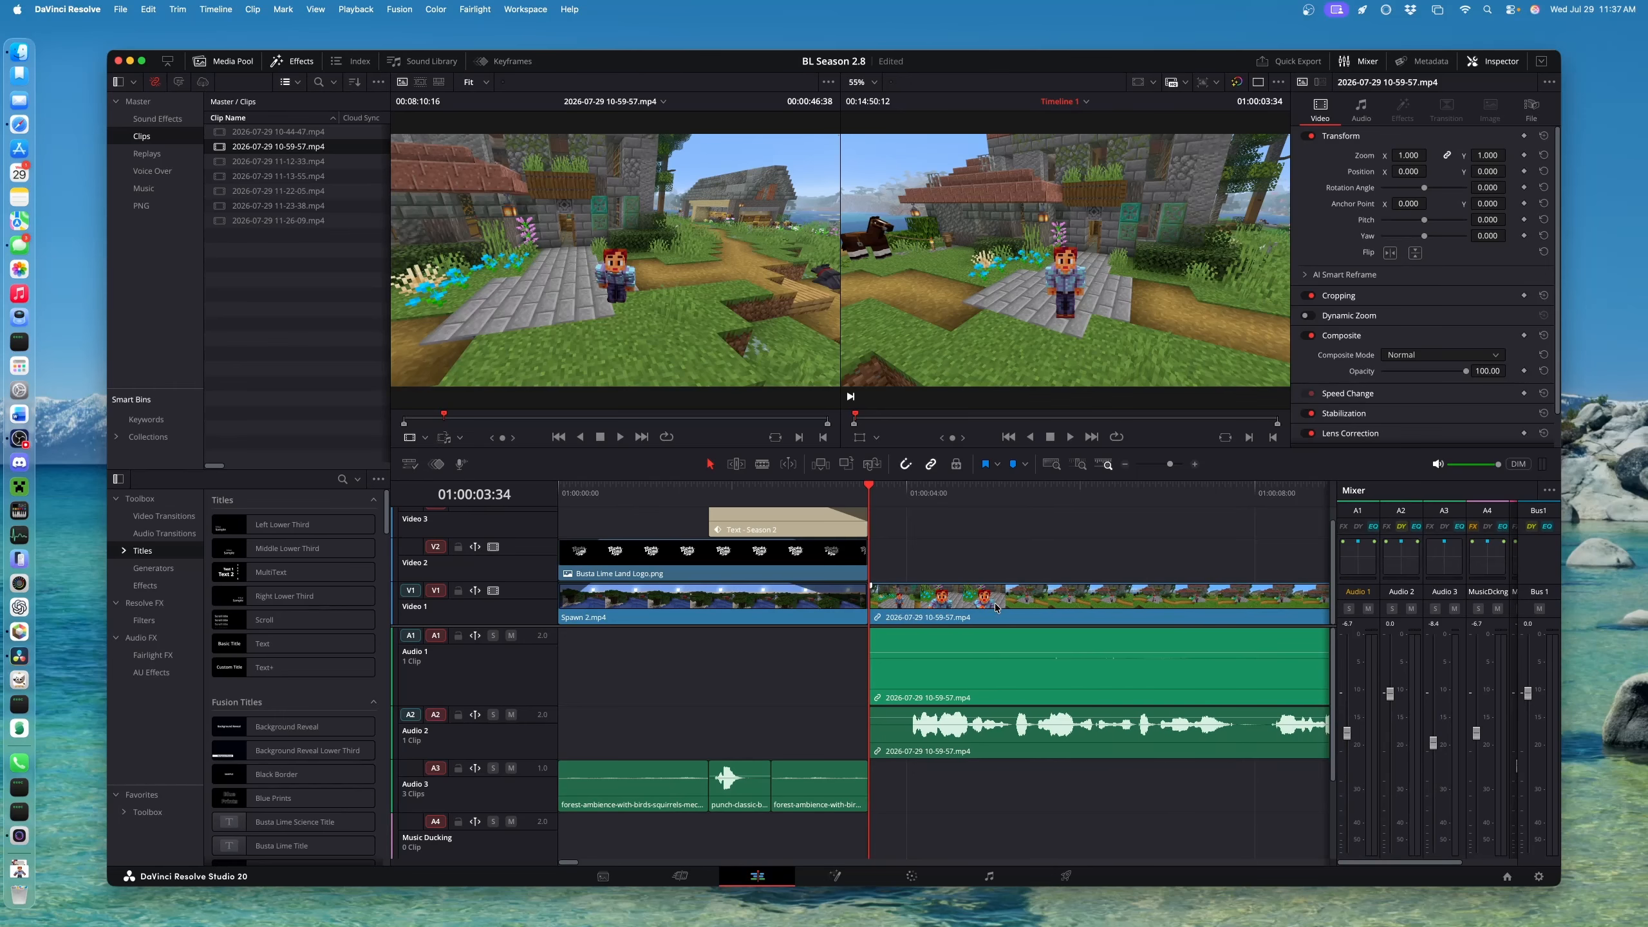
key(super+z)
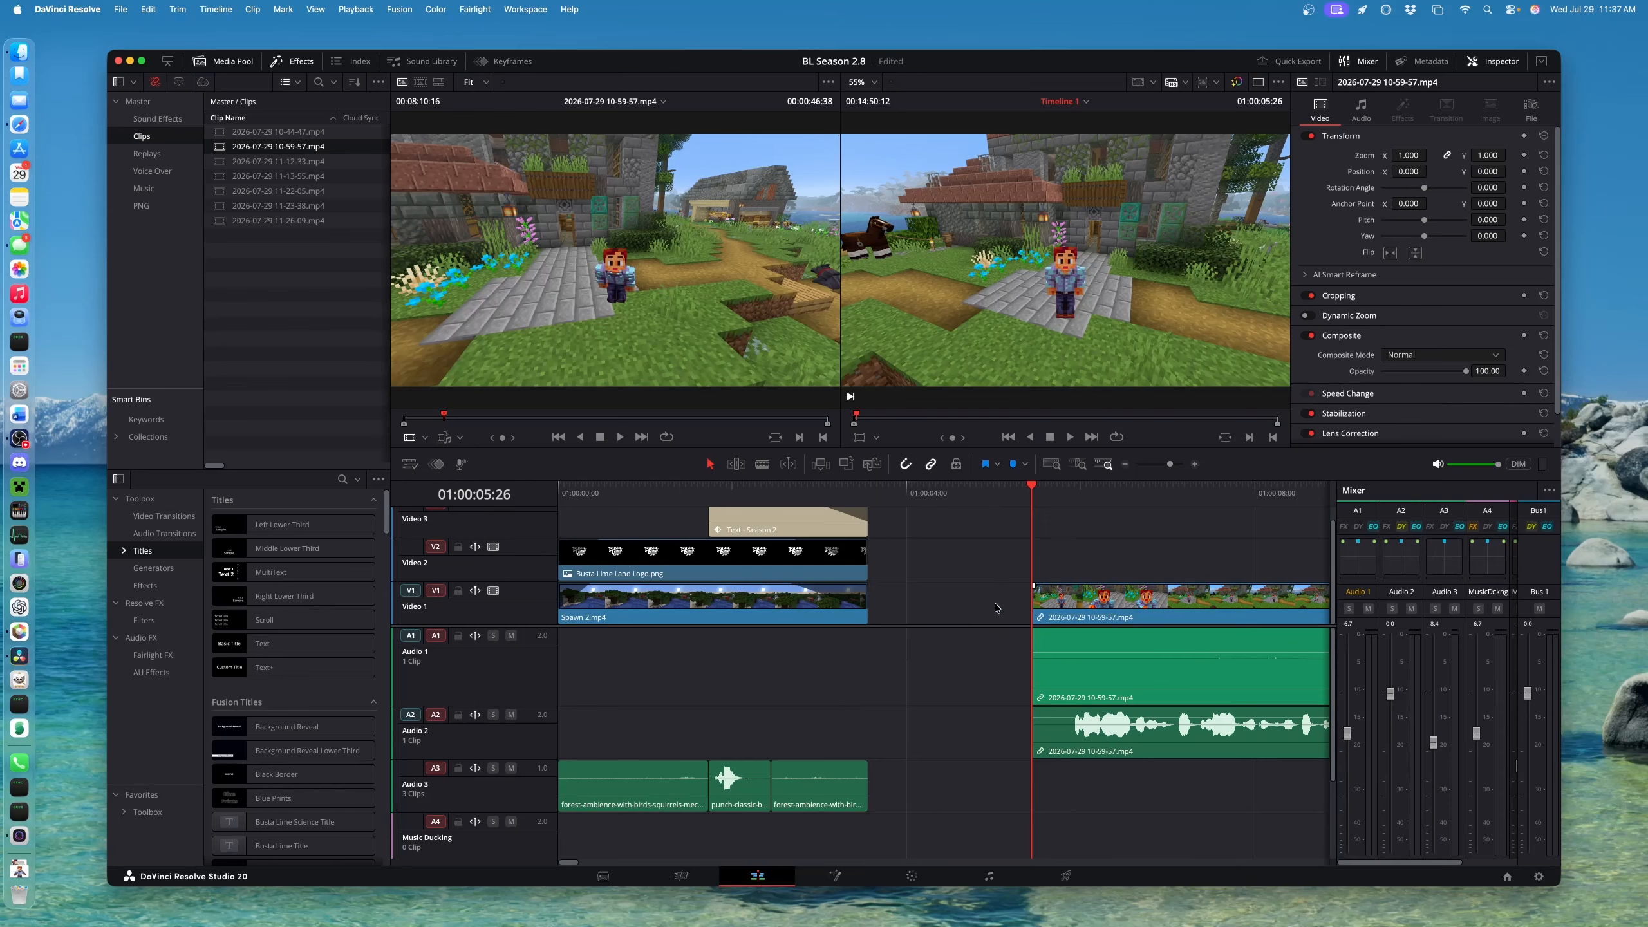
key(super+z)
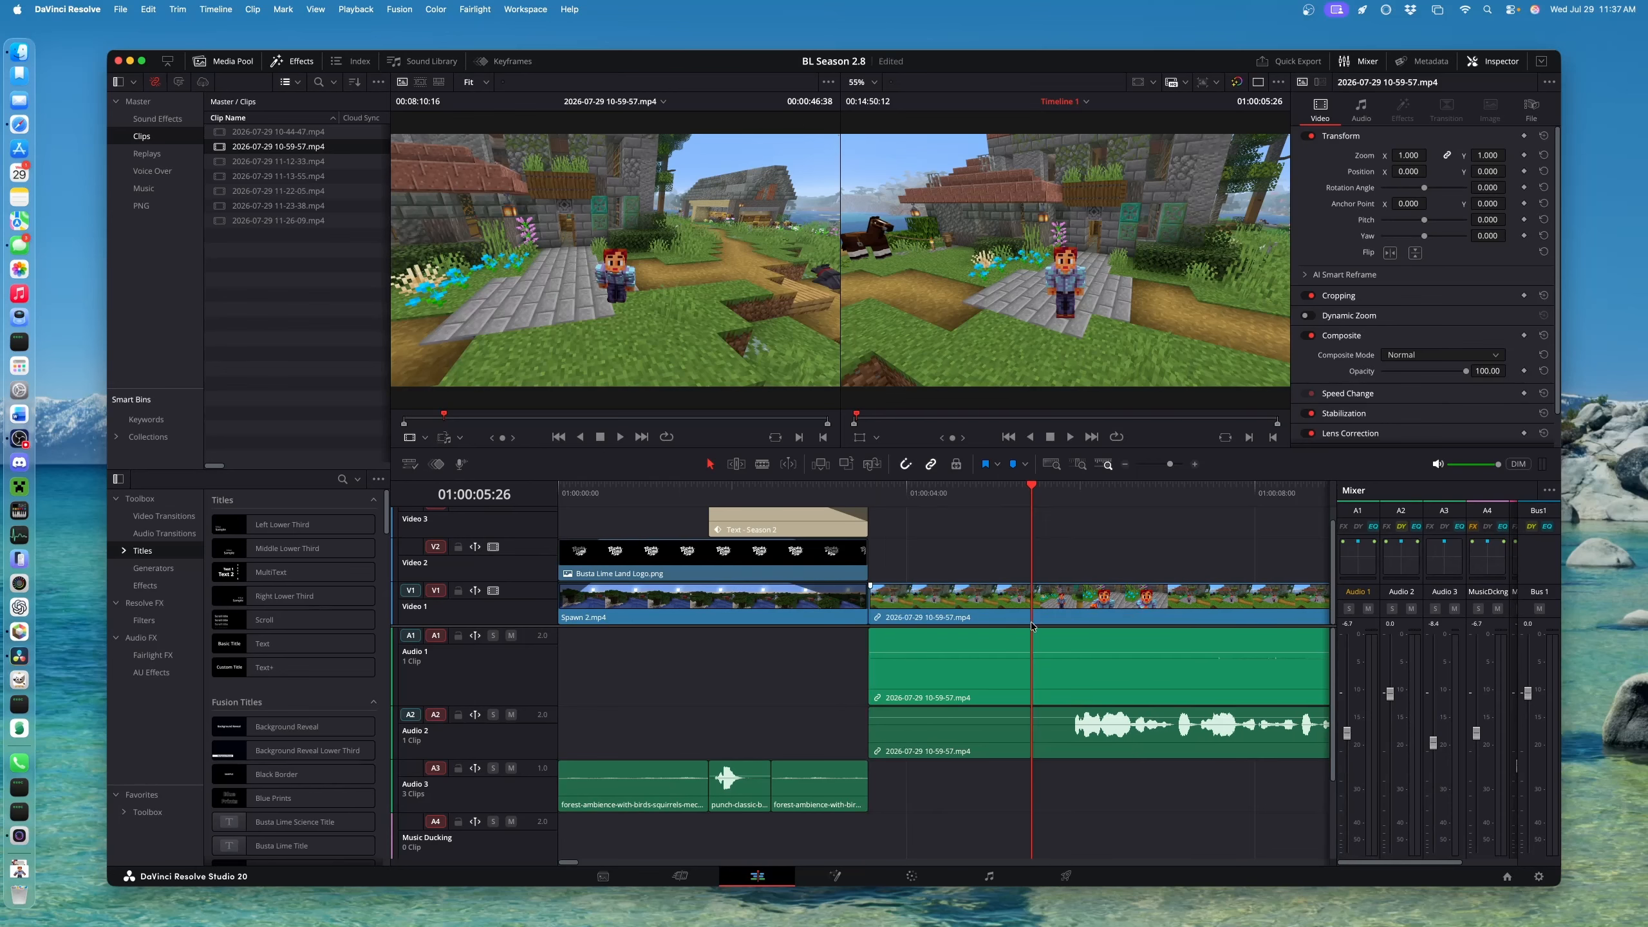
click(1066, 604)
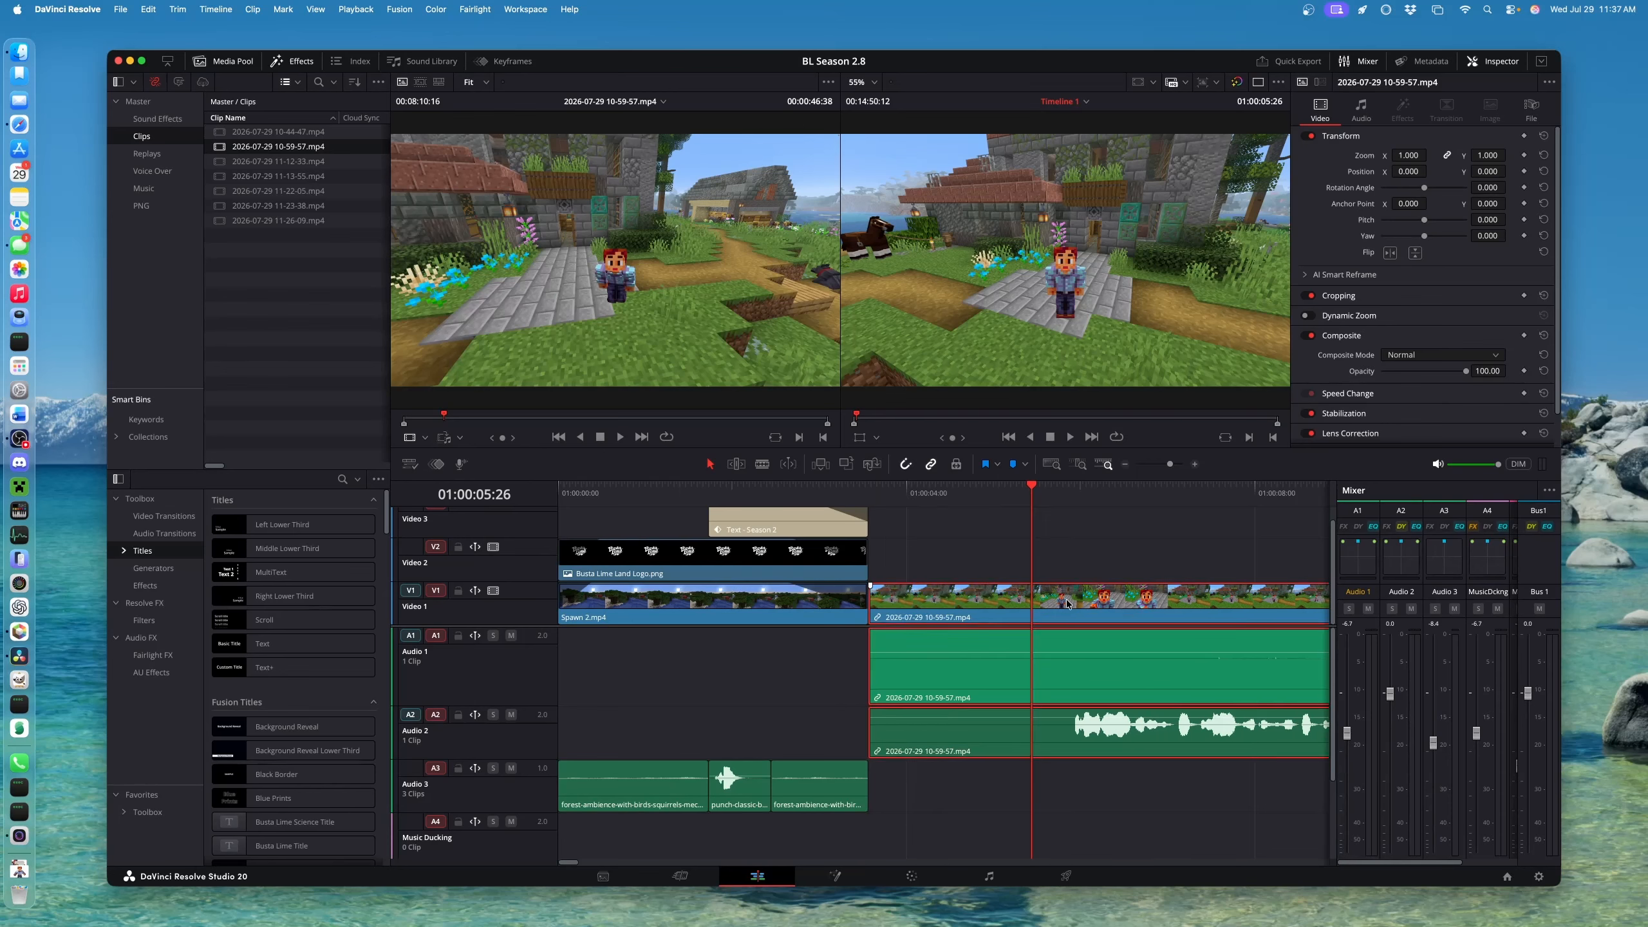
key(Left)
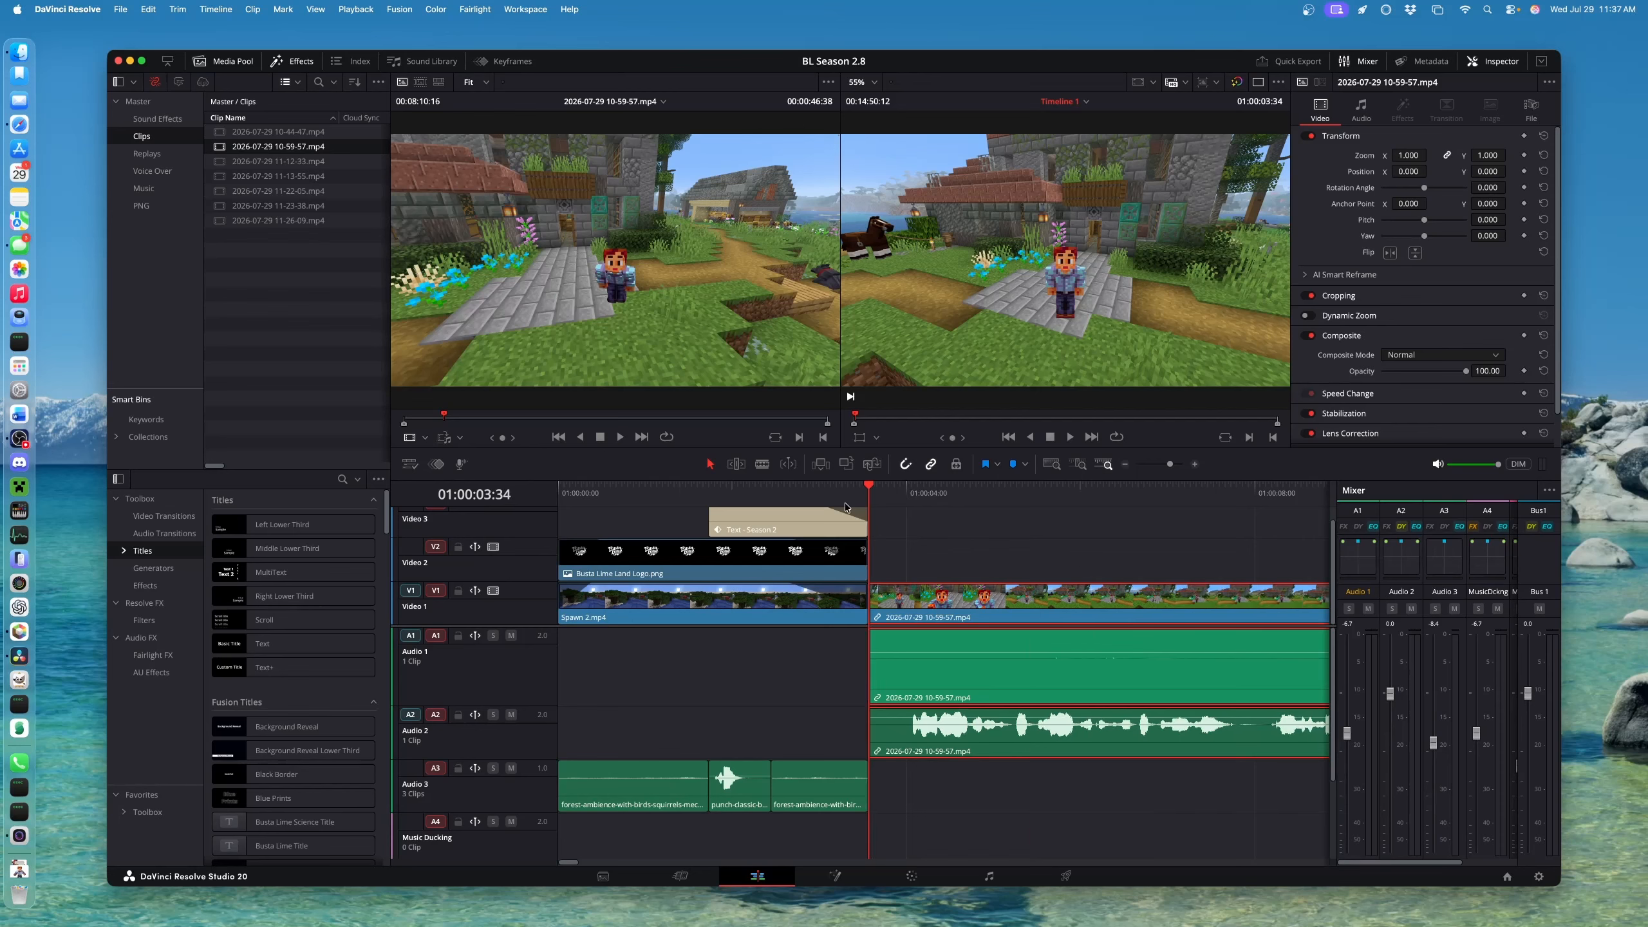
click(772, 493)
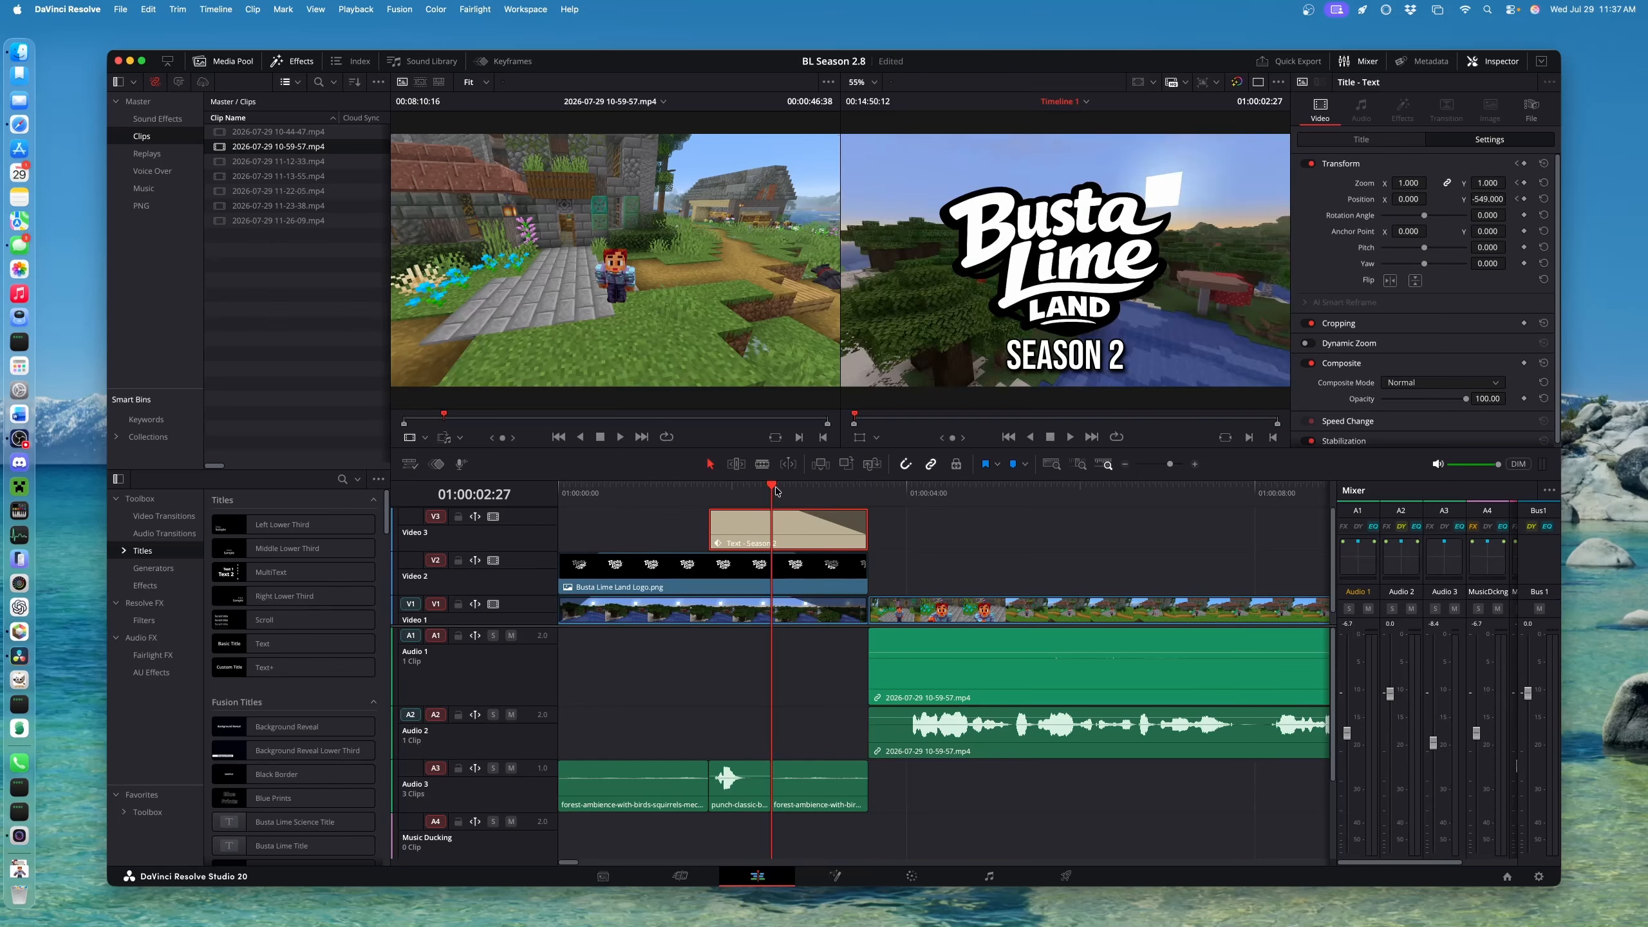
key(space)
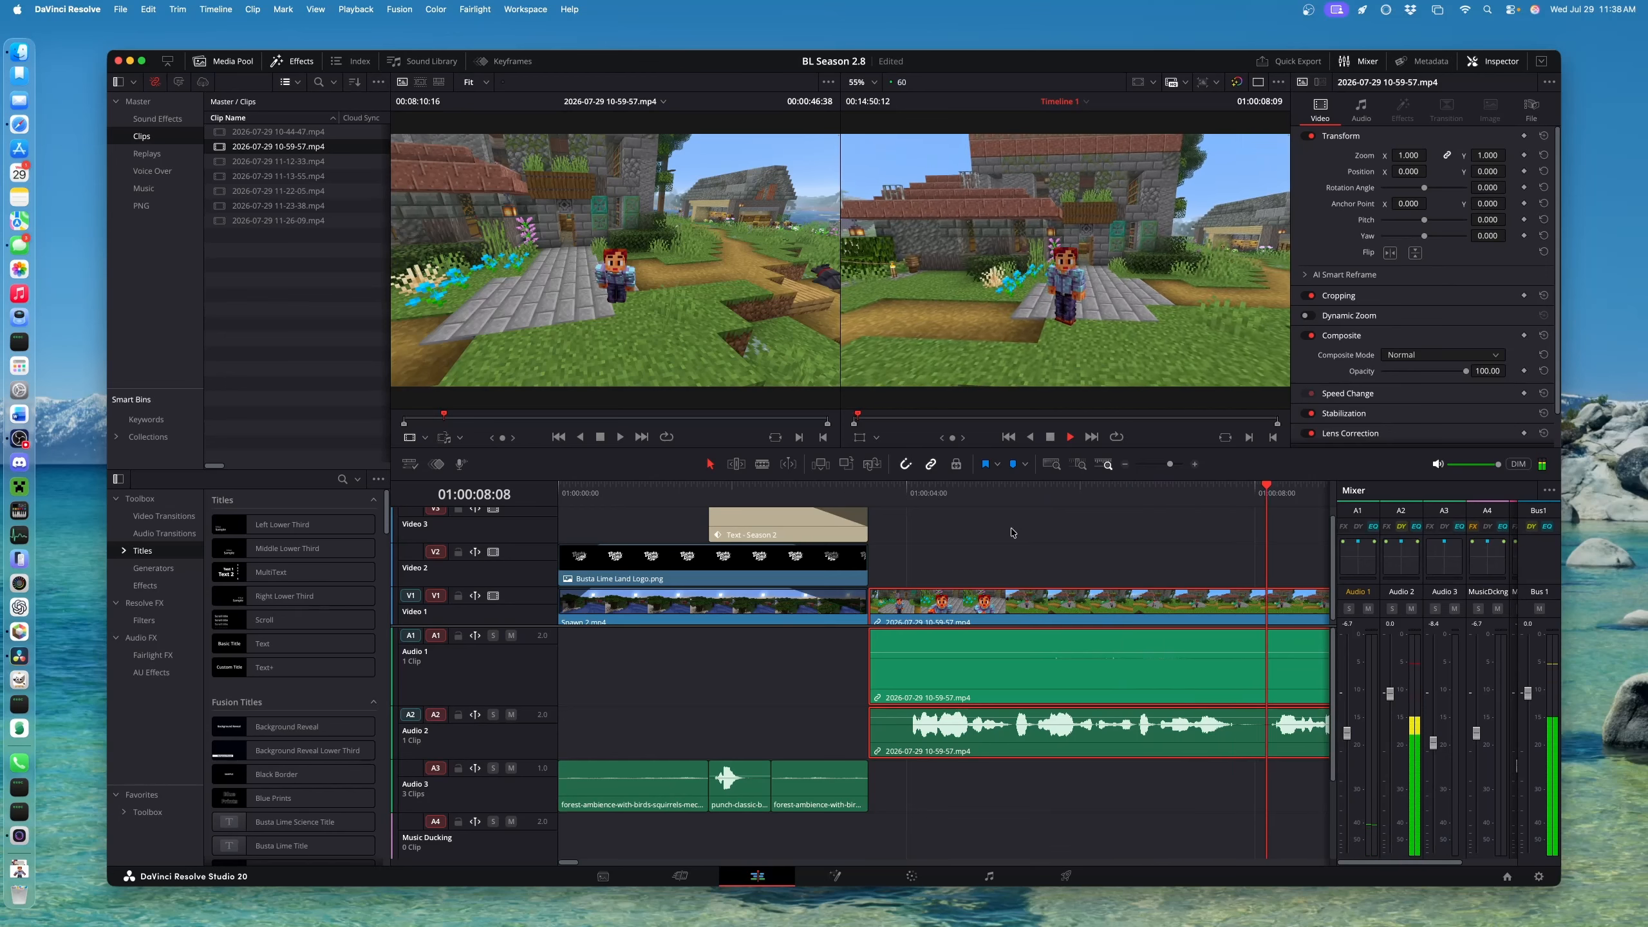
click(1071, 538)
scroll(1071, 539, down, 10)
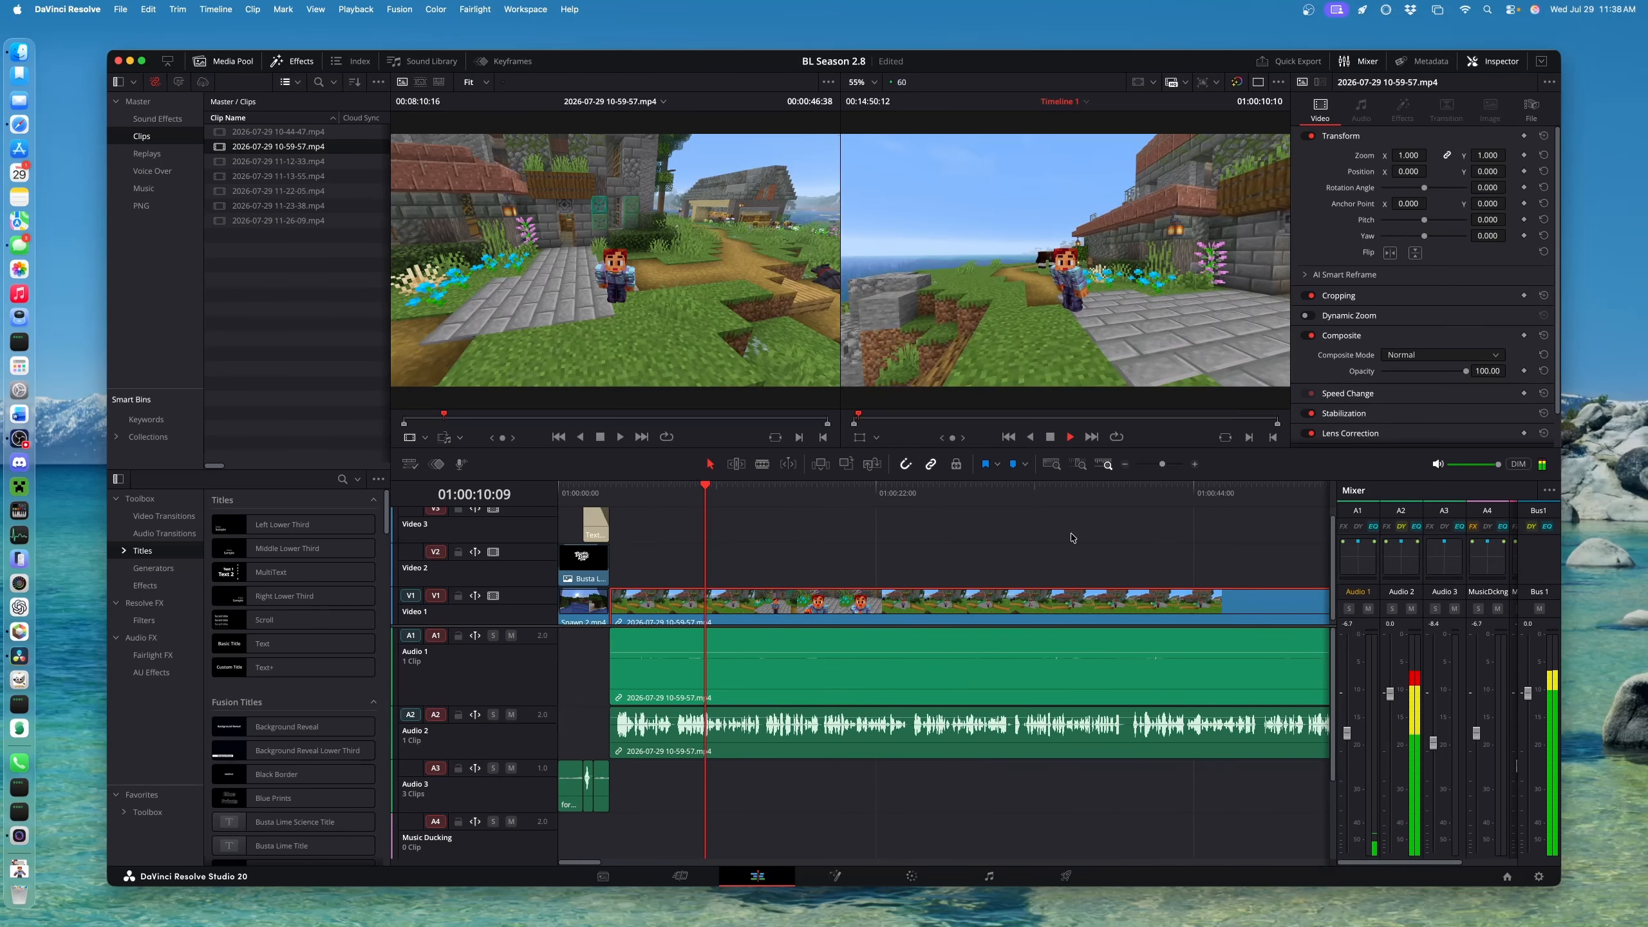
drag(876, 495, 1049, 504)
scroll(1039, 513, right, 10)
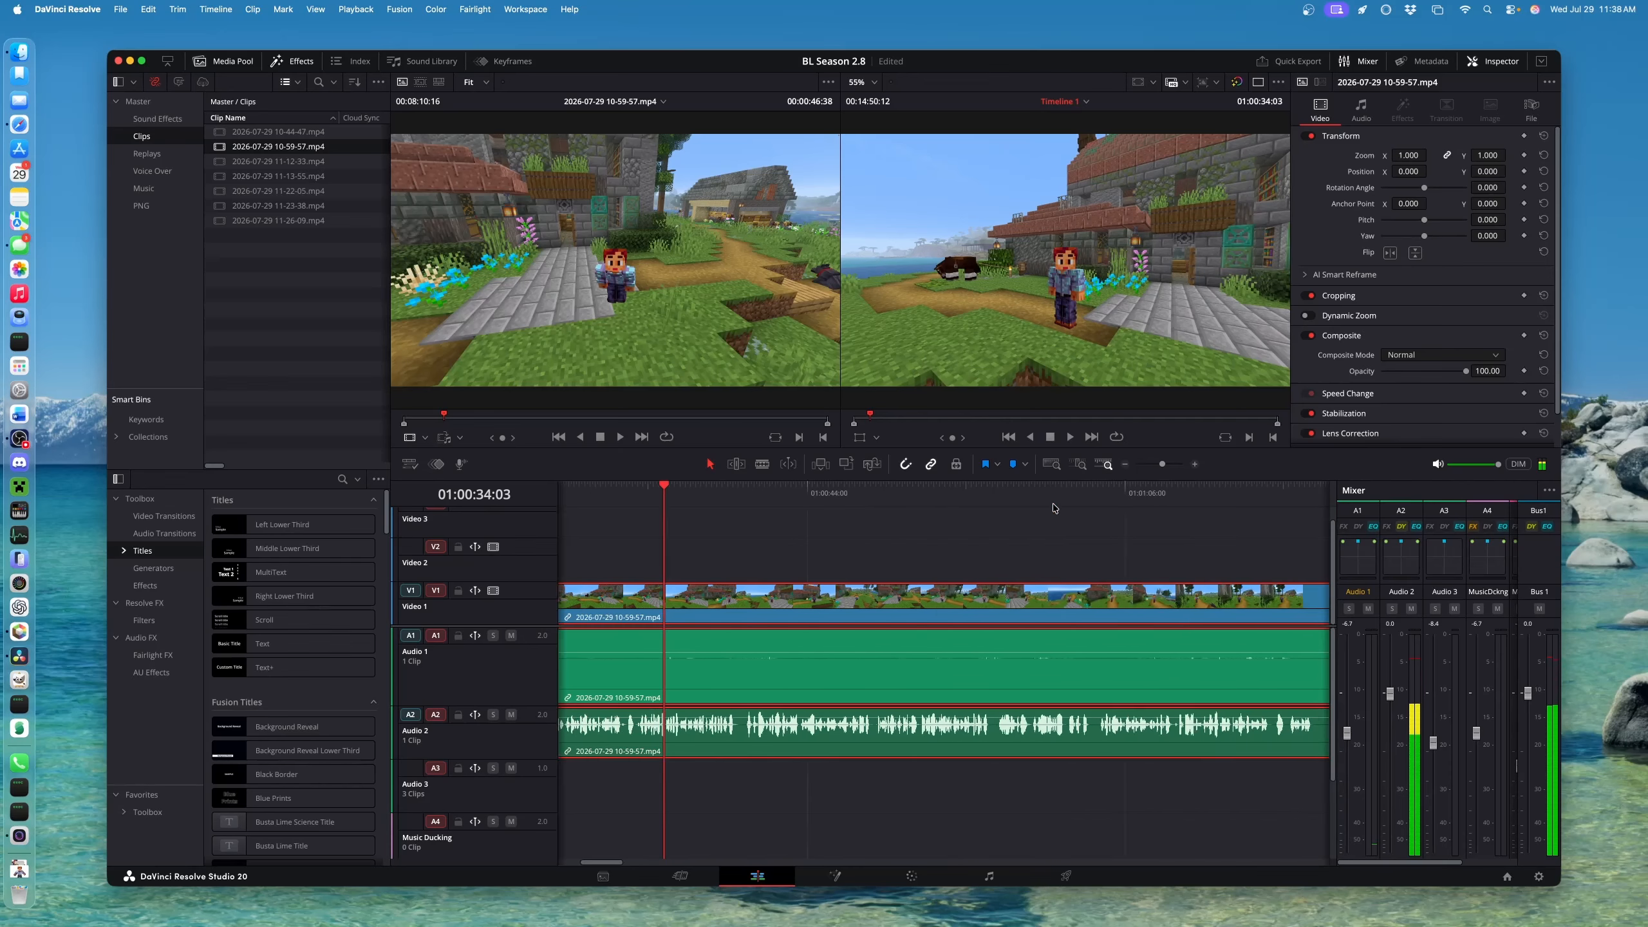
click(1103, 496)
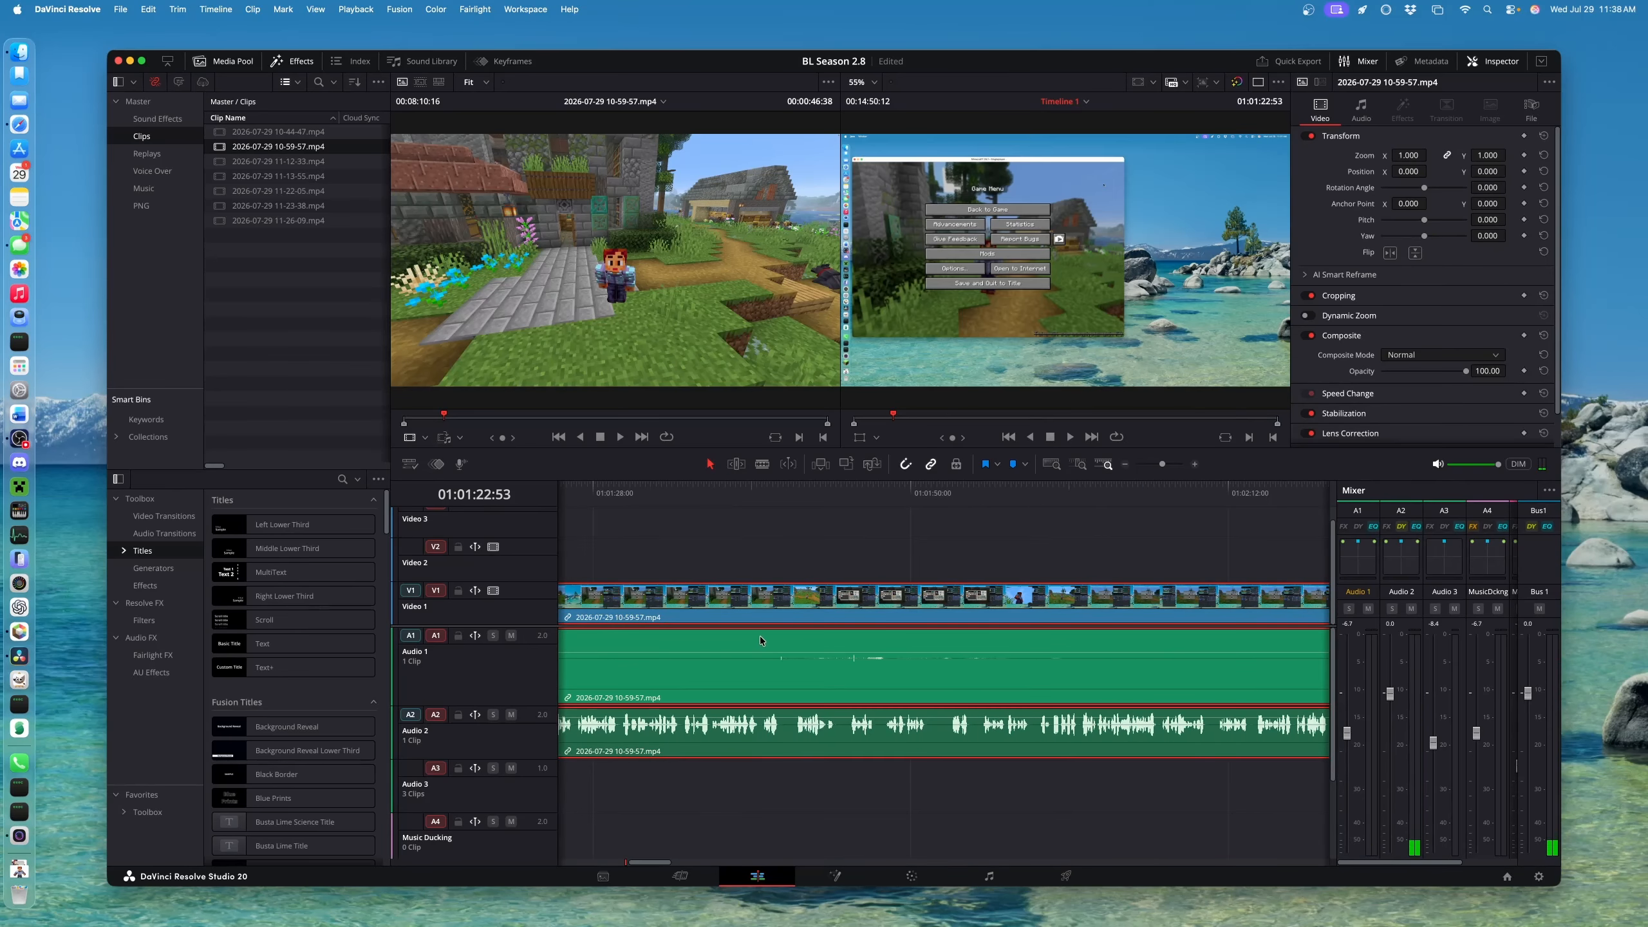
click(899, 497)
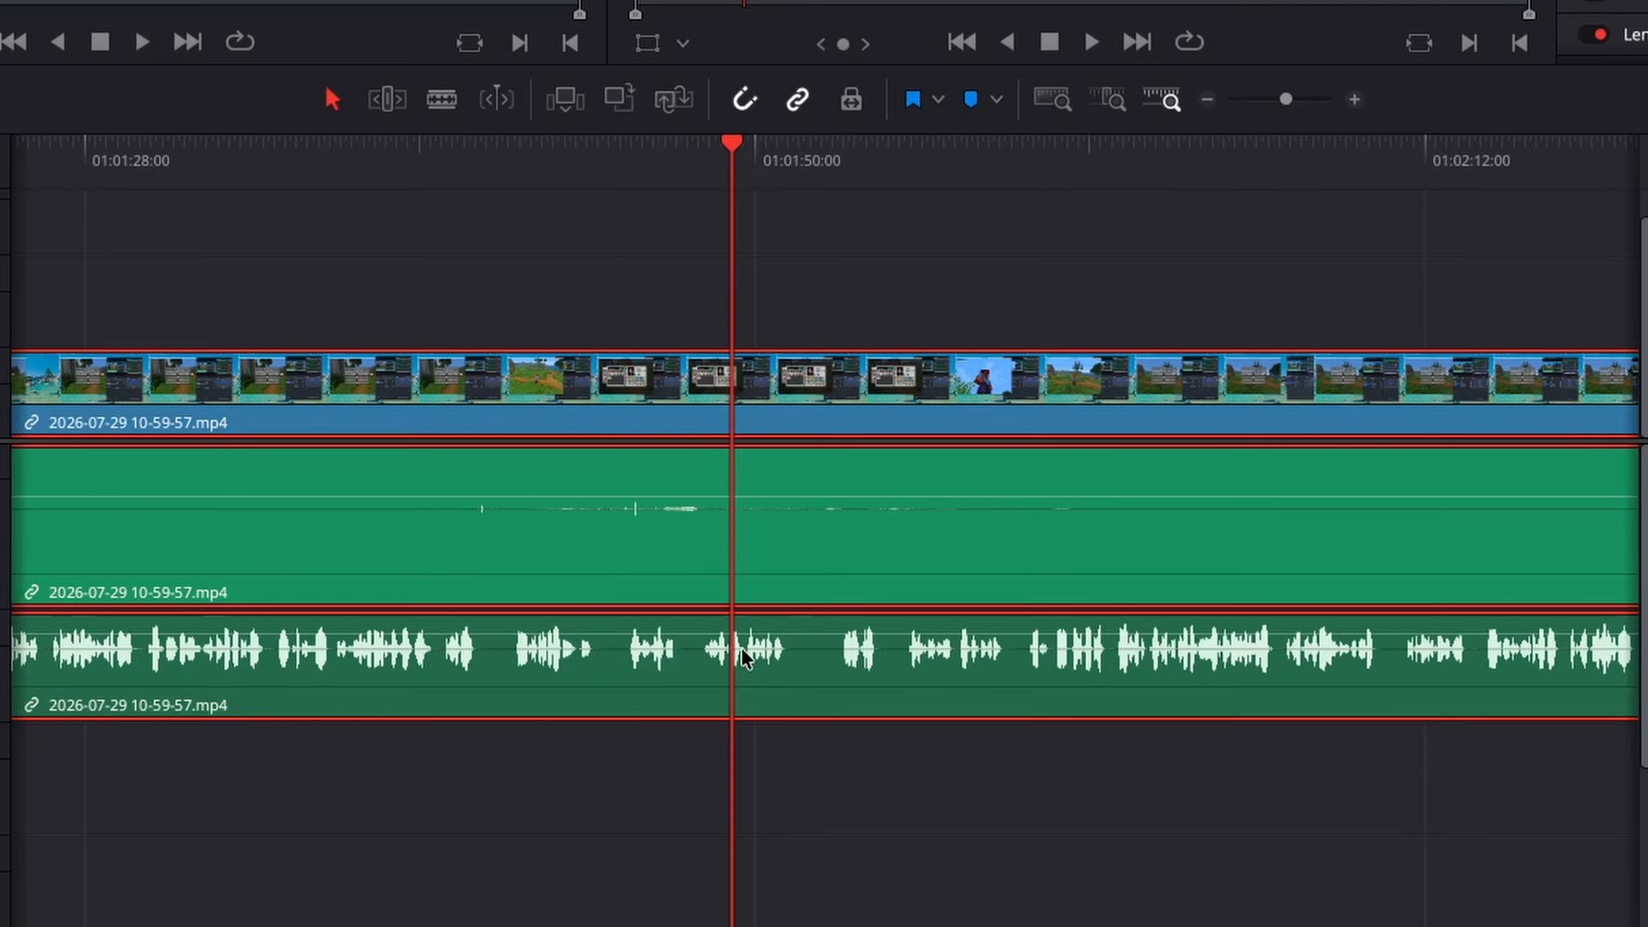
scroll(792, 651, up, 3)
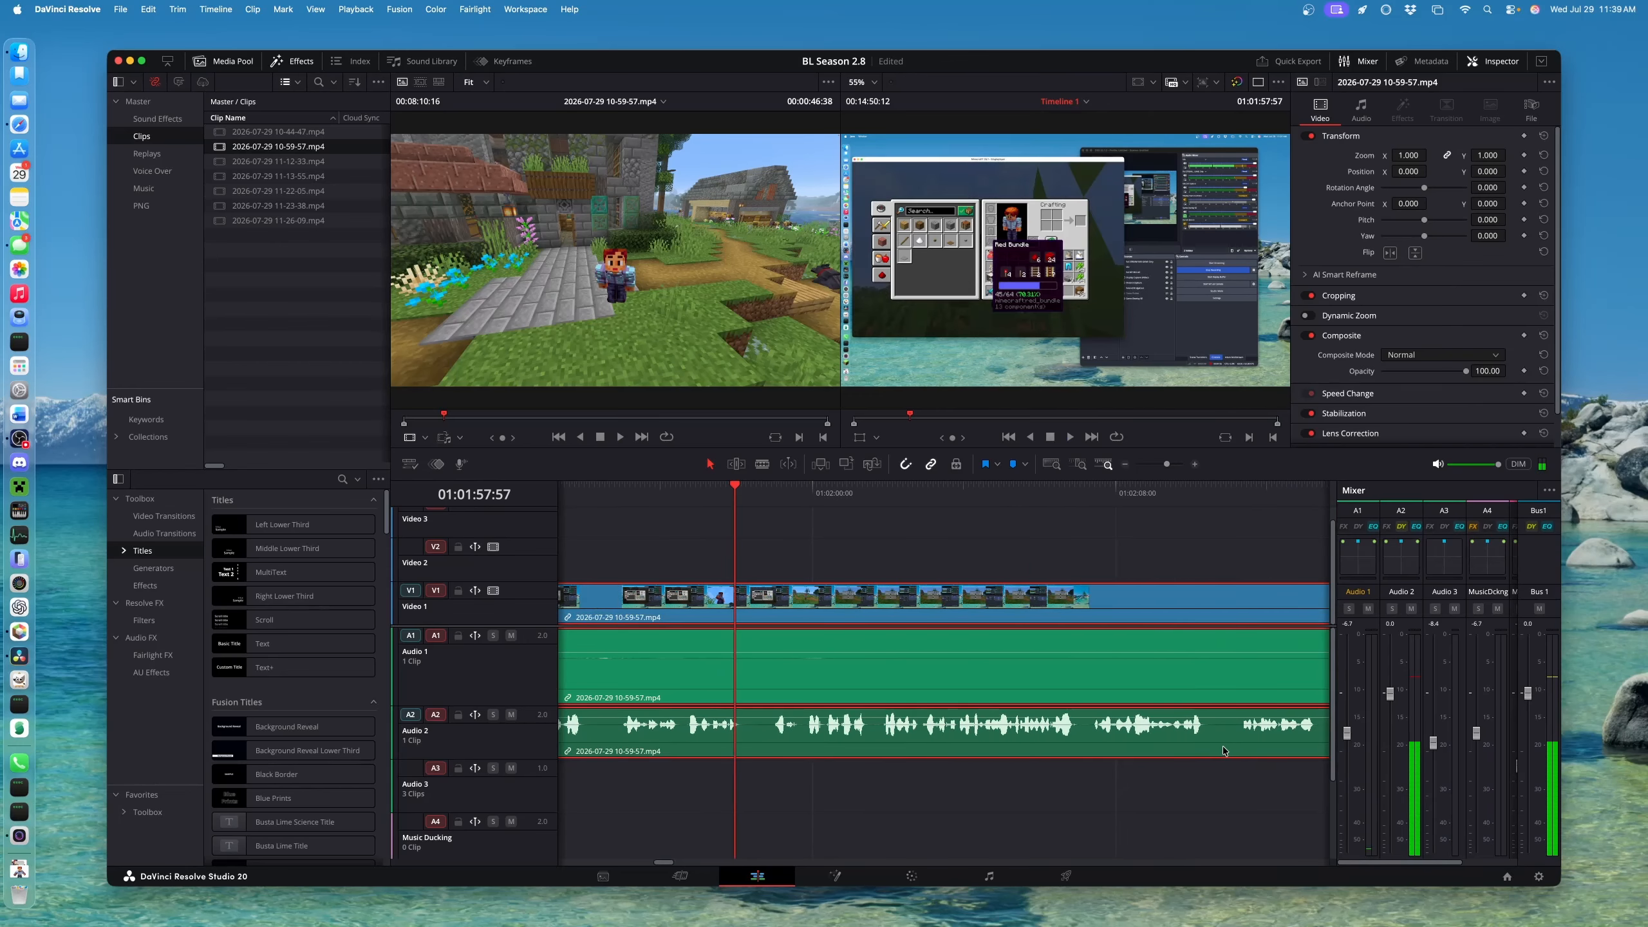
scroll(1094, 733, down, 3)
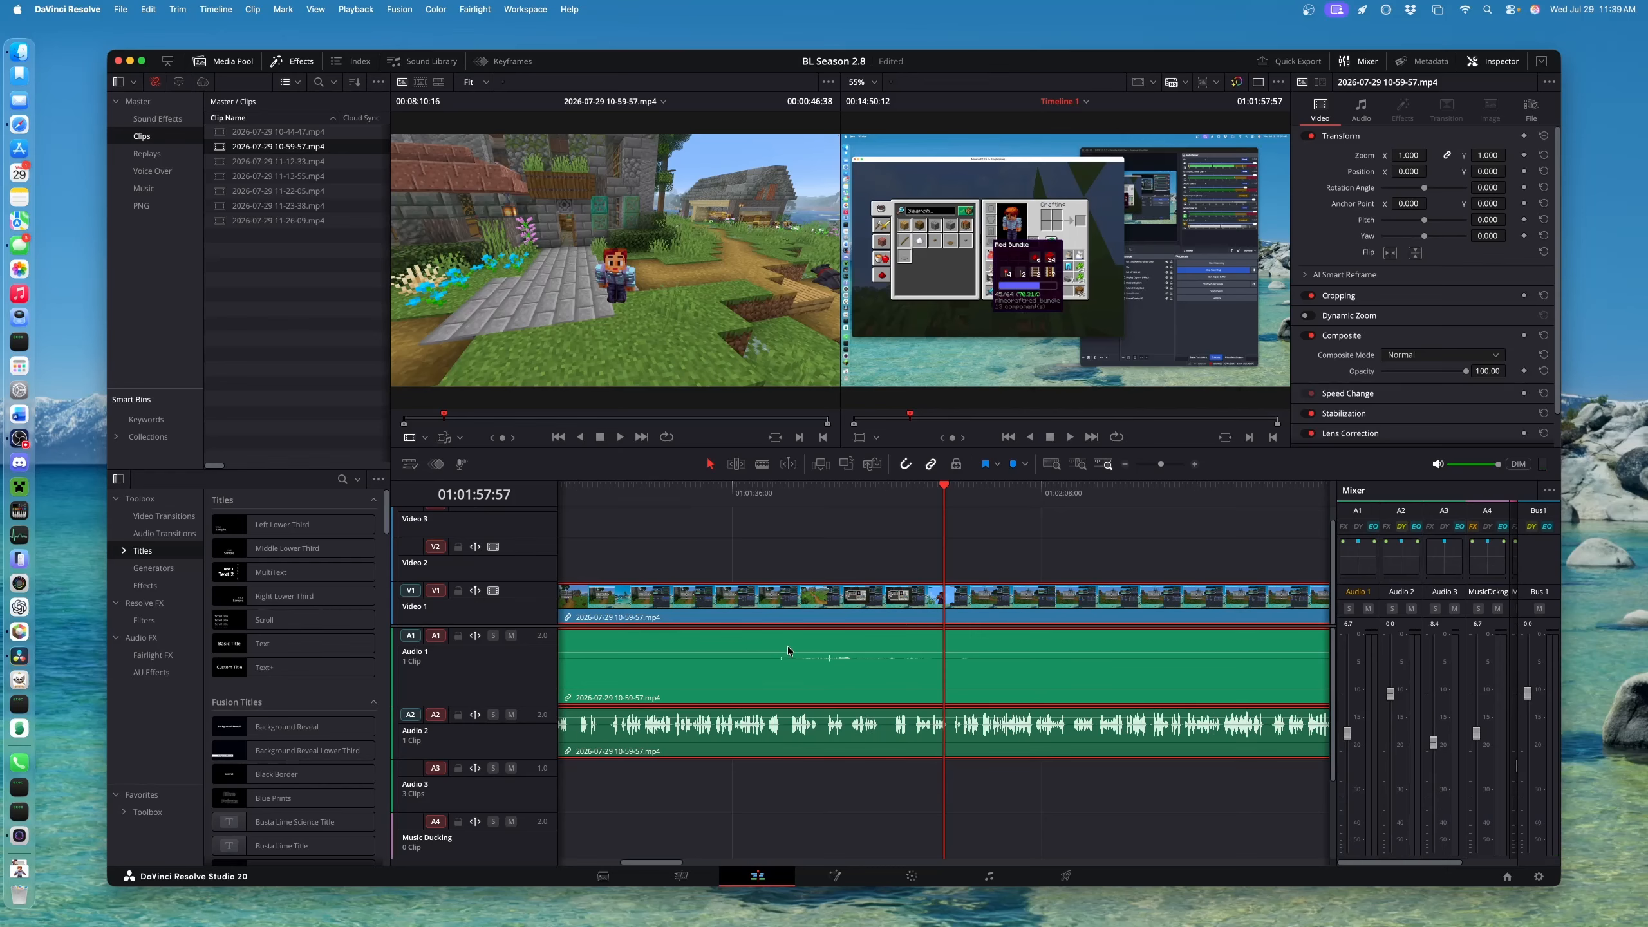
scroll(1012, 614, right, 10)
scroll(1162, 631, down, 2)
scroll(1194, 649, right, 7)
scroll(1120, 657, right, 10)
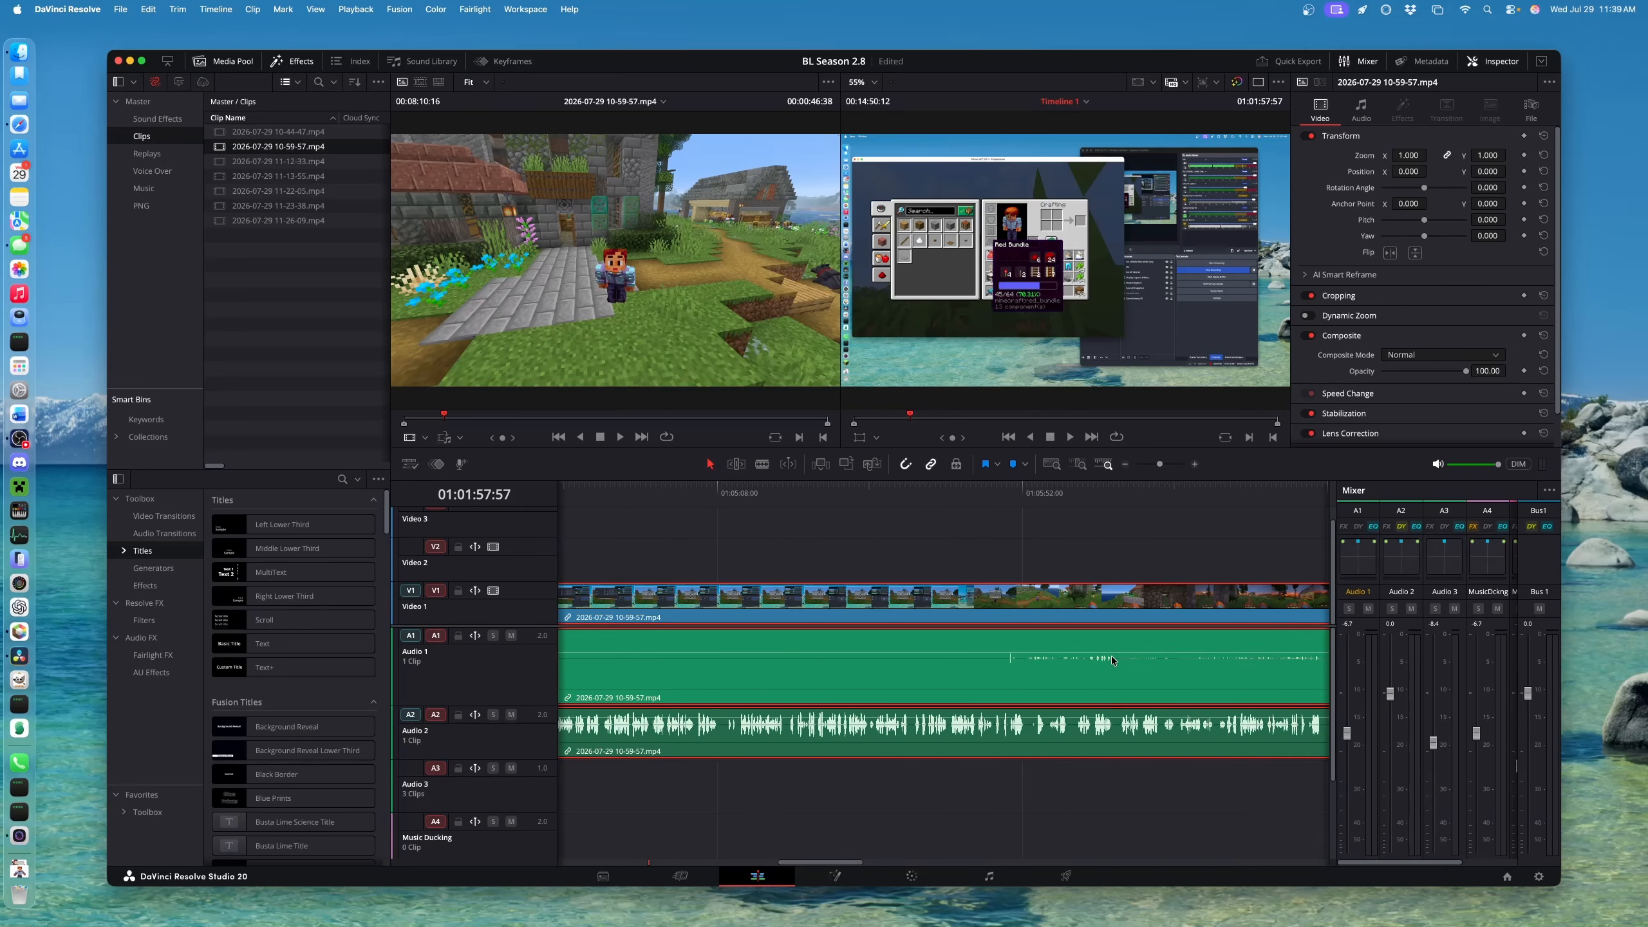
scroll(1120, 655, right, 15)
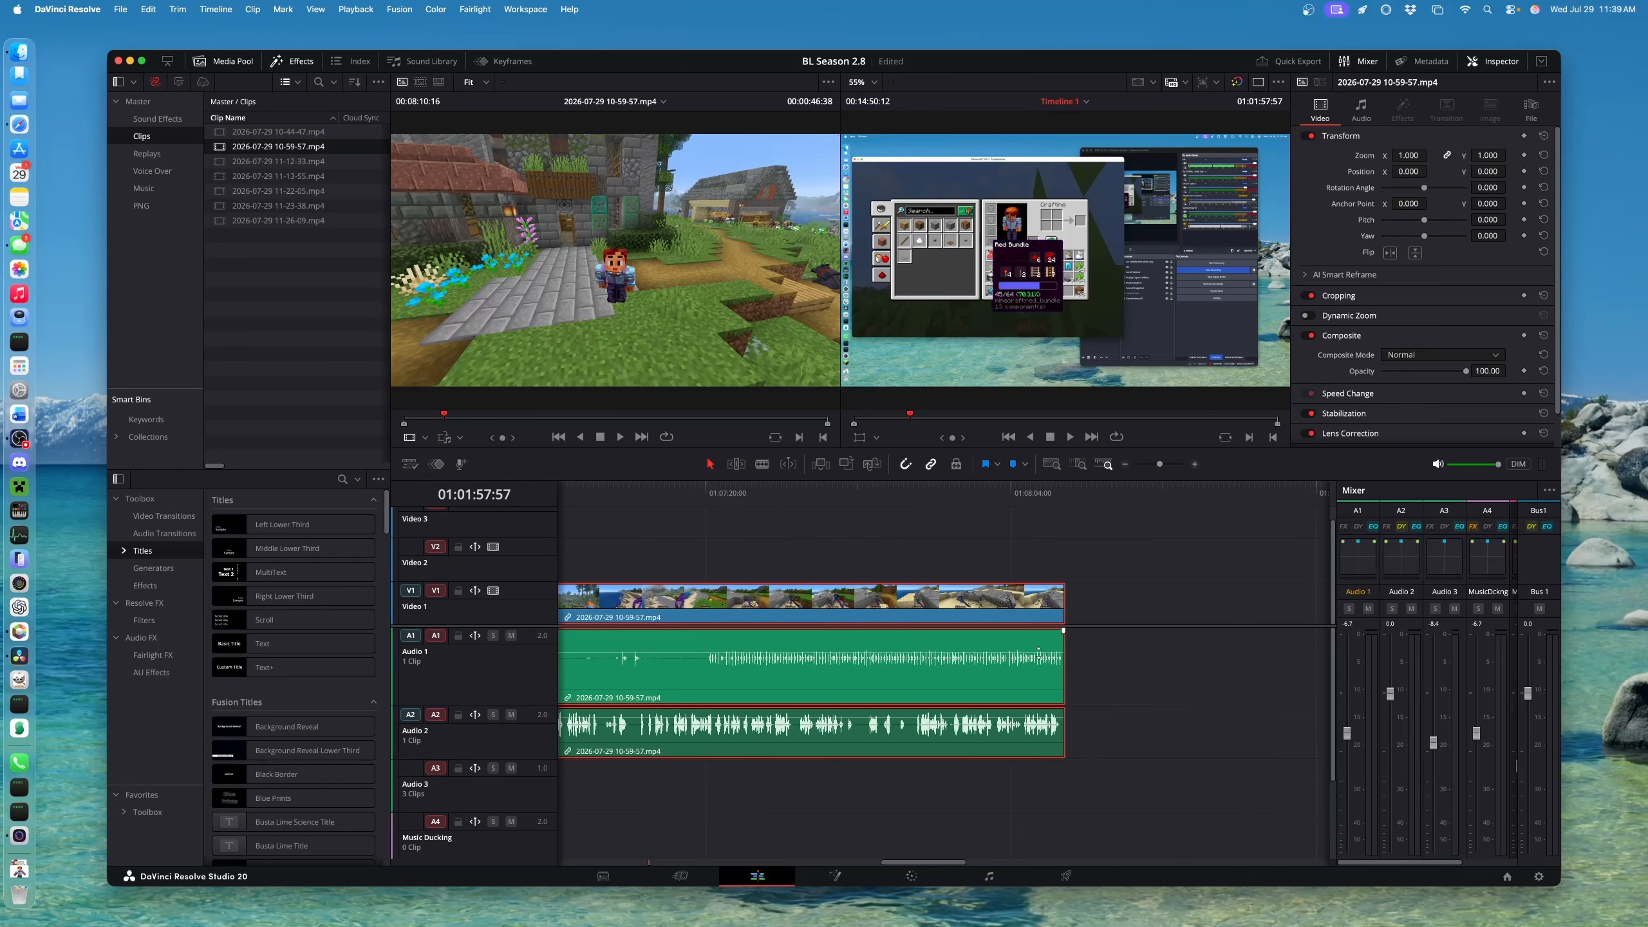
drag(242, 163, 1065, 643)
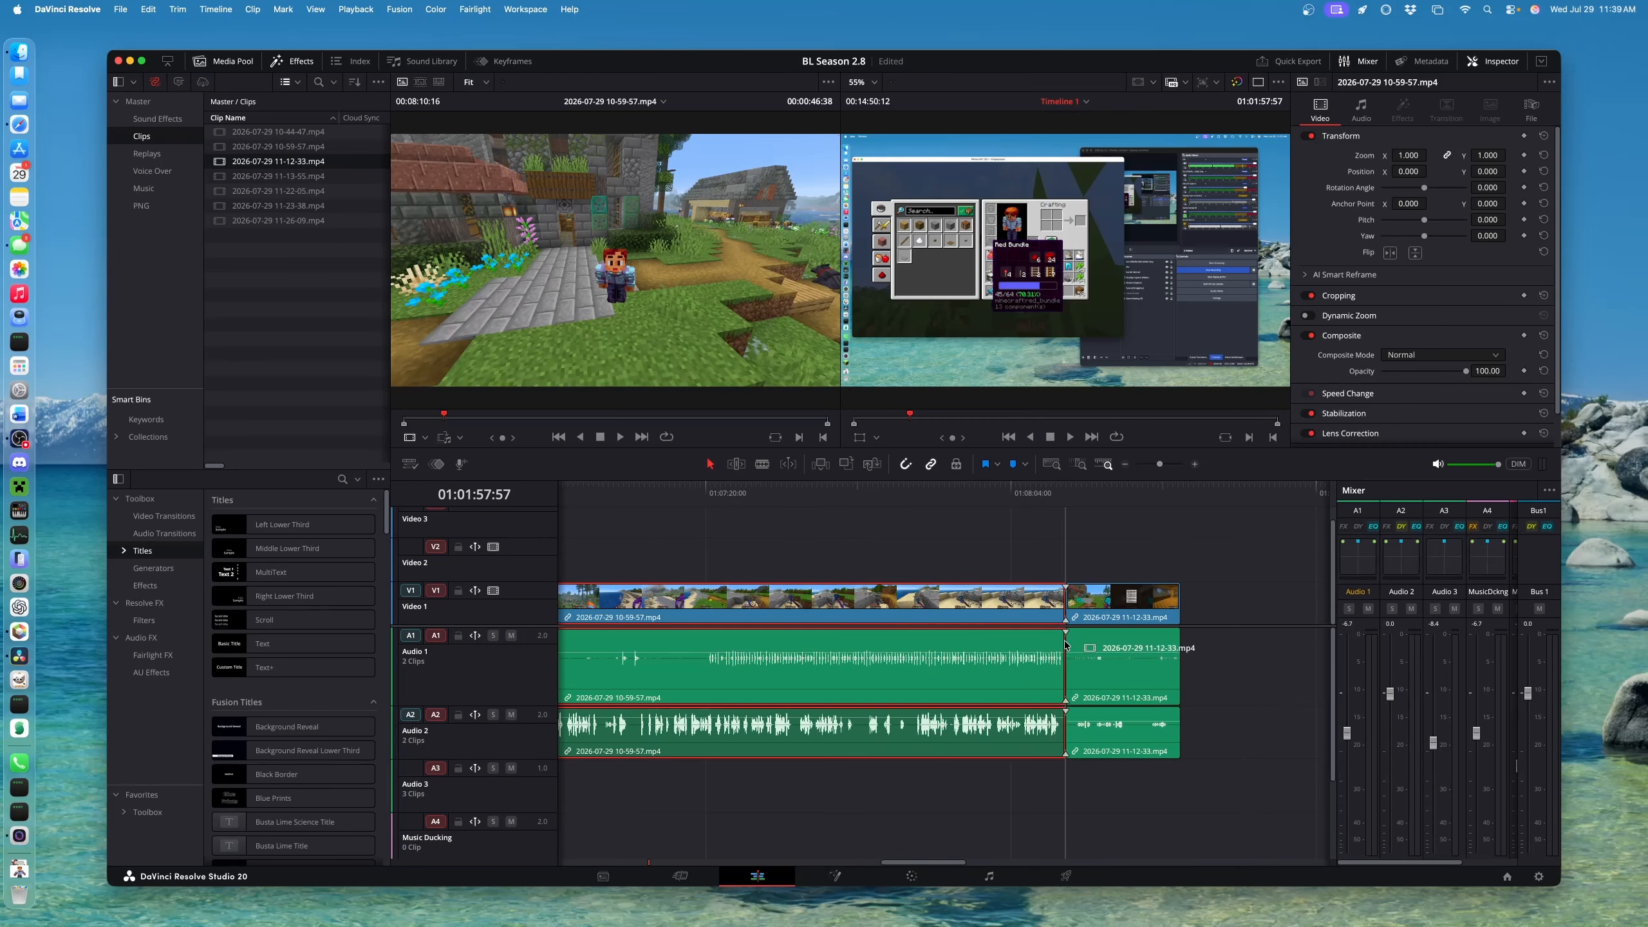
right_click(1135, 739)
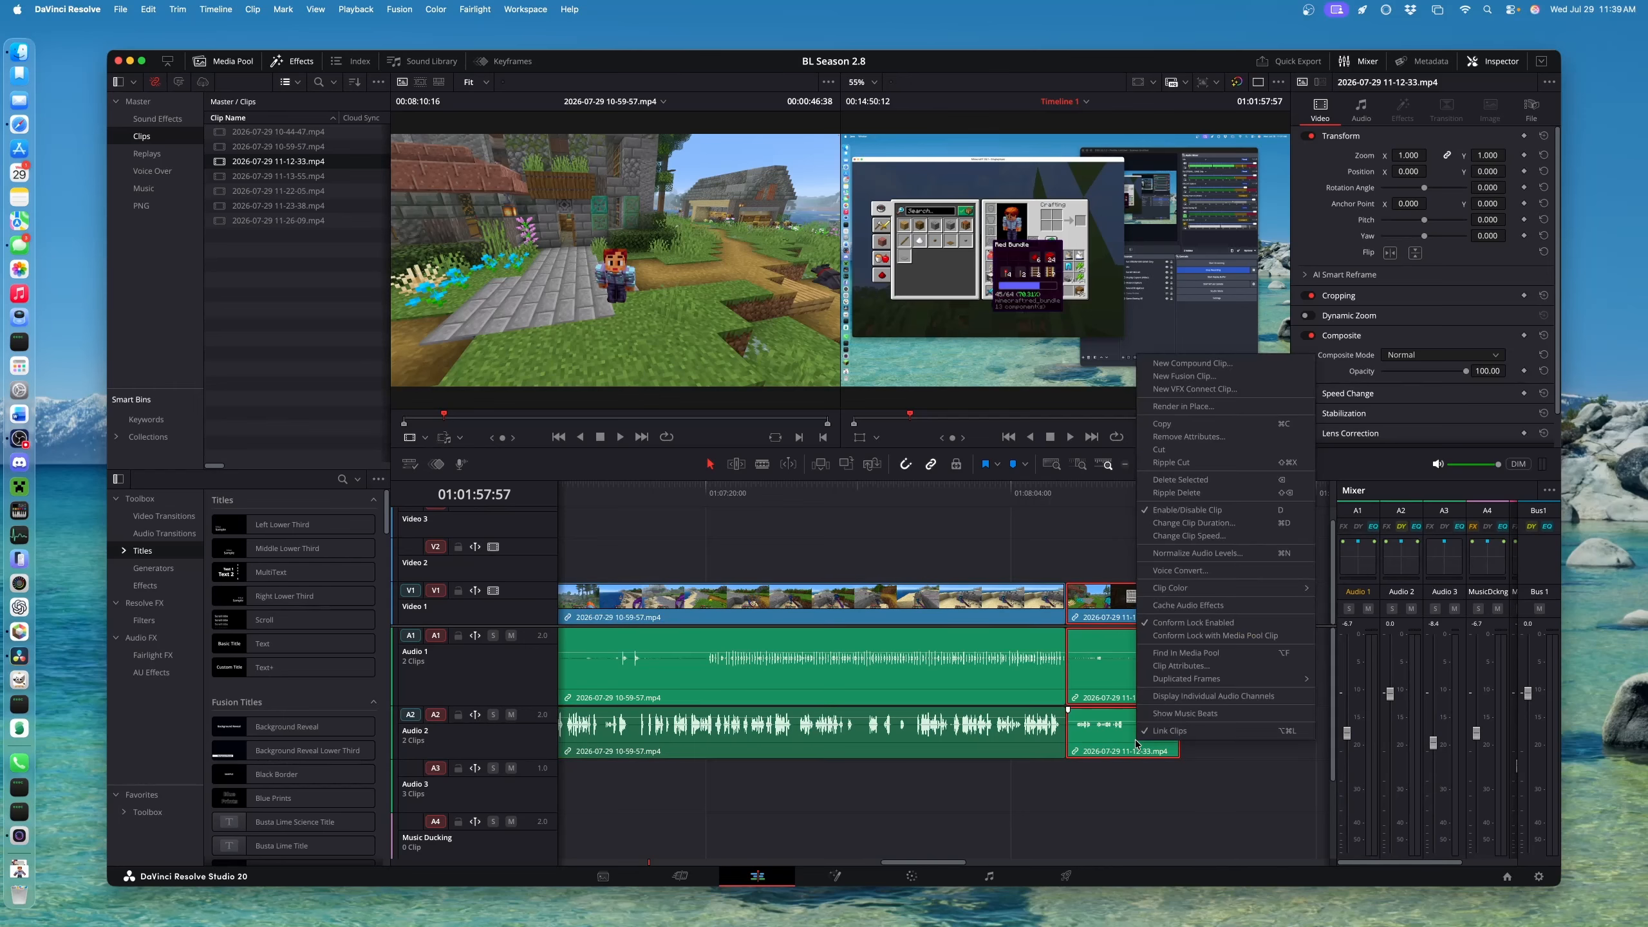
click(1116, 739)
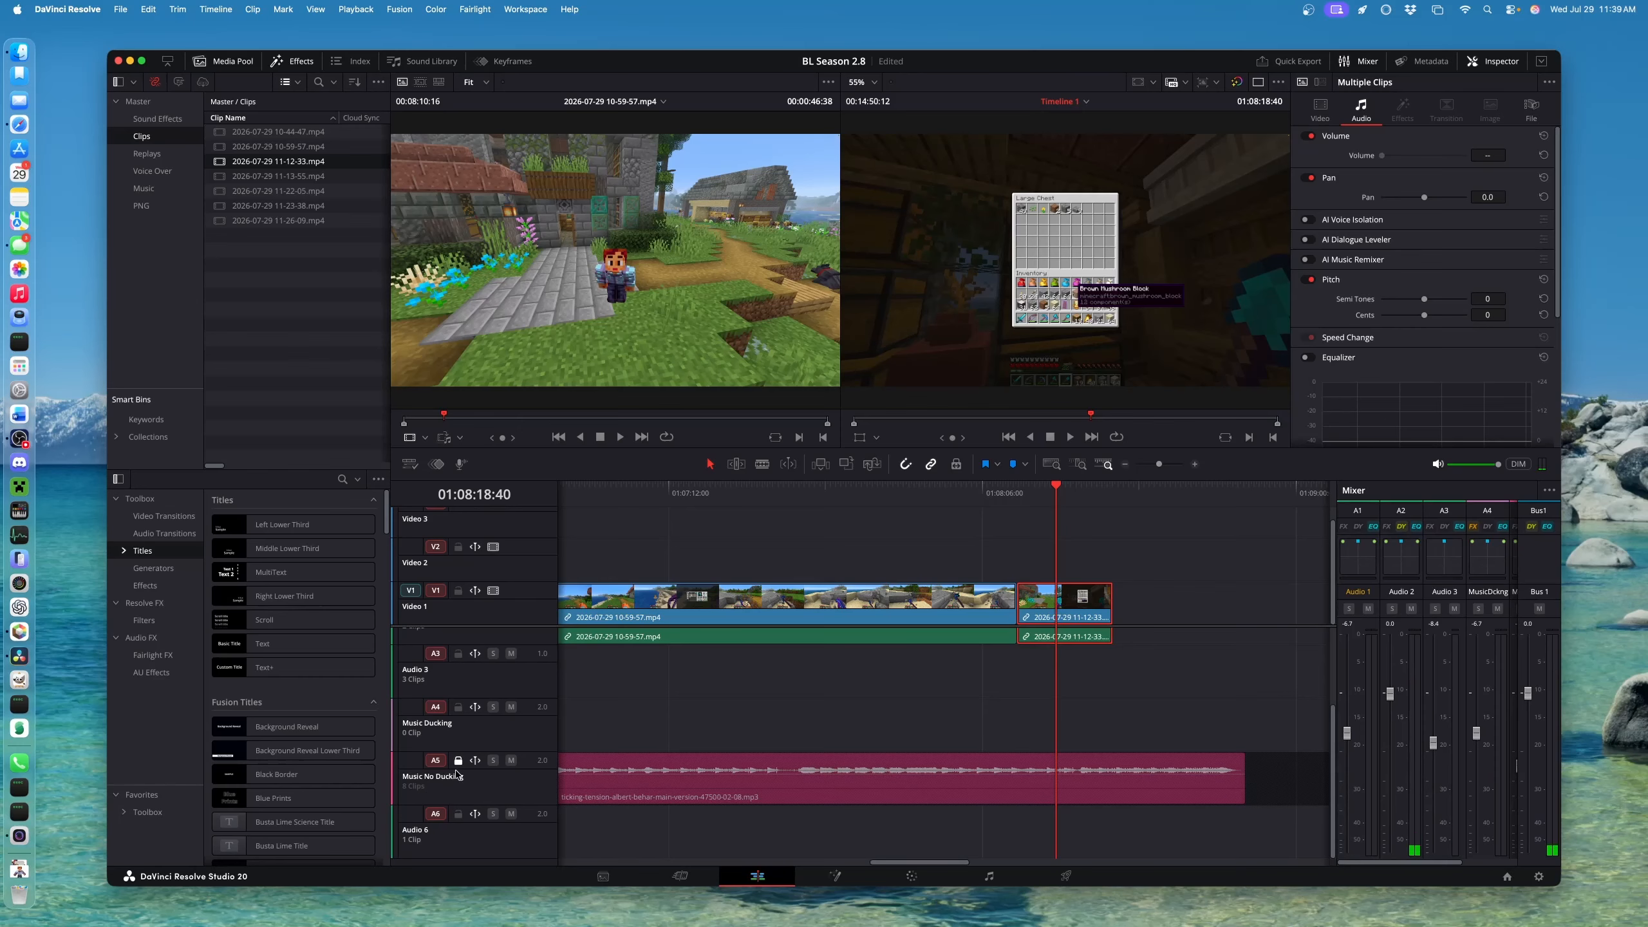
Unlock track A5 and delete its music clips, leaving two
click(457, 761)
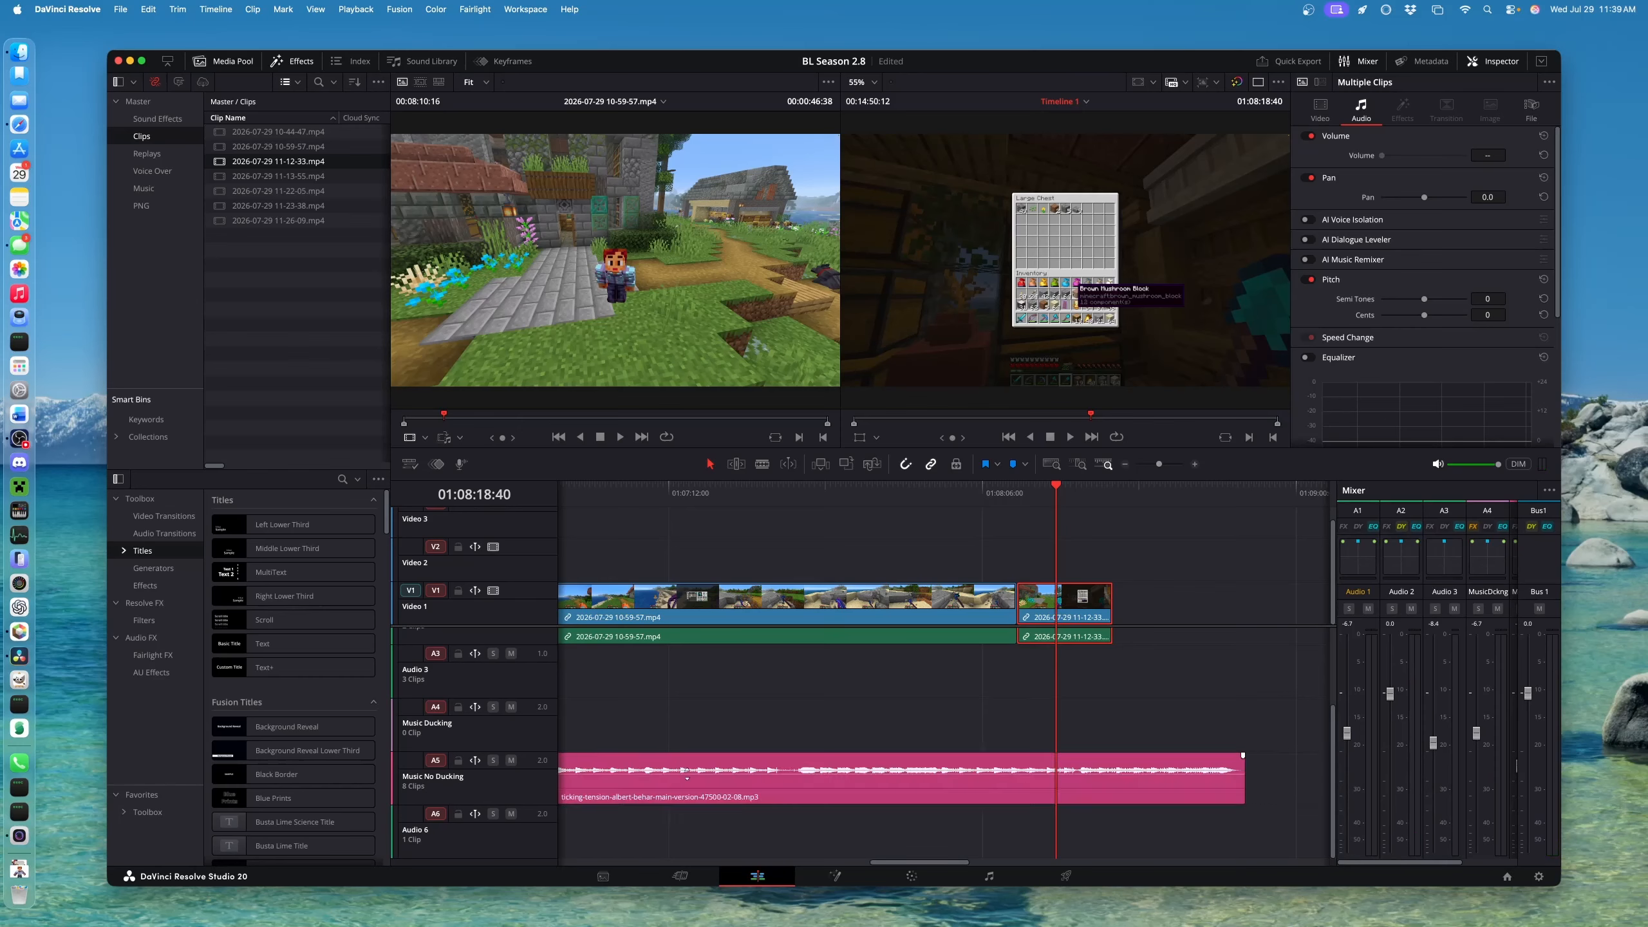
click(700, 800)
key(Delete)
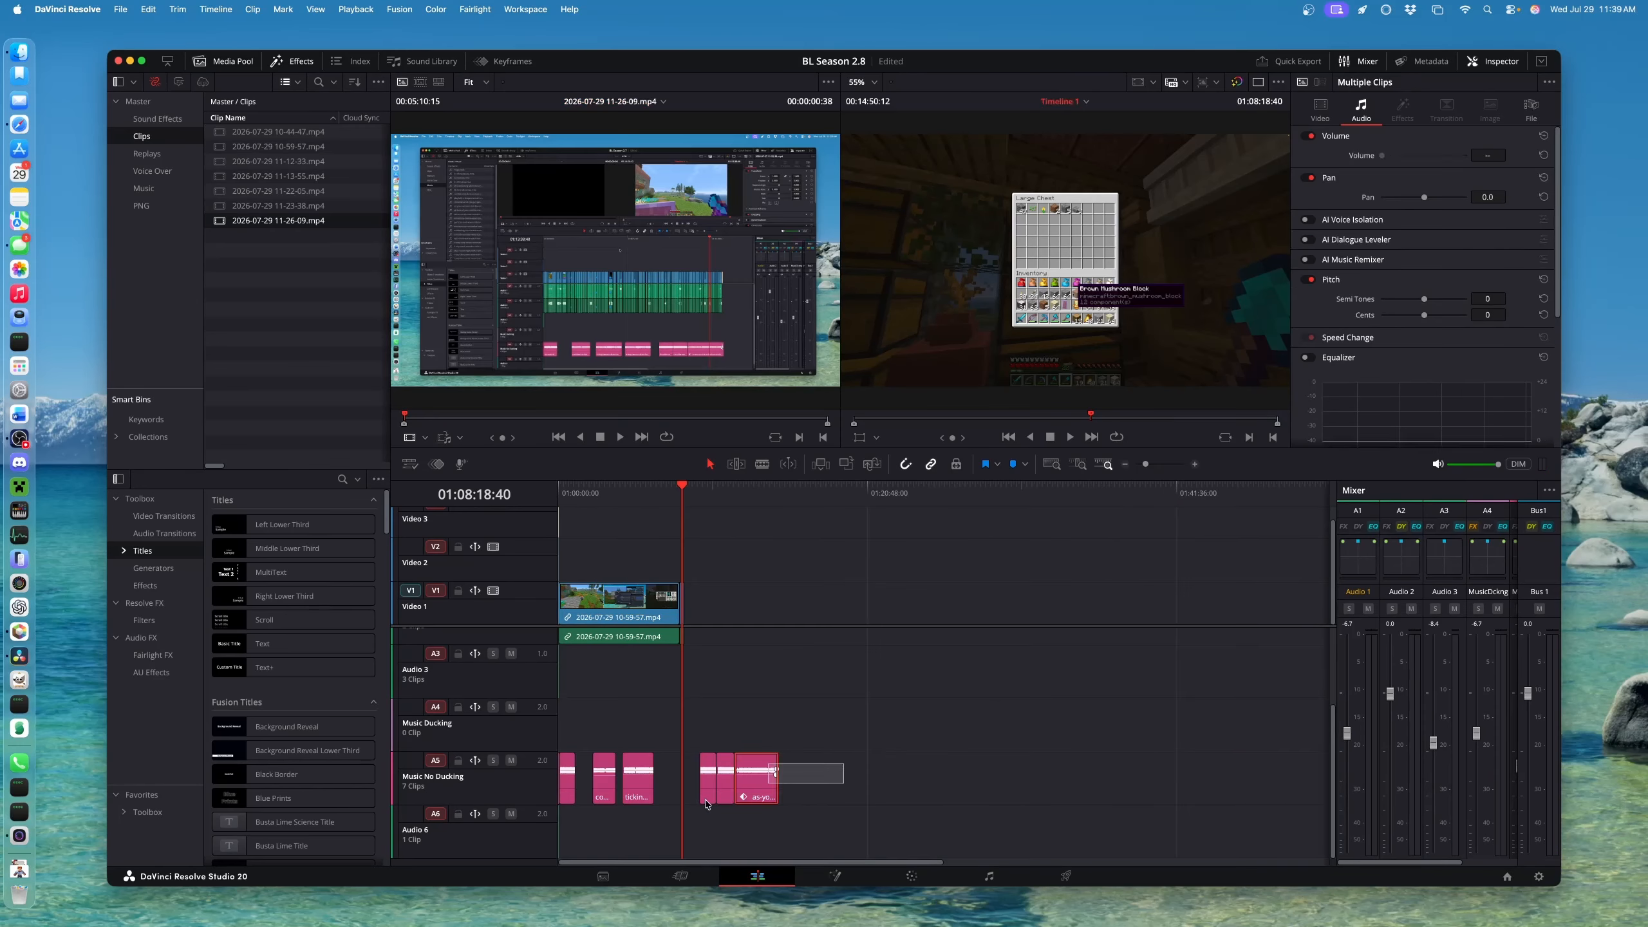
drag(708, 804, 585, 824)
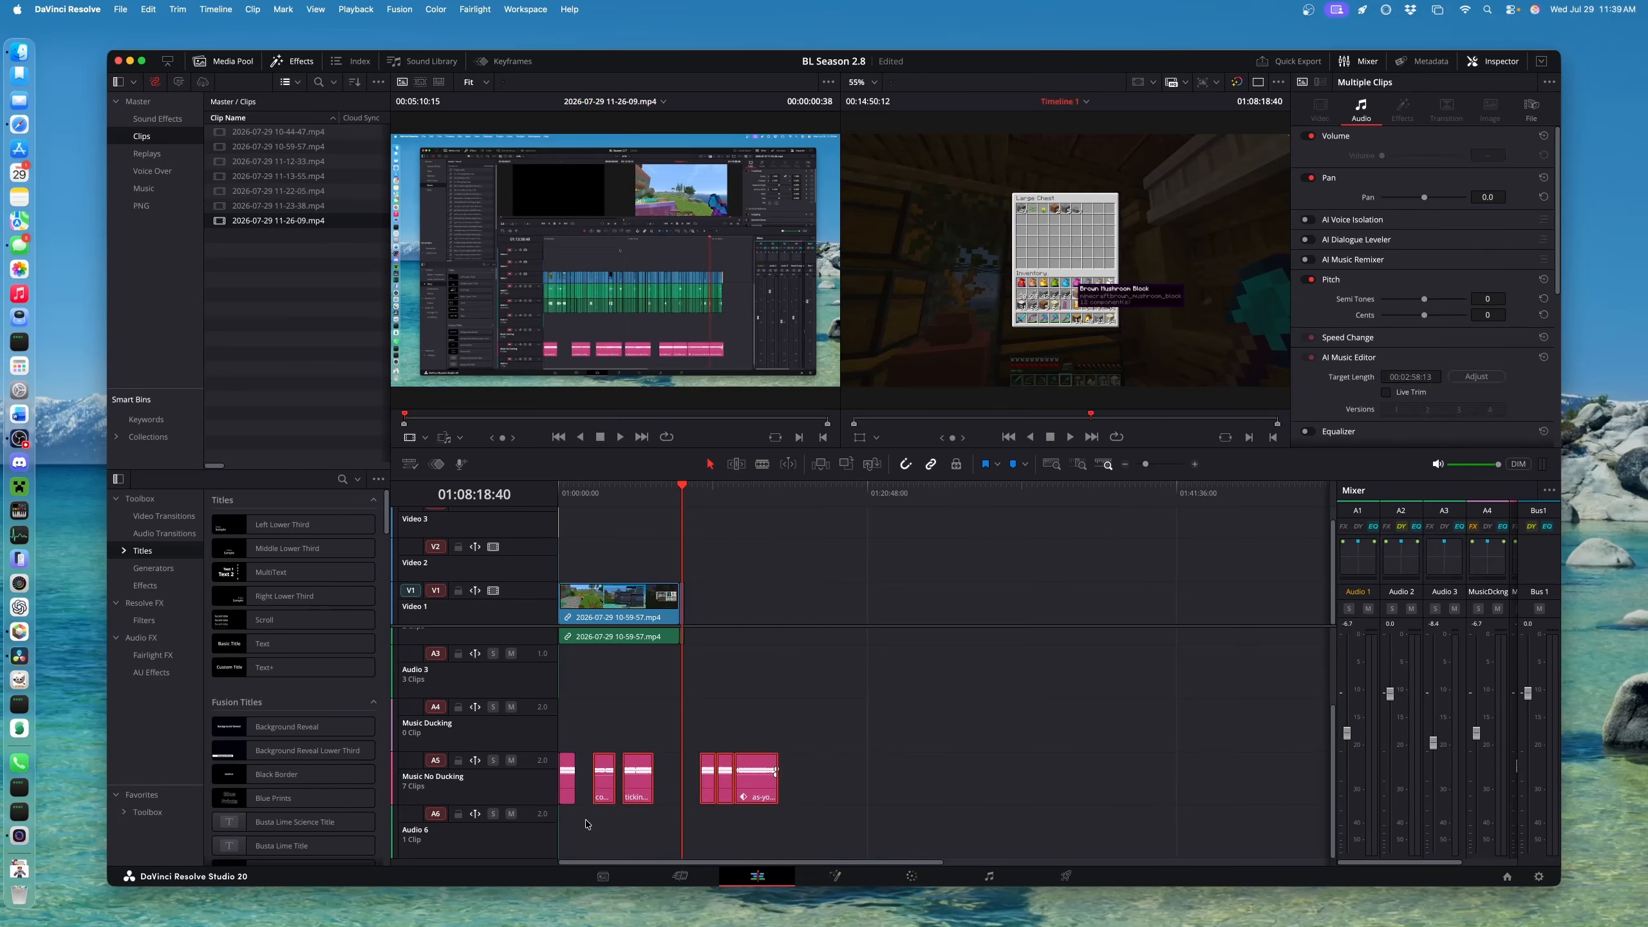
key(Delete)
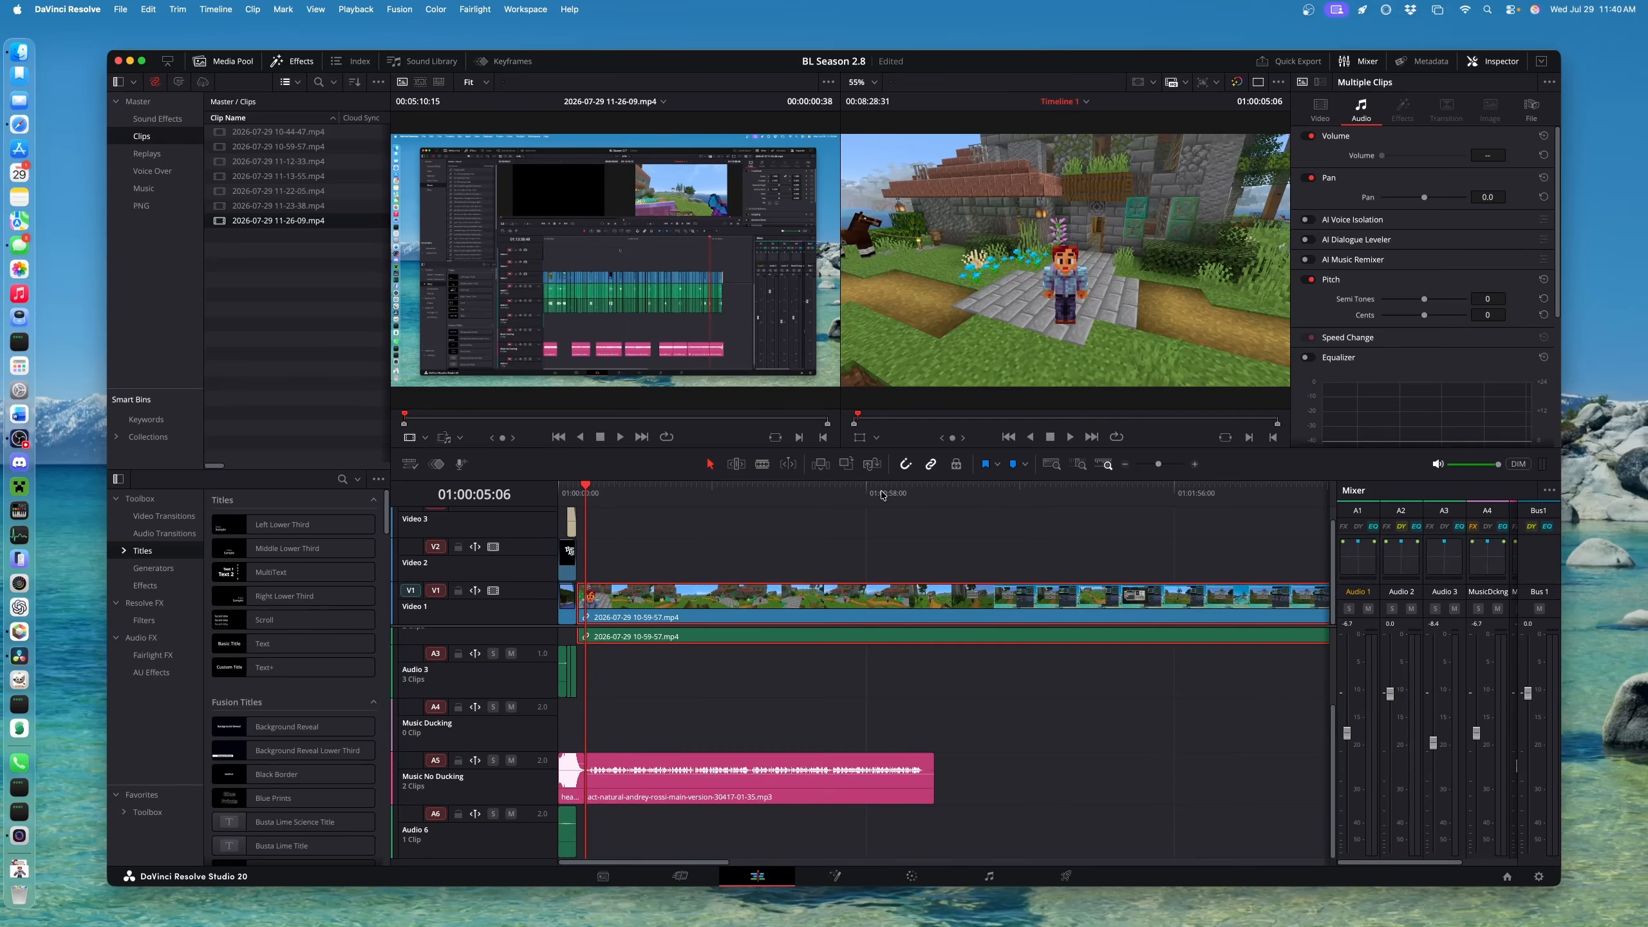
Move the playhead to 01:05:49:19 at the game pause menu and zoom in
click(881, 492)
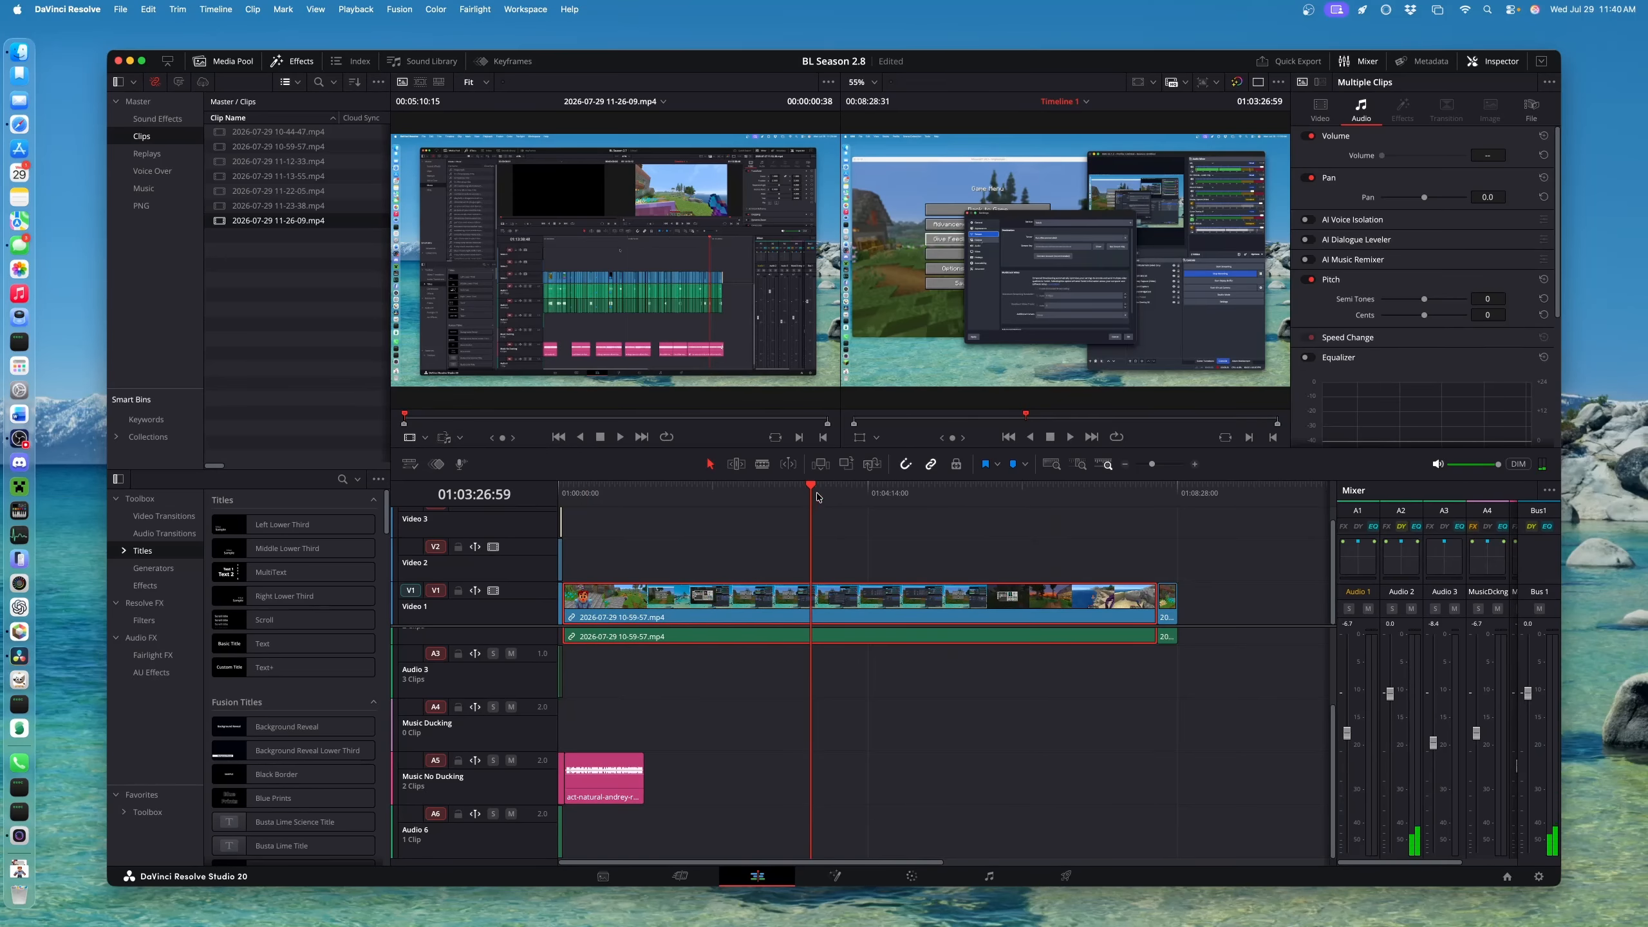
drag(813, 492, 1002, 505)
key(shift+z)
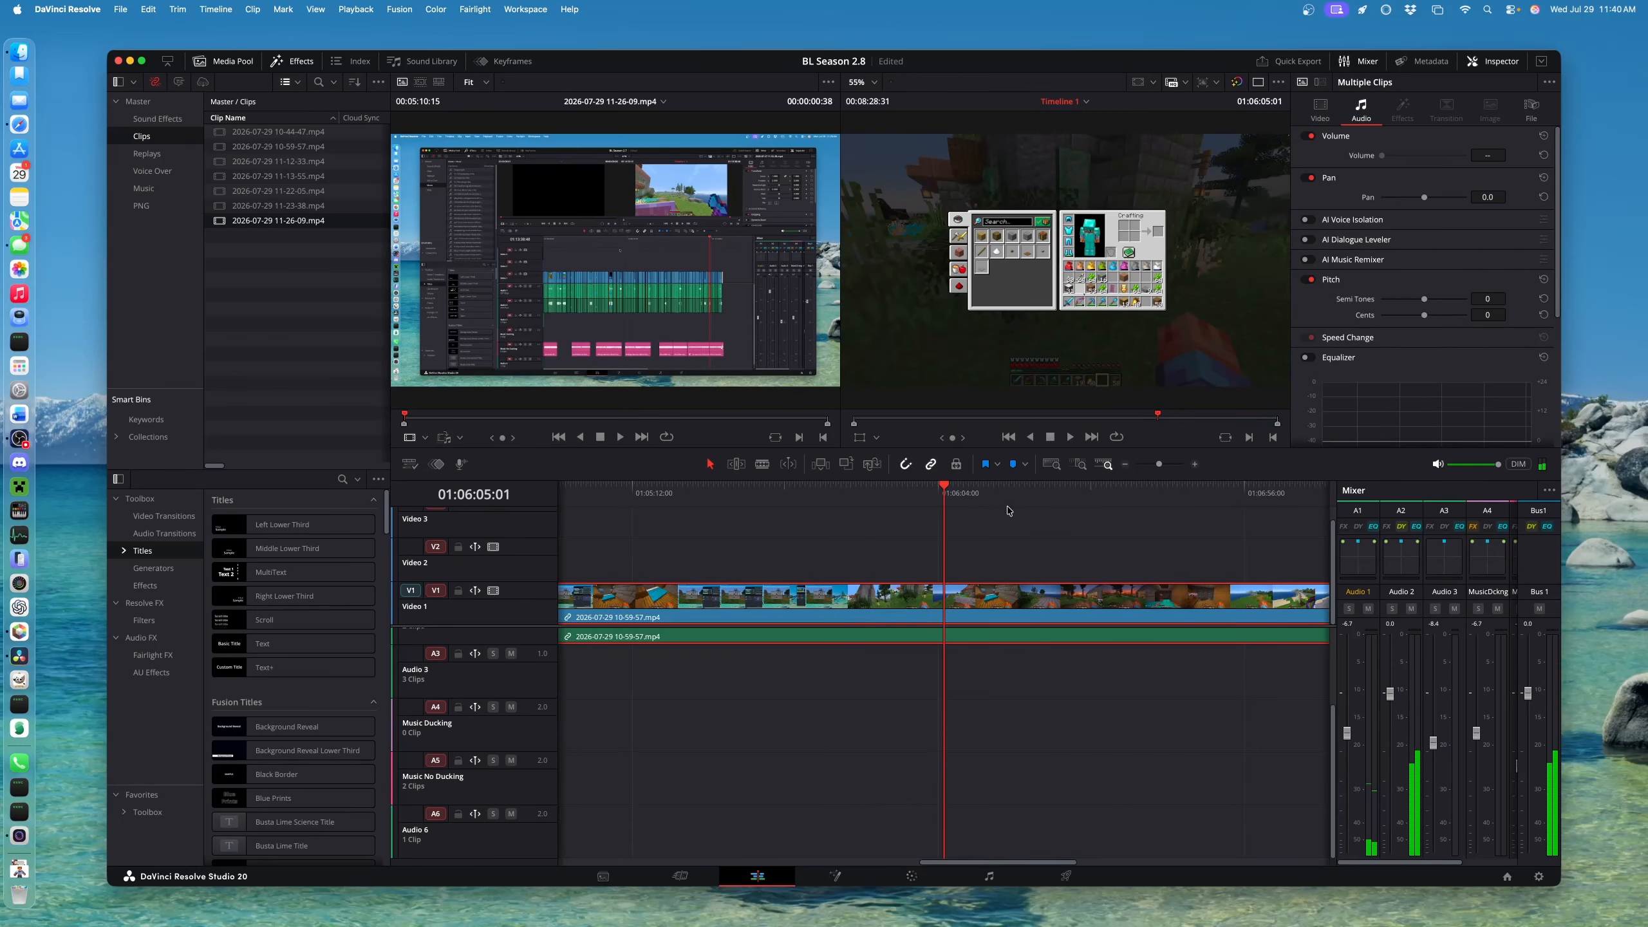
click(851, 510)
key(super+equal)
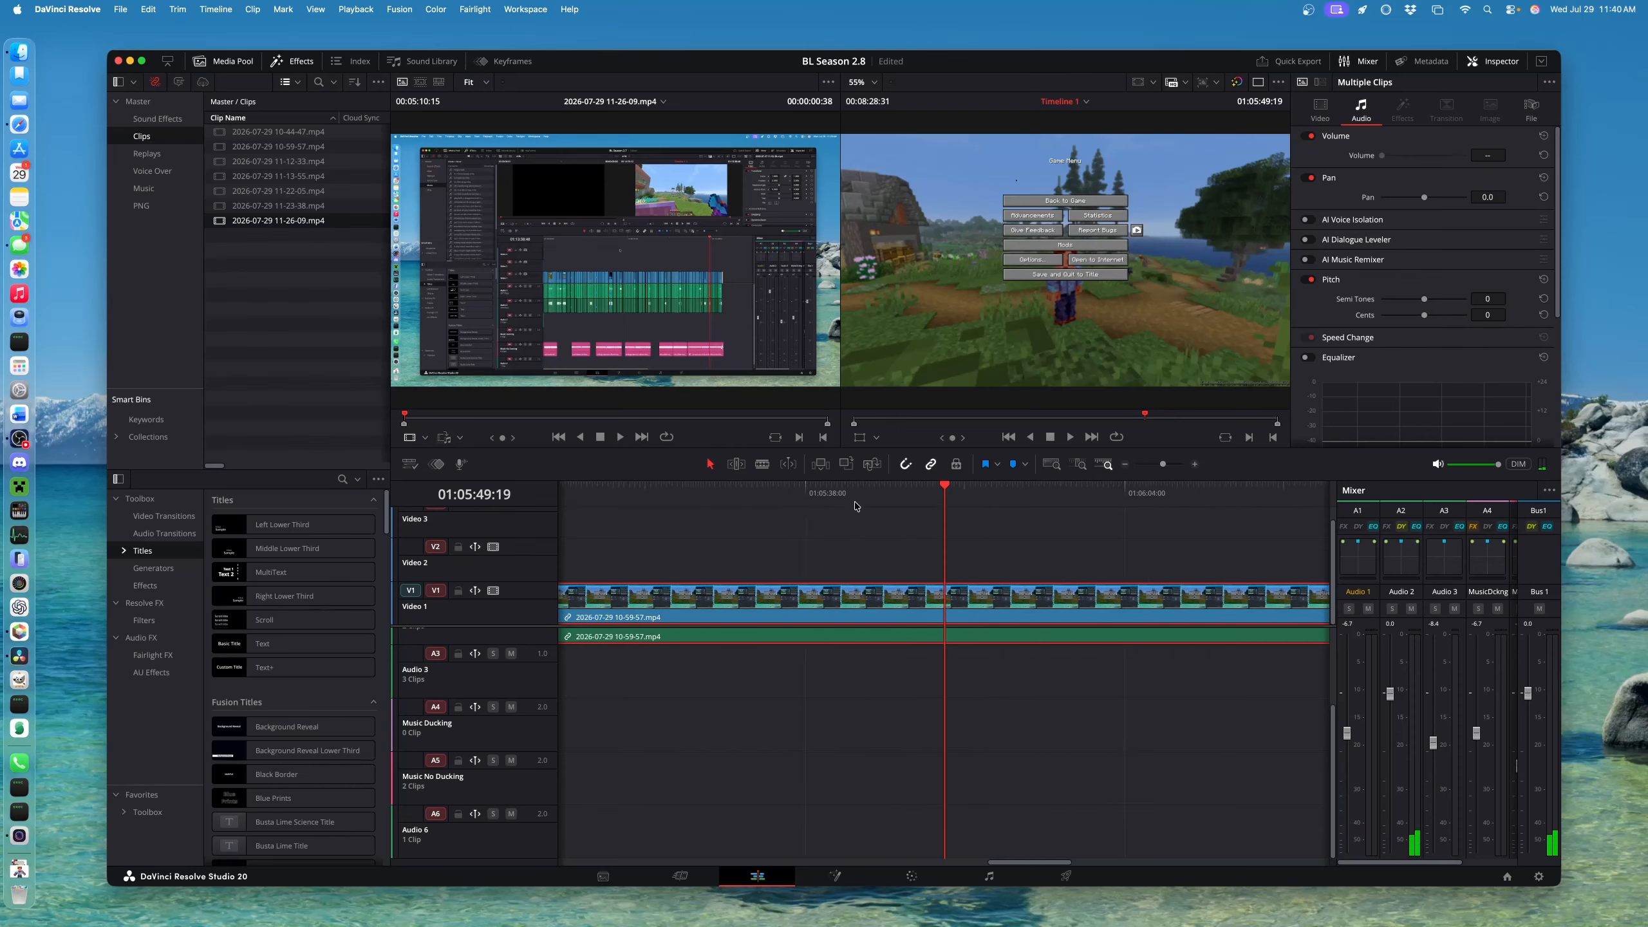
scroll(803, 715, up, 3)
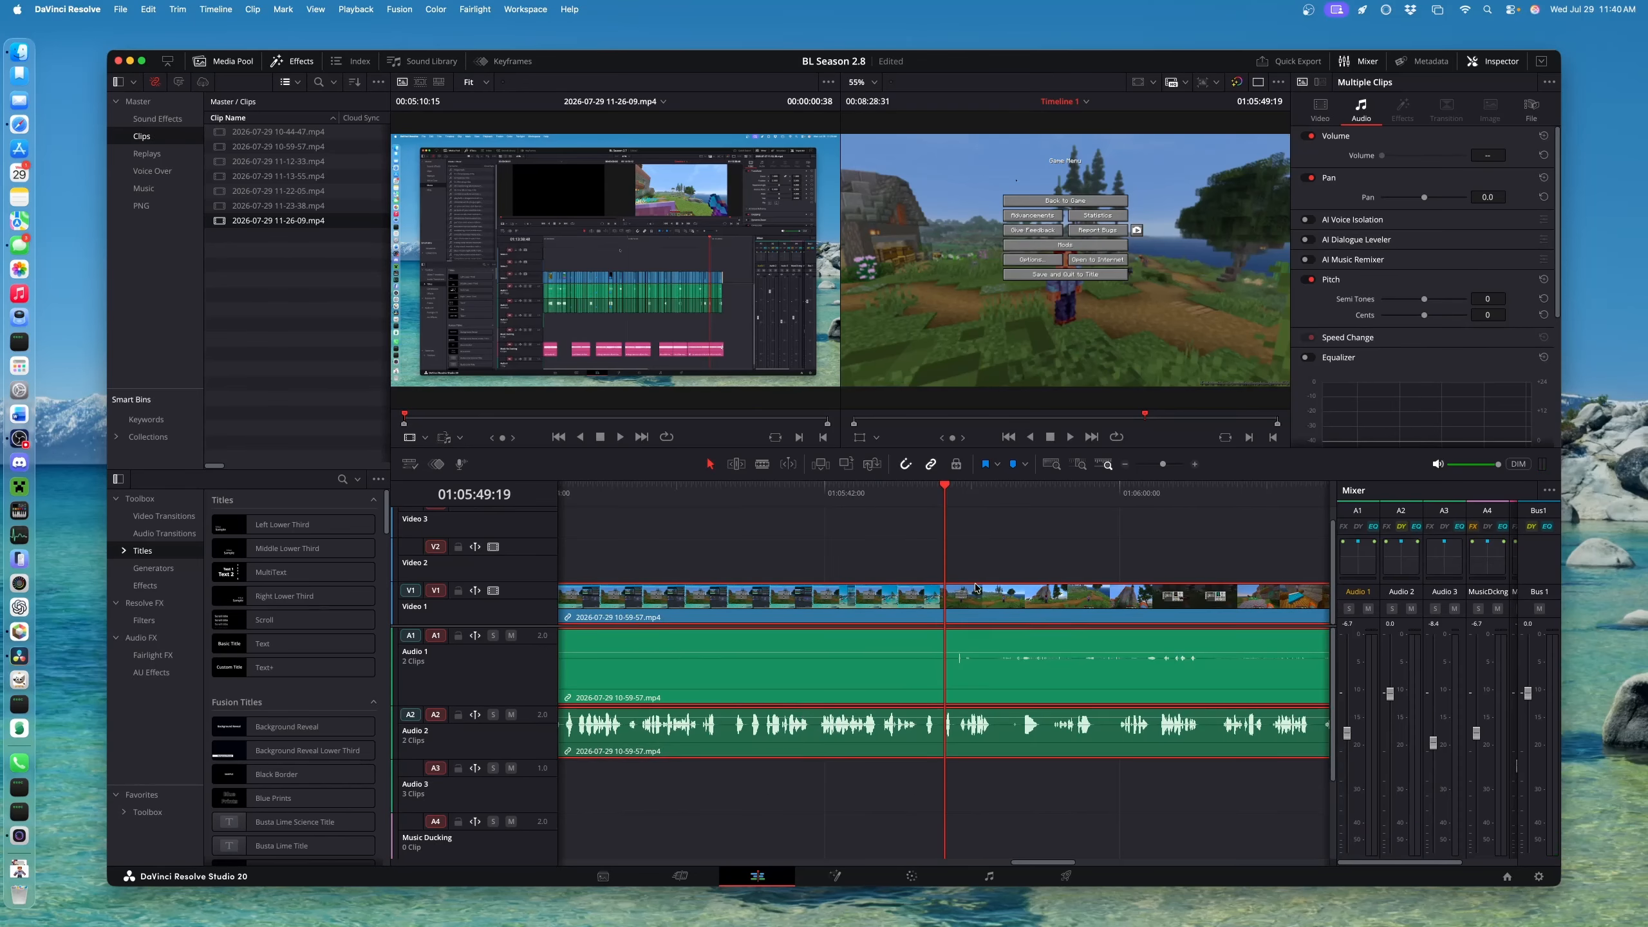
Split the 10-59-57 clip at 01:05:52:21 and ripple-delete the footage up to about 01:06:02
key(space)
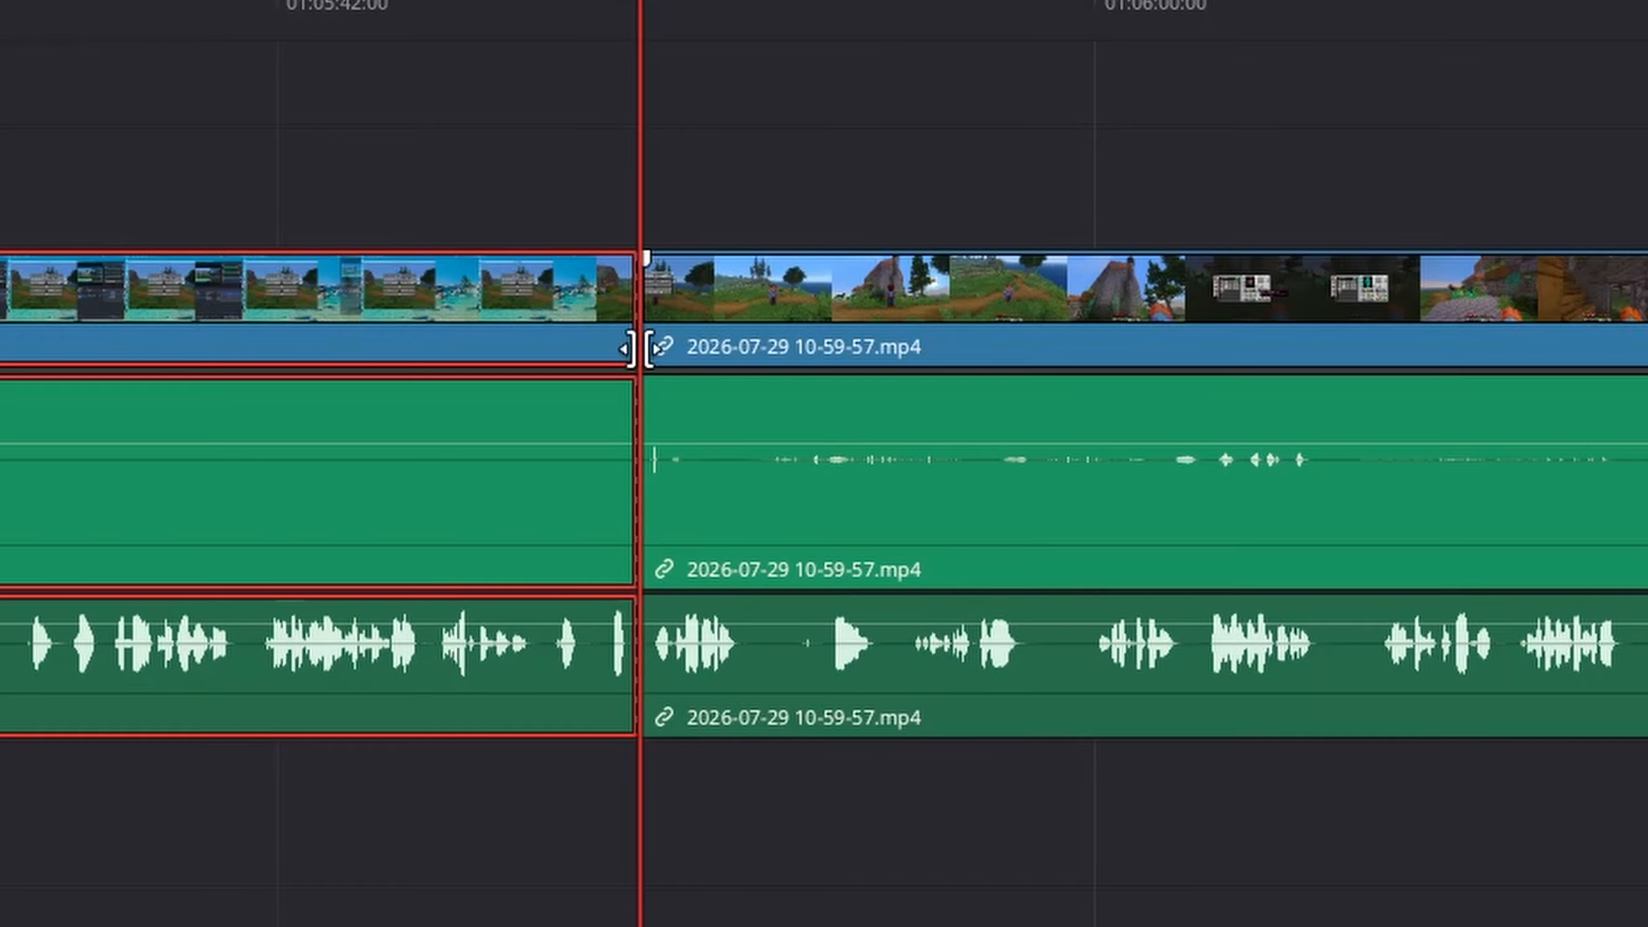
click(725, 301)
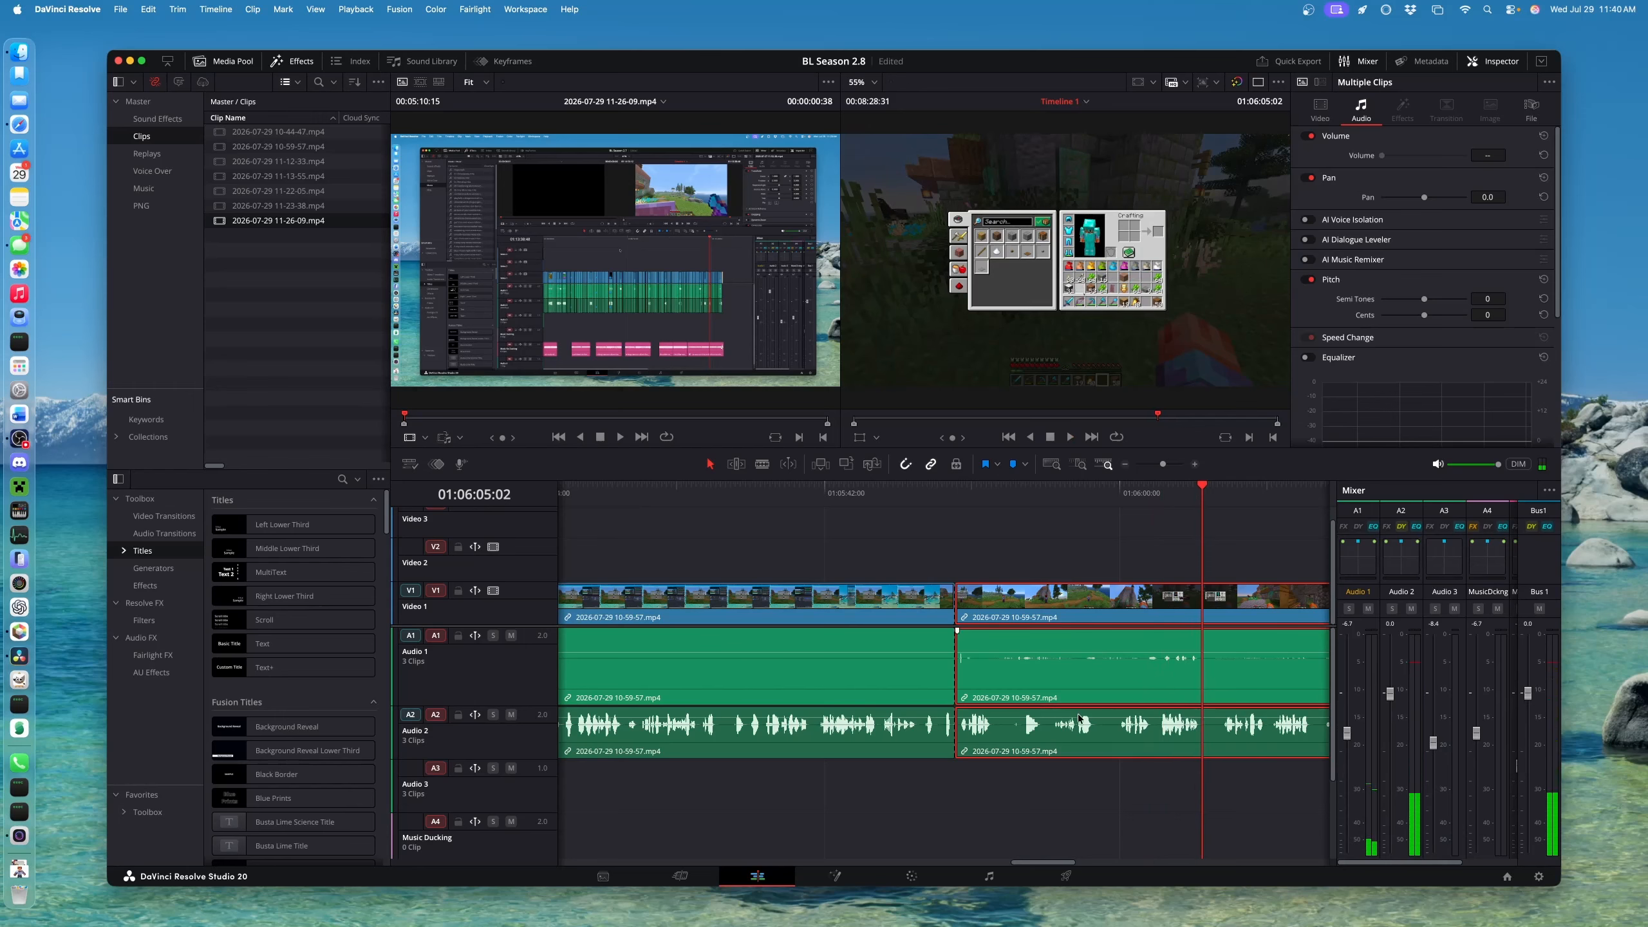
click(971, 493)
key(space)
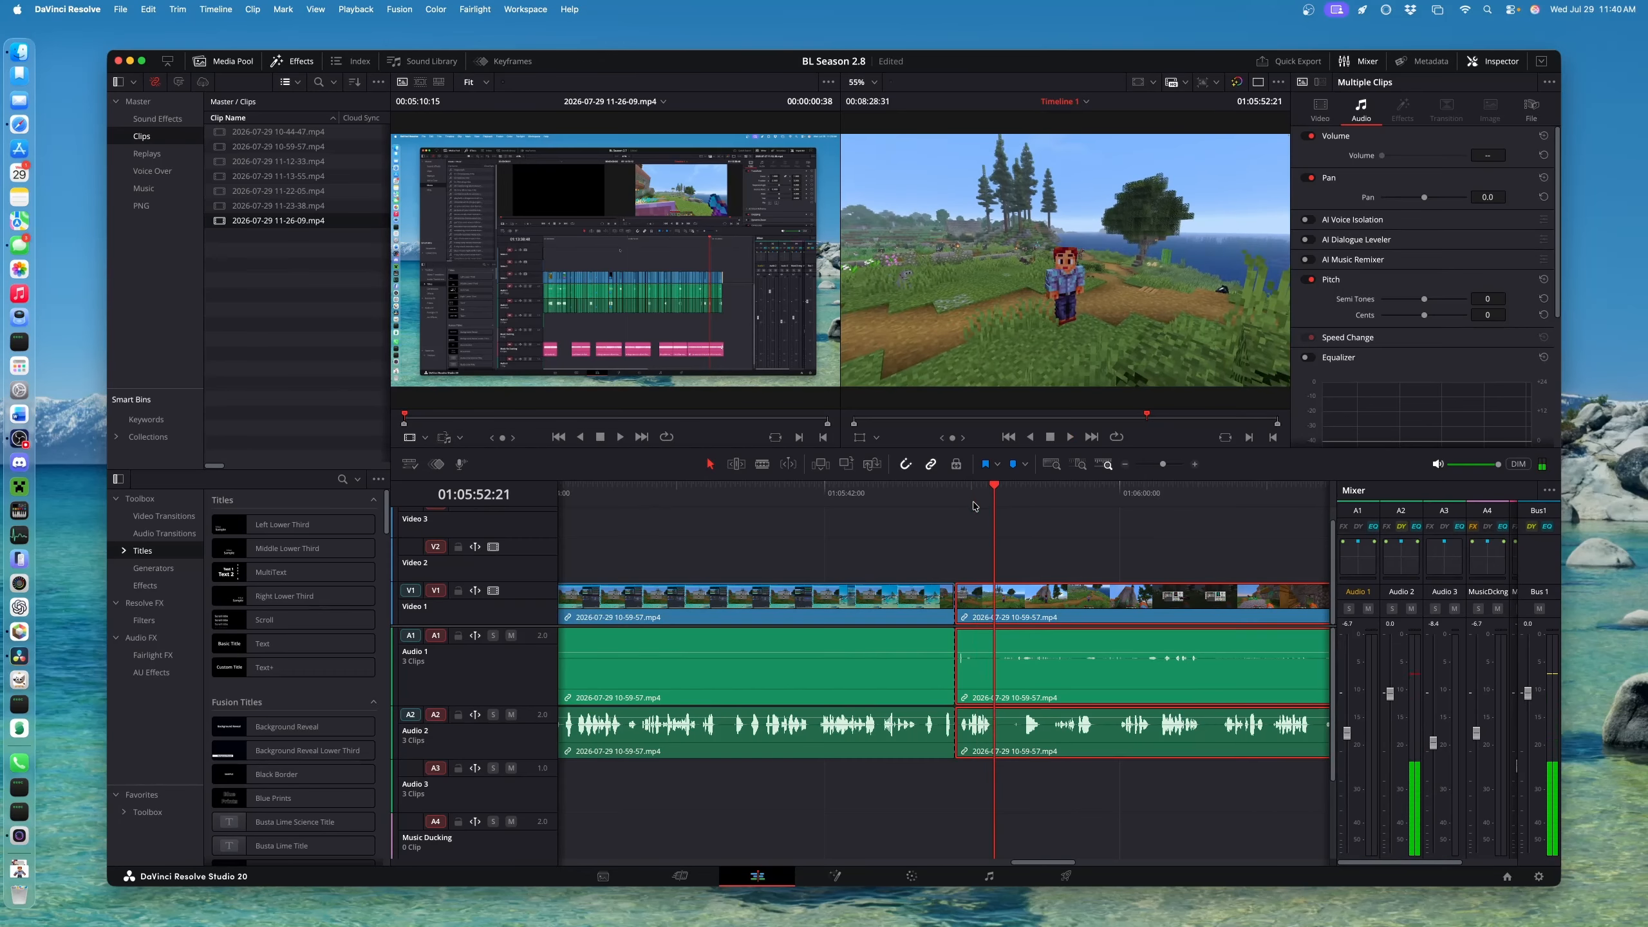
key(super+b)
drag(1073, 490, 1158, 512)
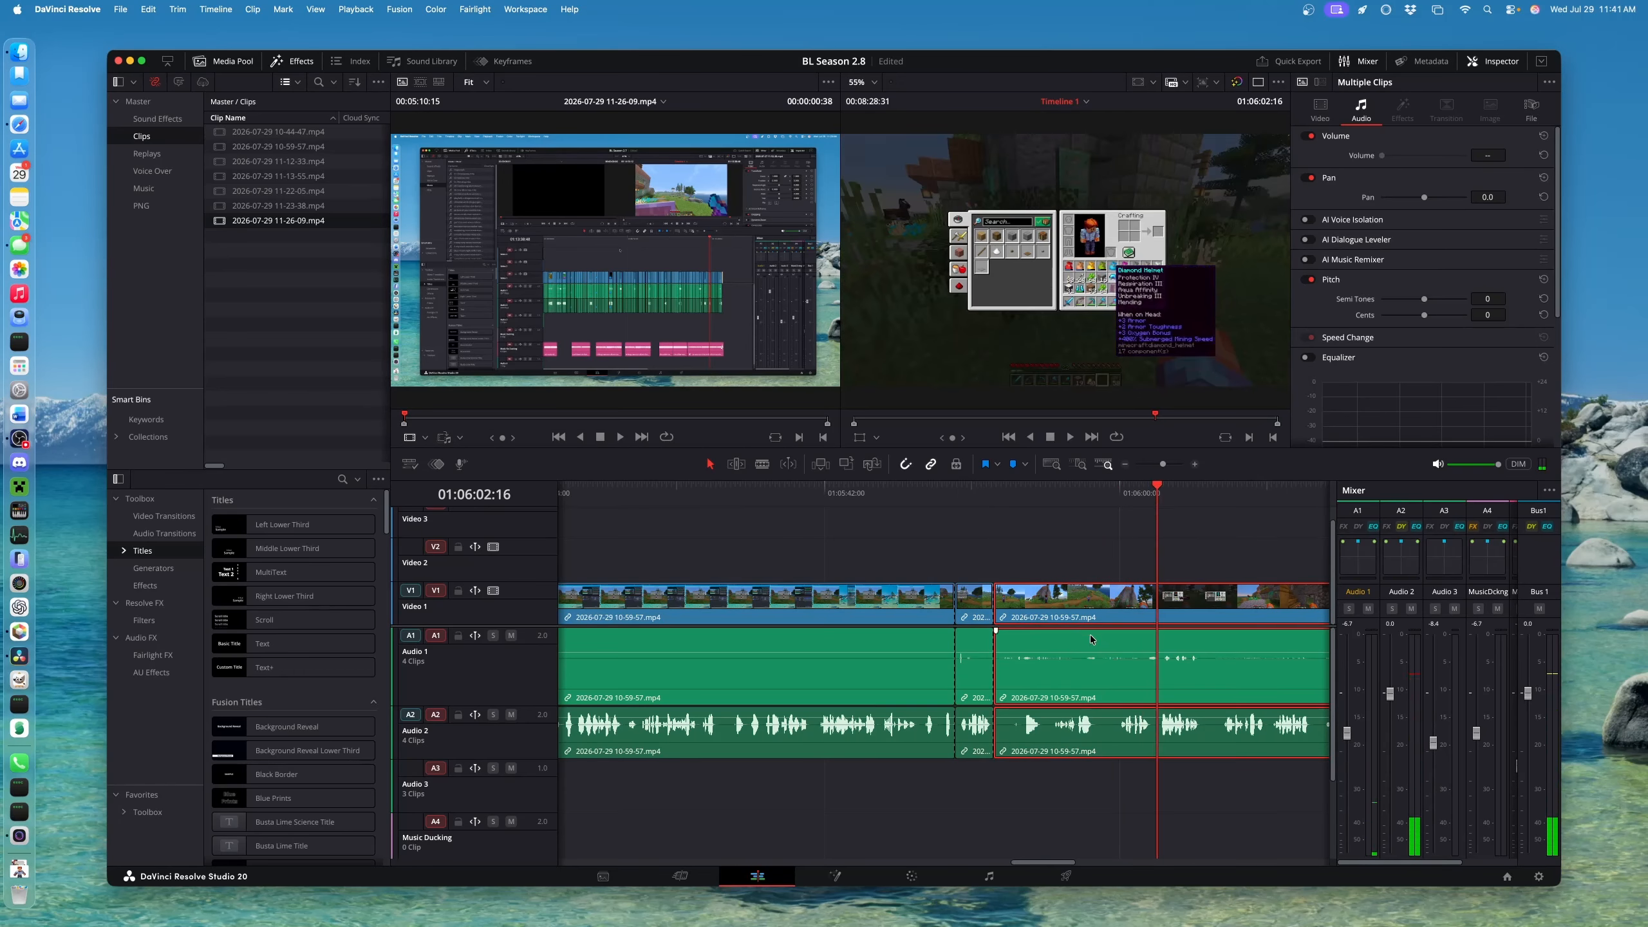
key(super+shift+[)
Split the gameplay clip at 01:05:55:10
click(963, 493)
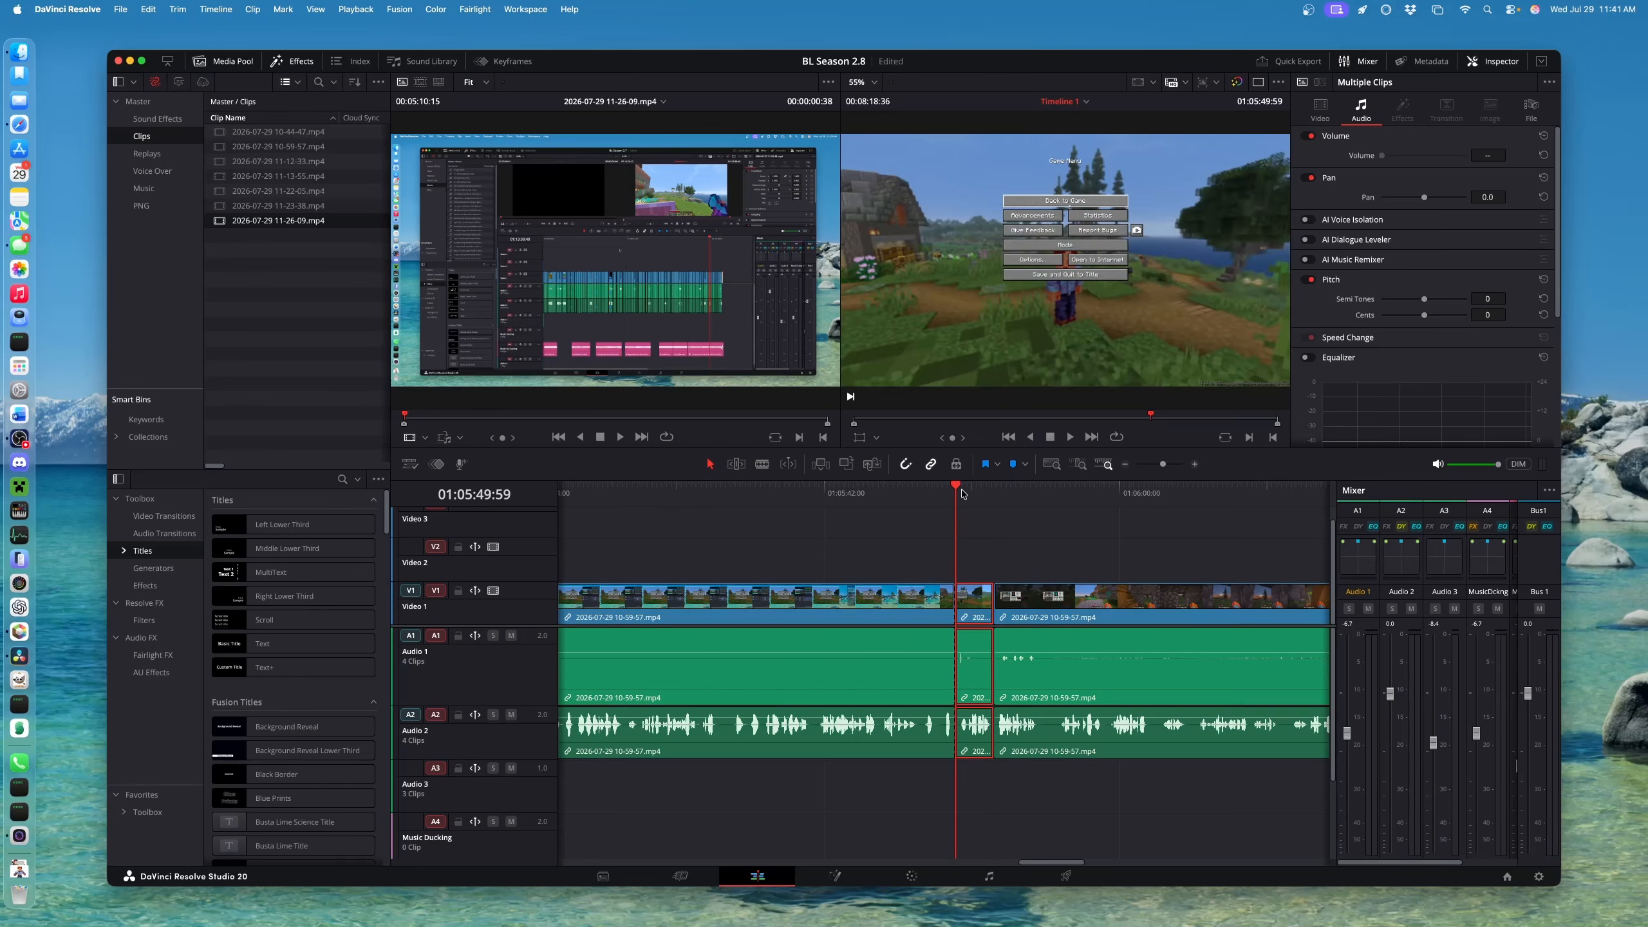
key(space)
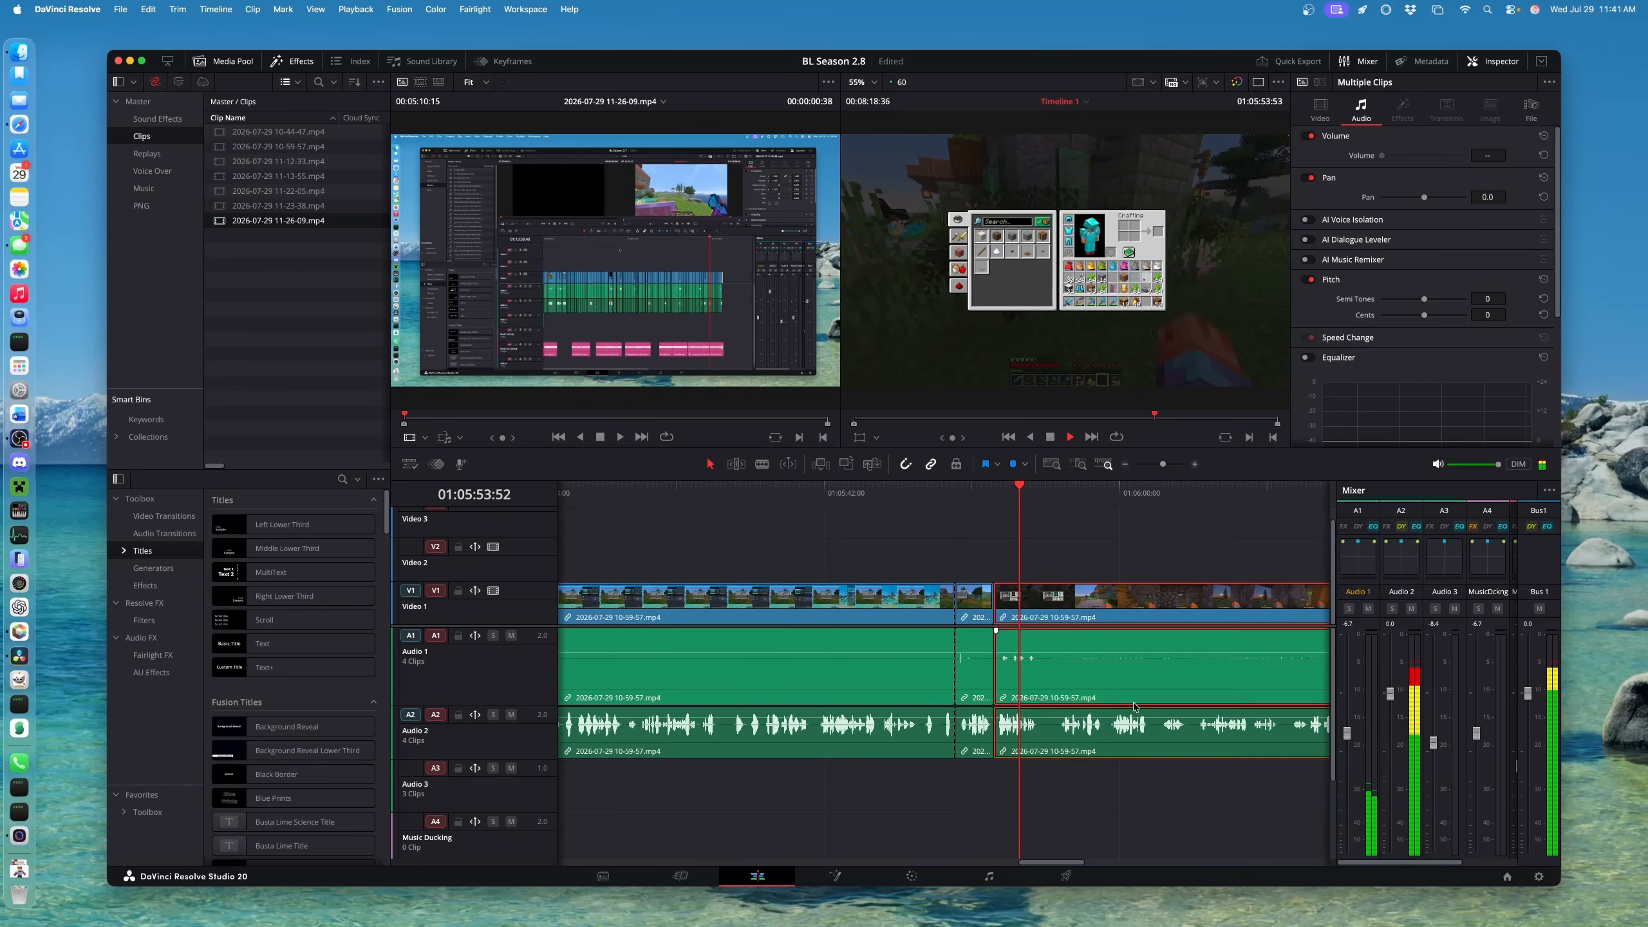
key(space)
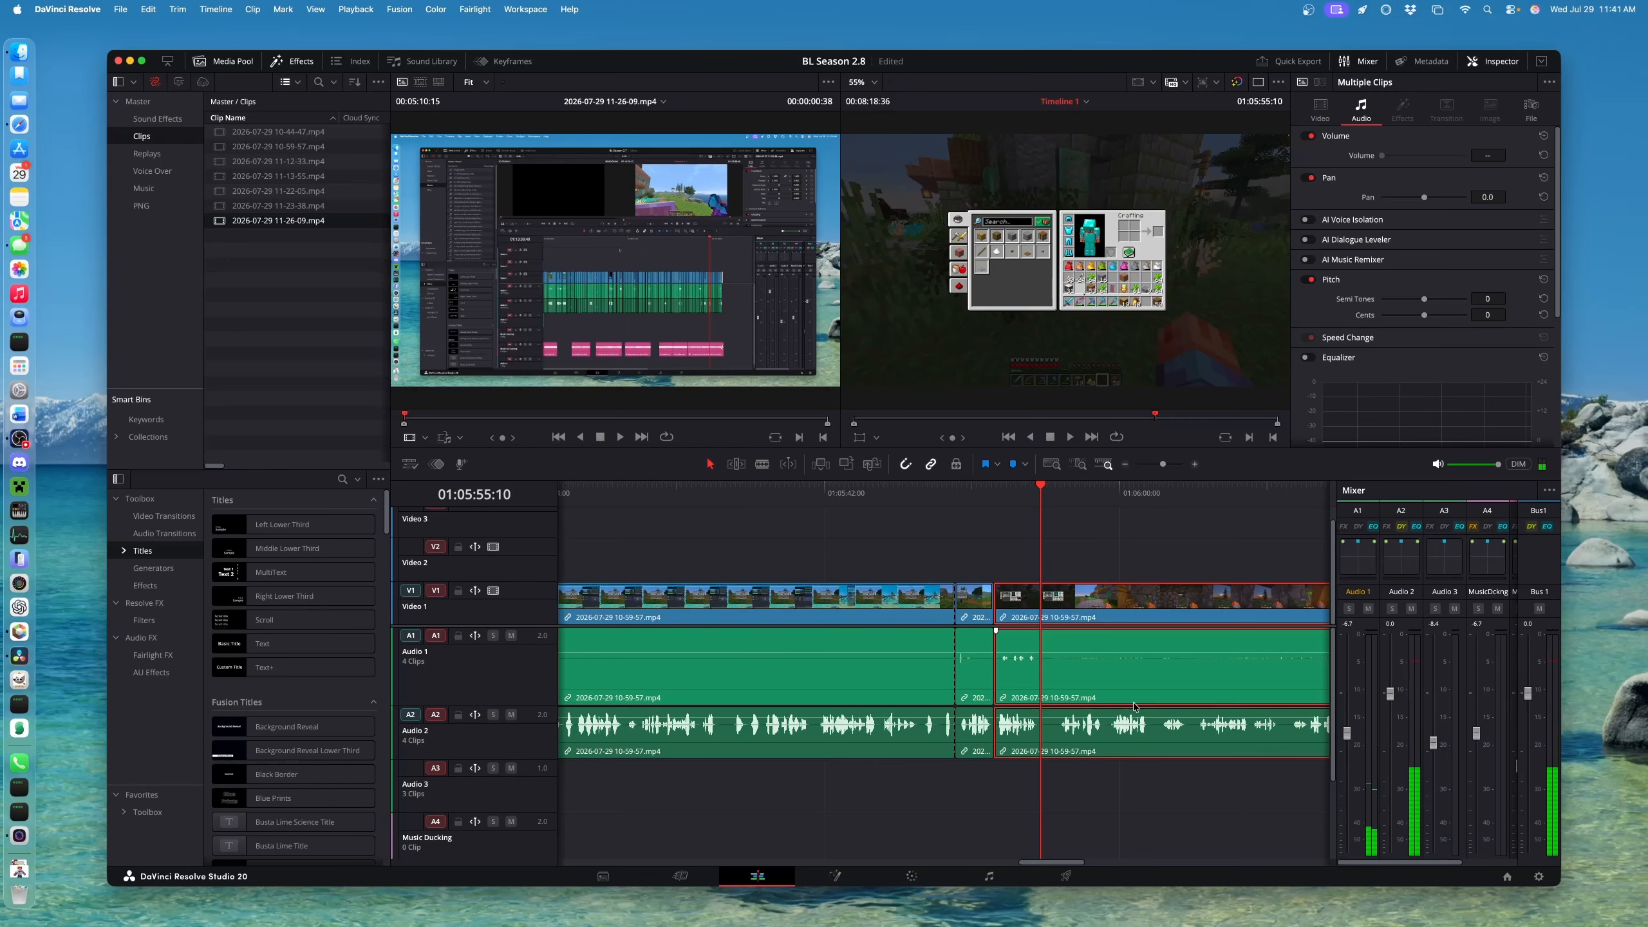
key(super+b)
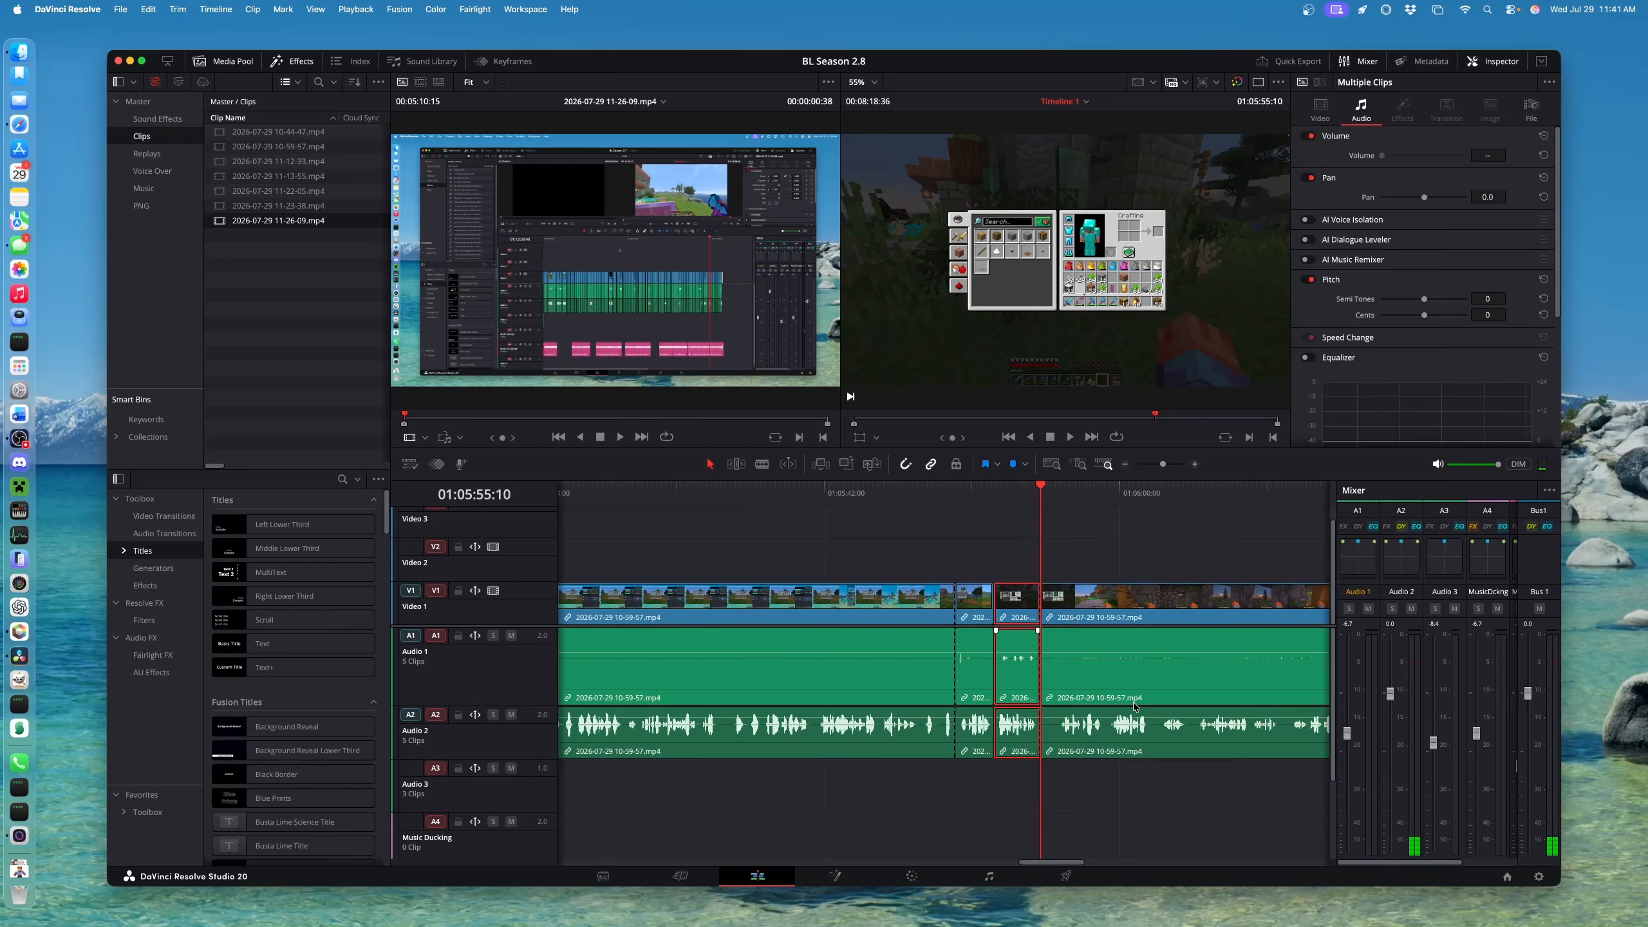
Ripple-trim the following clip's start to 01:05:56:06
click(1151, 711)
key(space)
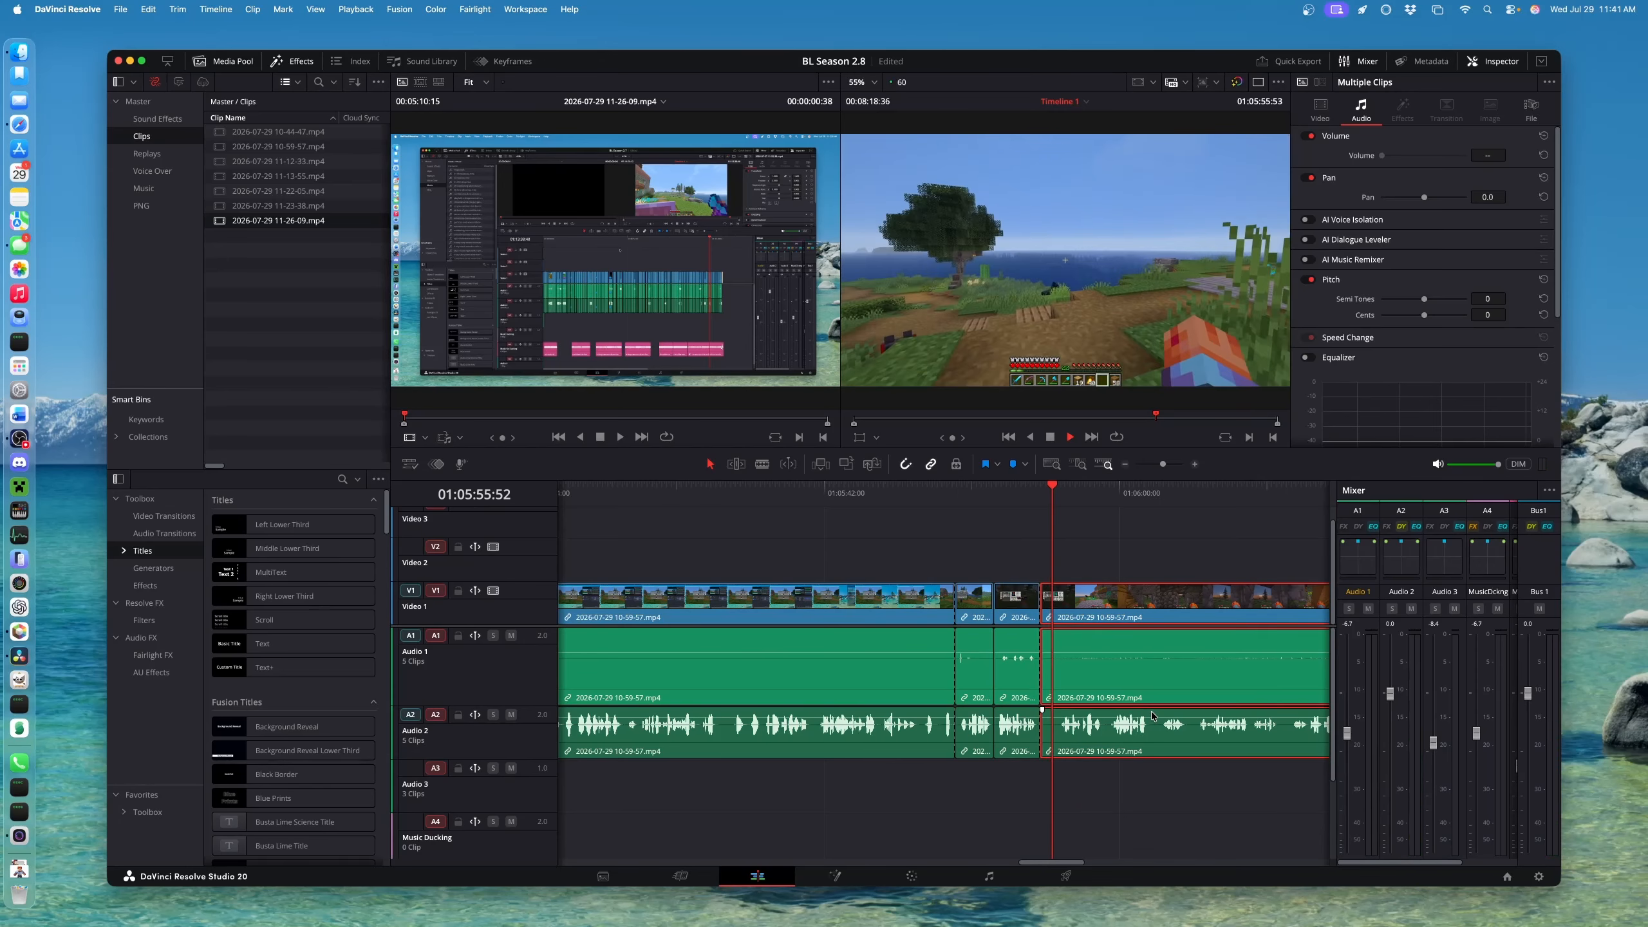
key(space)
click(1054, 492)
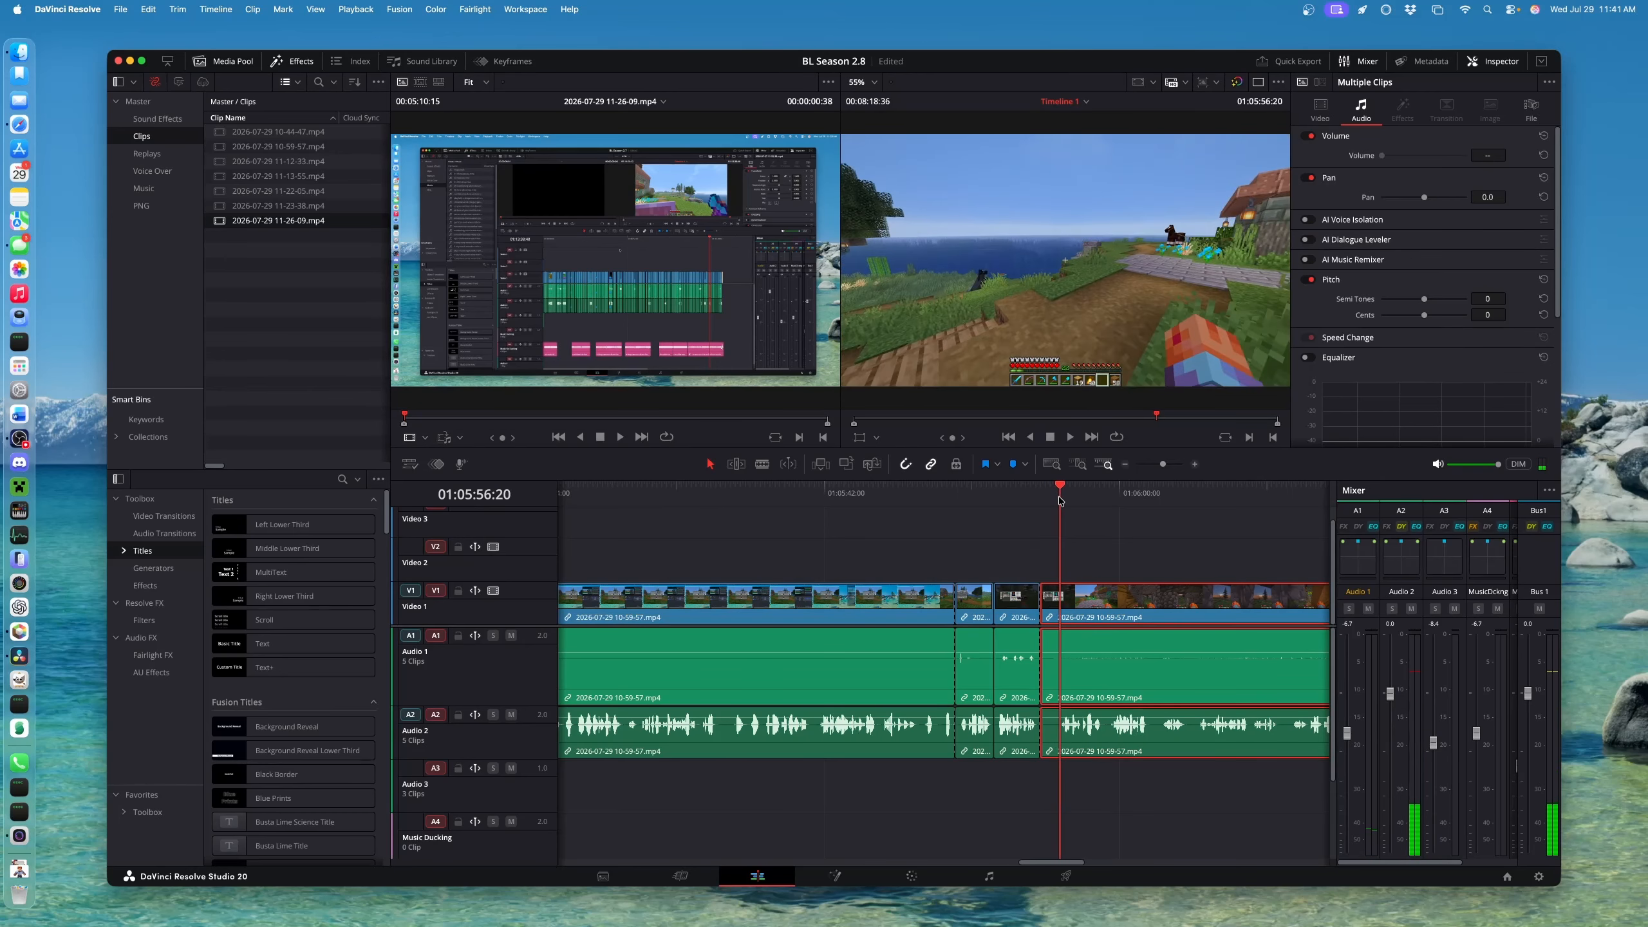
key(super+shift+bracketleft)
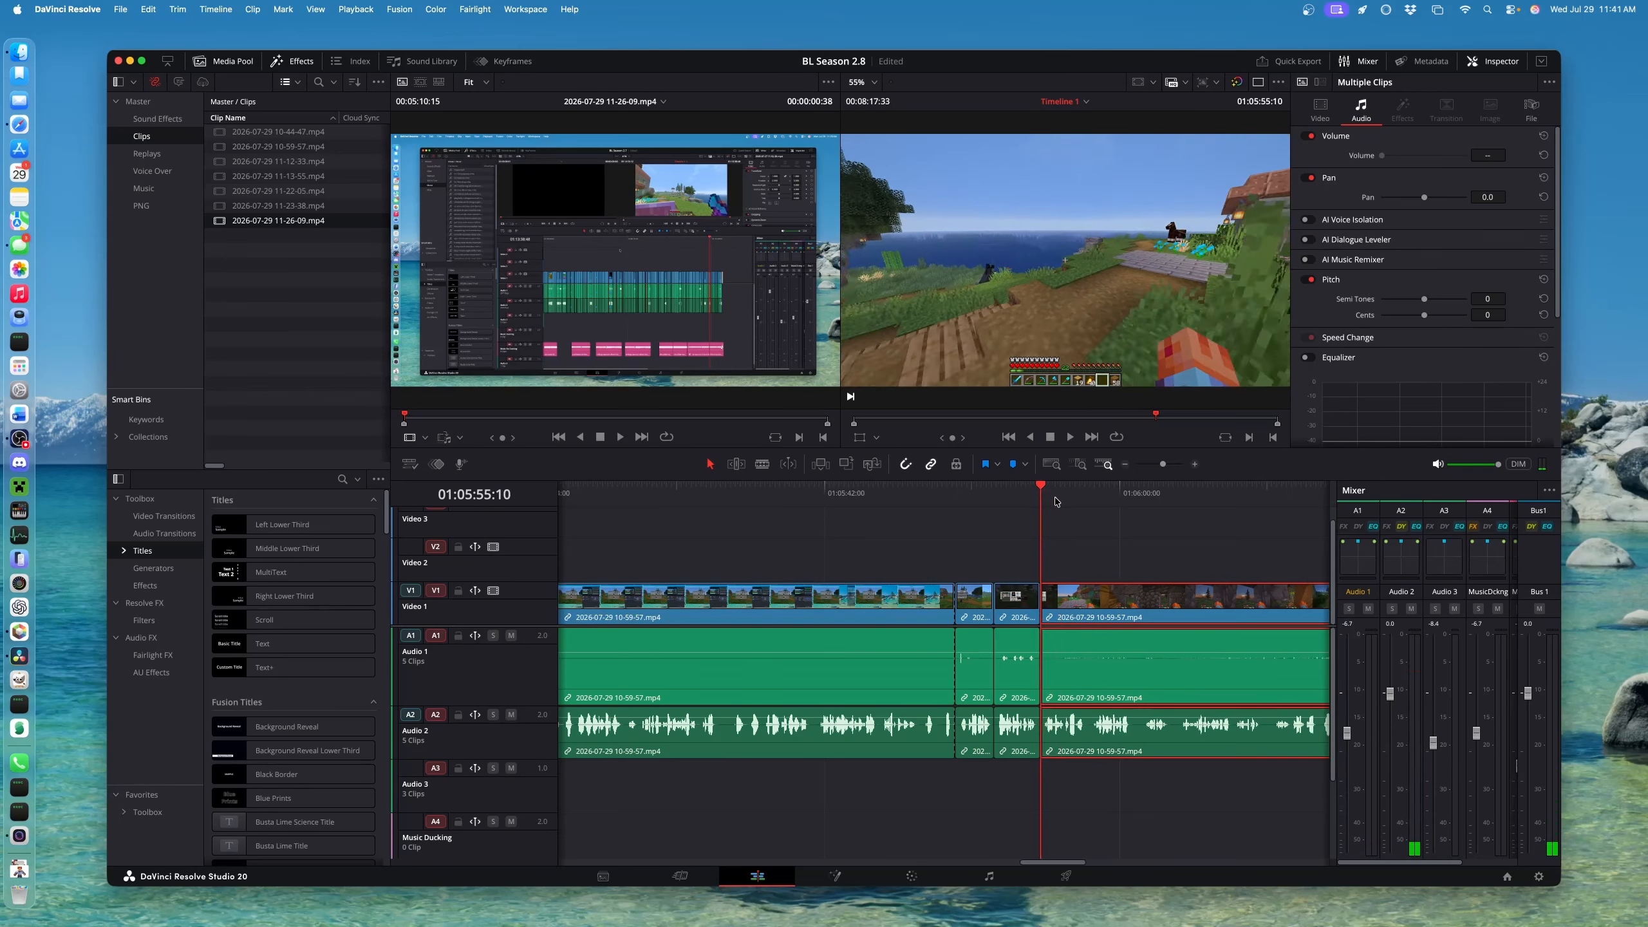
Play back the tightened section around 01:05:55 to check the edit
click(1013, 490)
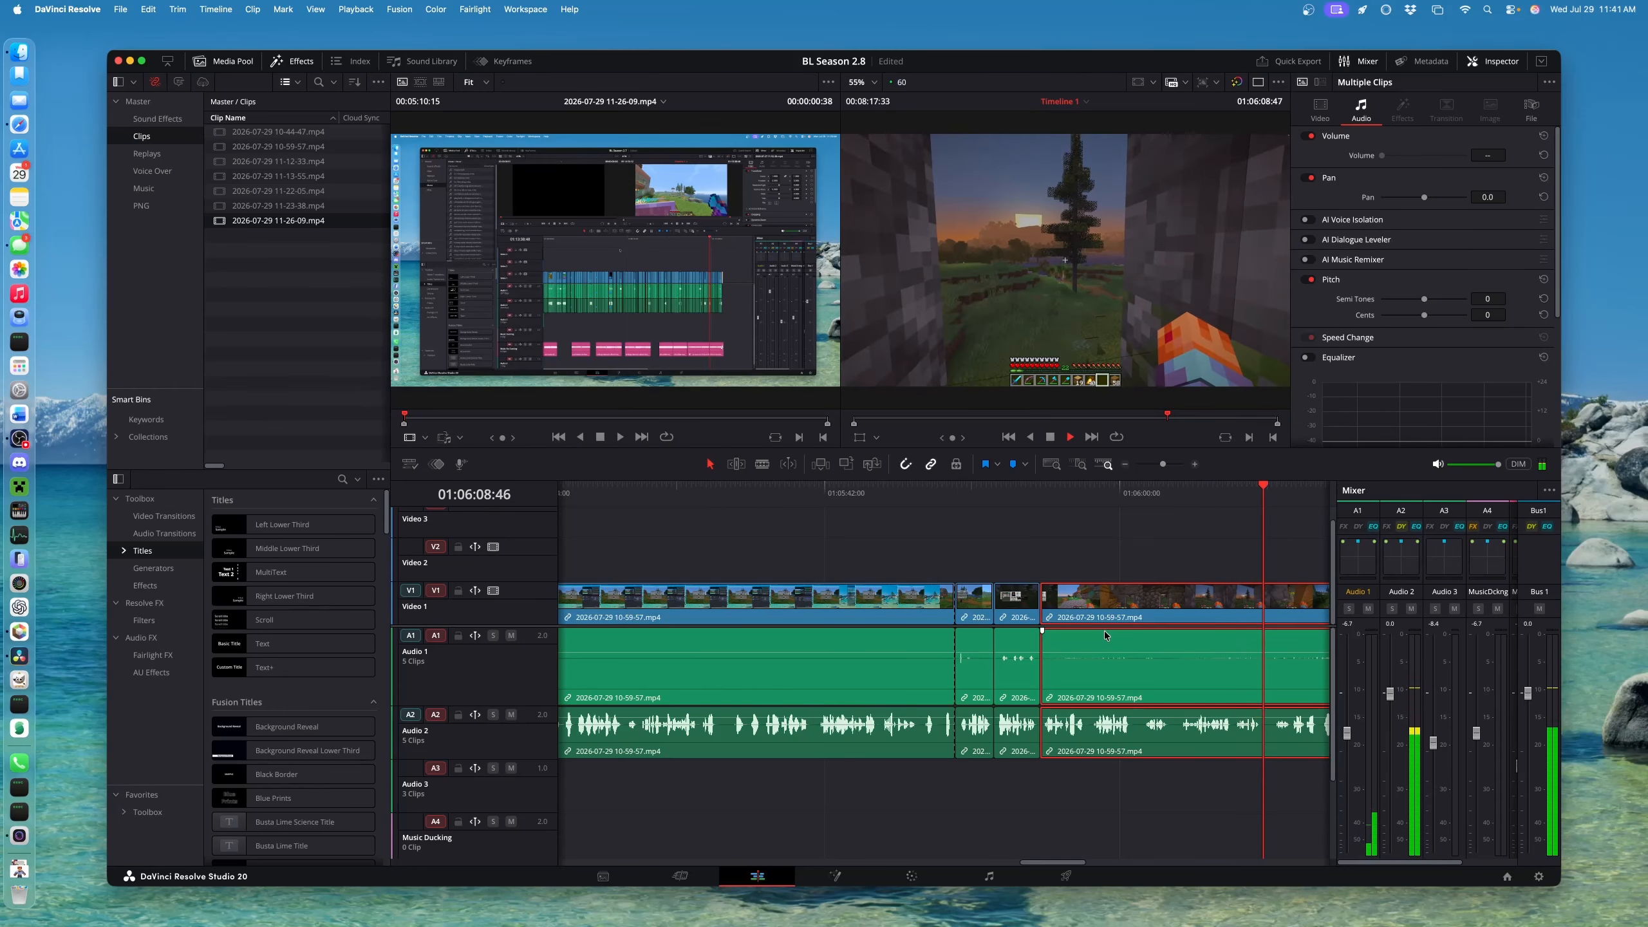
key(space)
scroll(1090, 654, down, 3)
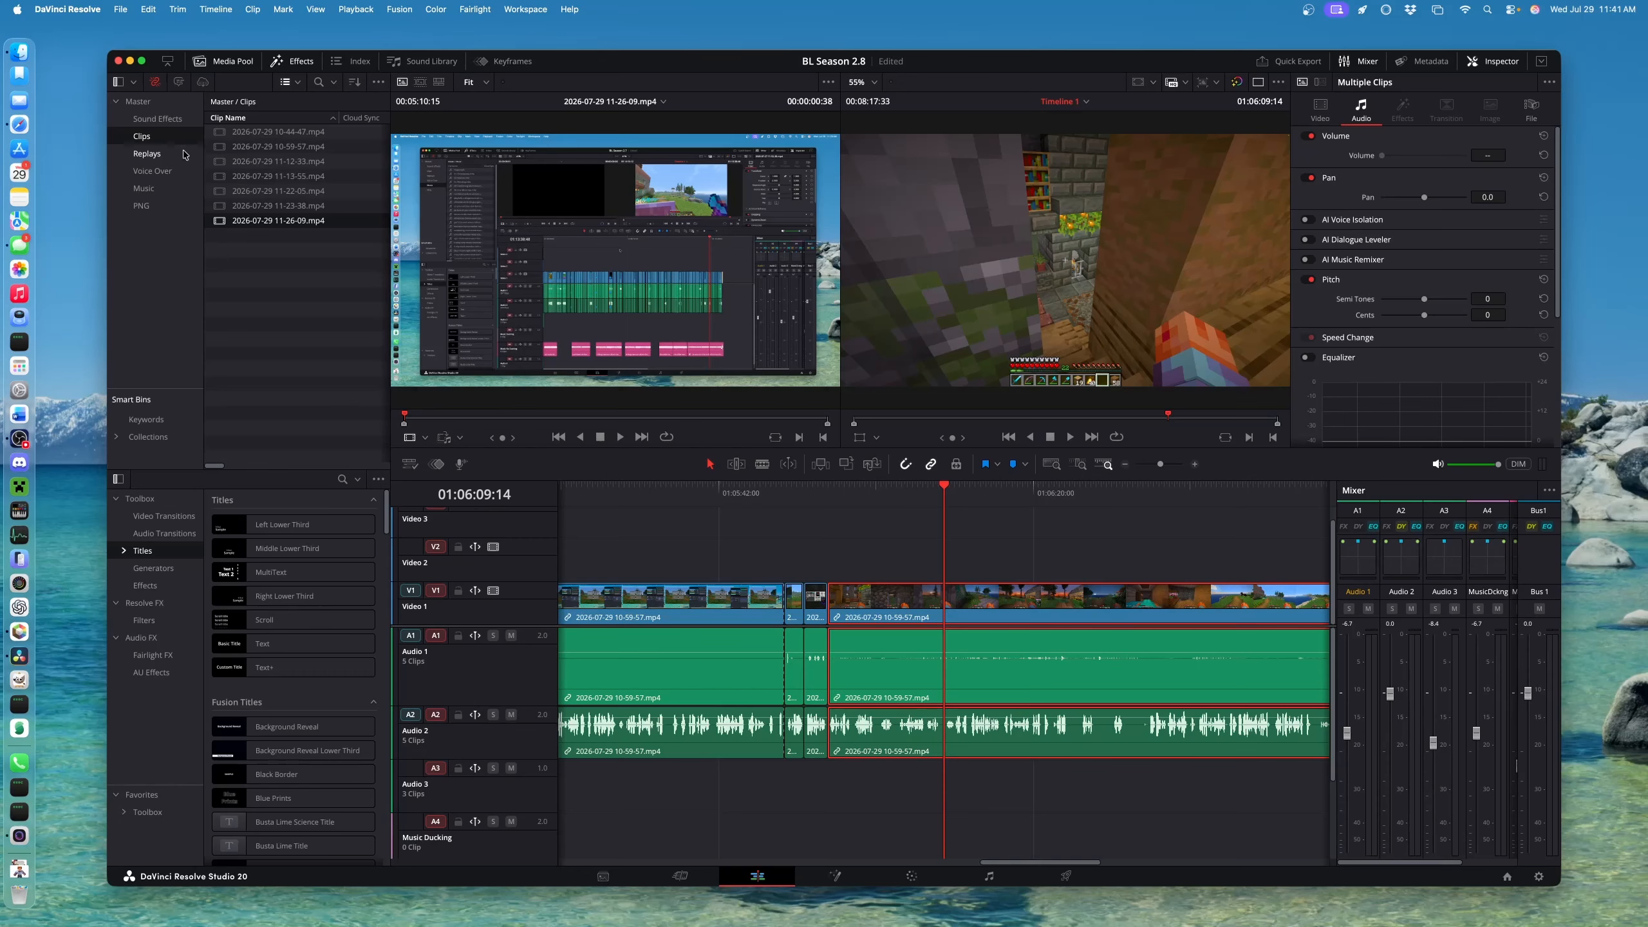
Find the act-natural mp3 in the media library and audition it
click(142, 189)
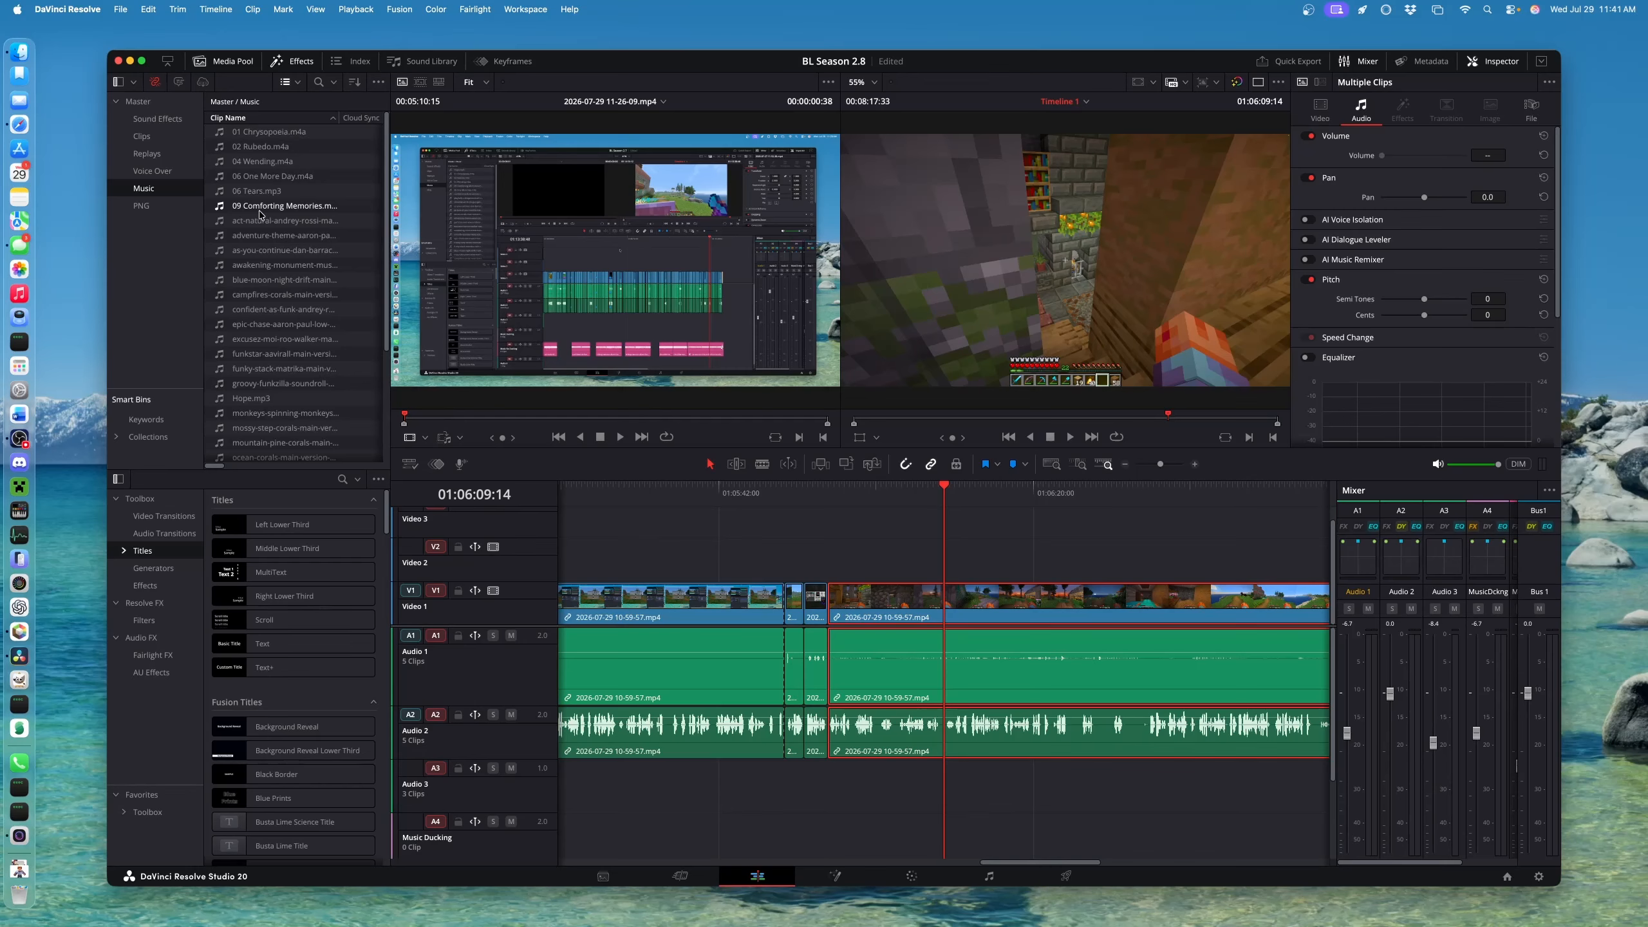
scroll(715, 621, left, 15)
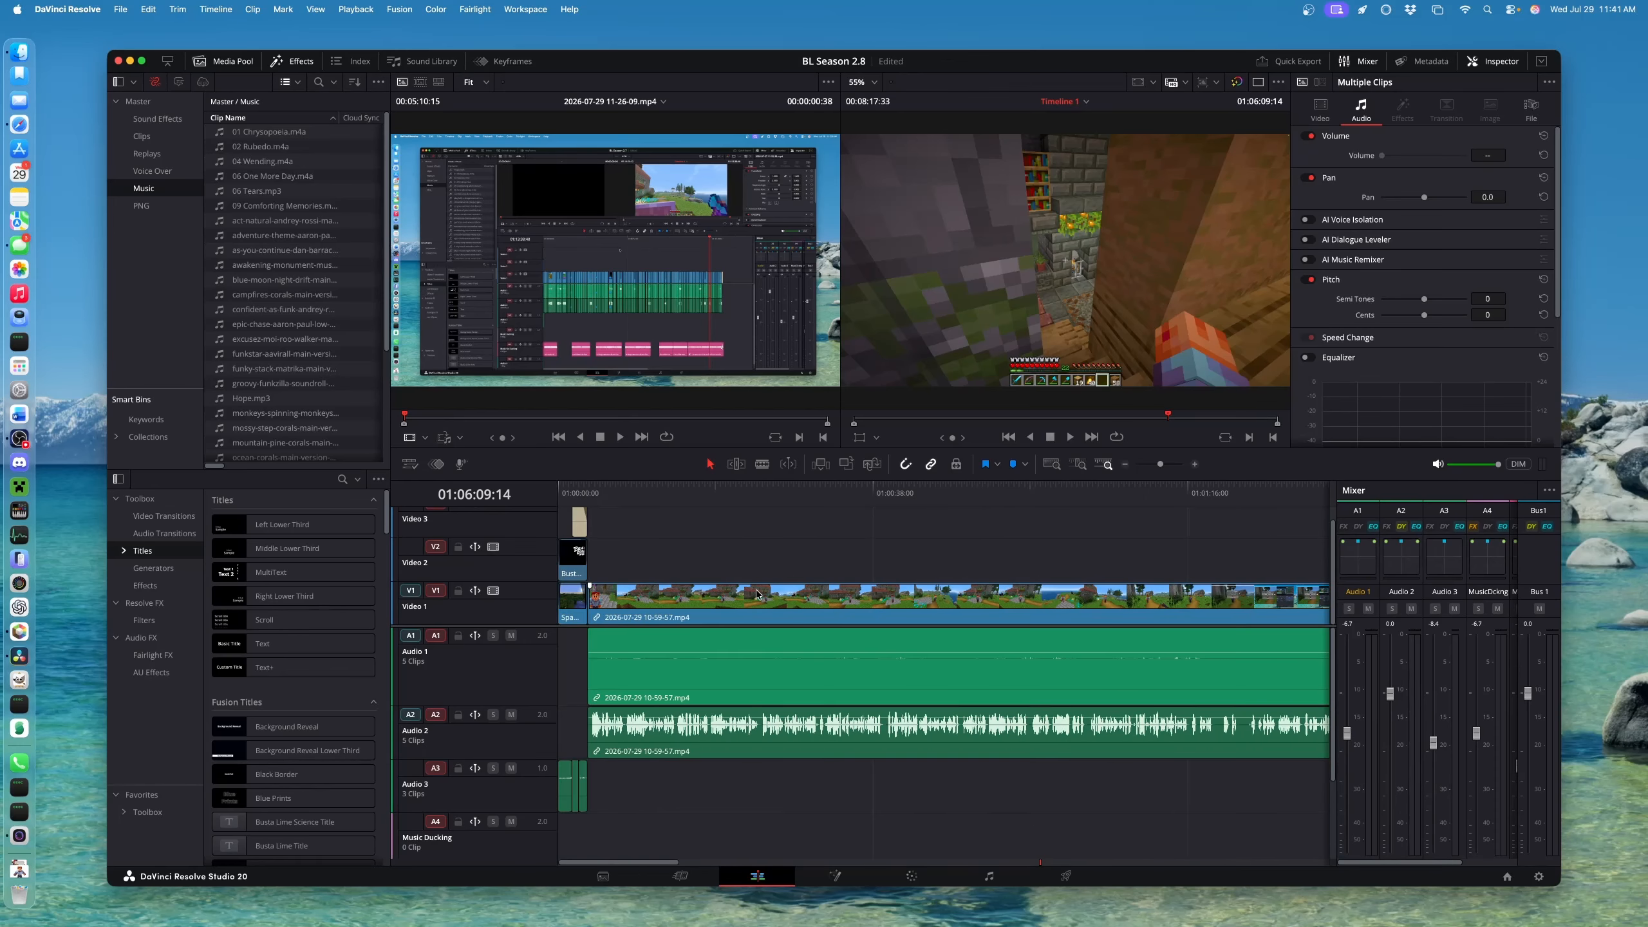
double_click(244, 221)
key(space)
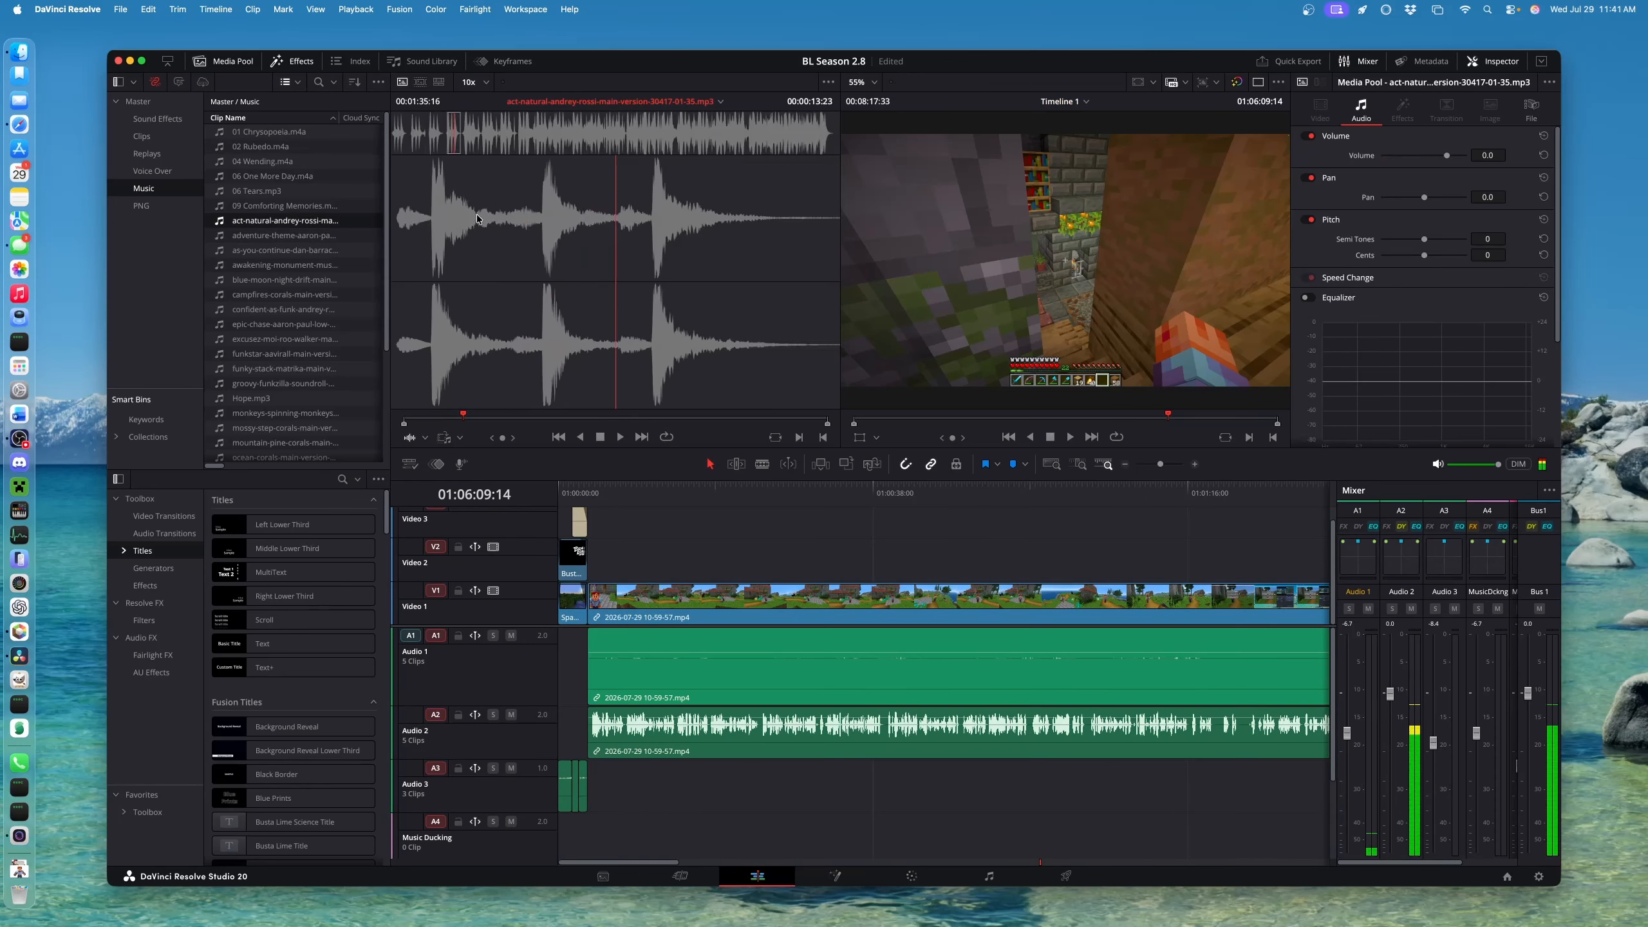
Place the act-natural music clip onto the Music No Ducking track A5
drag(282, 225, 1019, 845)
scroll(986, 750, down, 3)
scroll(982, 740, up, 3)
scroll(980, 737, down, 3)
scroll(975, 733, right, 5)
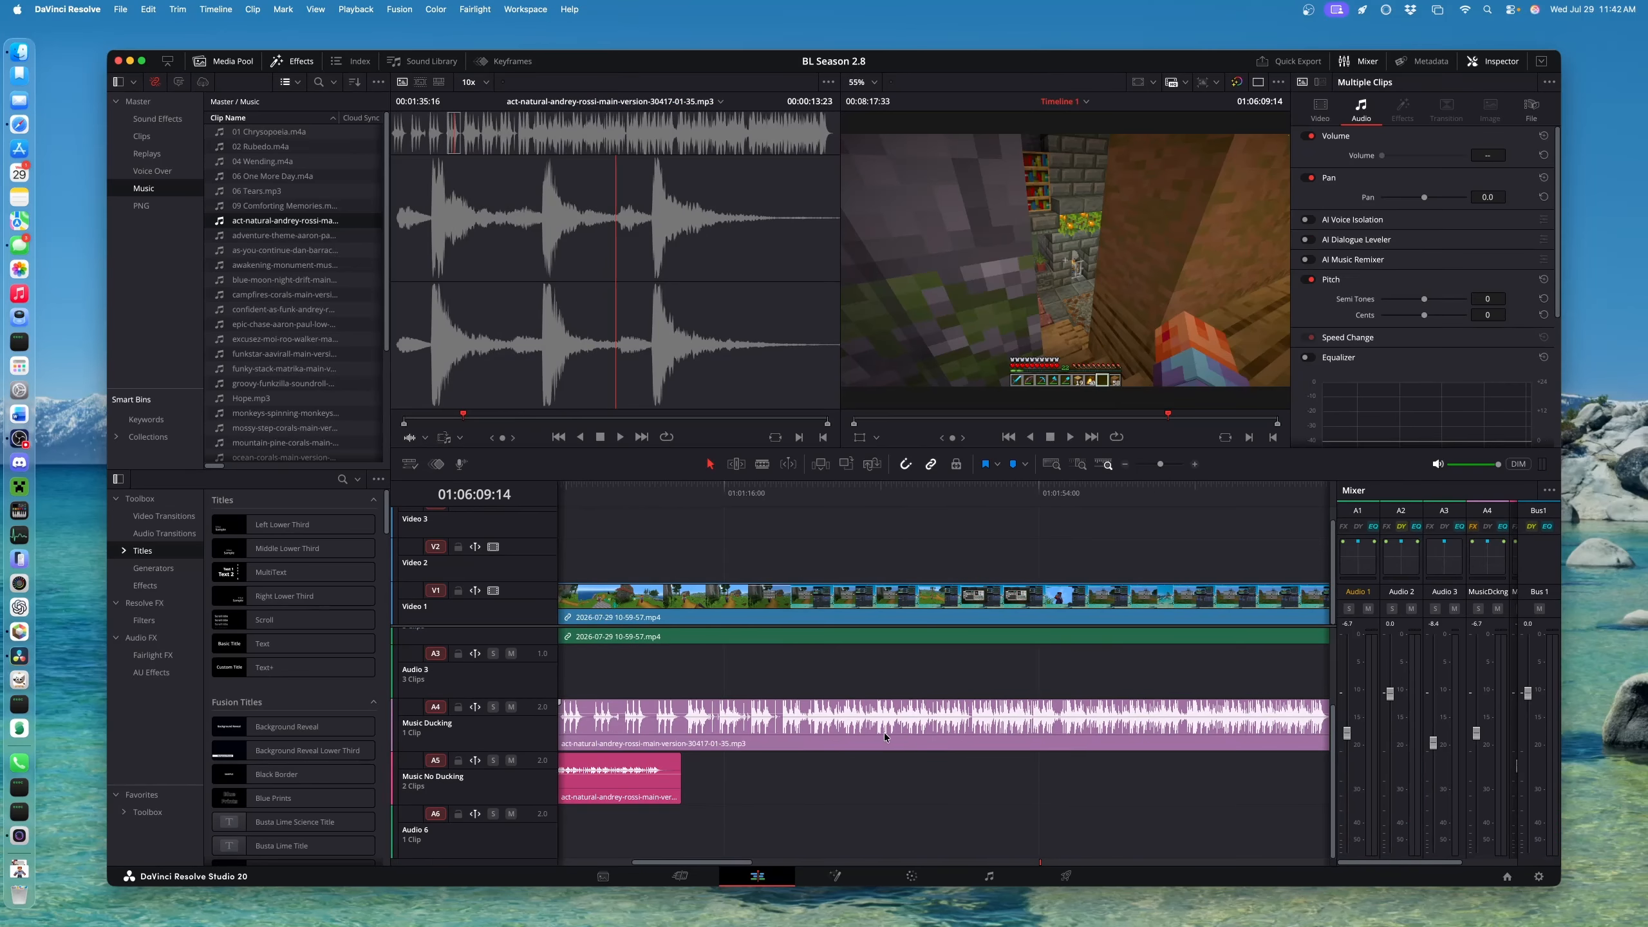
key(super+minus)
key(super+minus)
key(super+minus)
drag(589, 737, 1063, 766)
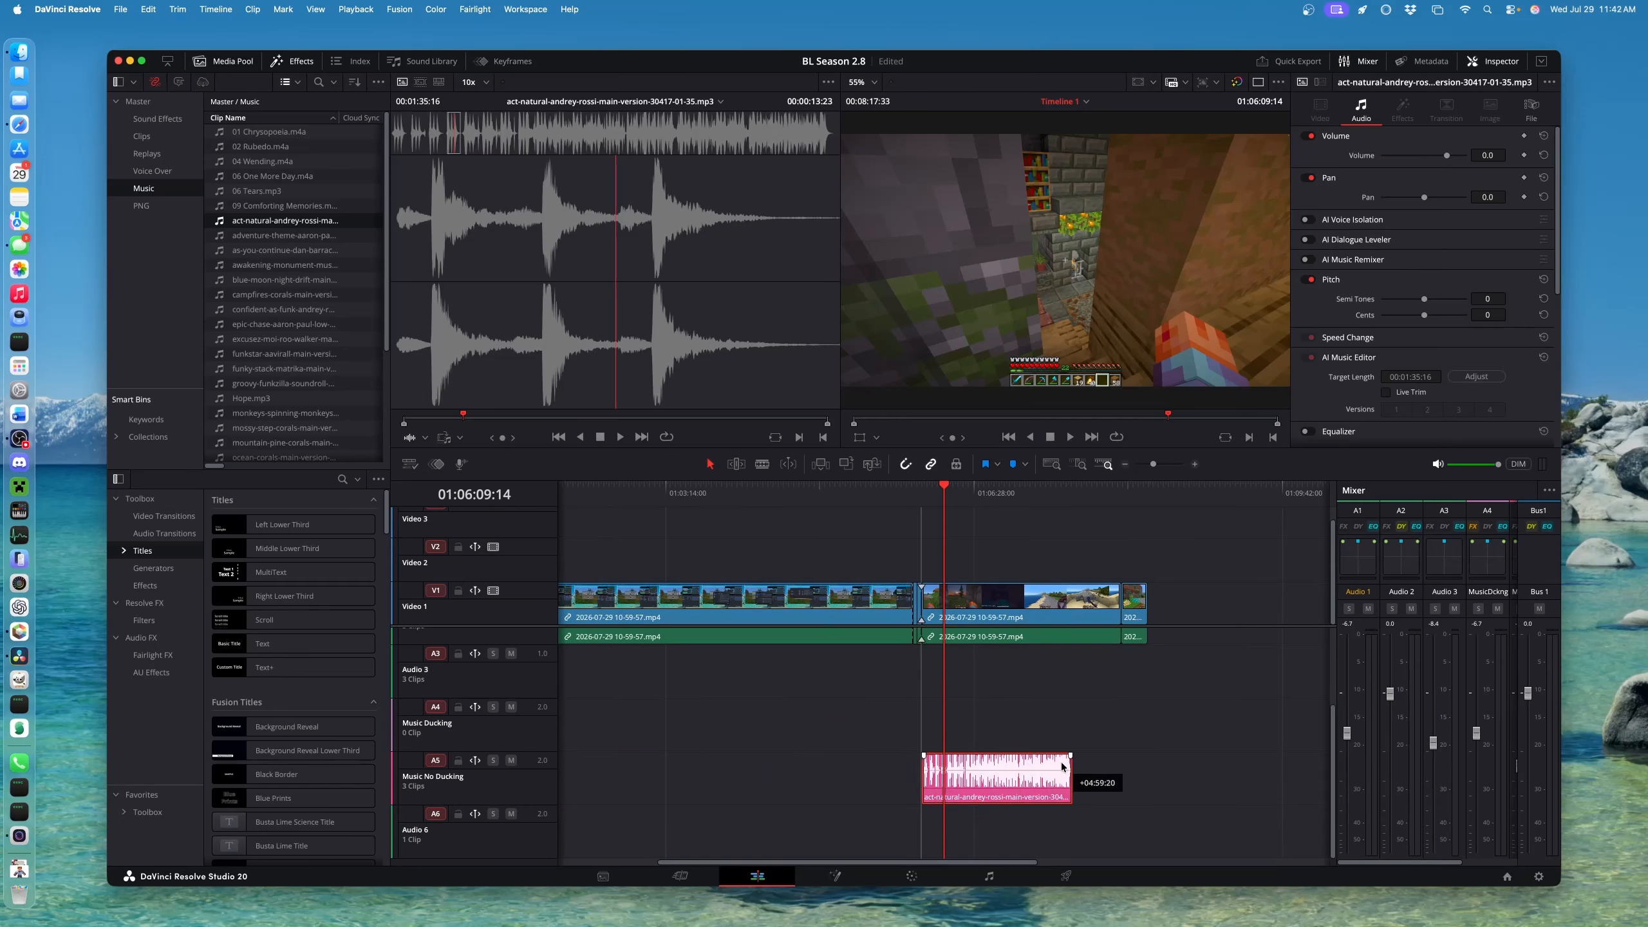
key(super+equal)
key(super+equal)
key(super+equal)
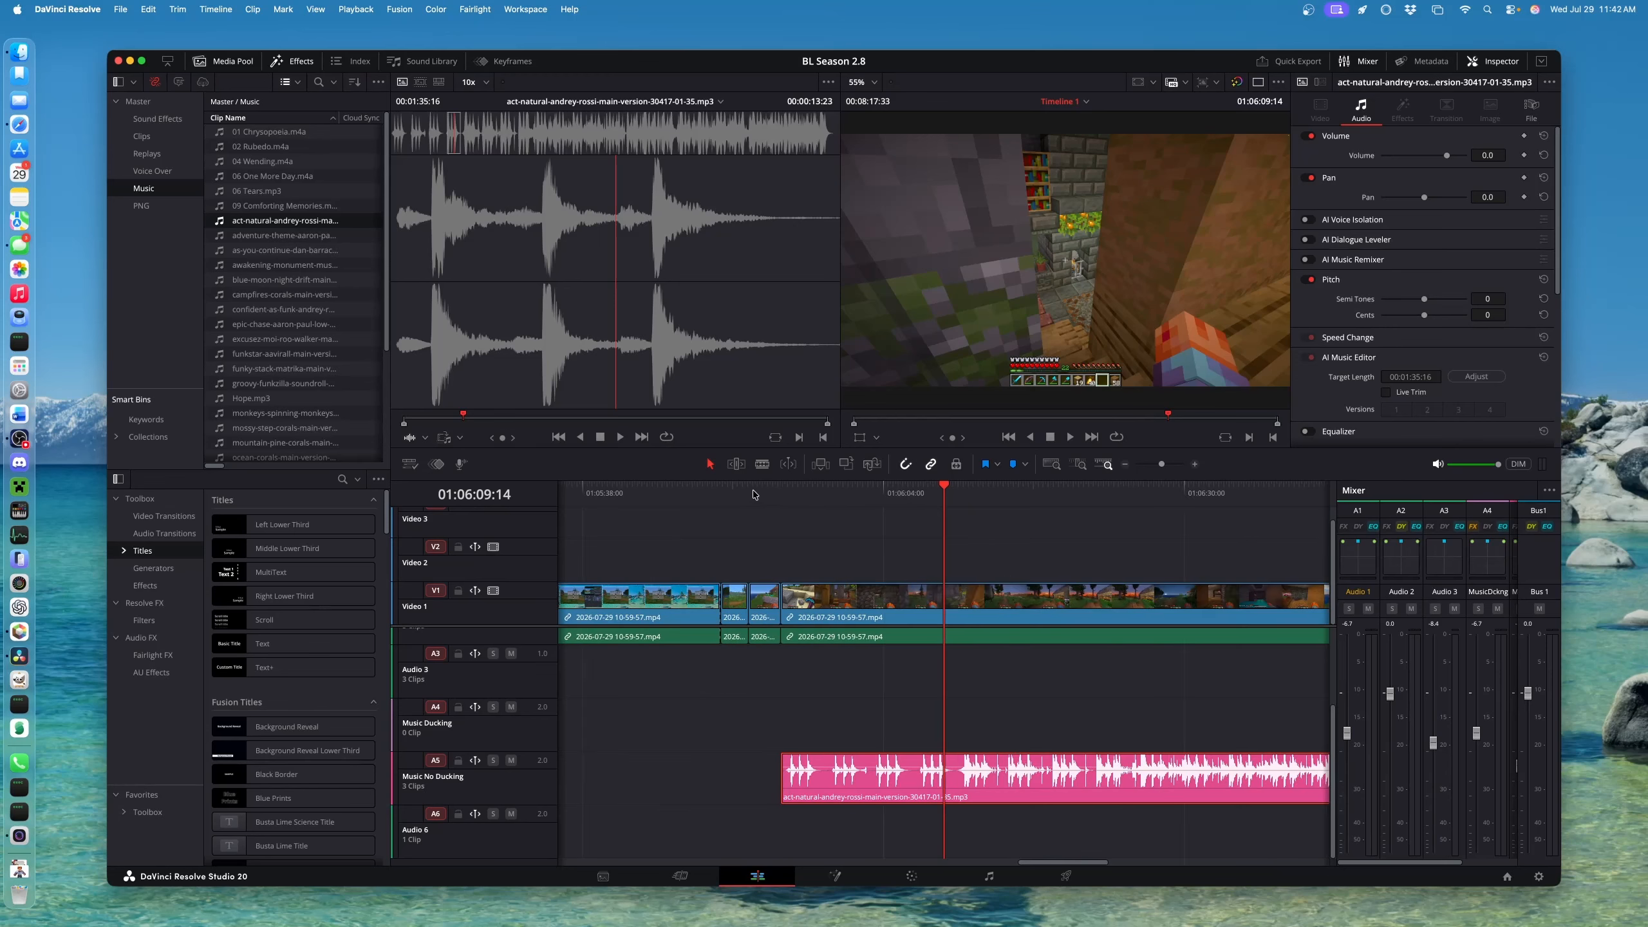
Slide the music clip to begin at about 01:05:52 and play back its entrance
click(726, 493)
key(space)
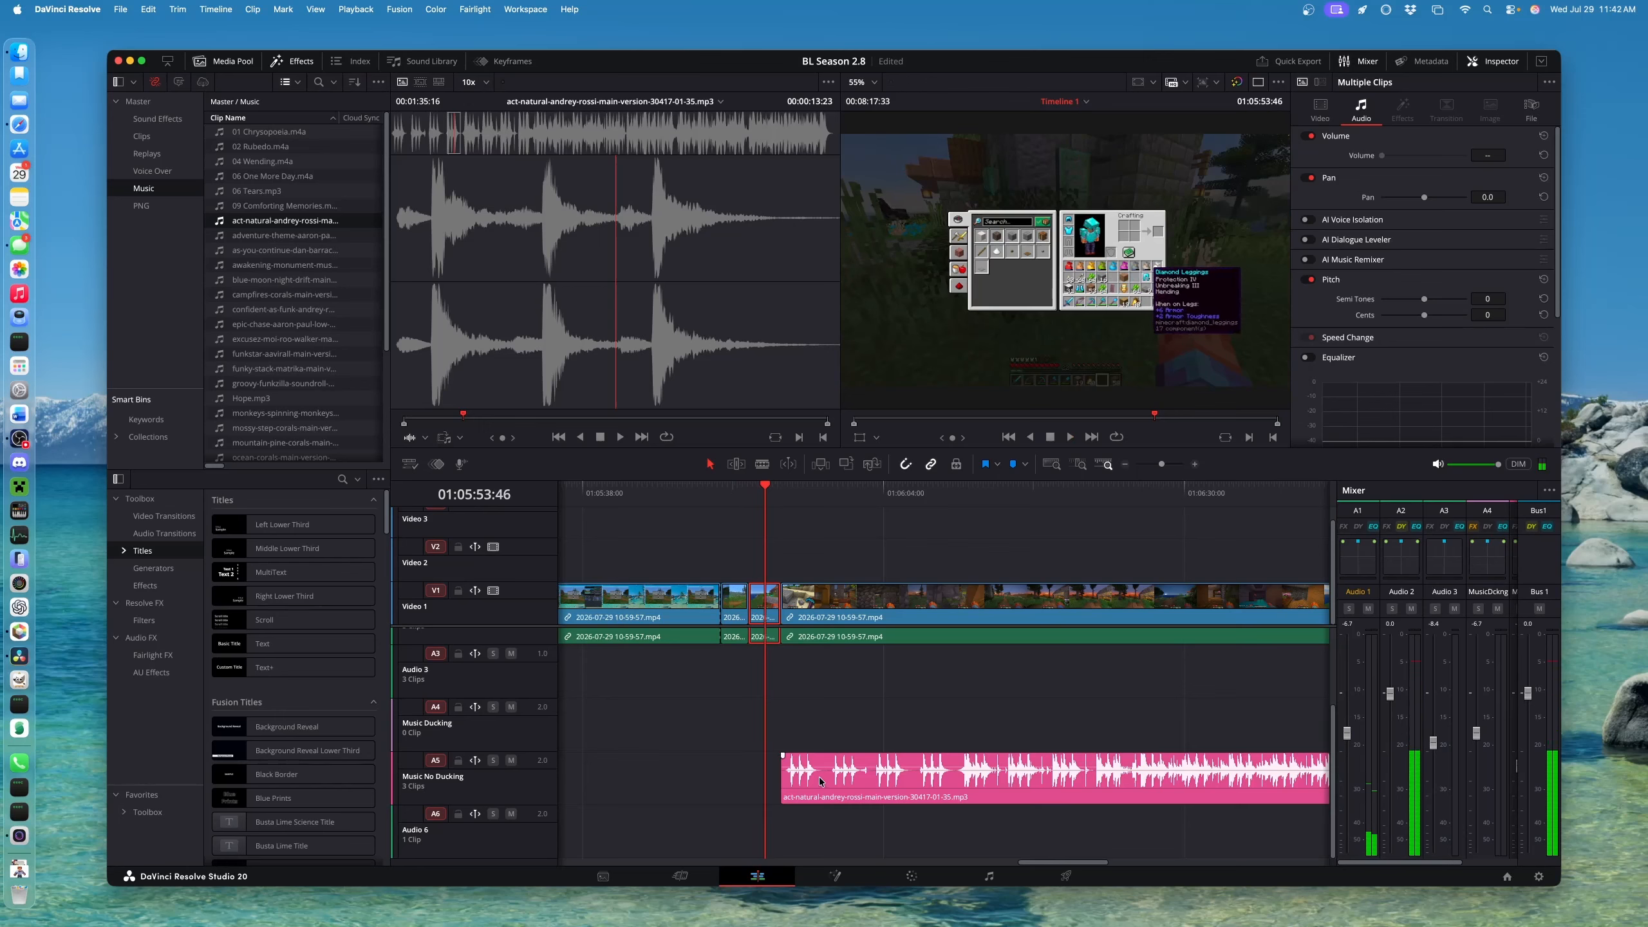
click(747, 497)
drag(824, 783, 796, 784)
click(722, 495)
key(space)
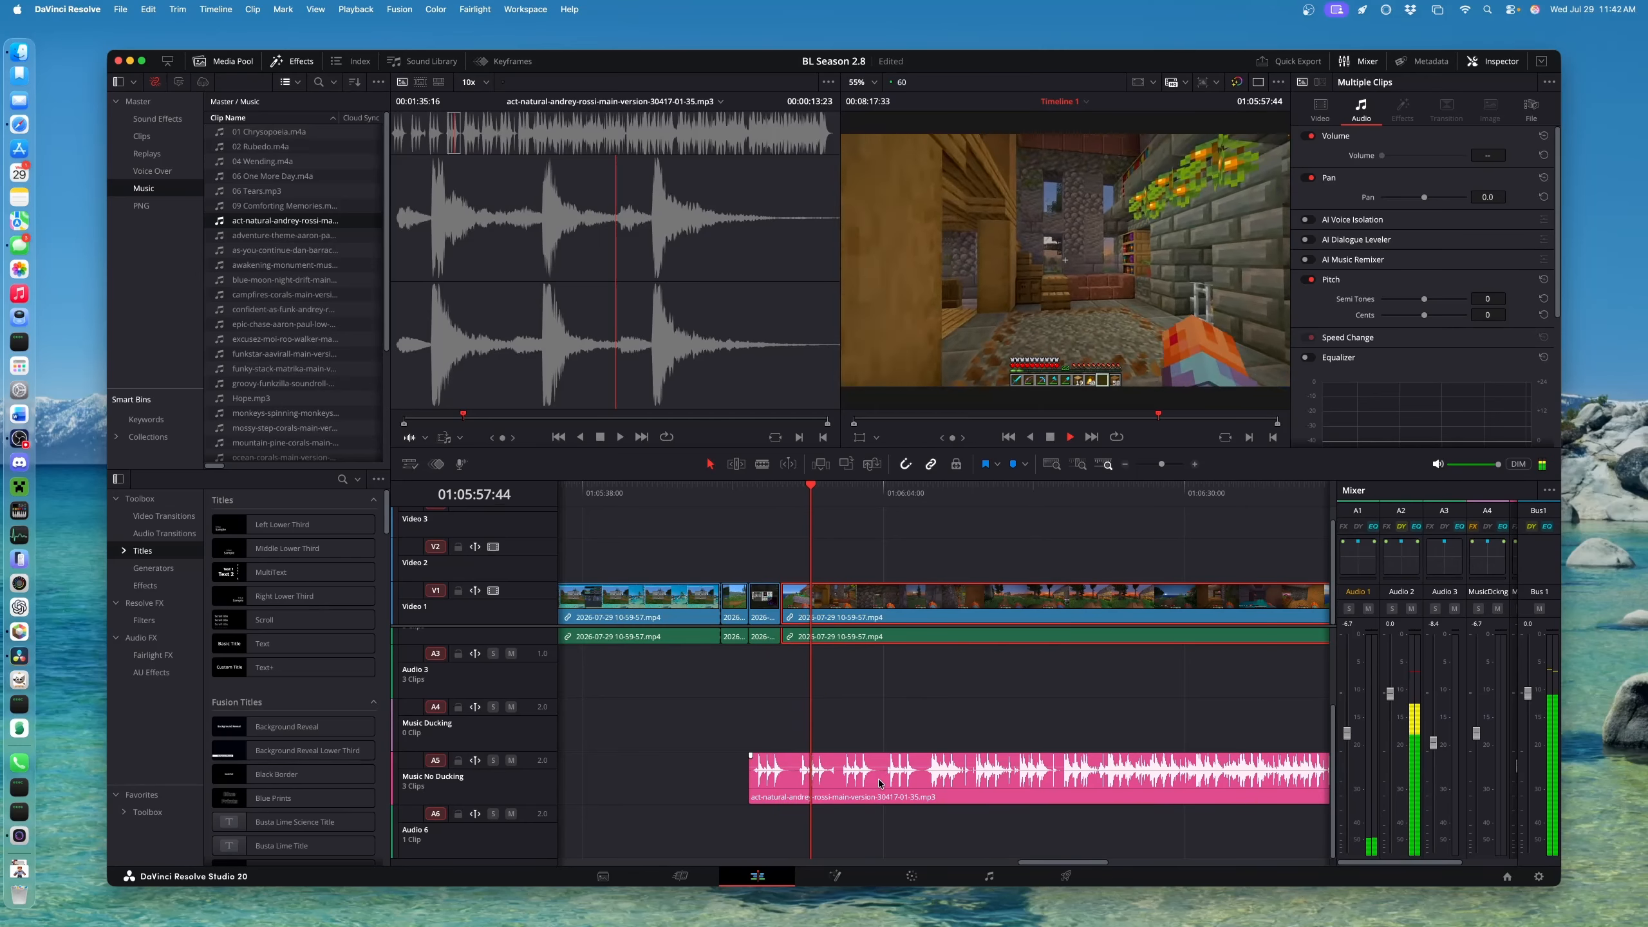
Lower the music clip's volume to about -16 dB and check the level
scroll(882, 781, up, 5)
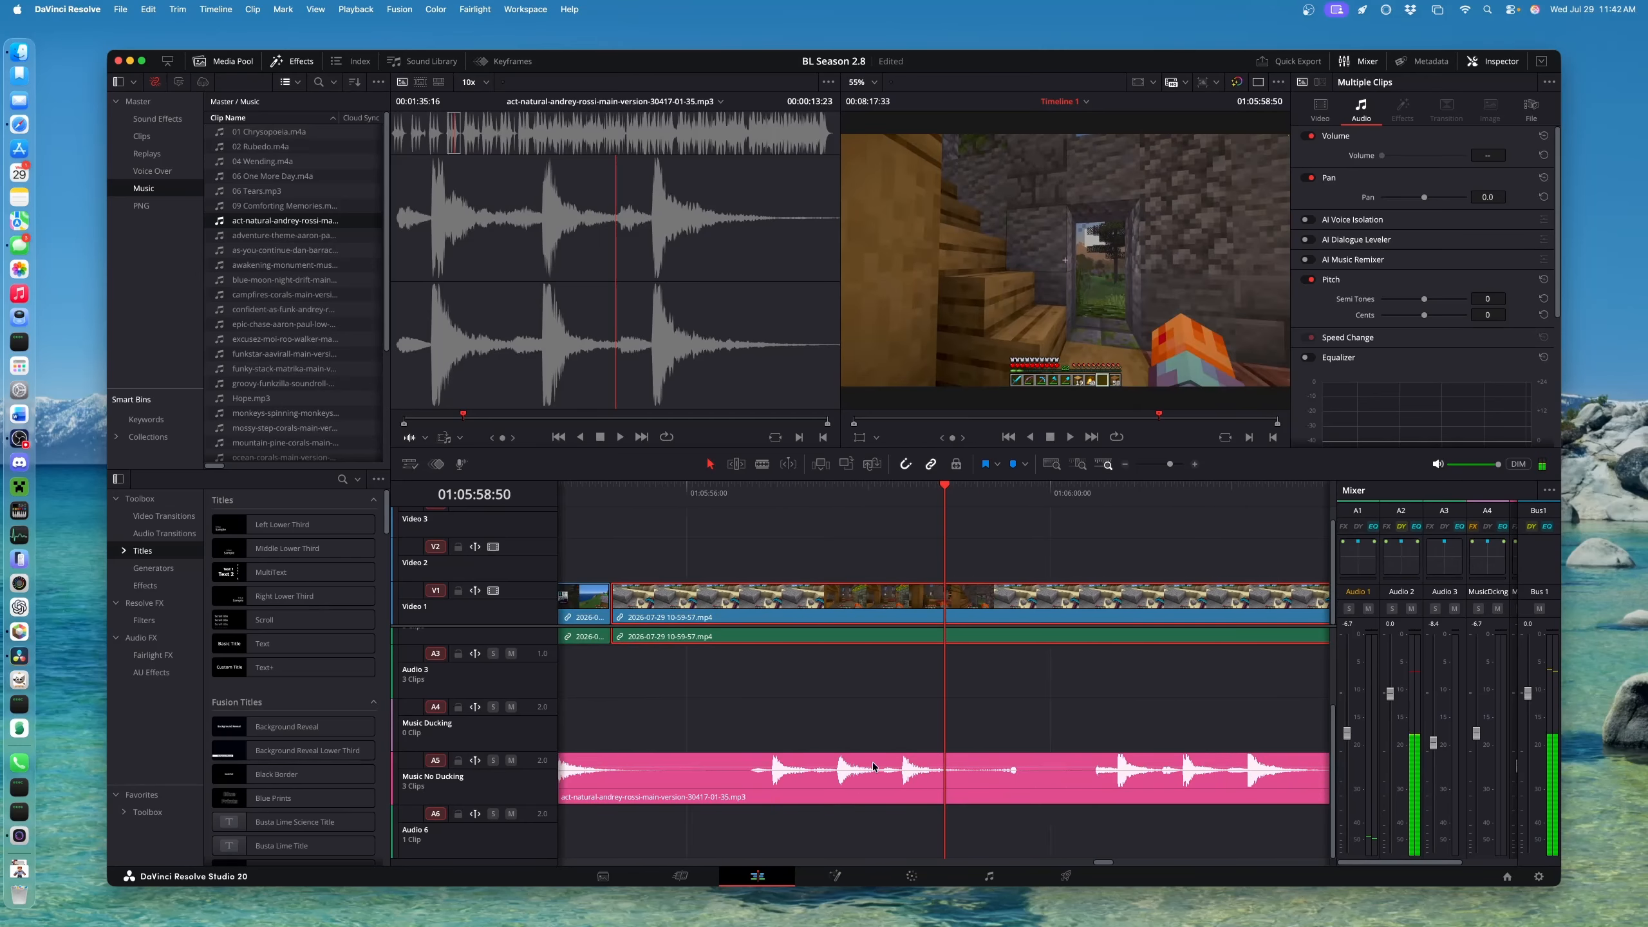
click(974, 773)
drag(970, 769, 973, 775)
key(space)
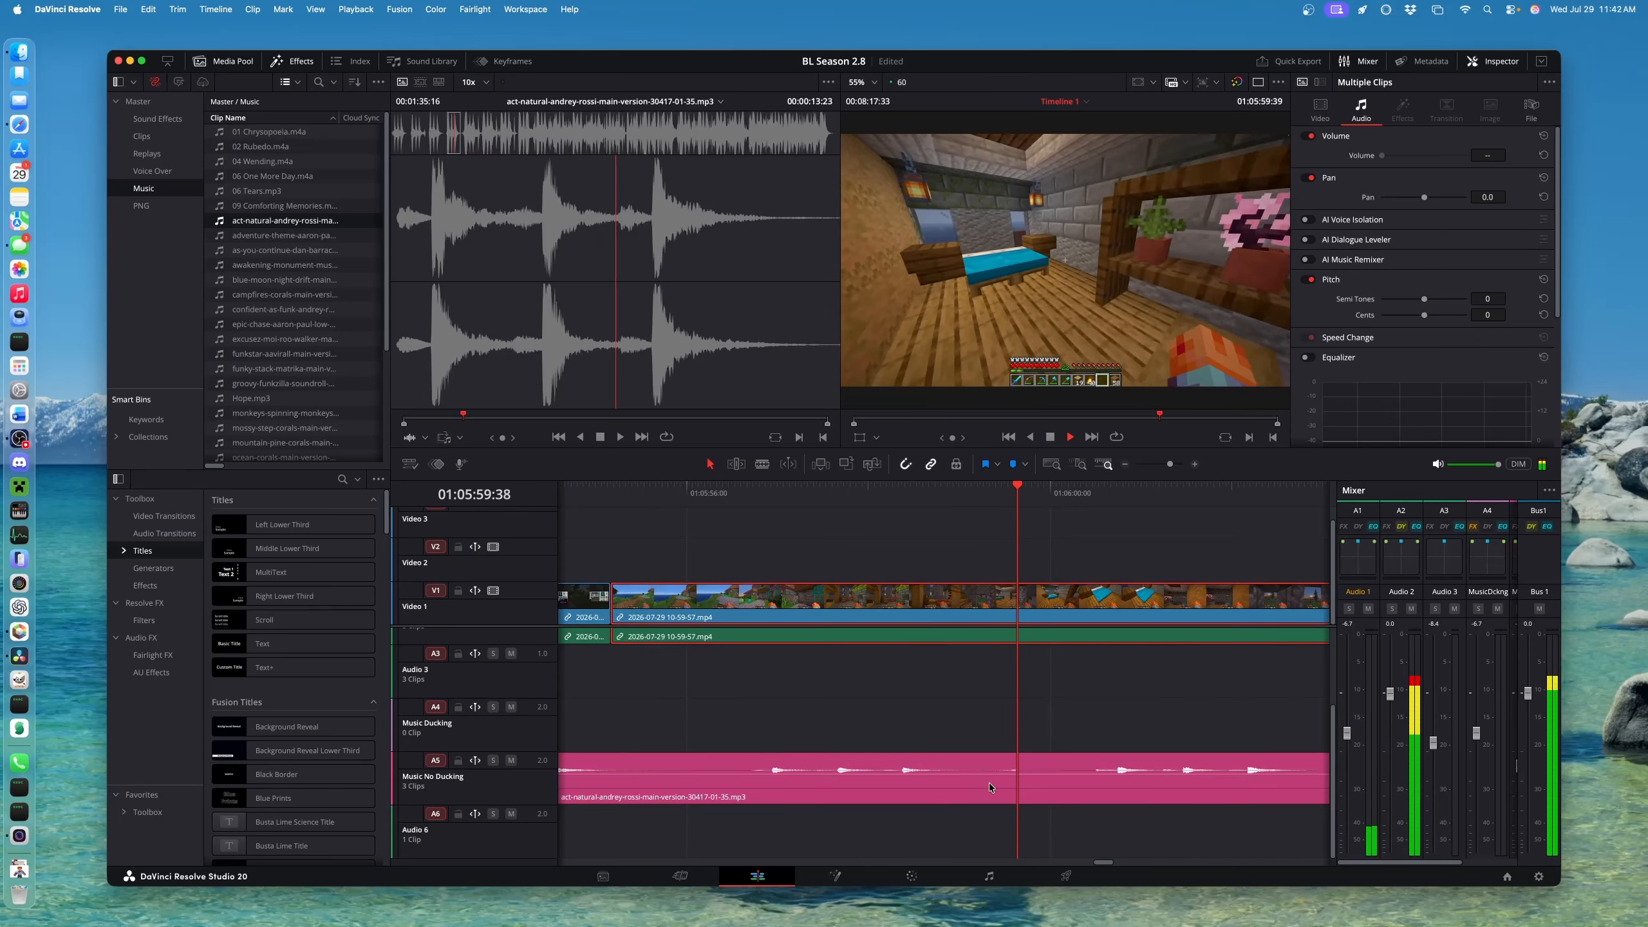
click(1019, 723)
key(super+minus)
key(super+minus)
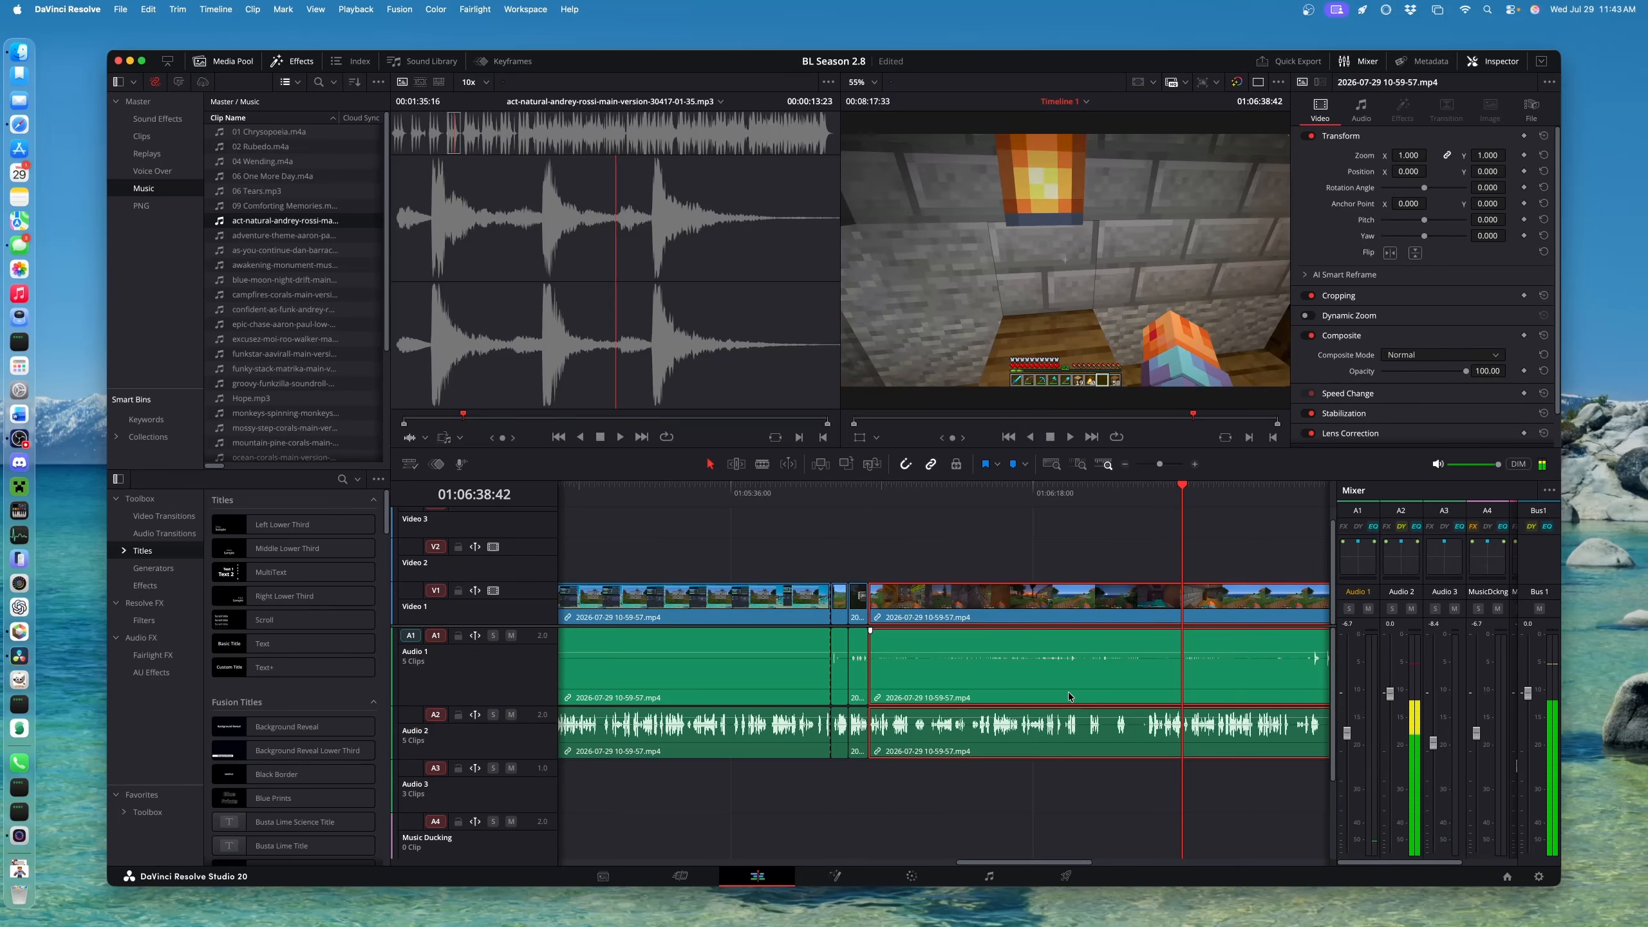
Split the gameplay clip and ripple-remove the first unwanted stretch around 01:06:24
key(super+equal)
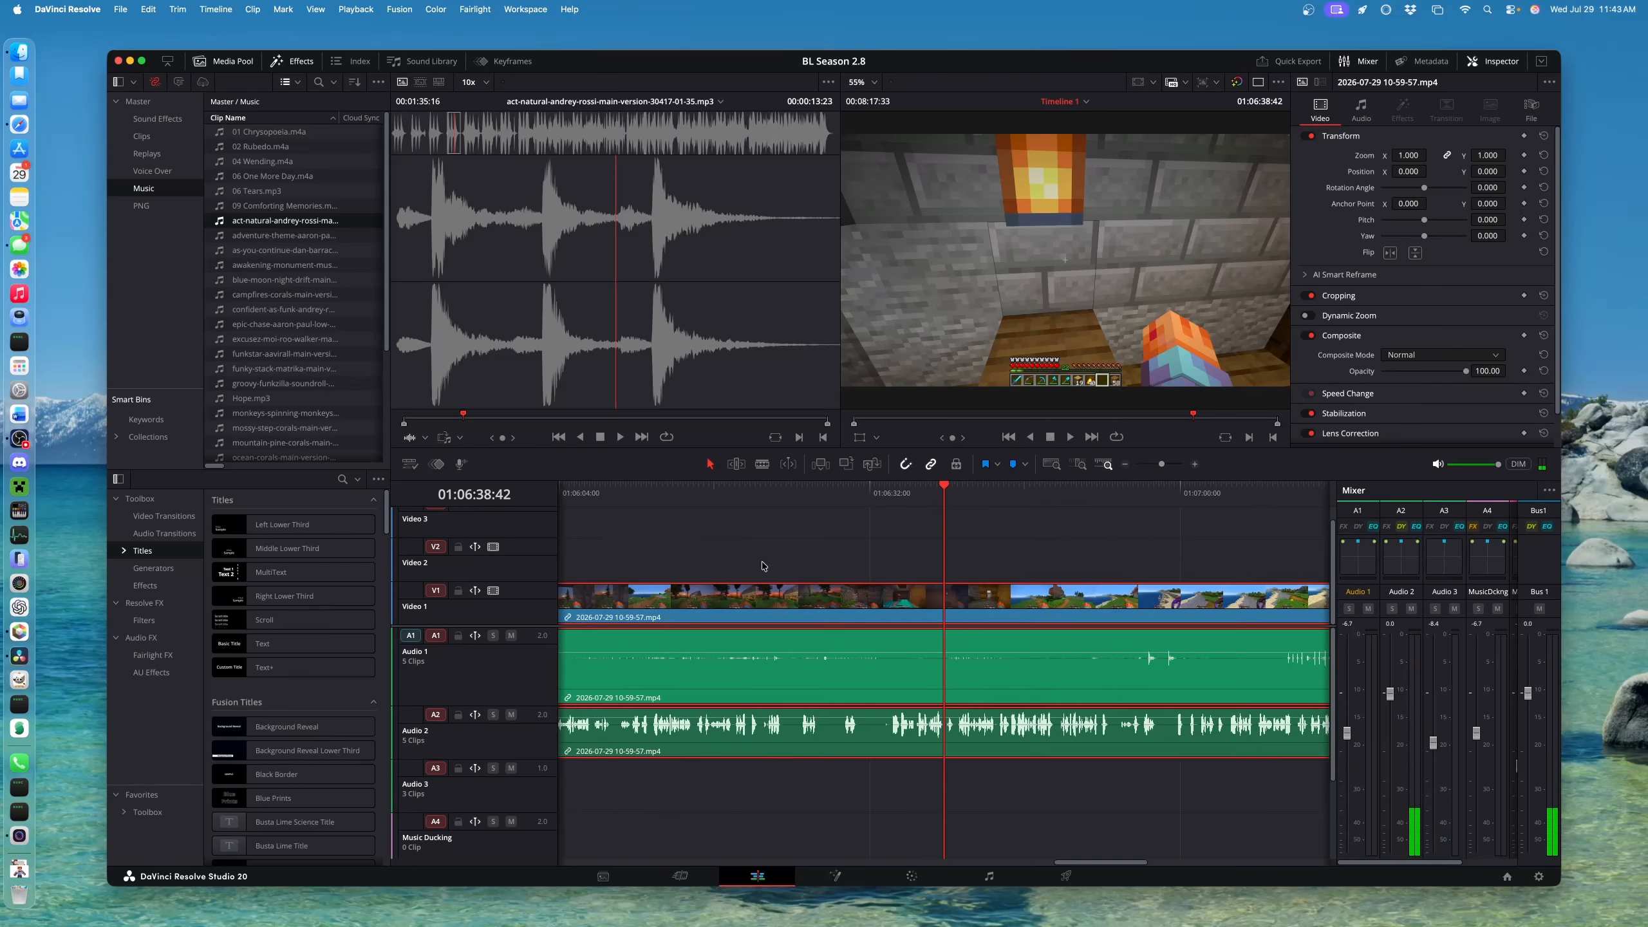
click(766, 498)
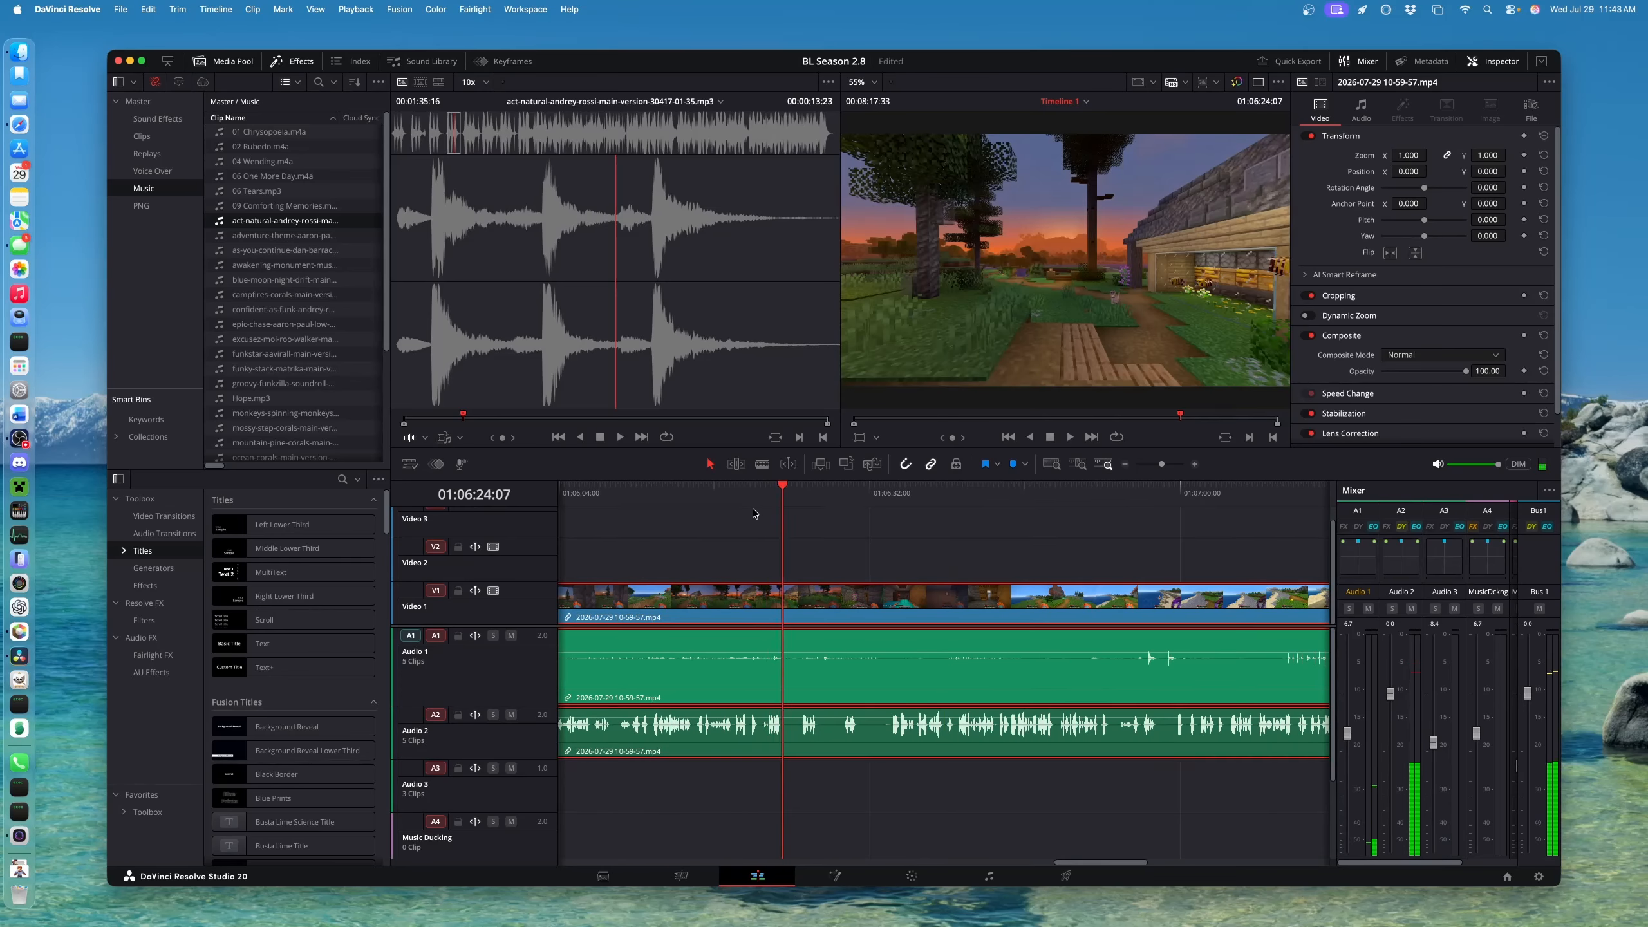
key(super+equal)
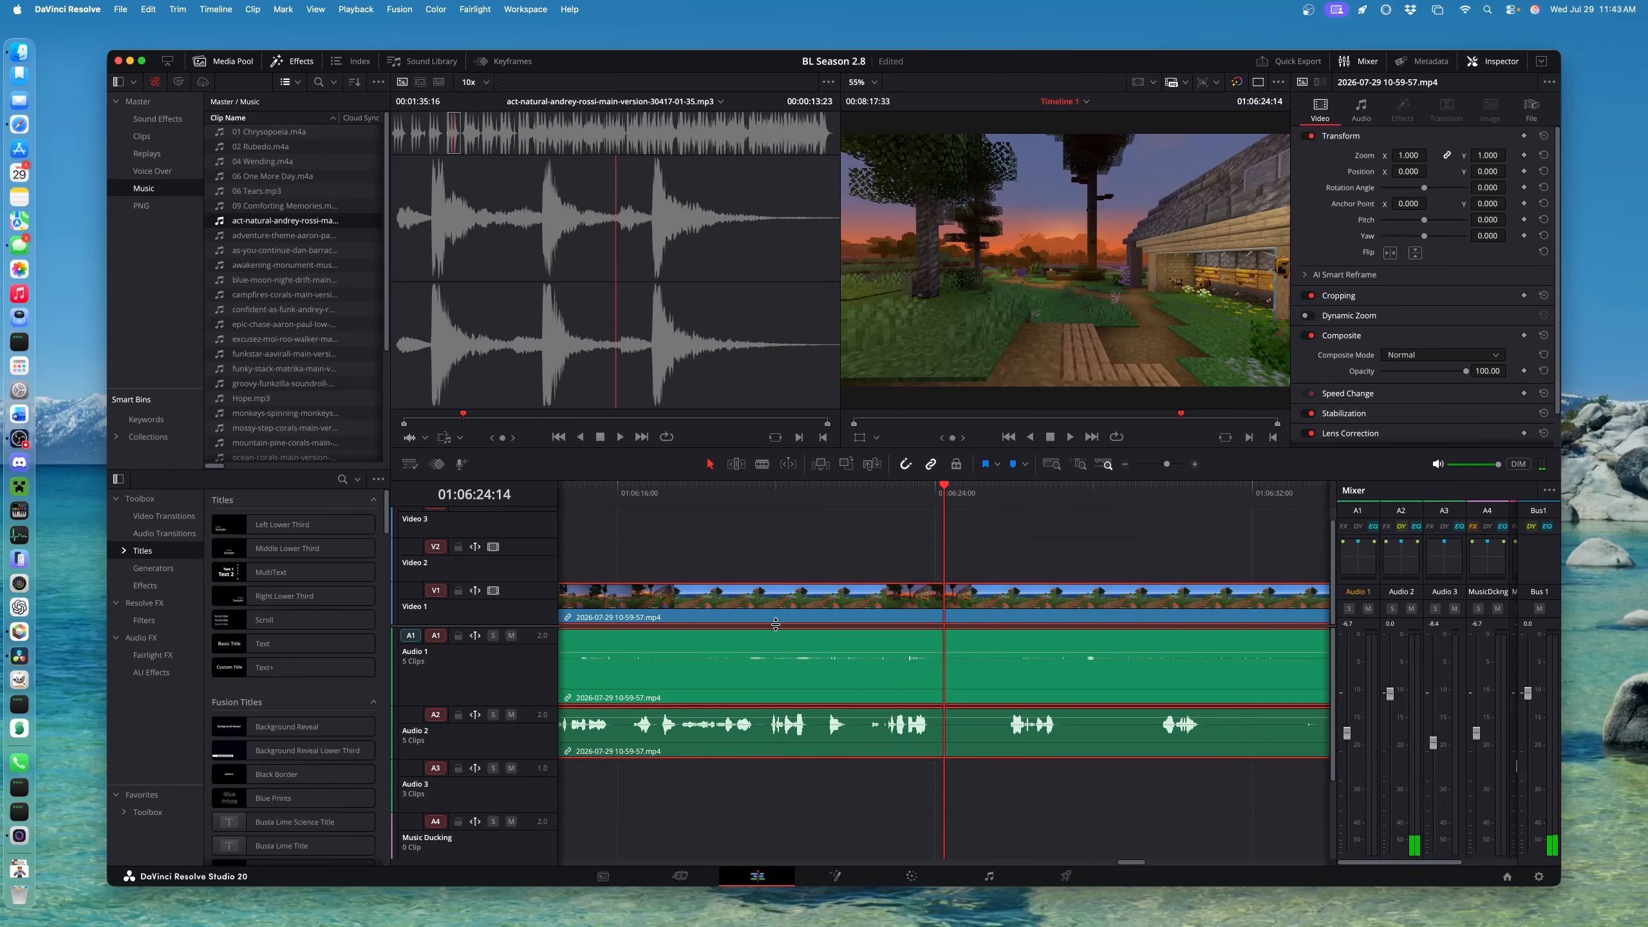
click(931, 495)
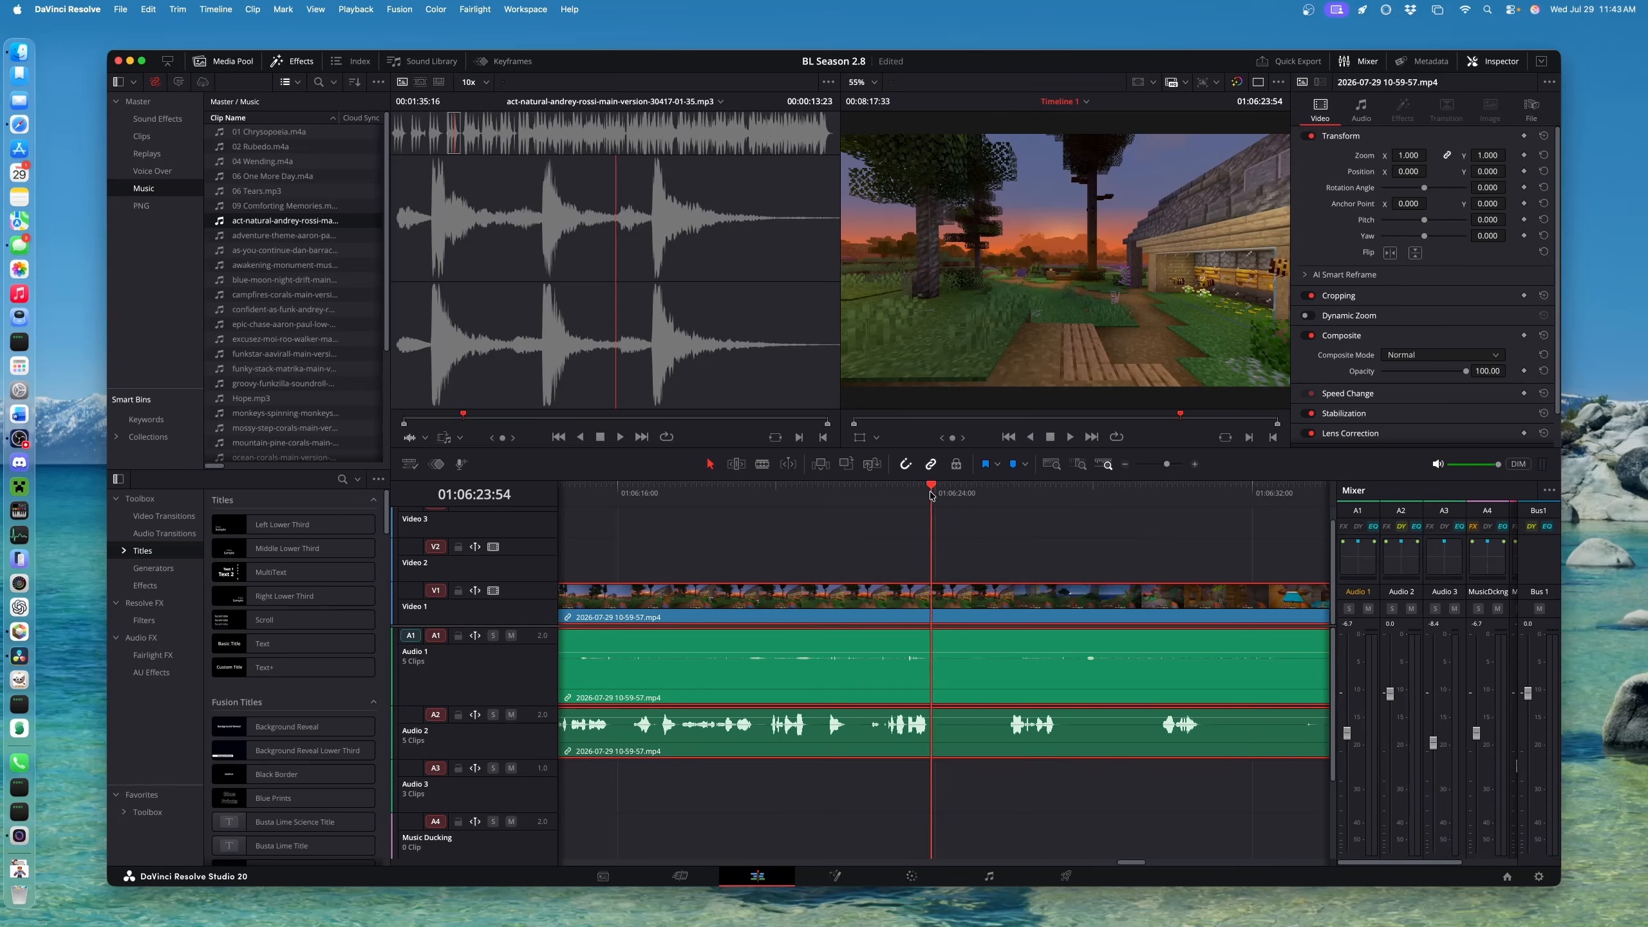
key(super+b)
click(1002, 498)
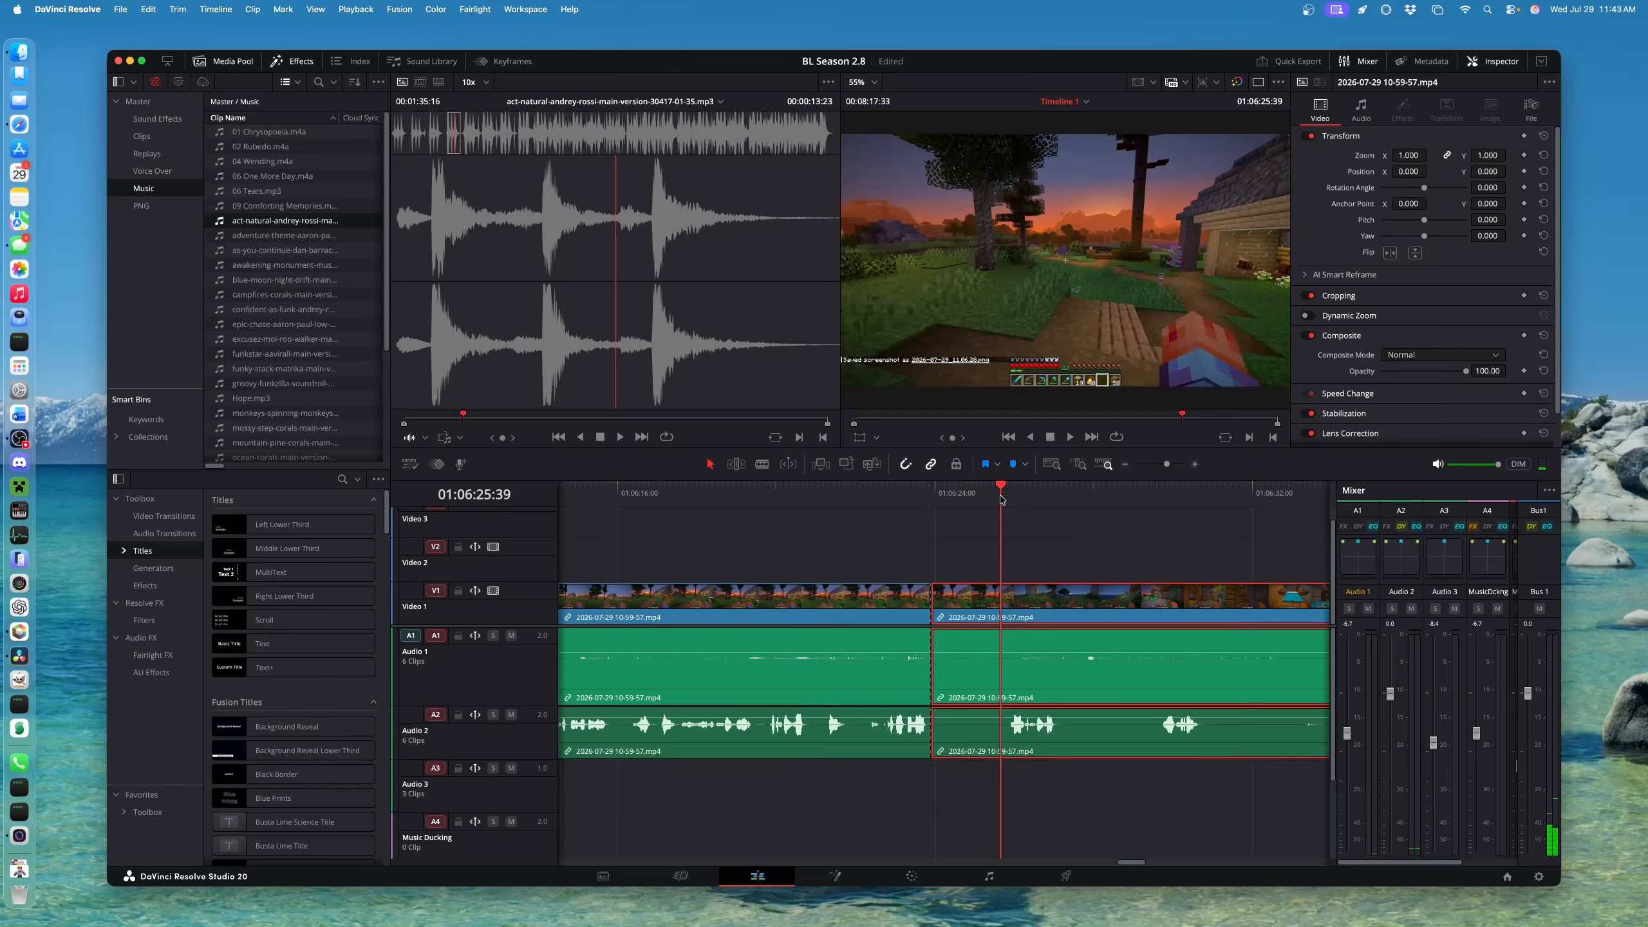
key(super+shift+bracketleft)
key(space)
Make two more split-and-trim cuts removing dull stretches of gameplay
key(space)
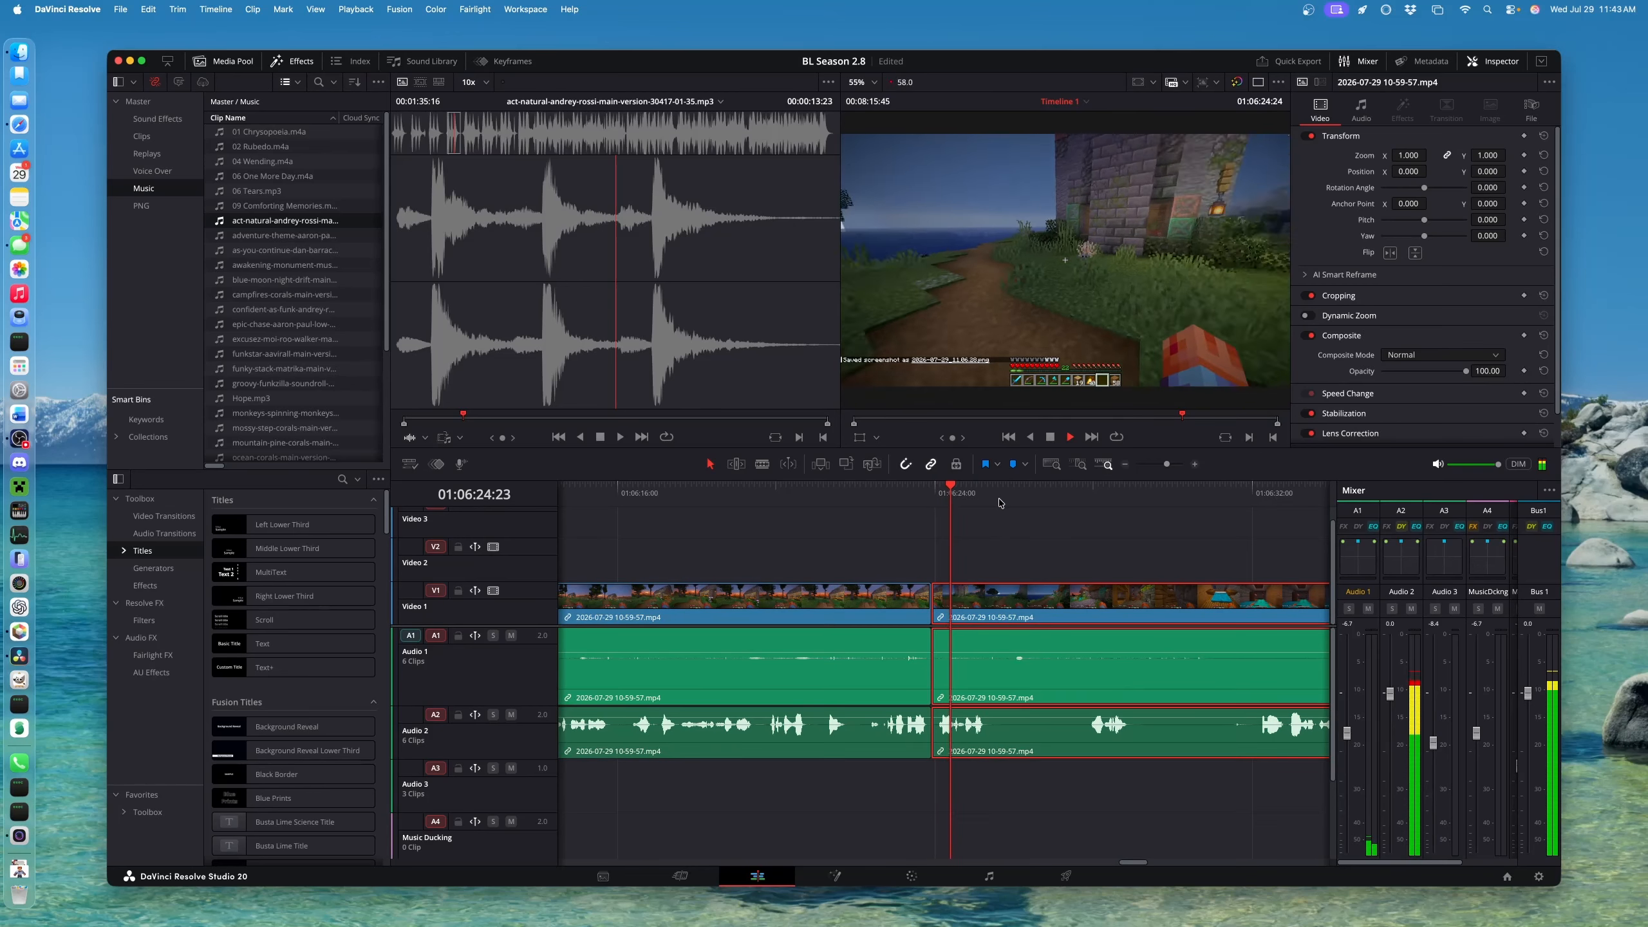
key(space)
key(super+b)
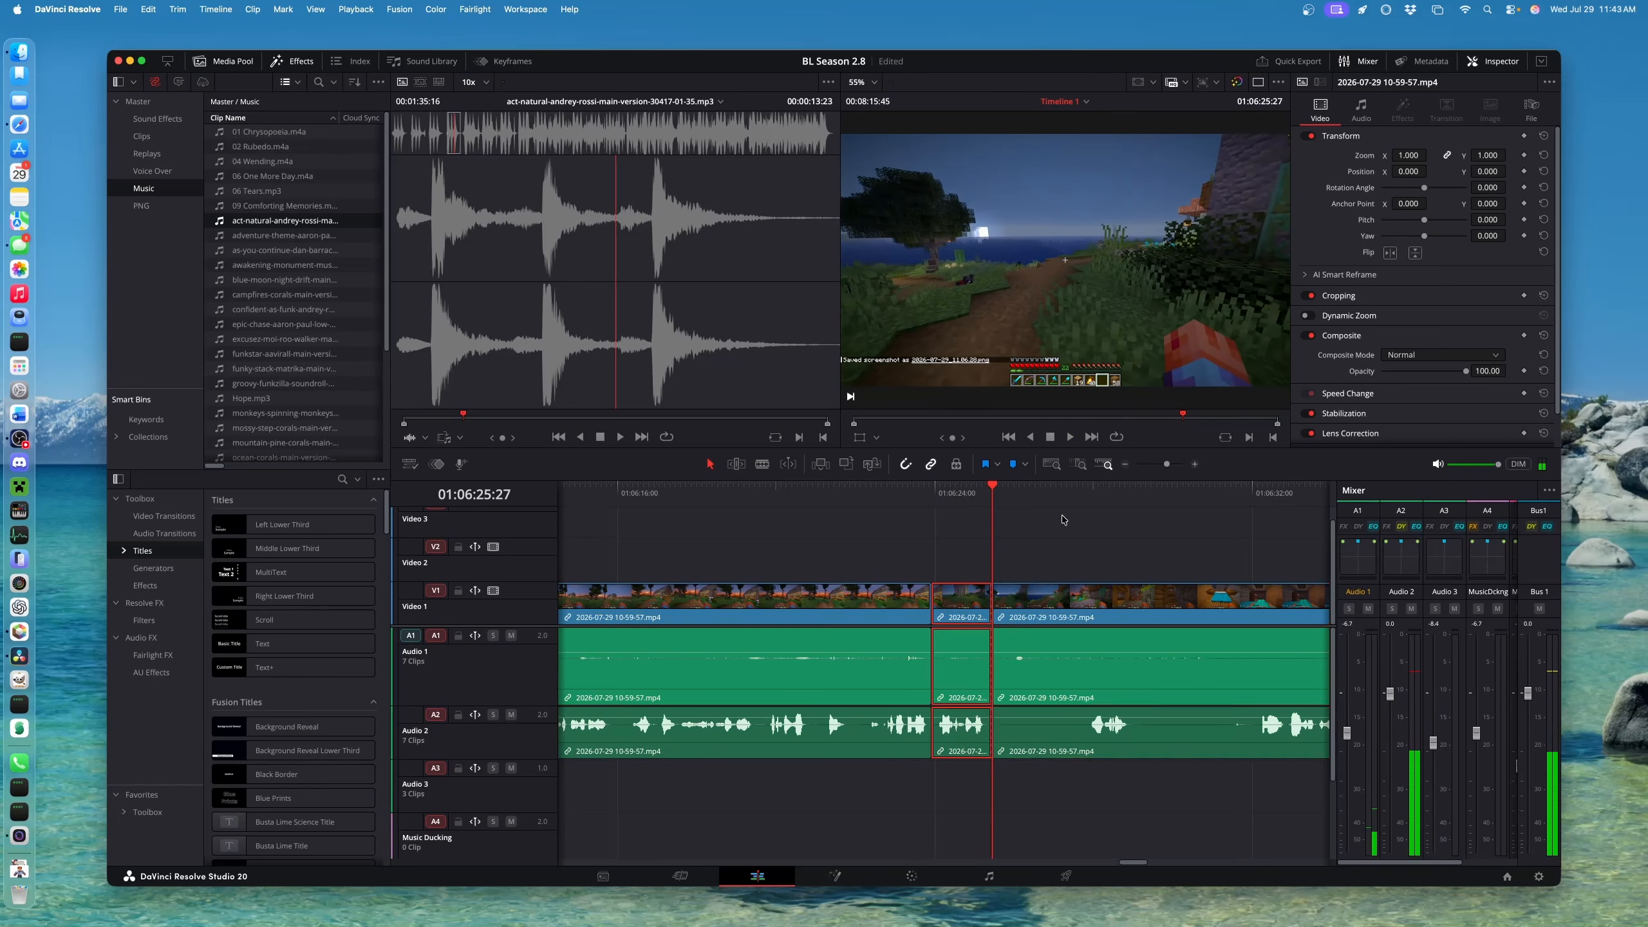
click(1085, 504)
key(super+shift+bracketleft)
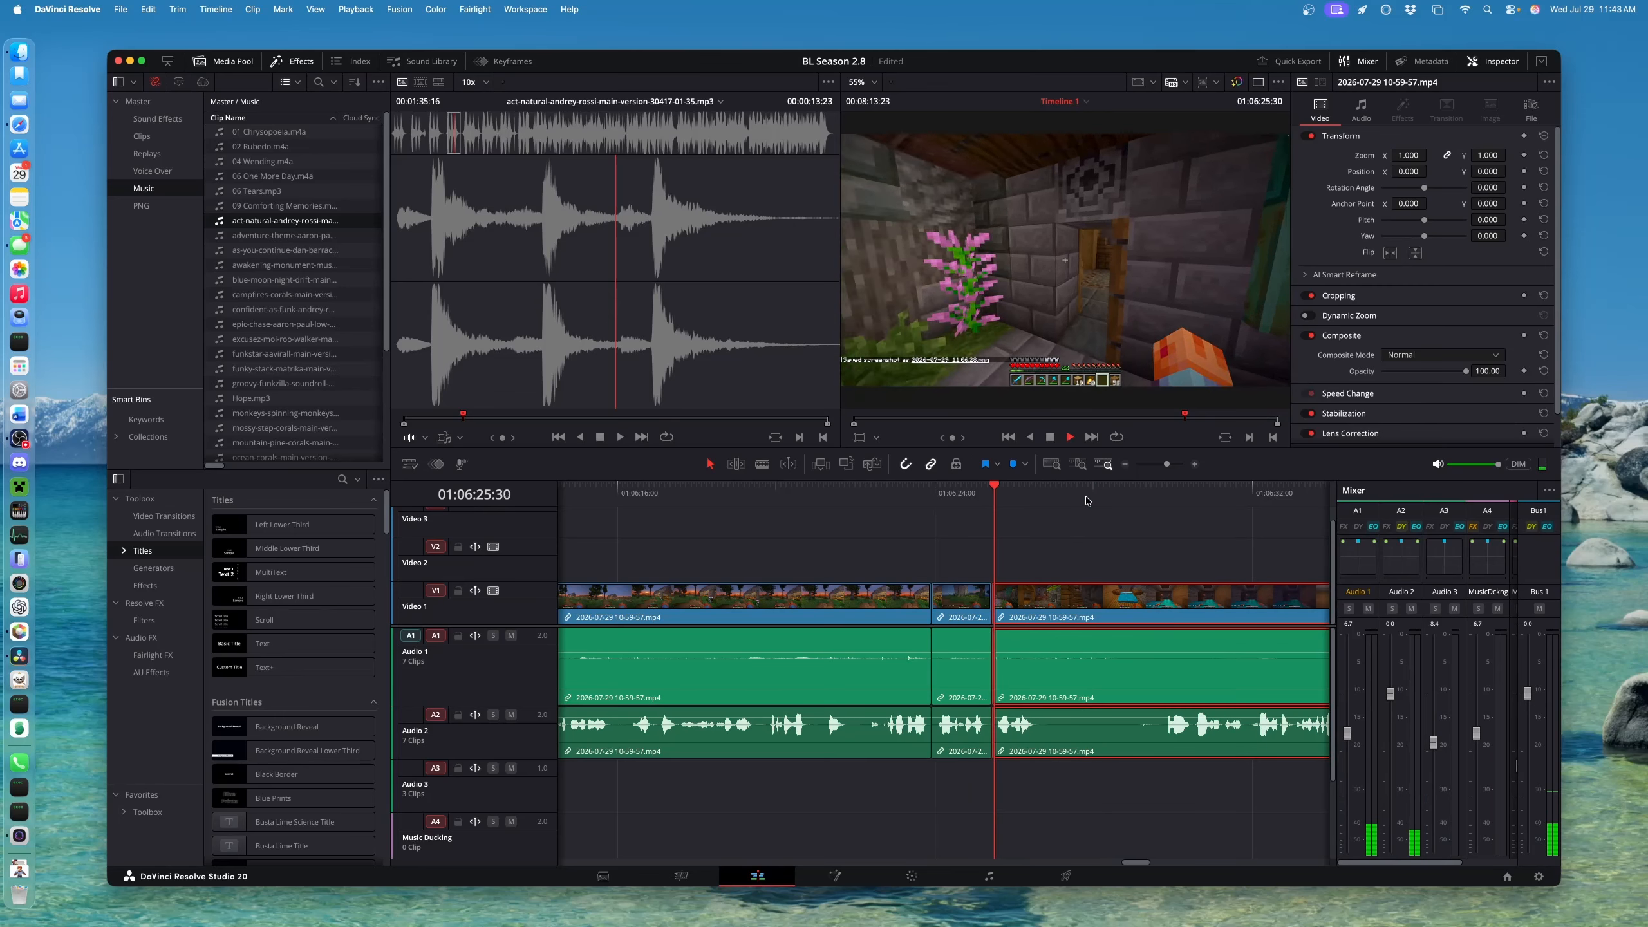
key(space)
key(space)
key(super+b)
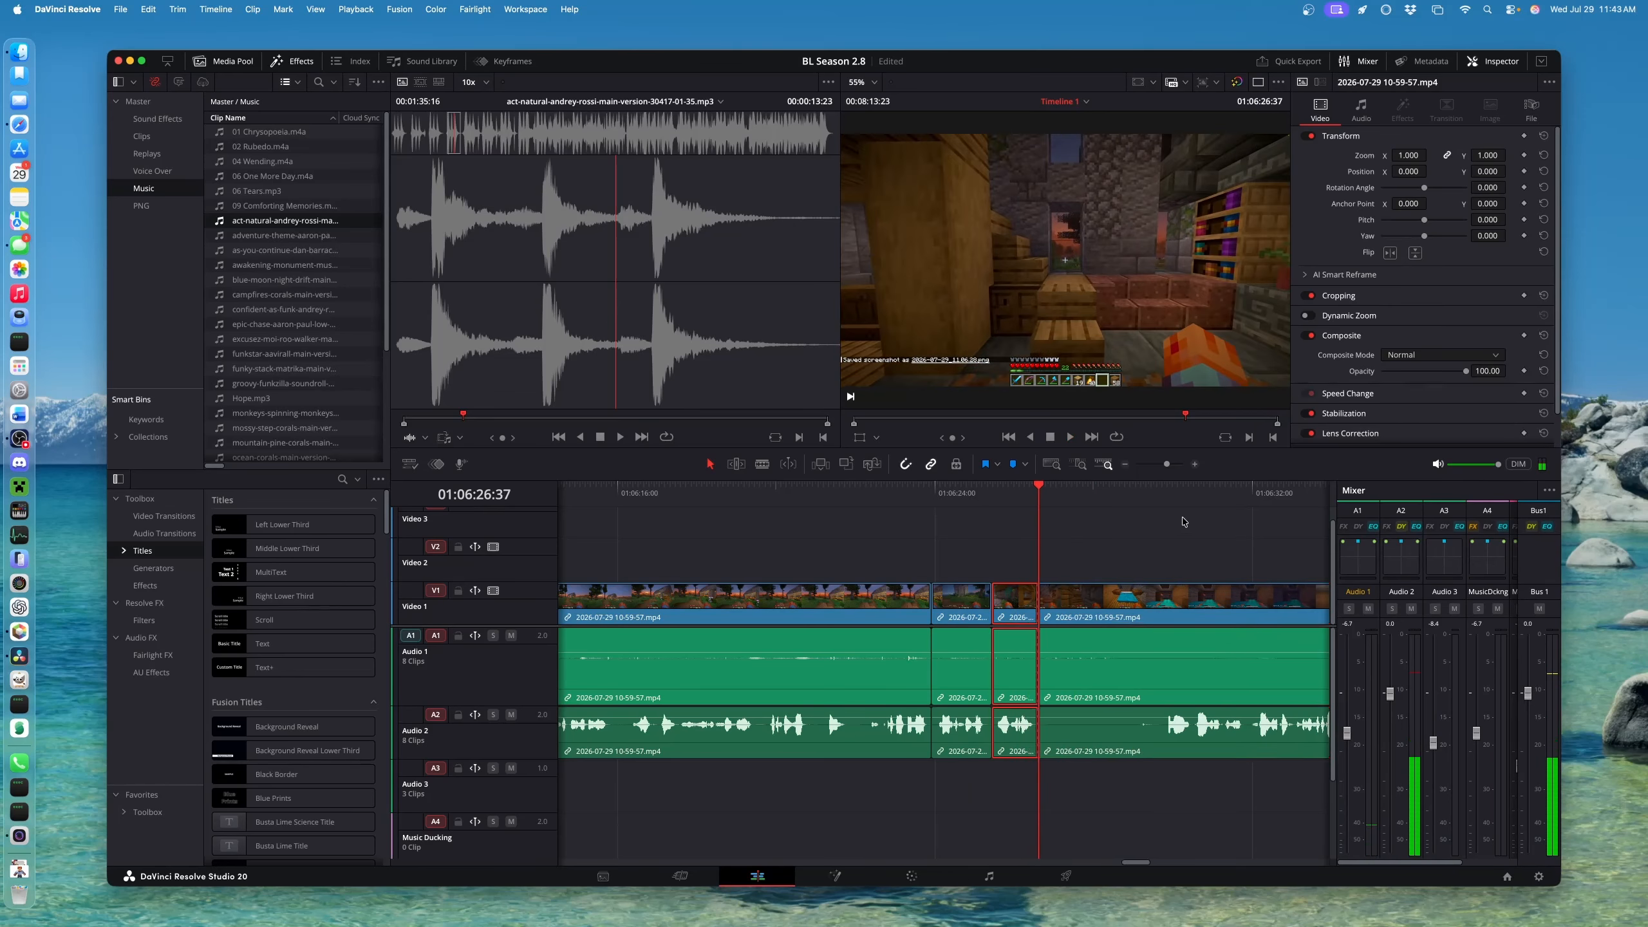
click(1161, 498)
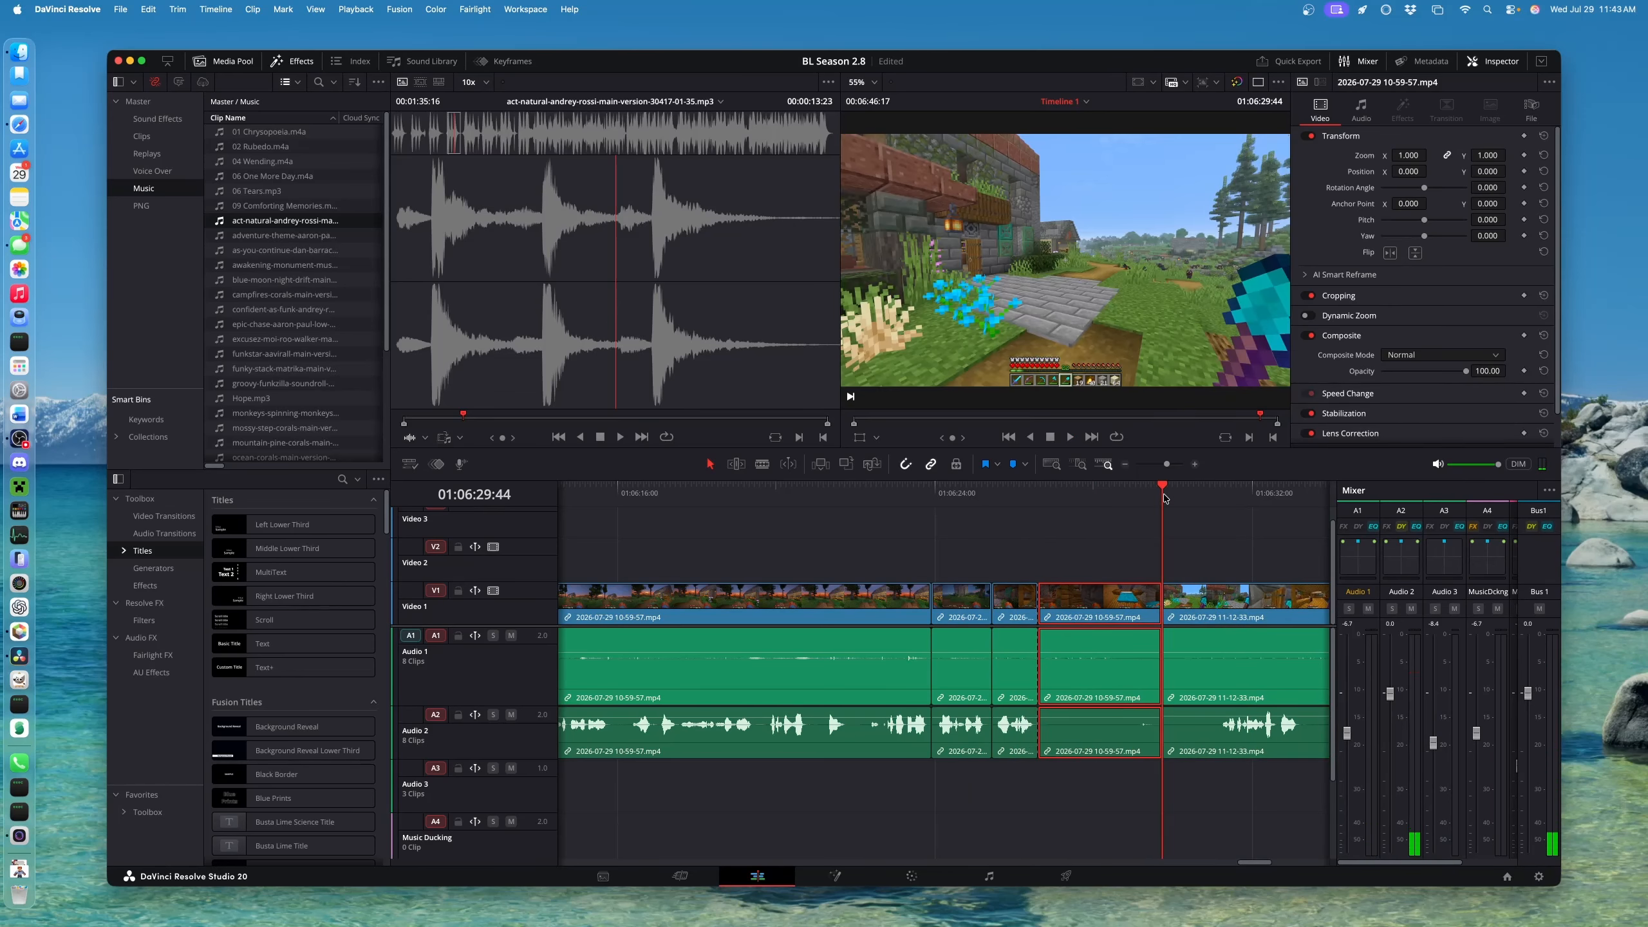
click(1167, 499)
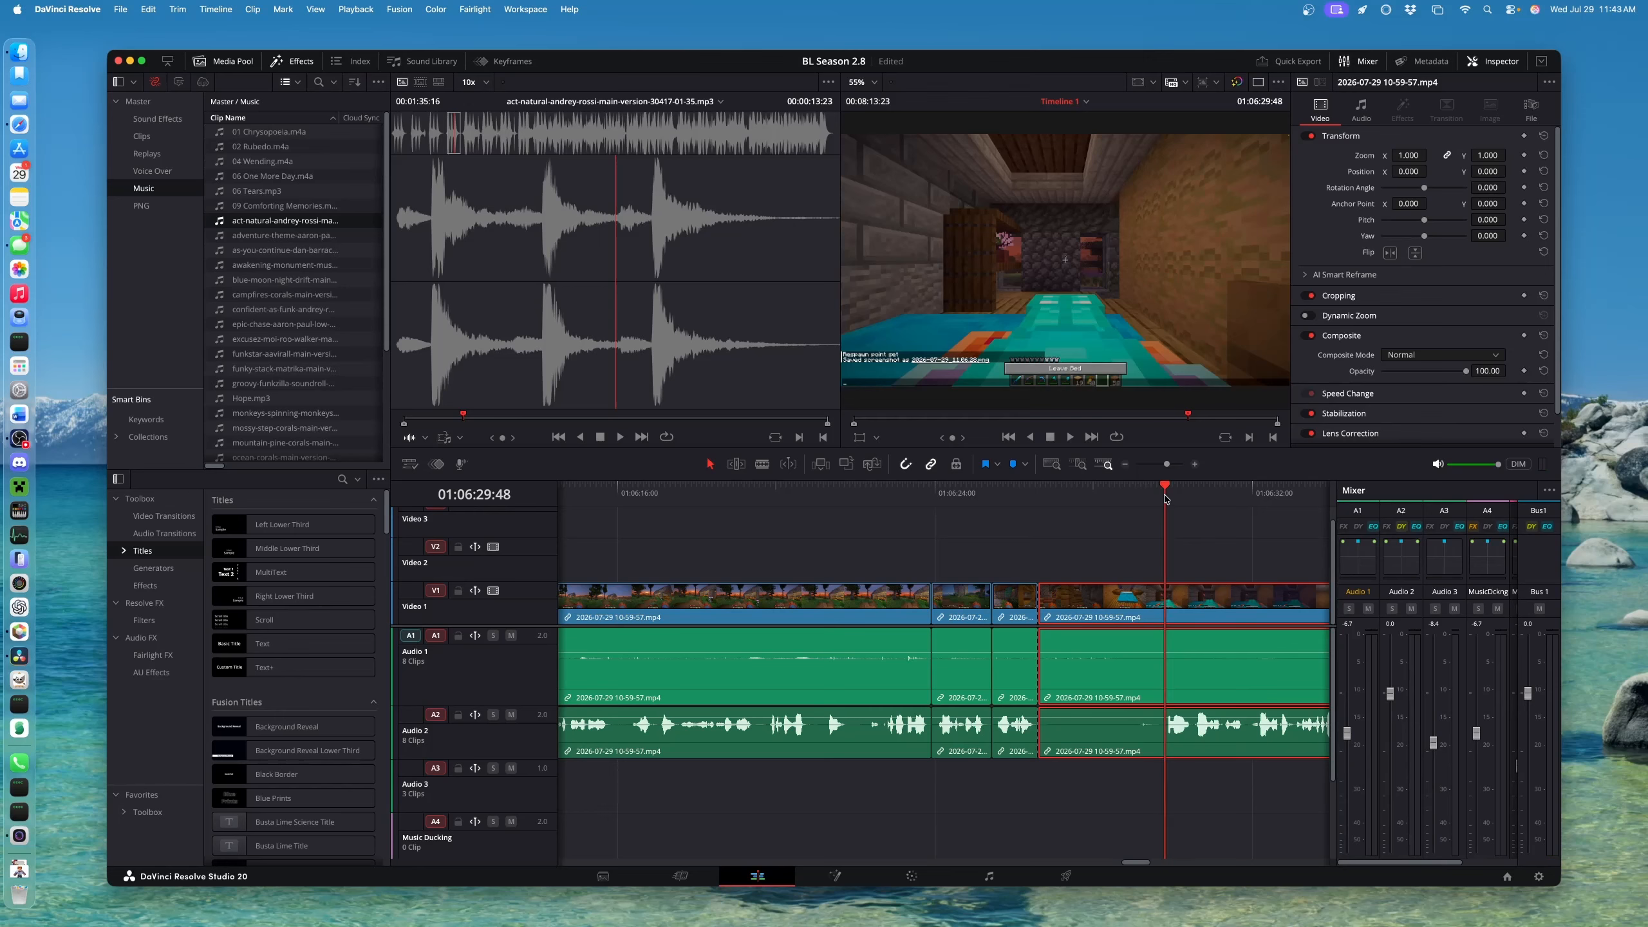
key(shift+bracketleft)
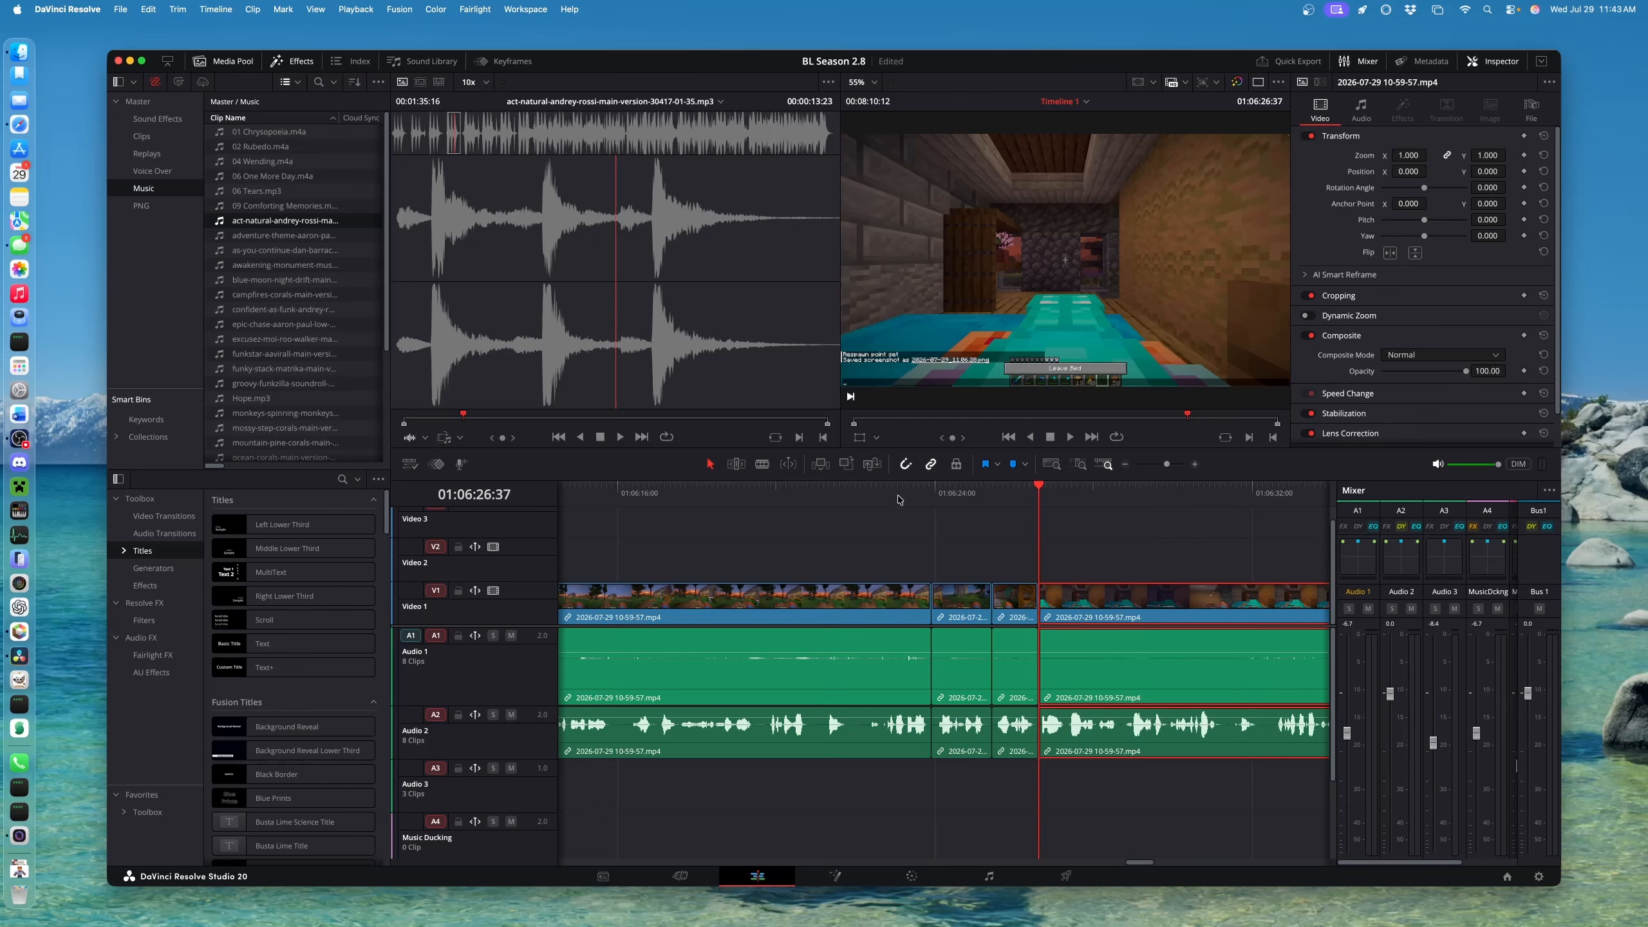
Play back the section with the new cuts around 01:06:24–01:06:26
click(960, 607)
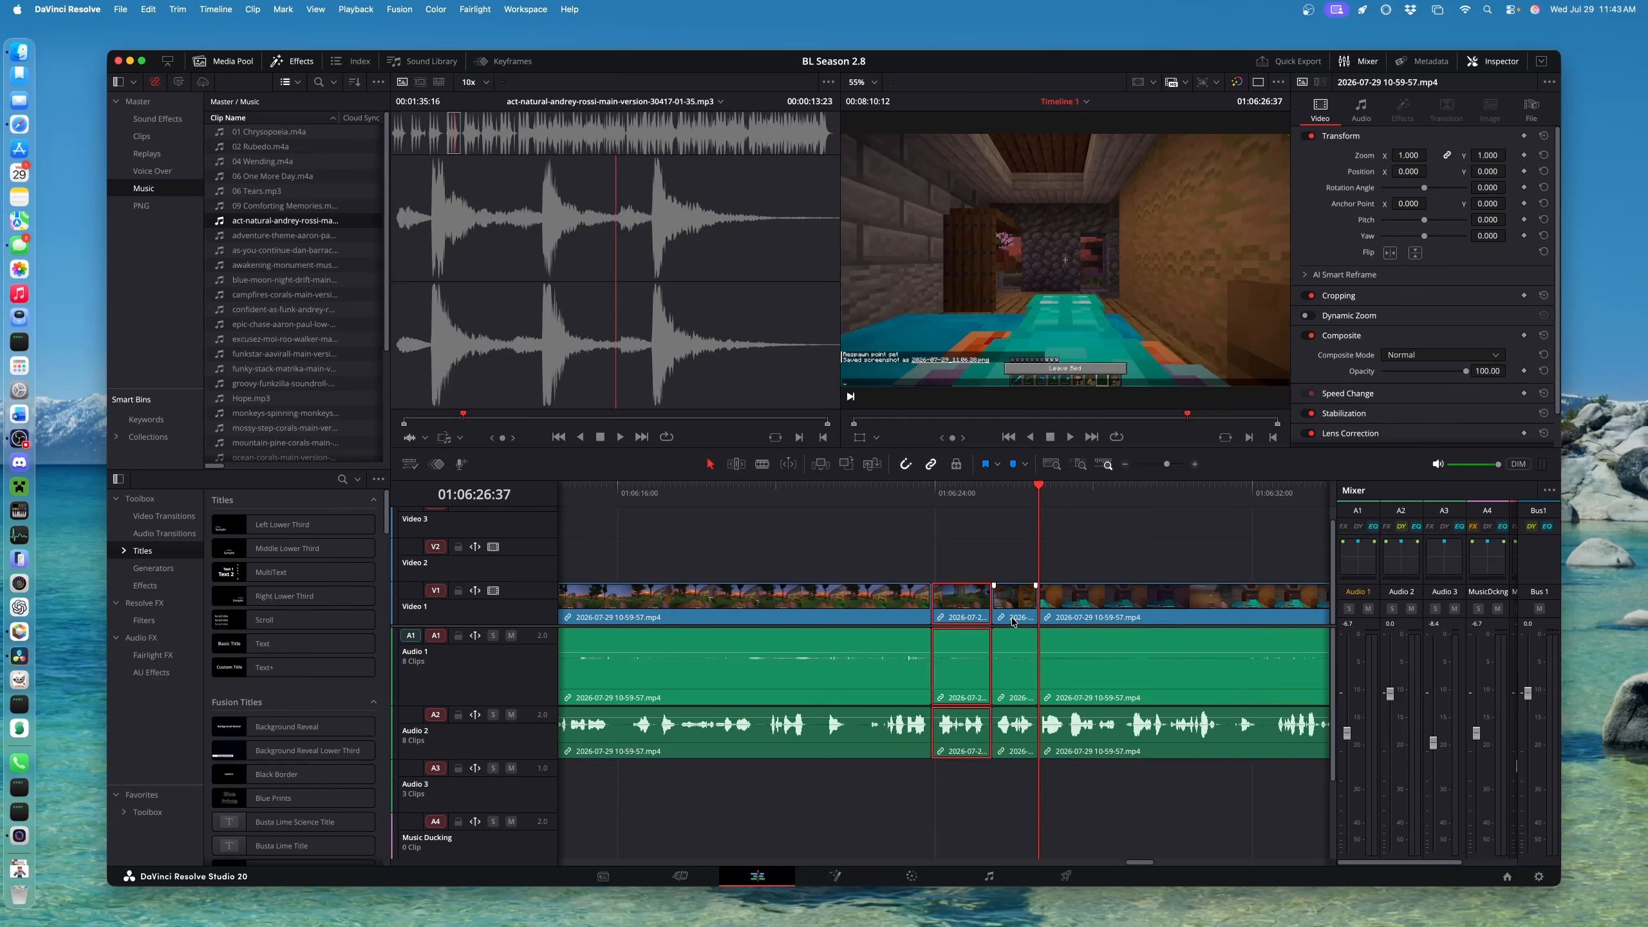
click(918, 600)
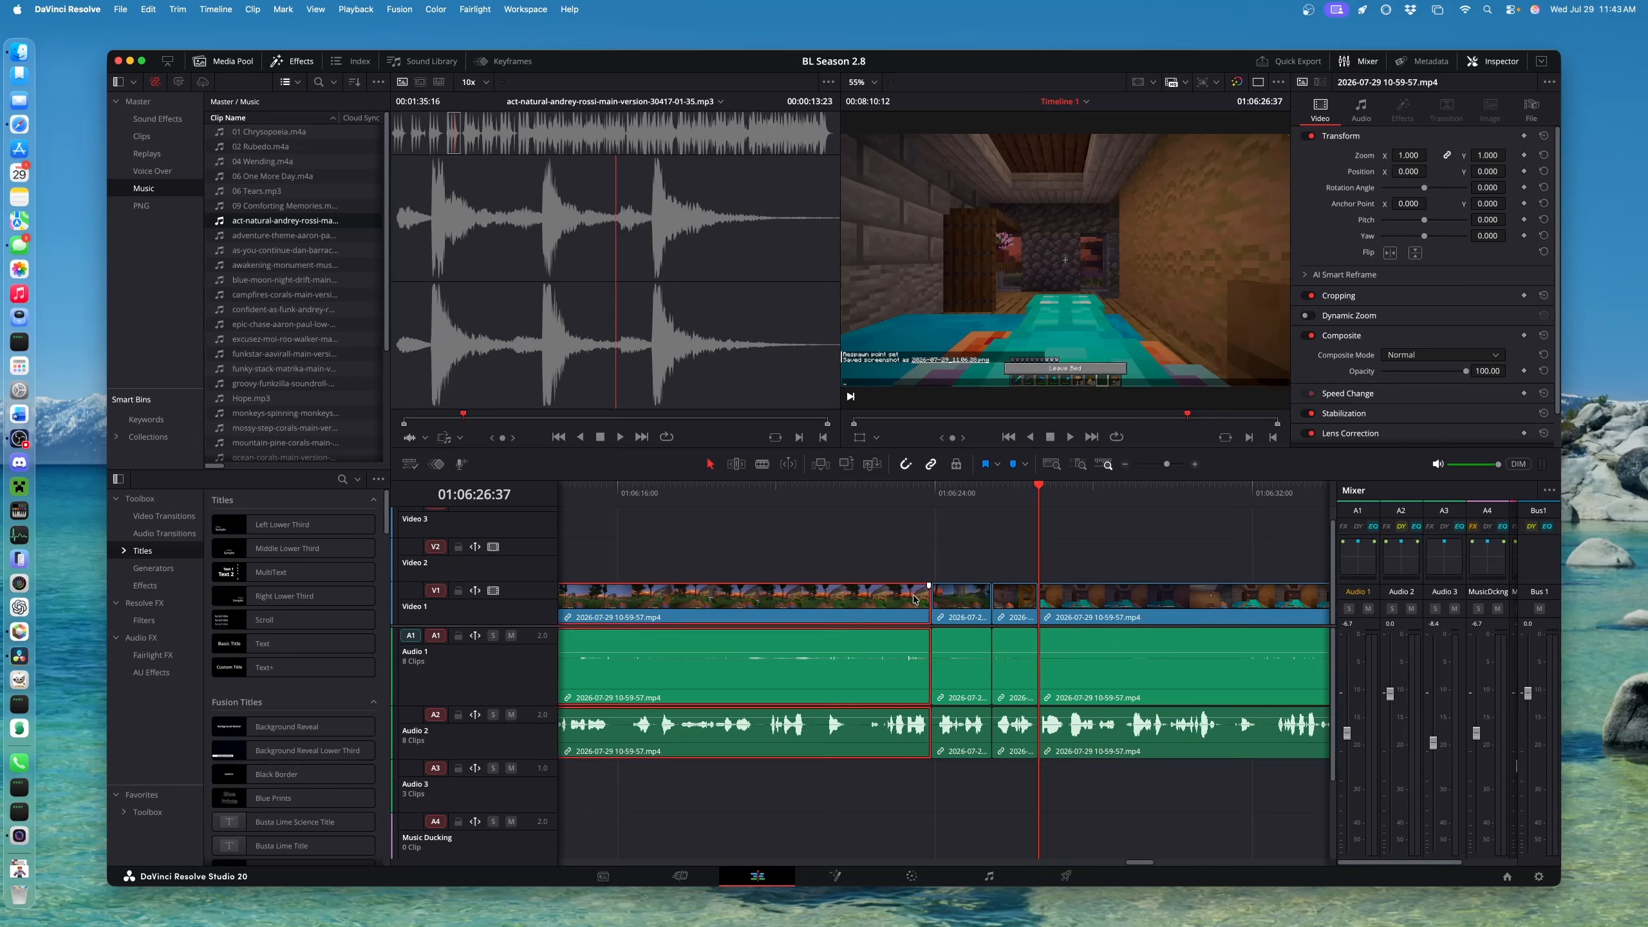
click(905, 499)
key(space)
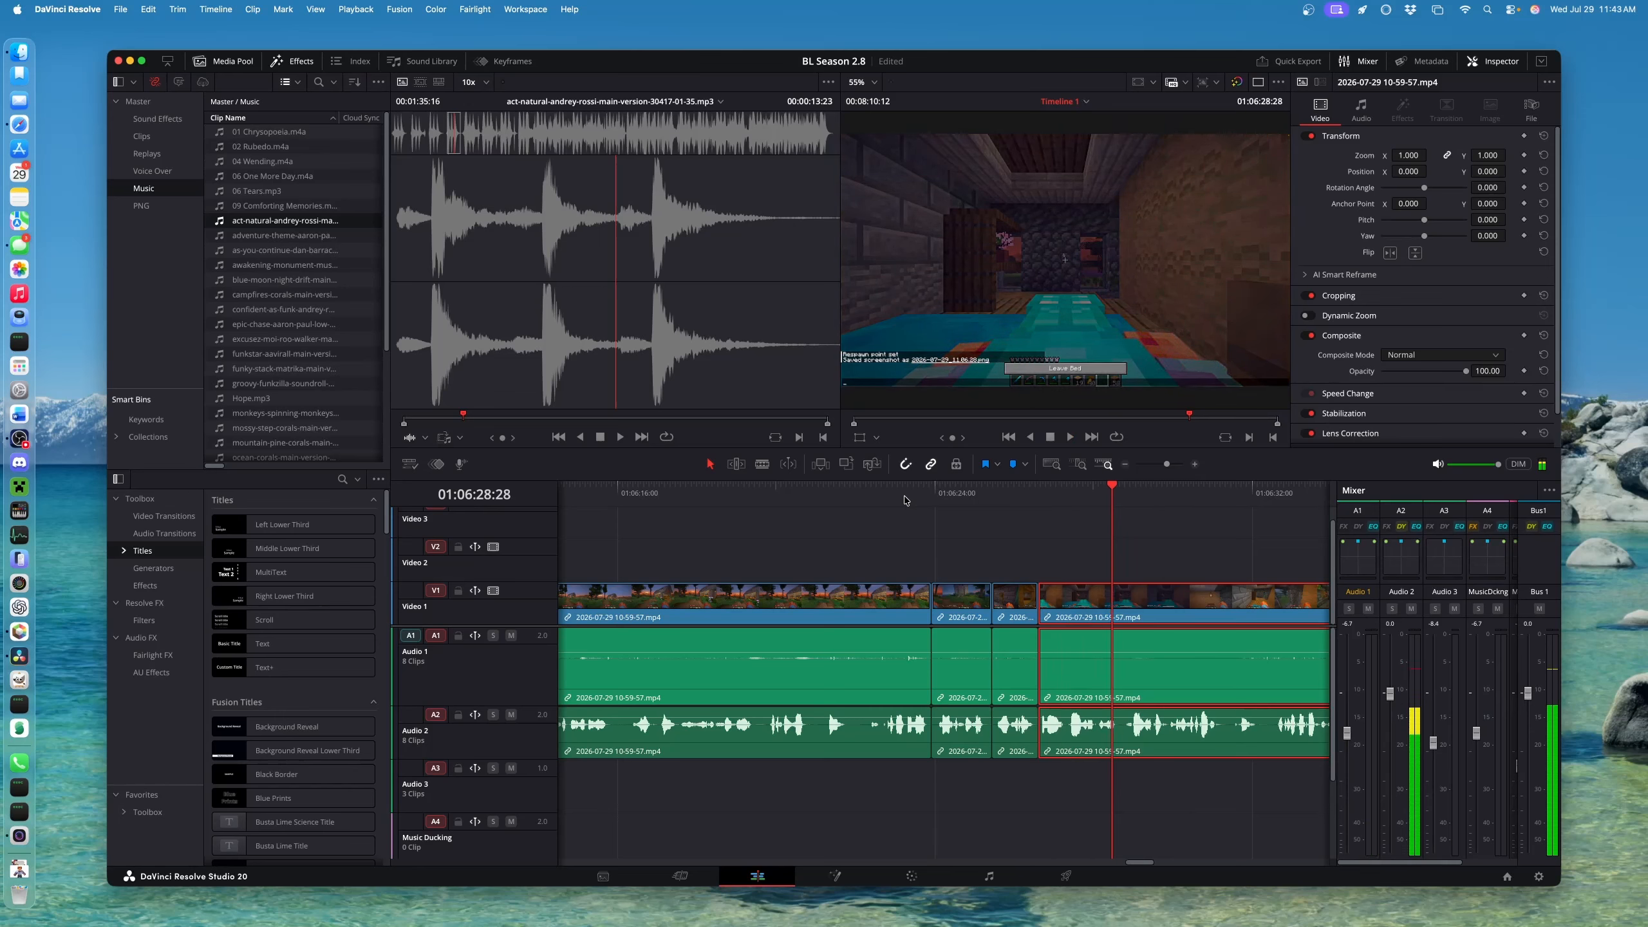
Review the edit point and select the Video 1 clip right after the cut
click(1038, 606)
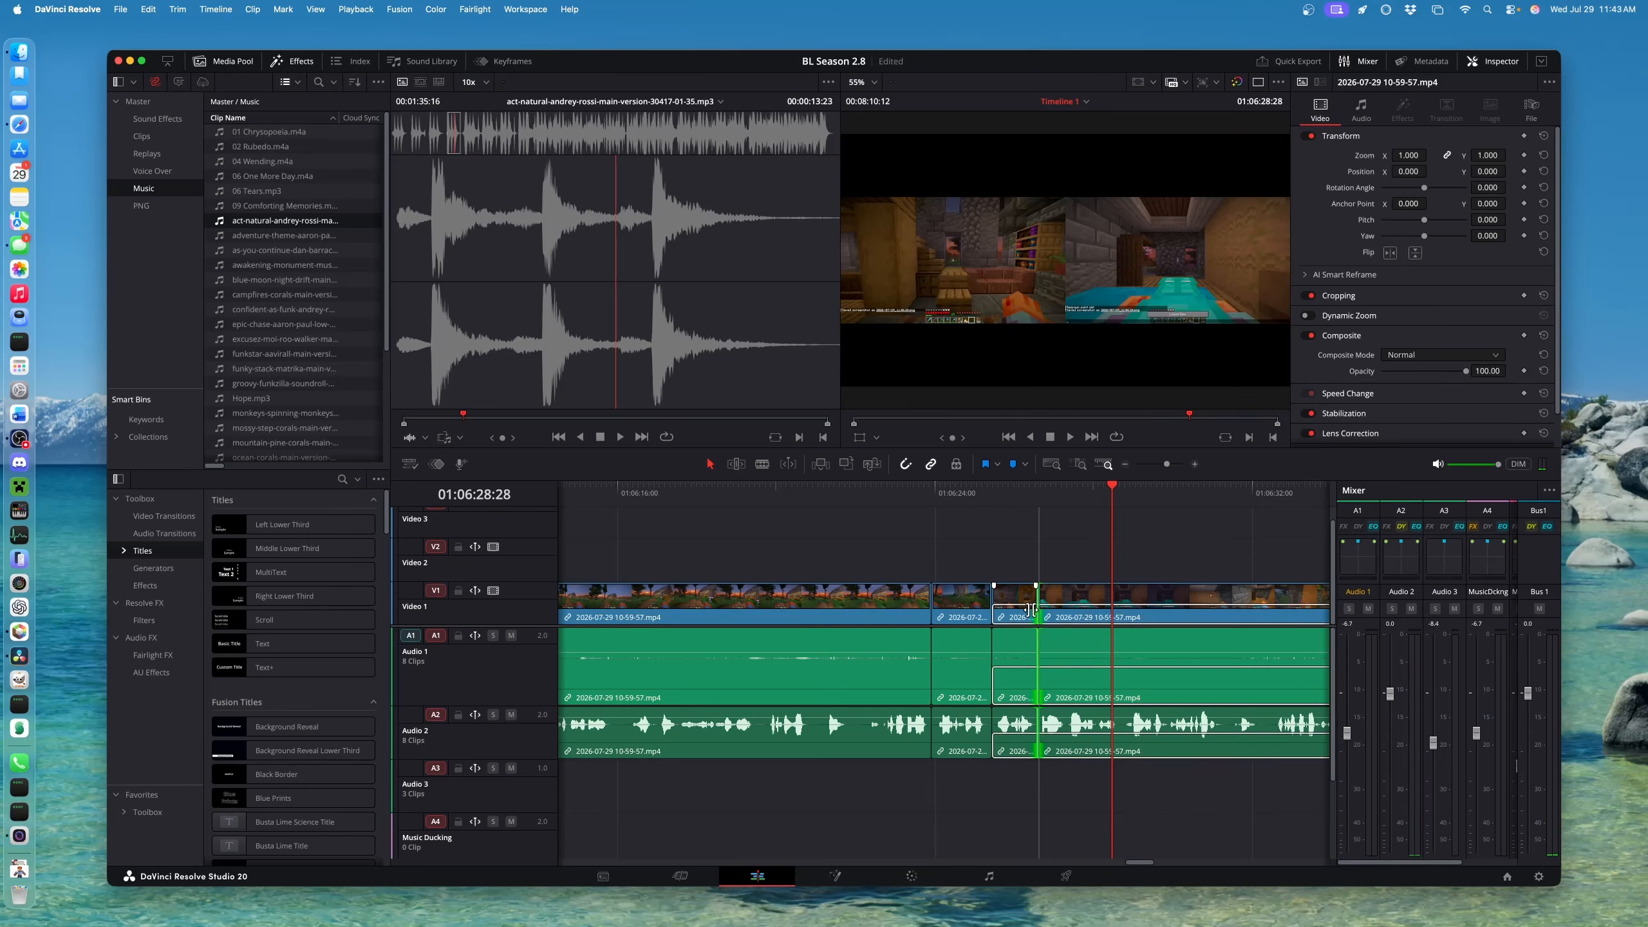
click(1016, 494)
scroll(1016, 494, up, 5)
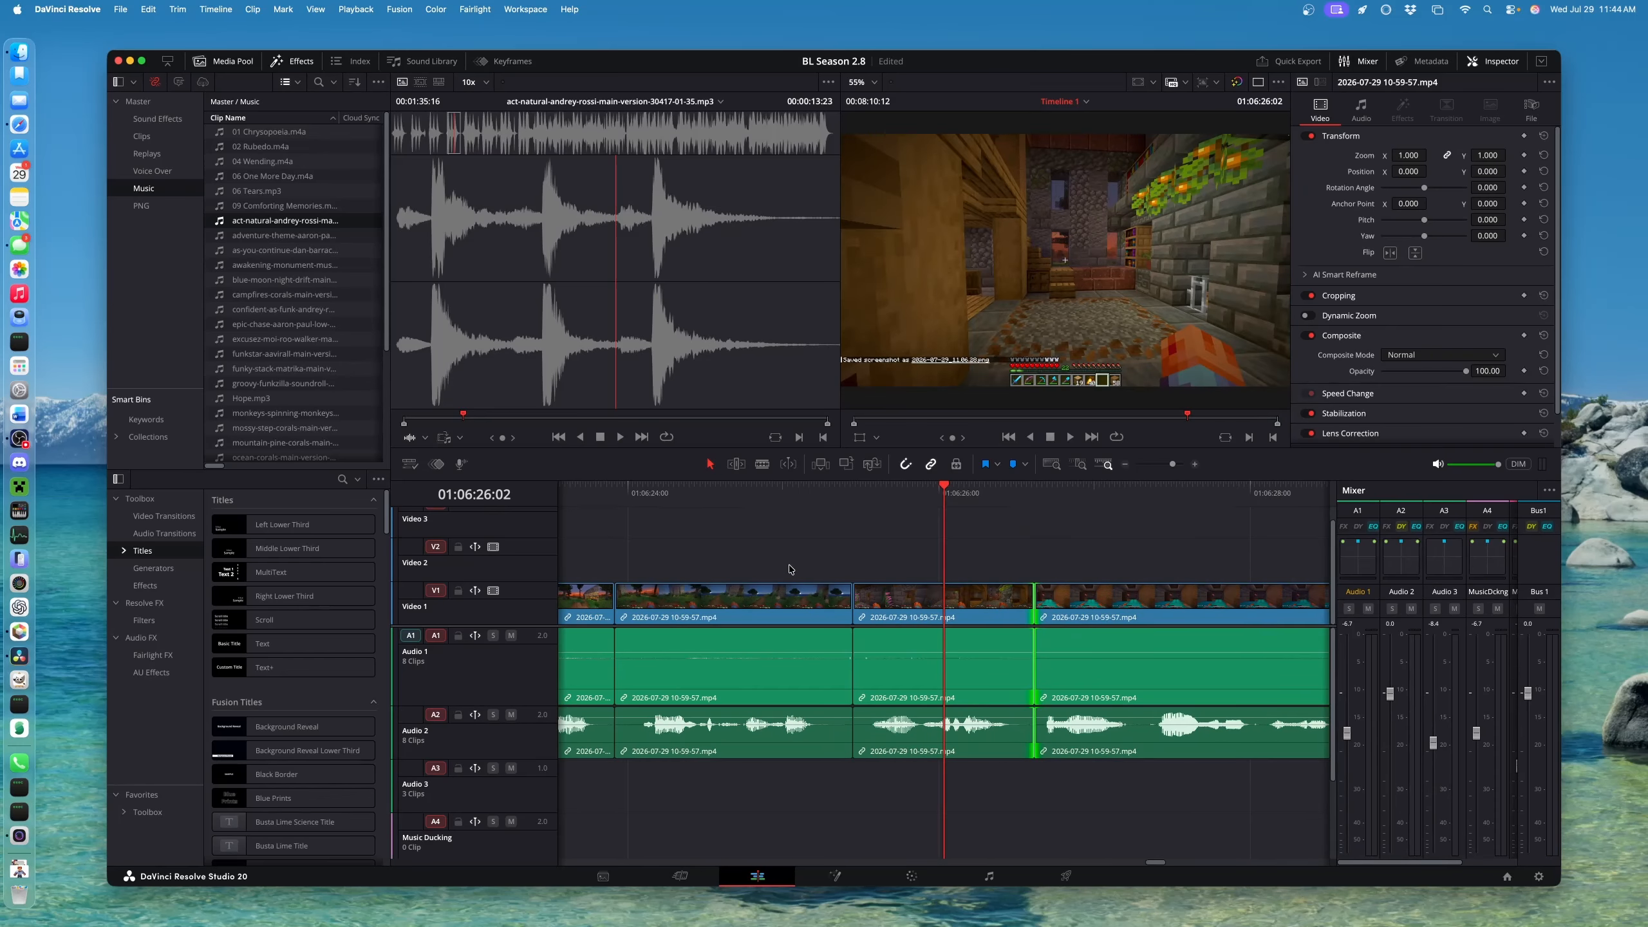
click(645, 497)
key(space)
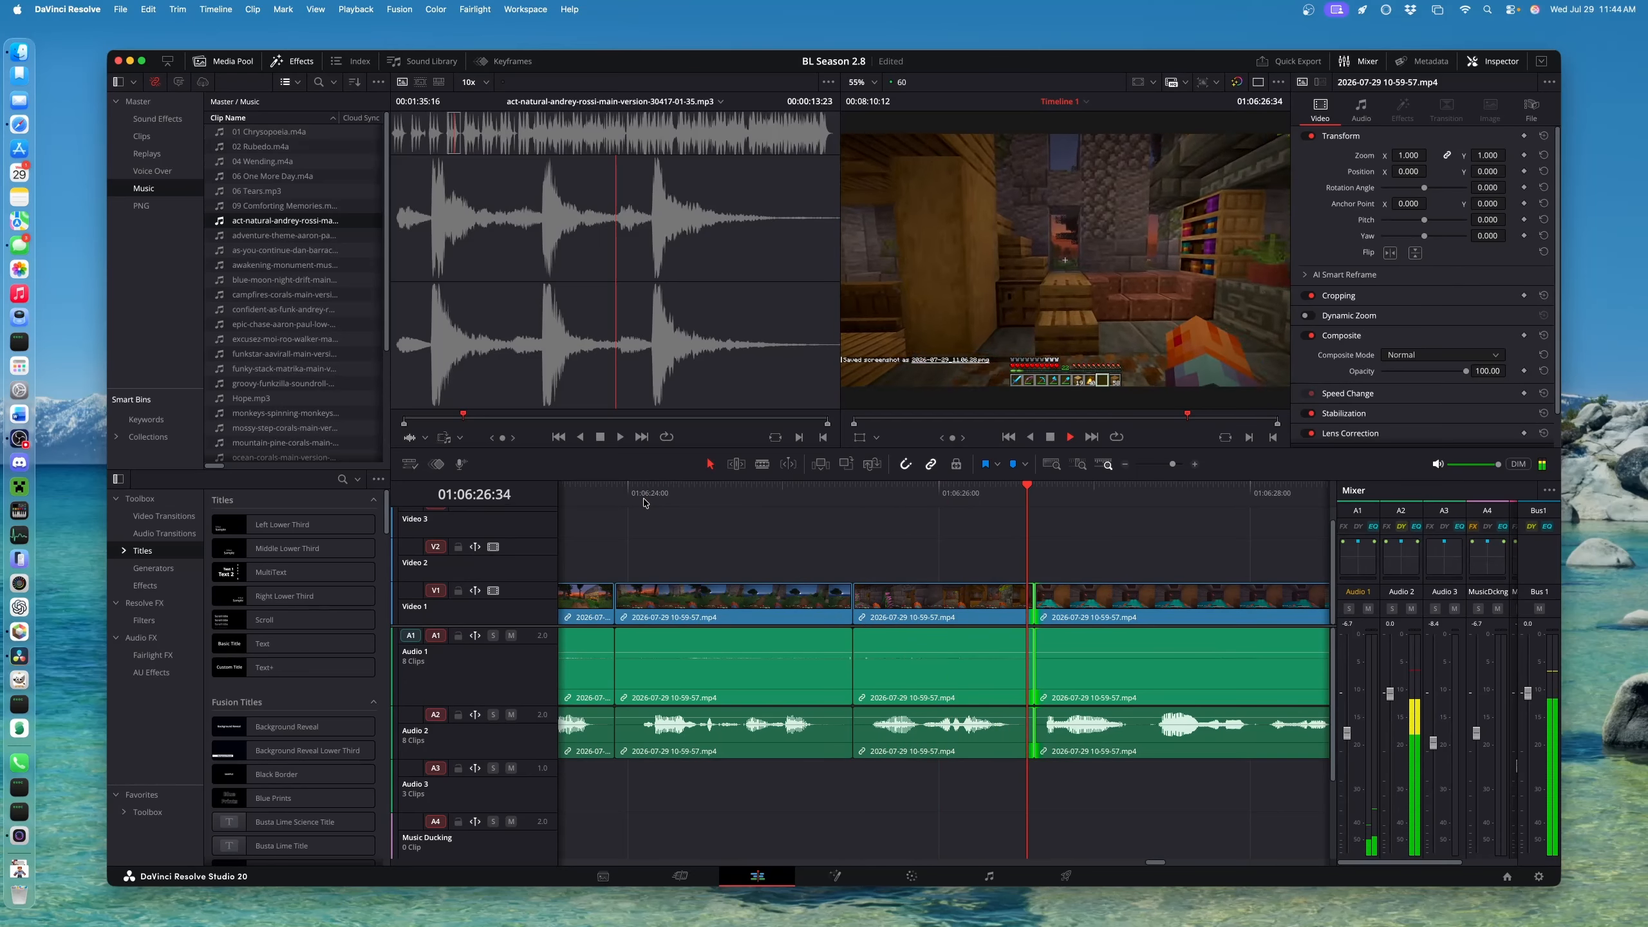
key(space)
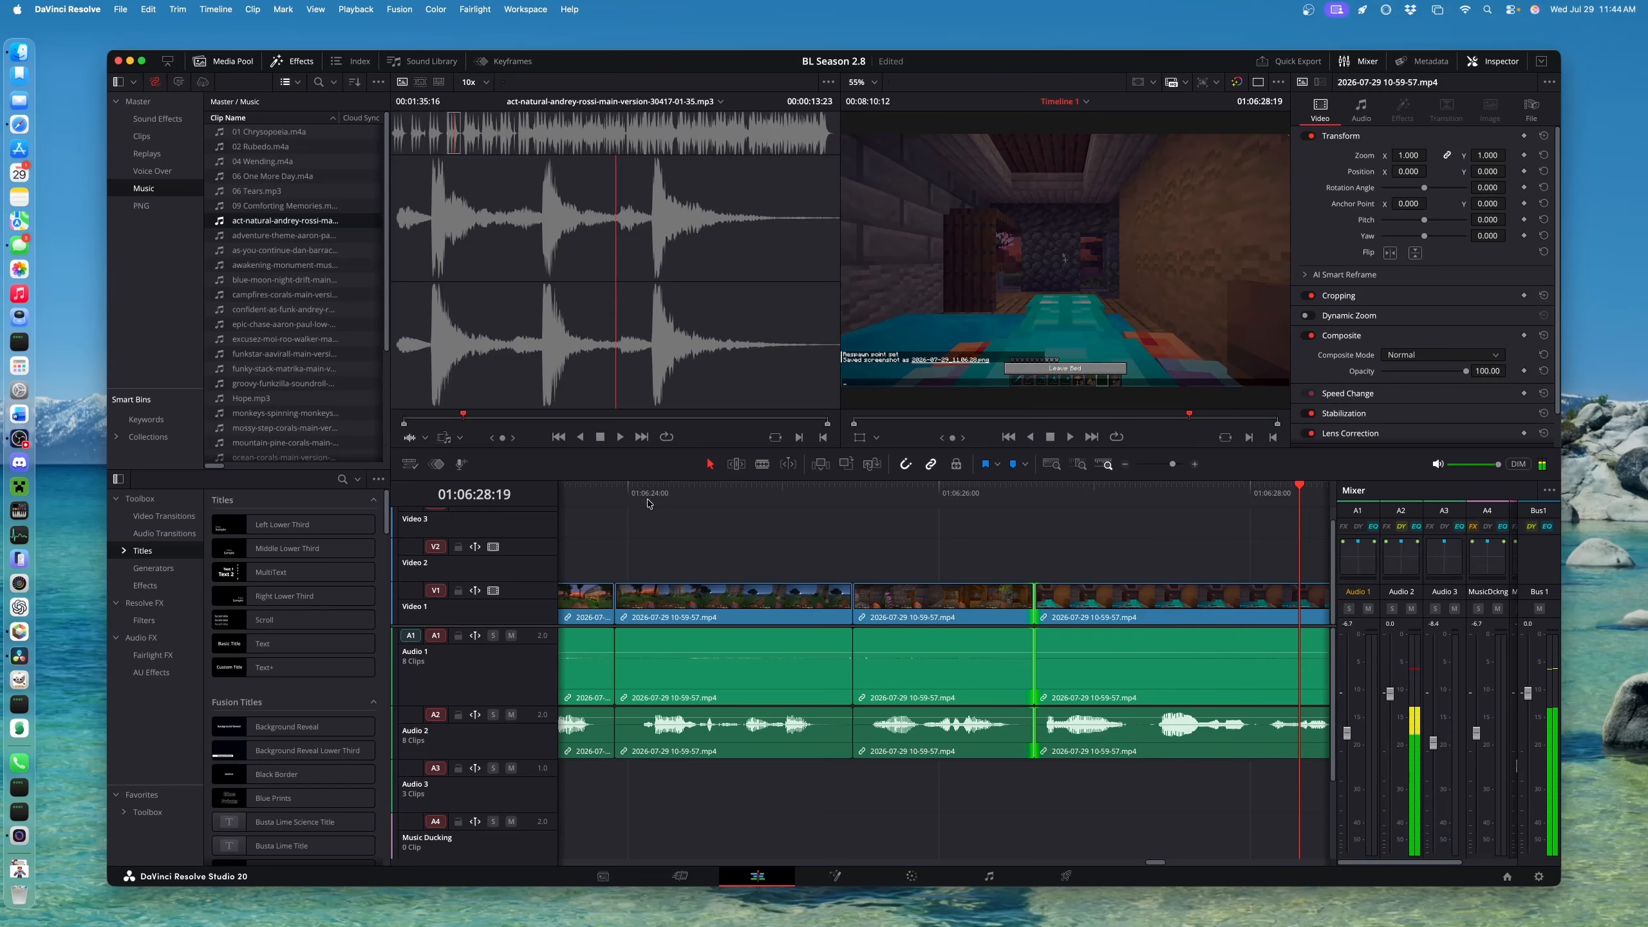
click(1058, 609)
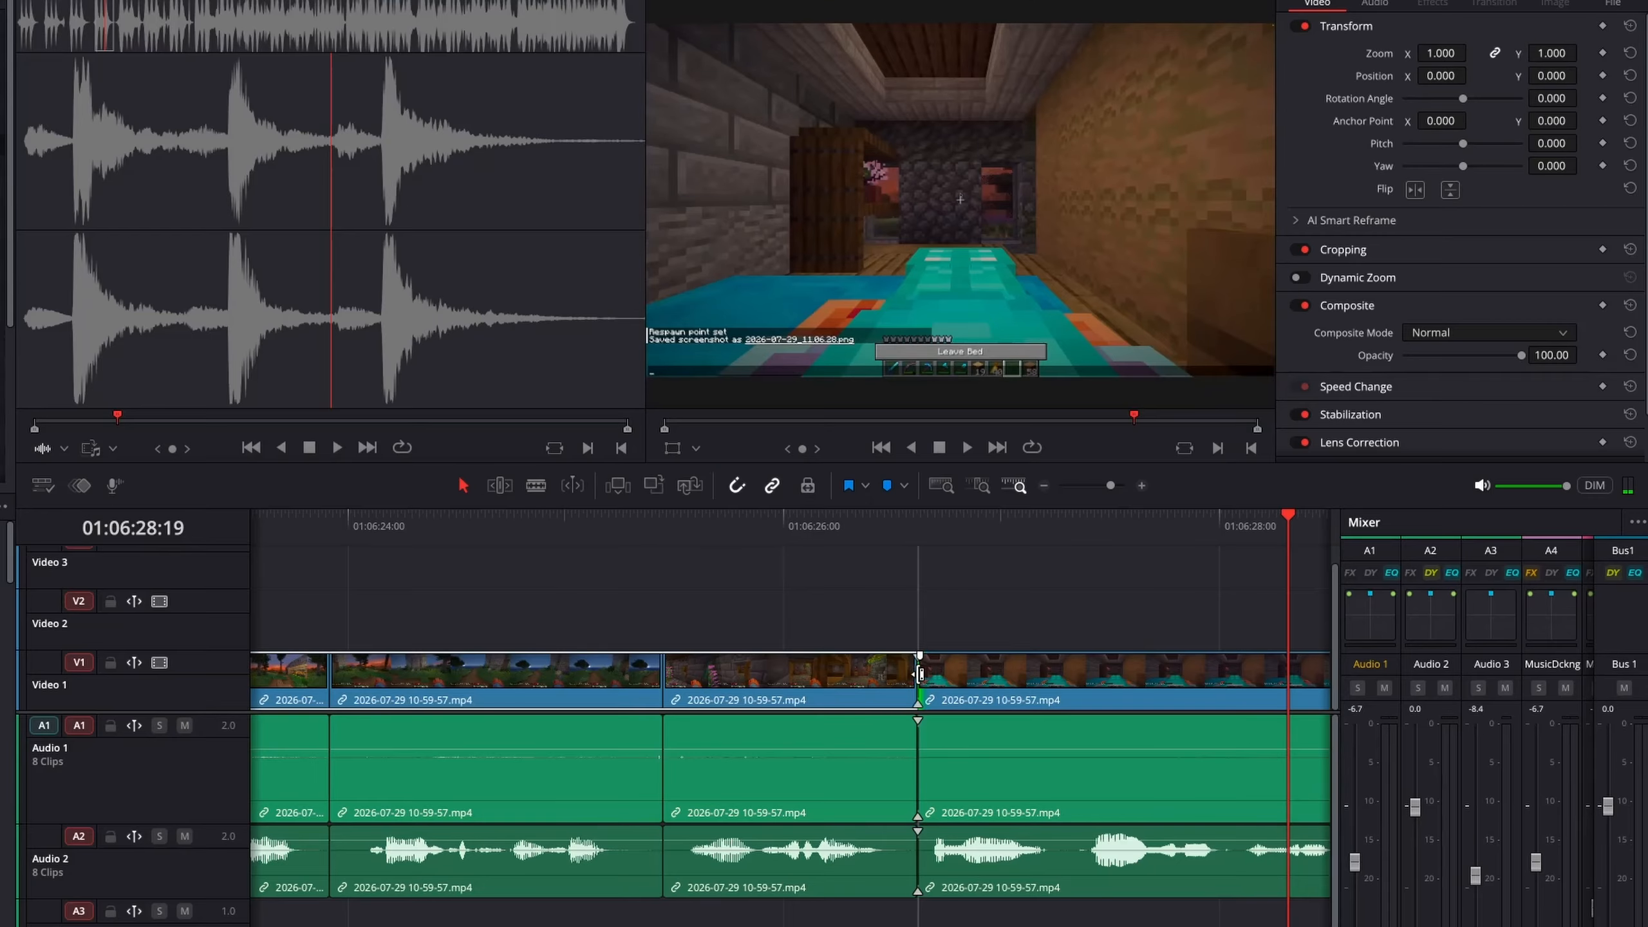
Extend the V1 clip's start left by 01:10 and the A1 clip's start by 01:00
drag(1041, 599, 857, 602)
drag(669, 680, 667, 680)
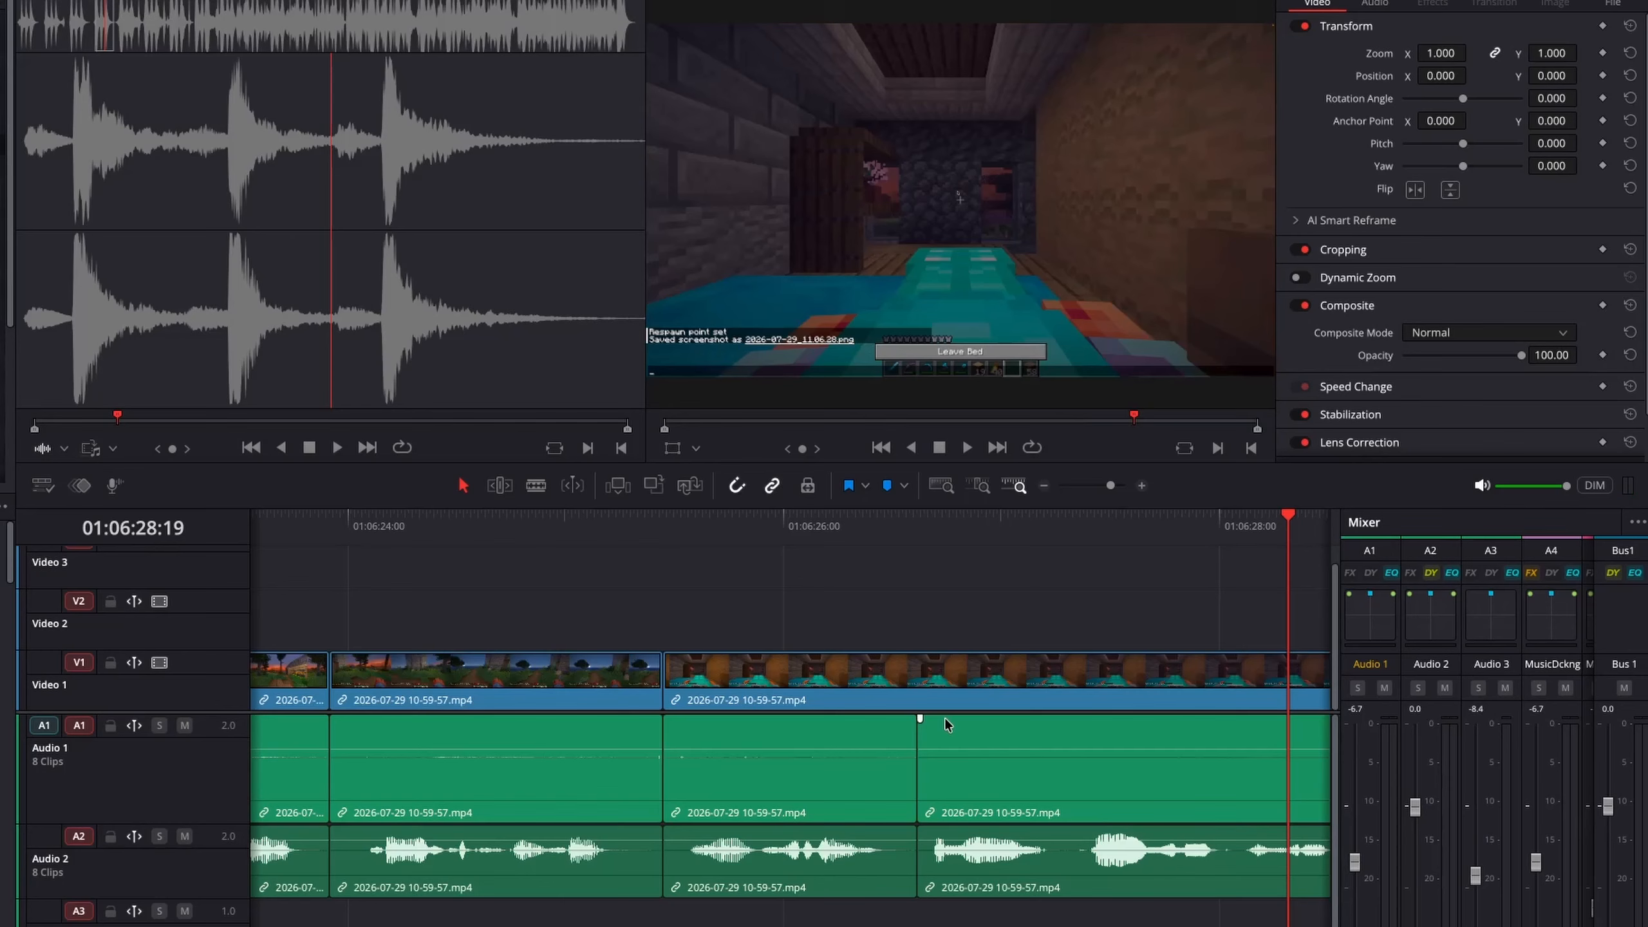
click(943, 765)
drag(928, 772, 664, 797)
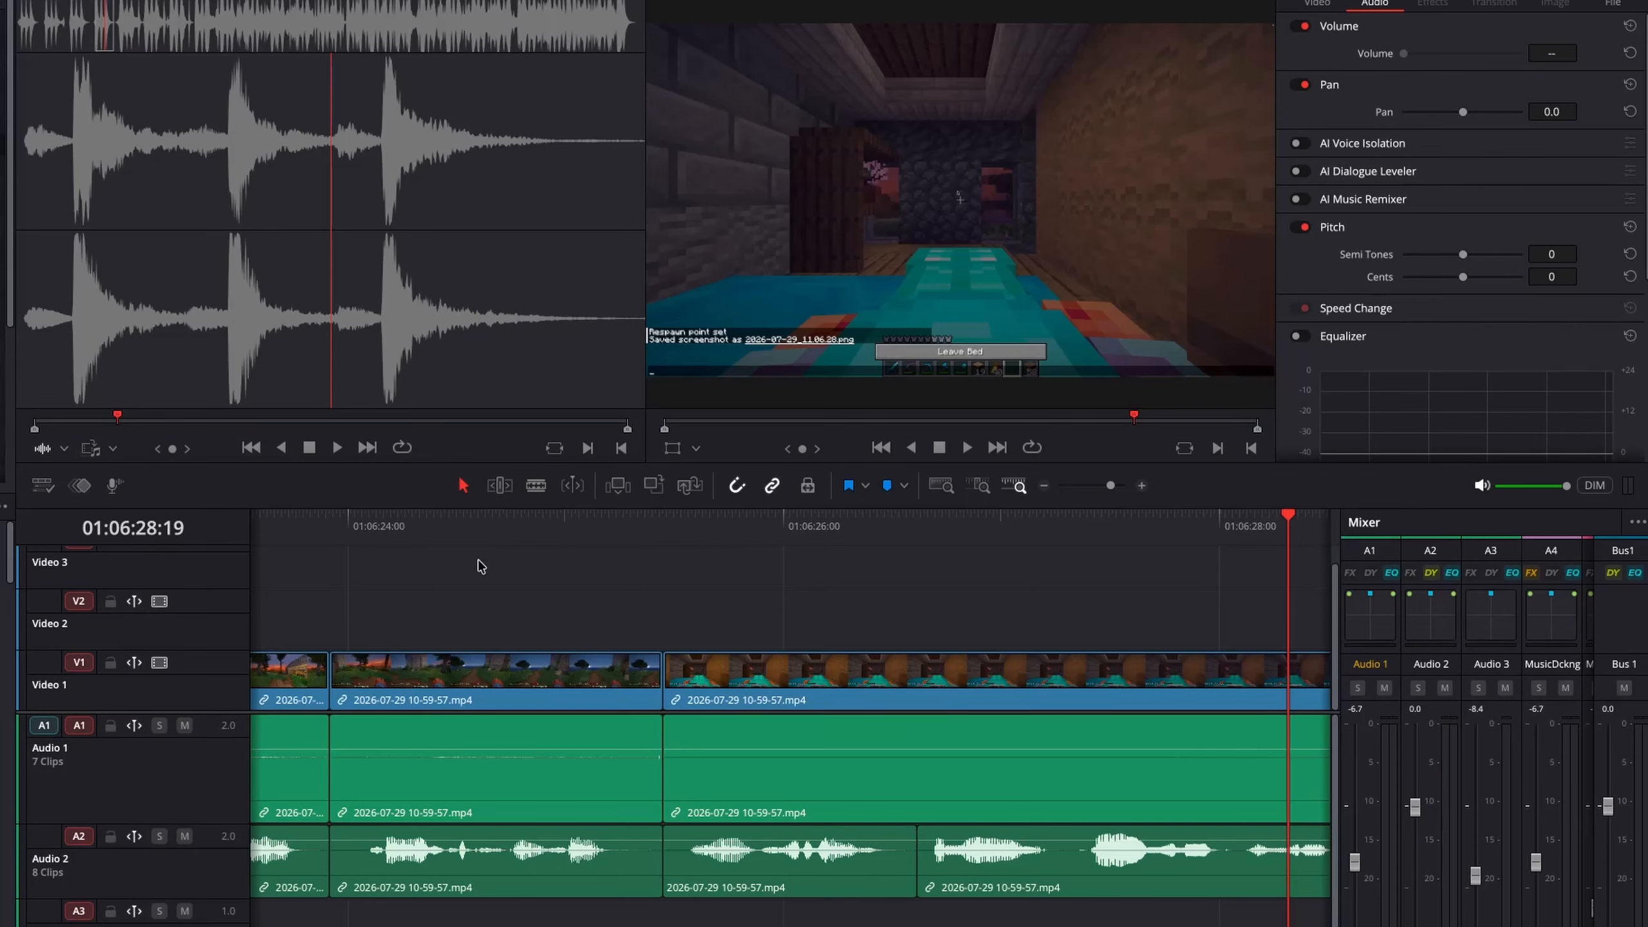
Play back the trimmed section from 01:06:24
click(461, 526)
key(space)
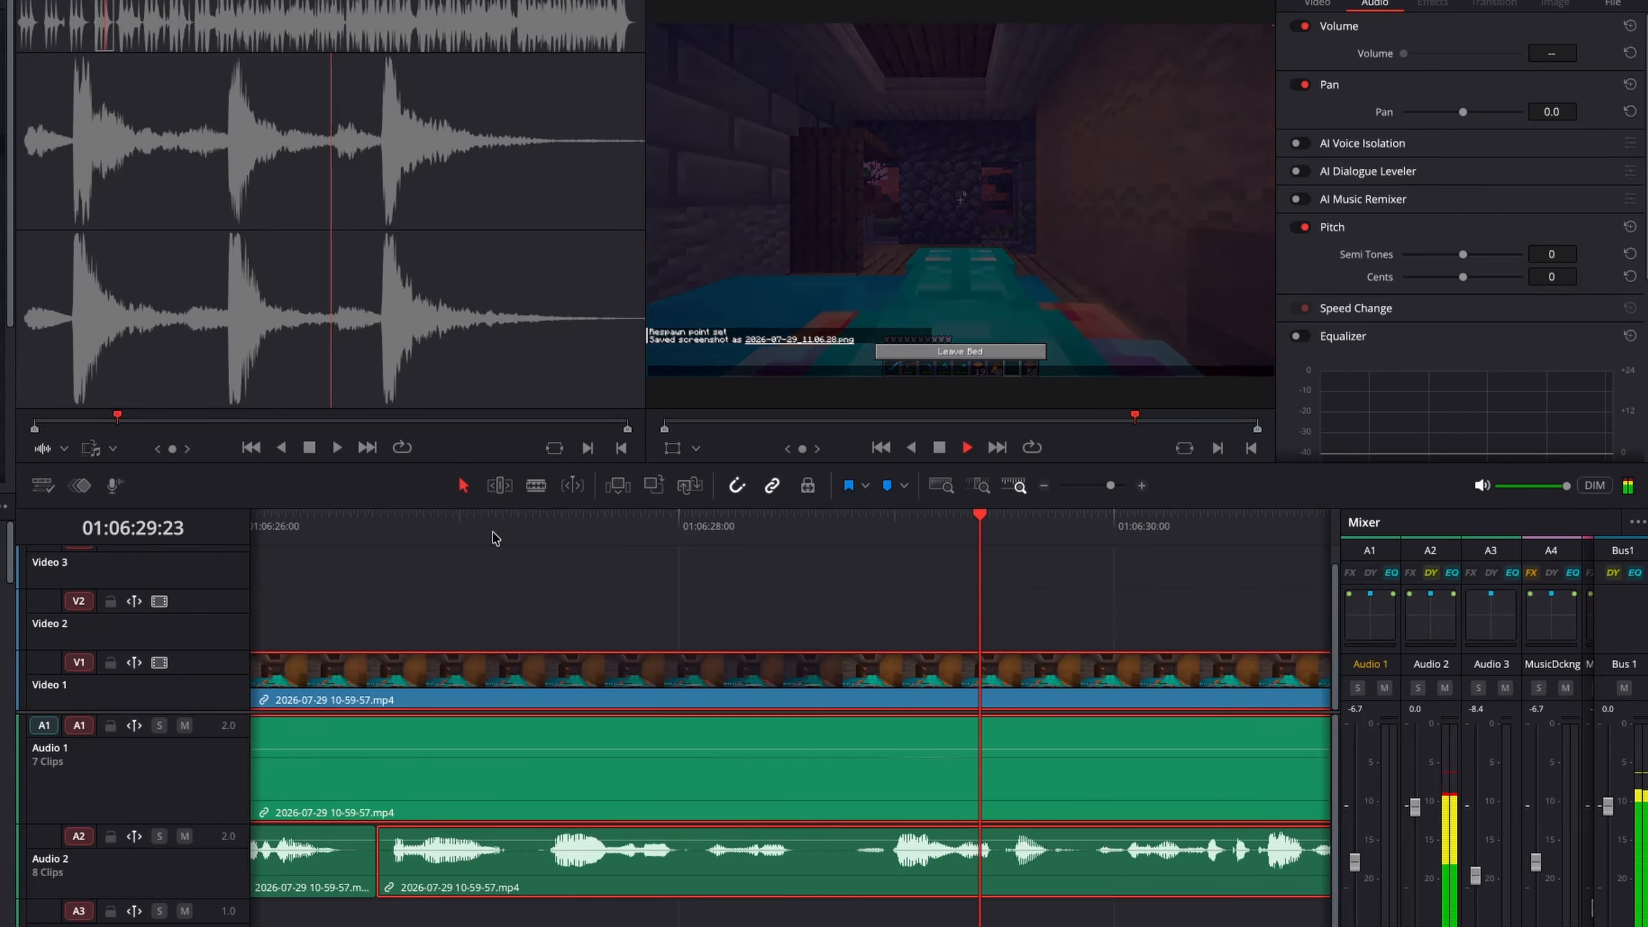
key(space)
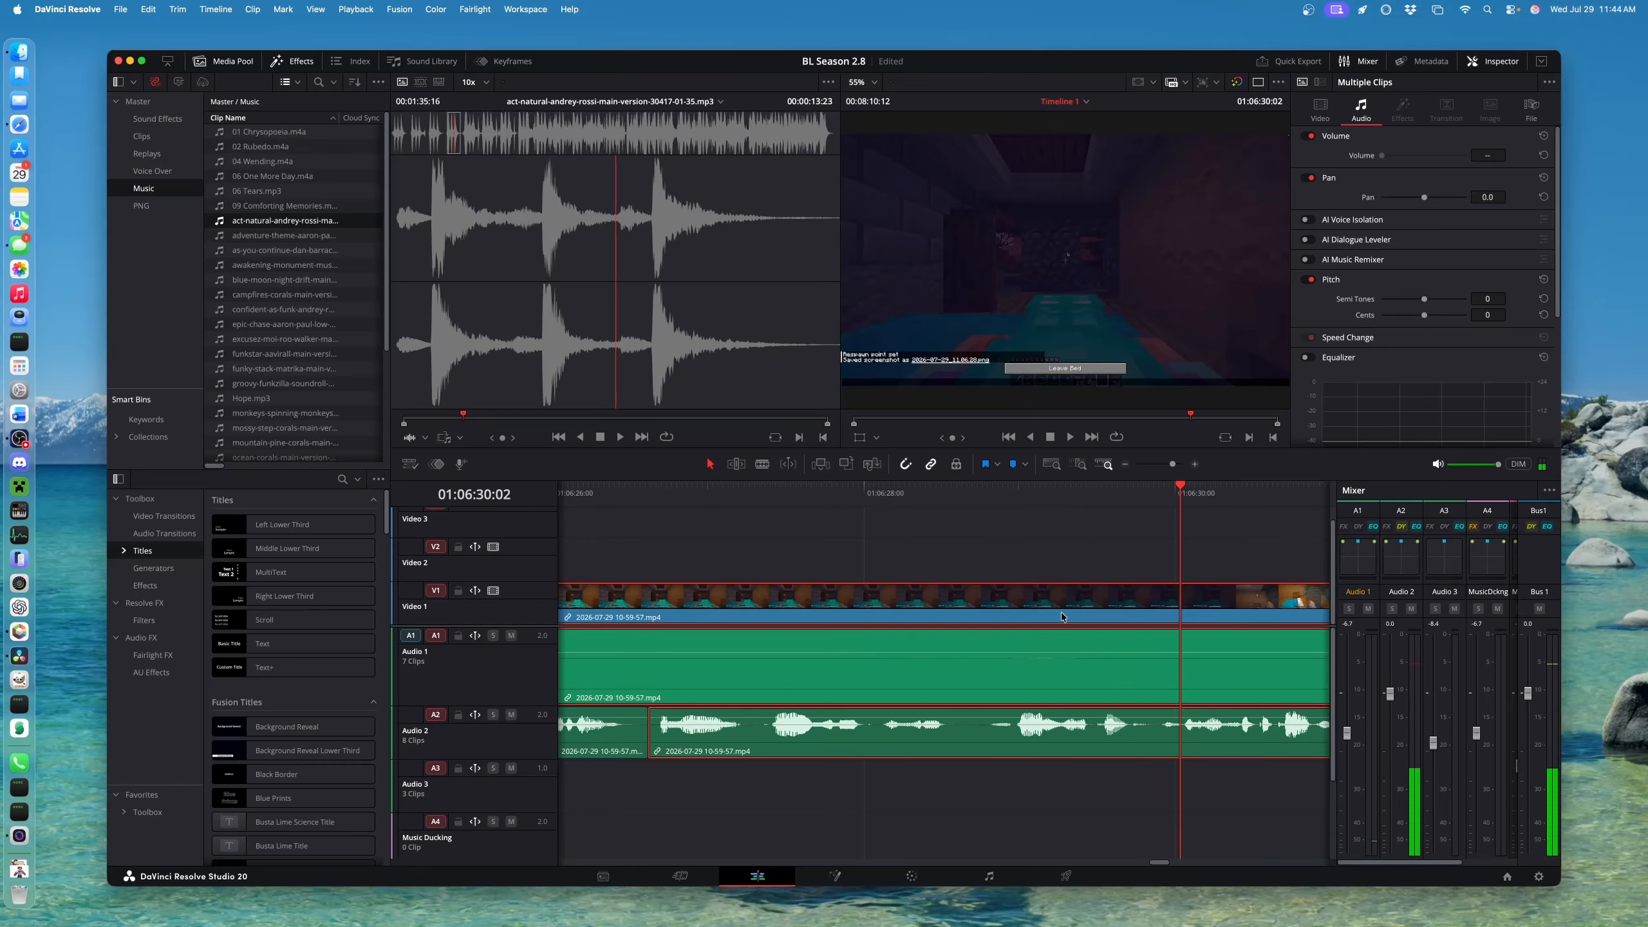
Zoom out and scrub forward through the gameplay footage
scroll(1066, 614, left, 5)
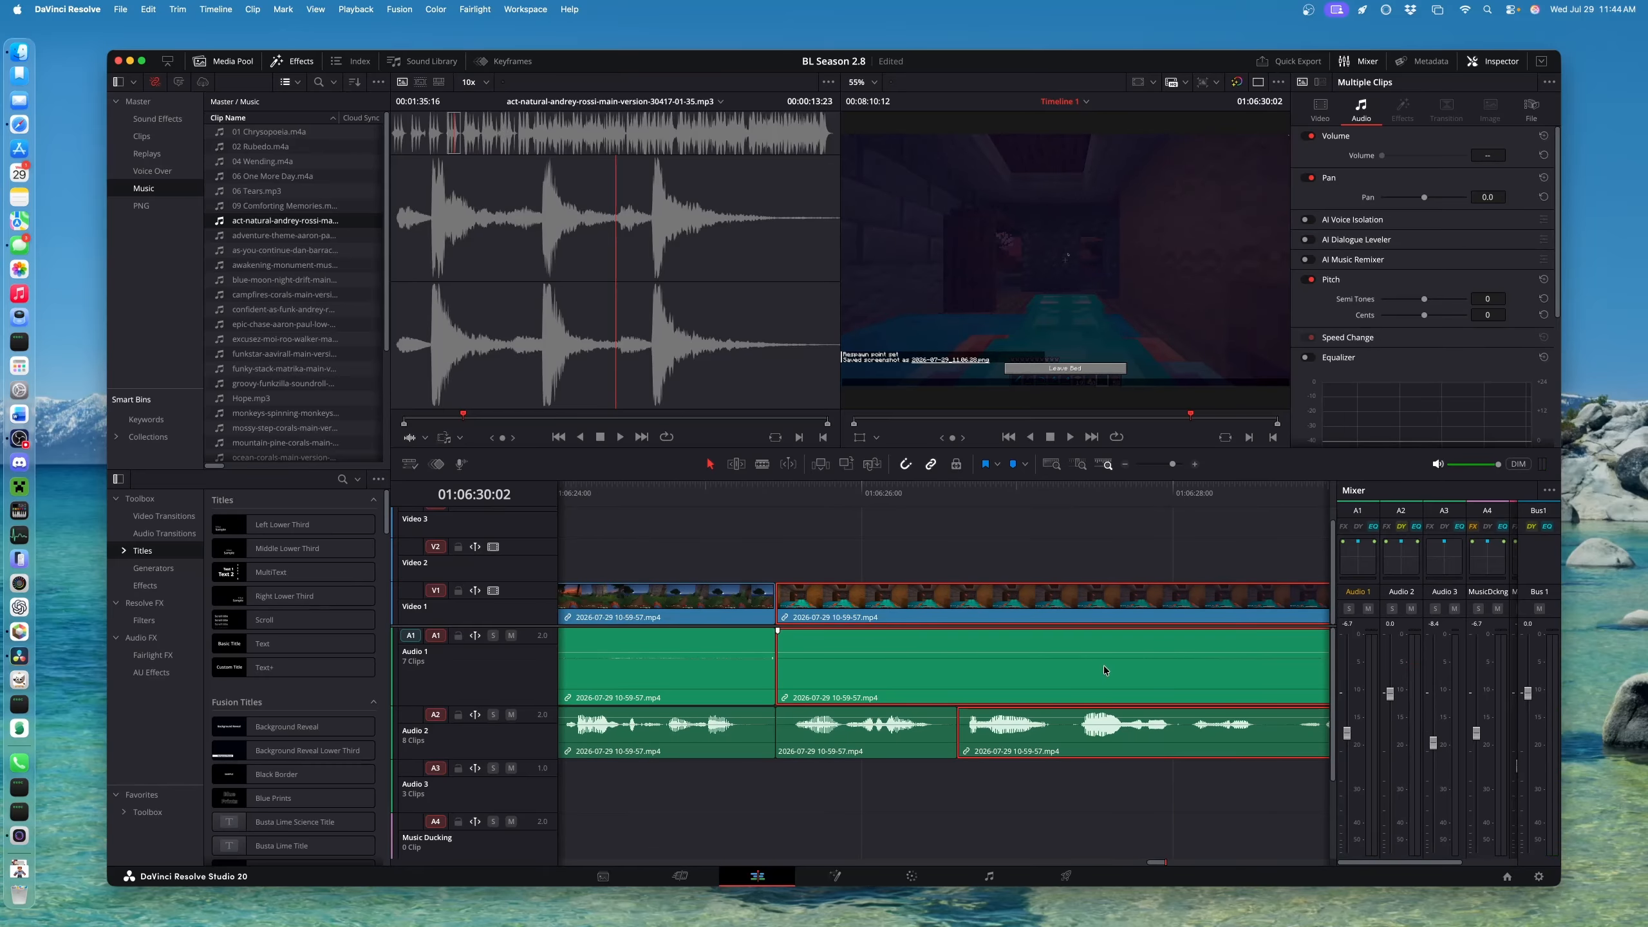
key(super+minus)
key(super+minus)
key(super+minus)
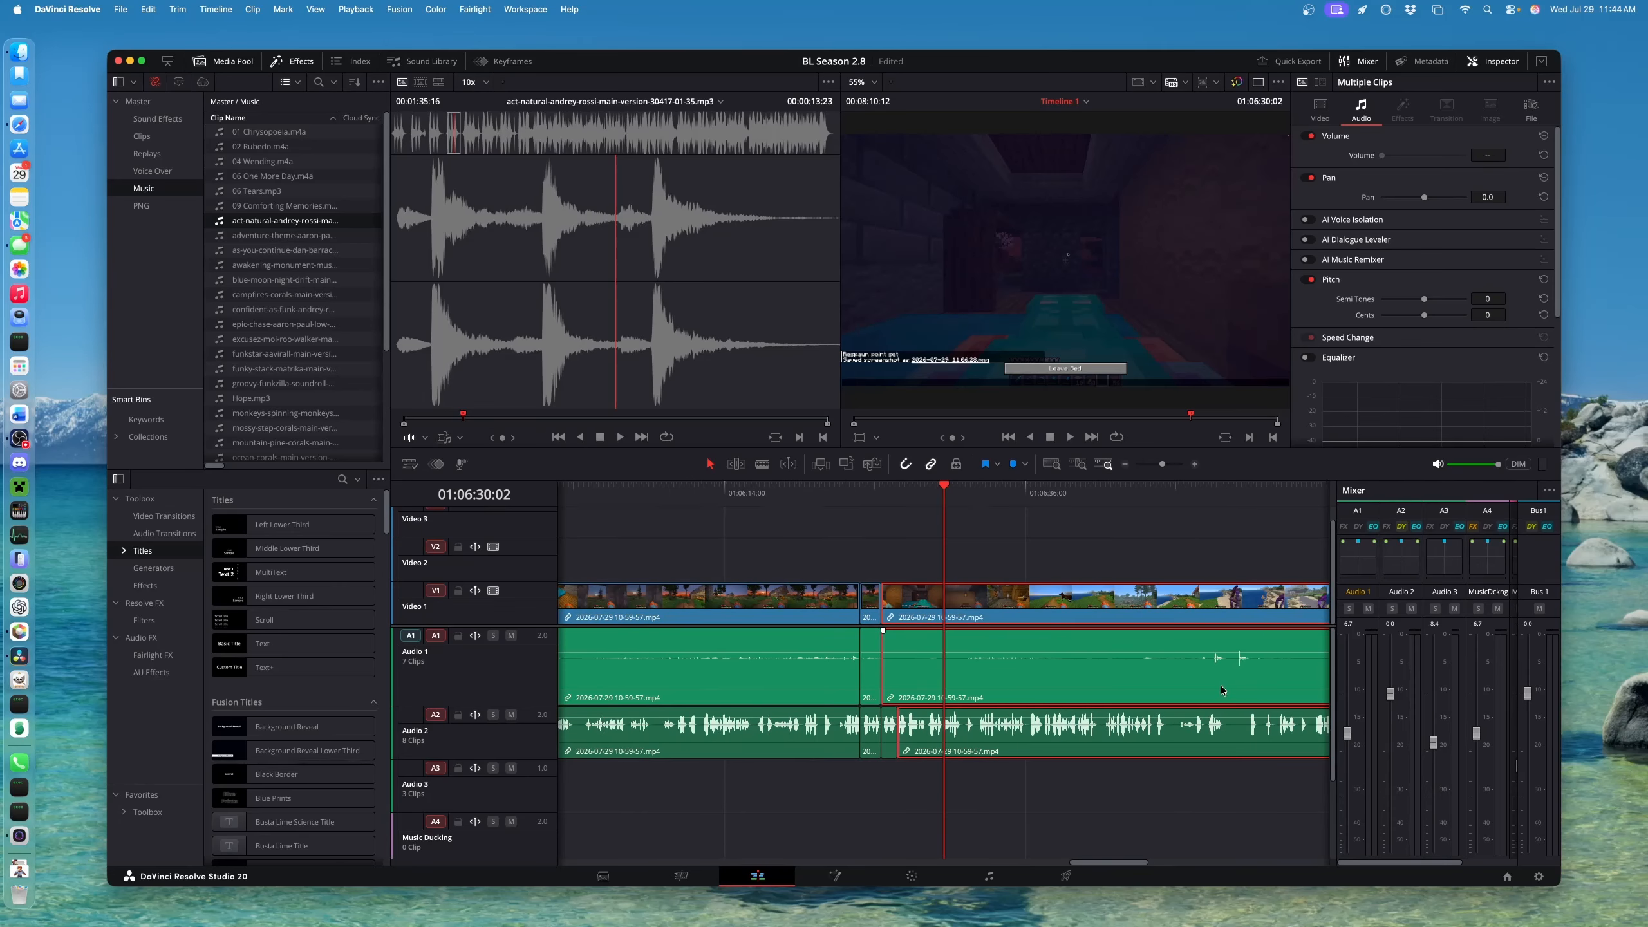
drag(1059, 508, 1263, 550)
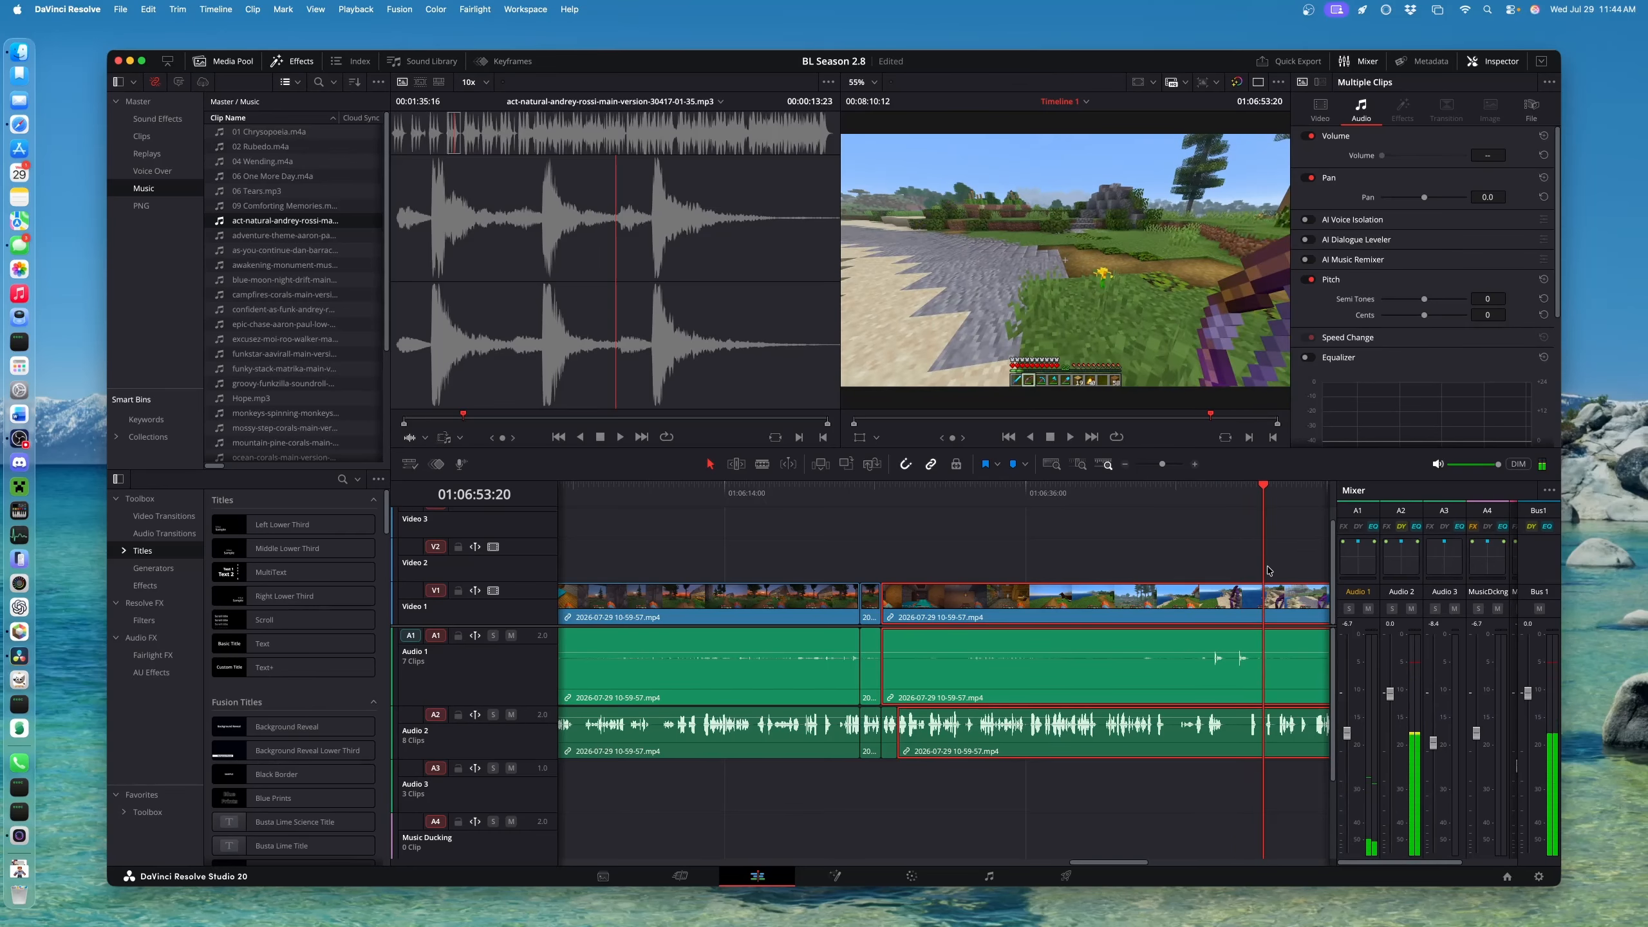
scroll(945, 626, right, 10)
scroll(945, 626, down, 3)
drag(851, 495, 1050, 535)
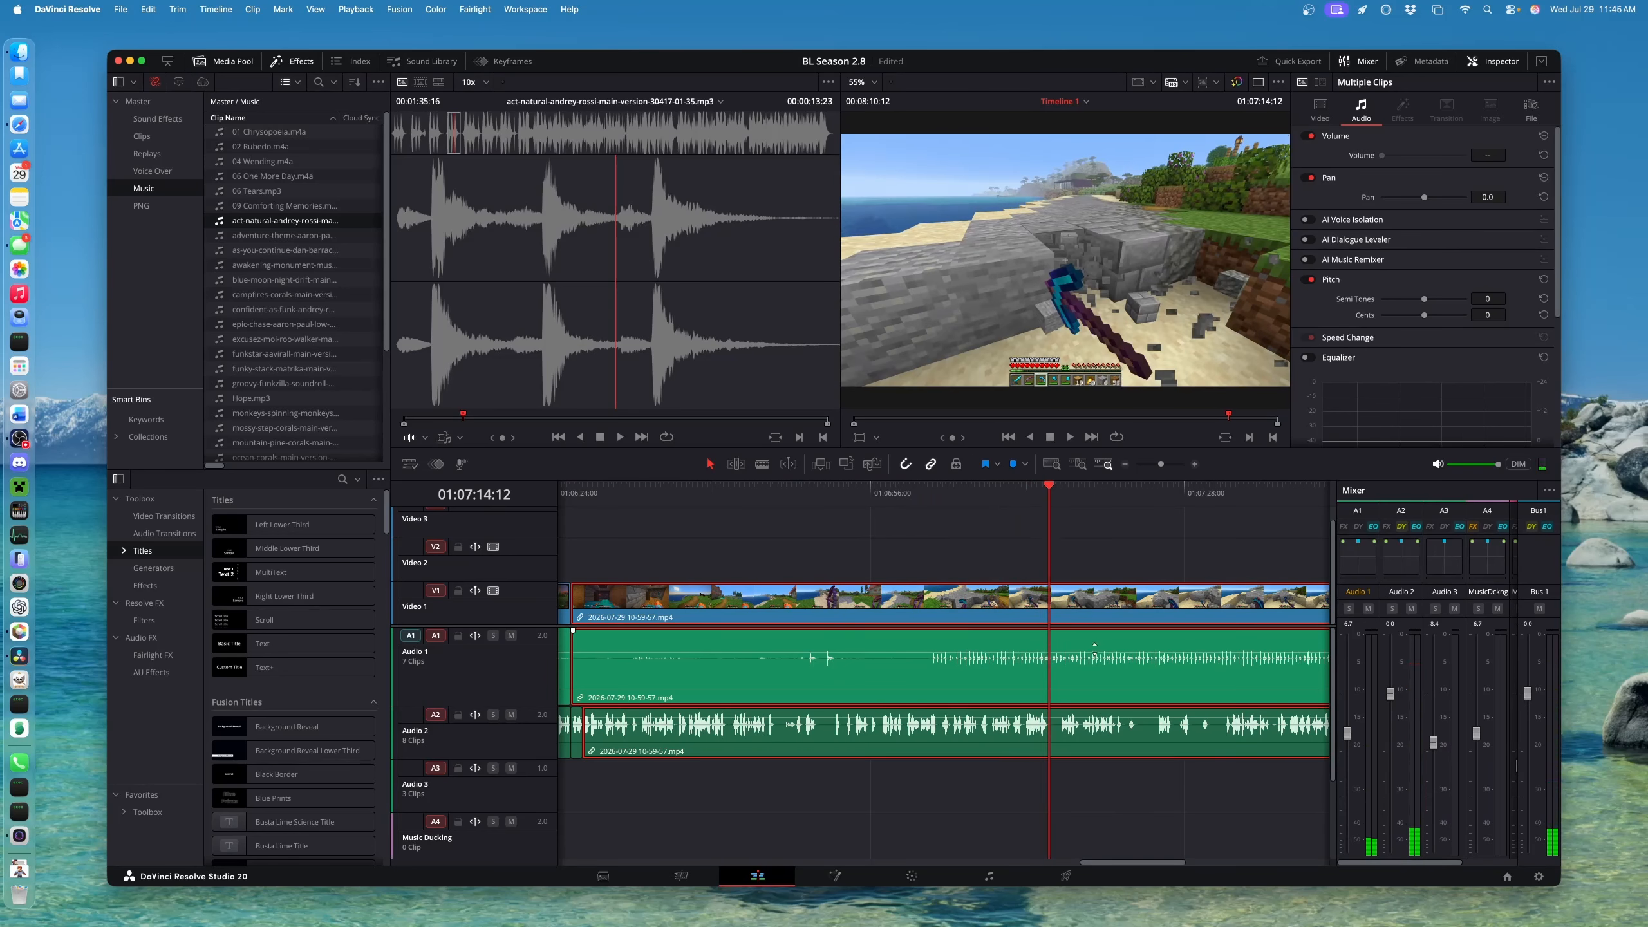
Play from about 01:07:01 and split the video and audio at 01:07:04:12
click(923, 497)
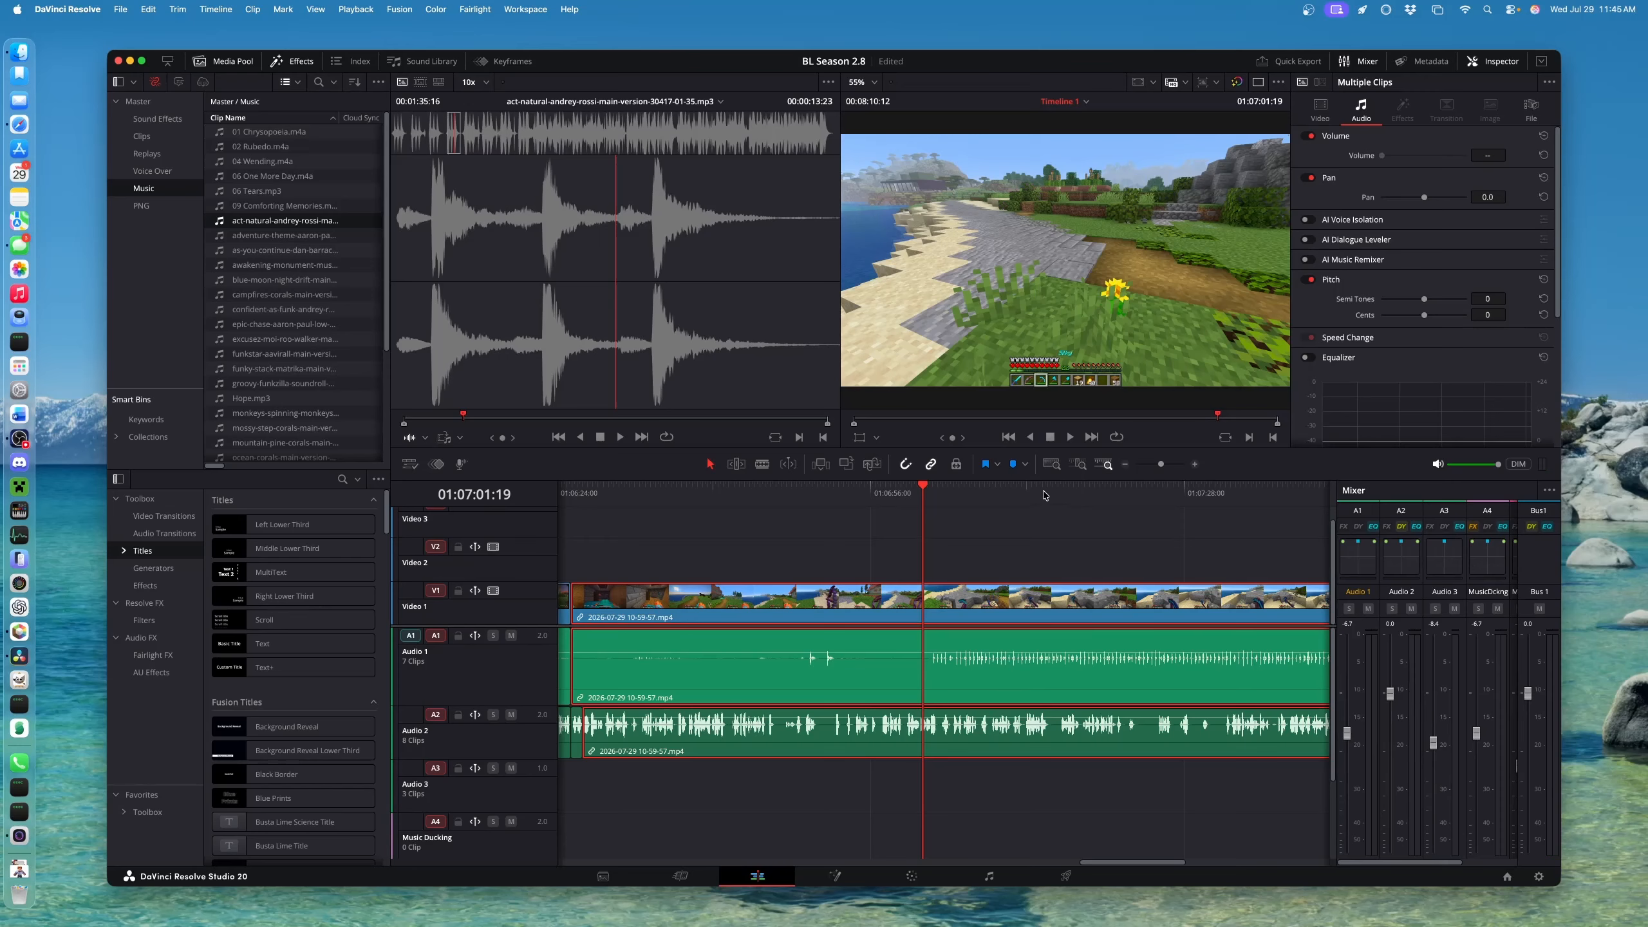
key(space)
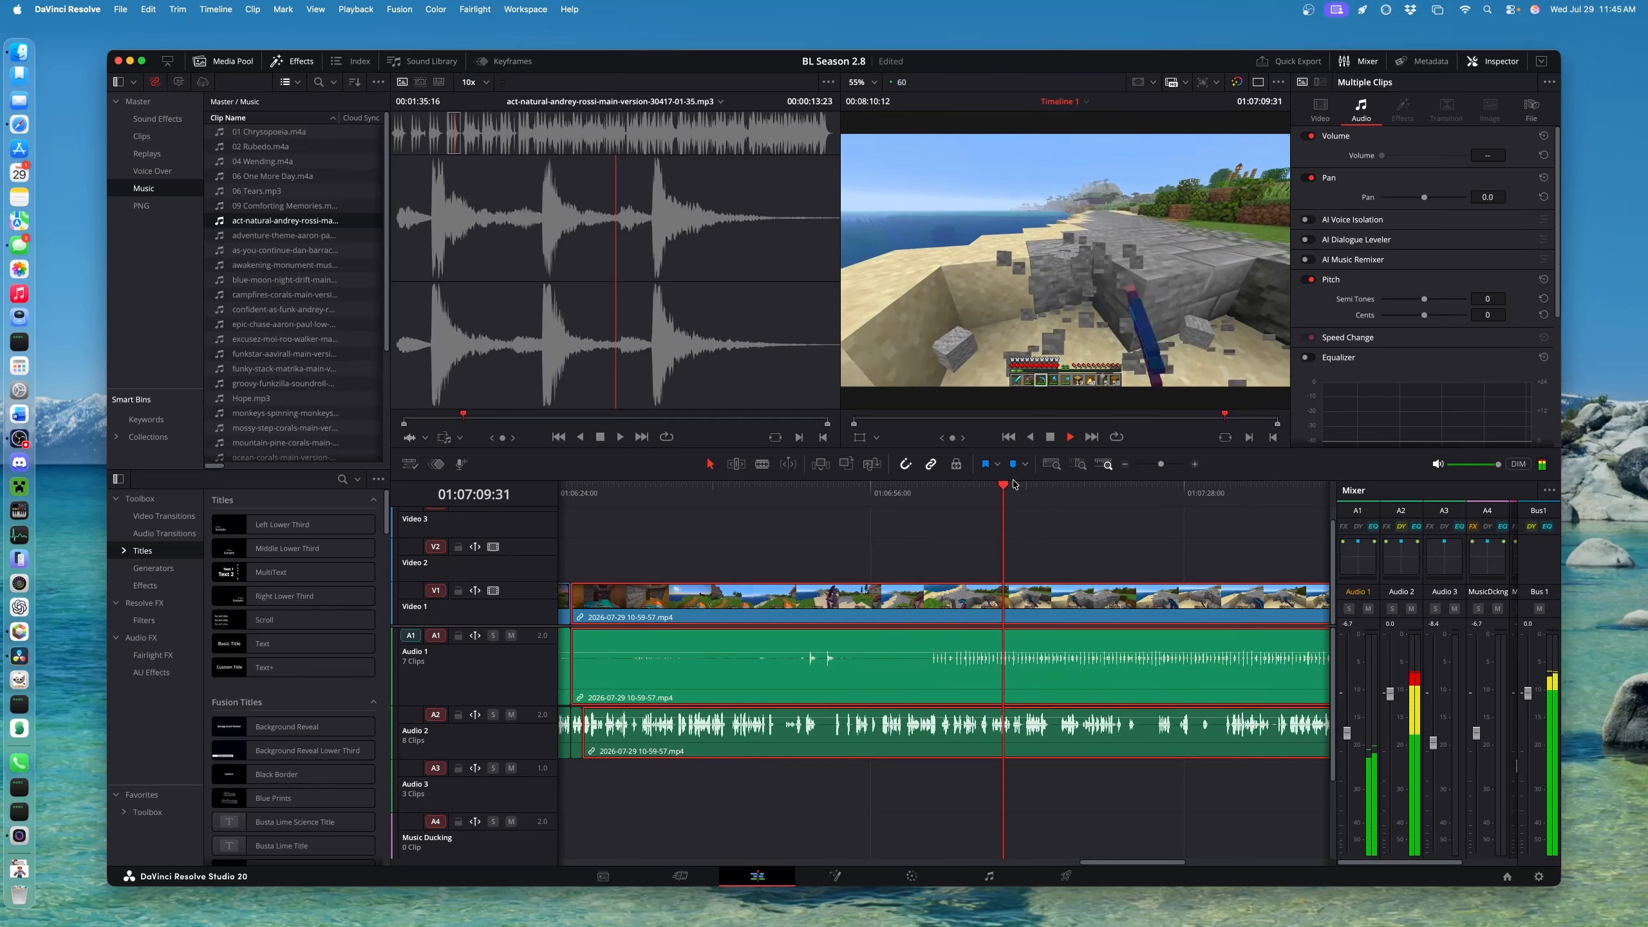
key(space)
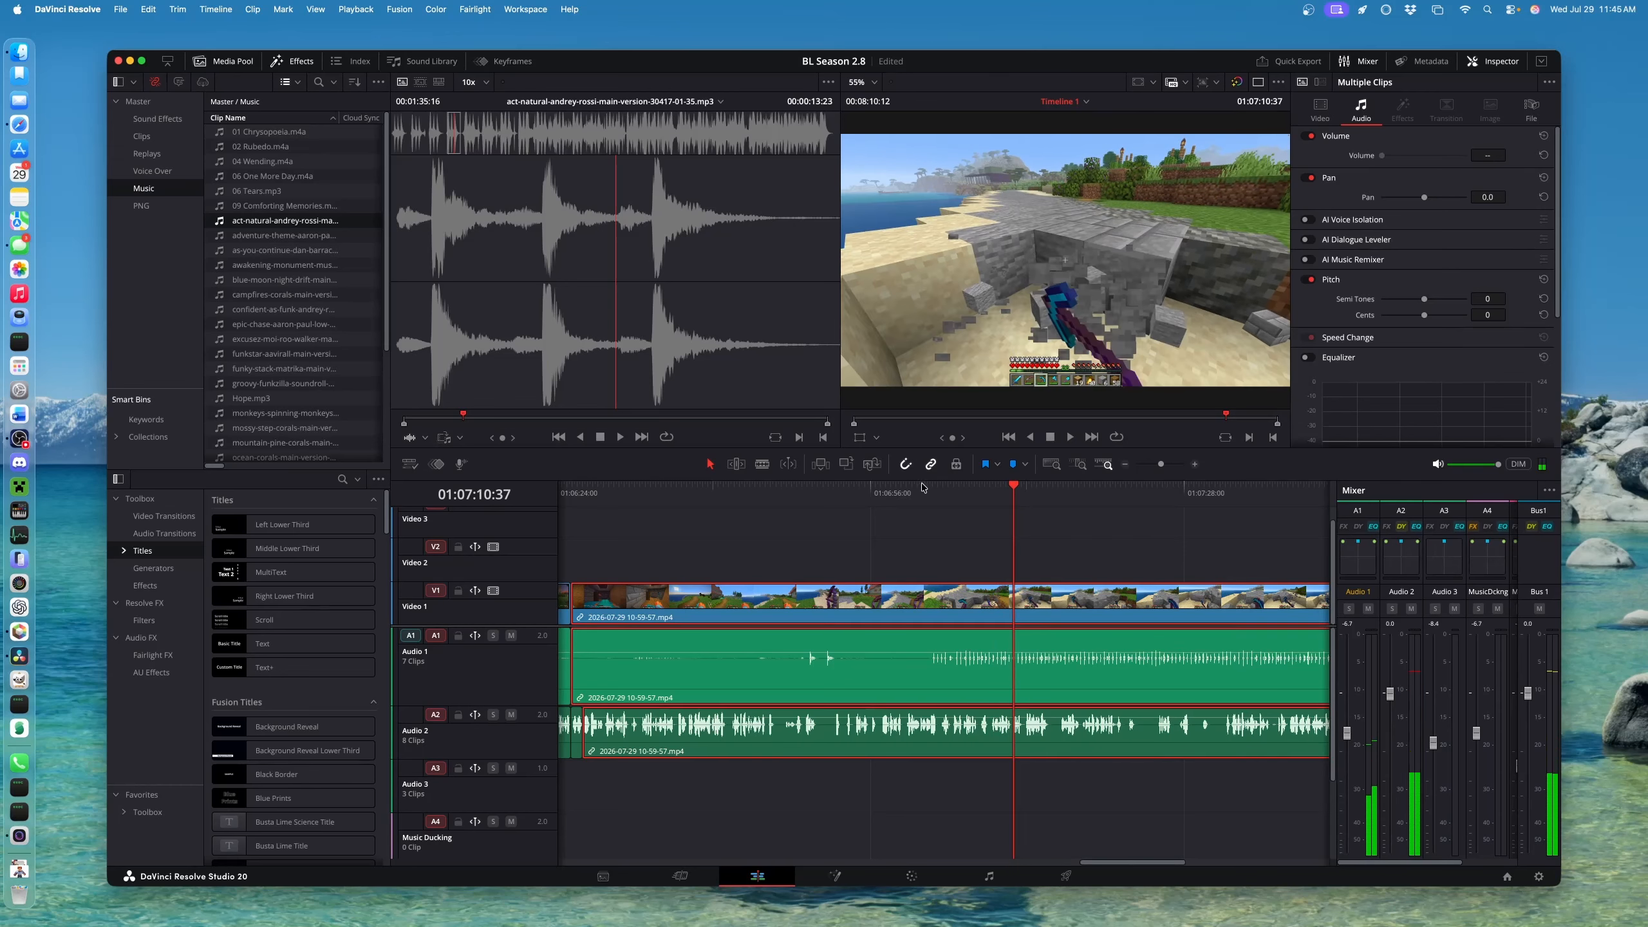
click(922, 496)
key(space)
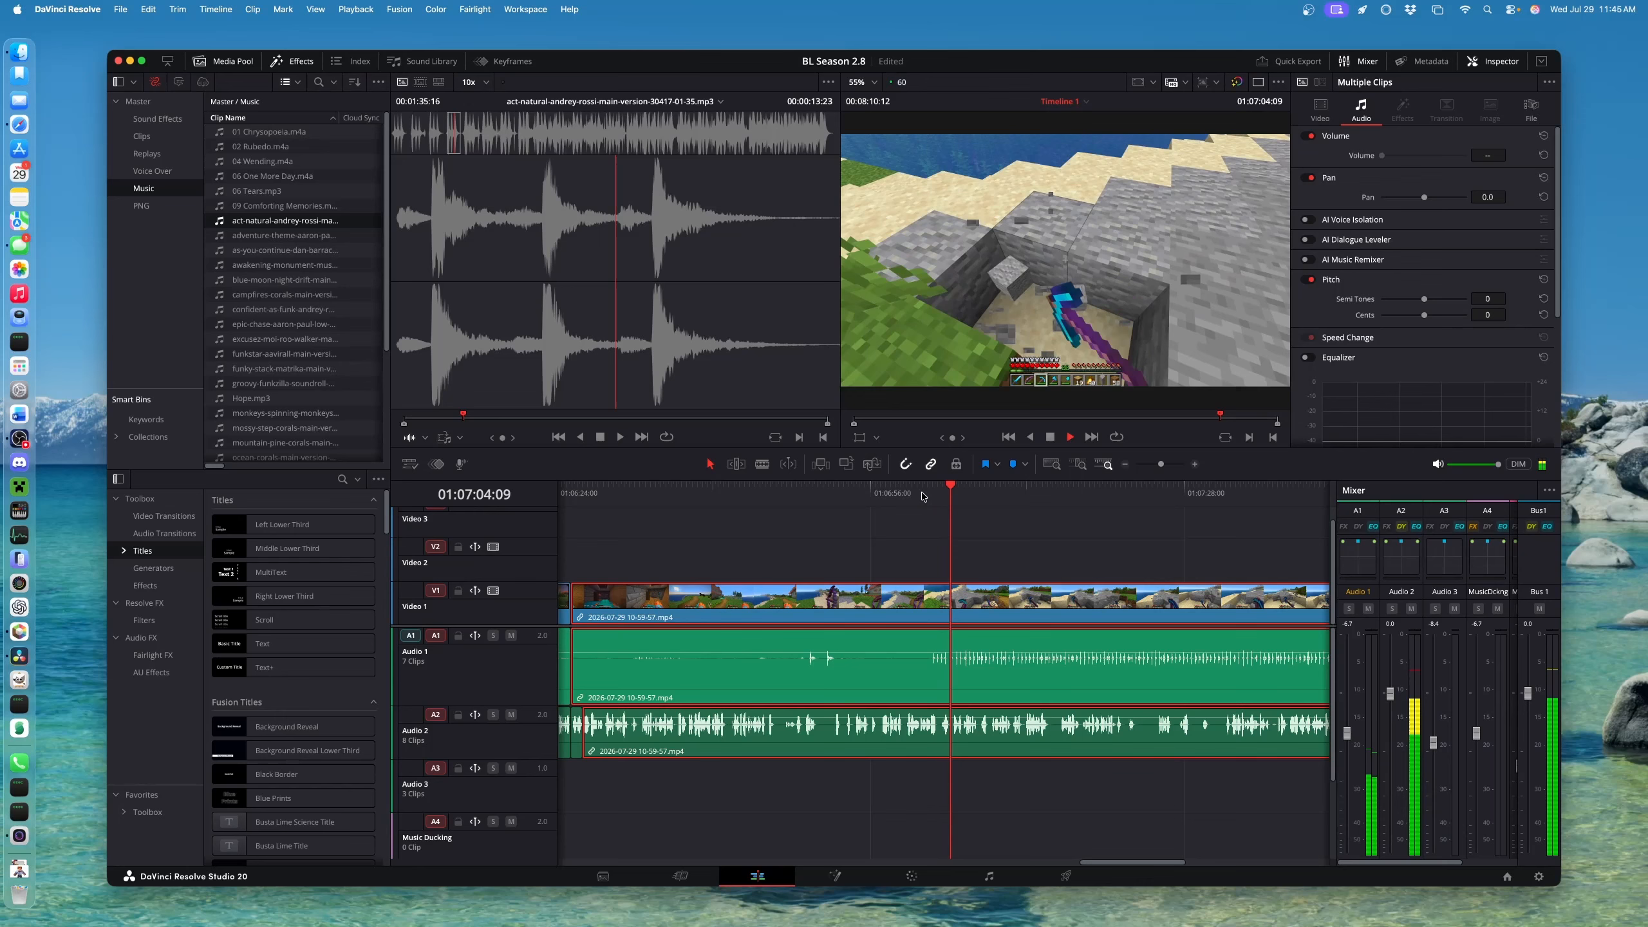
key(super+b)
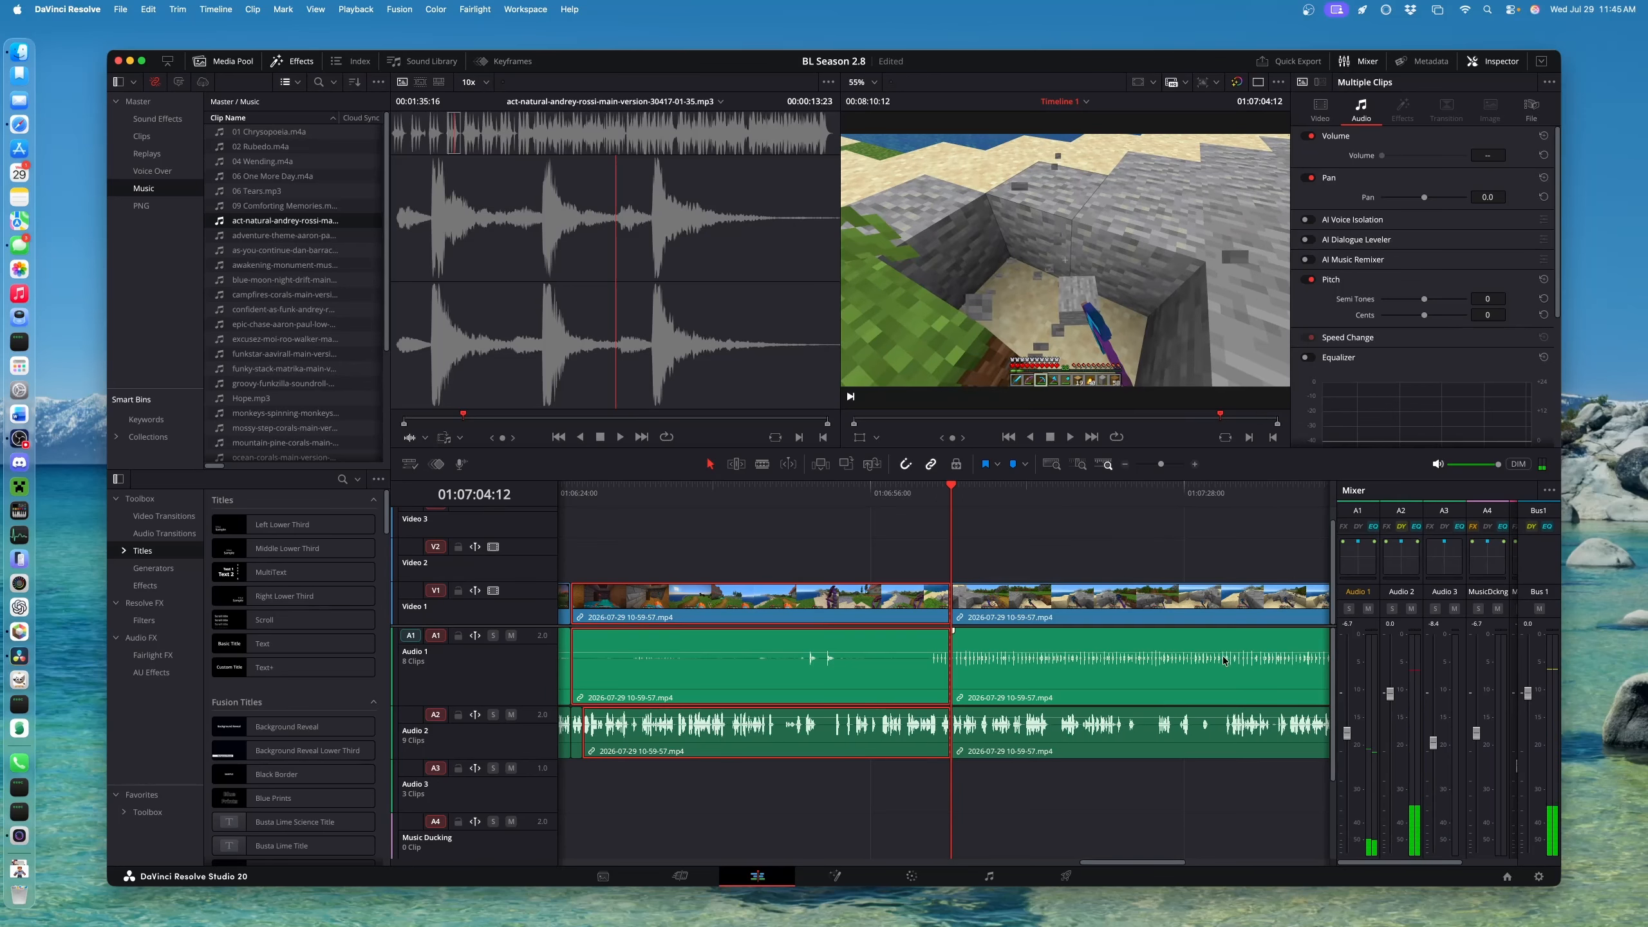
Delete the Audio 2 voice section following the split
scroll(1225, 669, right, 5)
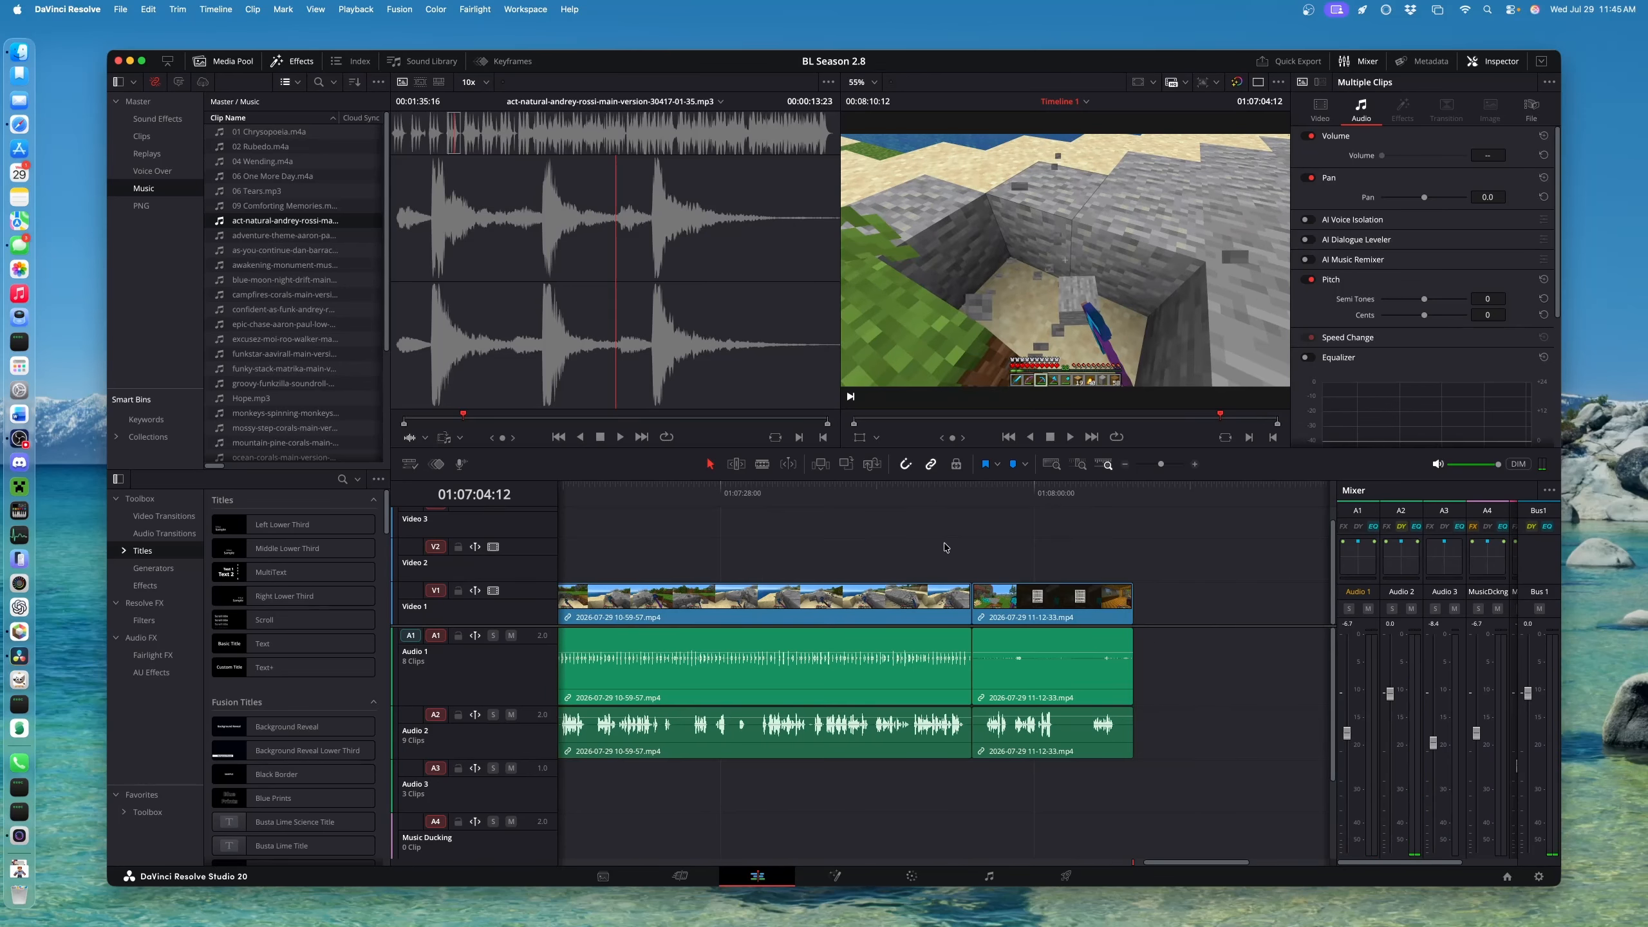
alt+click(859, 741)
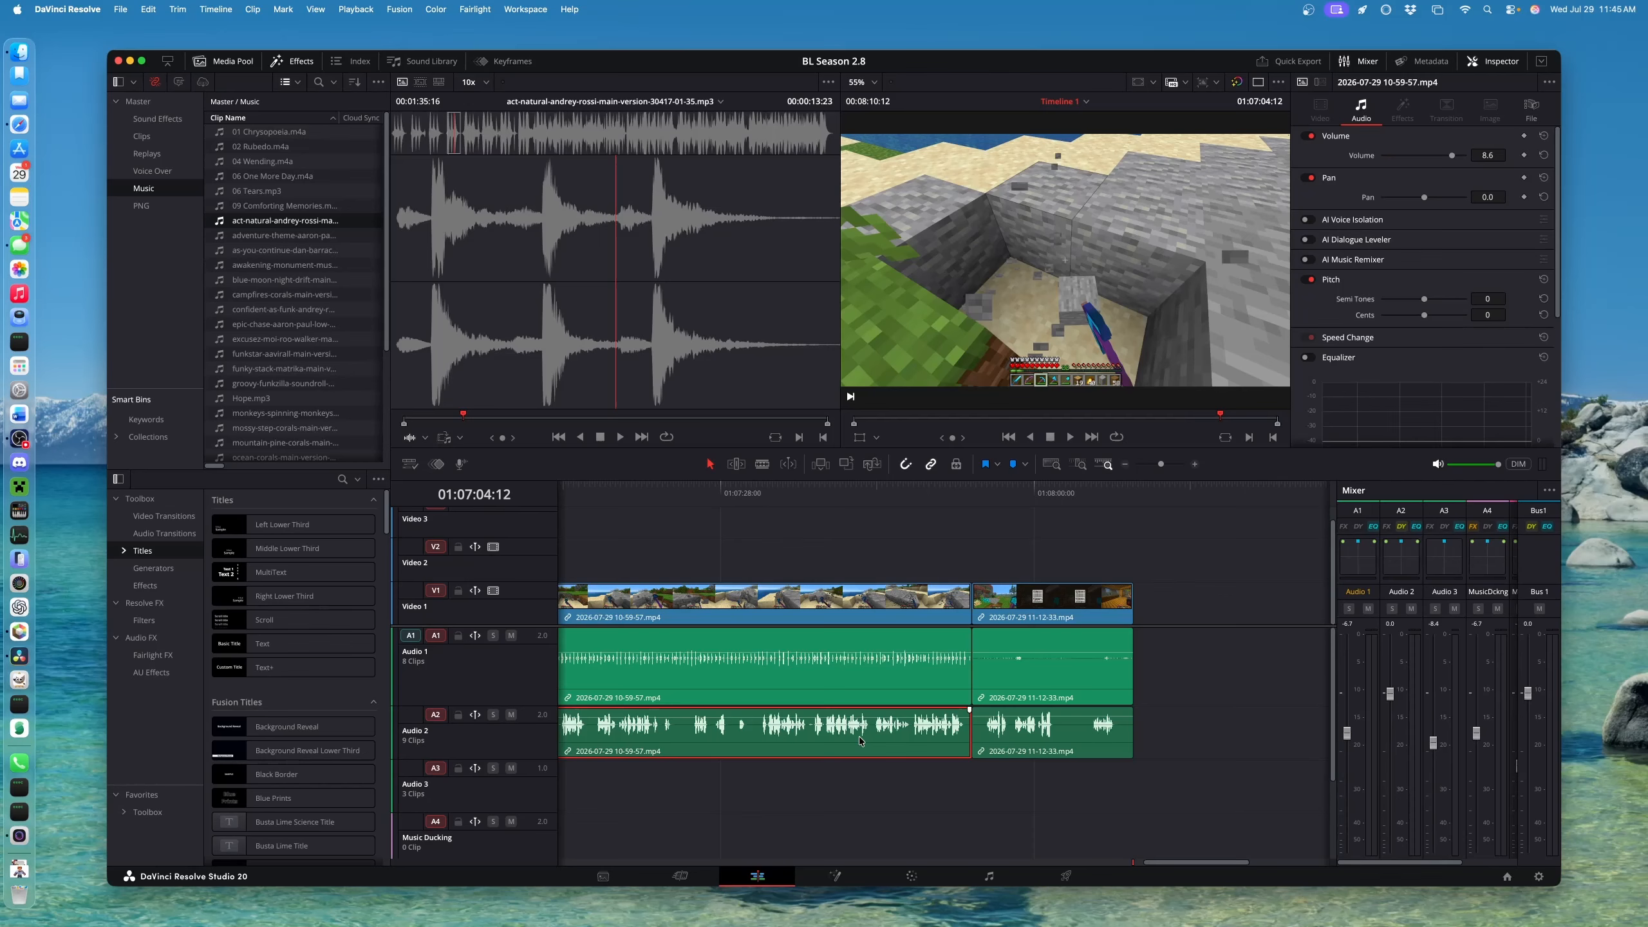
key(Delete)
scroll(726, 669, left, 4)
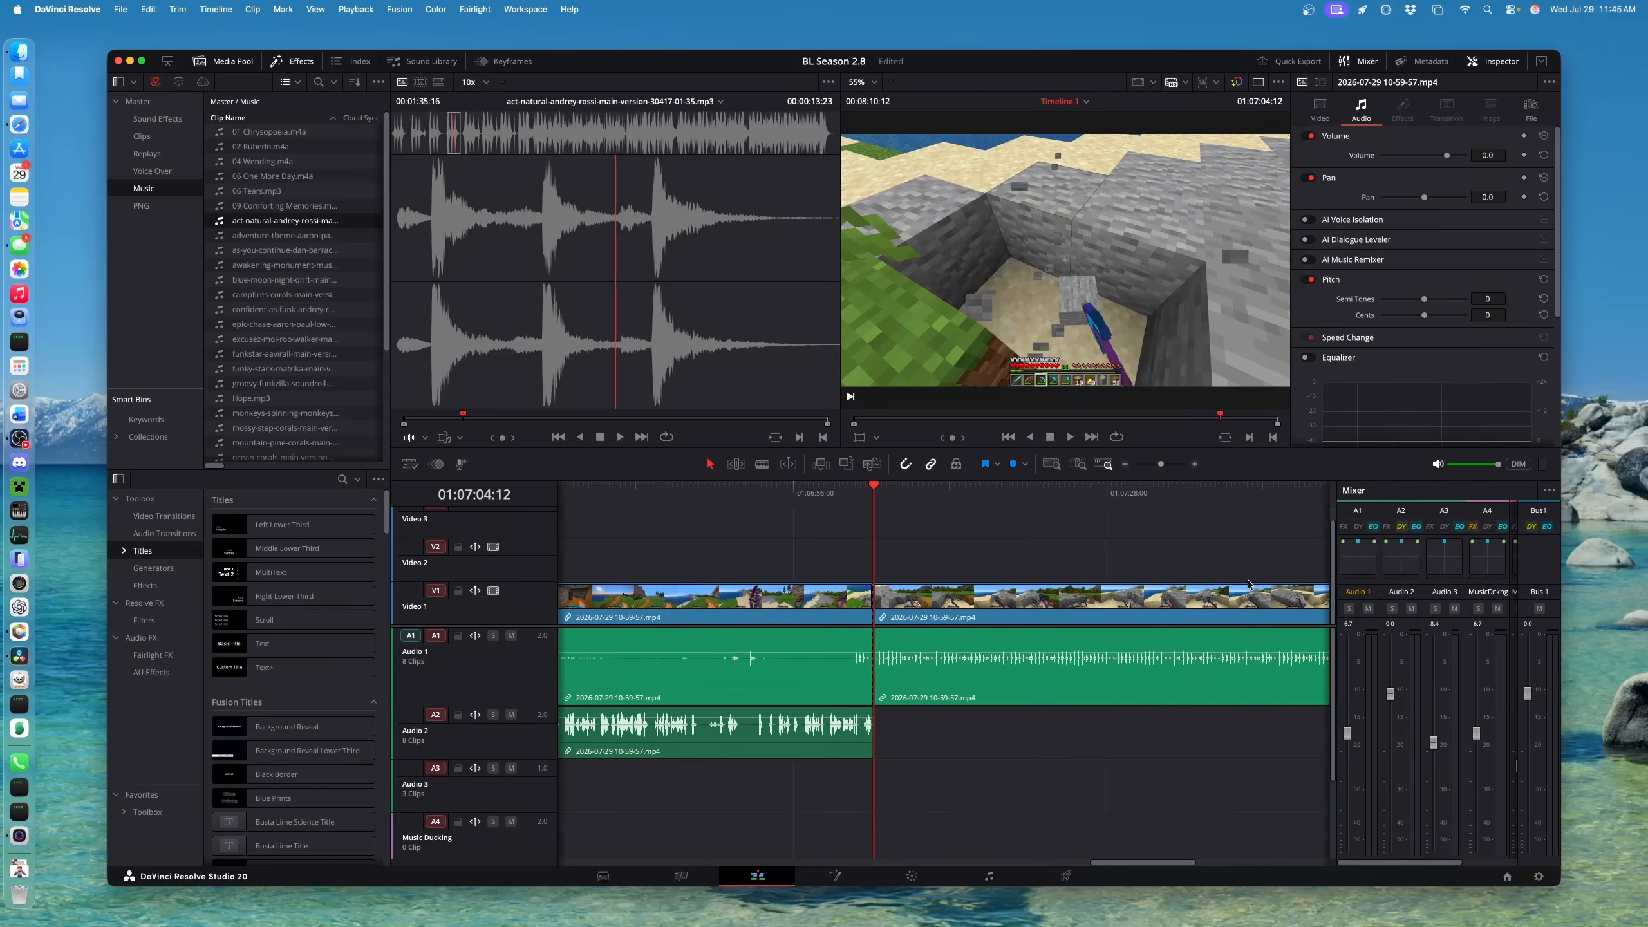
scroll(1249, 584, right, 3)
click(1040, 499)
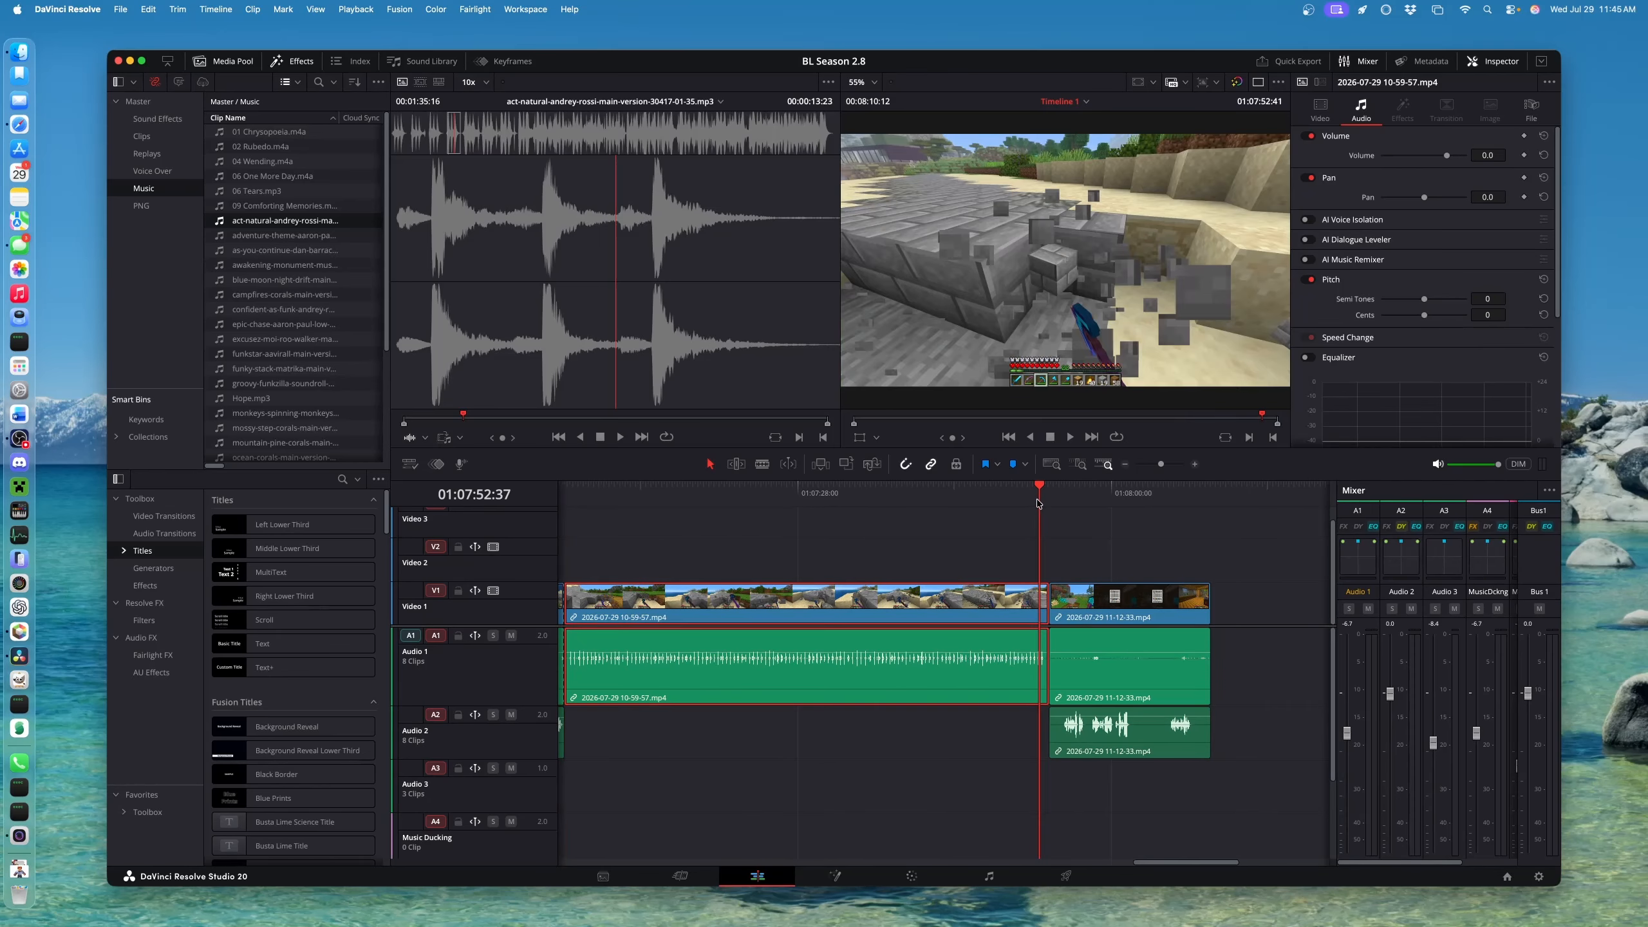
key(super+equal)
key(super+equal)
key(super+equal)
key(super+equal)
key(super+equal)
key(super+equal)
key(super+equal)
key(super+equal)
key(super+equal)
key(super+equal)
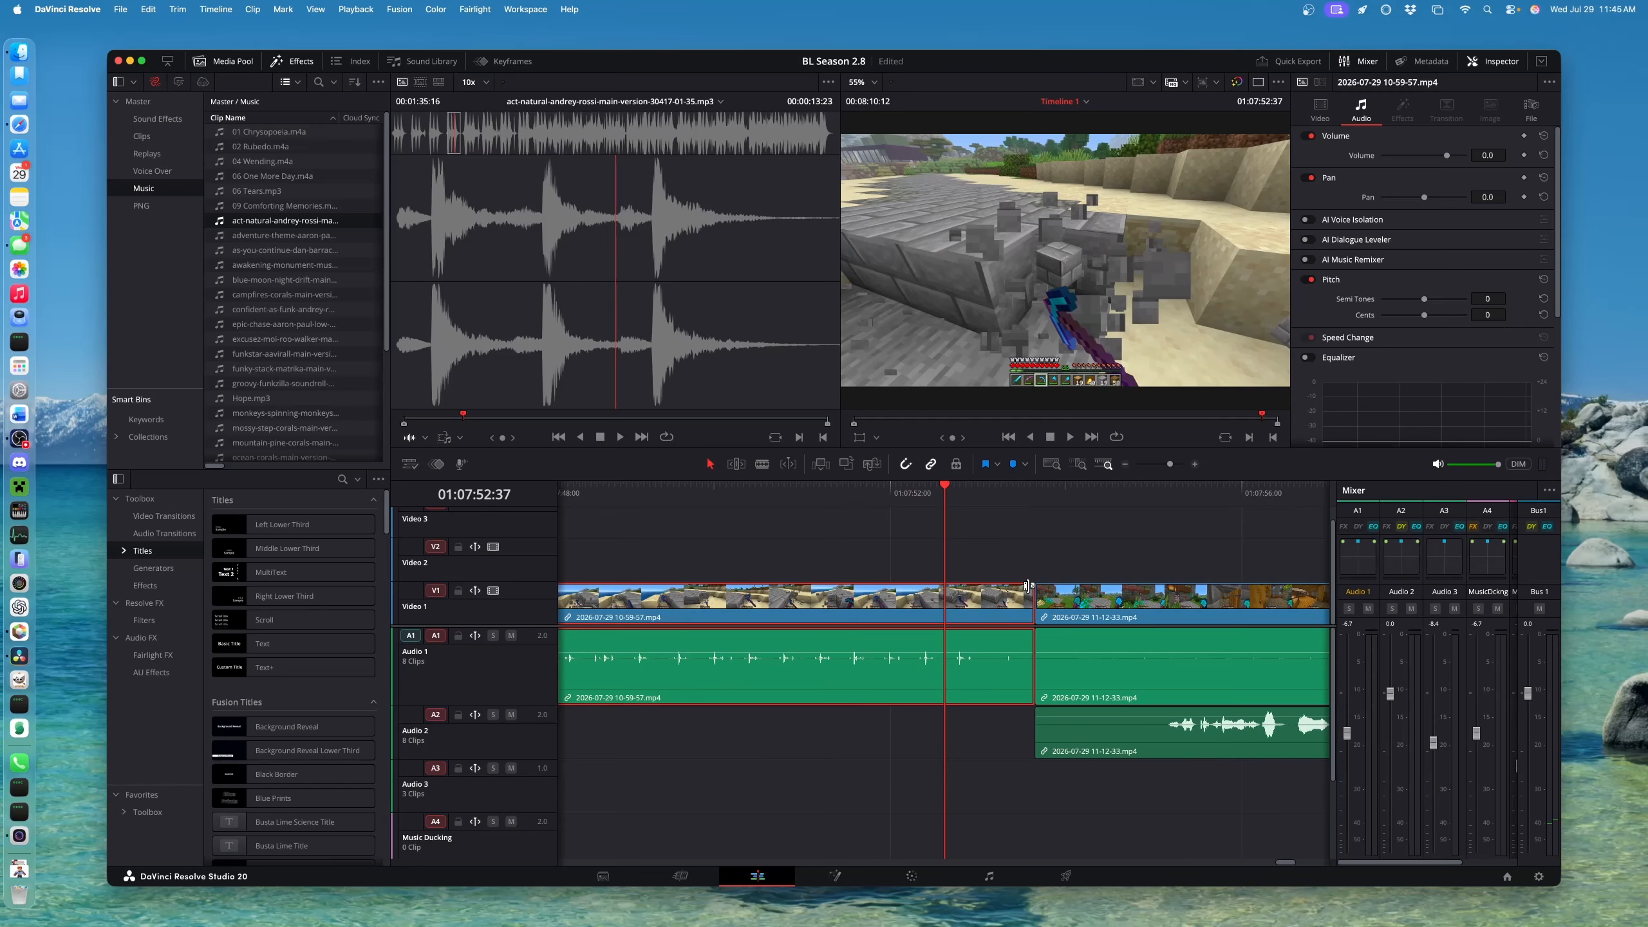
Retime the 10-59-57 piece after the 01:07:04:12 split to 398% and play it back
key(super+minus)
key(super+minus)
key(super+minus)
key(super+minus)
key(super+minus)
key(super+minus)
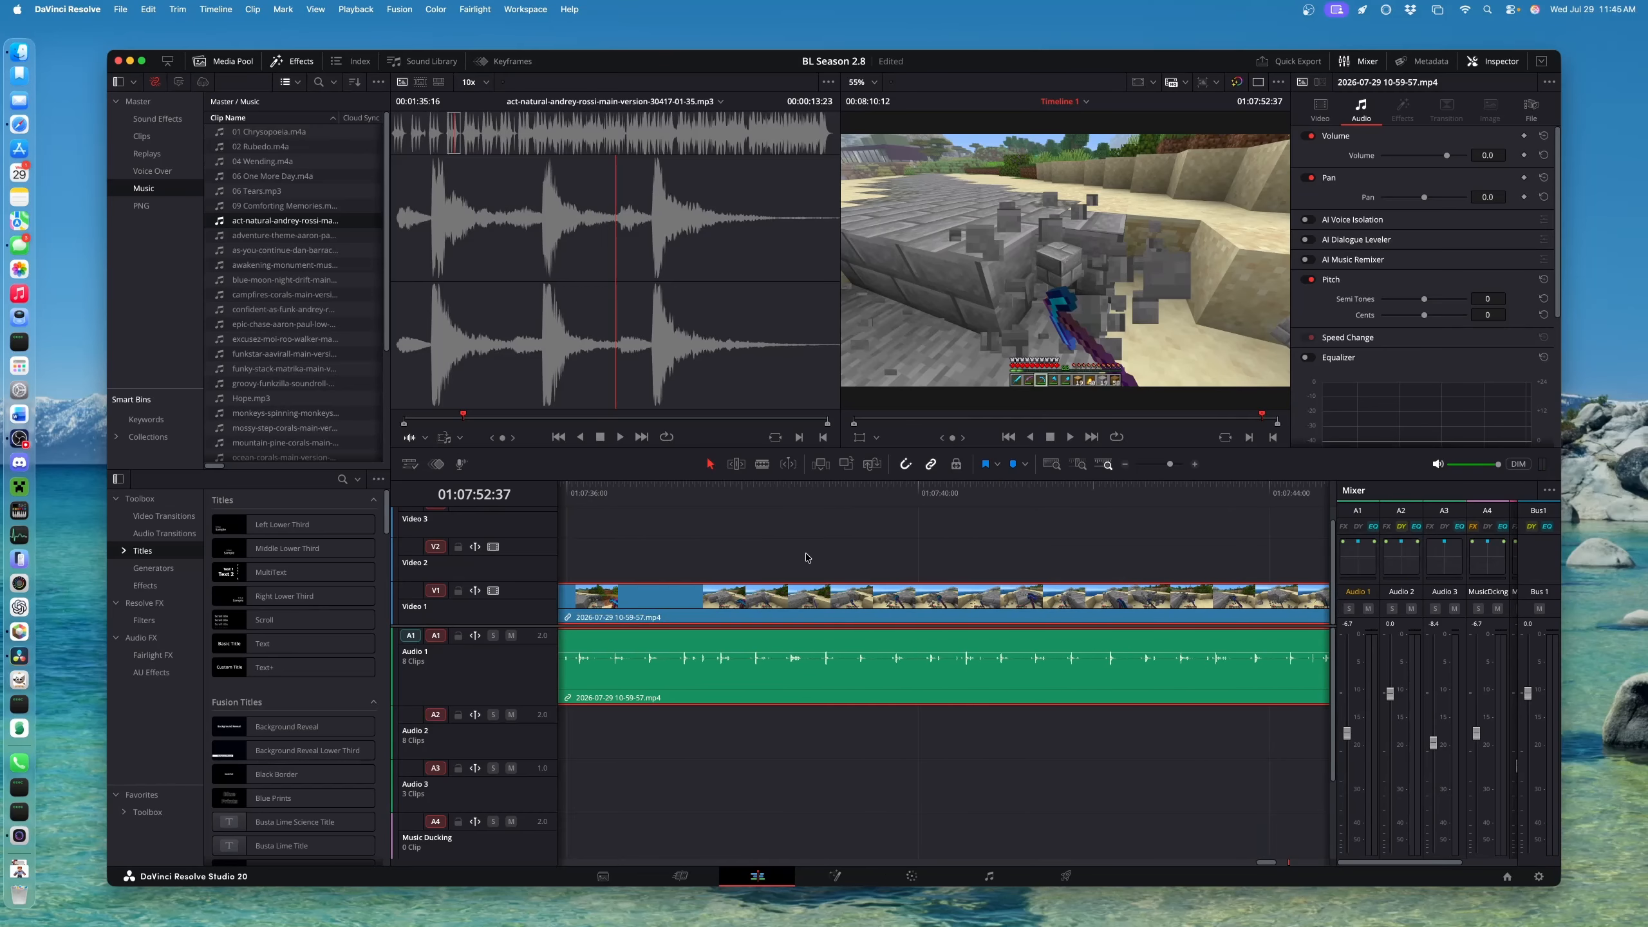
scroll(1129, 604, left, 6)
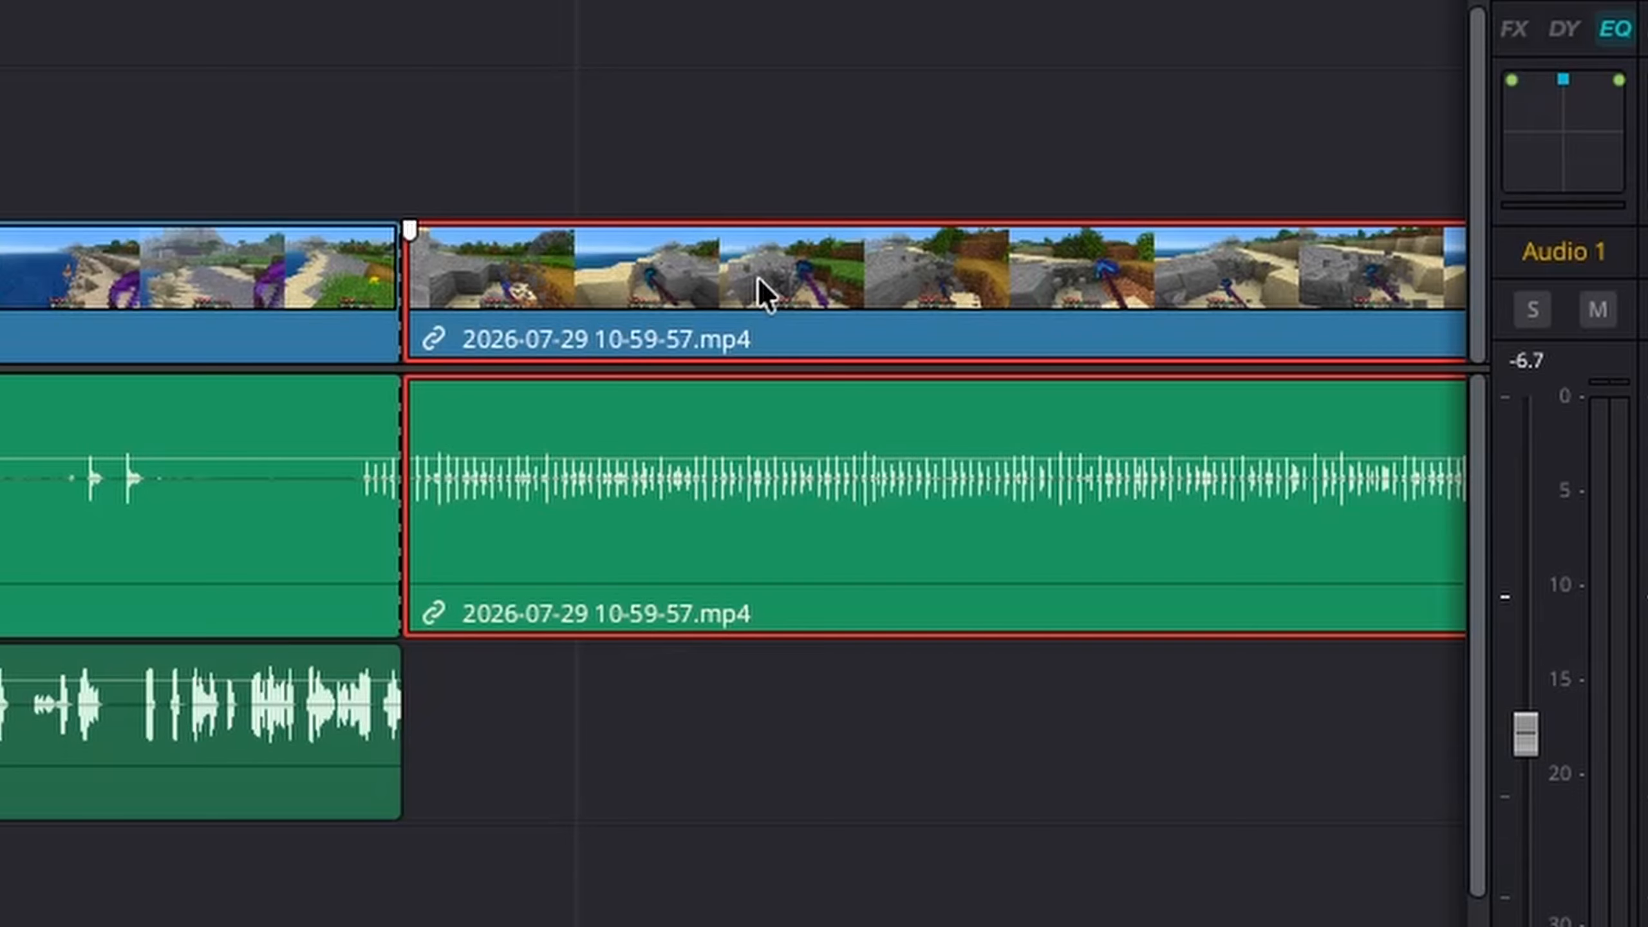
key(super+r)
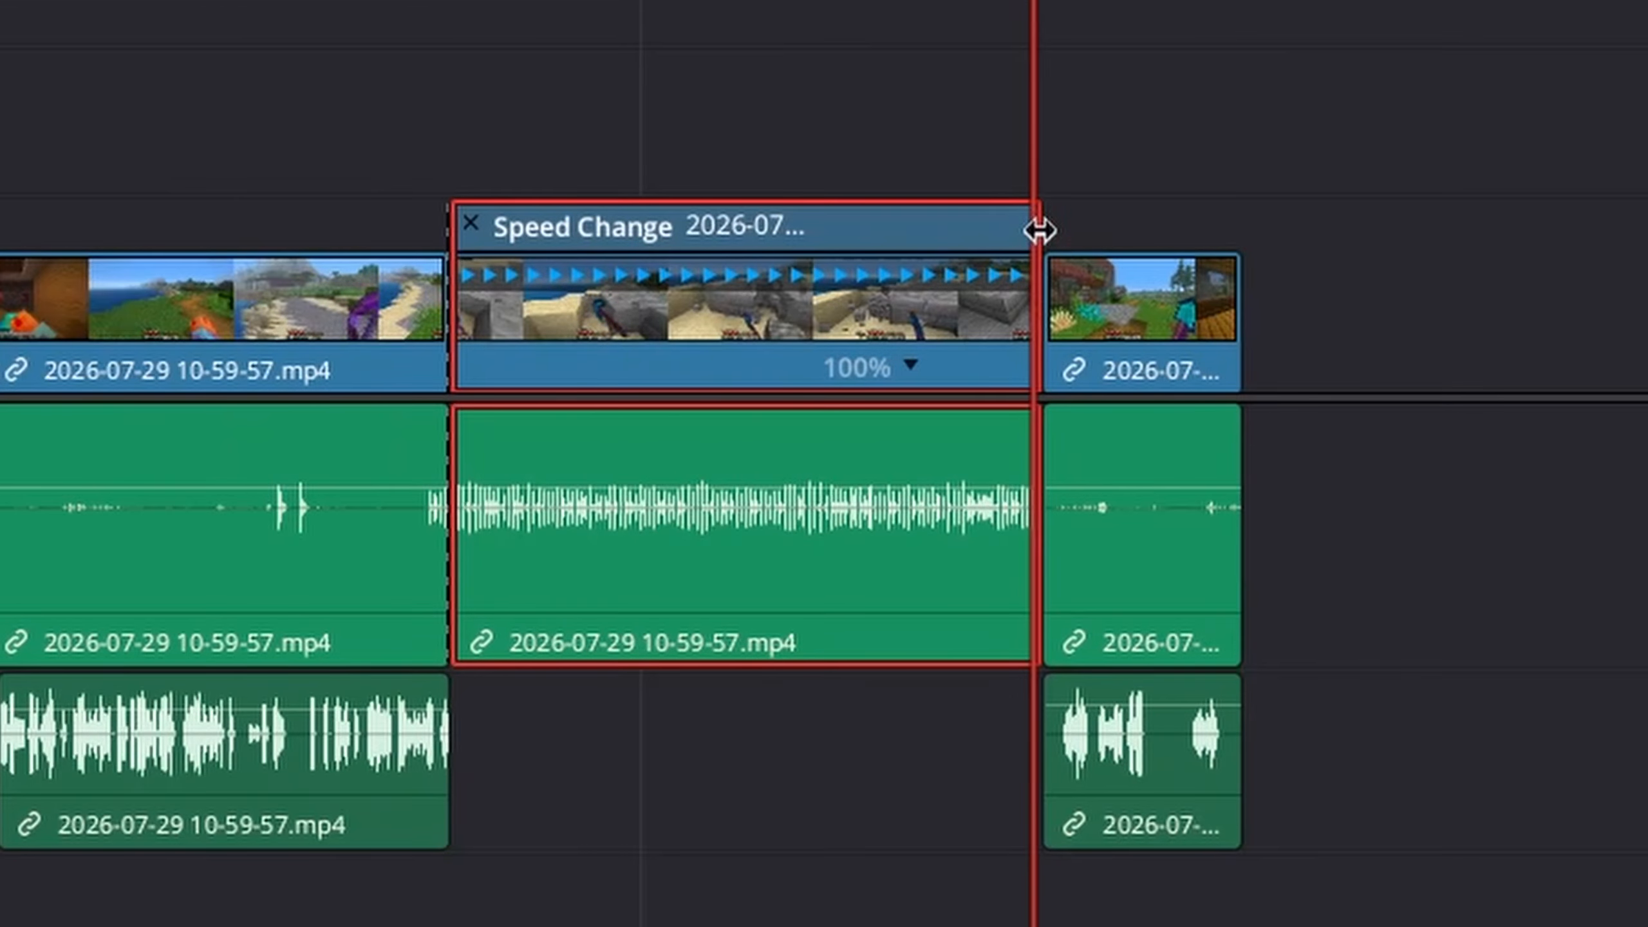
mouse_move(1031, 230)
mouse_down()
mouse_move(787, 250)
mouse_move(583, 242)
mouse_up()
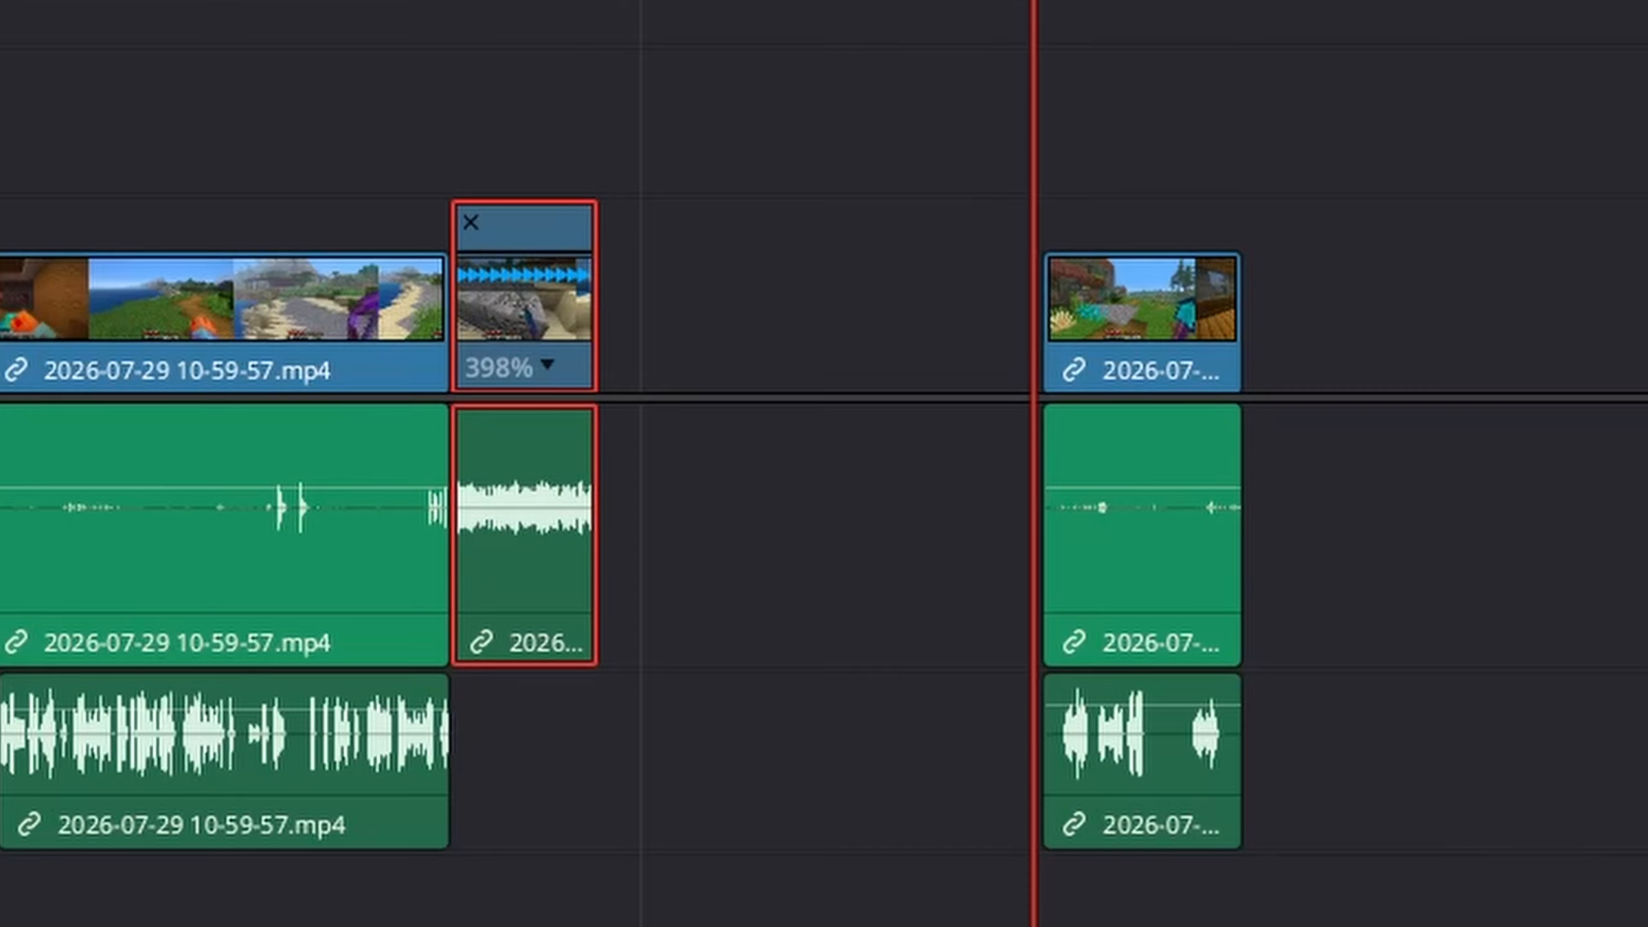
key(Up)
key(Up)
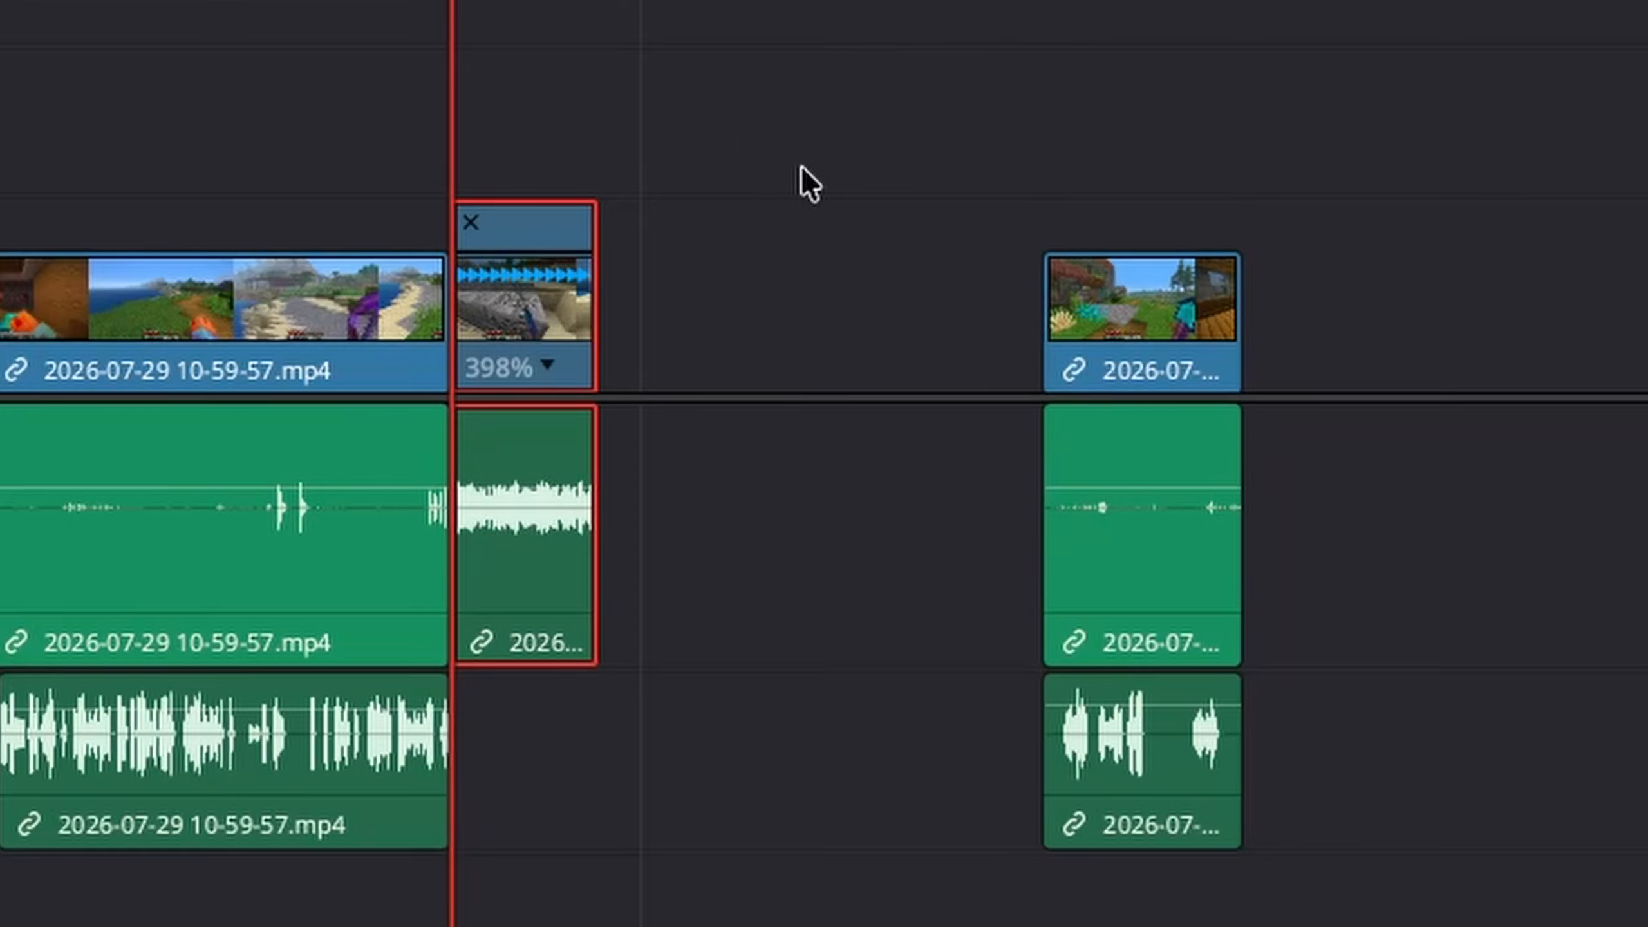
key(space)
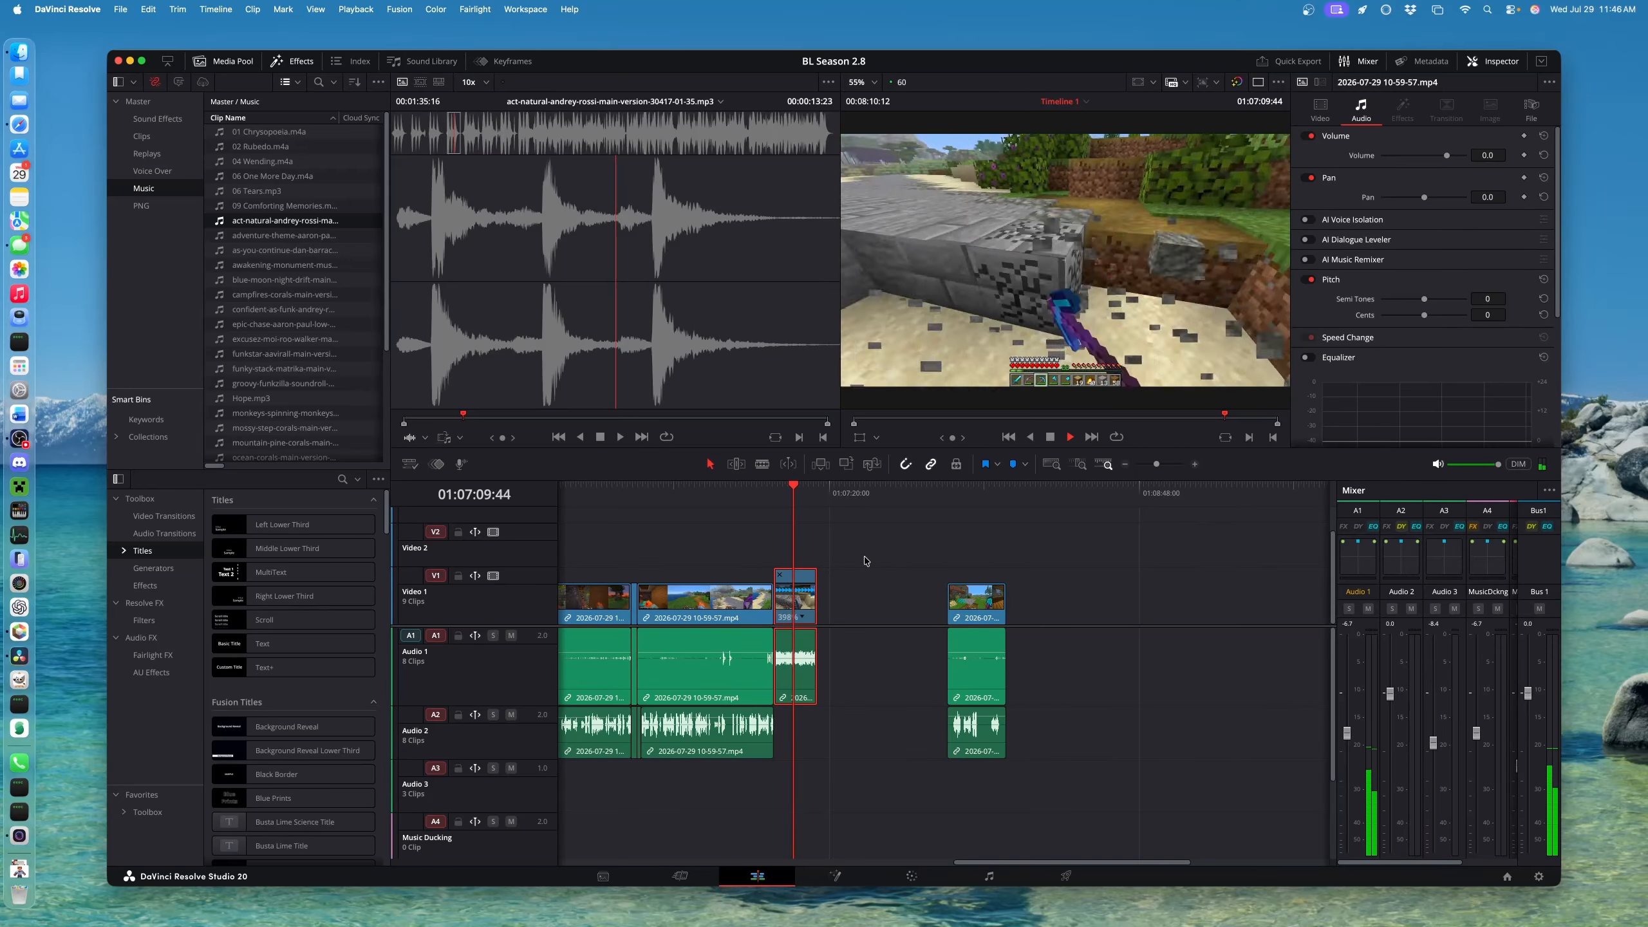
key(space)
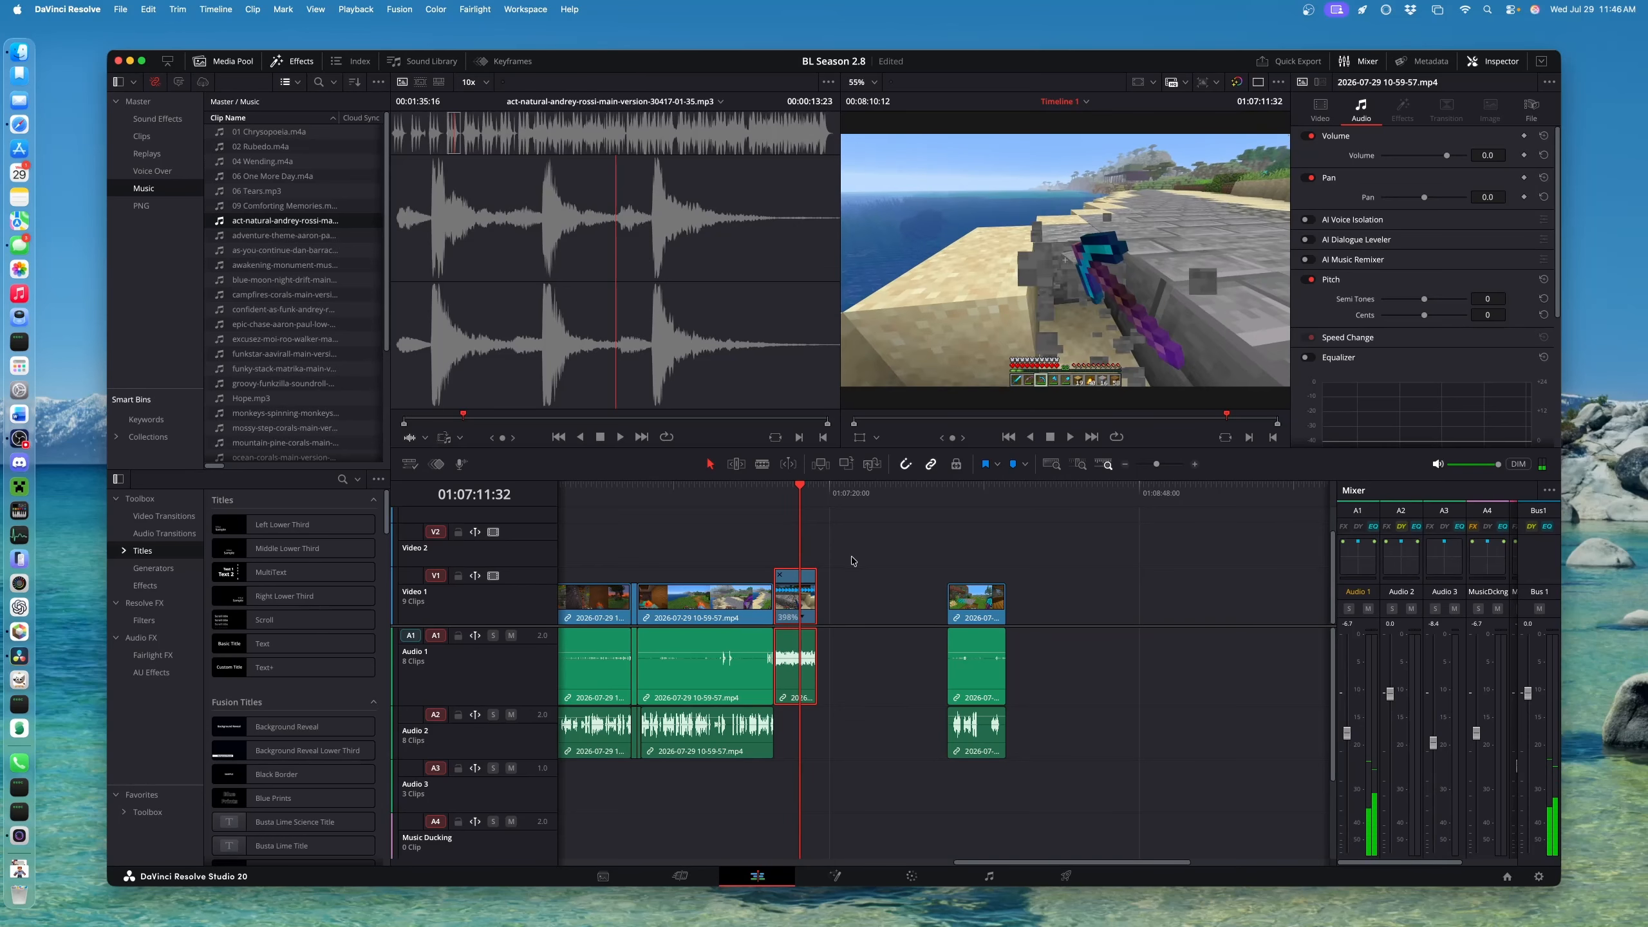
scroll(818, 569, up, 3)
scroll(817, 569, up, 3)
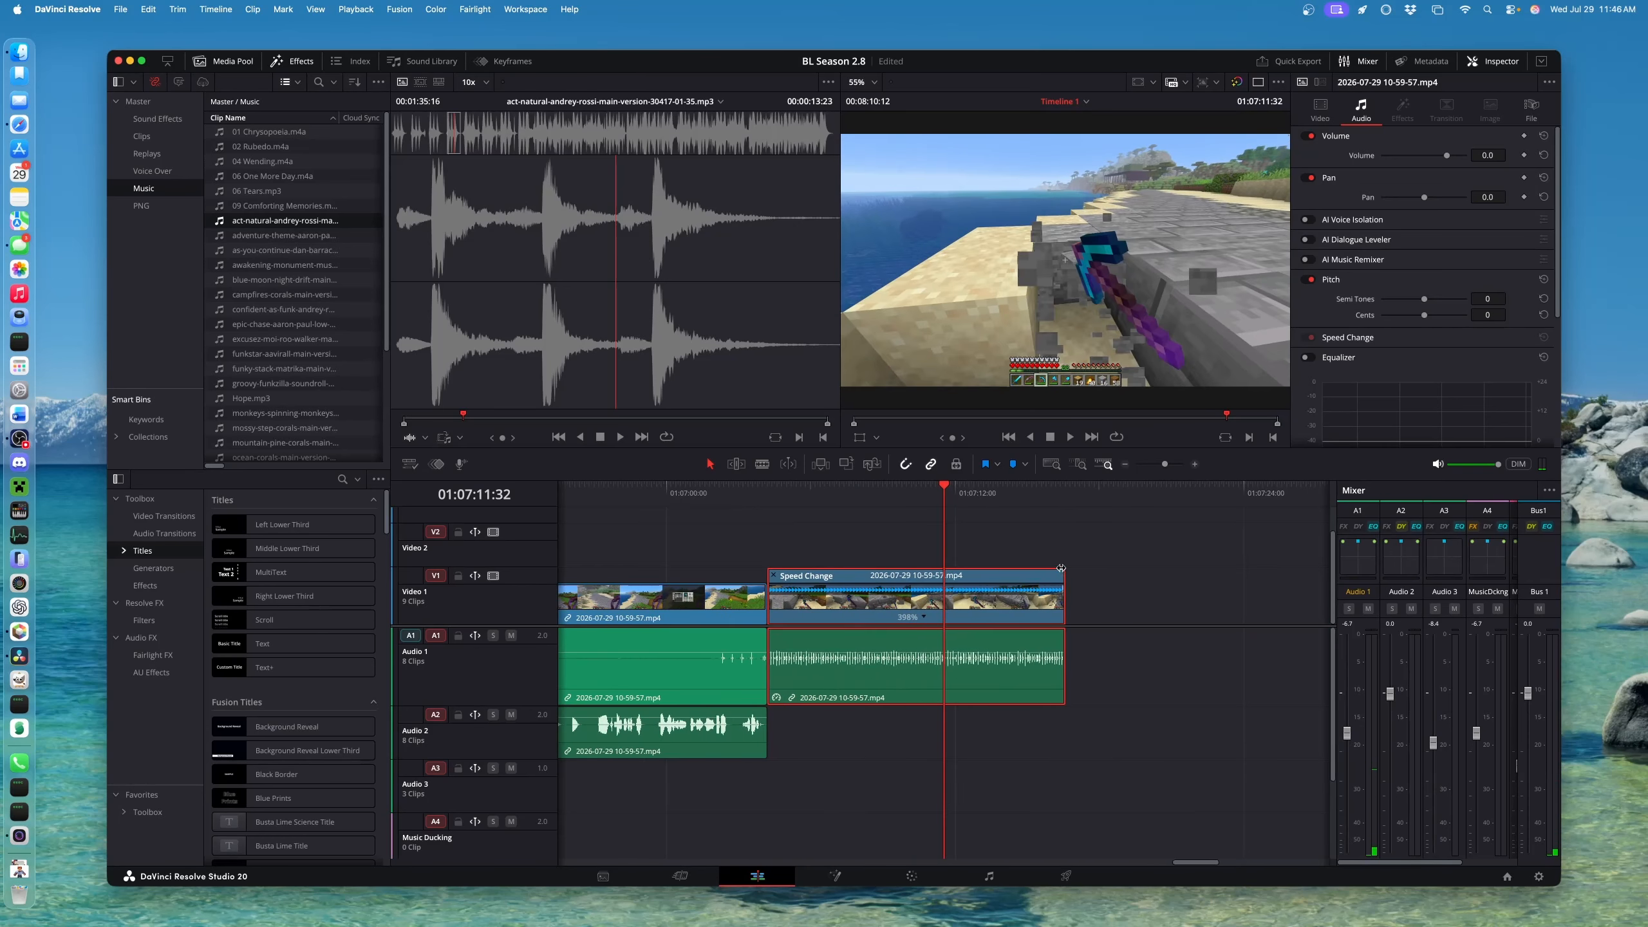
Shorten the Speed Change clip to 940% speed and play it from 01:07:04:12
drag(1060, 575, 887, 578)
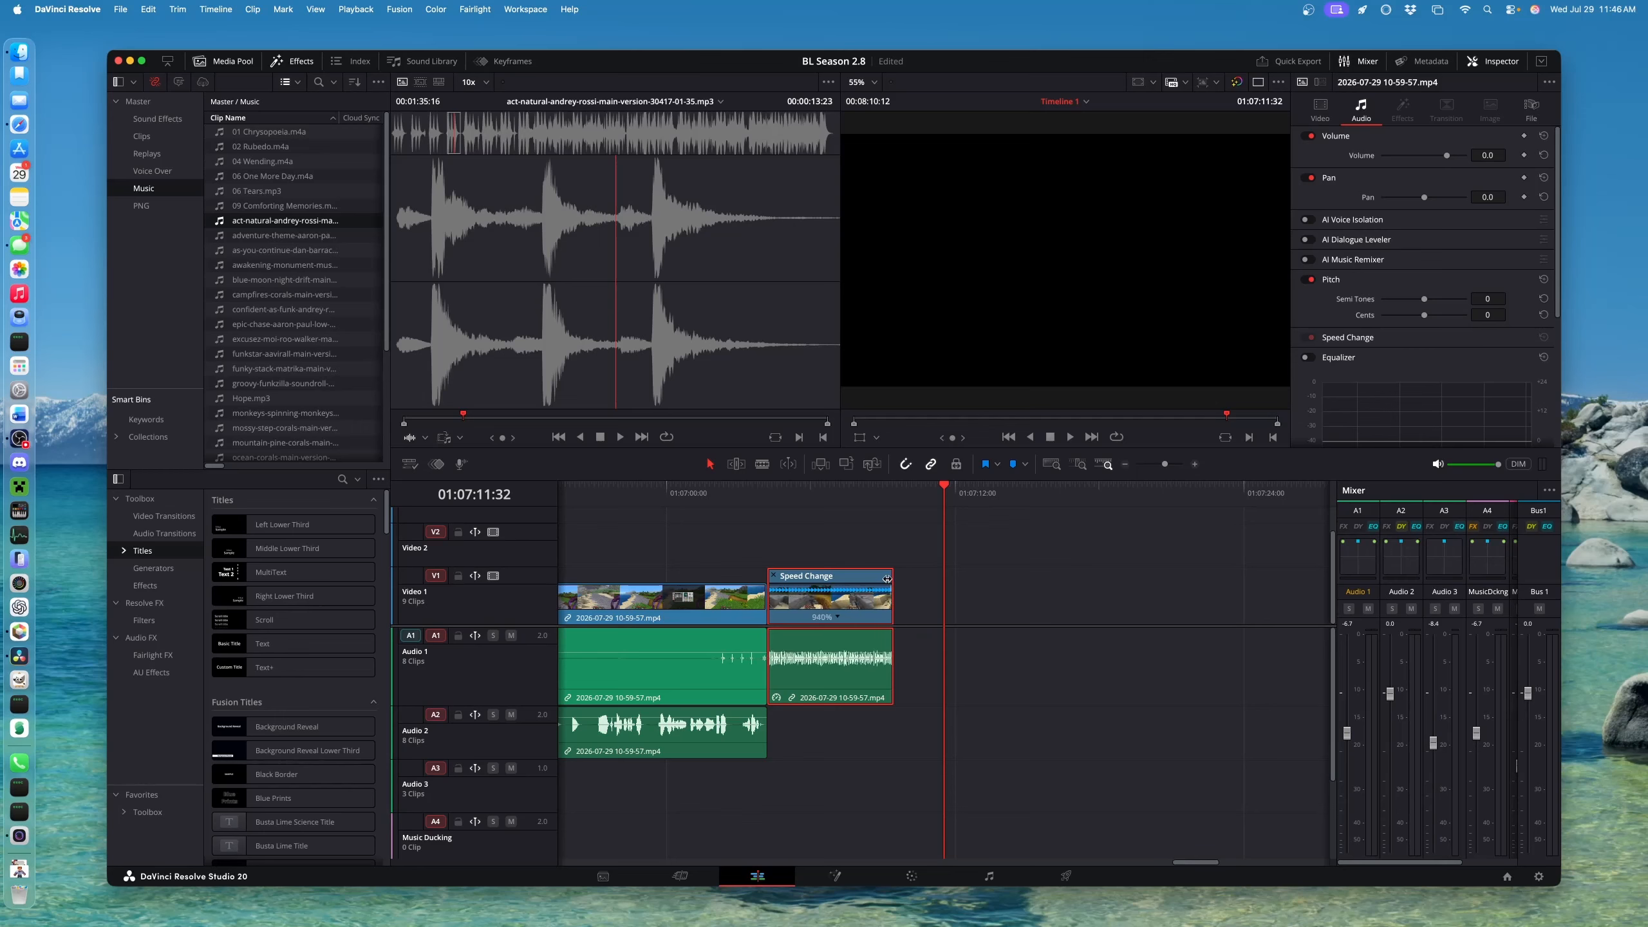
click(766, 493)
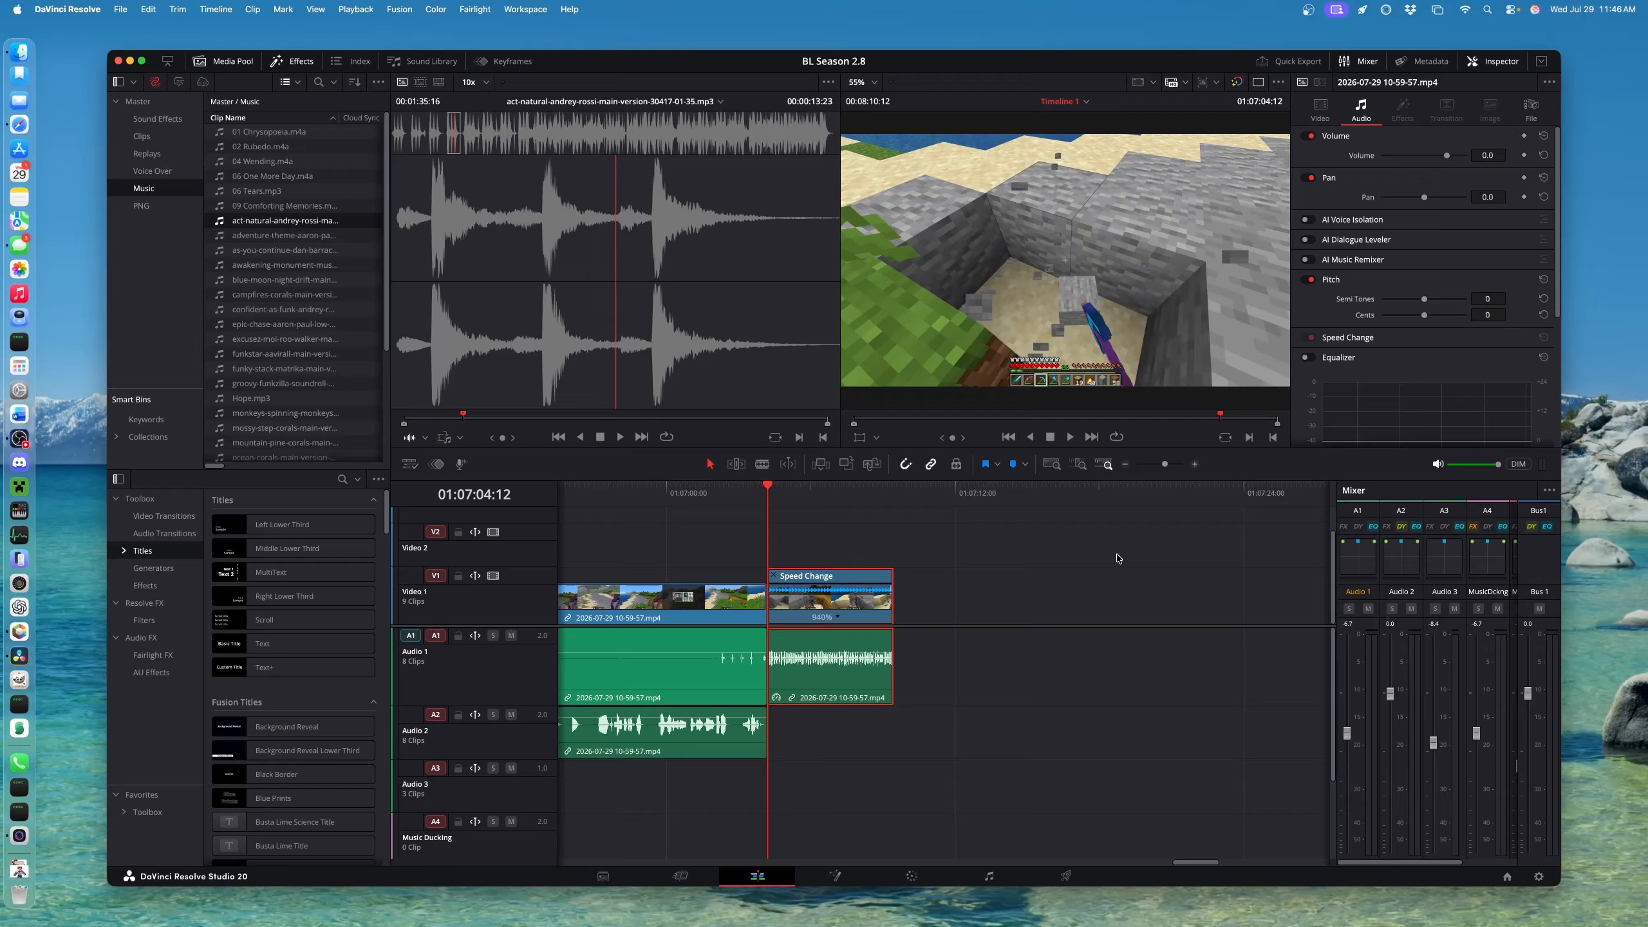
key(space)
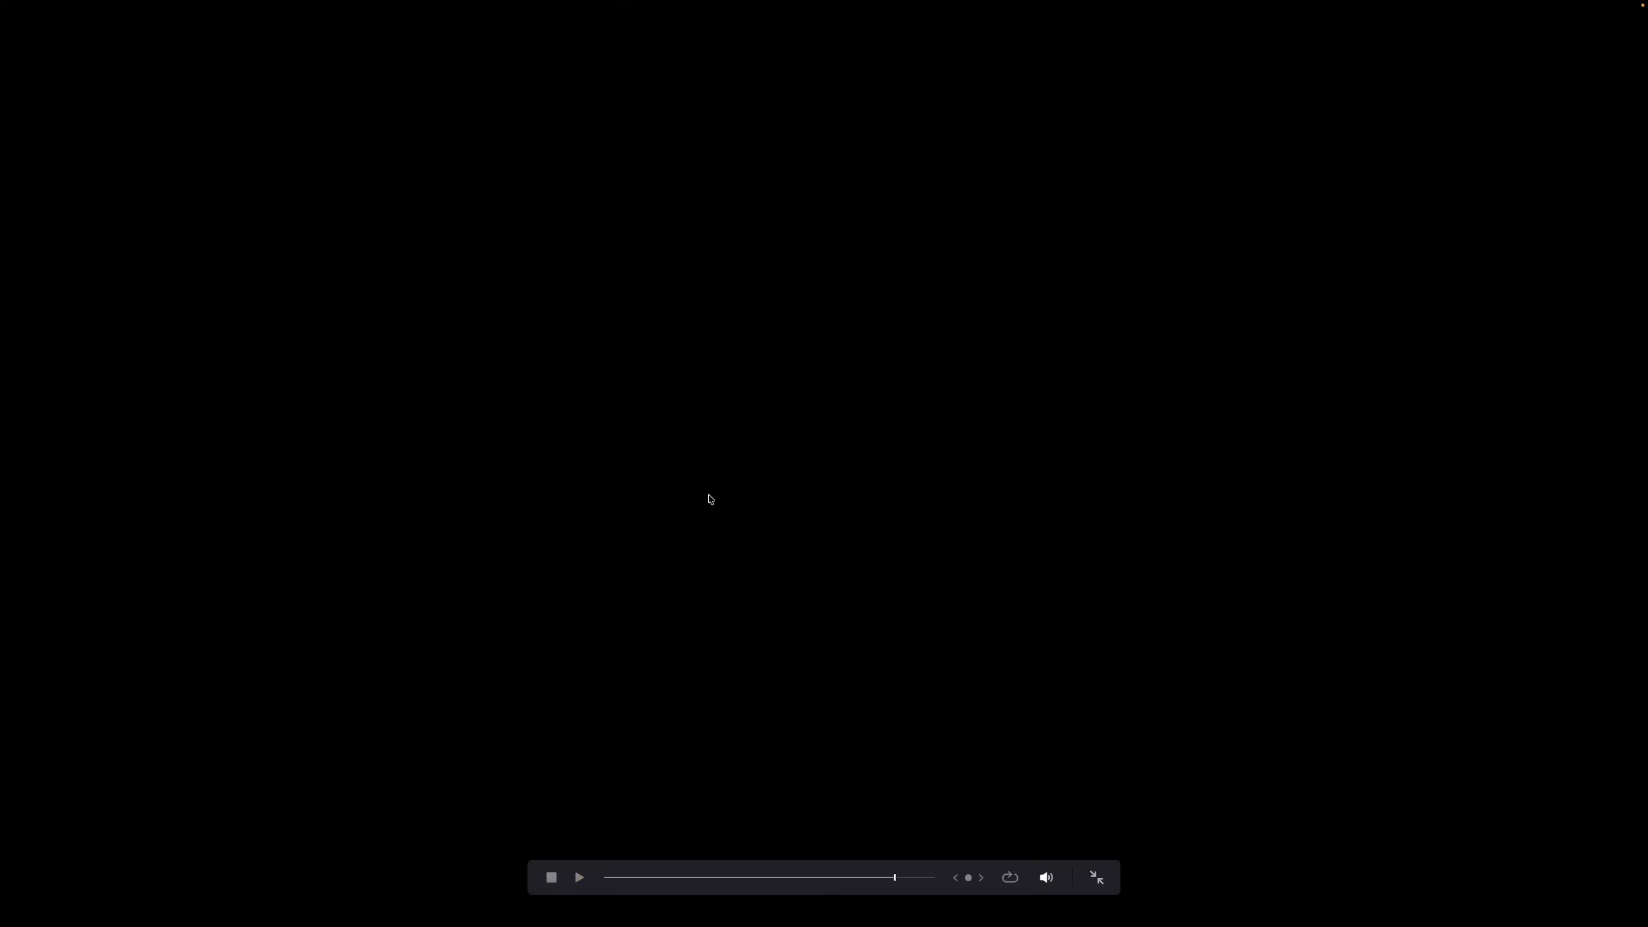
key(Escape)
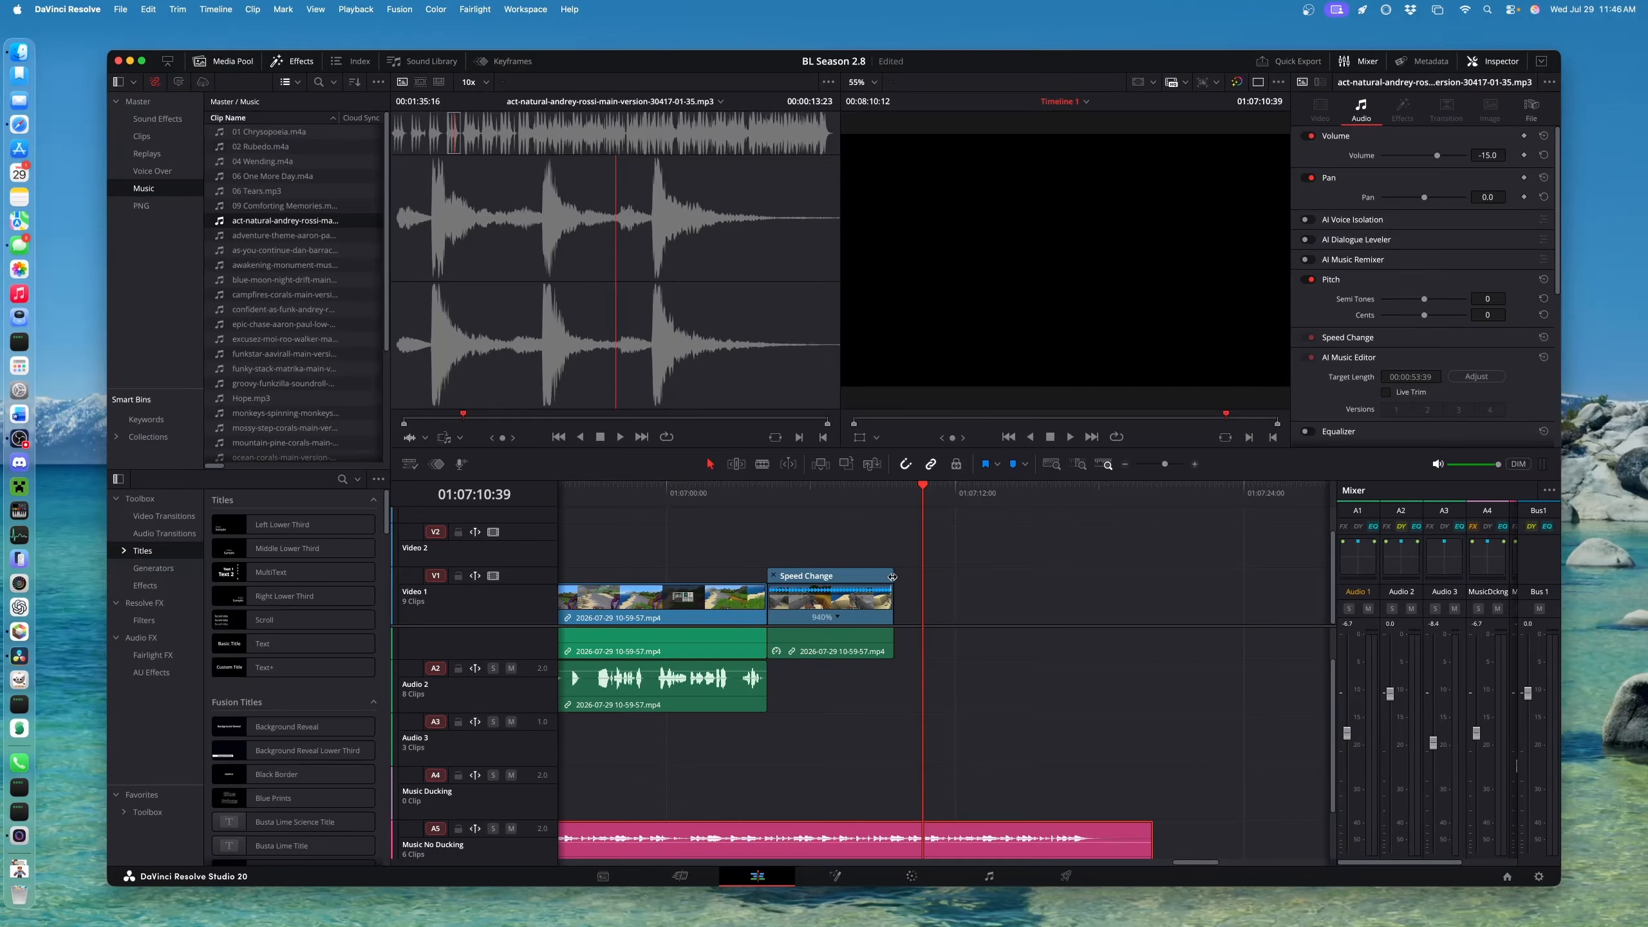
Lengthen the Speed Change clip so it runs at 764%, then play from later on
drag(892, 577, 919, 575)
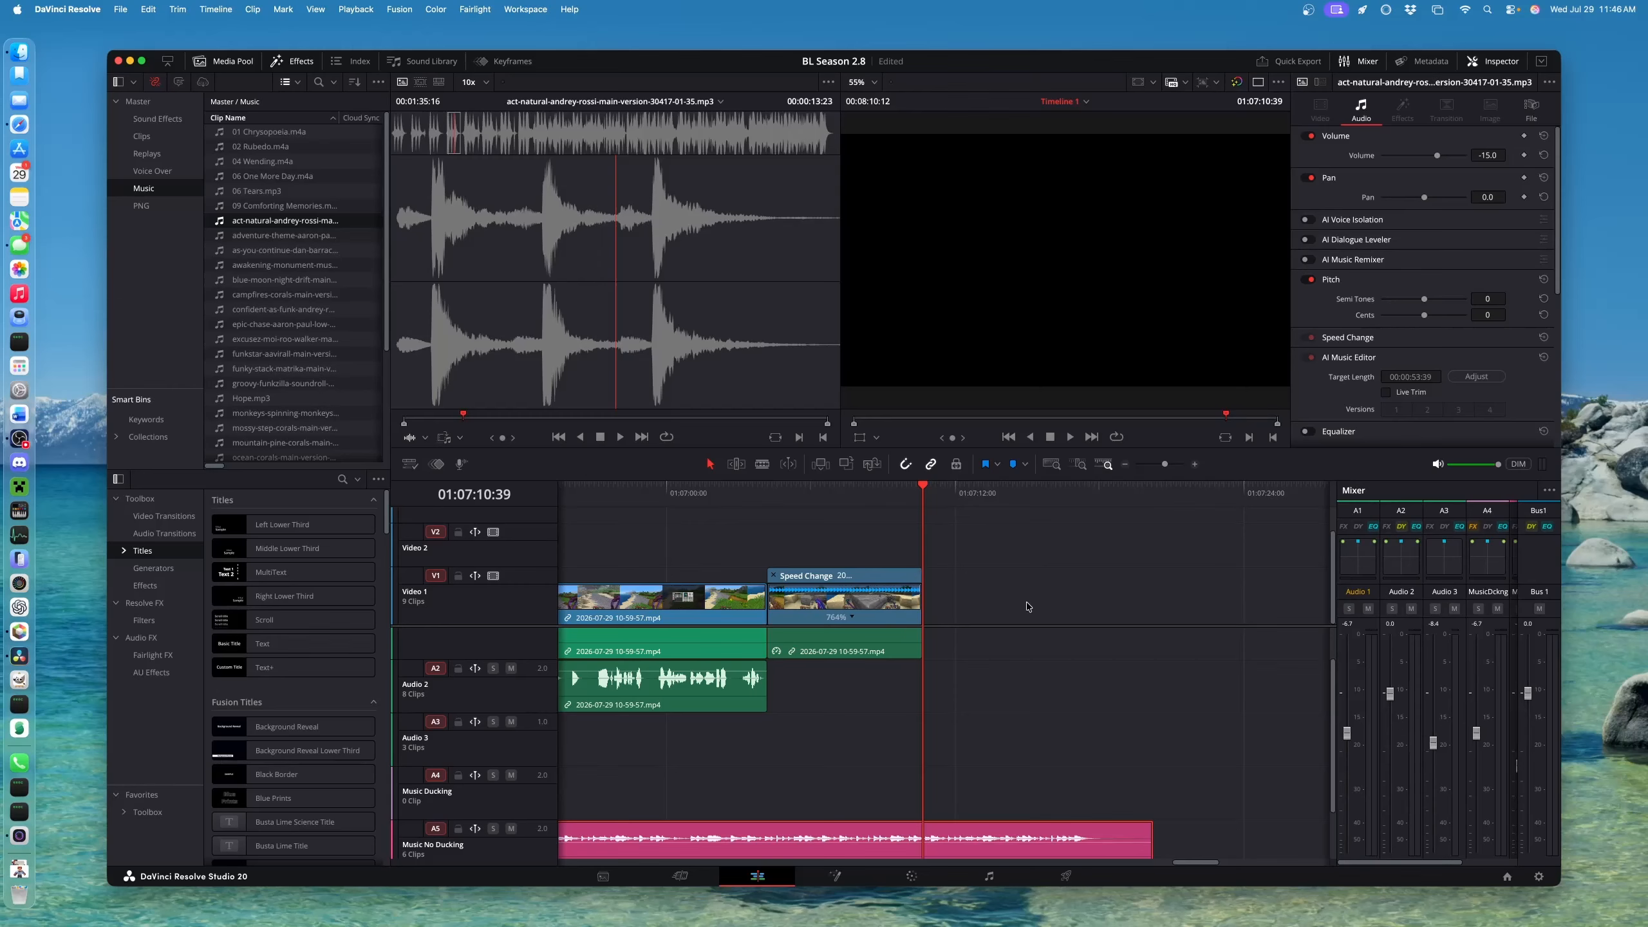
key(super+minus)
key(super+minus)
key(super+minus)
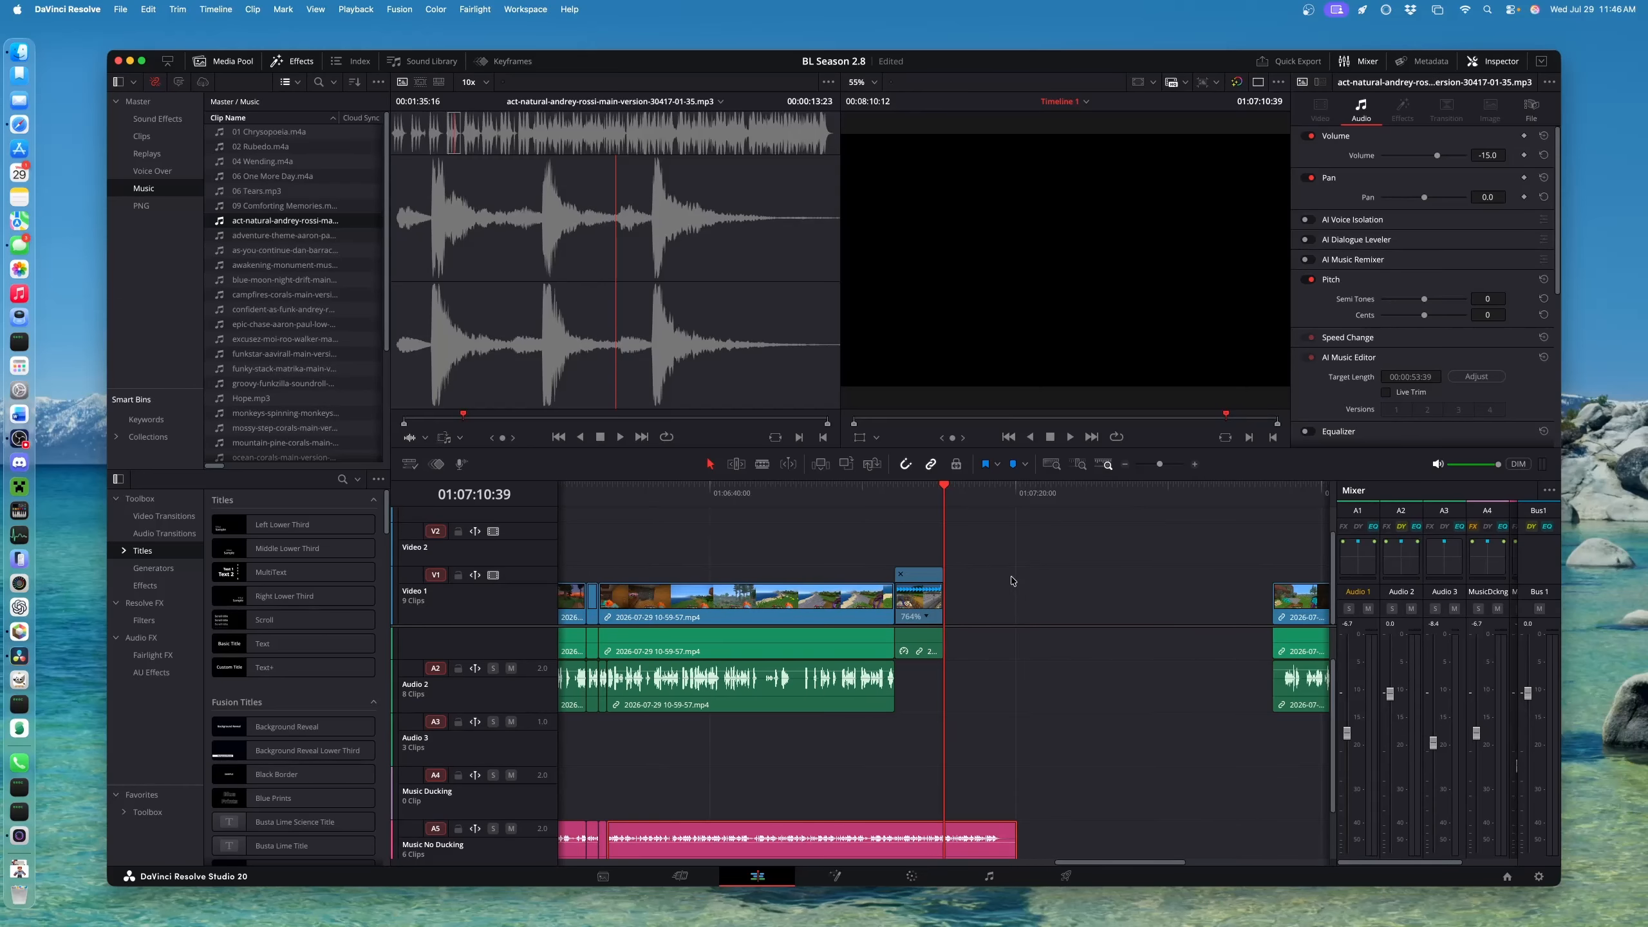
click(1272, 494)
key(space)
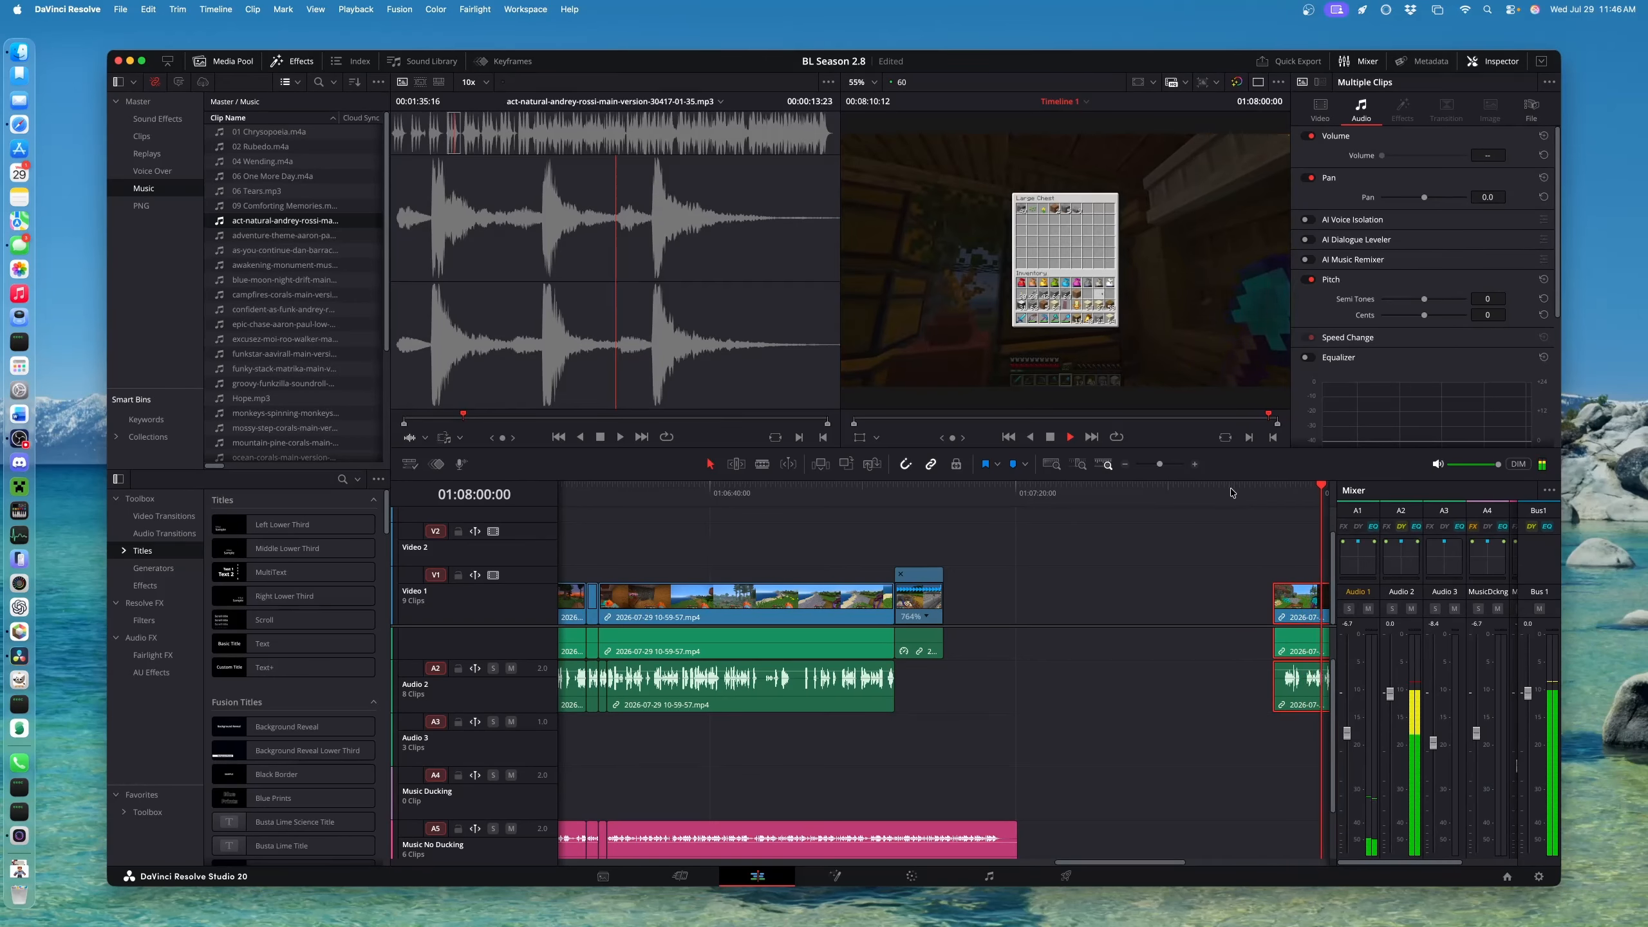
Move the 11-12-33 clips left to butt against the Speed Change clip
key(space)
scroll(876, 587, left, 7)
scroll(1054, 526, right, 7)
drag(1050, 623, 725, 621)
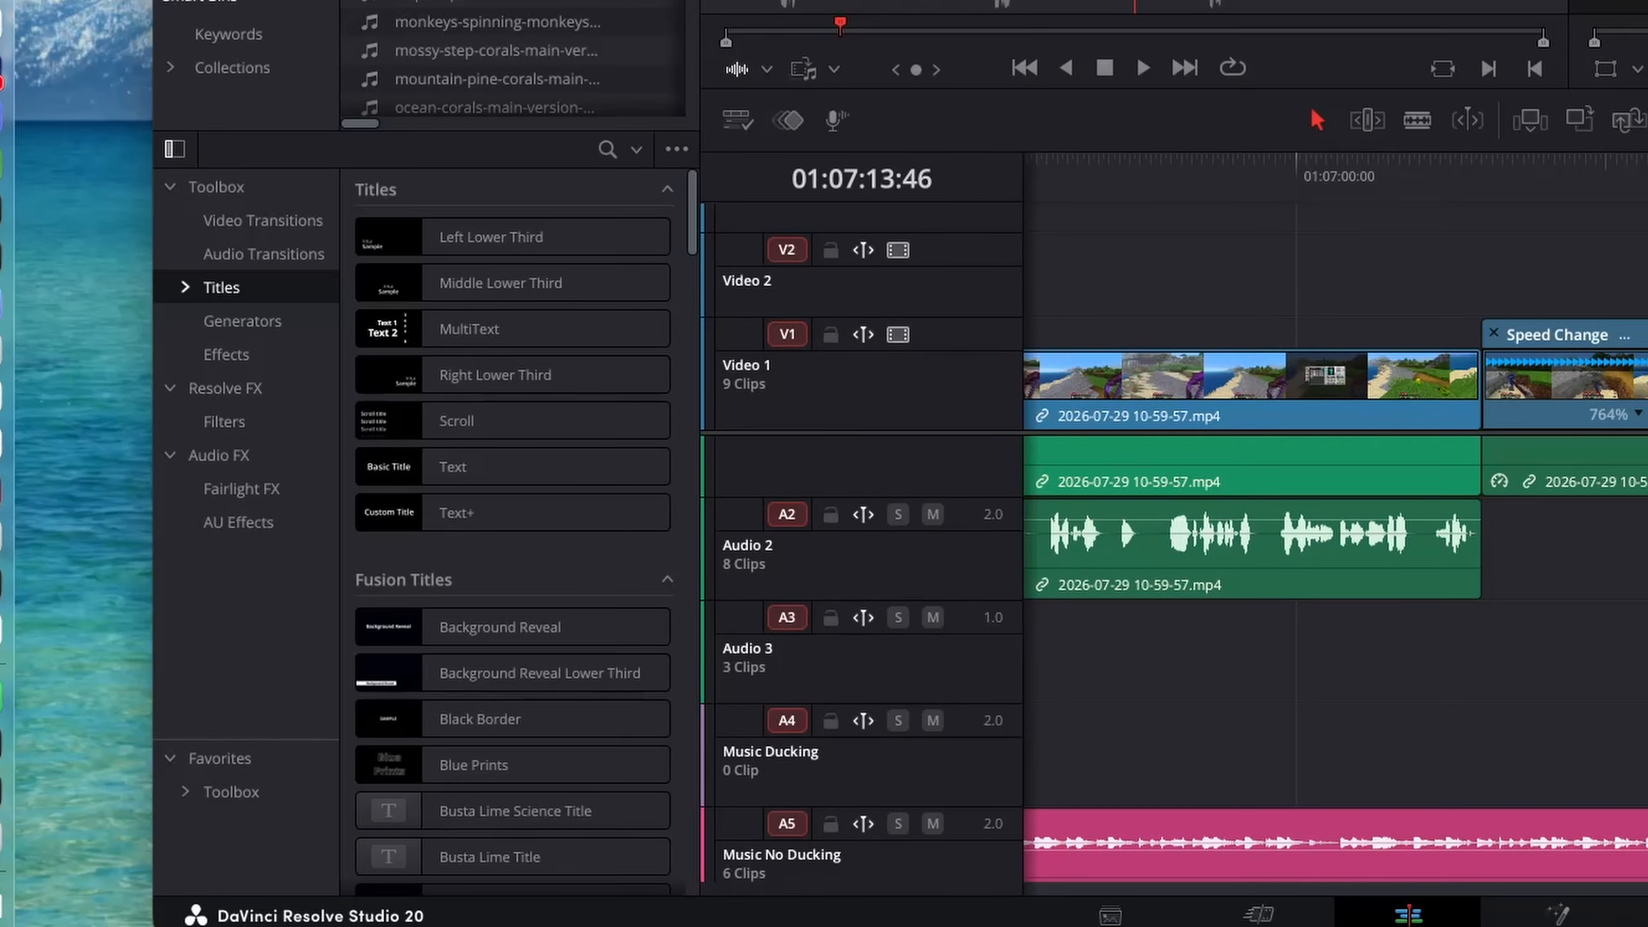
Drop the User Push Preset transition onto the cut and play it back
click(246, 230)
scroll(422, 526, down, 6)
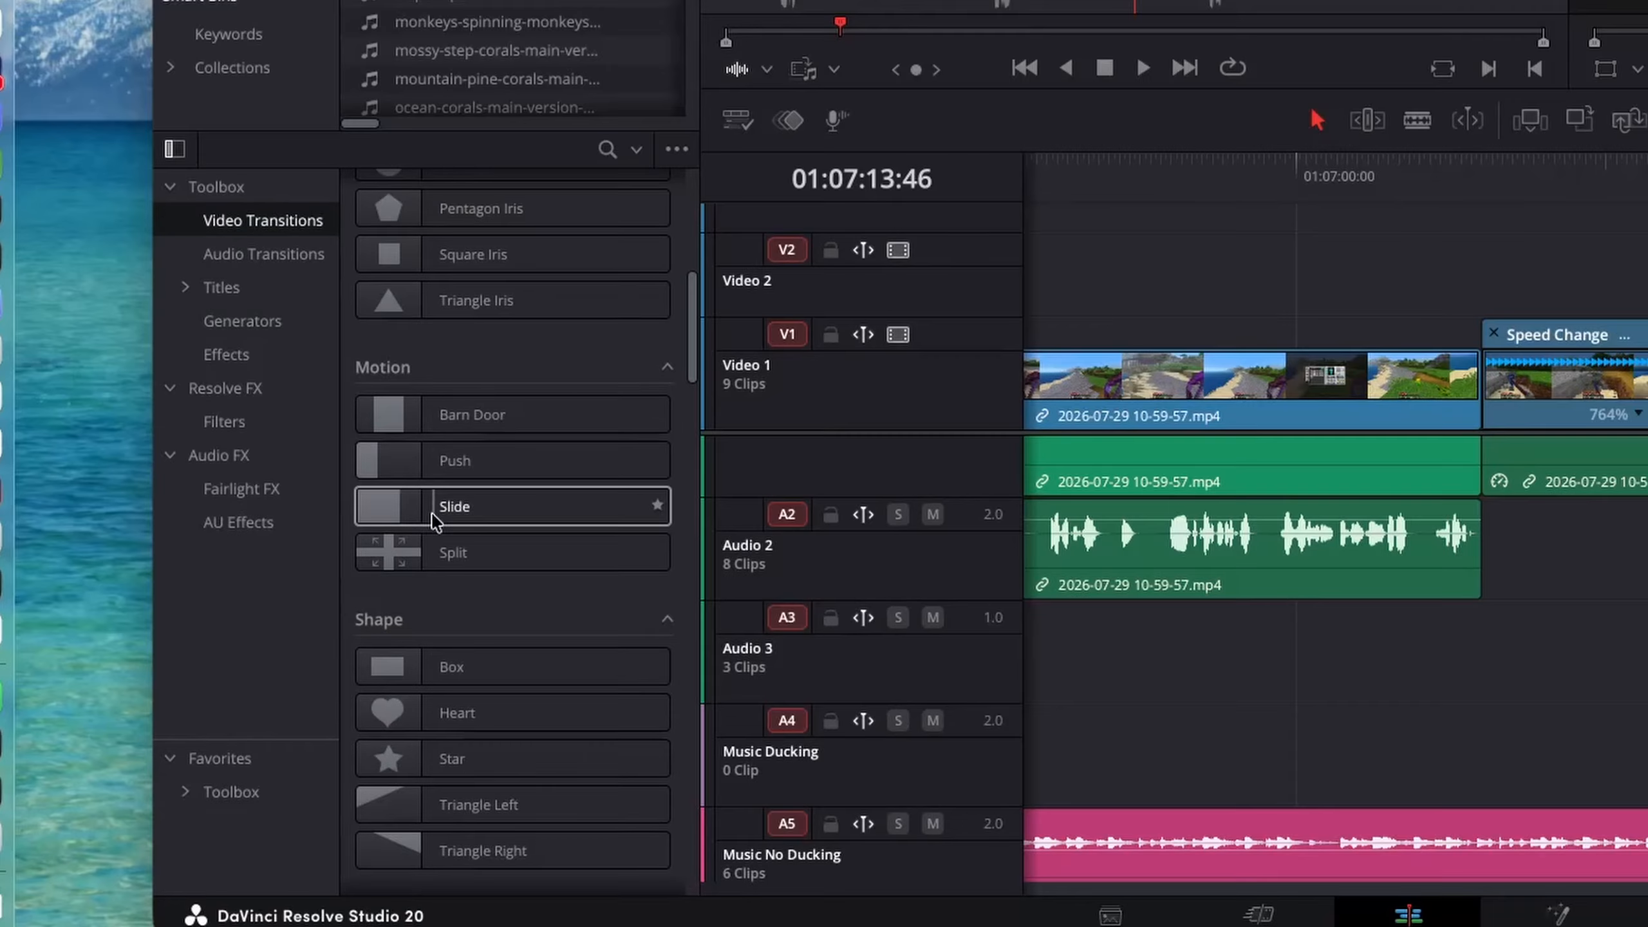
scroll(512, 571, down, 4)
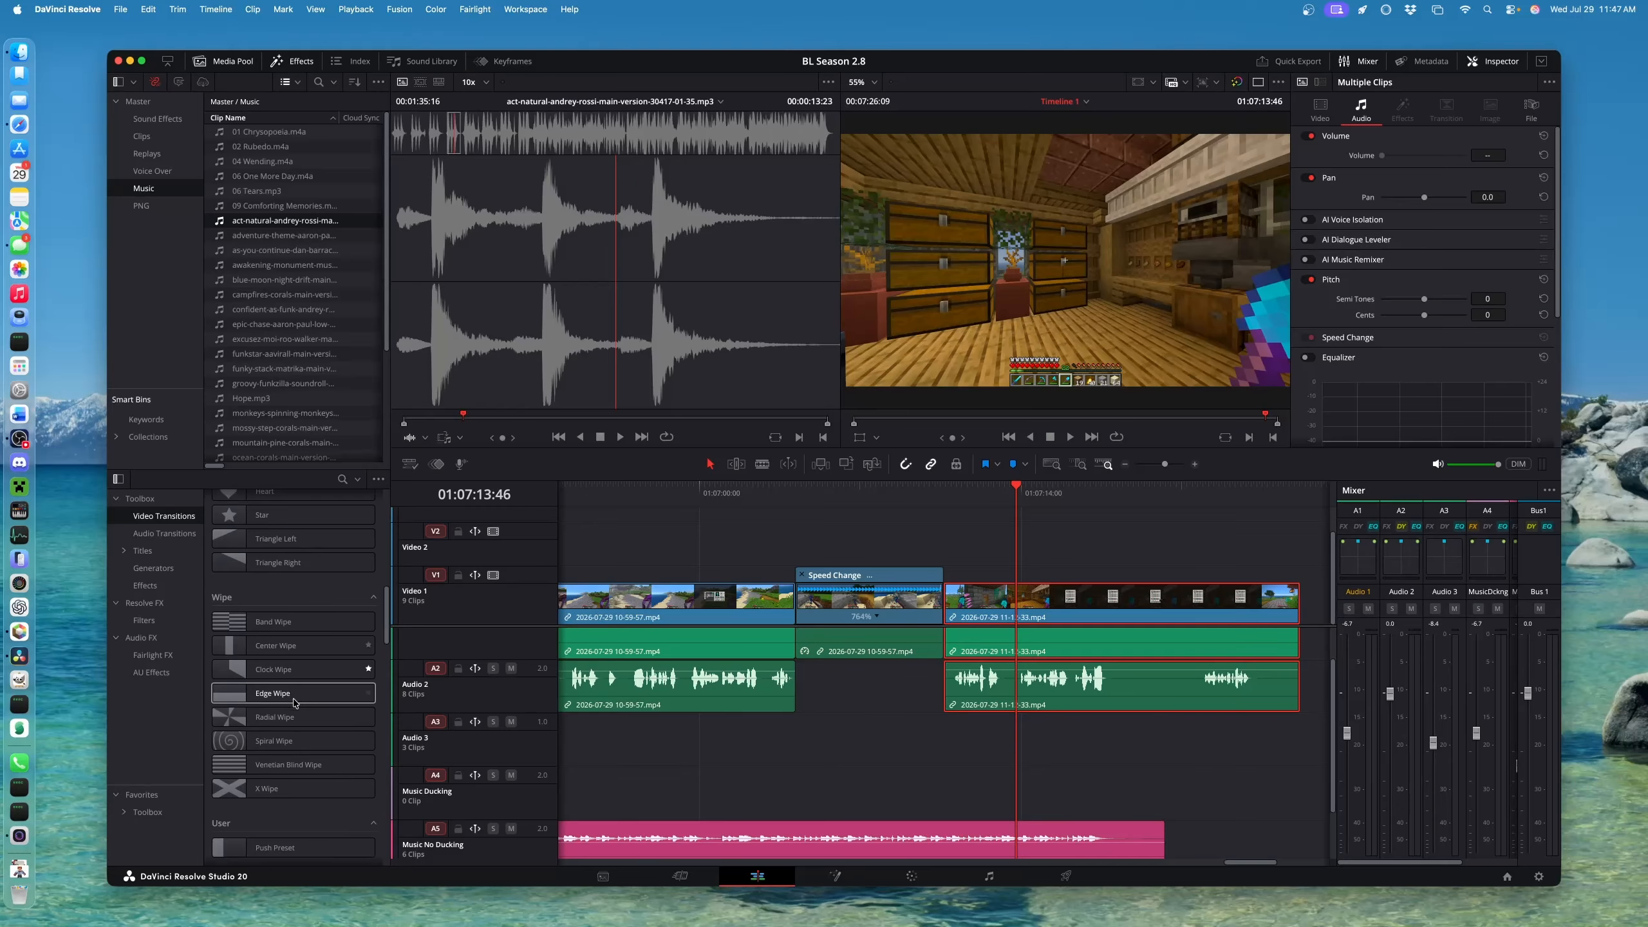
scroll(295, 703, down, 2)
drag(262, 791, 951, 600)
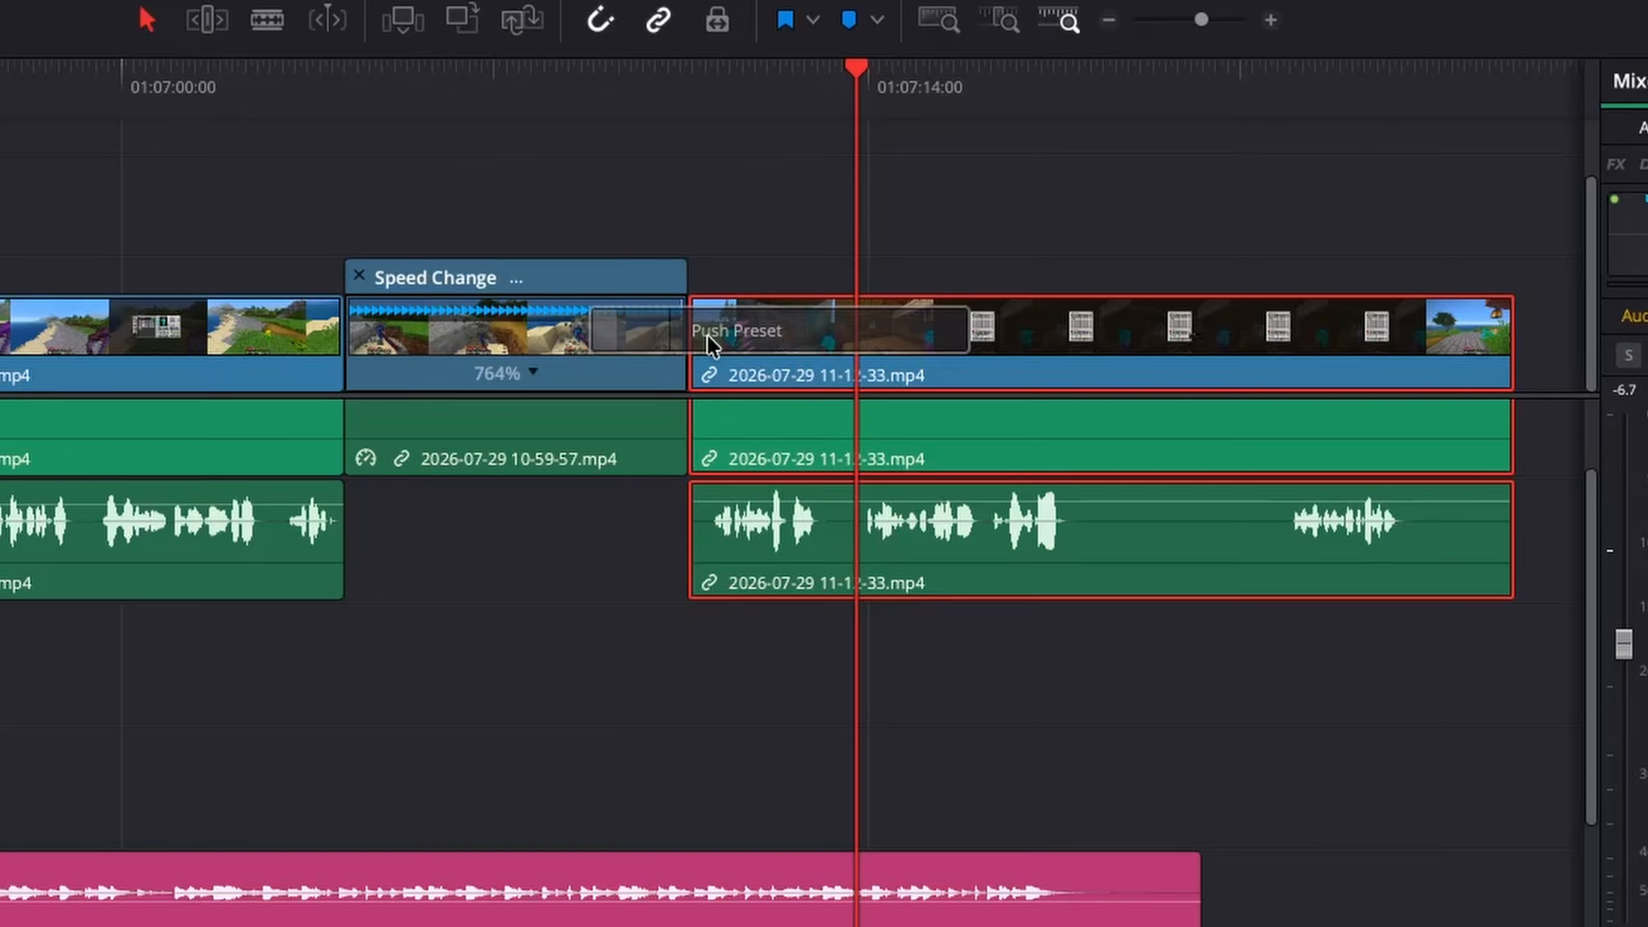
drag(707, 334, 688, 332)
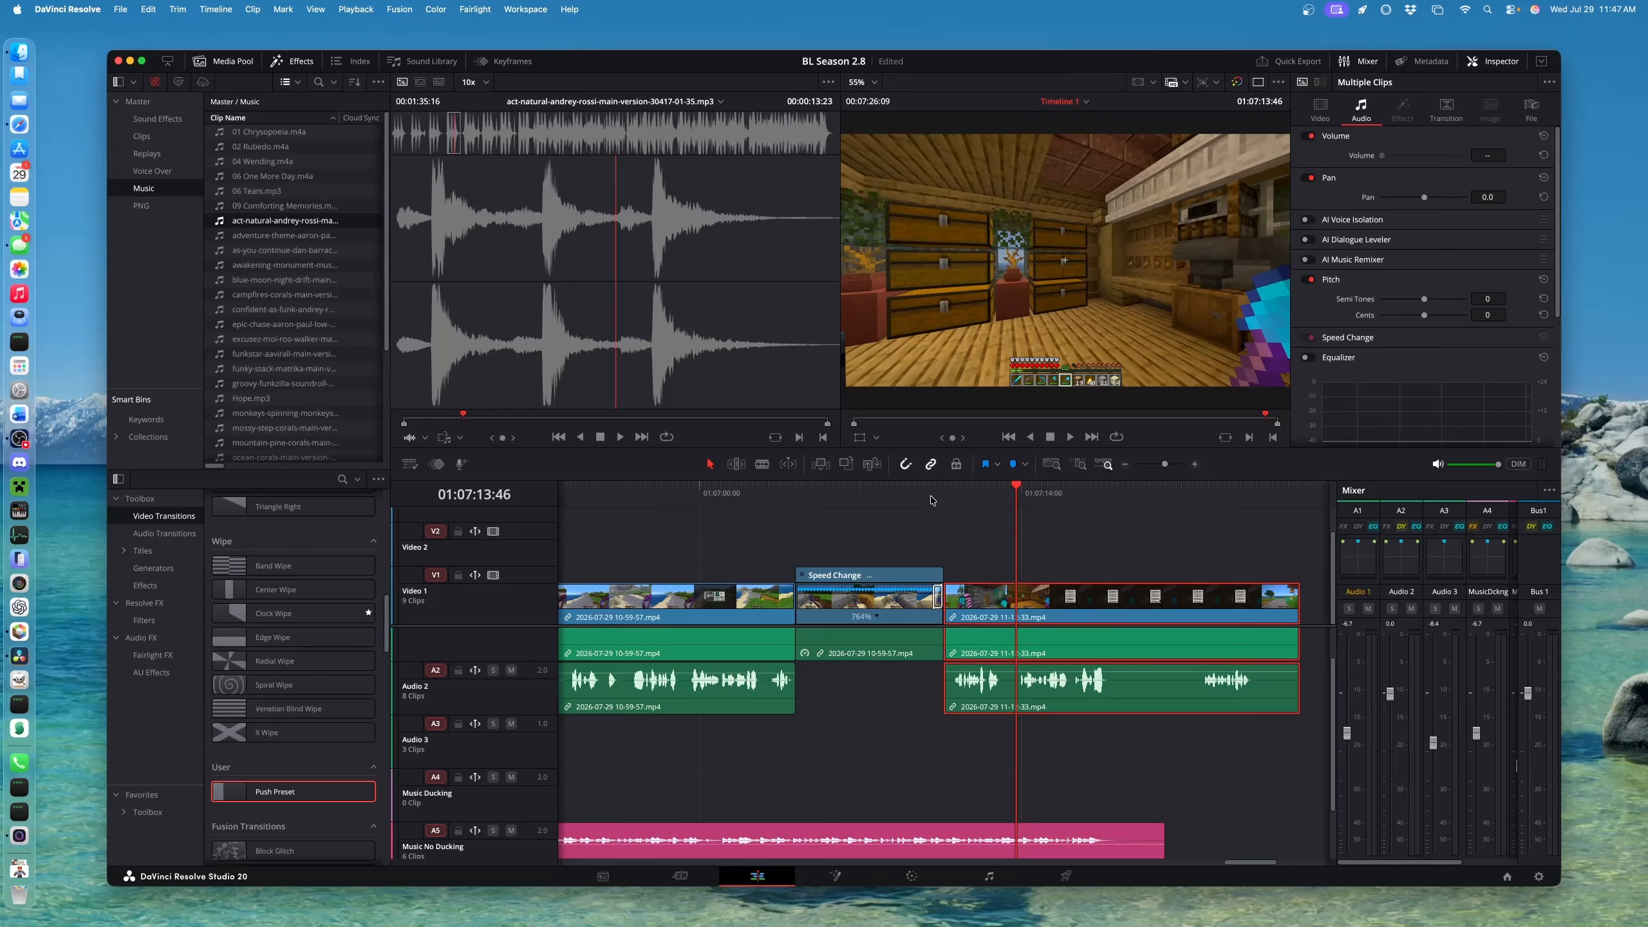
click(931, 500)
key(space)
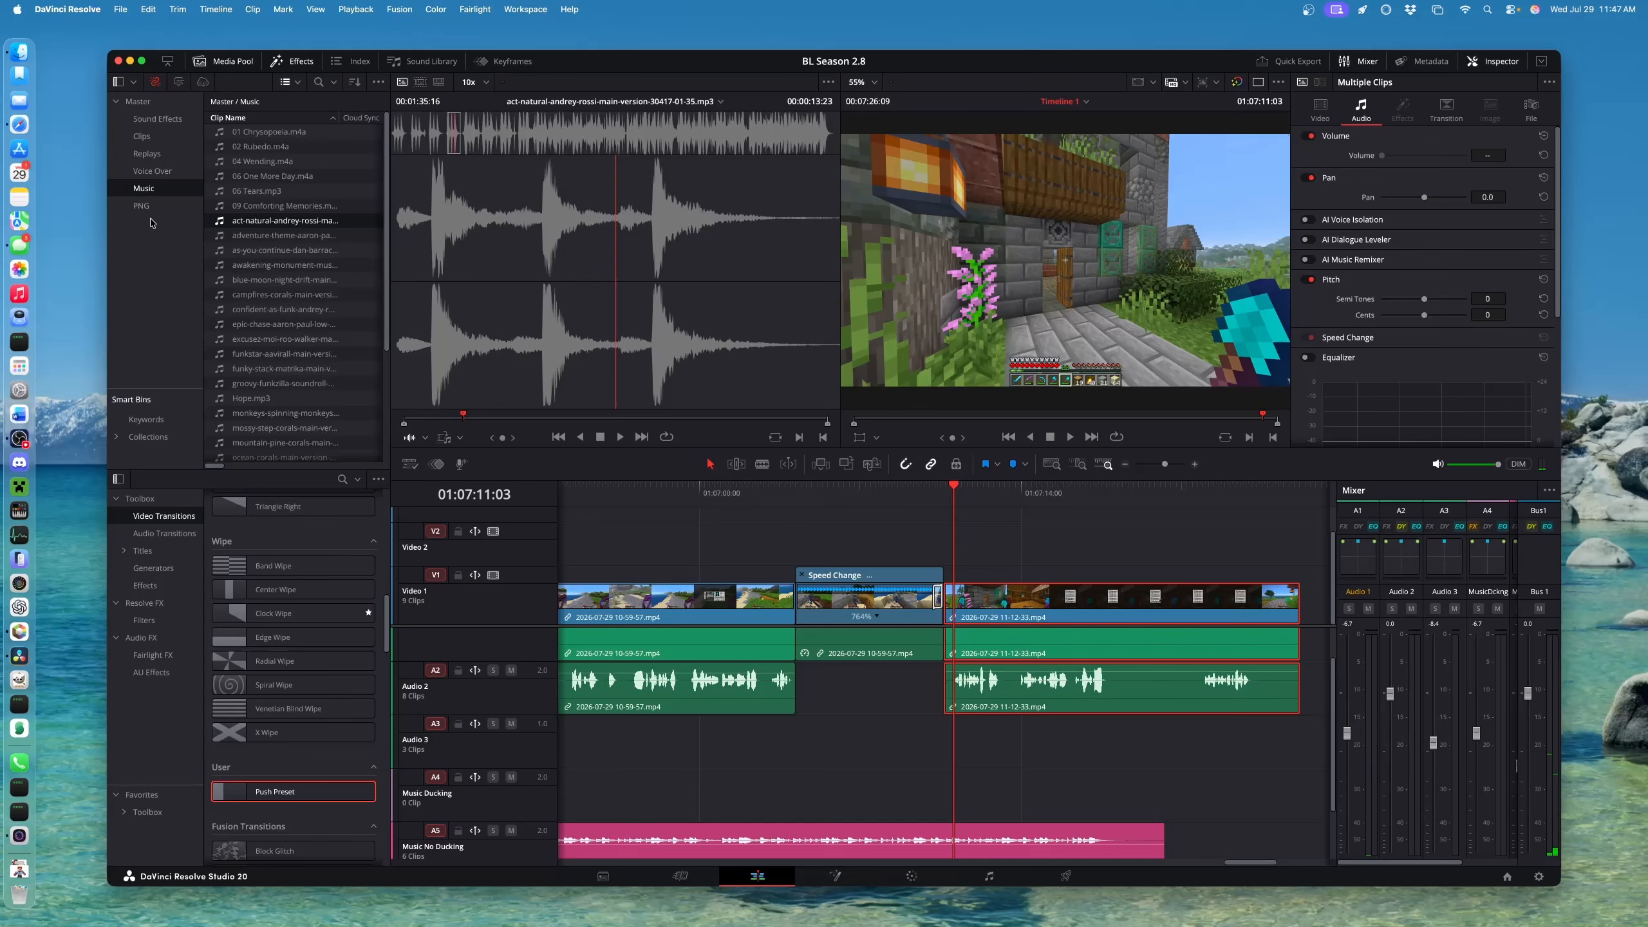
Place the whoosh-transition sound from Sound Effects on Audio 3 under the cut
click(150, 121)
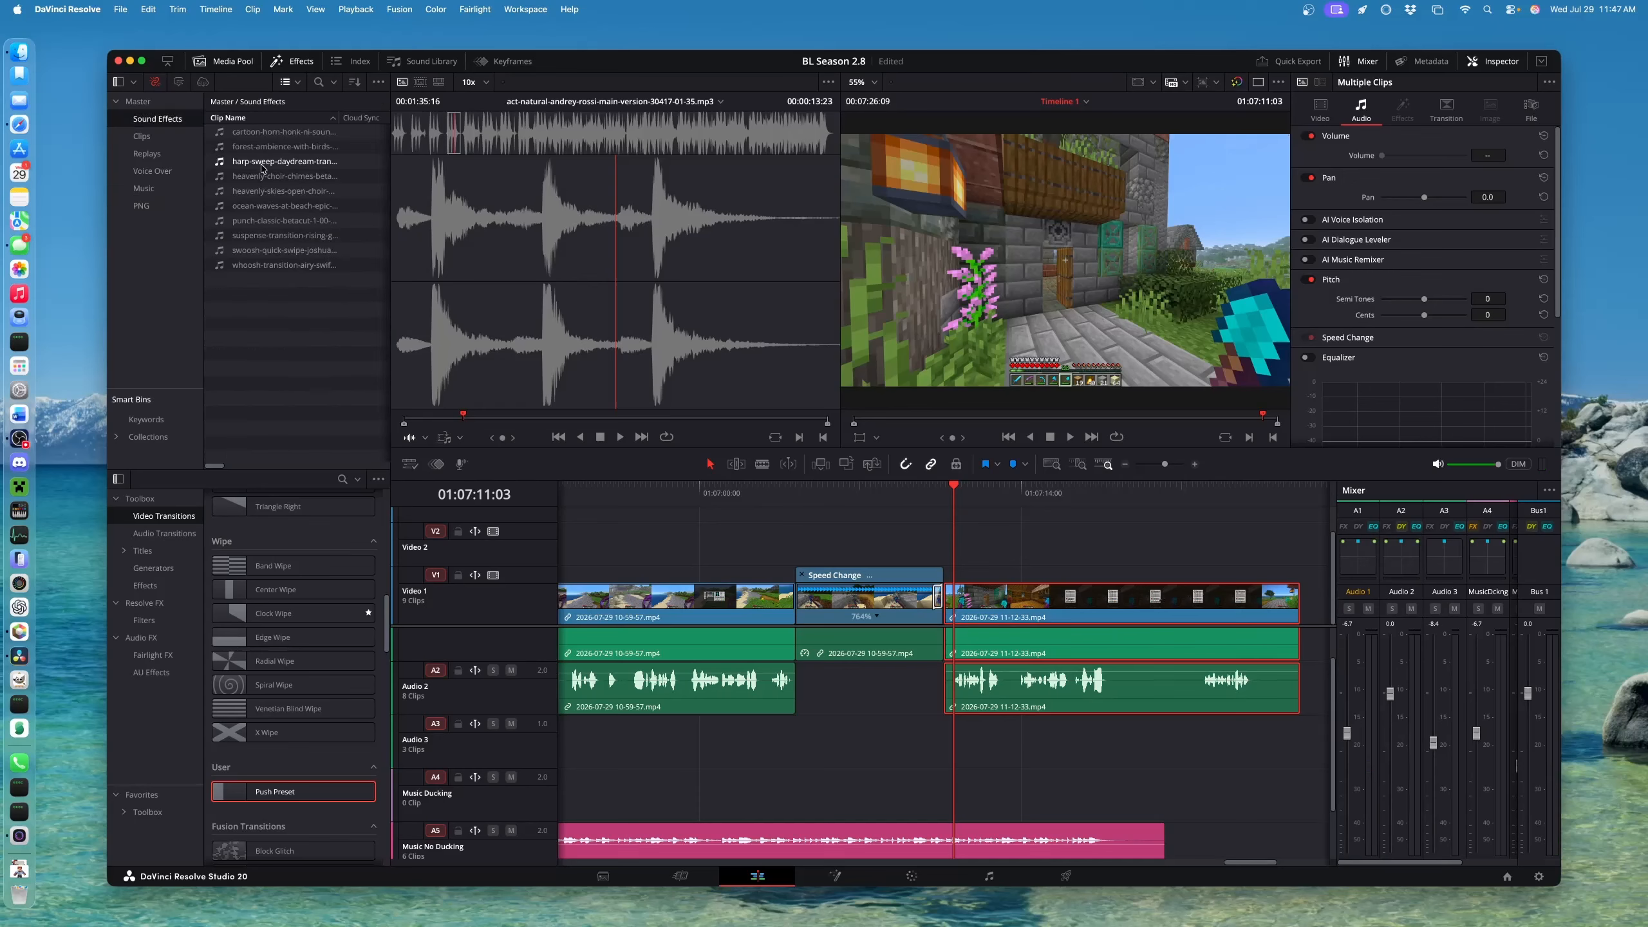
drag(263, 265, 920, 744)
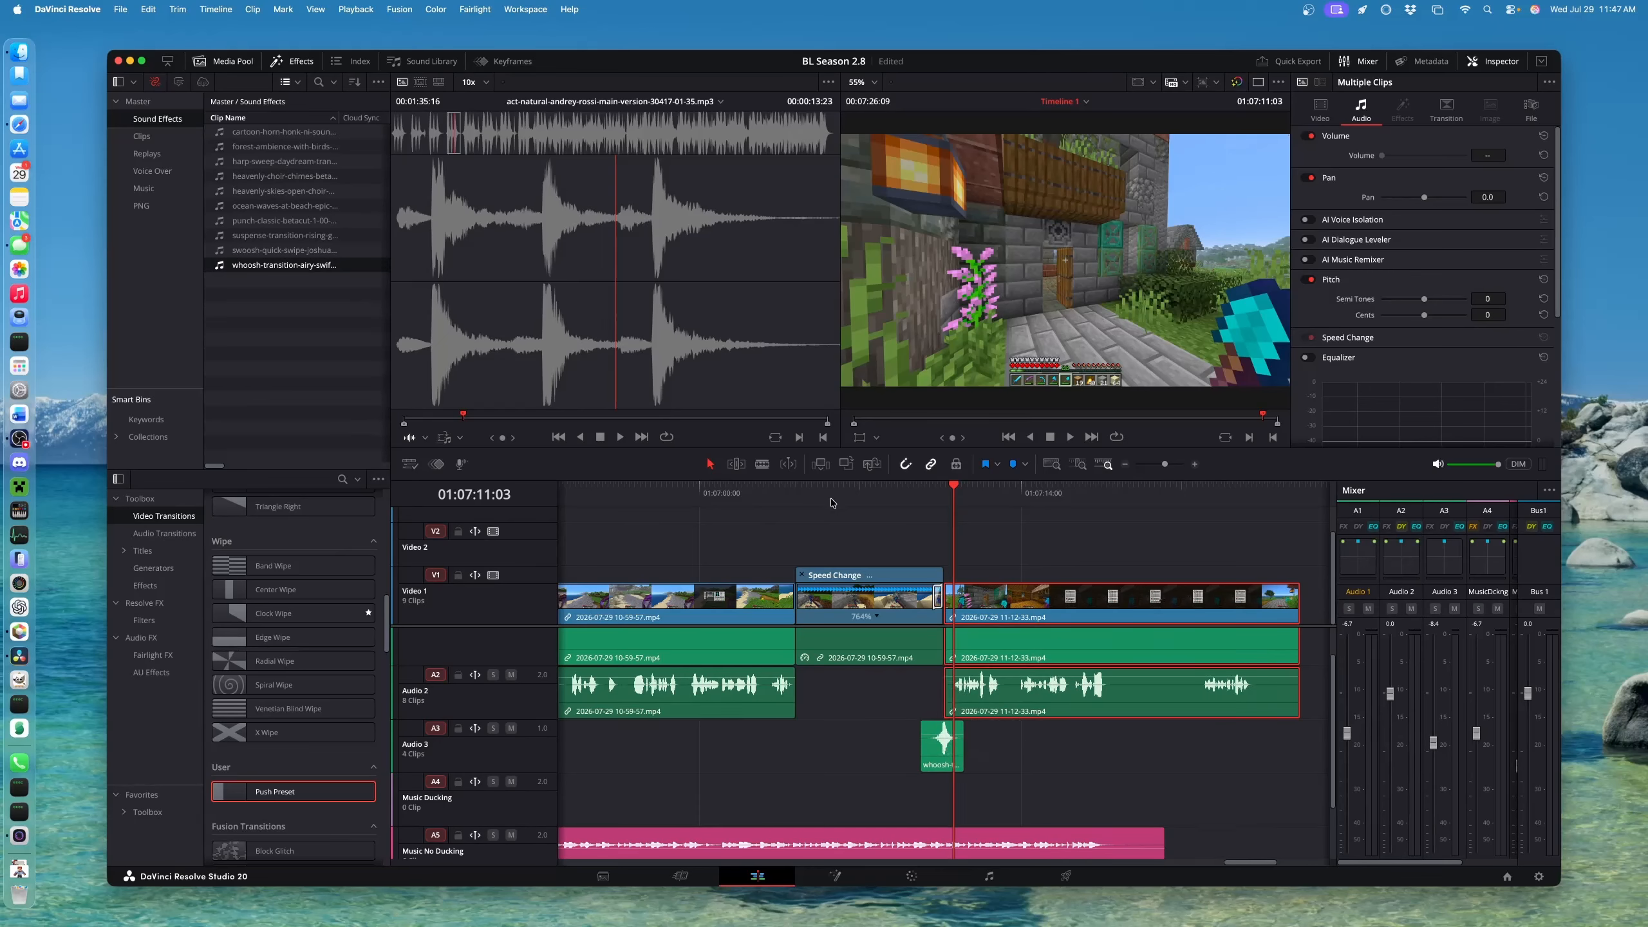
click(922, 491)
key(space)
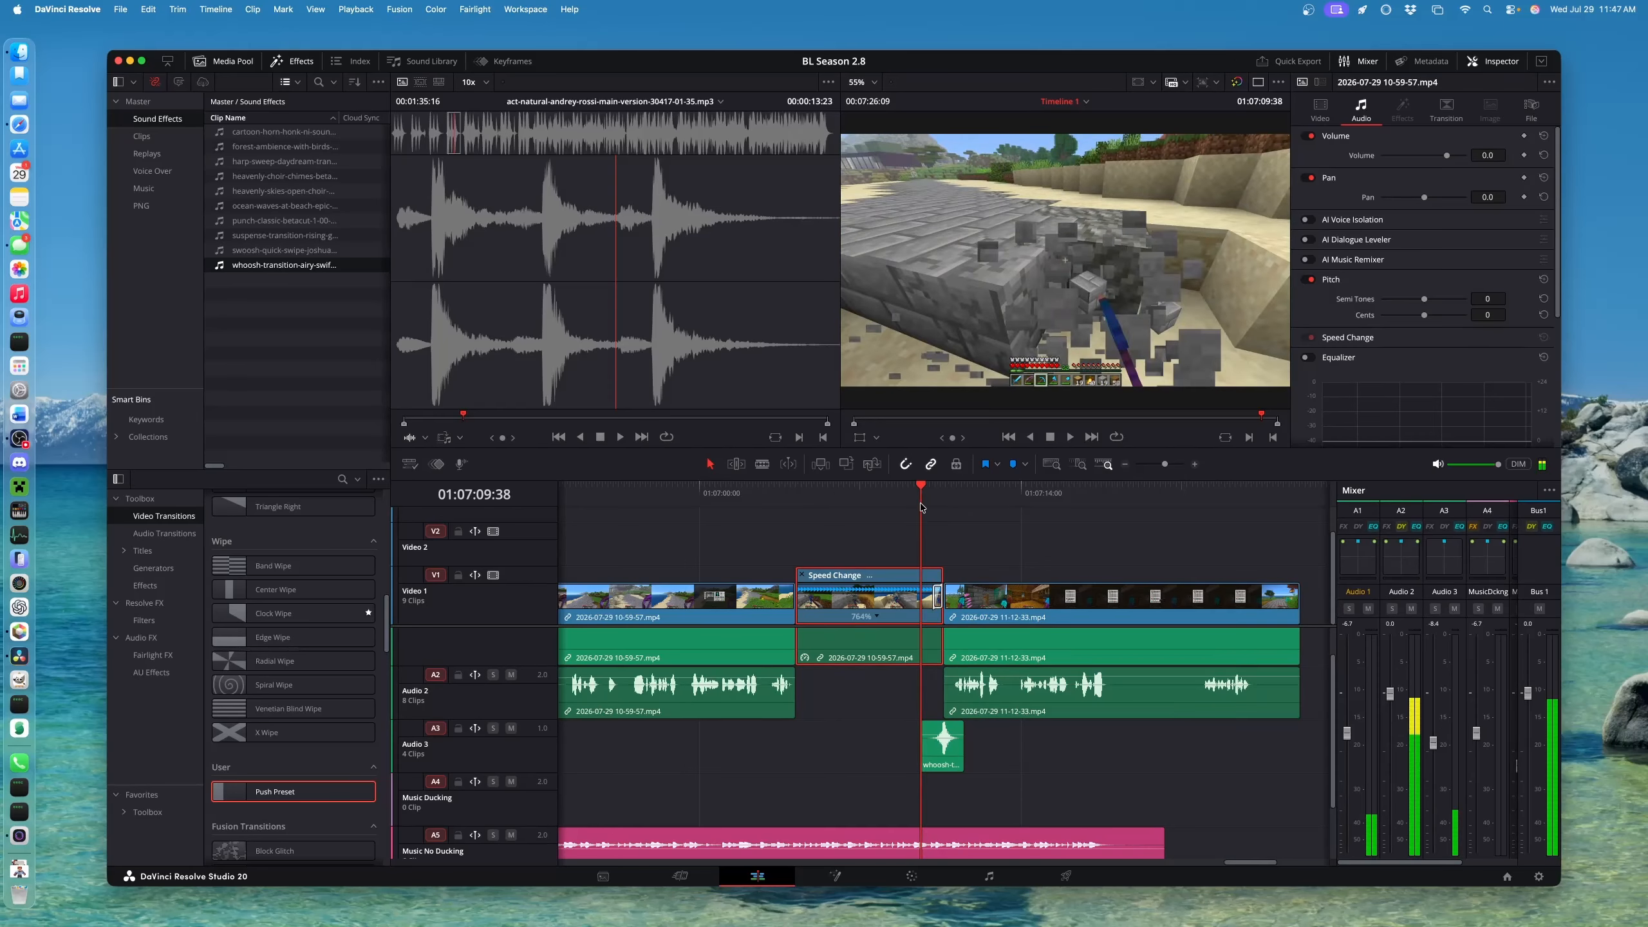
Replay the whoosh cut from 01:07:09:38, including in full-screen cinema mode
click(1208, 675)
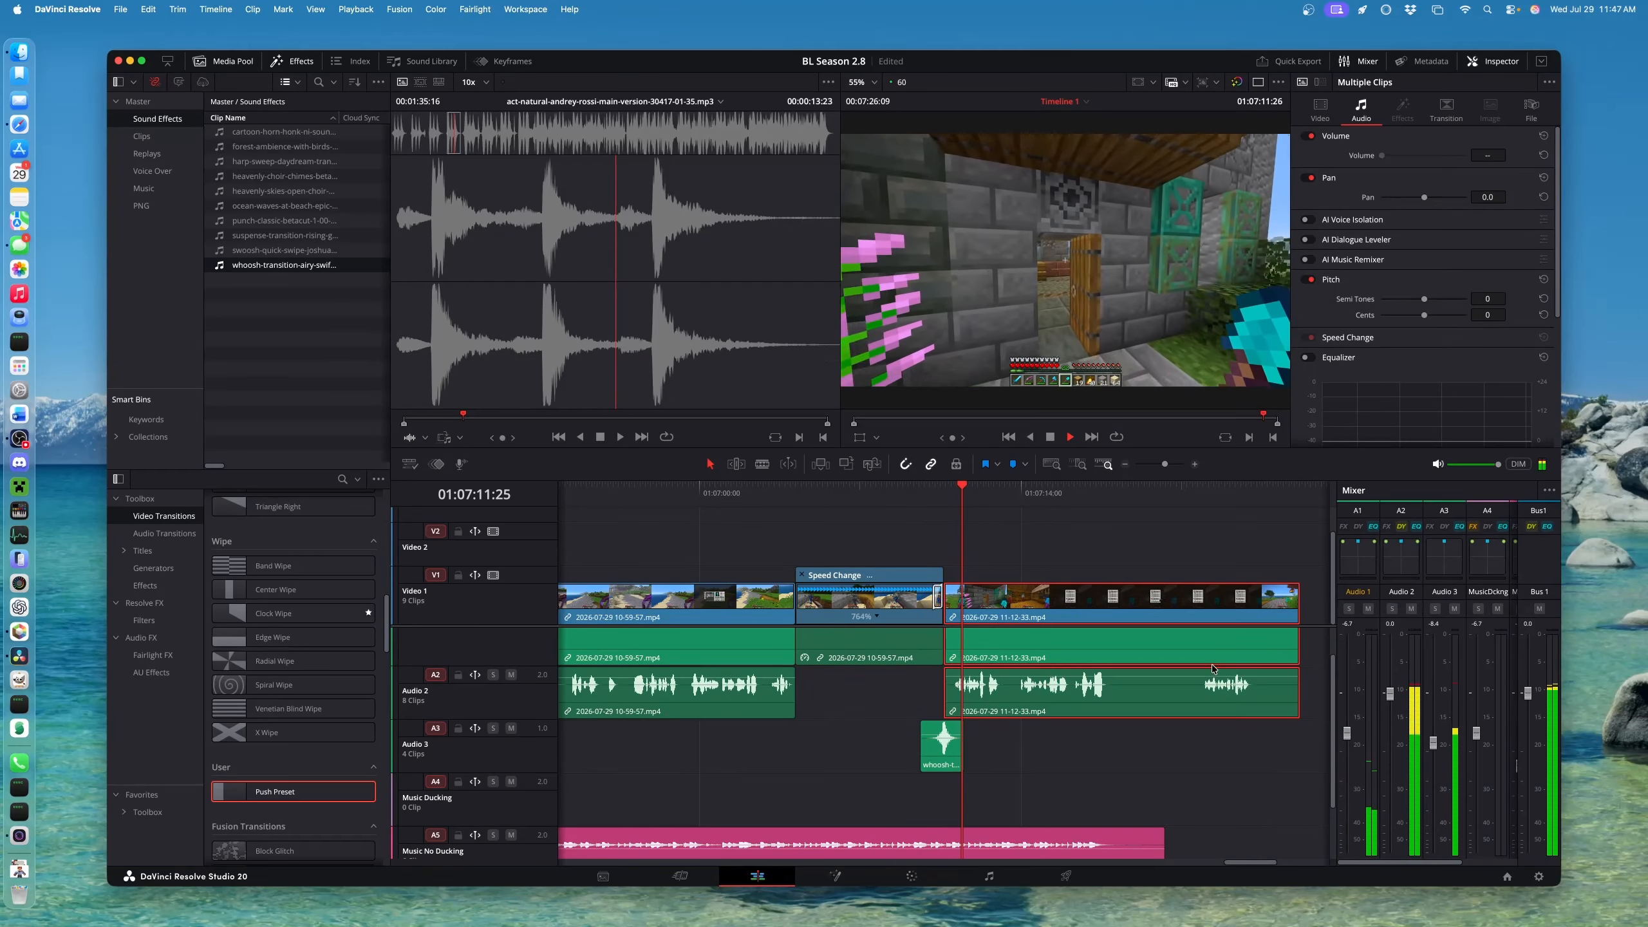
key(space)
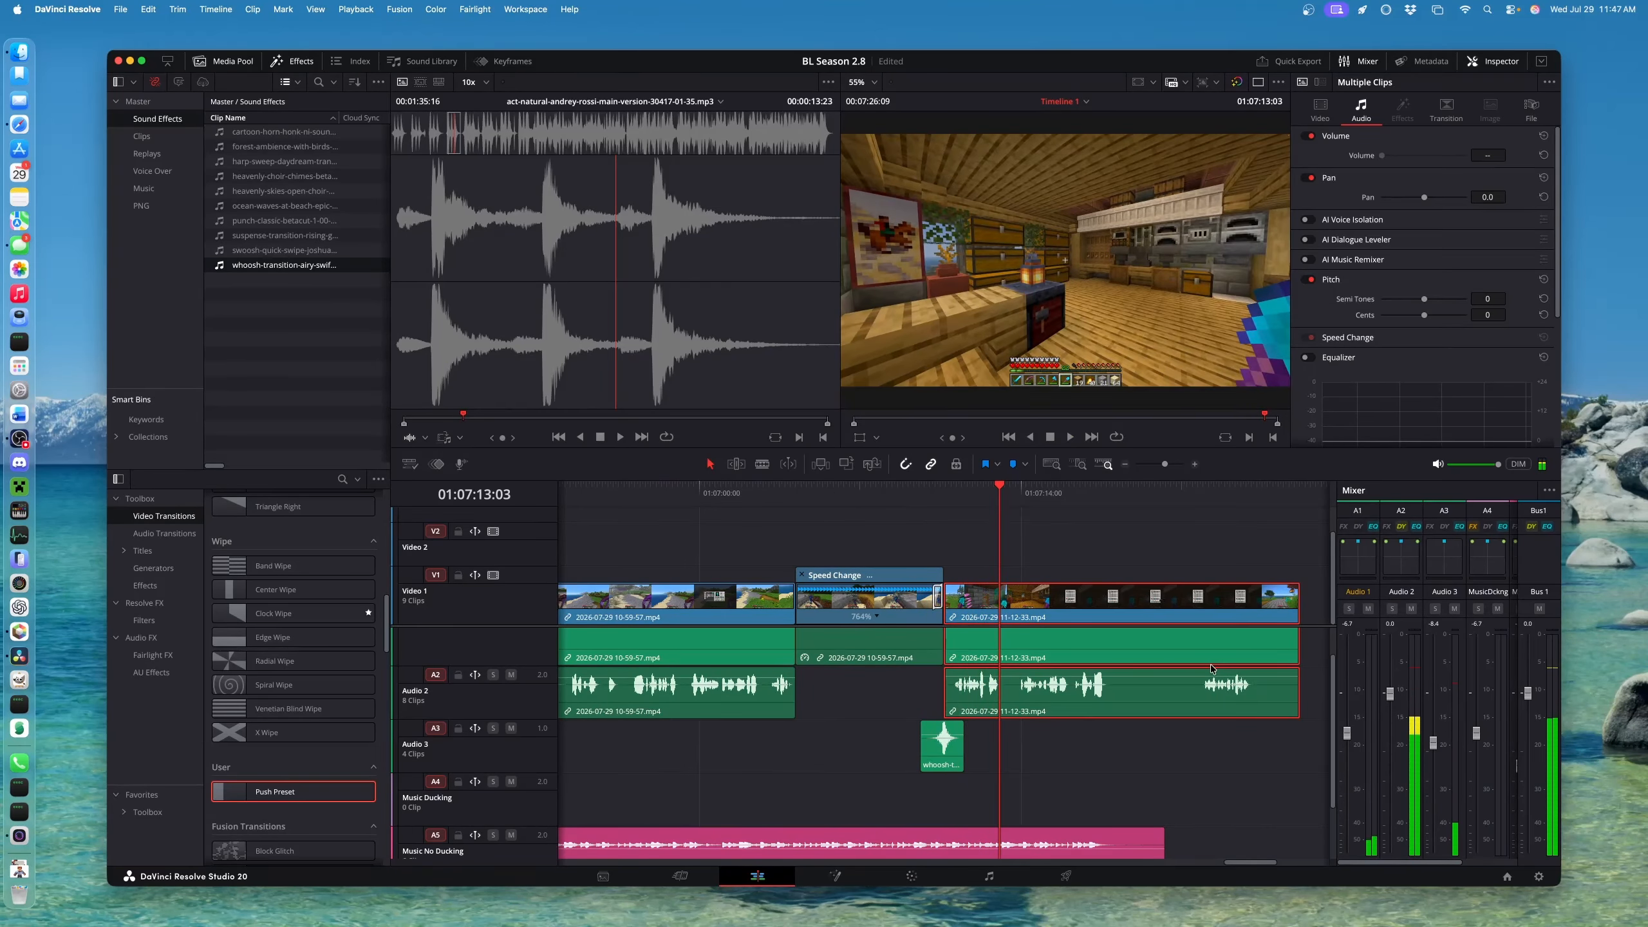
click(918, 498)
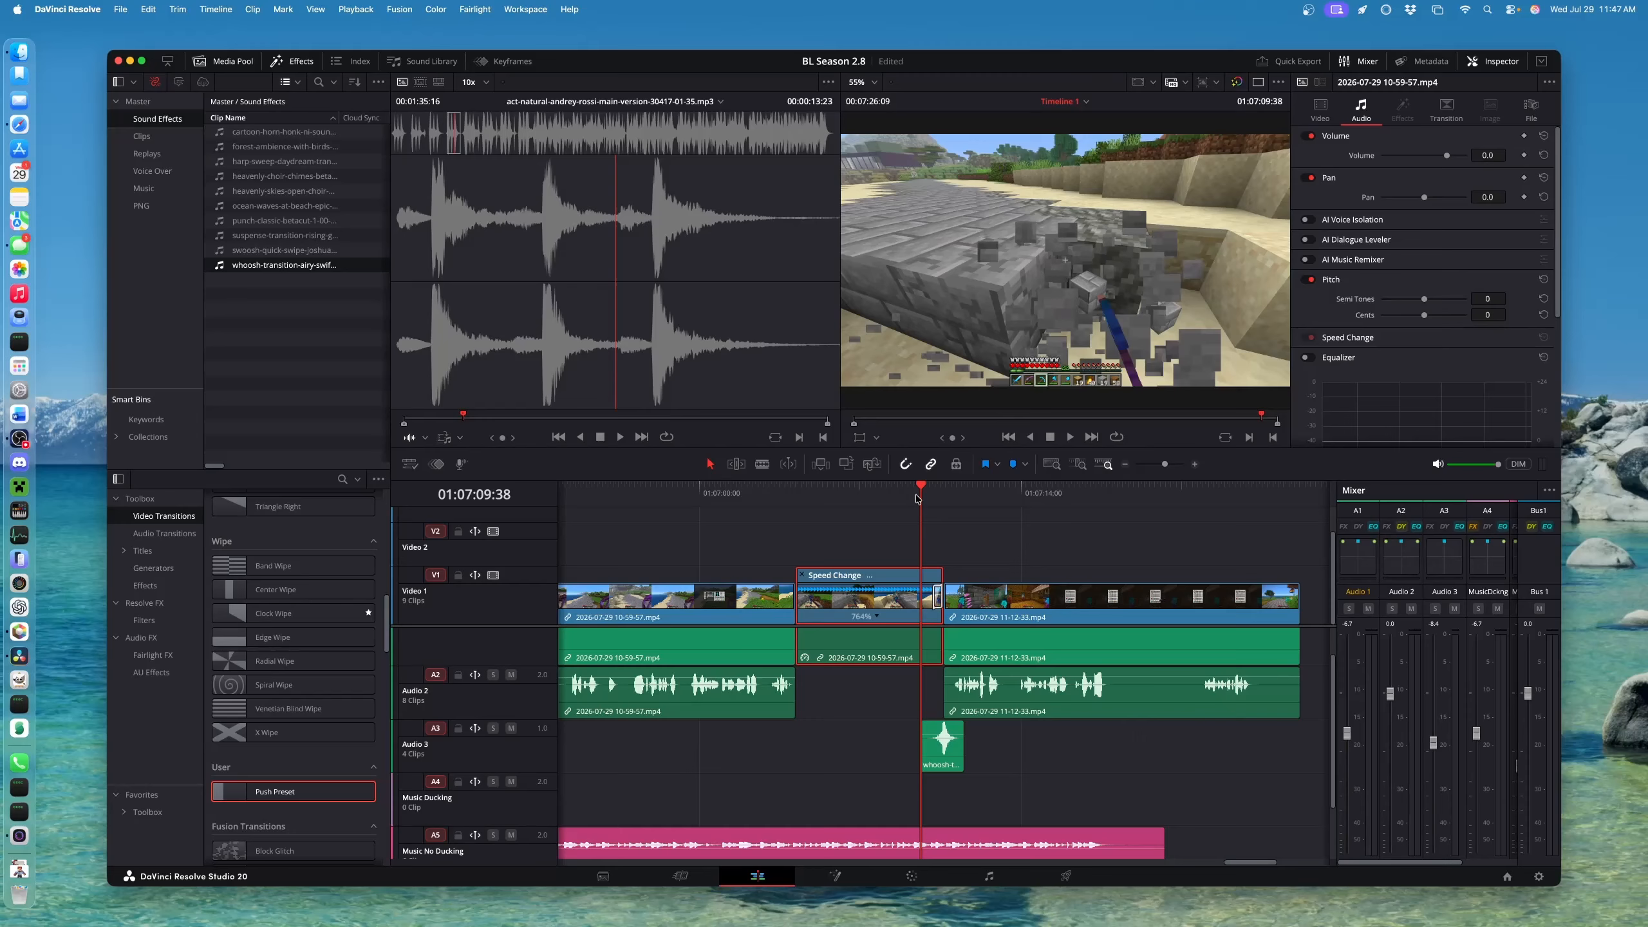
key(space)
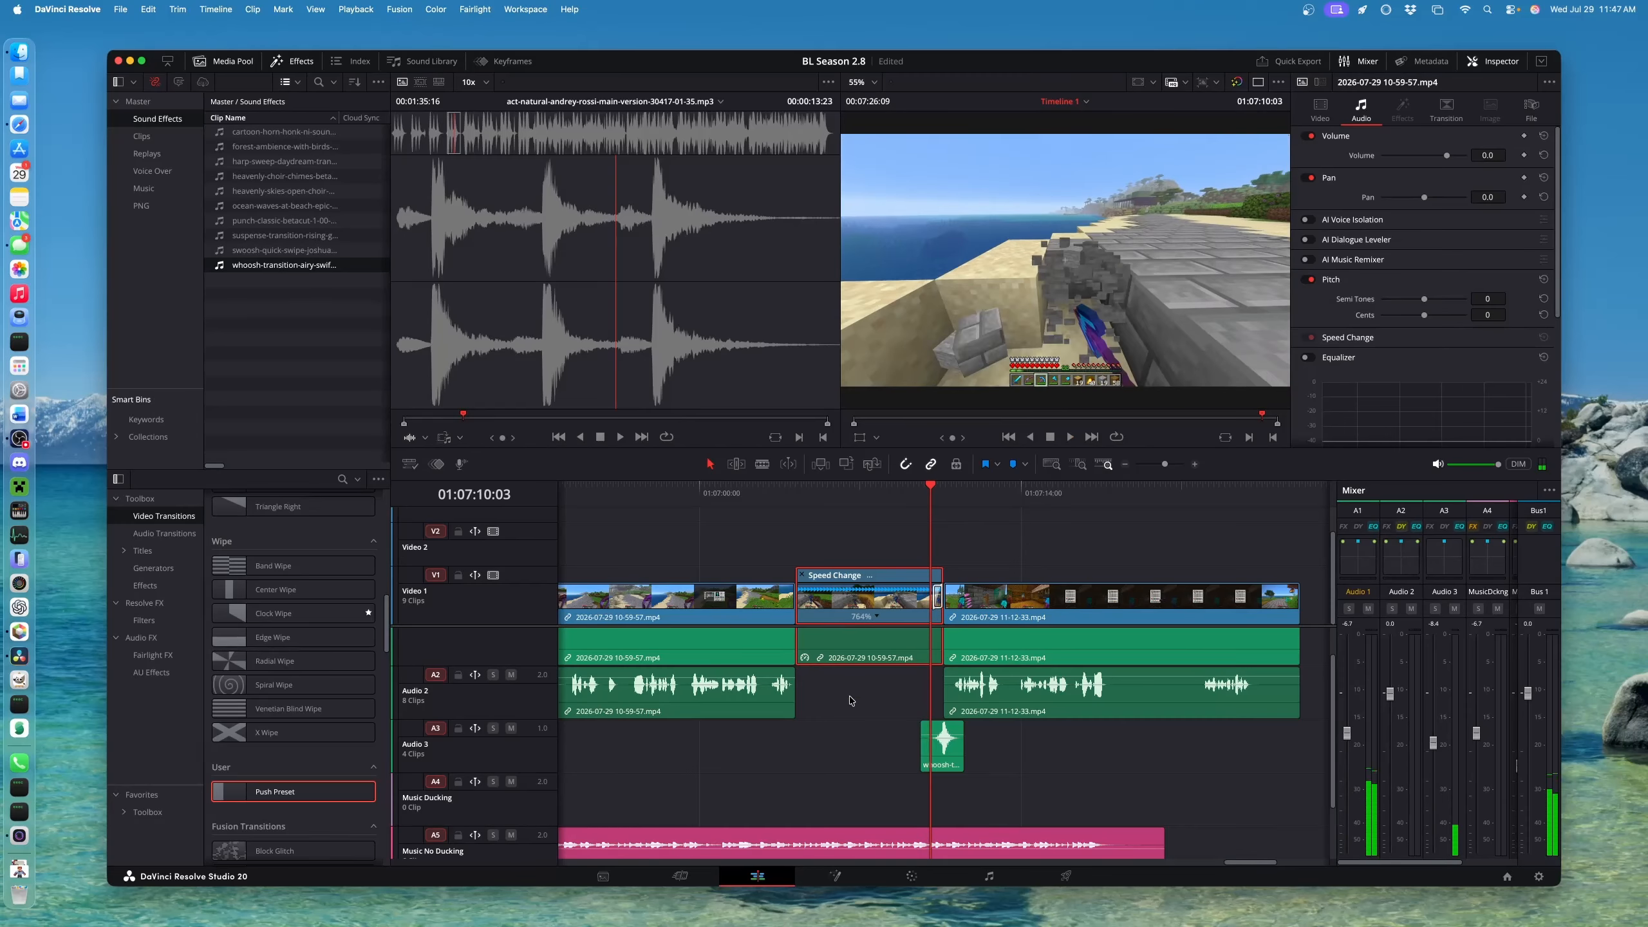
key(super+f)
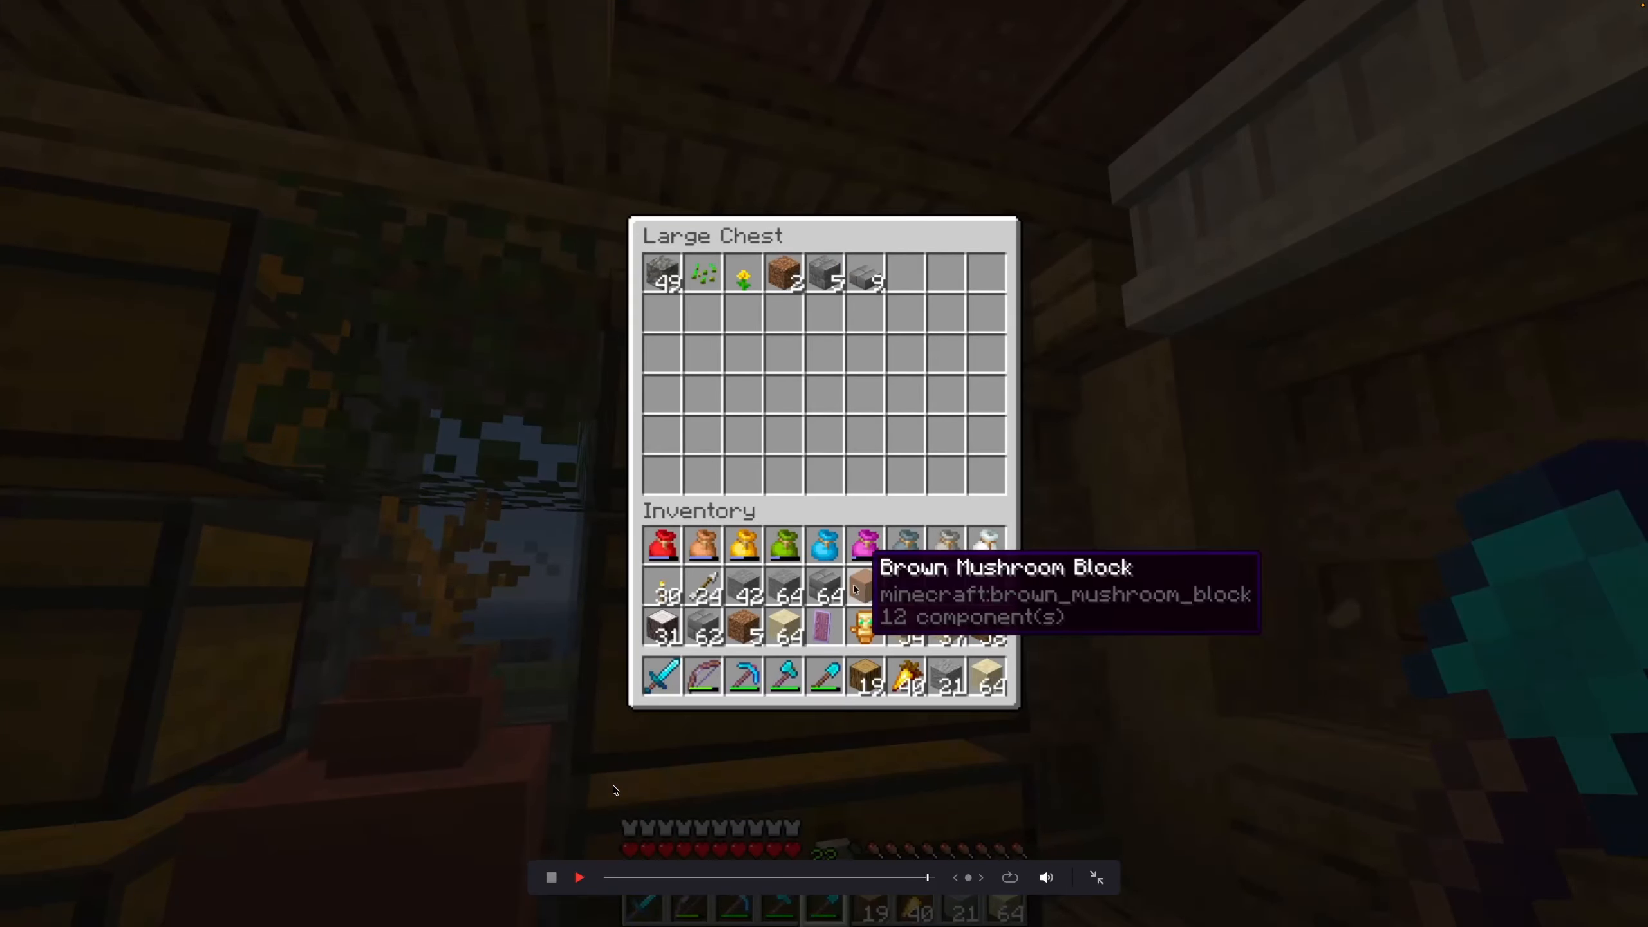
key(Escape)
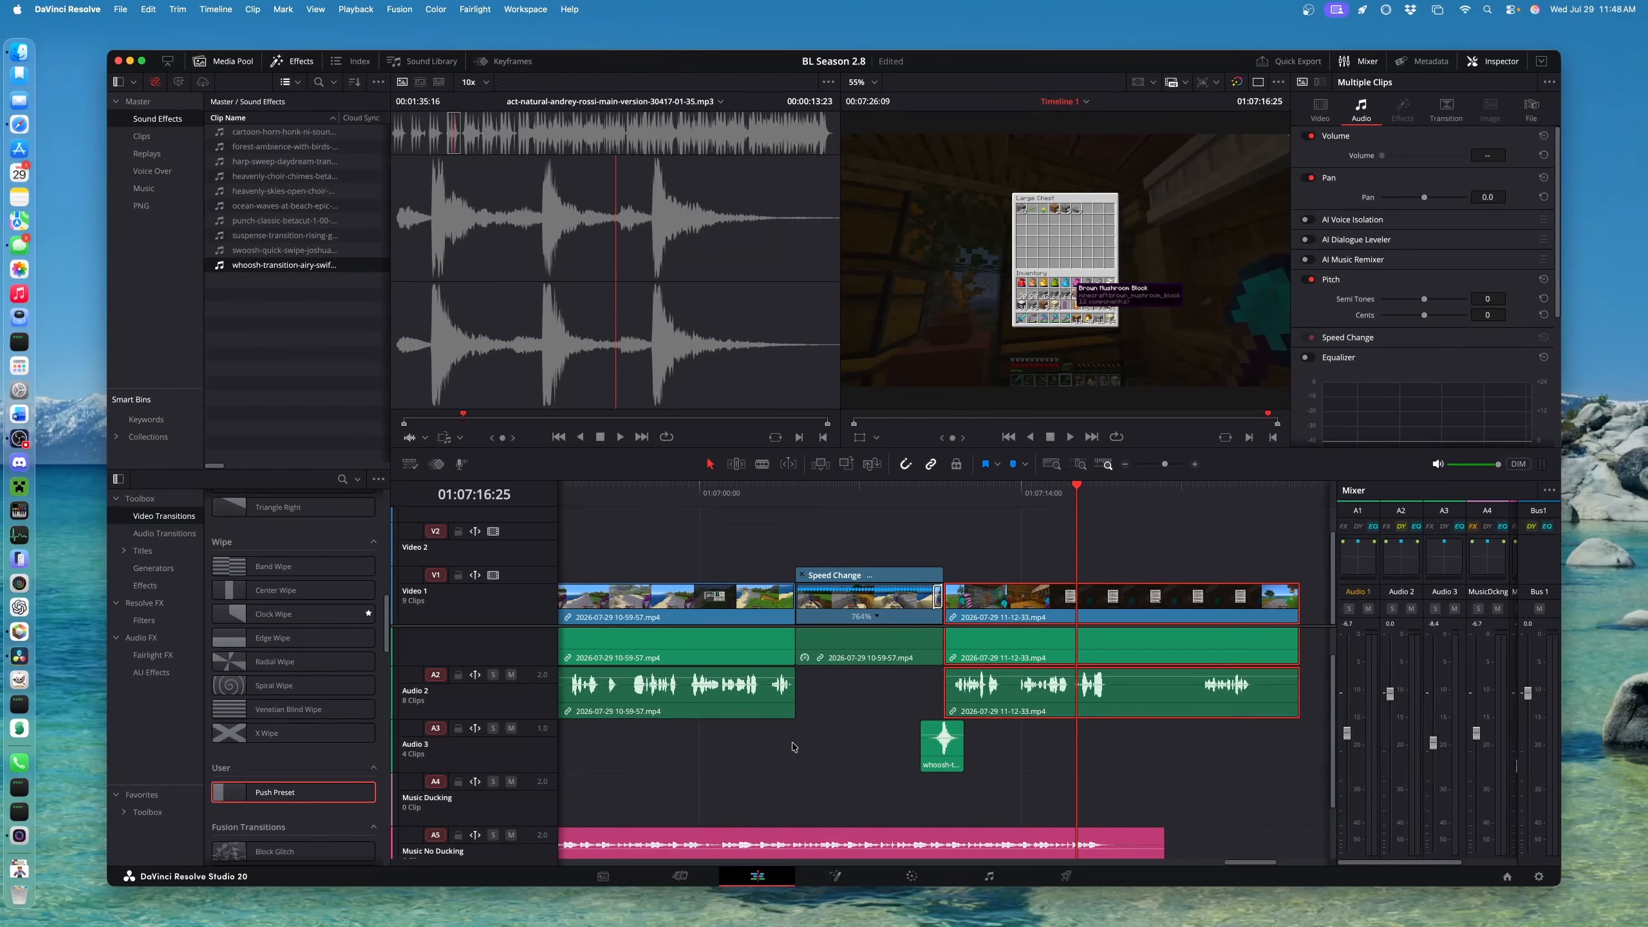
Play the edit from a later point on the timeline
scroll(818, 755, up, 3)
scroll(856, 707, down, 5)
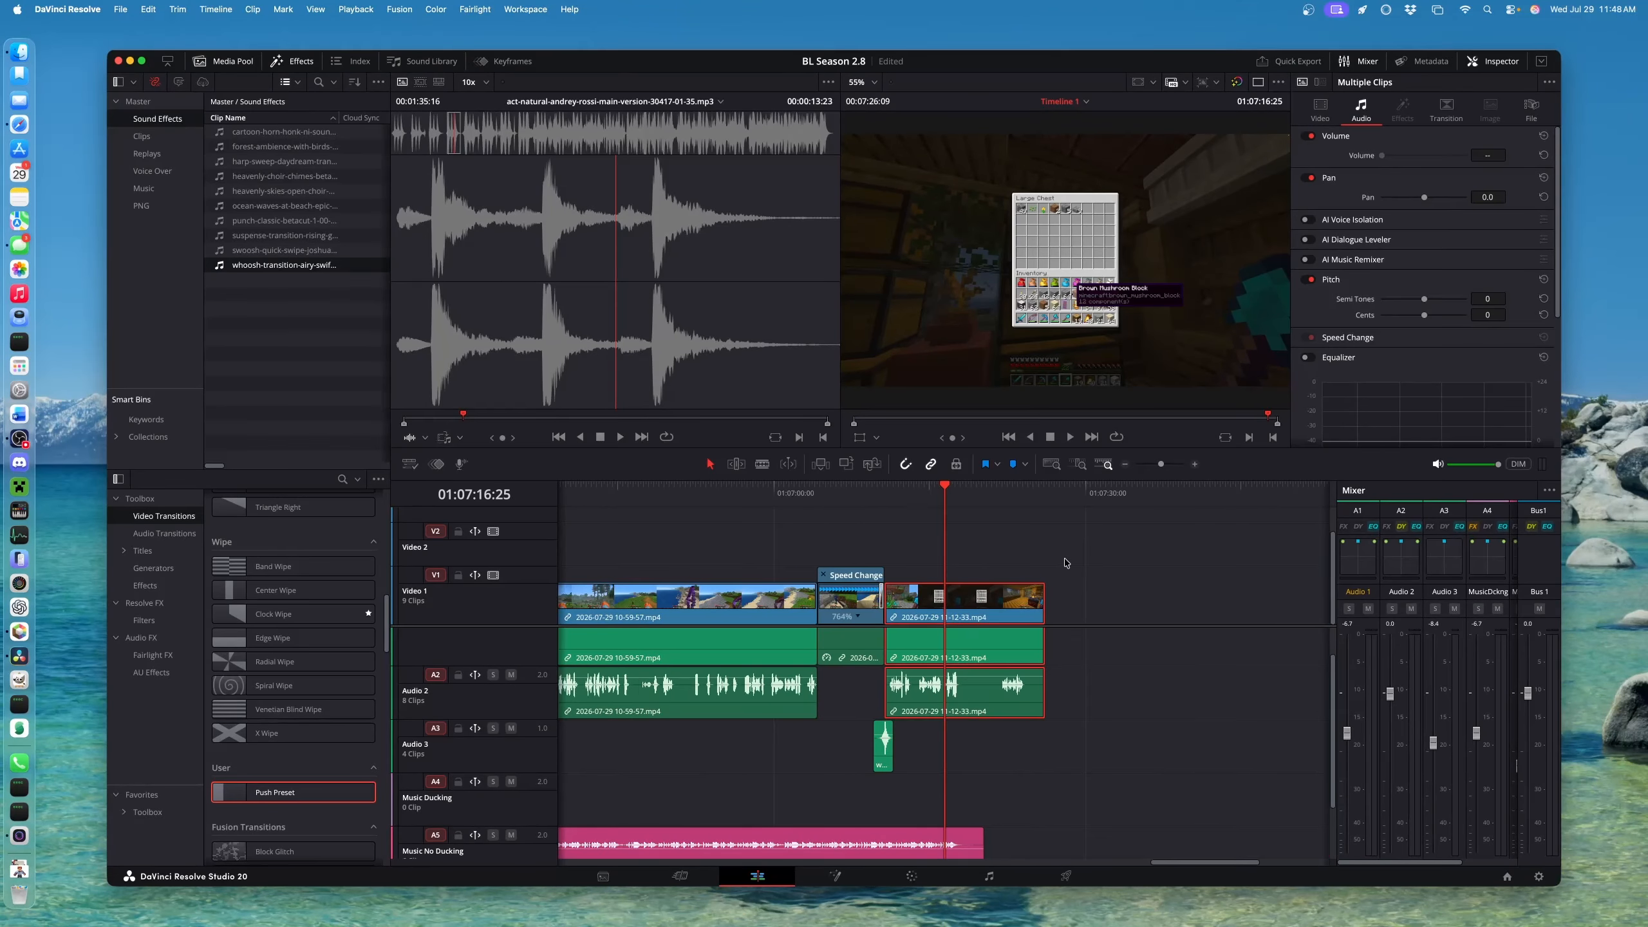
scroll(788, 761, down, 3)
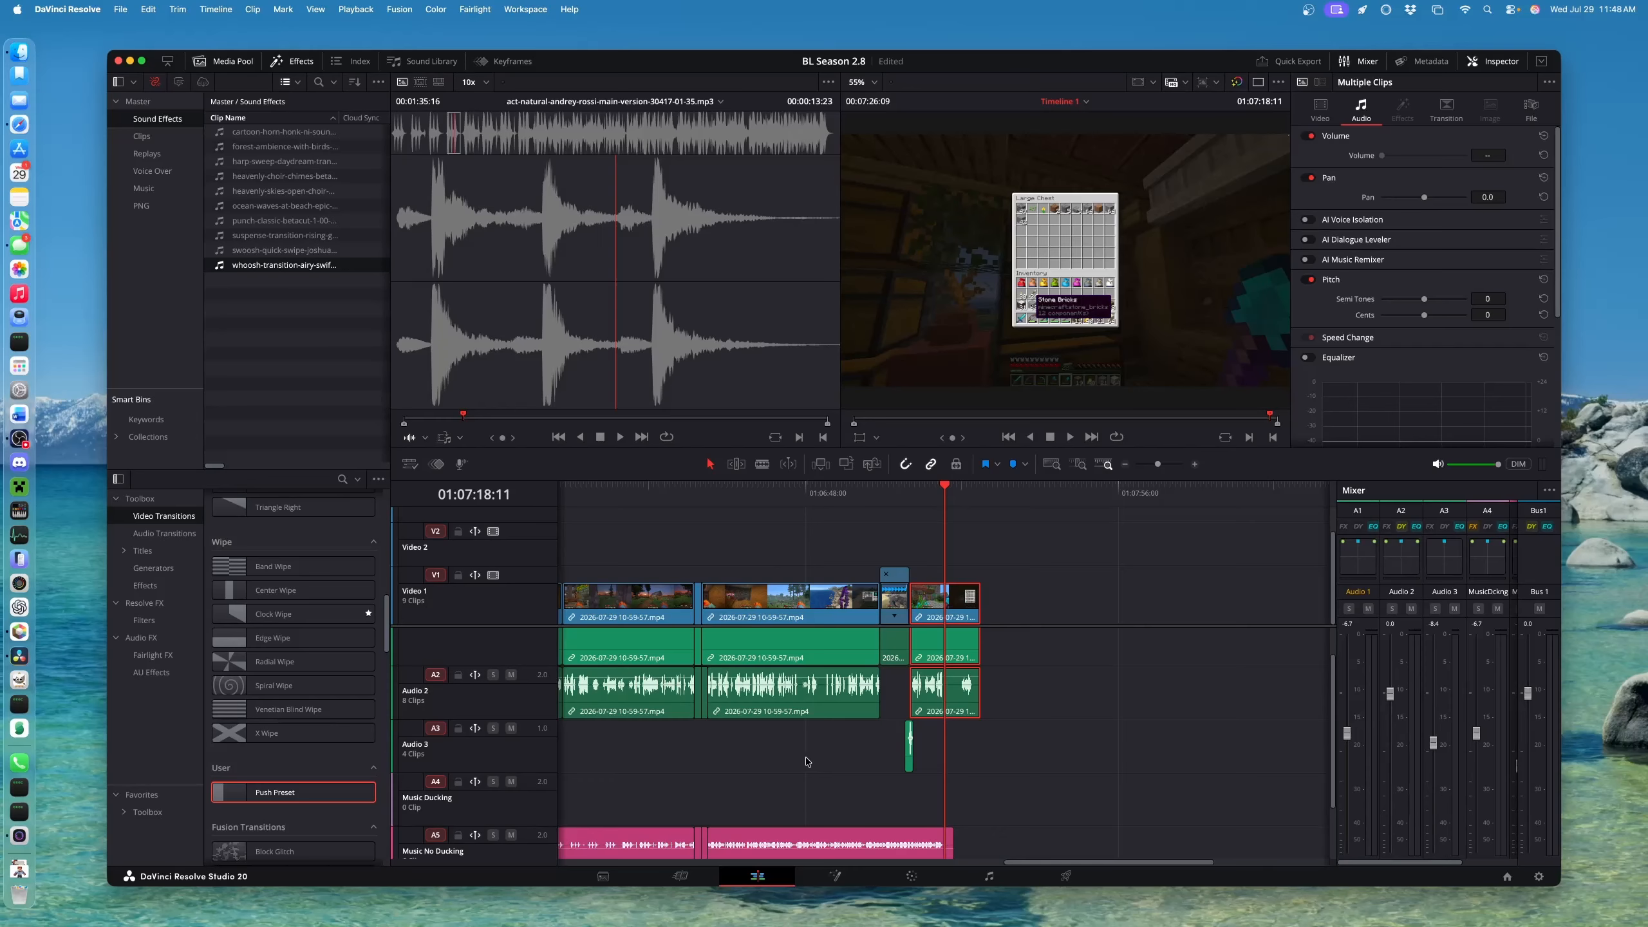
click(696, 493)
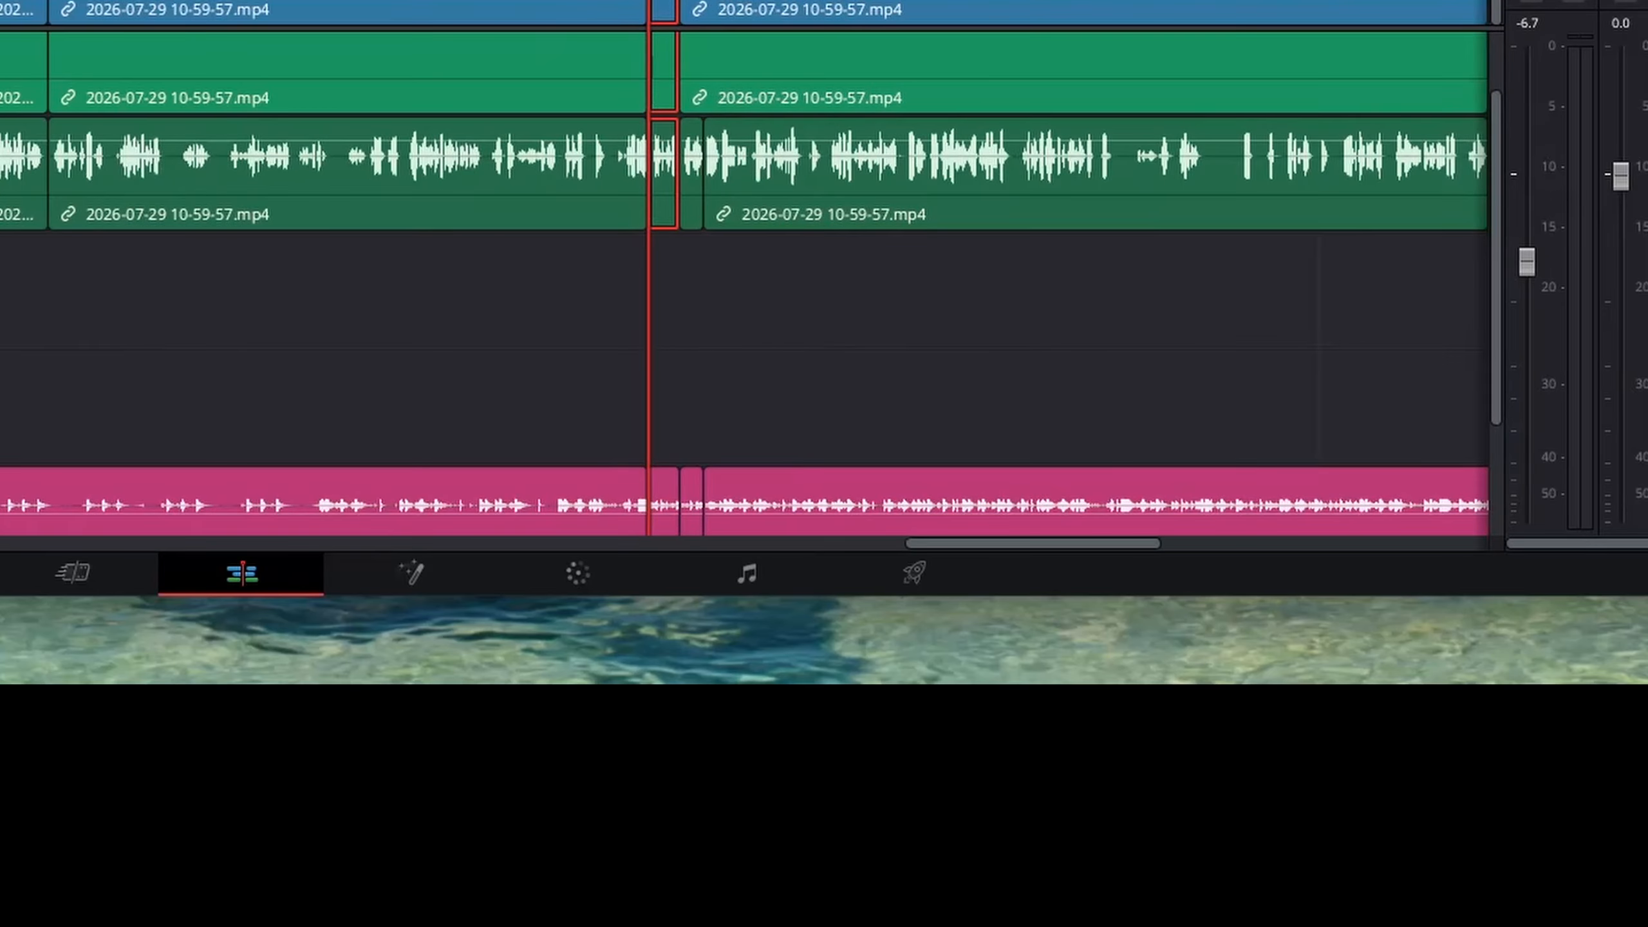
scroll(714, 480, up, 5)
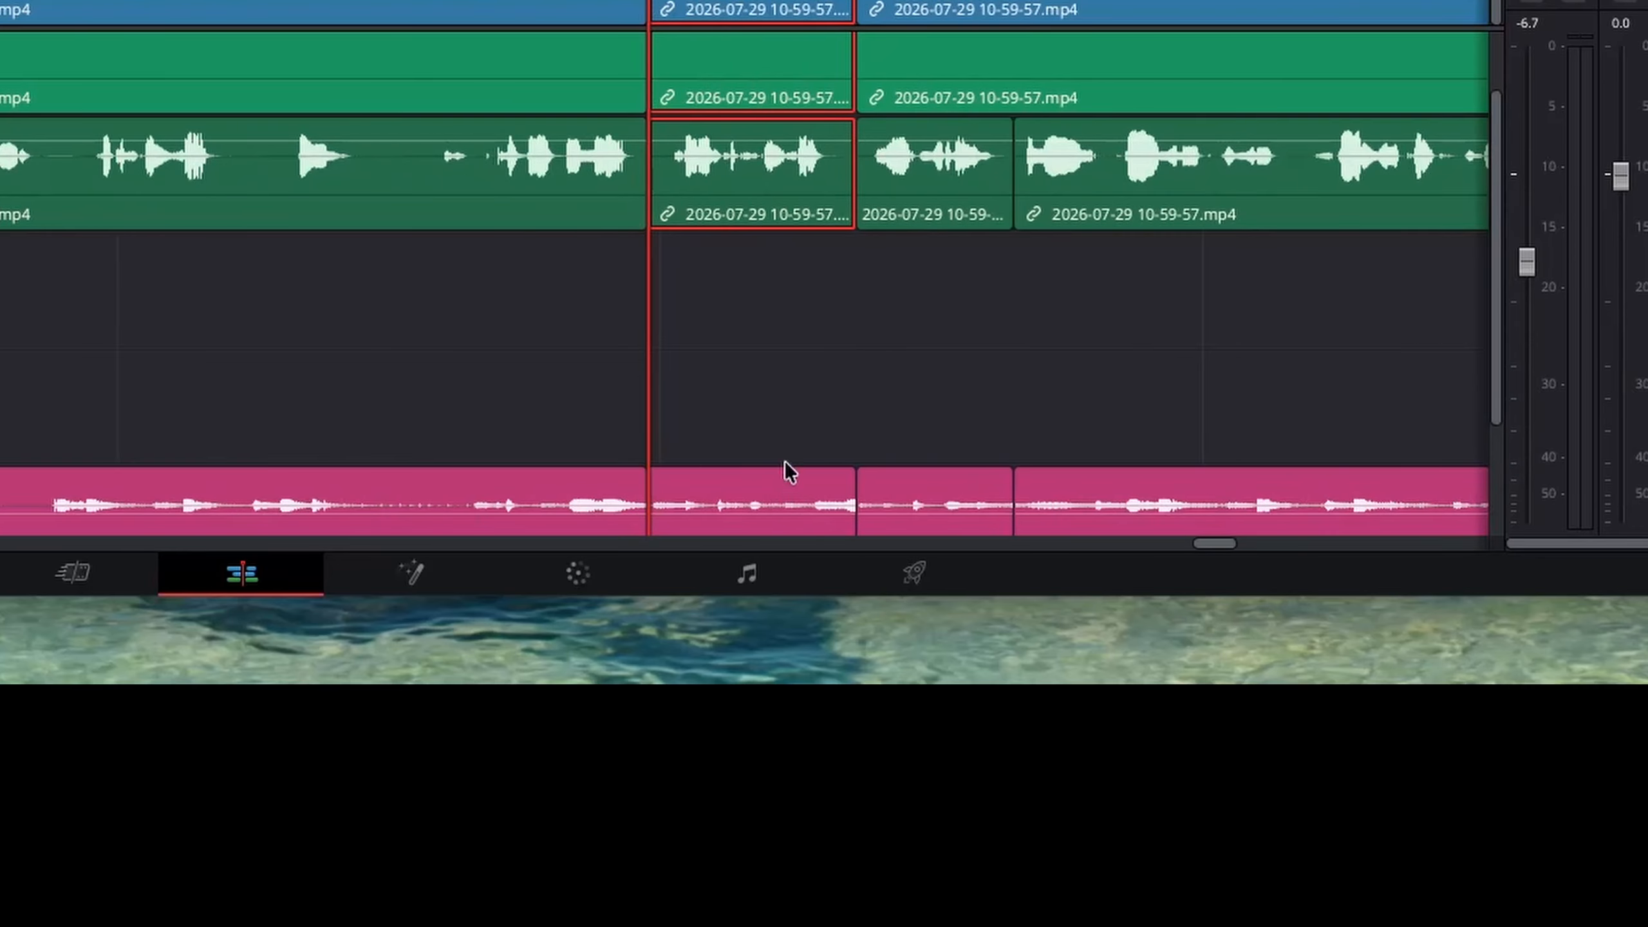
key(space)
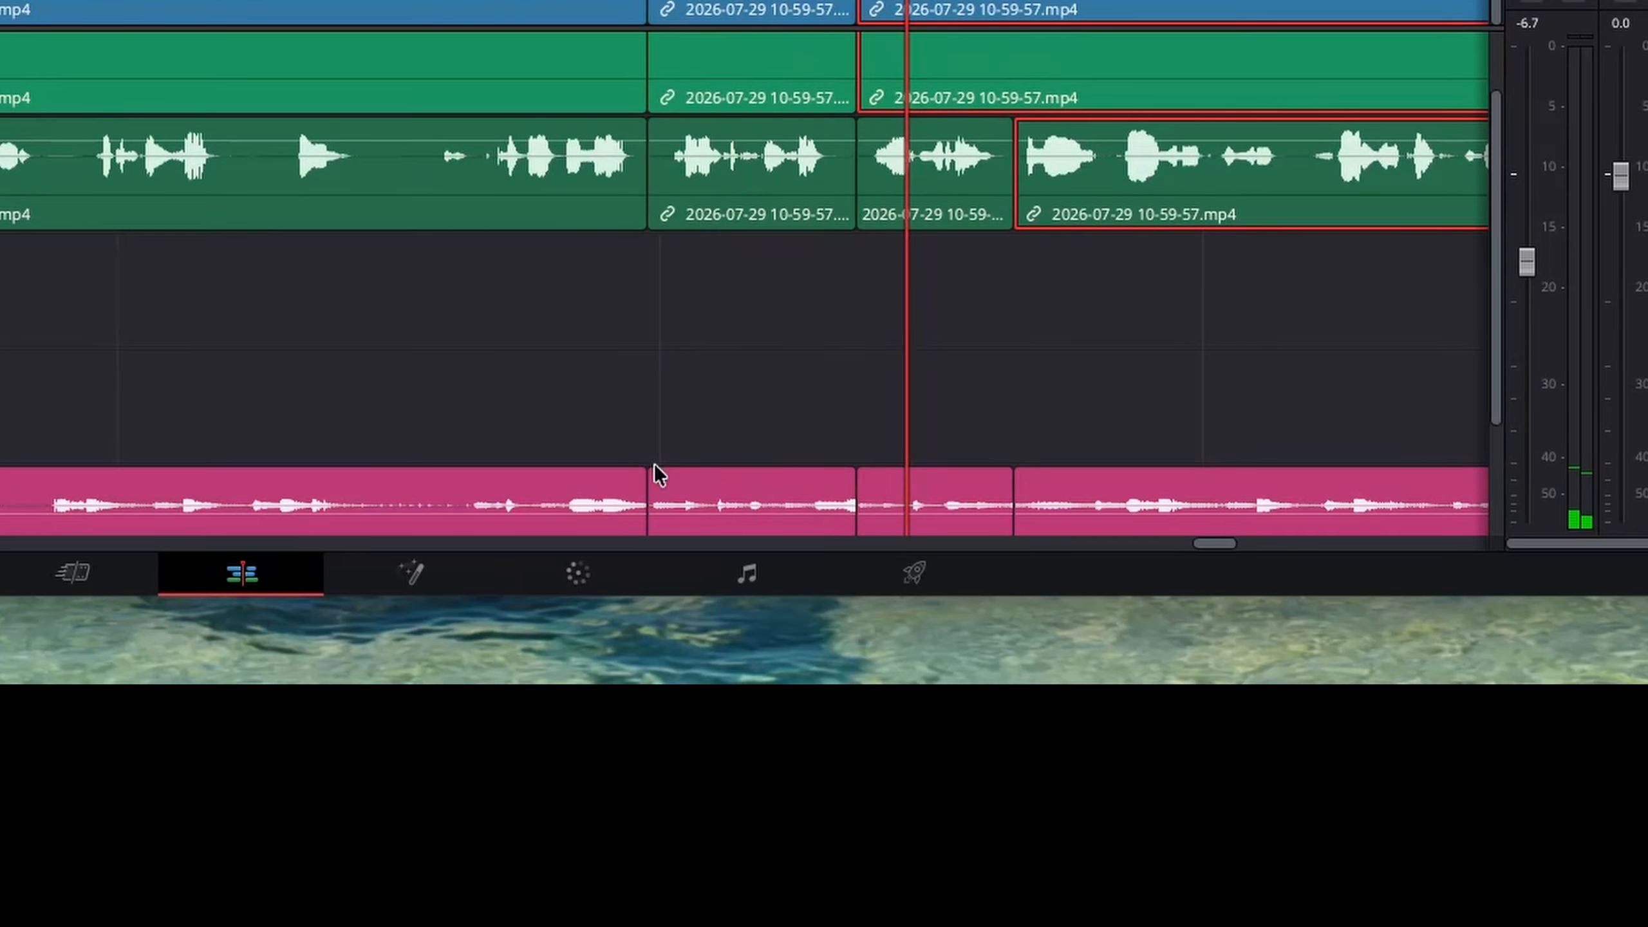
Extend the act-natural music clip's end and lock the Music No Ducking track
scroll(643, 474, down, 7)
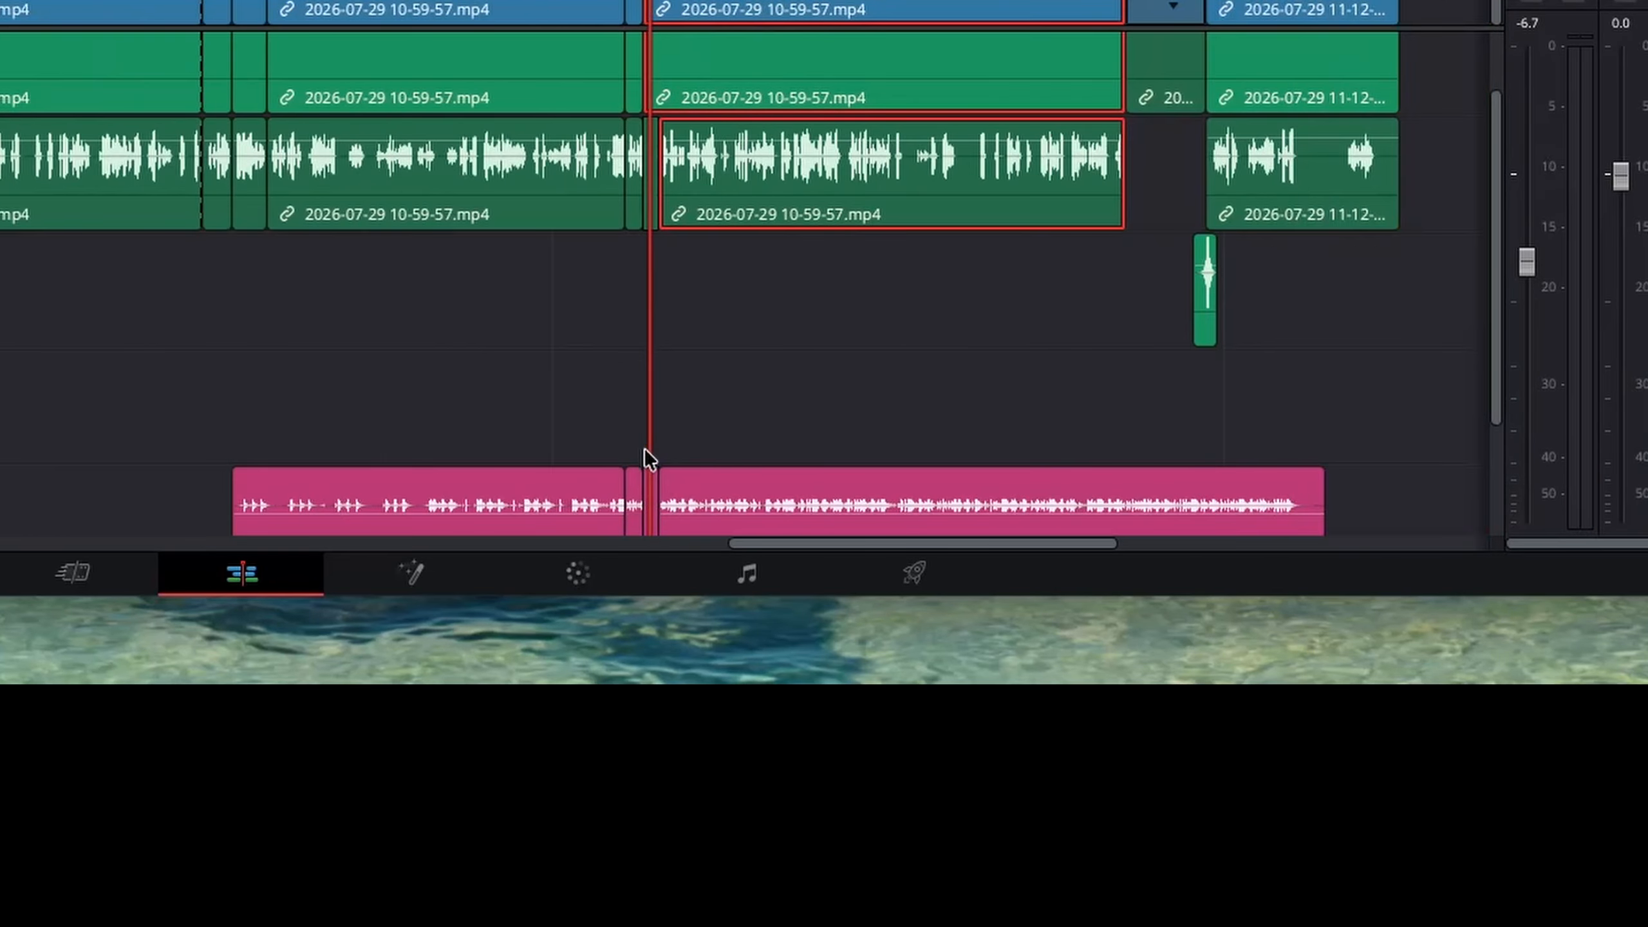
scroll(644, 450, down, 2)
drag(627, 504, 789, 512)
scroll(641, 508, up, 4)
drag(633, 480, 1397, 507)
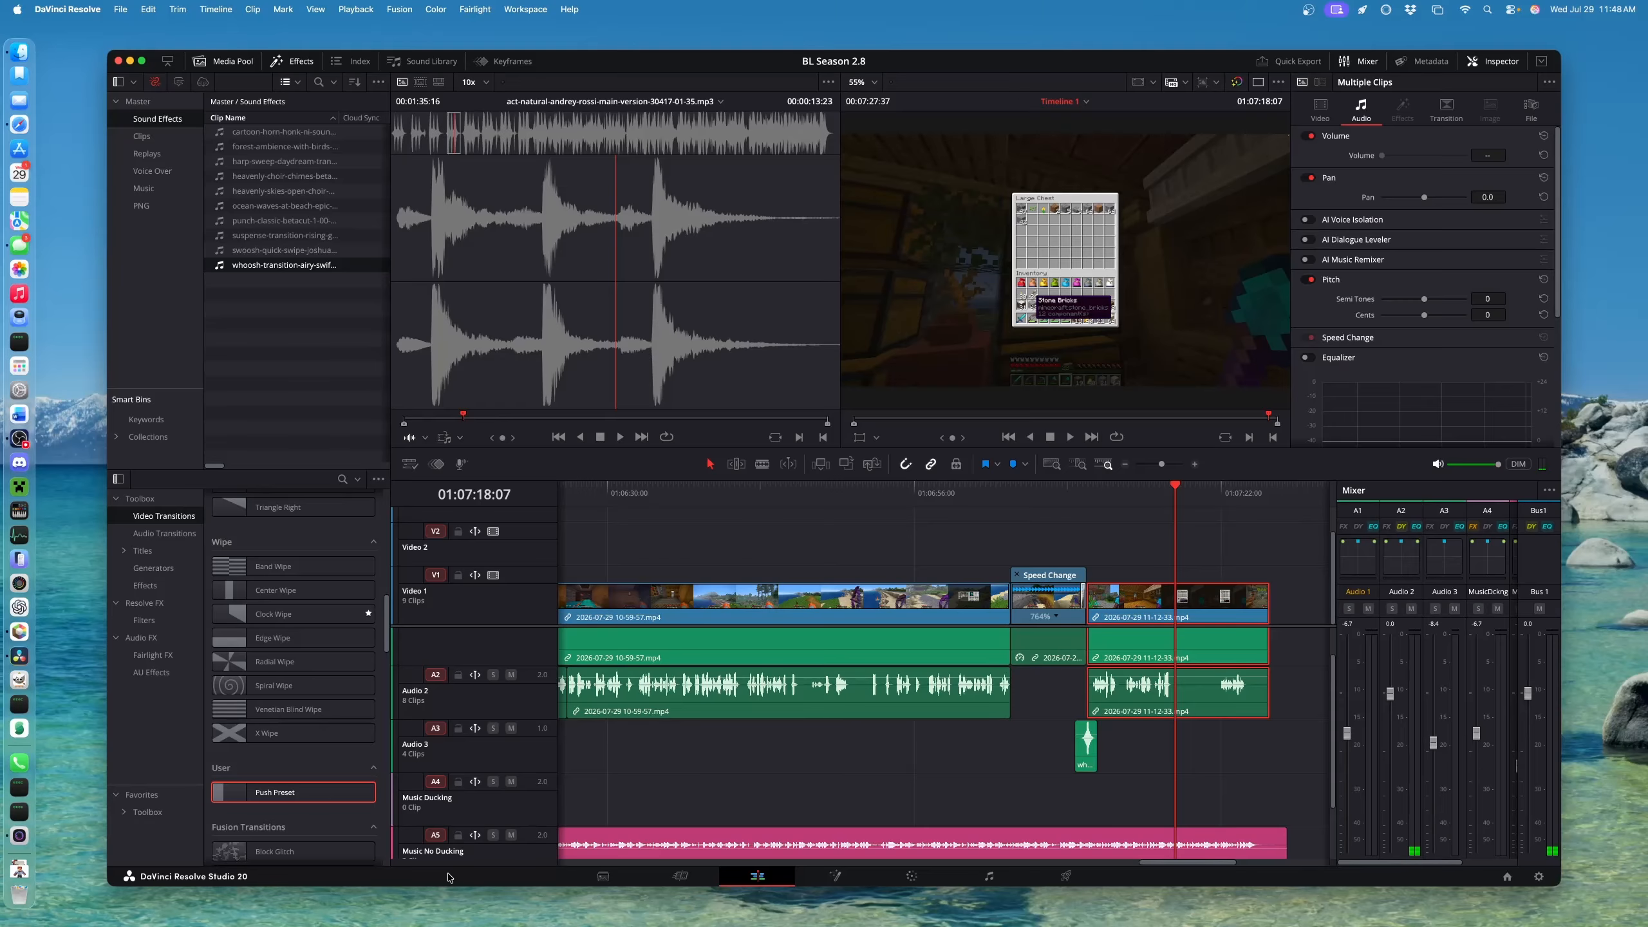
click(458, 835)
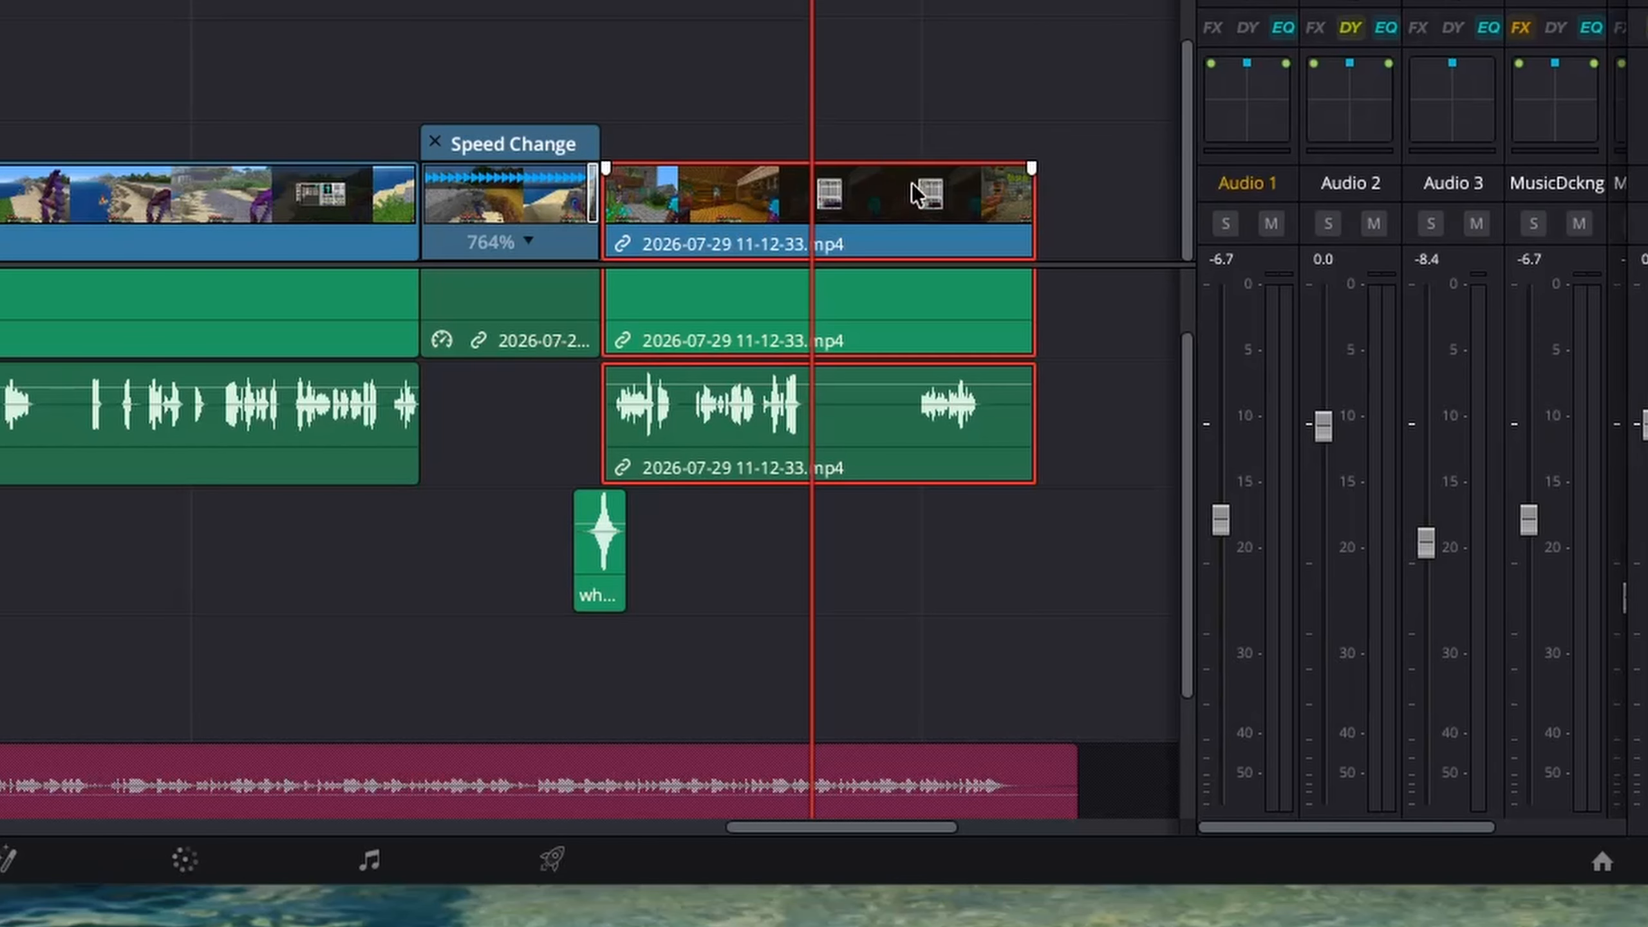
Split the 11-12-33 clip at the playhead and trim the last clip to it
key(super+b)
click(902, 2)
key(super+shift+bracketleft)
key(space)
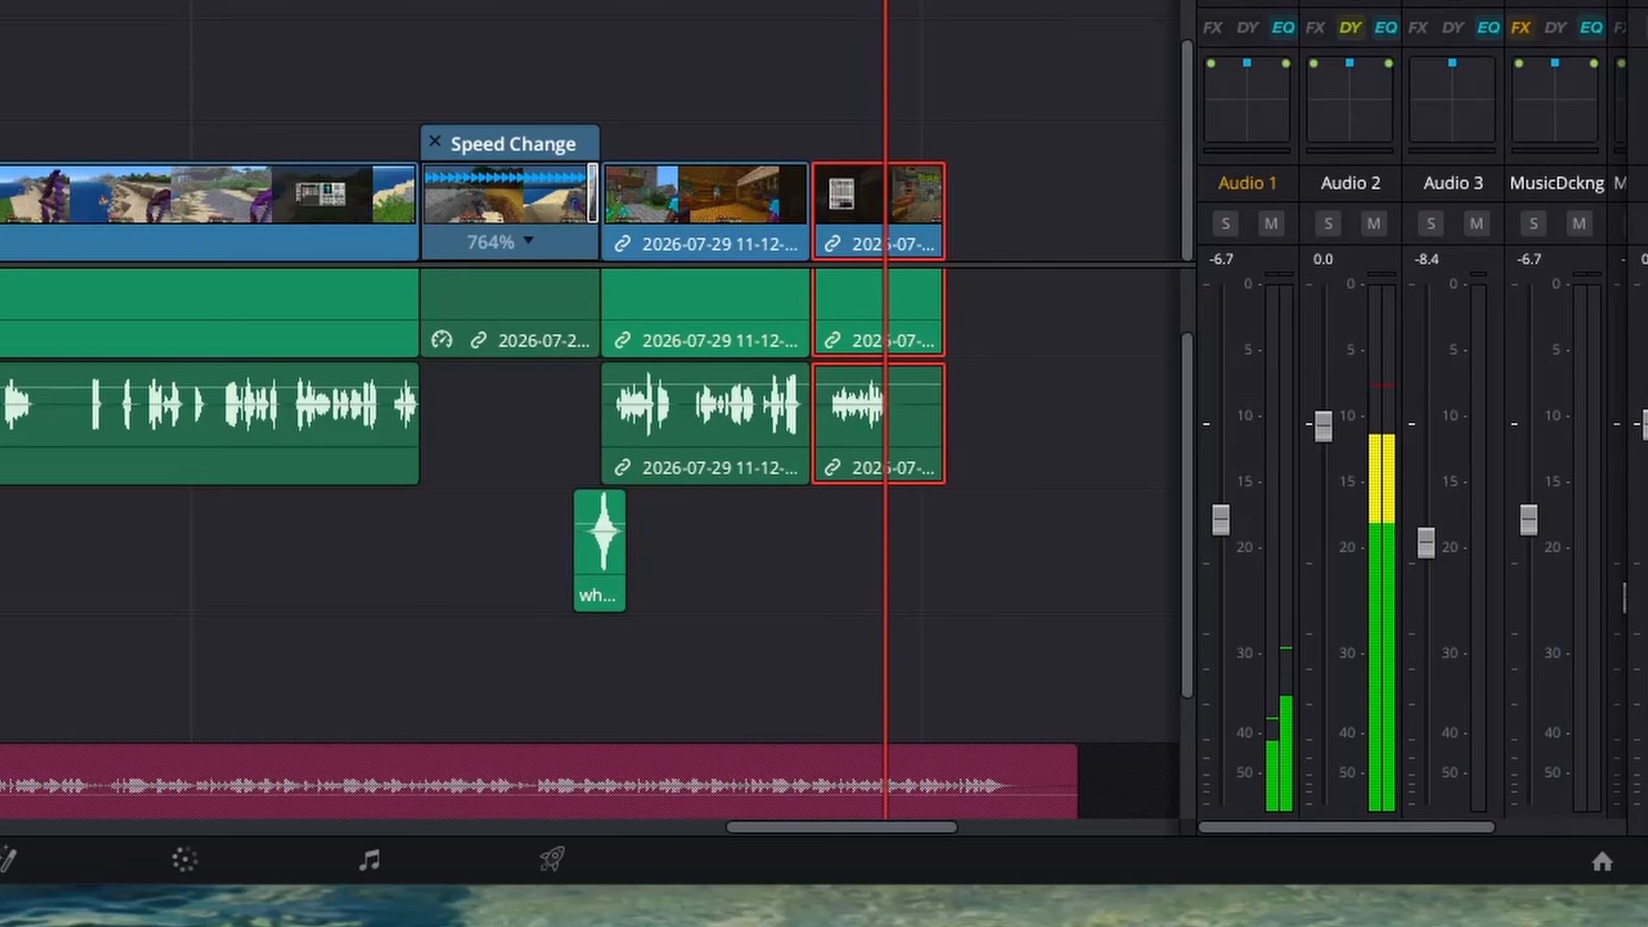
key(super+shift+bracketright)
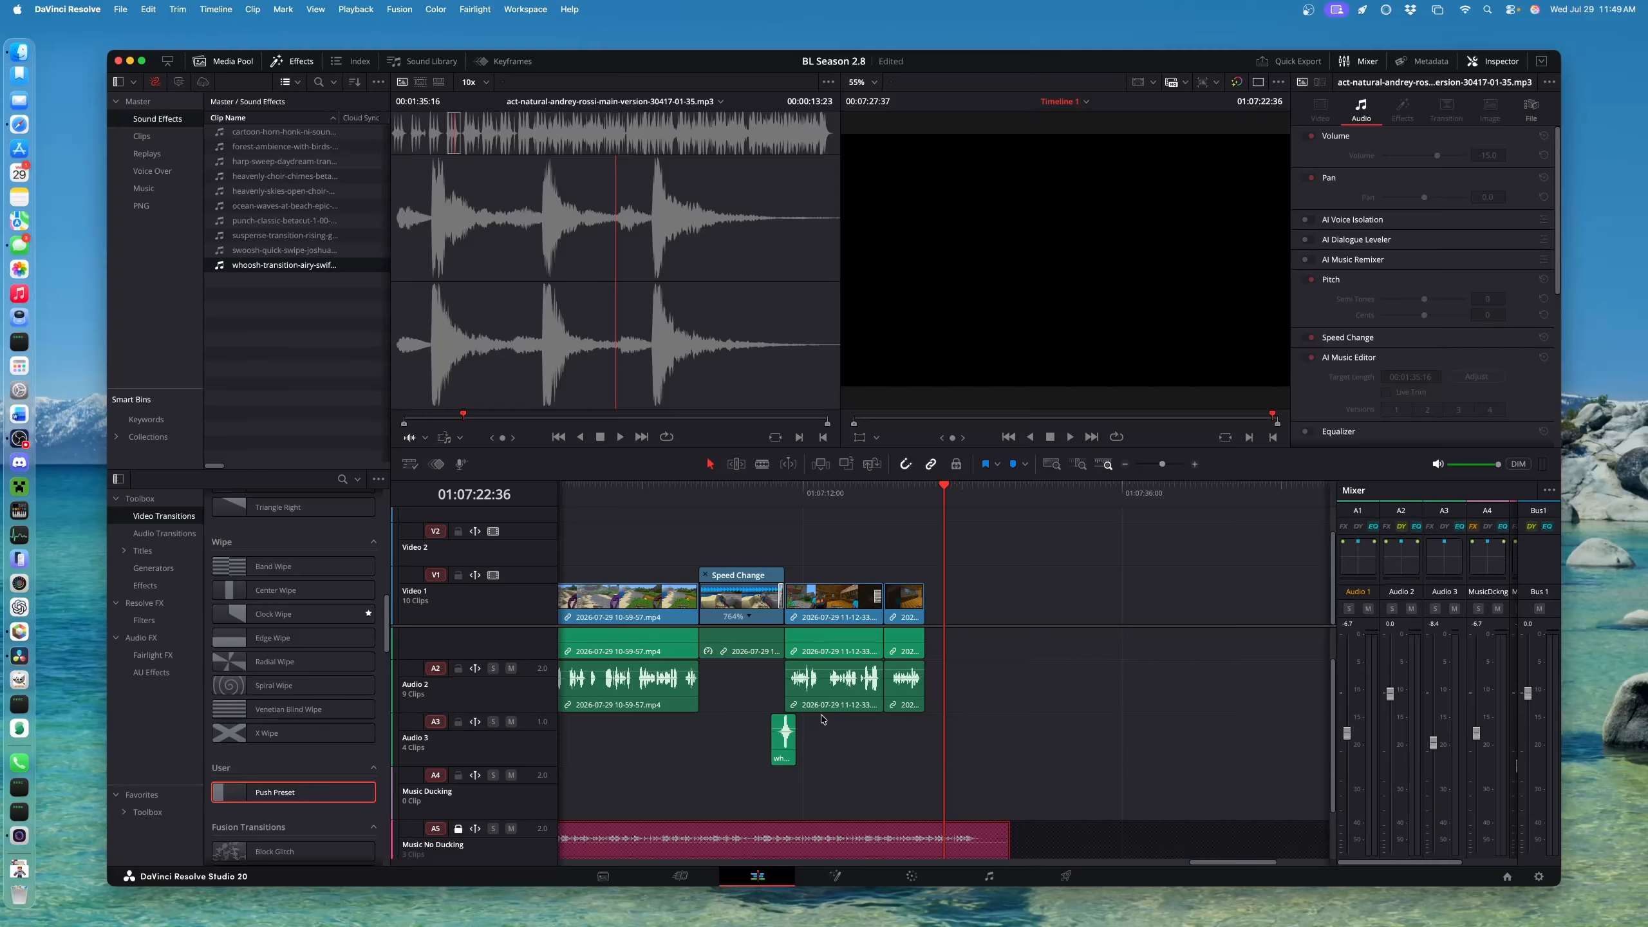
Zoom out, review the village footage, and park the playhead just past the V1 clips
key(super+minus)
key(super+minus)
key(super+minus)
key(super+minus)
key(super+minus)
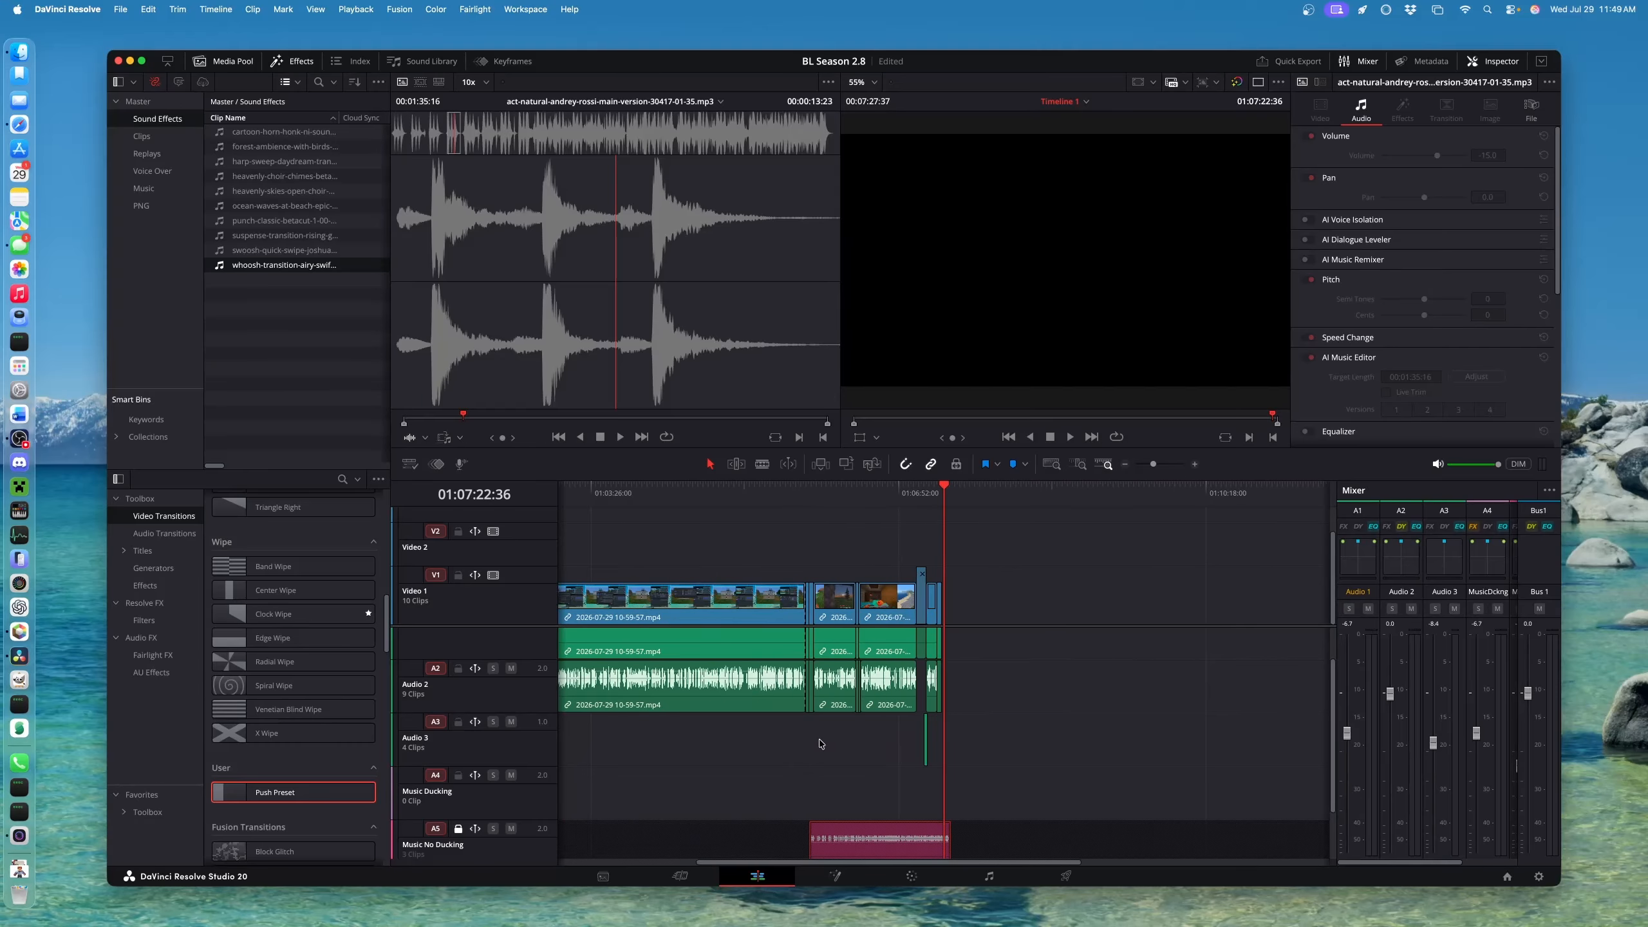
key(super+minus)
drag(577, 493, 553, 496)
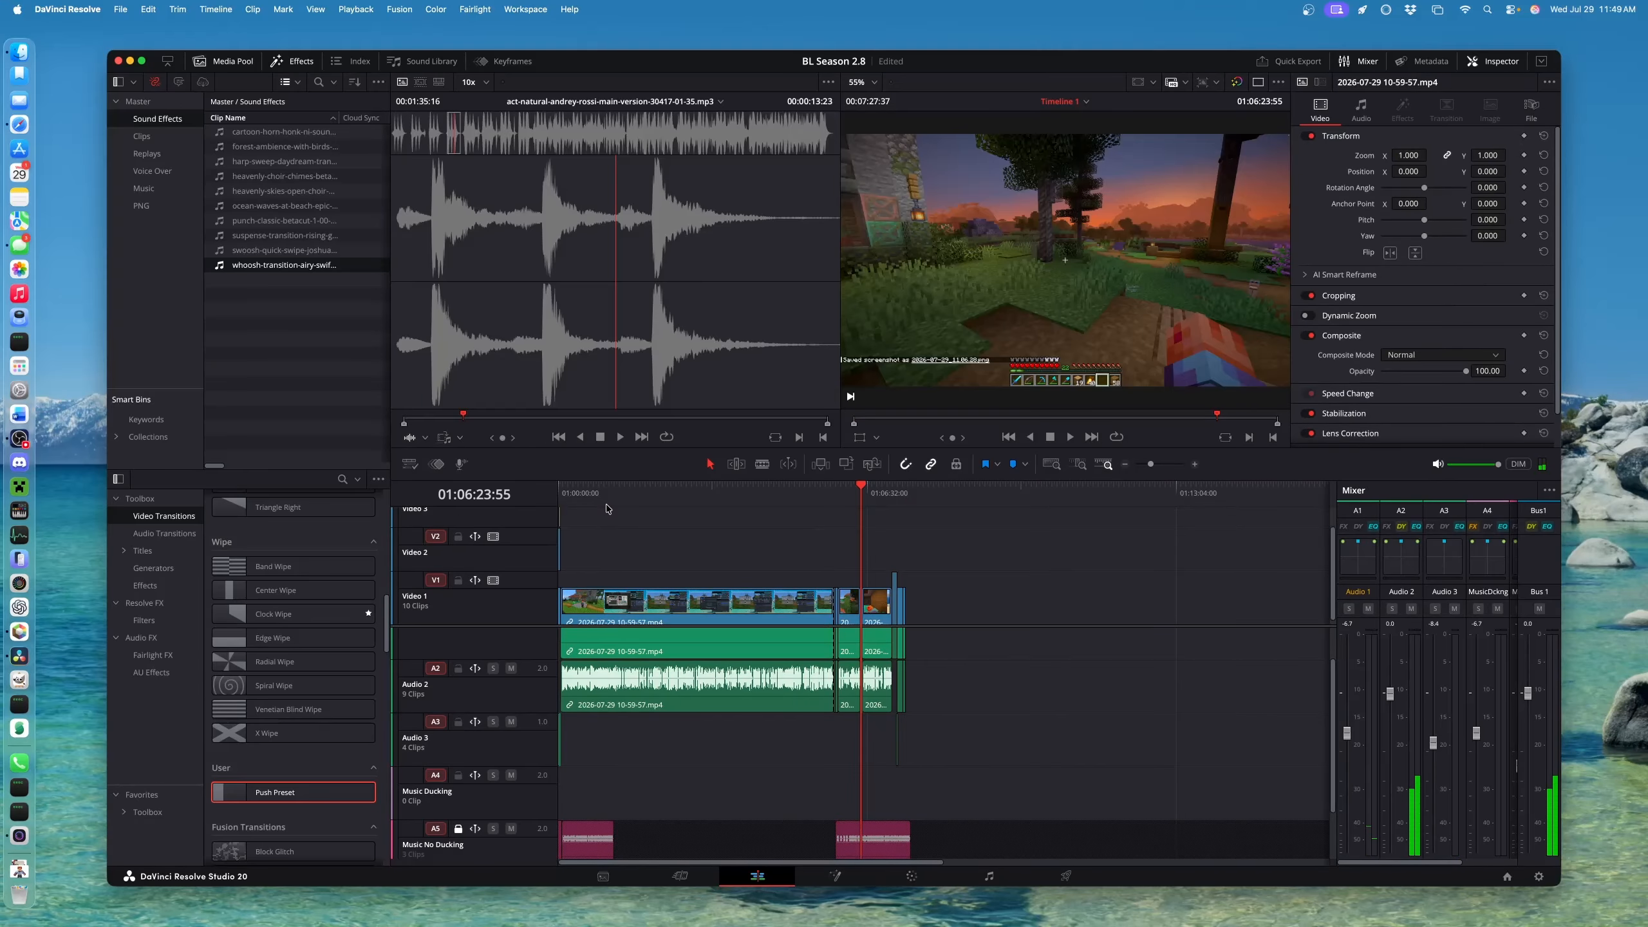
key(super+equal)
key(super+minus)
key(super+minus)
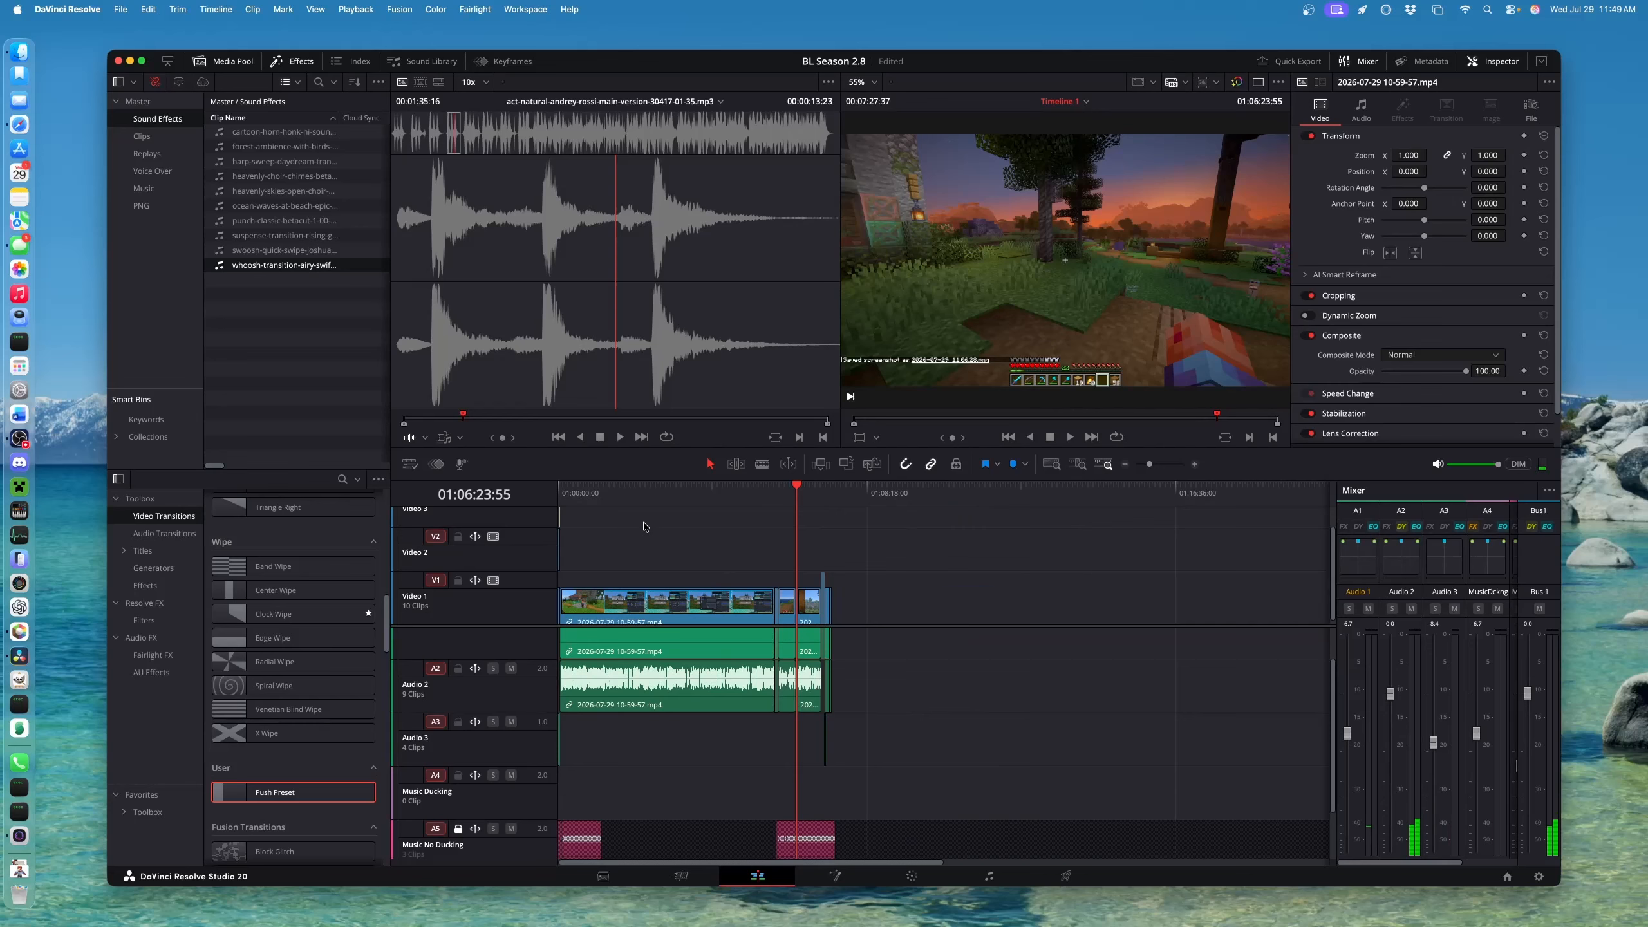
click(624, 491)
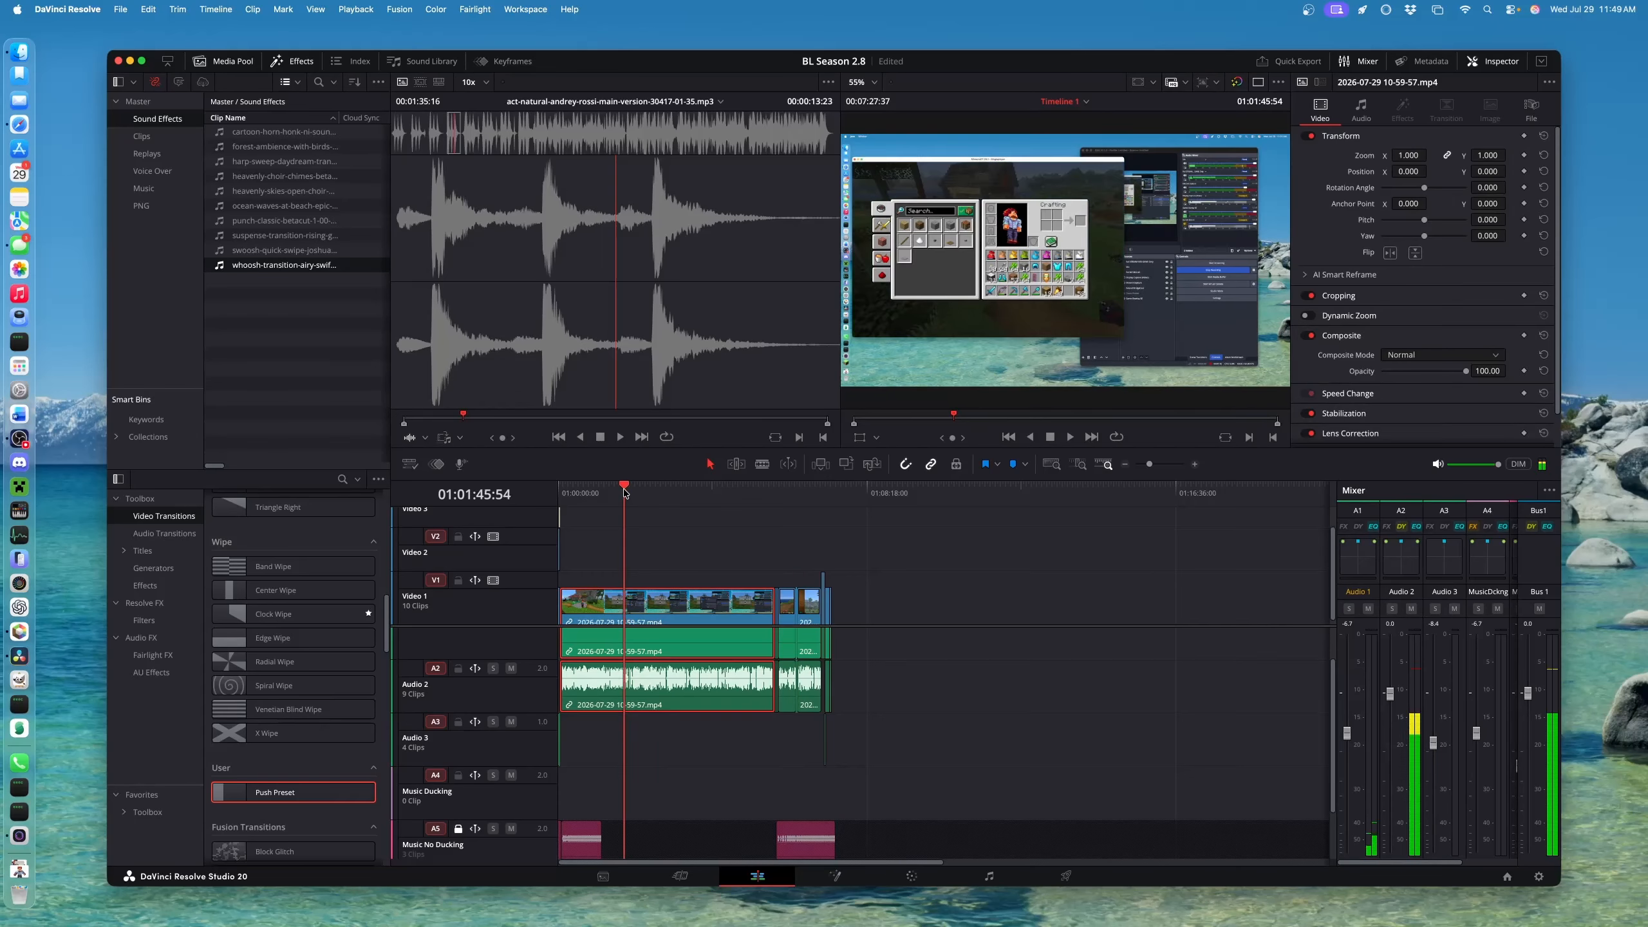
click(602, 490)
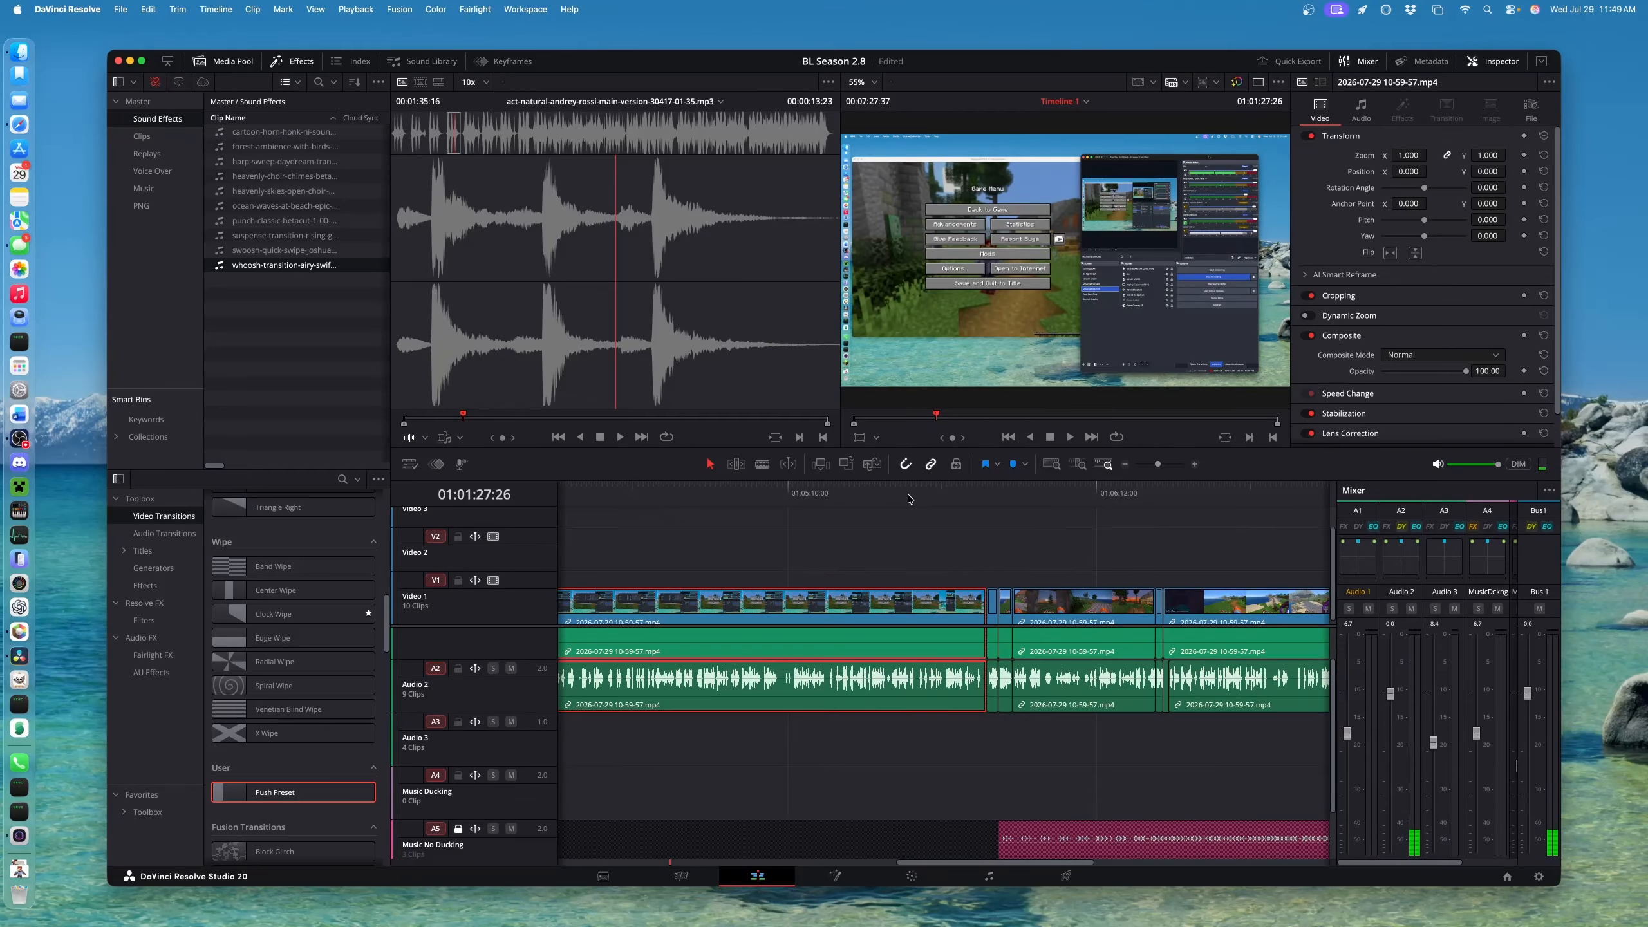
drag(911, 498, 1047, 499)
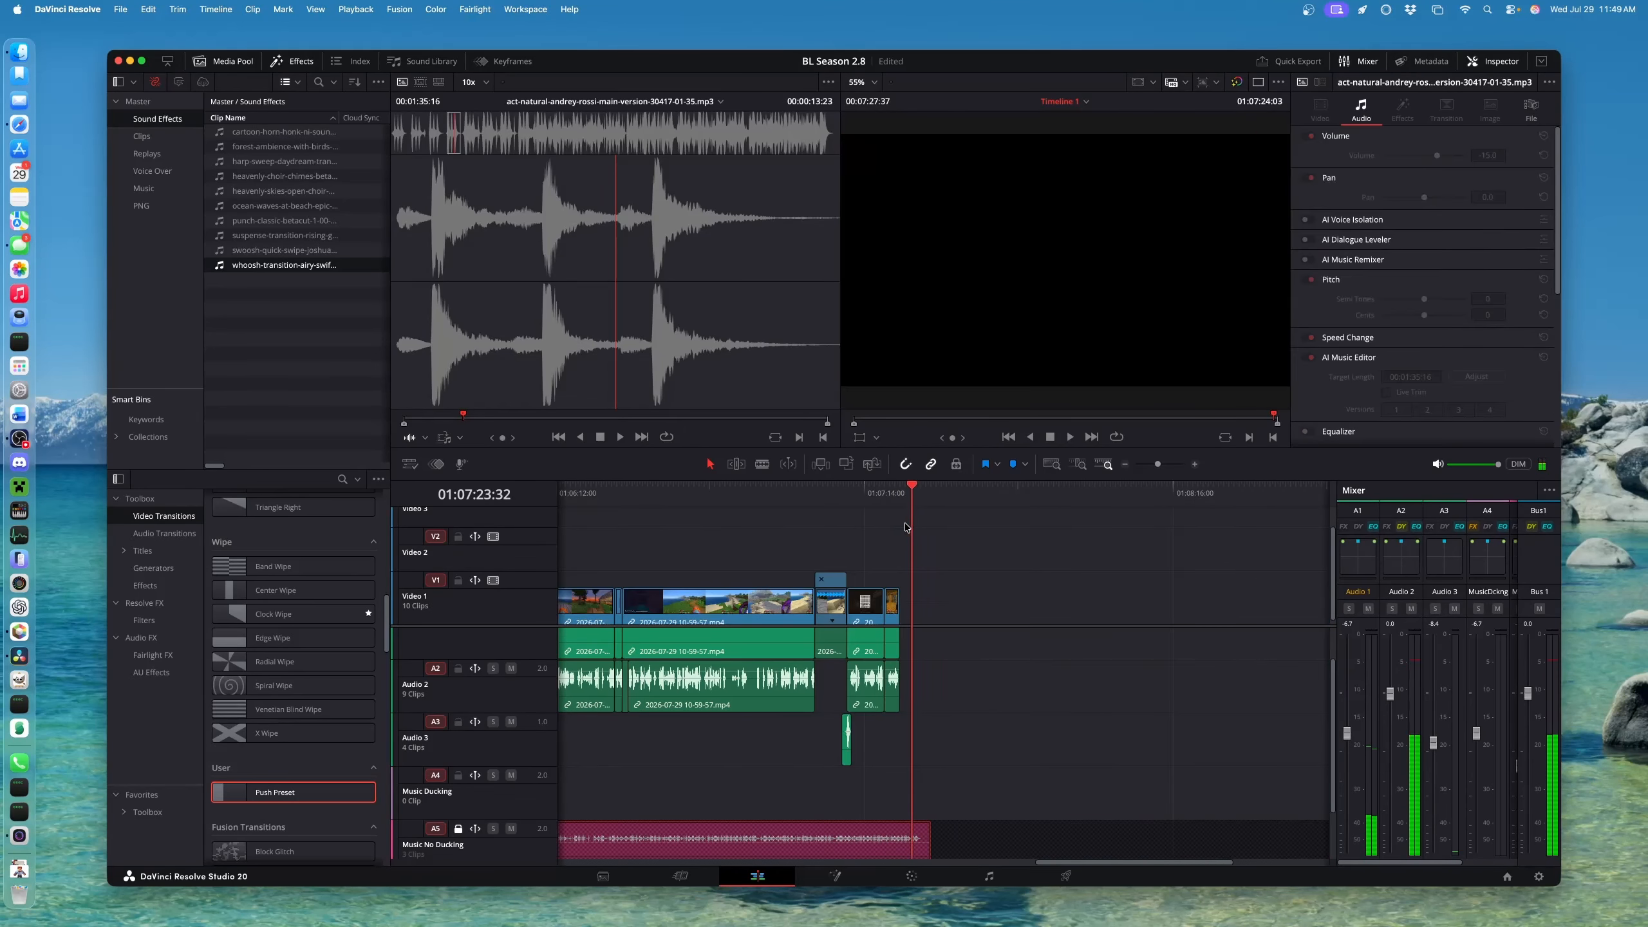
mouse_move(906, 527)
mouse_down()
mouse_move(886, 527)
mouse_move(908, 527)
mouse_up()
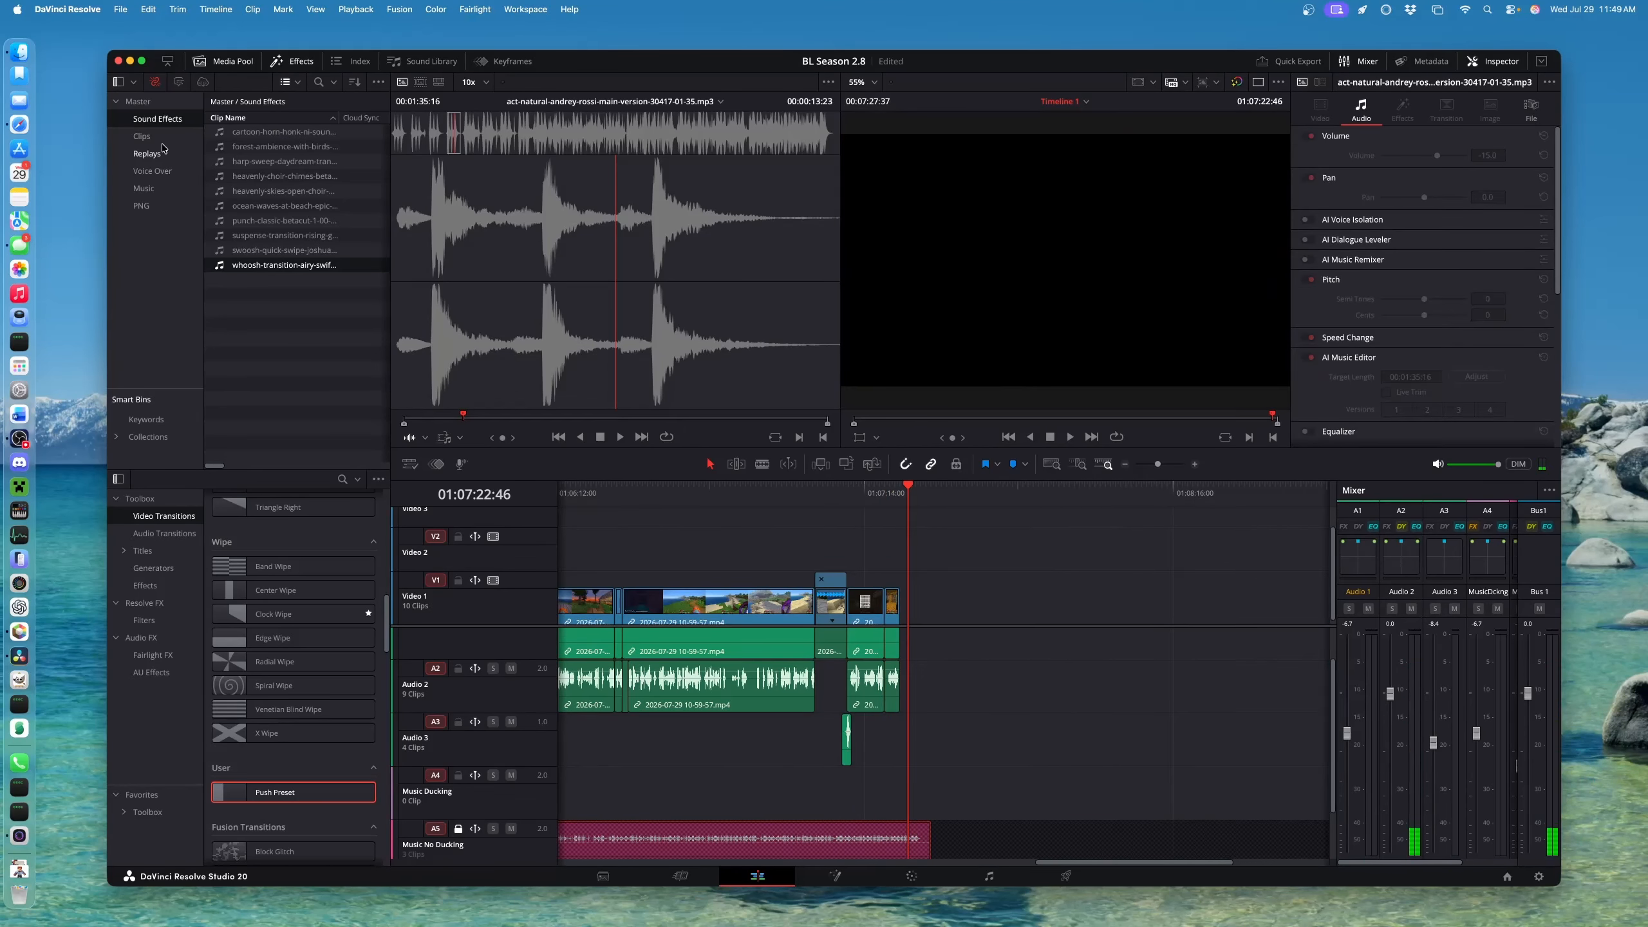
click(149, 138)
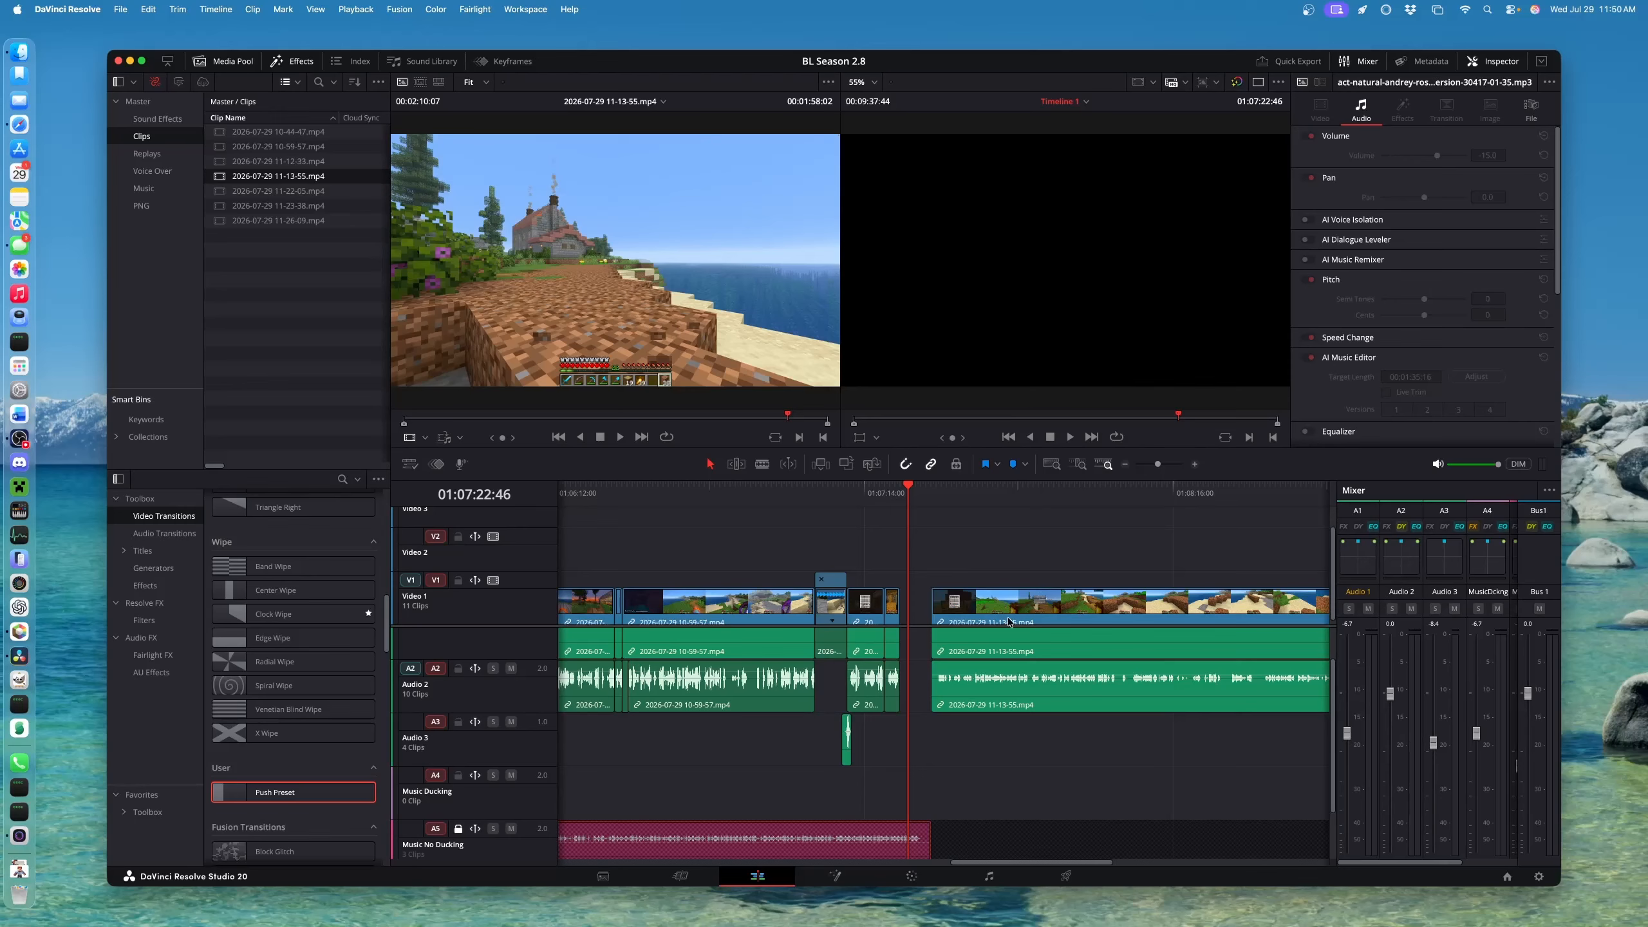
scroll(1016, 612, up, 2)
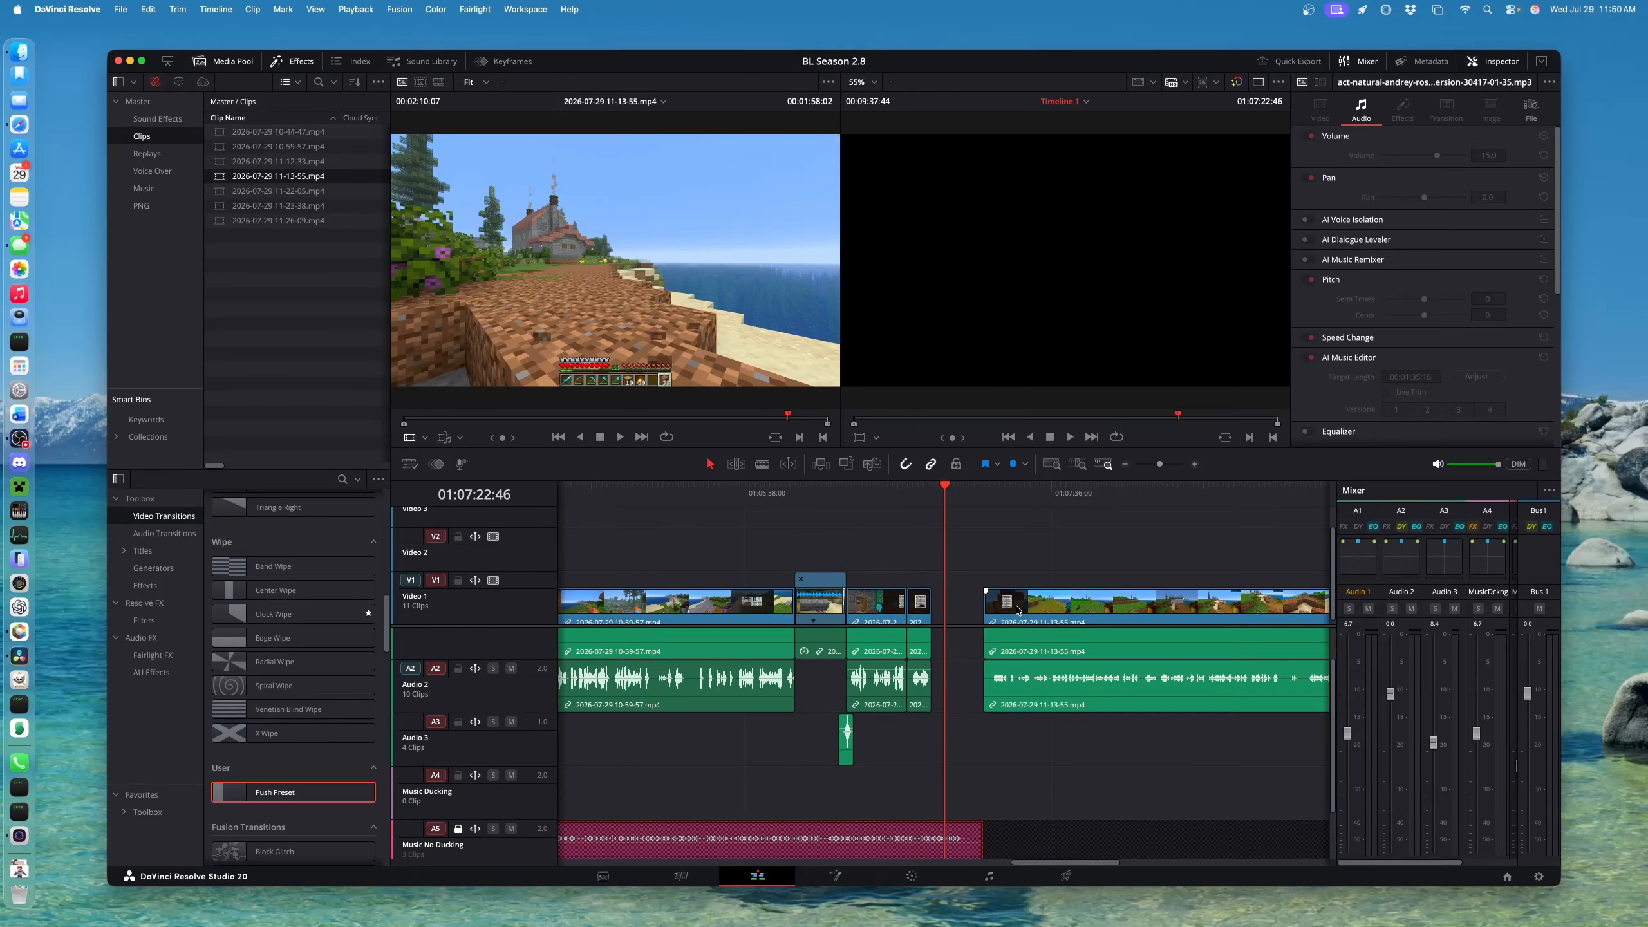
scroll(1022, 670, up, 2)
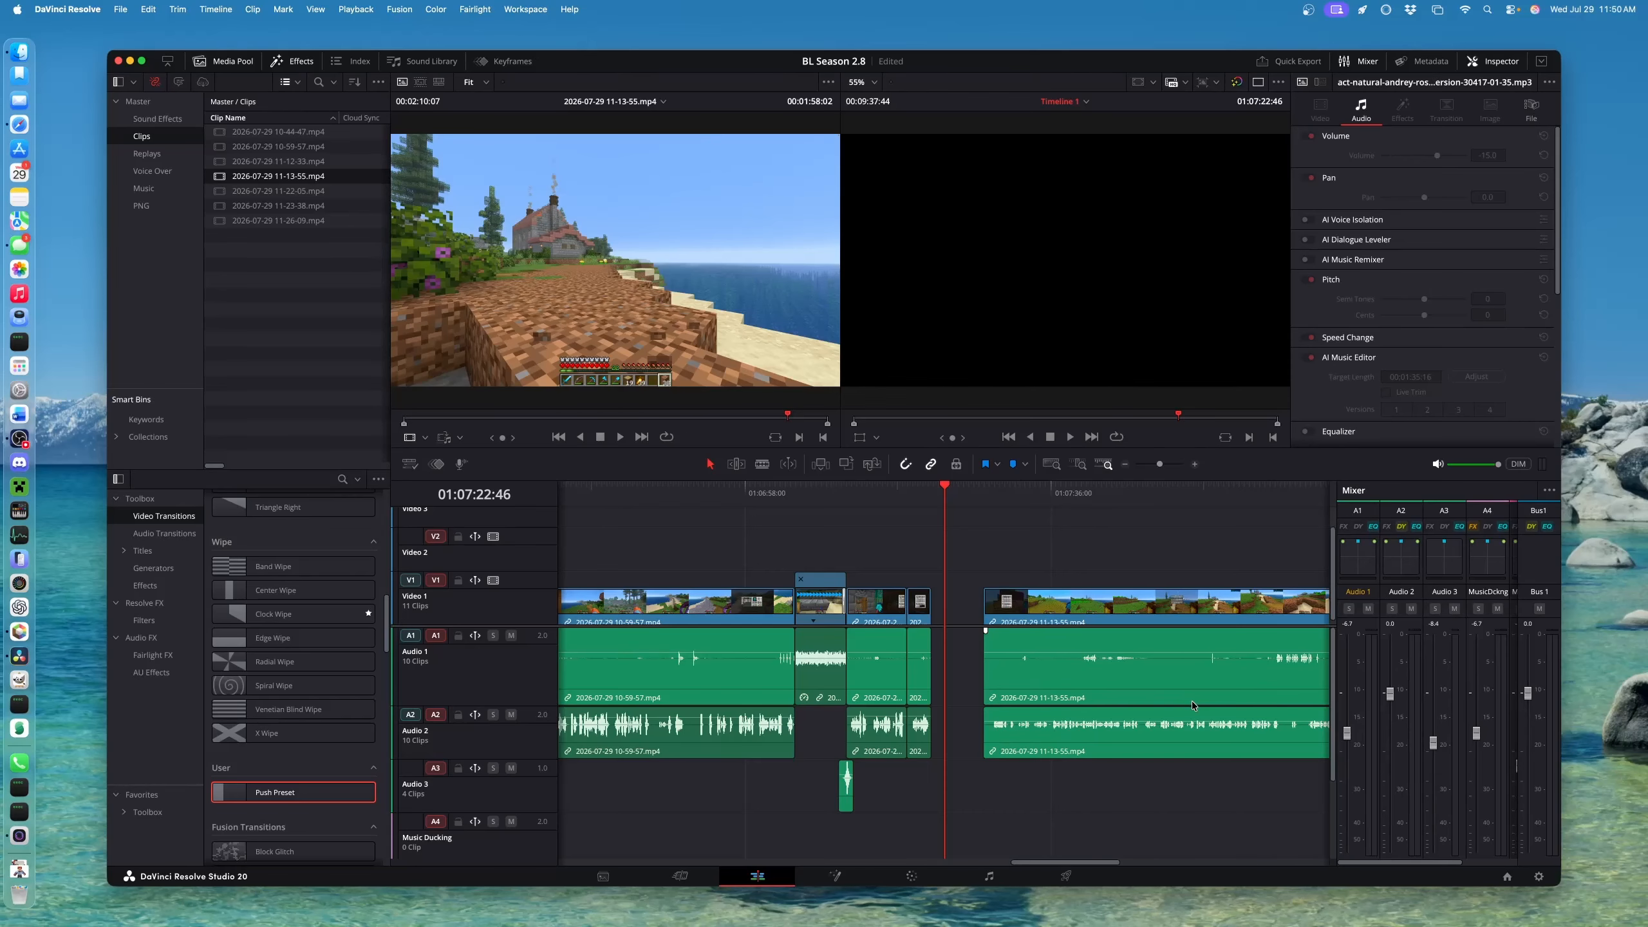
scroll(1192, 701, right, 5)
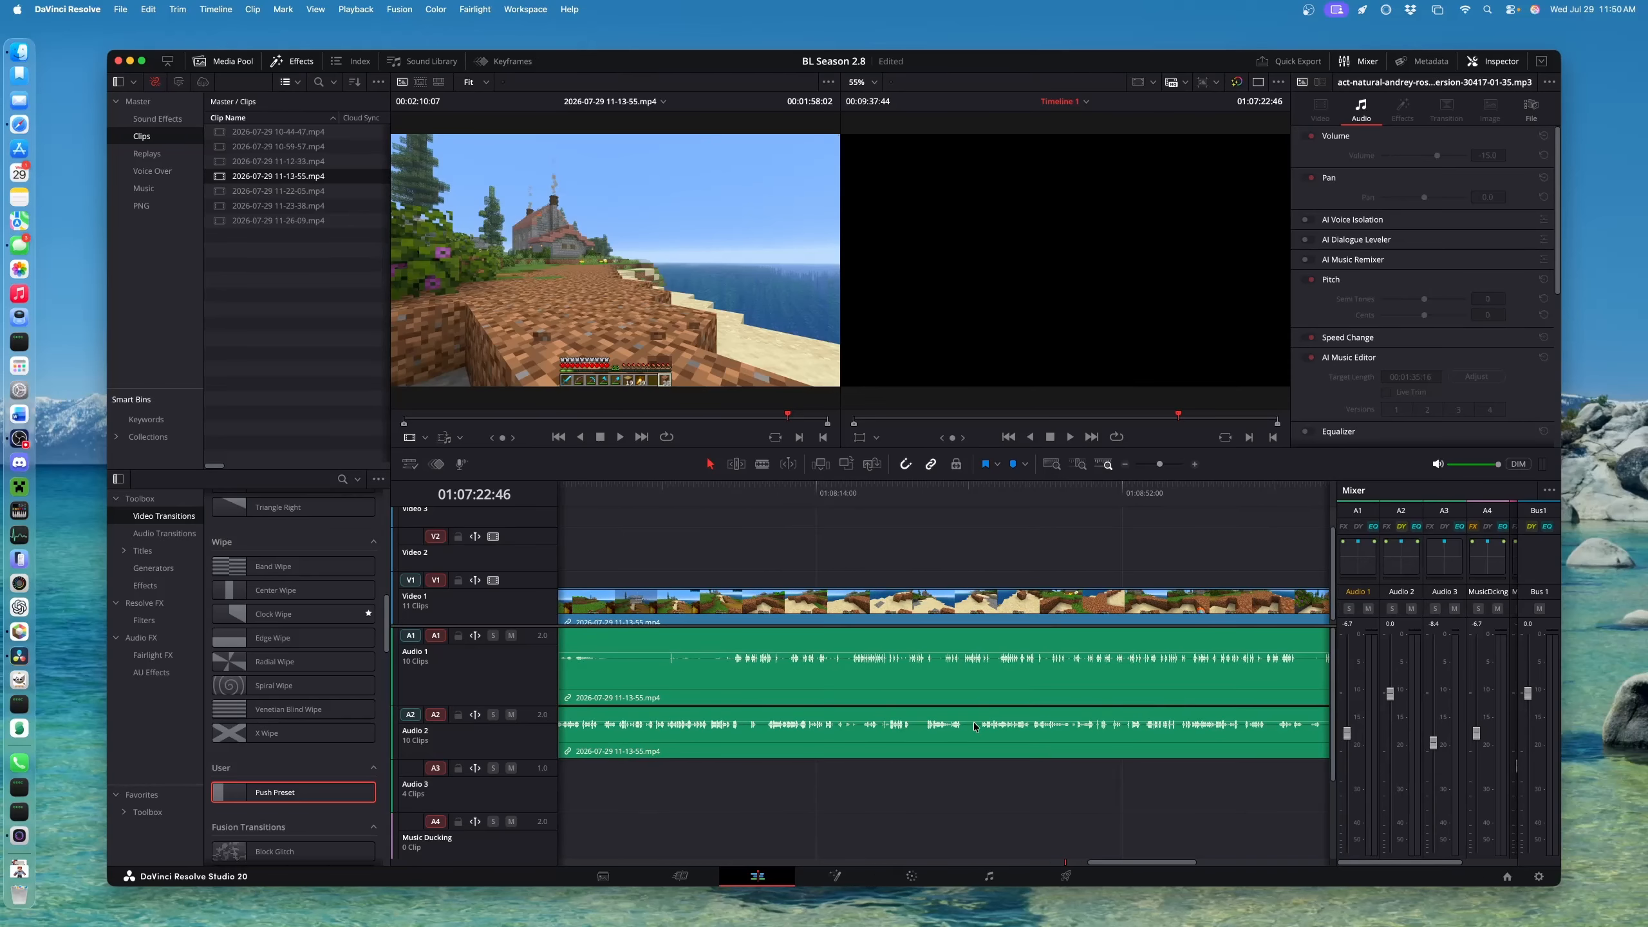
scroll(922, 655, left, 2)
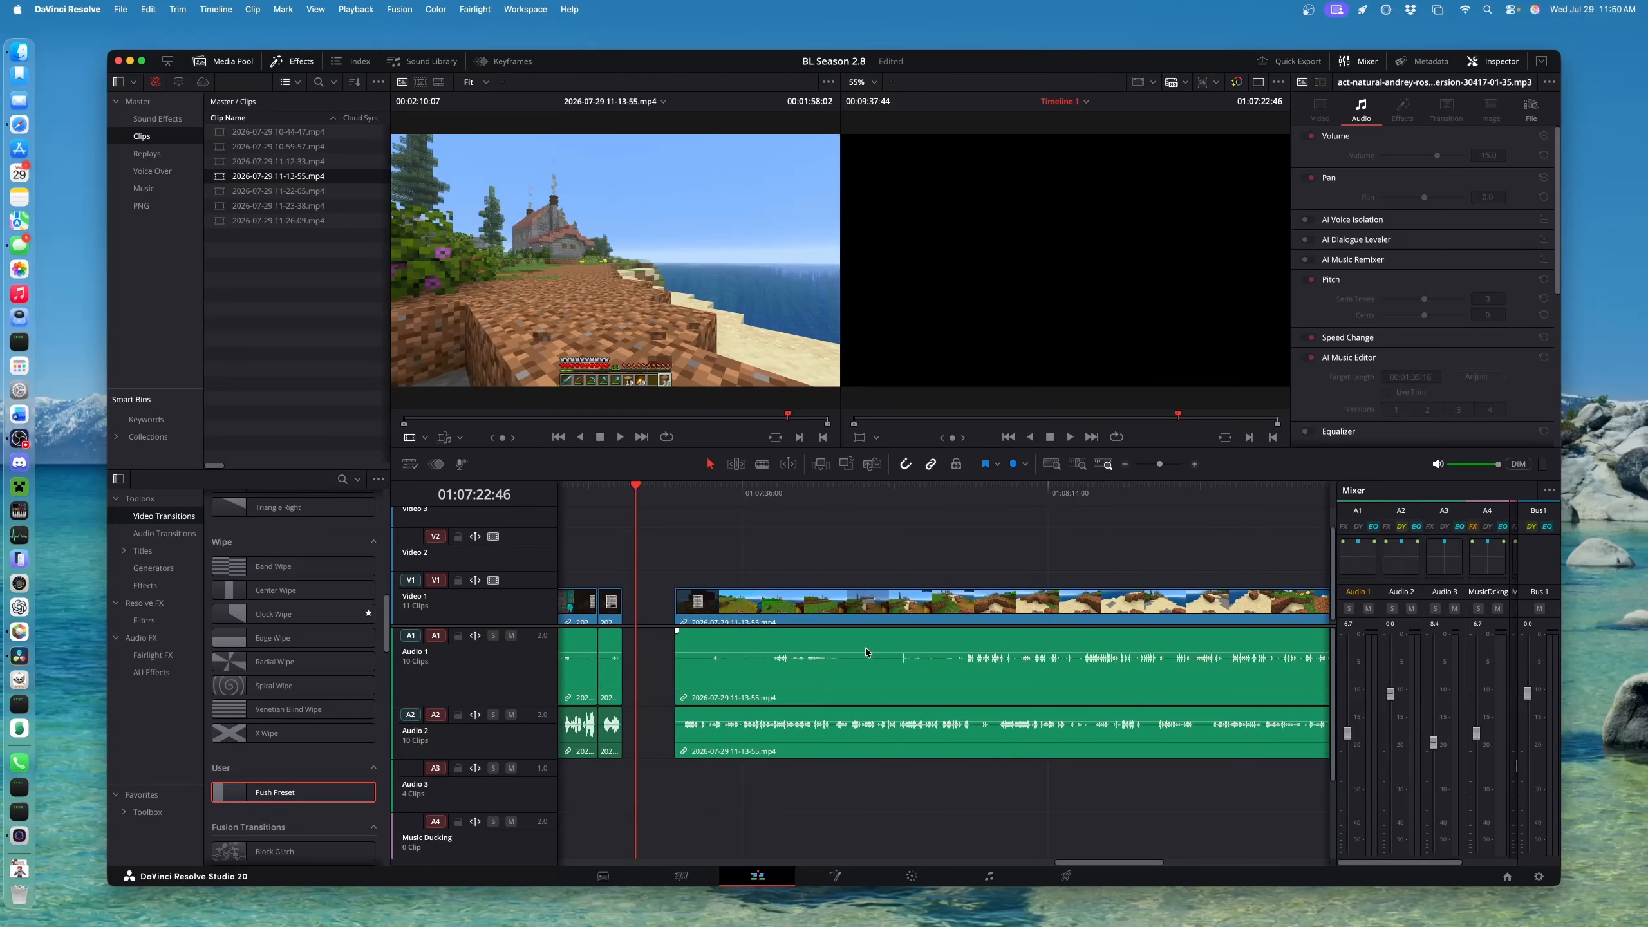
scroll(731, 591, left, 2)
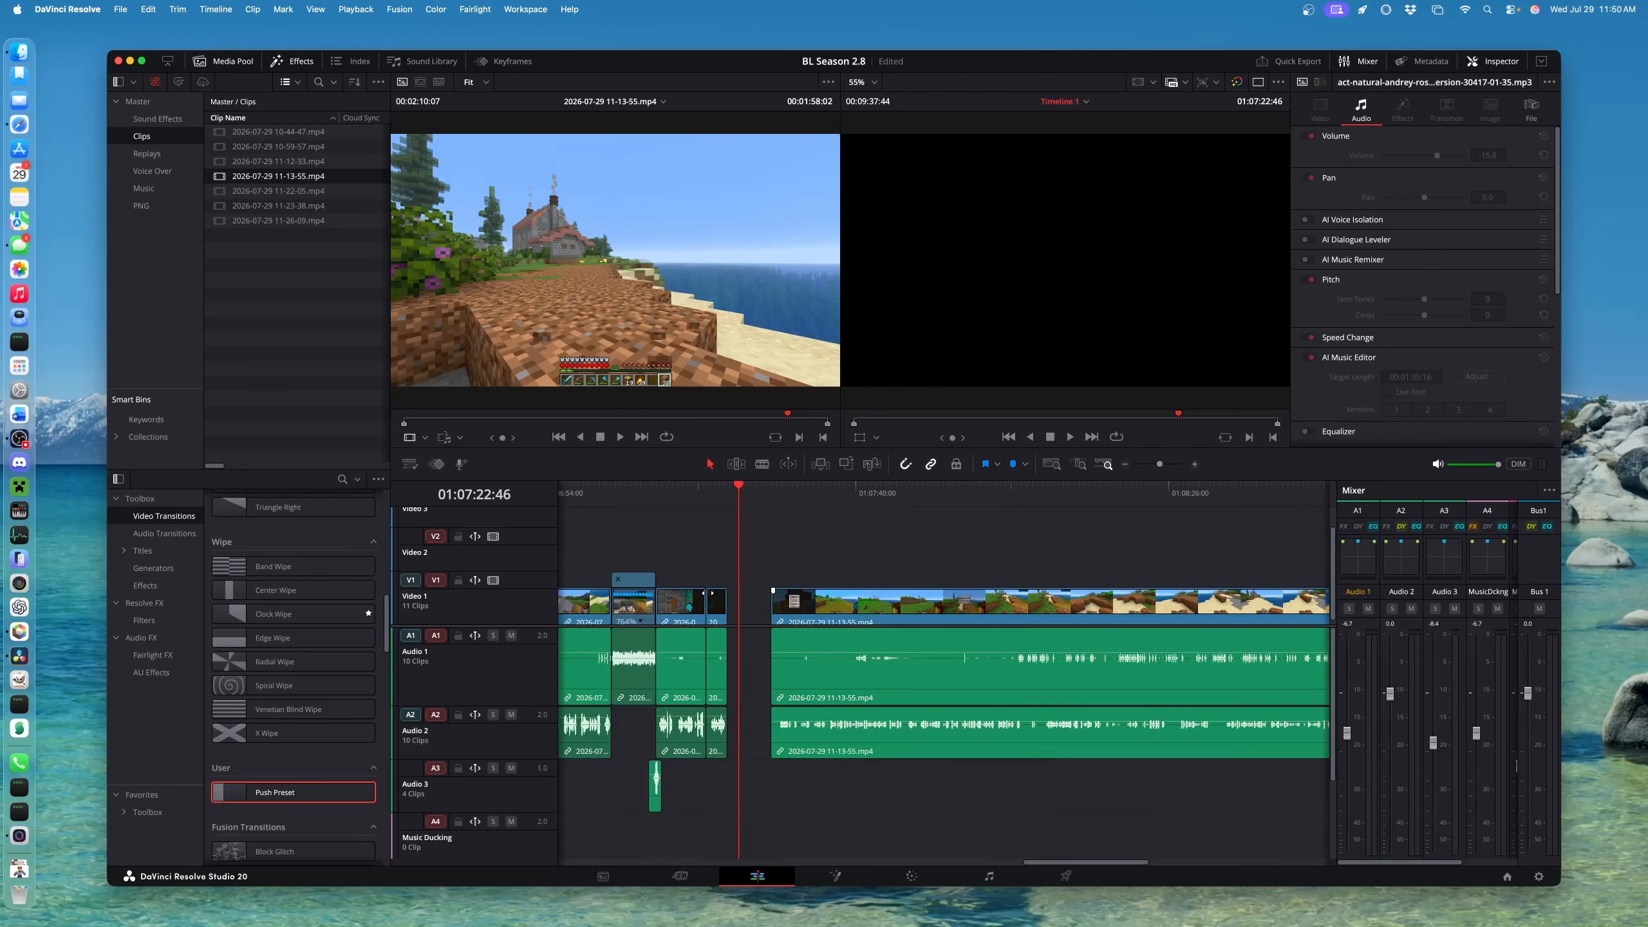
key(super+minus)
scroll(909, 592, down, 1)
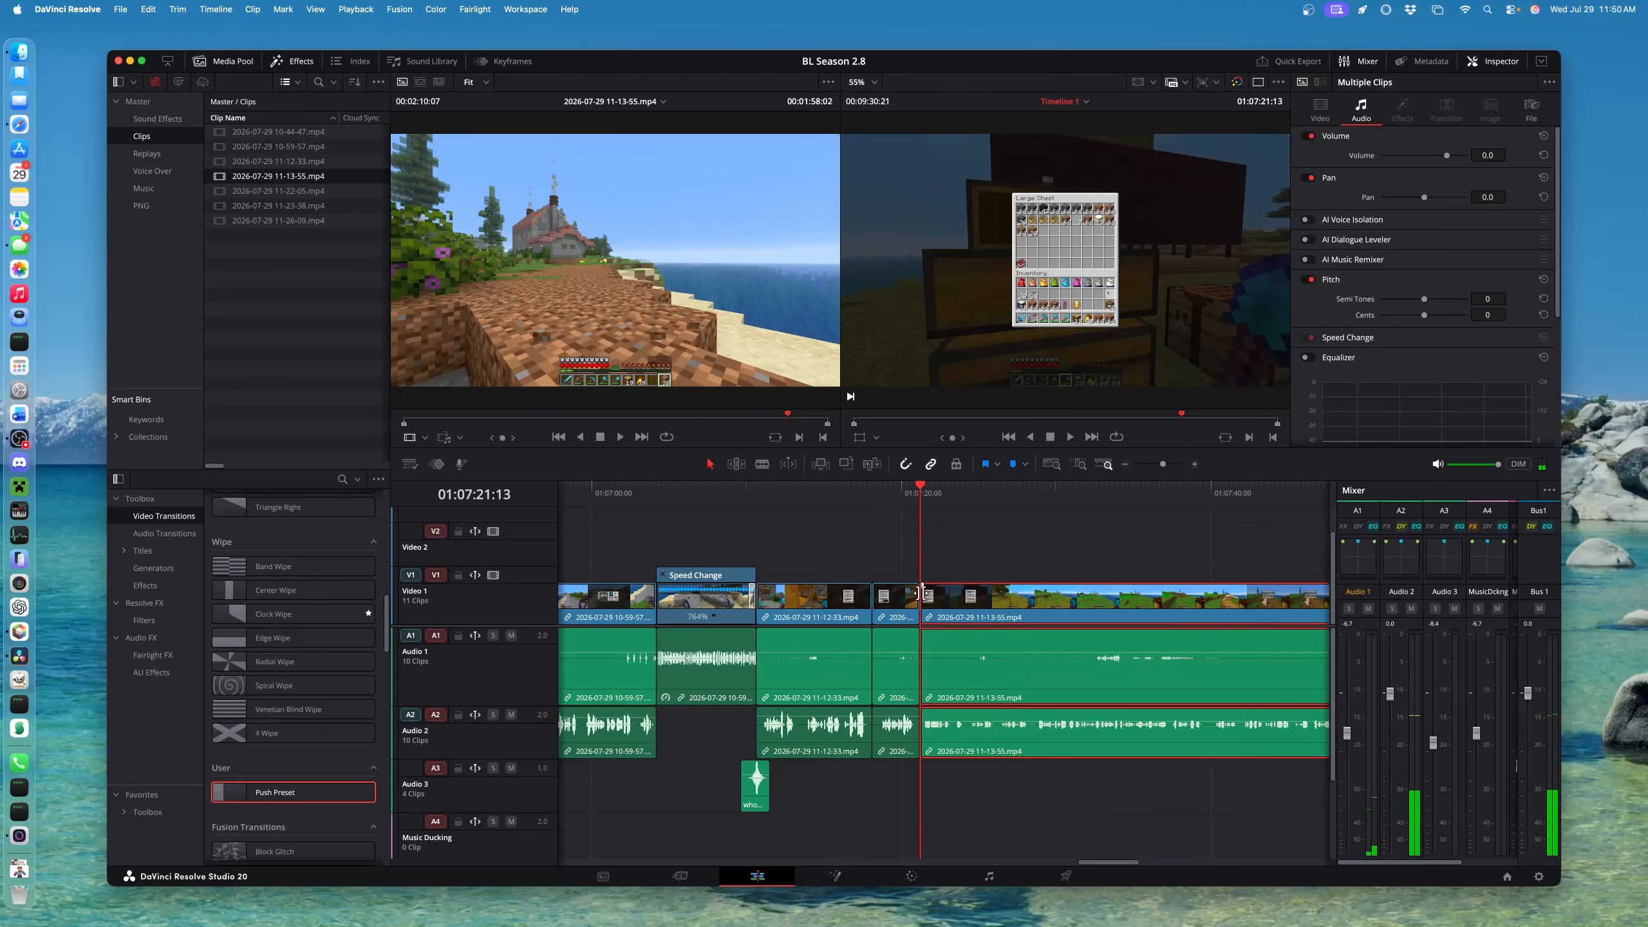
key(super+minus)
scroll(1017, 789, down, 5)
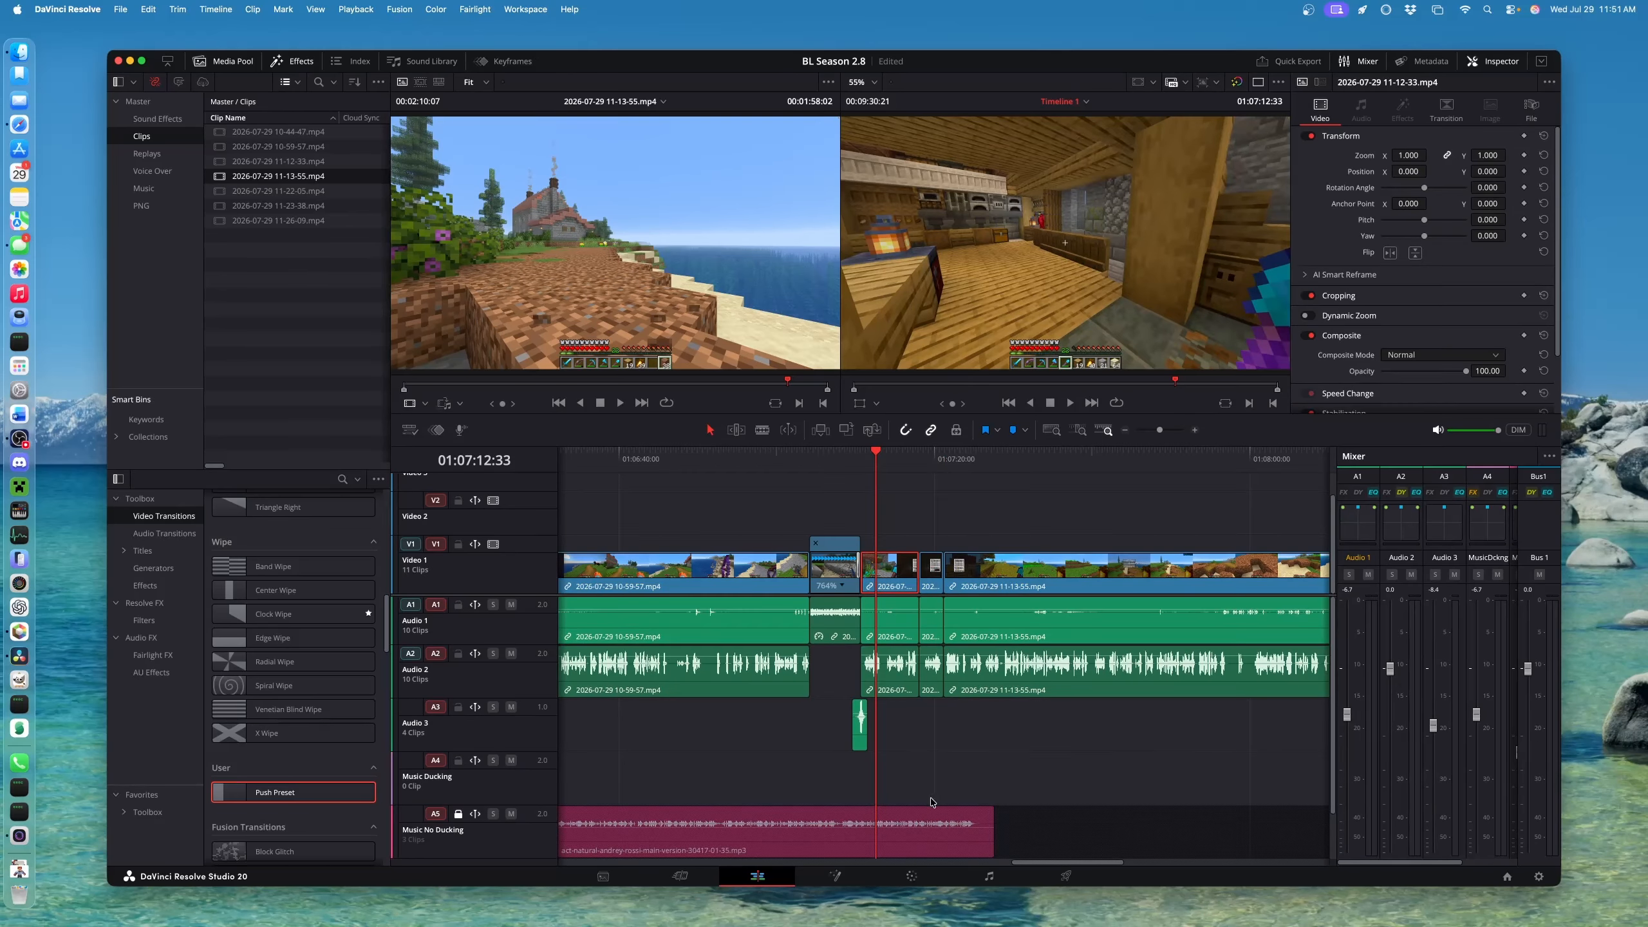
Play back the edit from the newly added 11-13-55 footage
click(967, 460)
key(space)
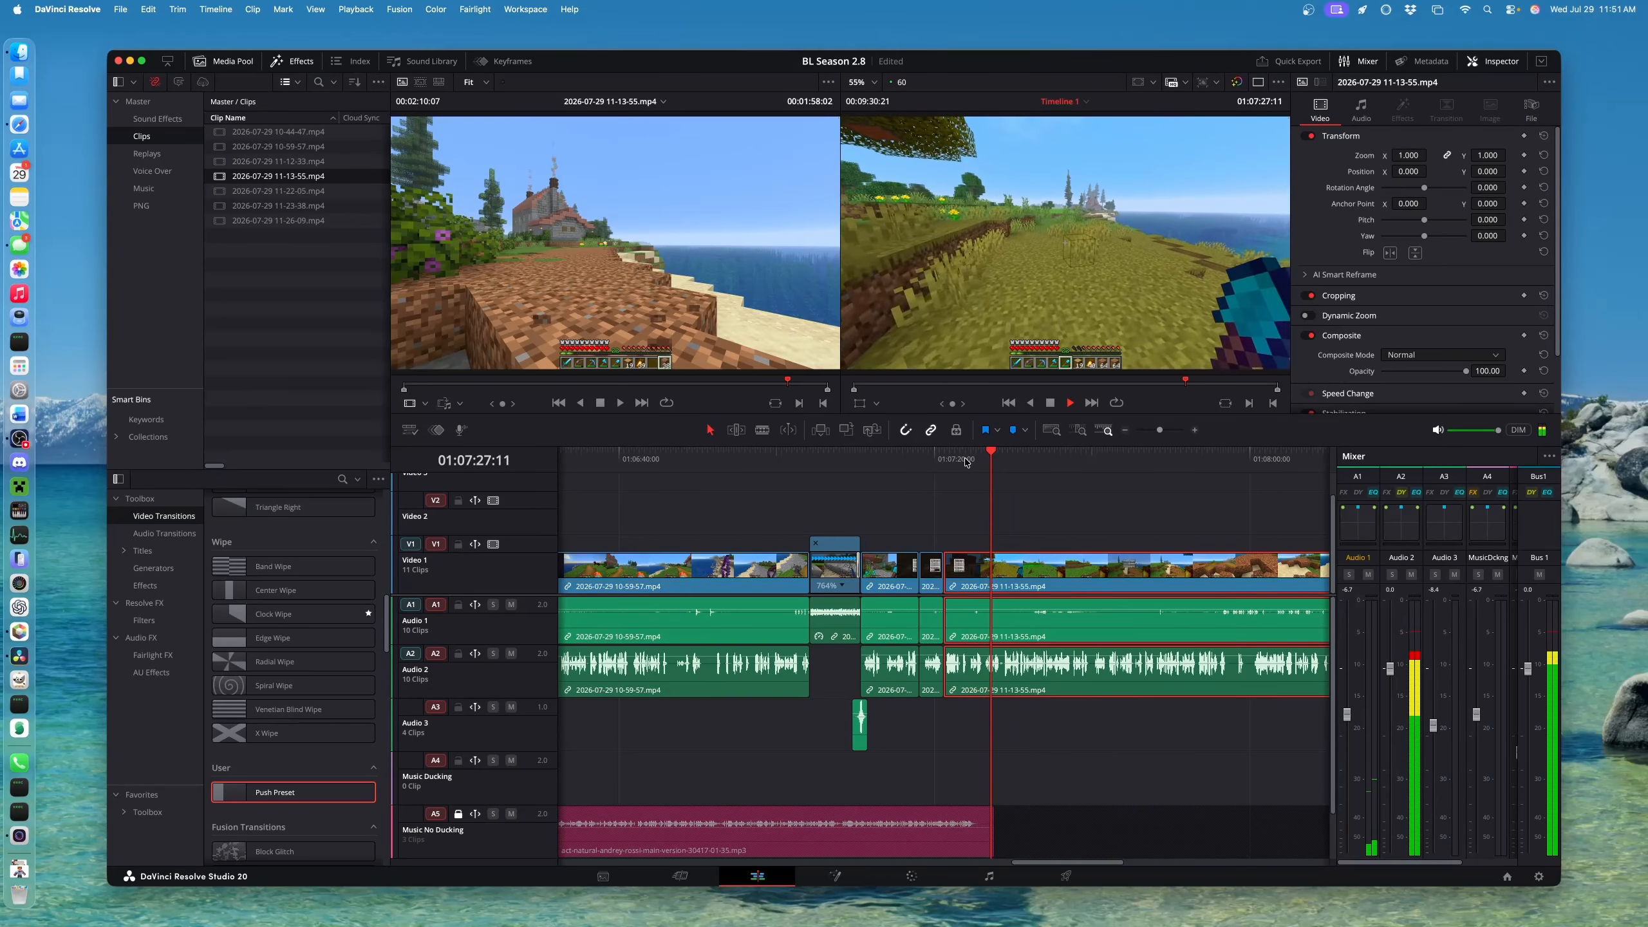
key(space)
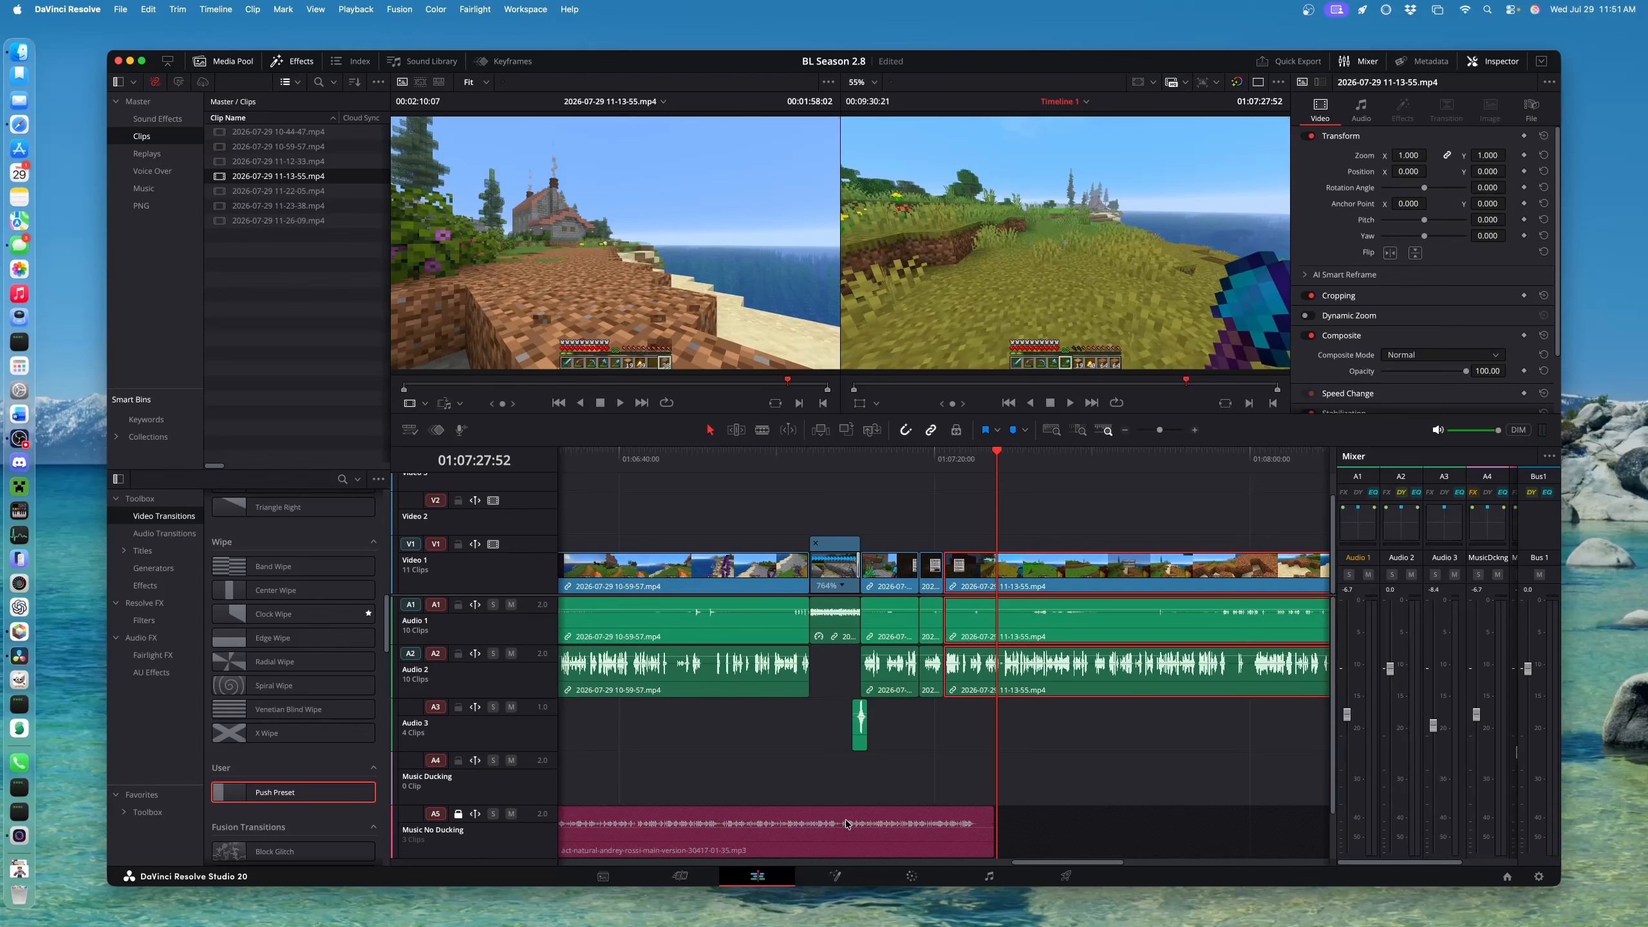
scroll(773, 823, down, 5)
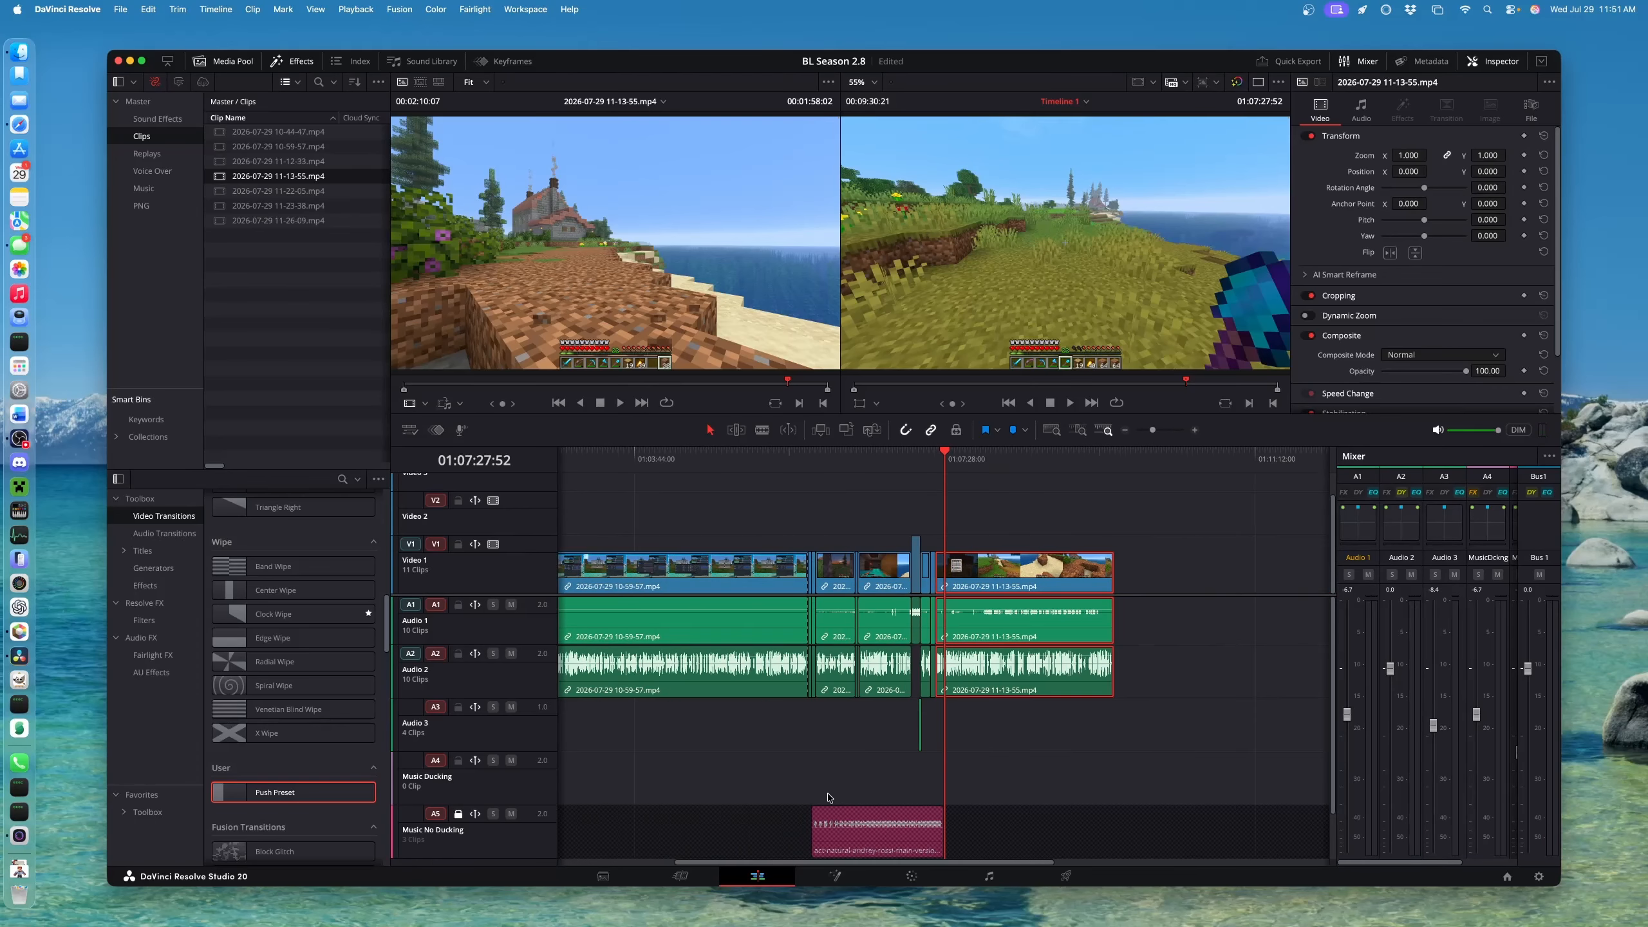
Unlock Music No Ducking and pull the music clip's end 13:05 earlier, then listen
click(458, 815)
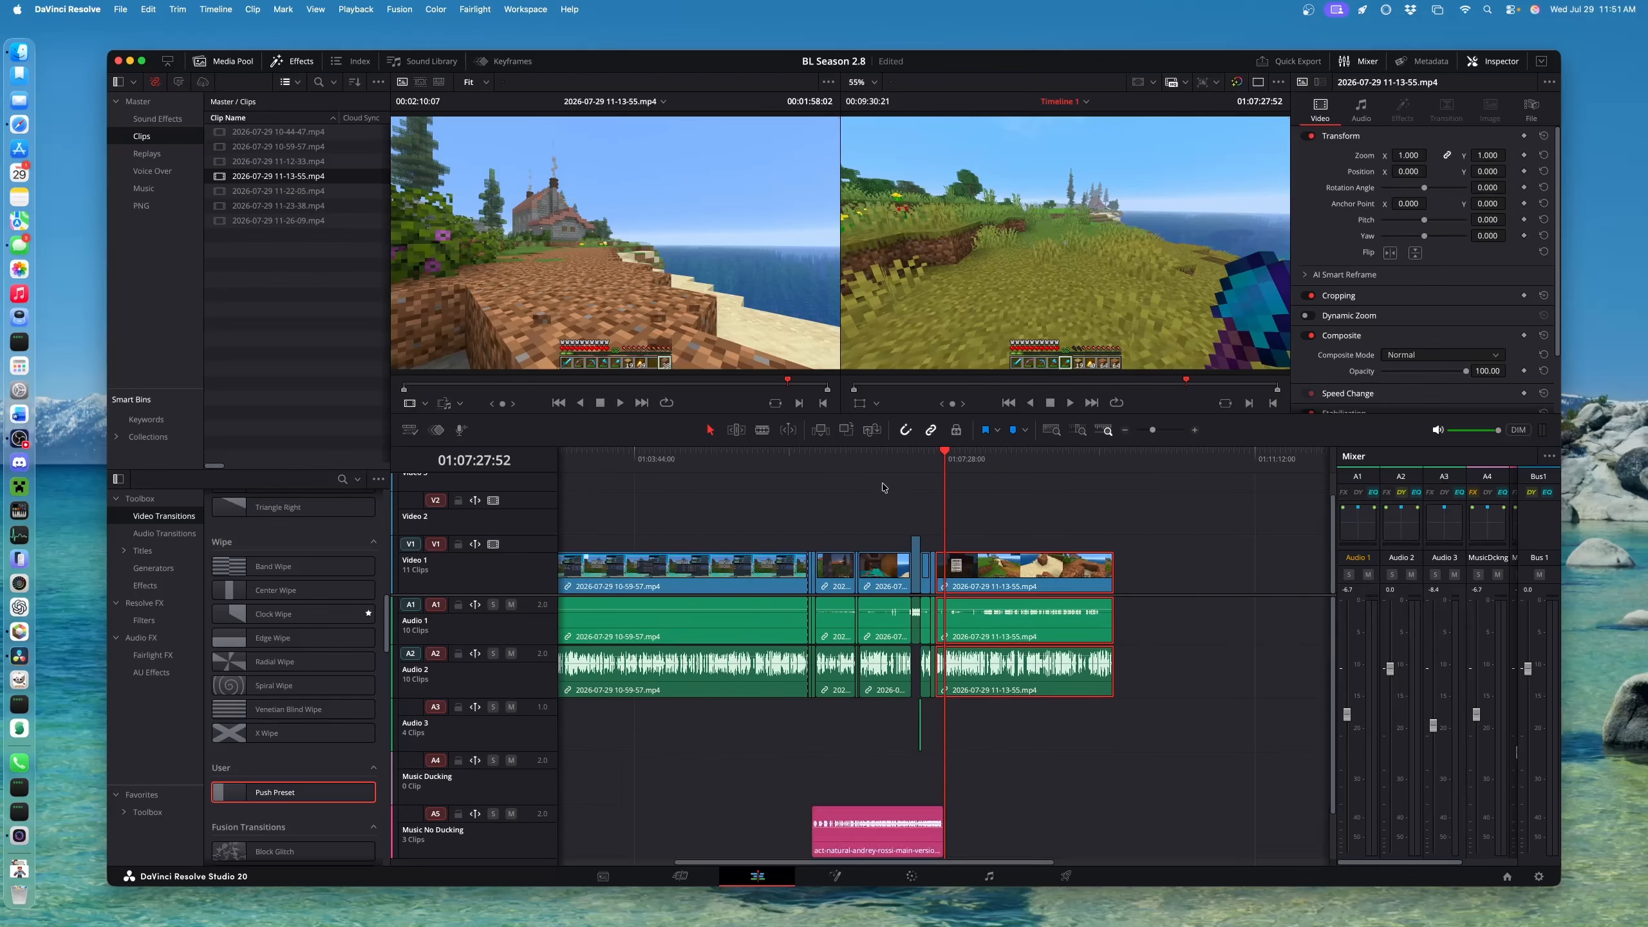
click(928, 464)
scroll(1025, 652, up, 6)
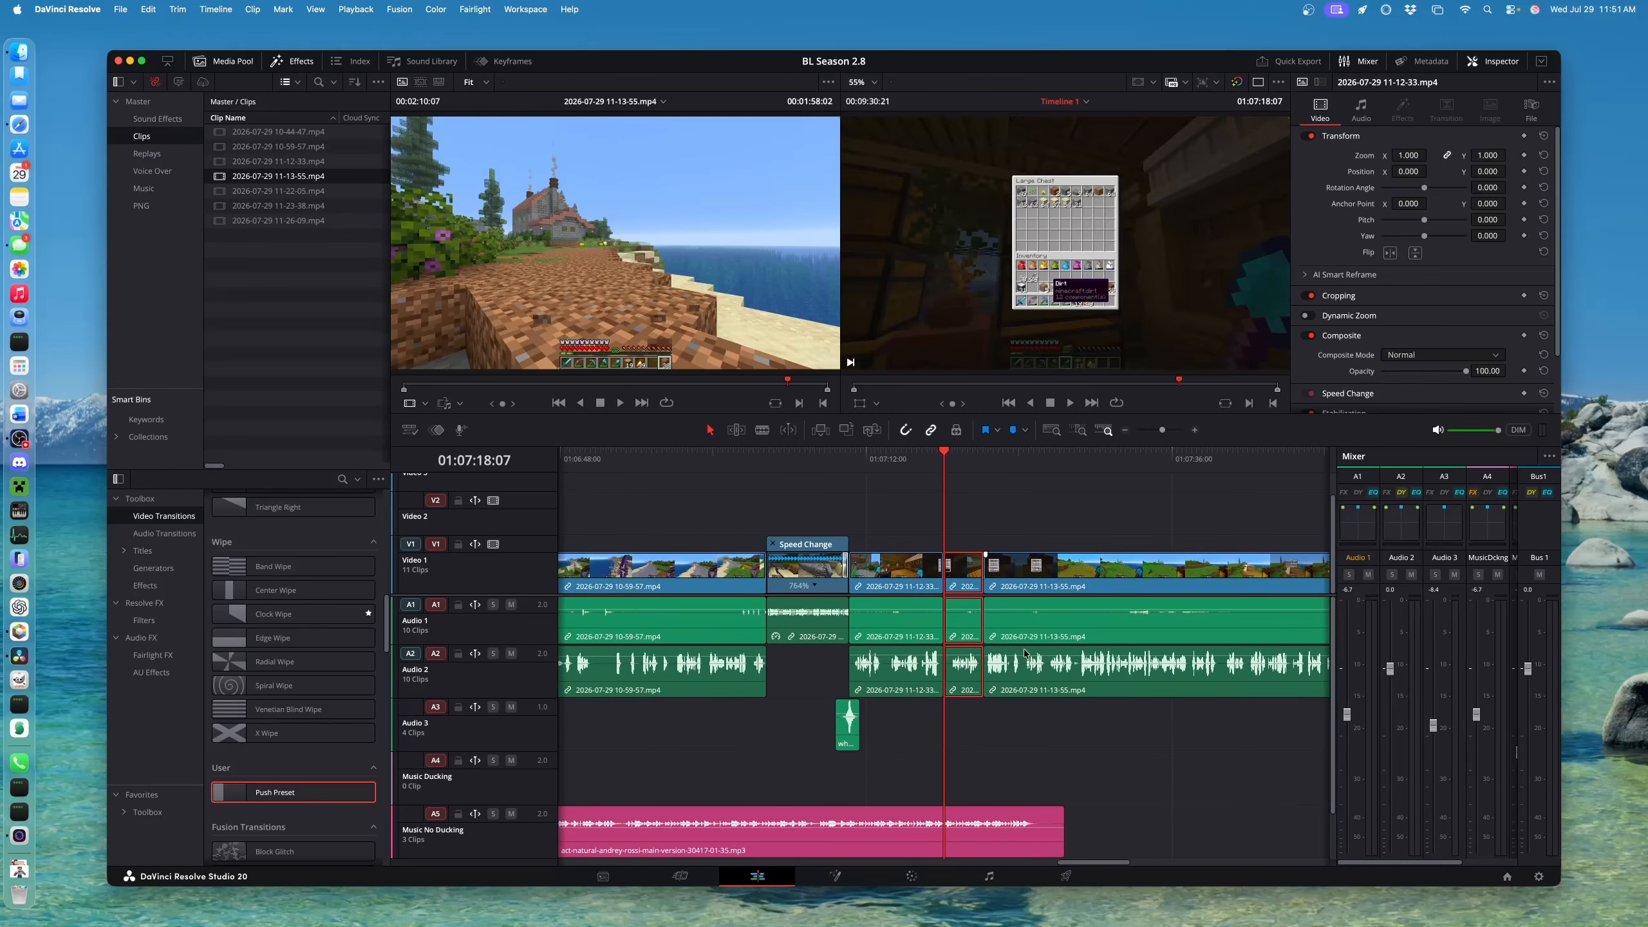
drag(1002, 848, 817, 846)
click(816, 459)
key(space)
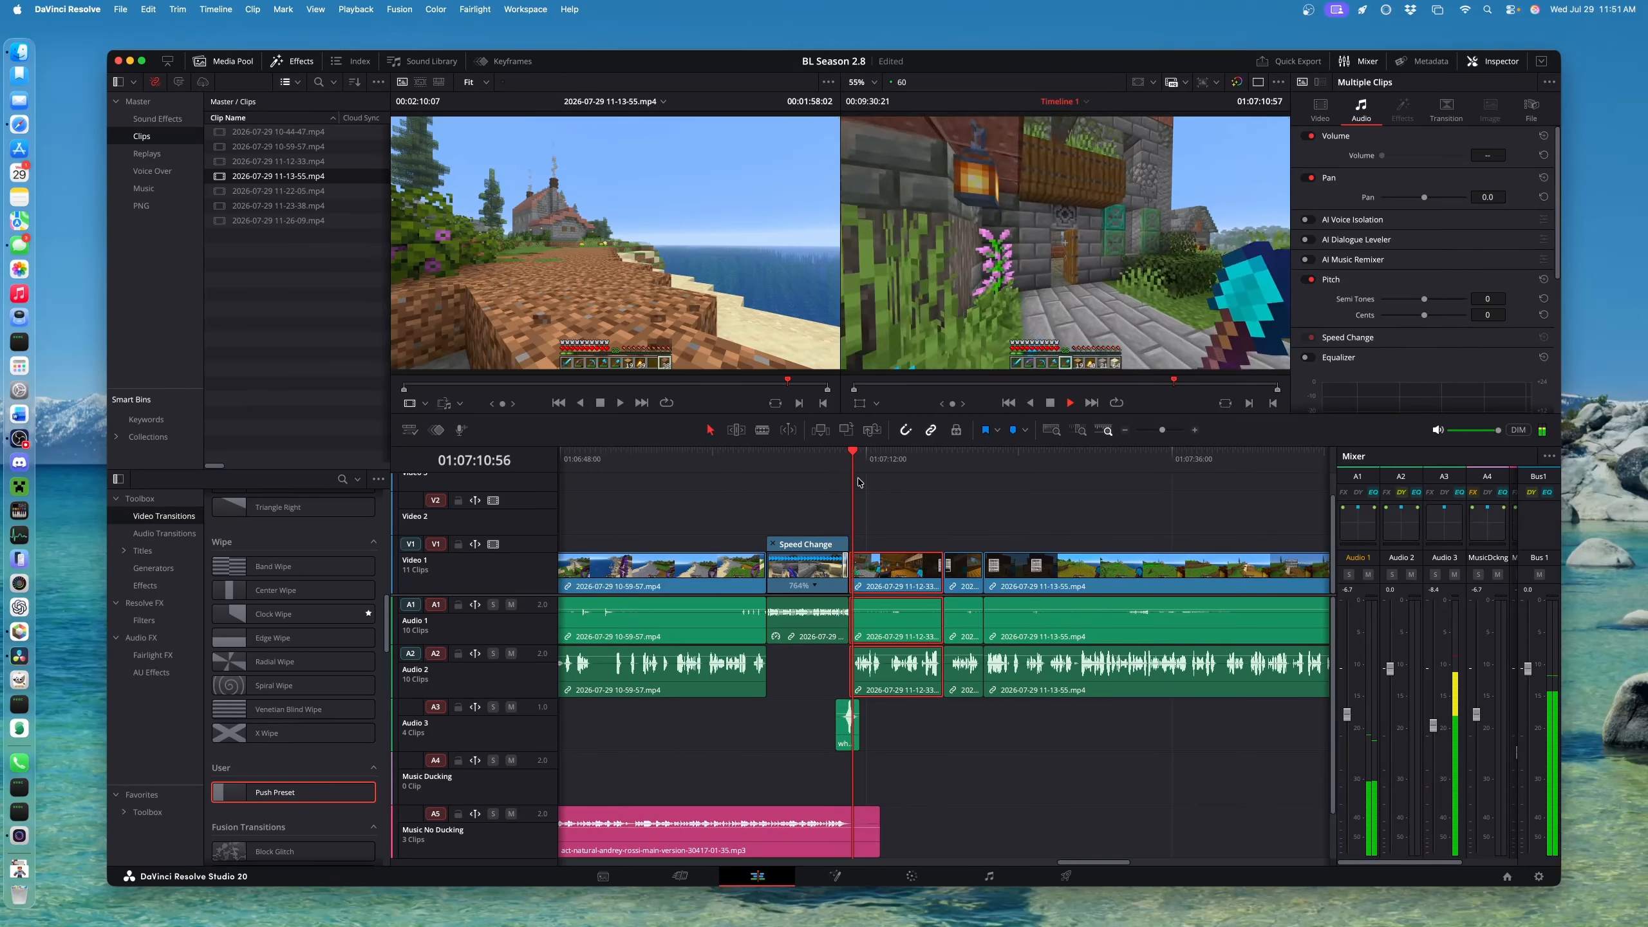
key(space)
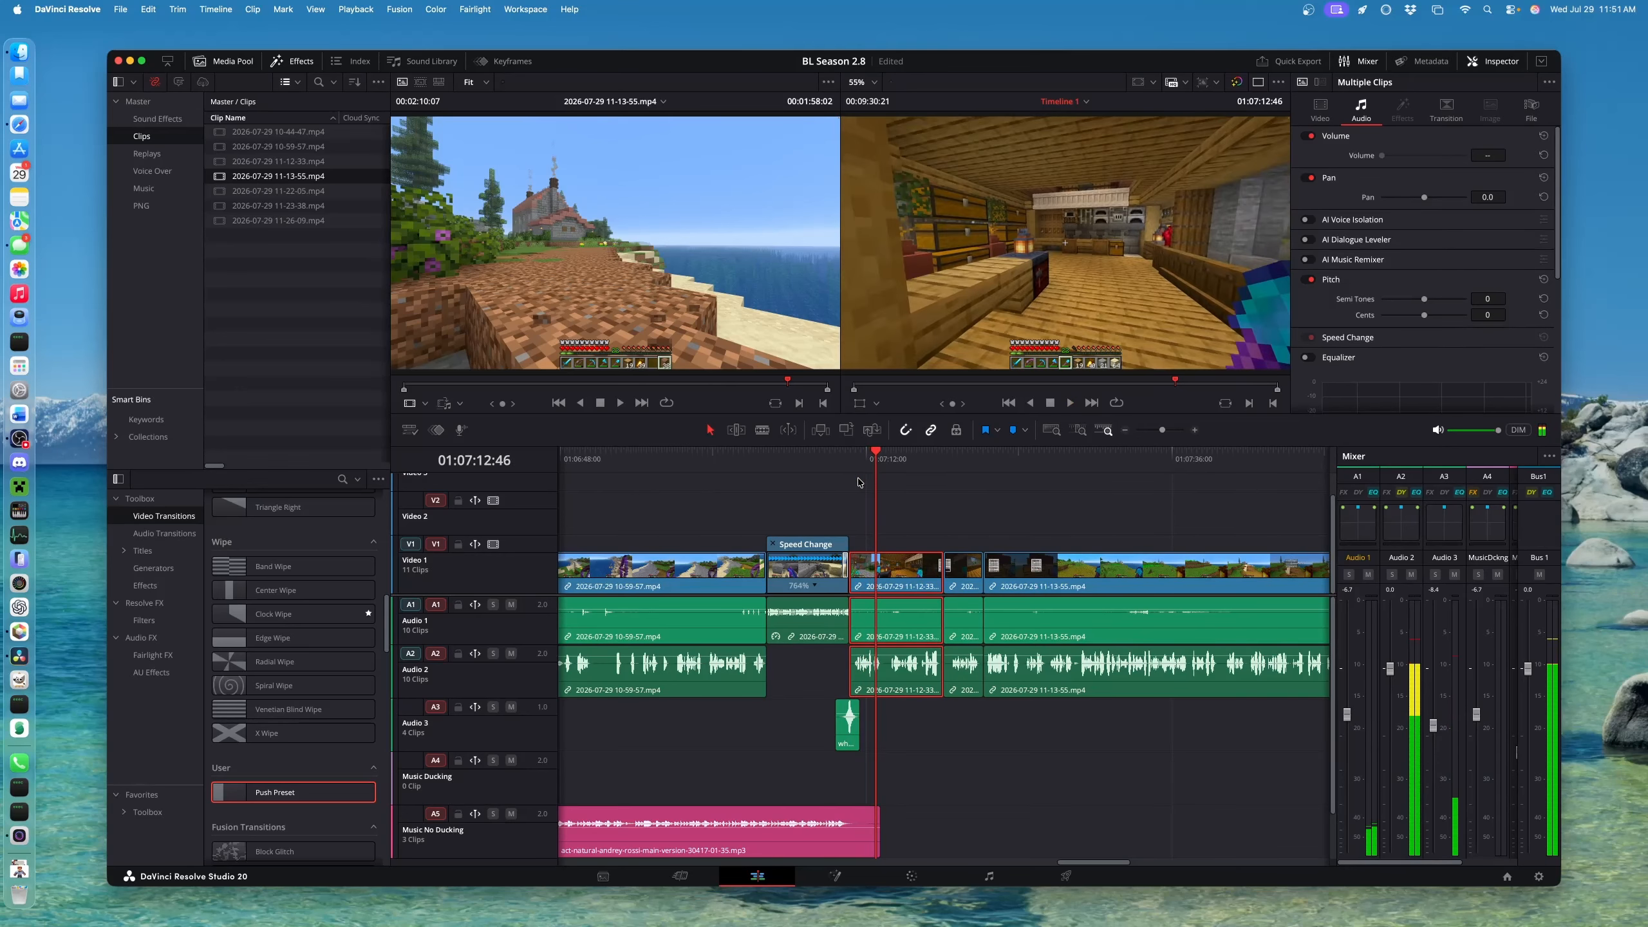
Zoom out and move the playhead to an earlier part of the edit
scroll(846, 519, left, 8)
key(super+minus)
key(super+minus)
scroll(775, 663, left, 10)
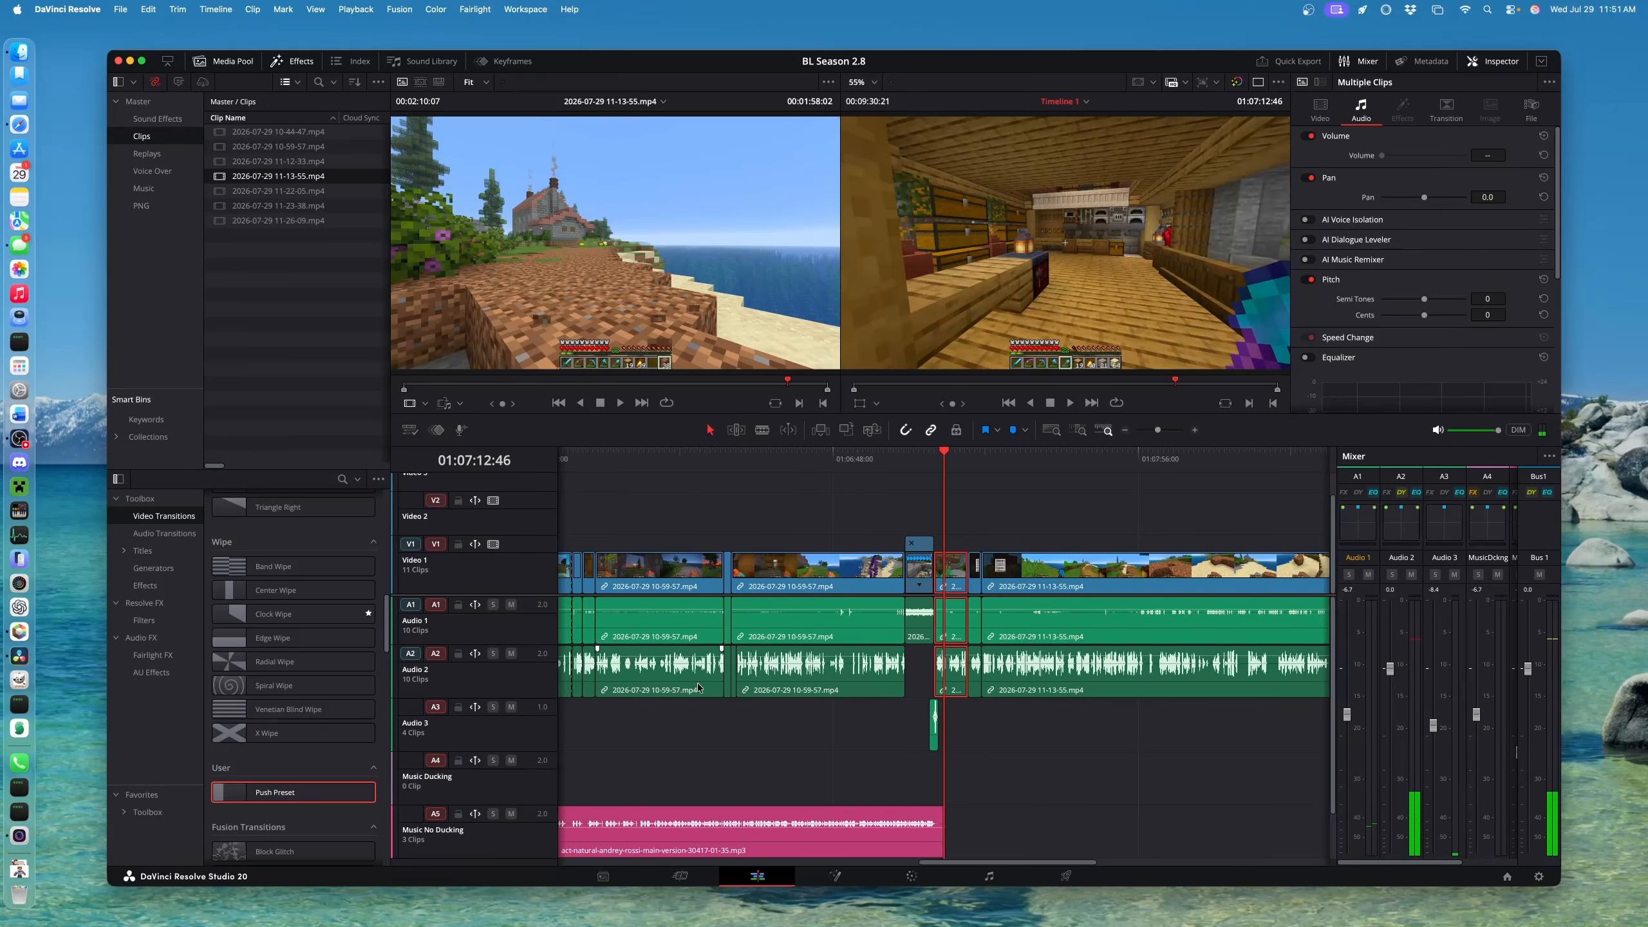
click(1123, 460)
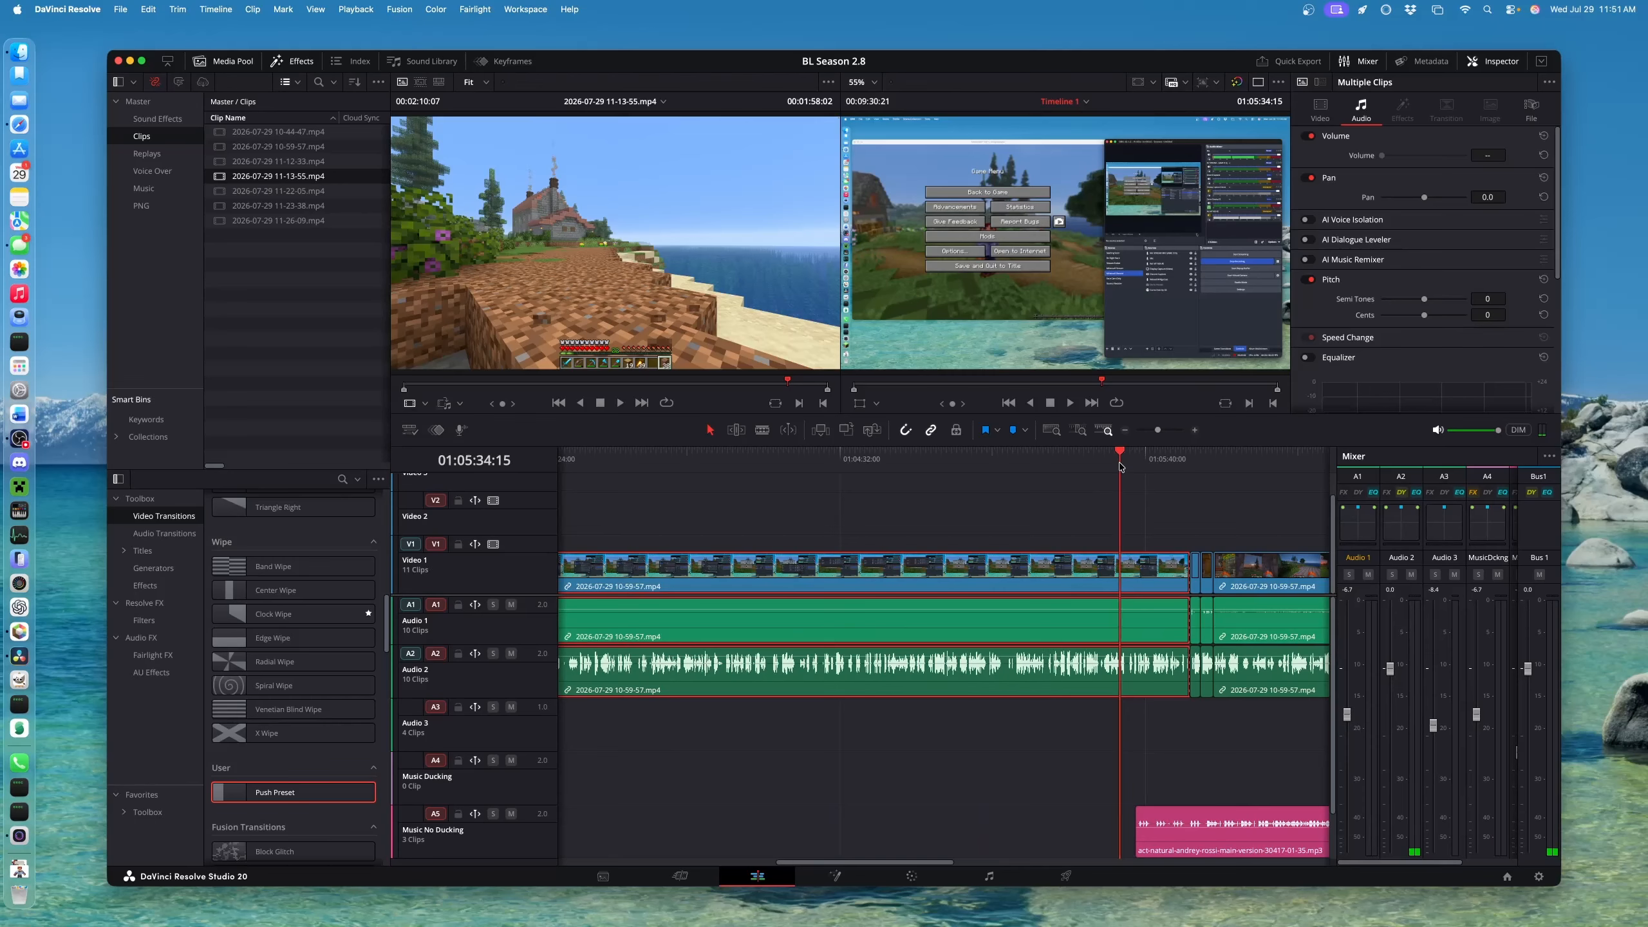
Trim the A5 music clip's start 12:07 later and play from its new start
key(space)
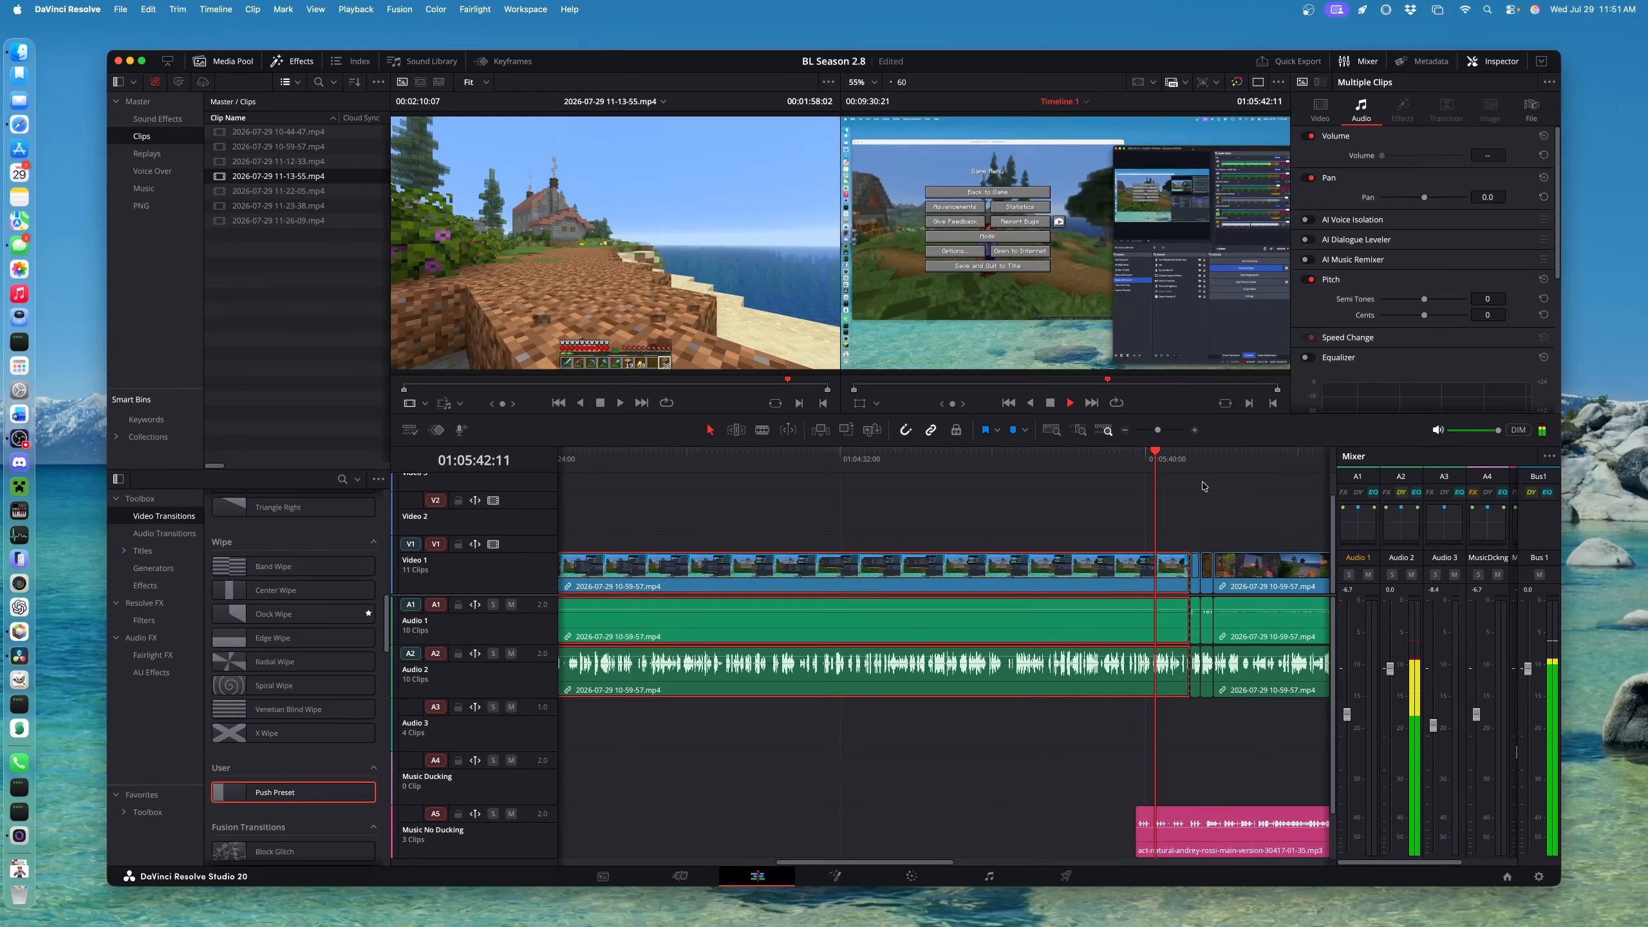
key(space)
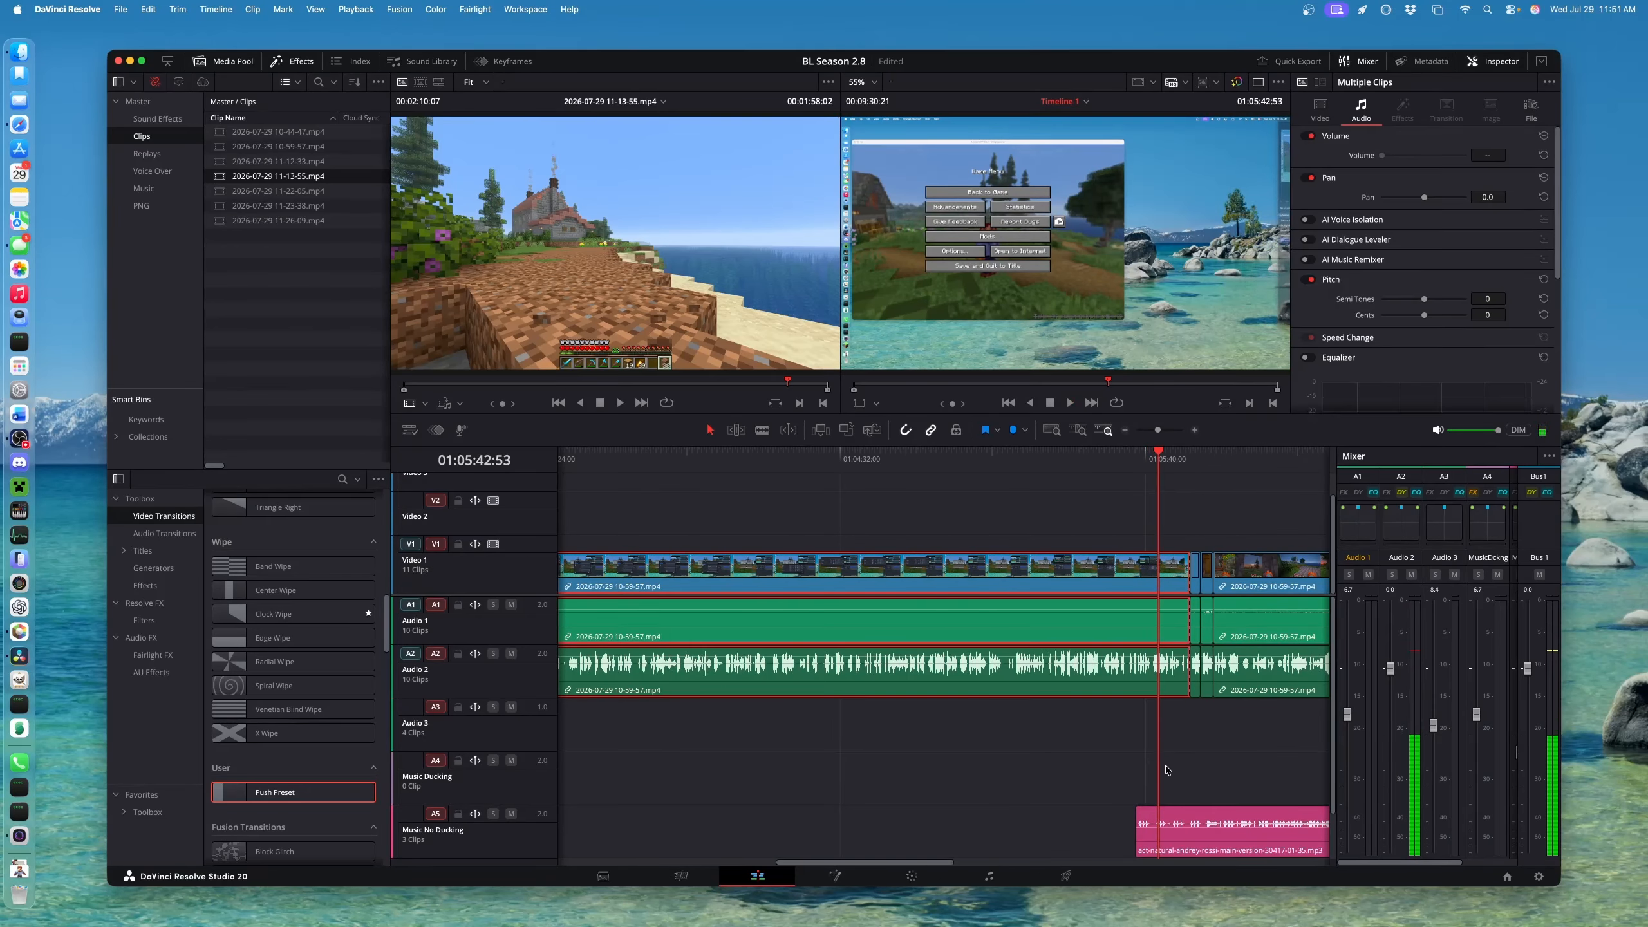
scroll(1166, 770, right, 5)
drag(754, 841, 826, 853)
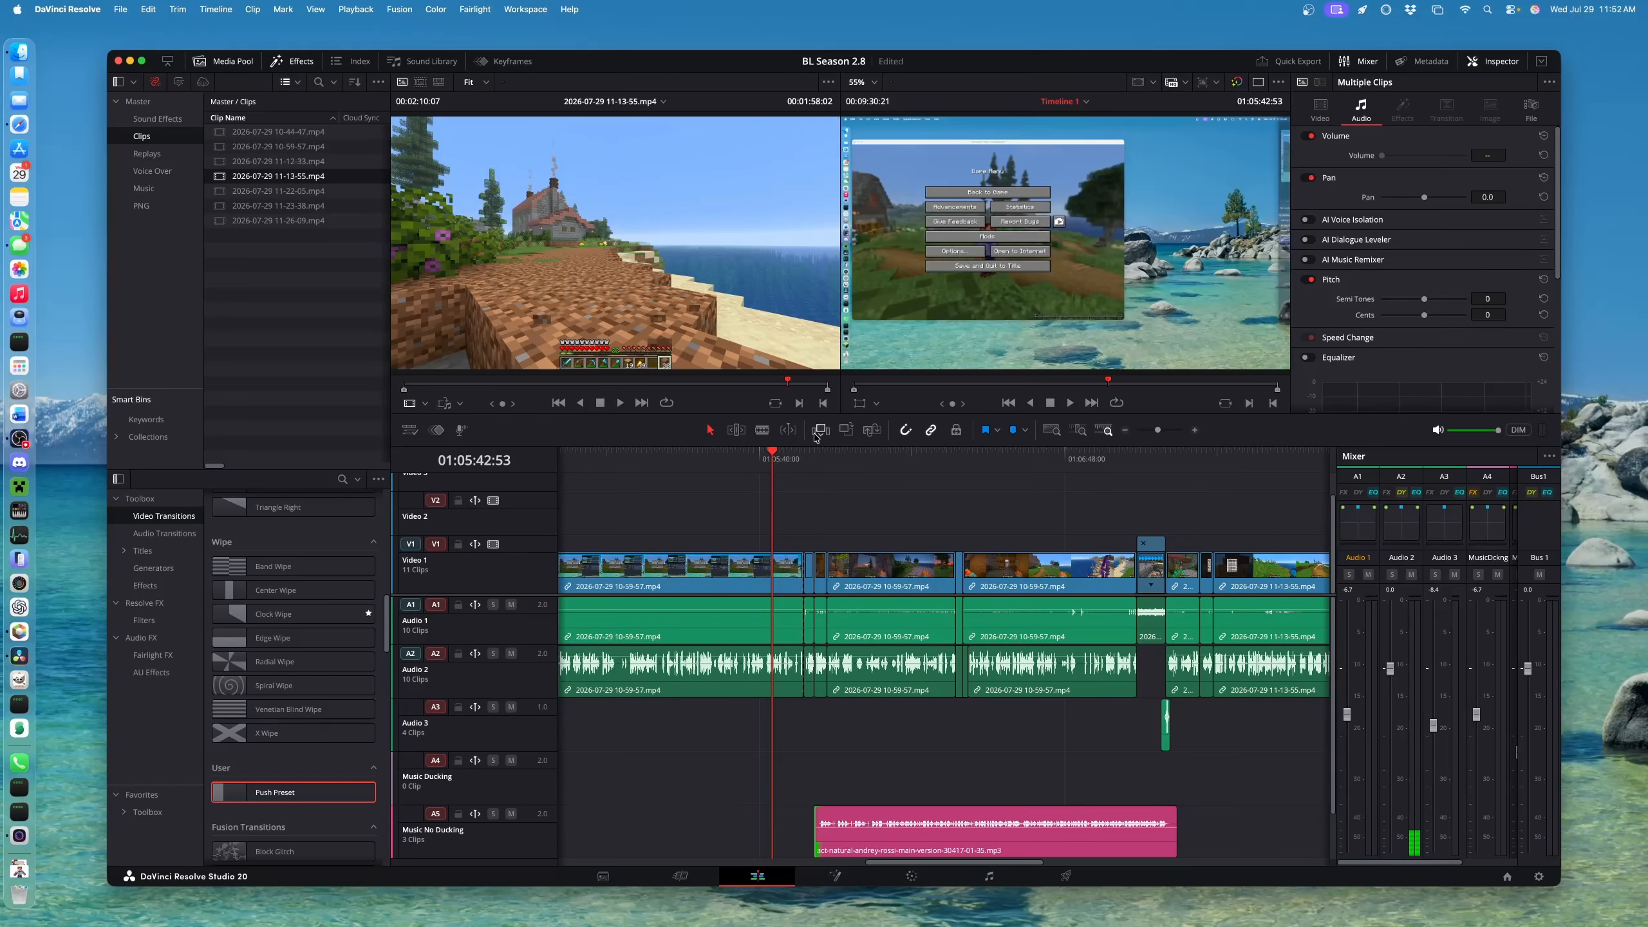
click(801, 464)
scroll(803, 465, up, 4)
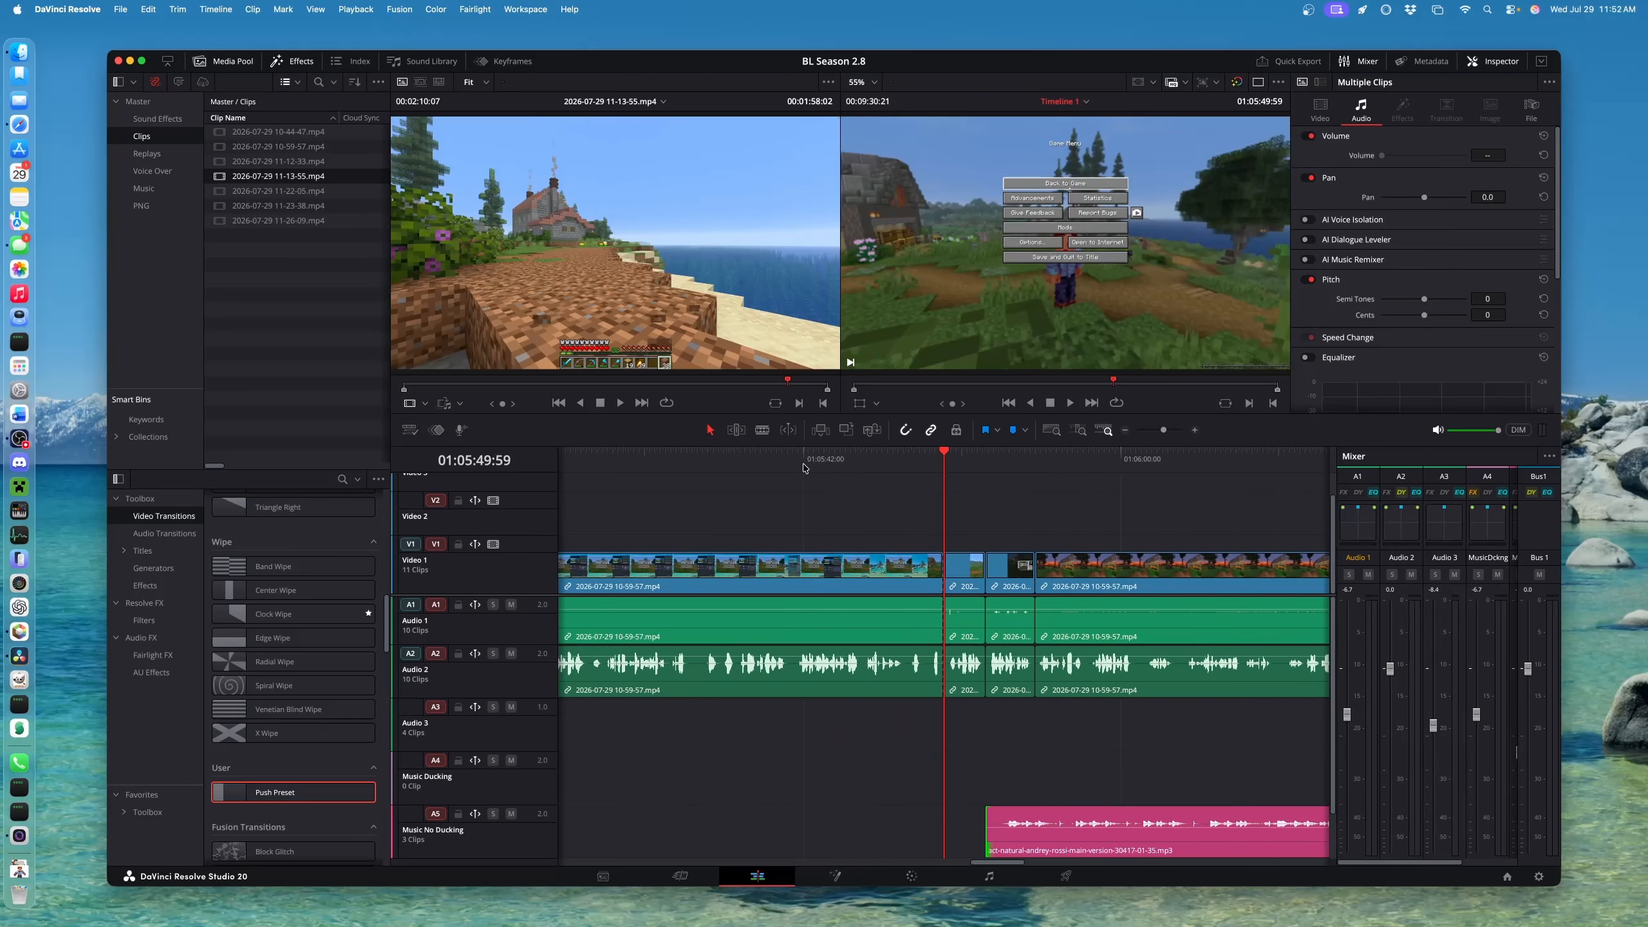
key(space)
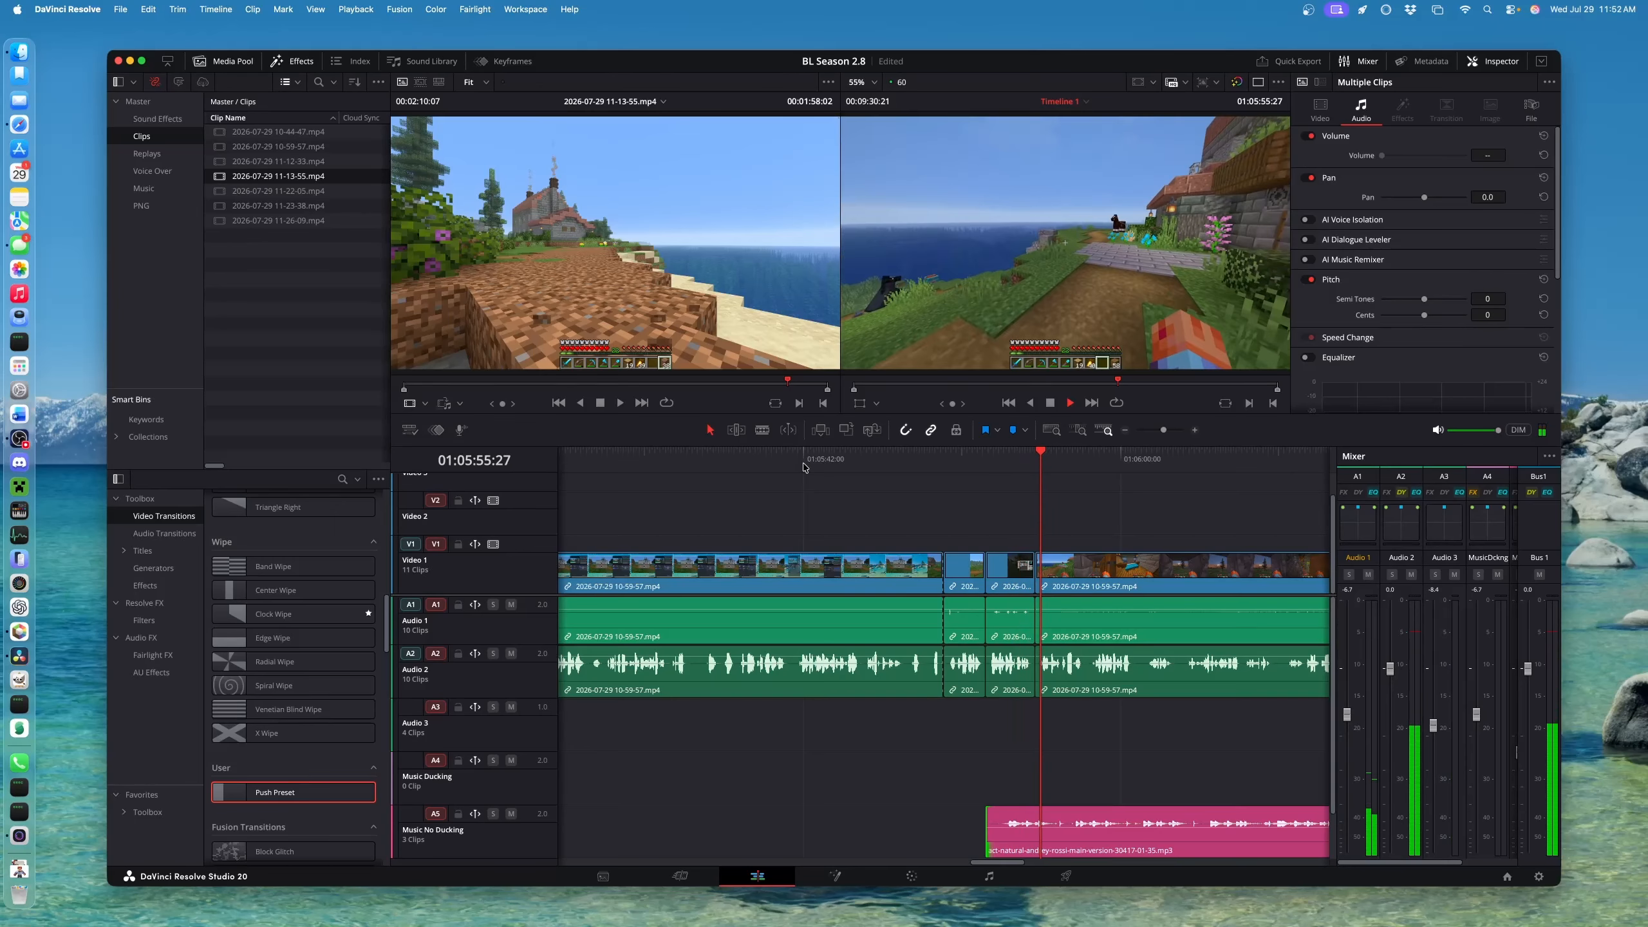
Nudge the music start another 00:26 later, near the game-menu moment
mouse_move(987, 827)
mouse_down()
mouse_move(963, 838)
mouse_move(986, 851)
mouse_up()
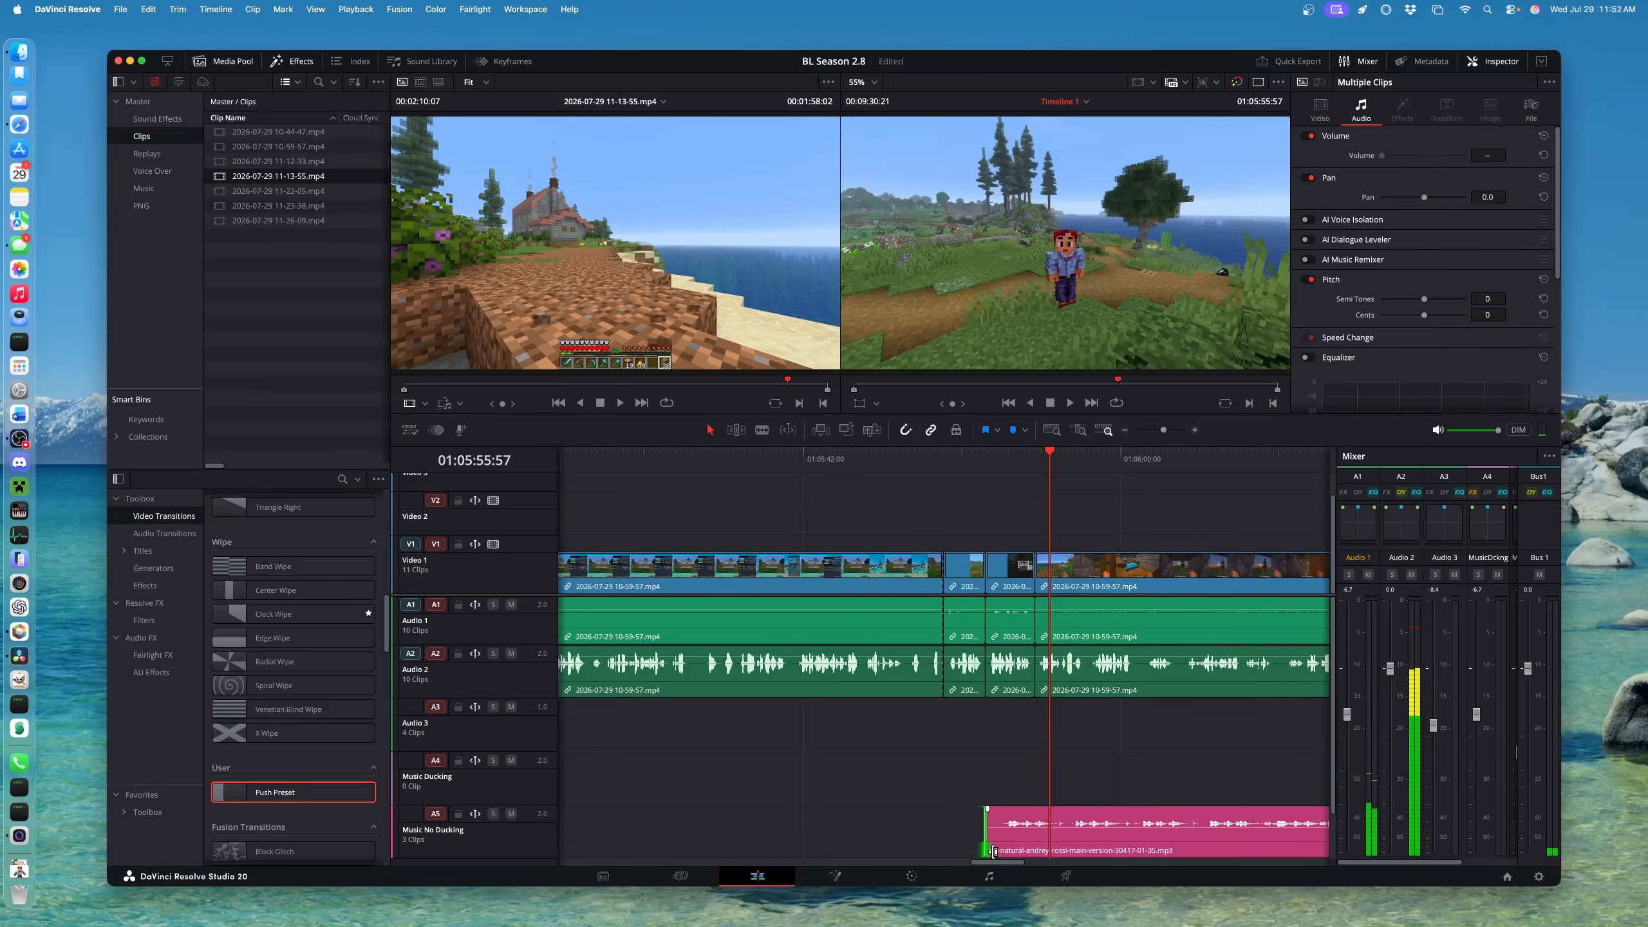
click(941, 454)
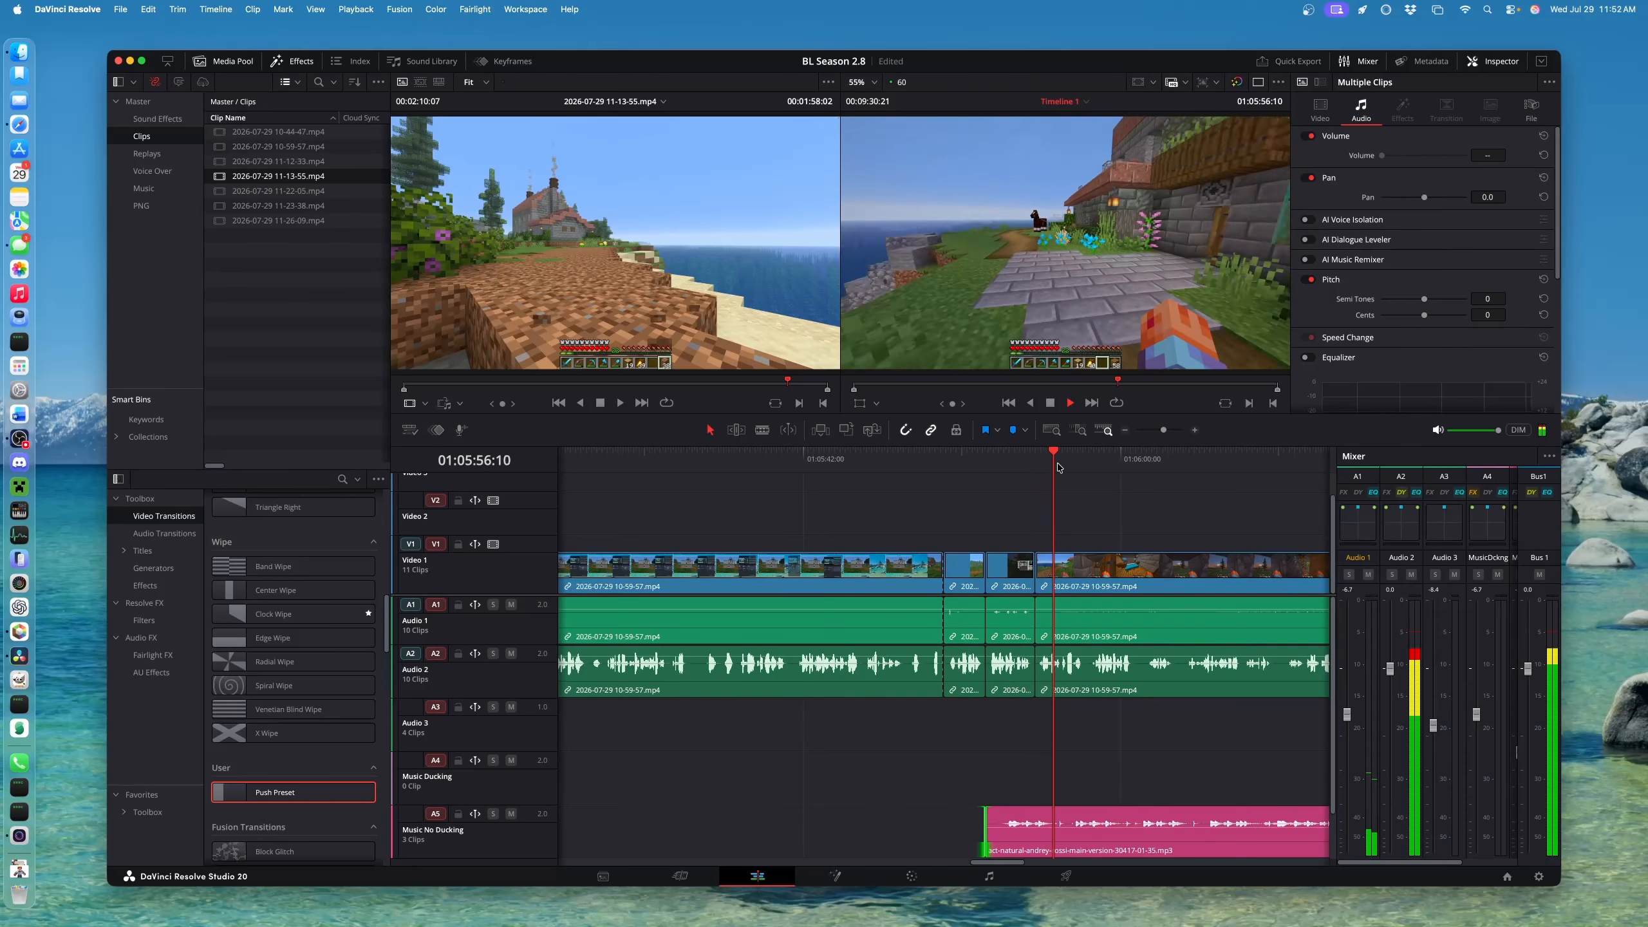
key(space)
scroll(1149, 600, right, 8)
key(super+minus)
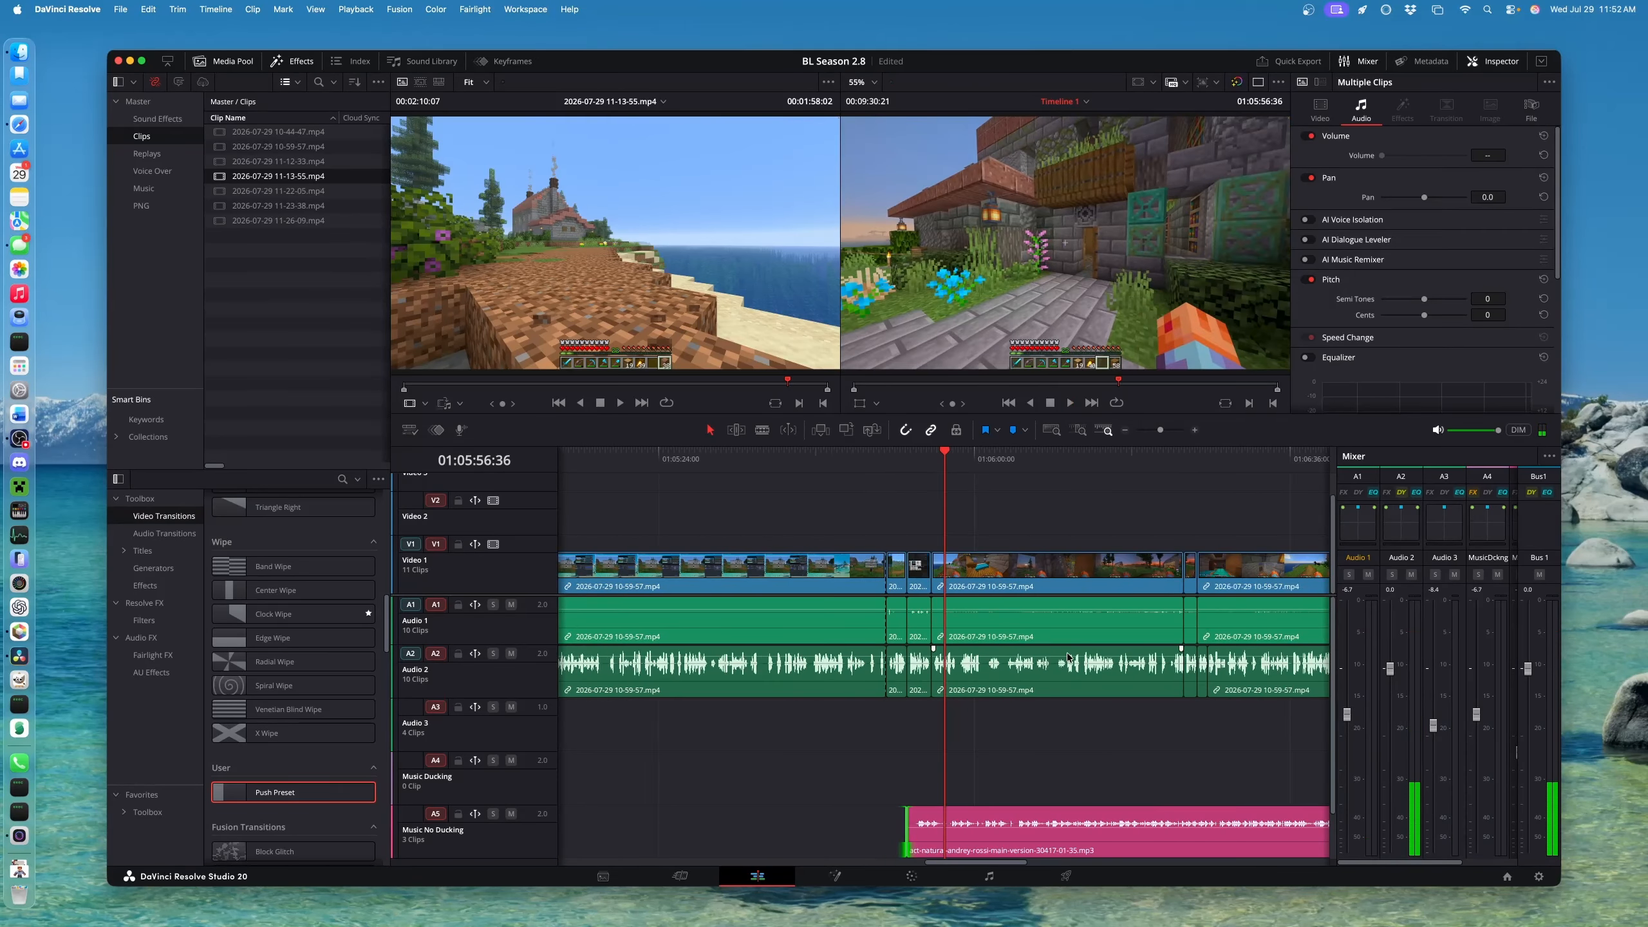
scroll(1218, 618, right, 10)
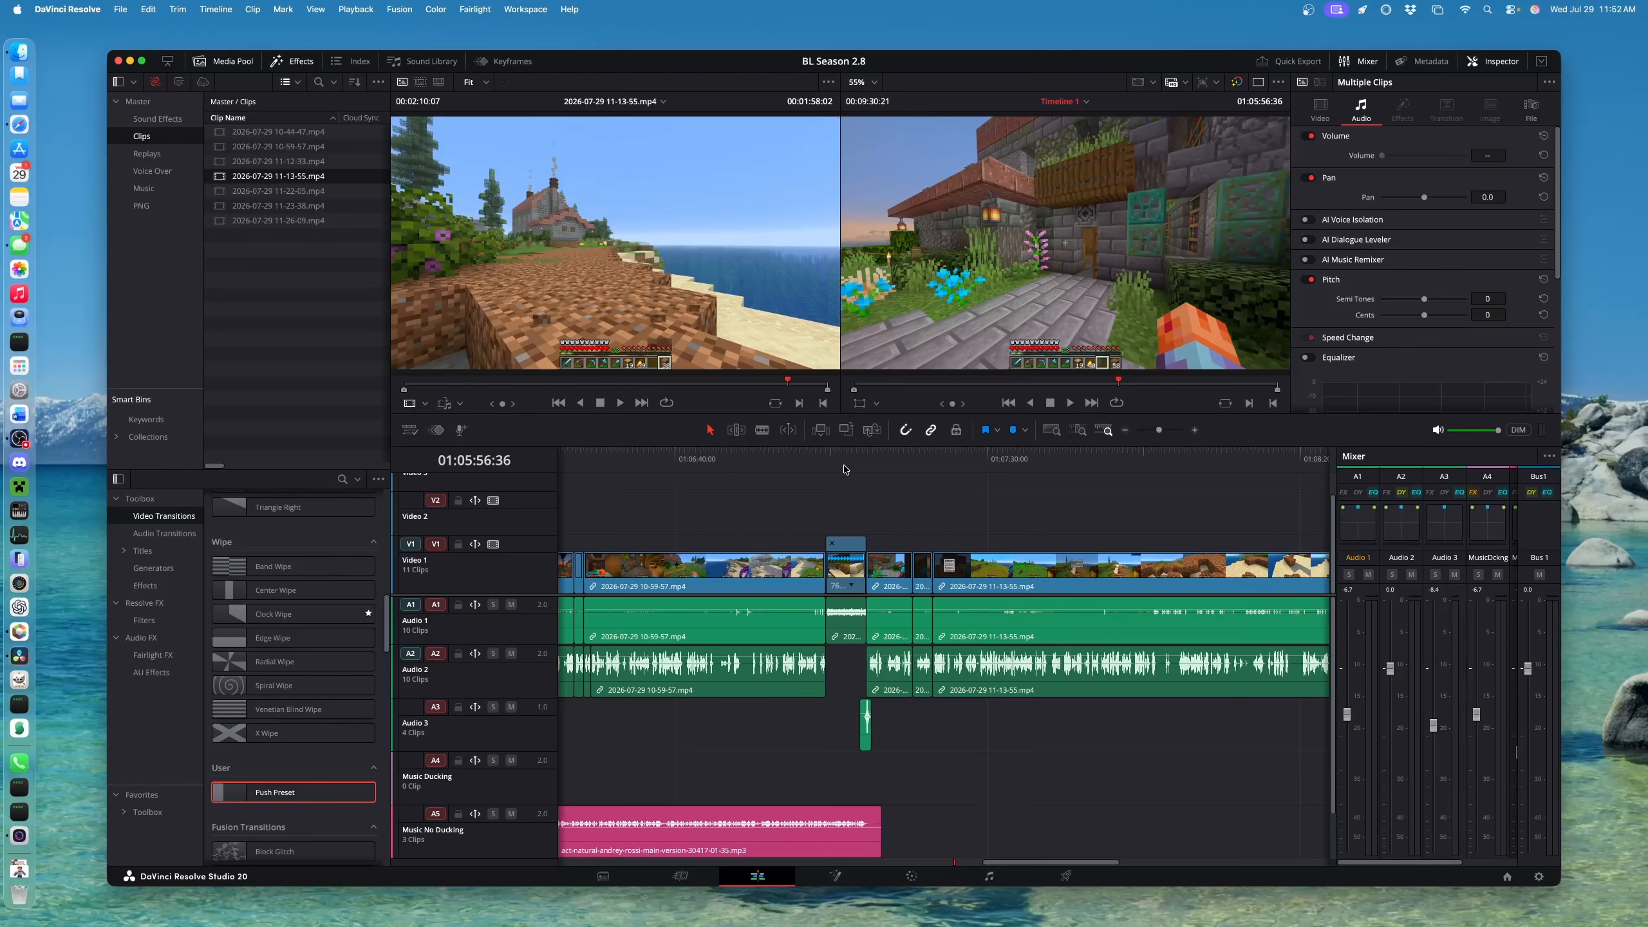
Scrub and play the edit around the beach shot
drag(845, 469, 920, 484)
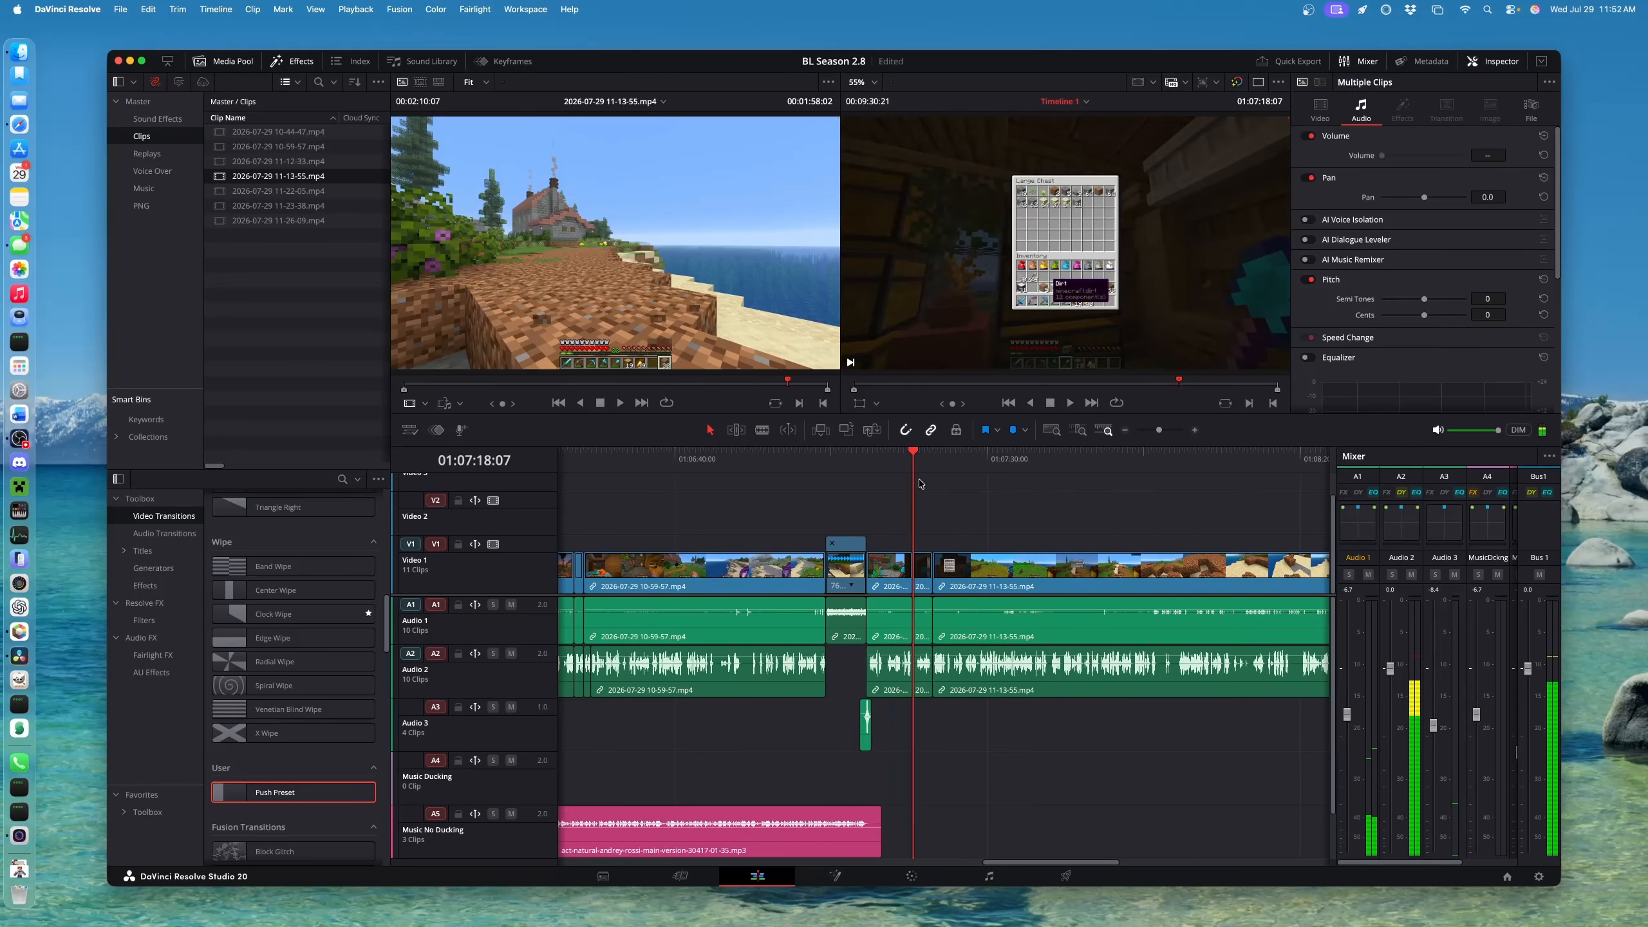
click(808, 462)
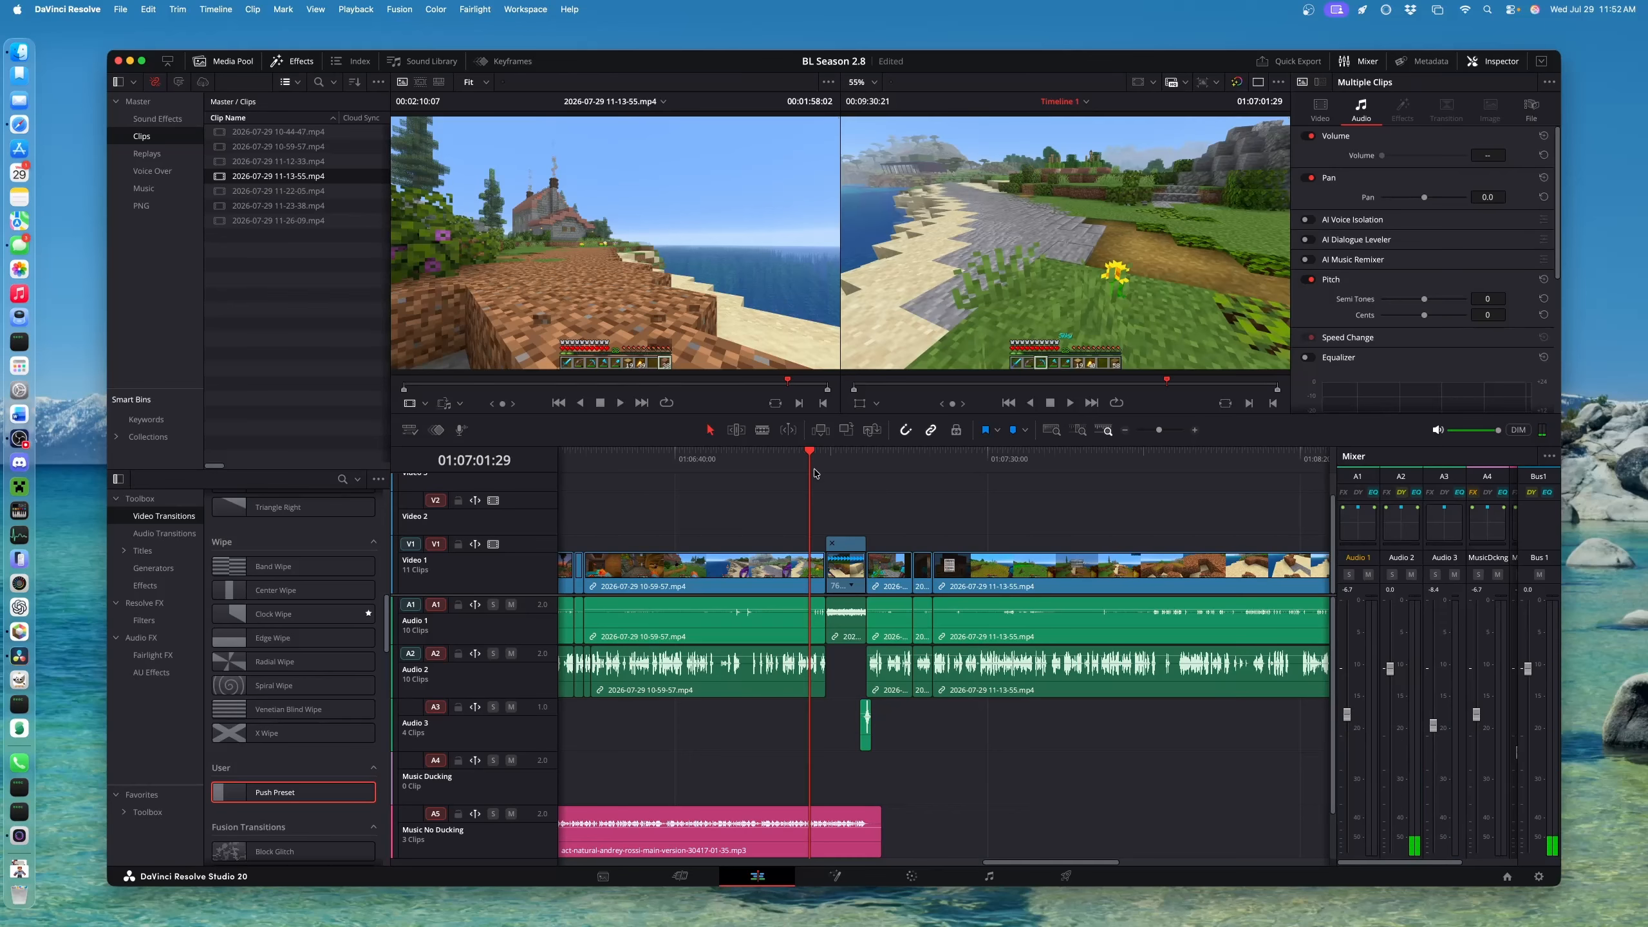
click(863, 457)
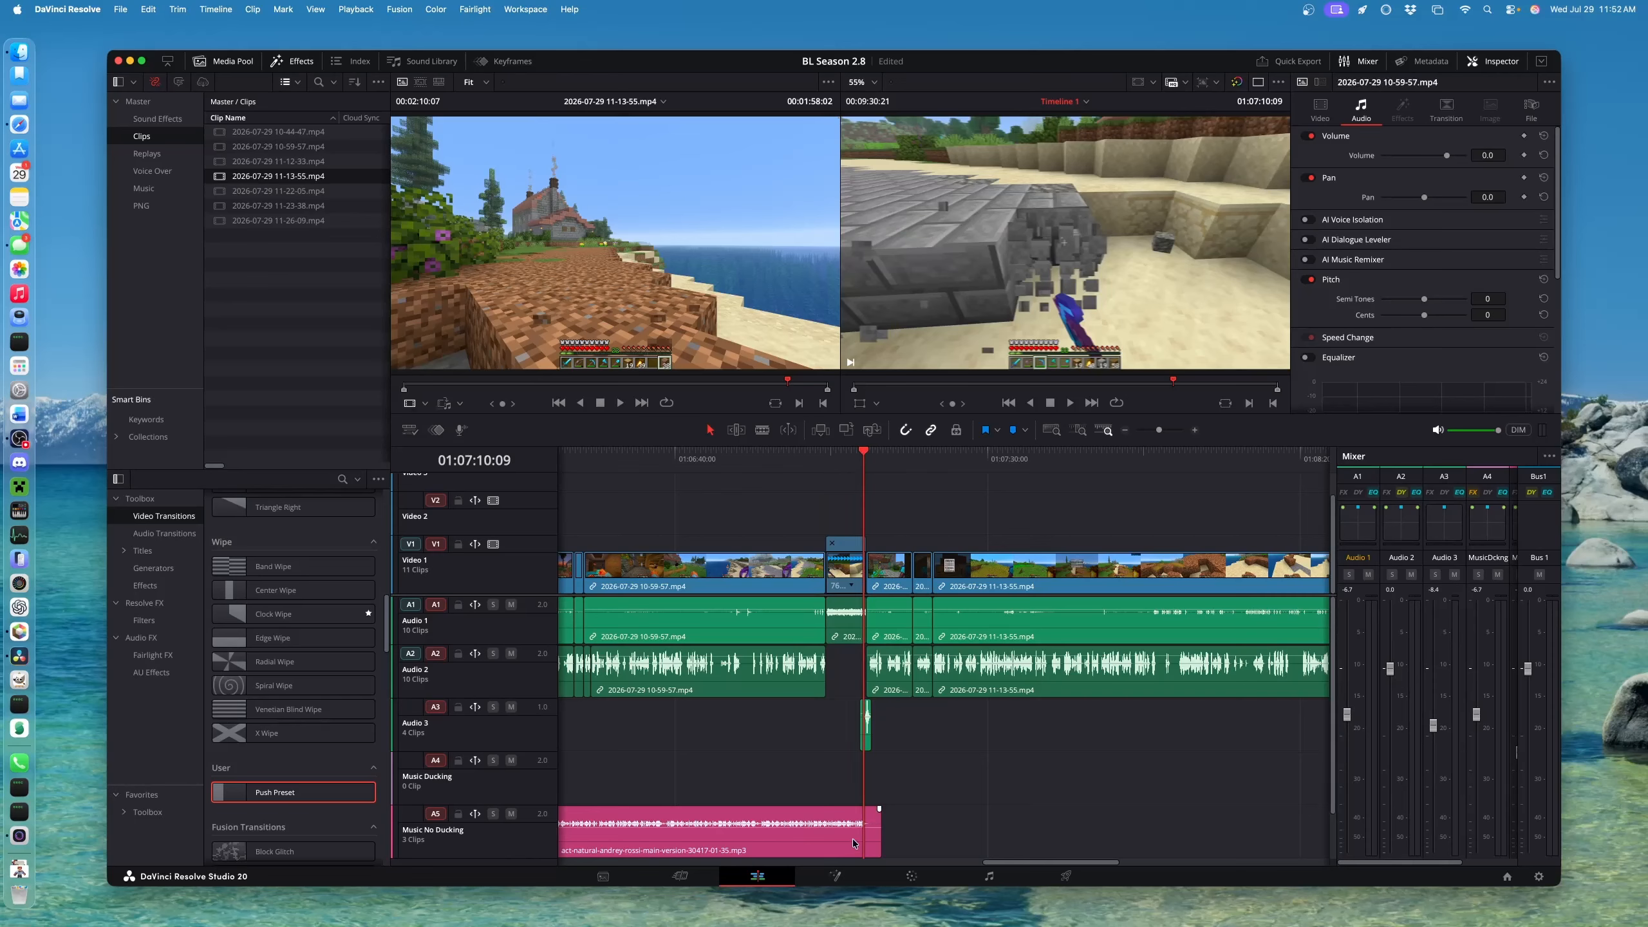
click(853, 456)
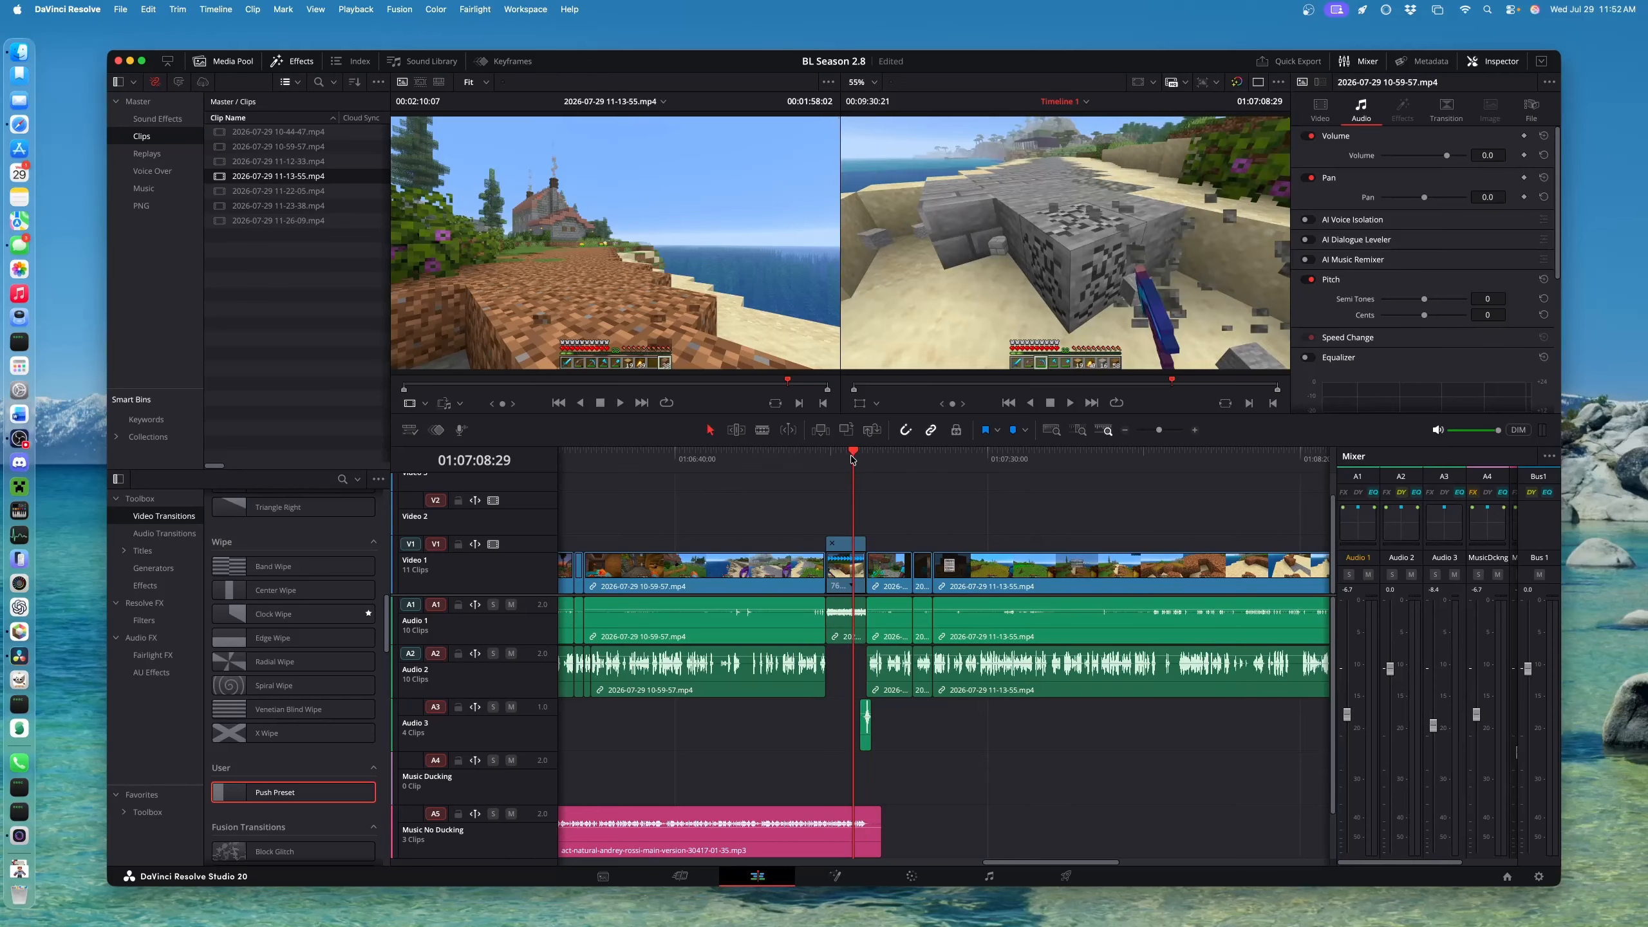
key(space)
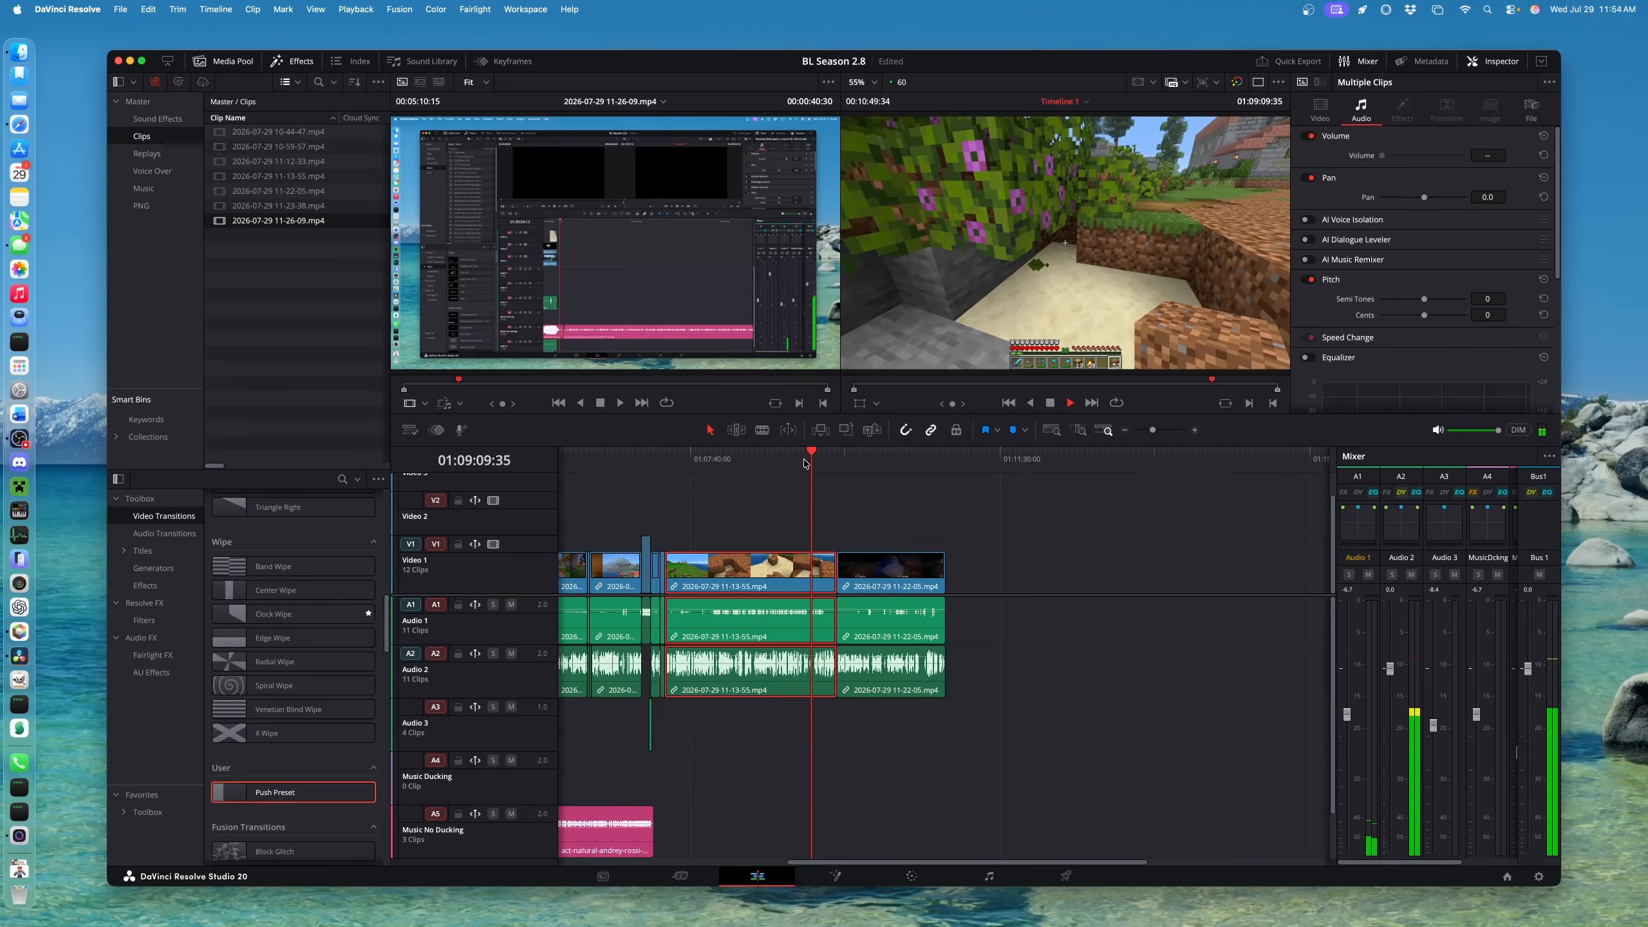
key(space)
drag(871, 571, 1004, 571)
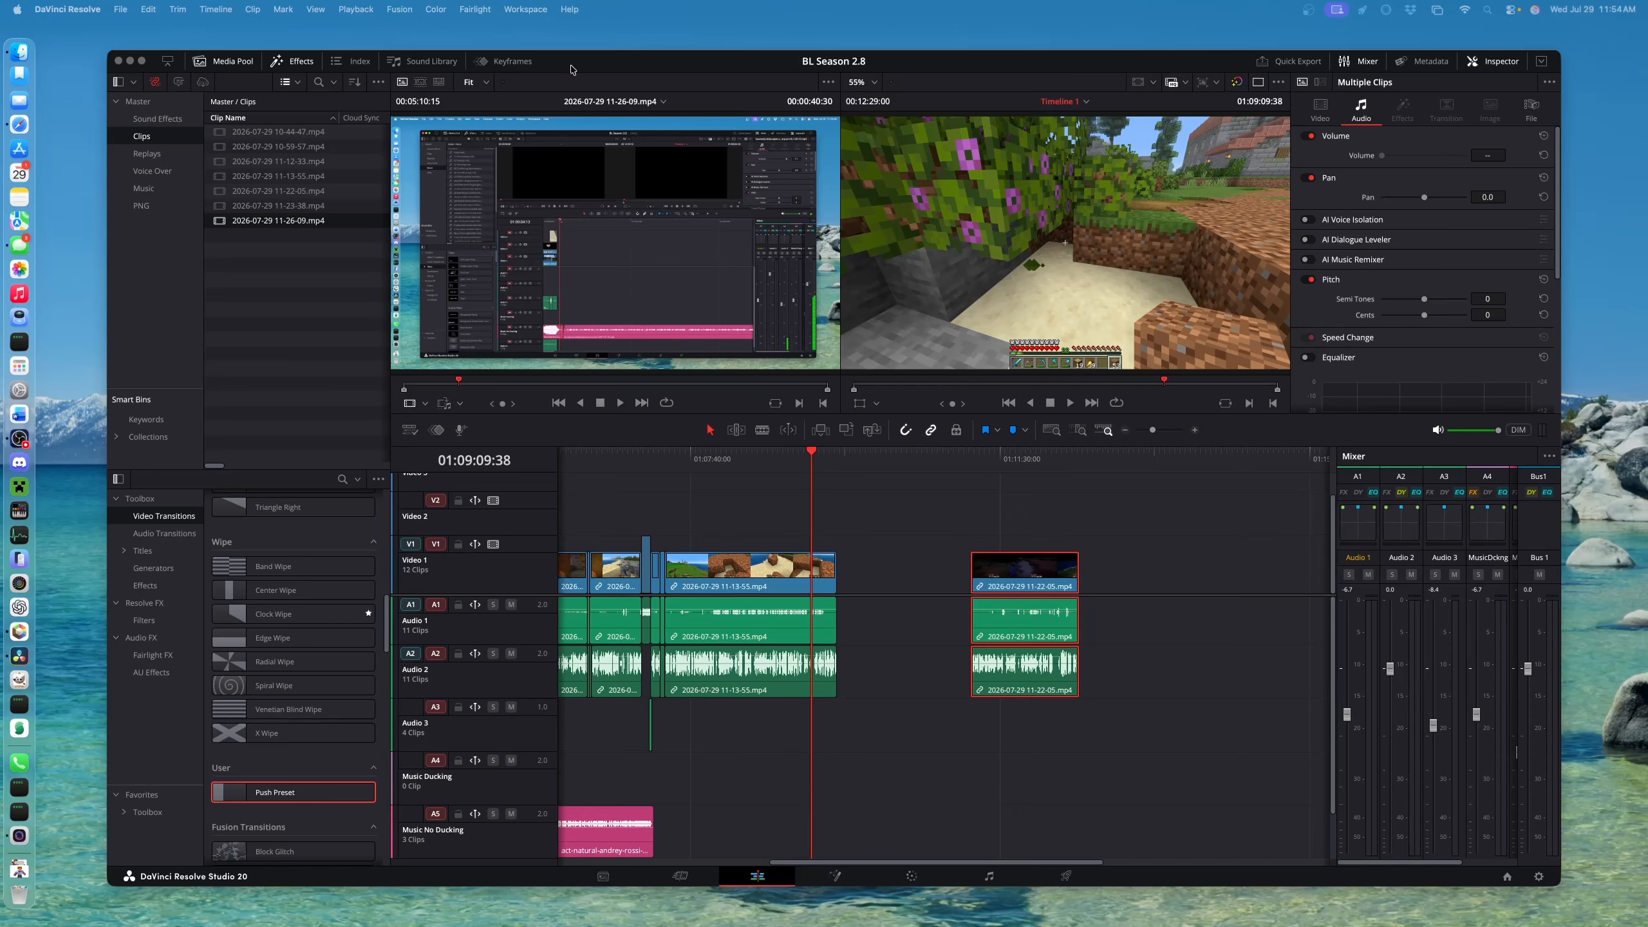
mouse_move(571, 70)
mouse_down()
mouse_move(623, 570)
mouse_move(592, 54)
mouse_up()
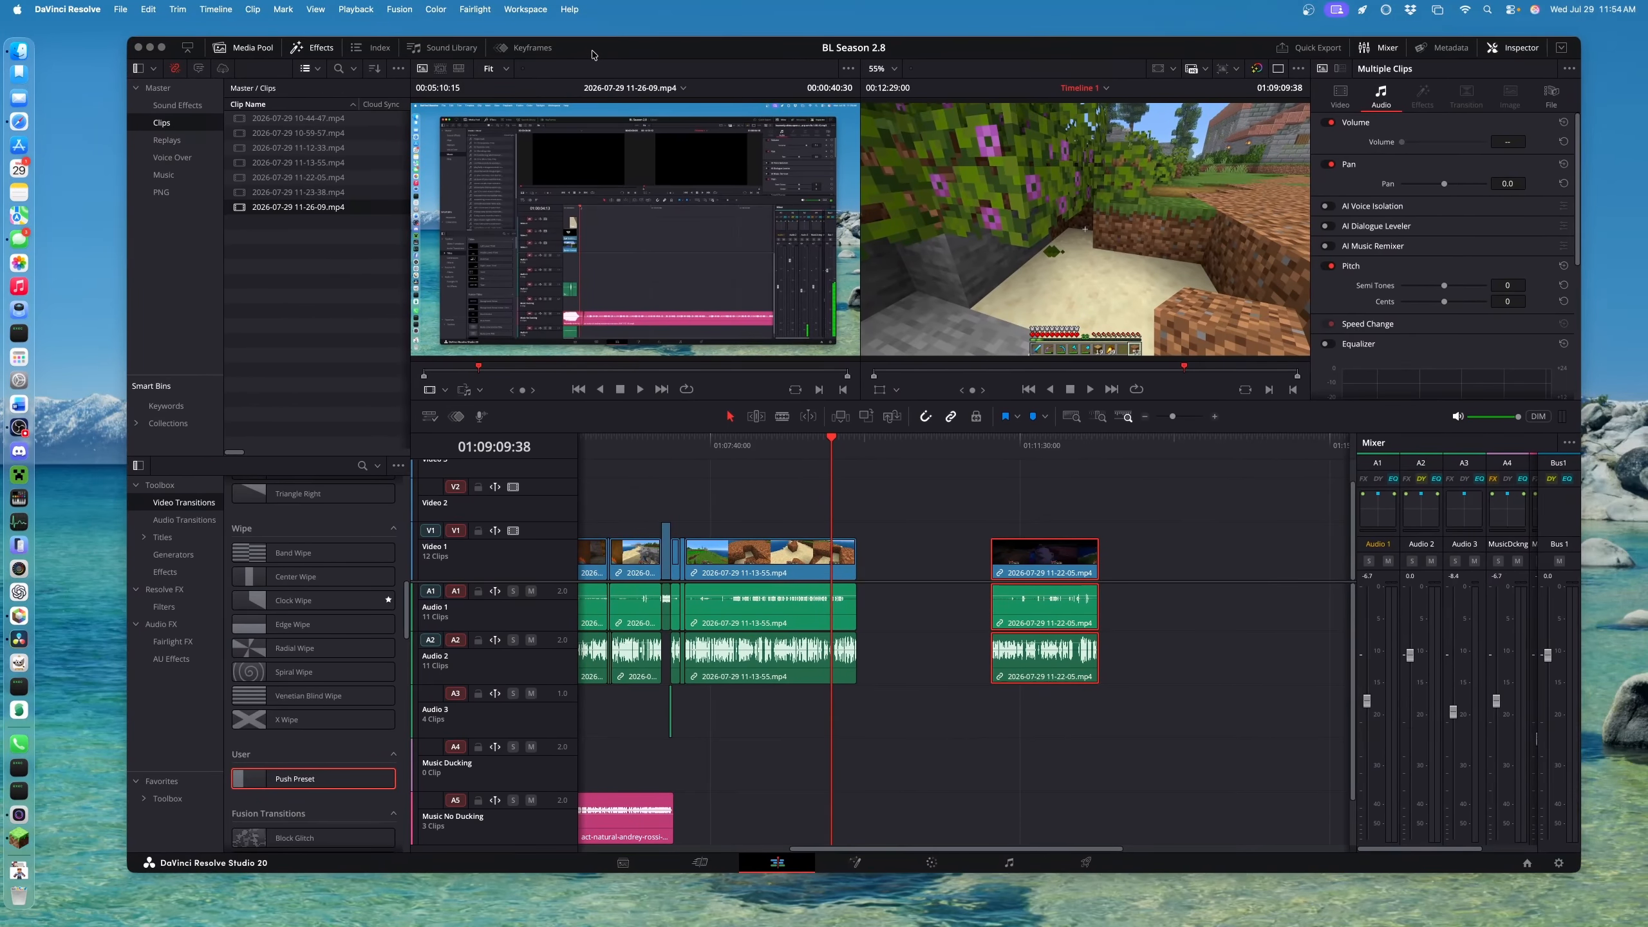
Bring up and enlarge Minecraft, then load the Making a Path replay
click(19, 839)
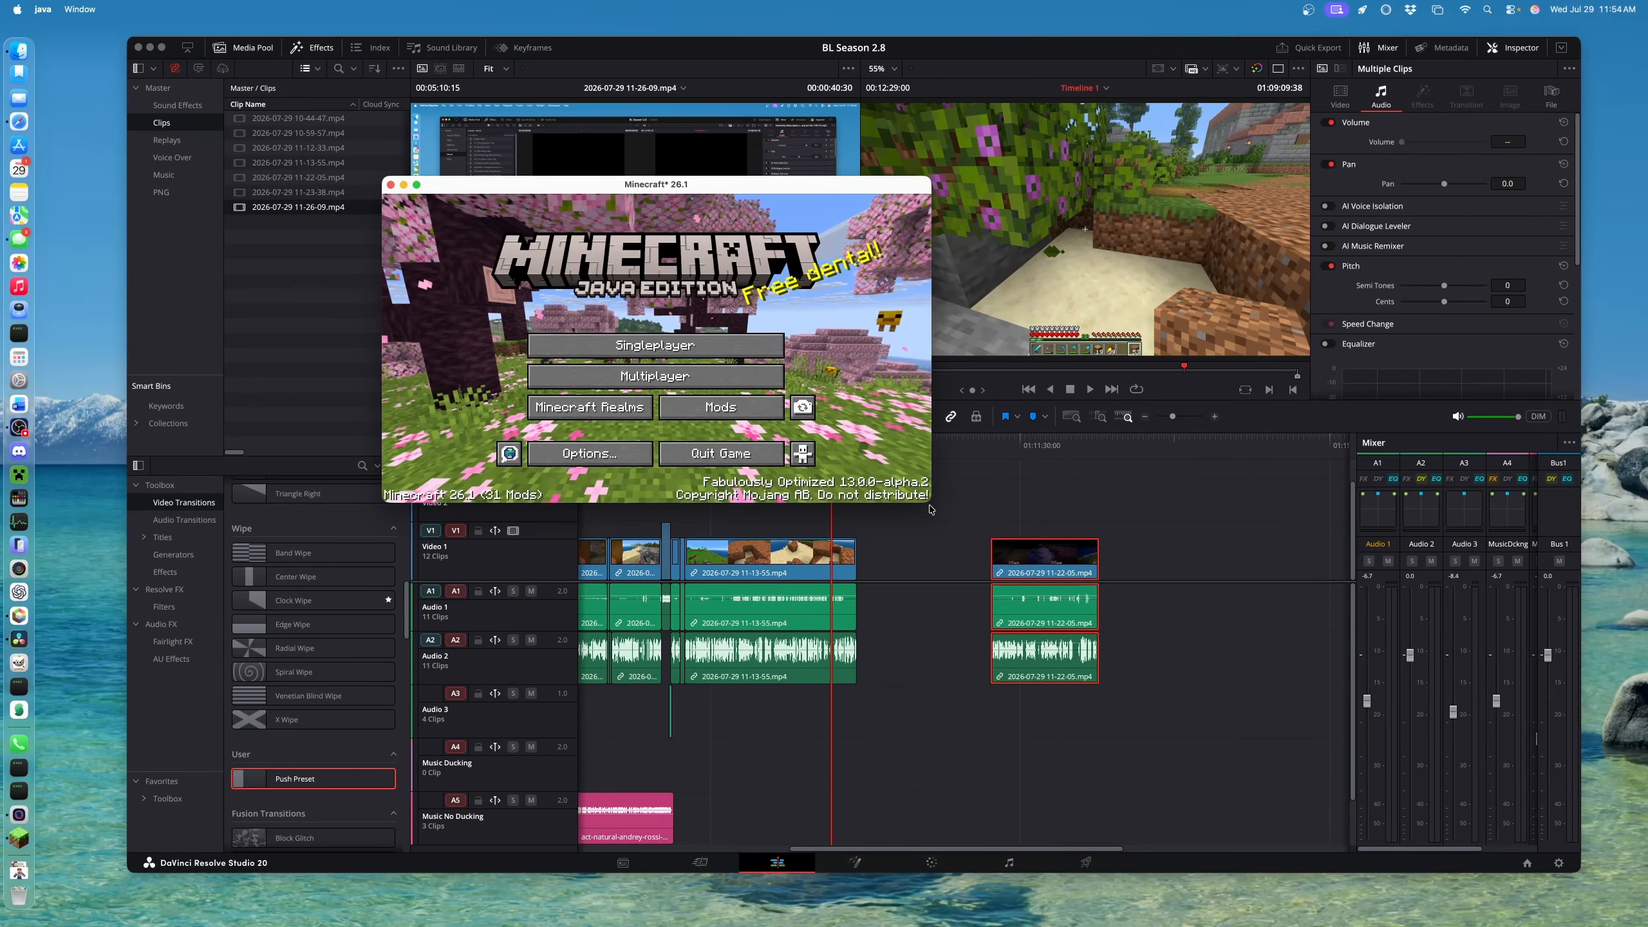
drag(931, 503, 1241, 701)
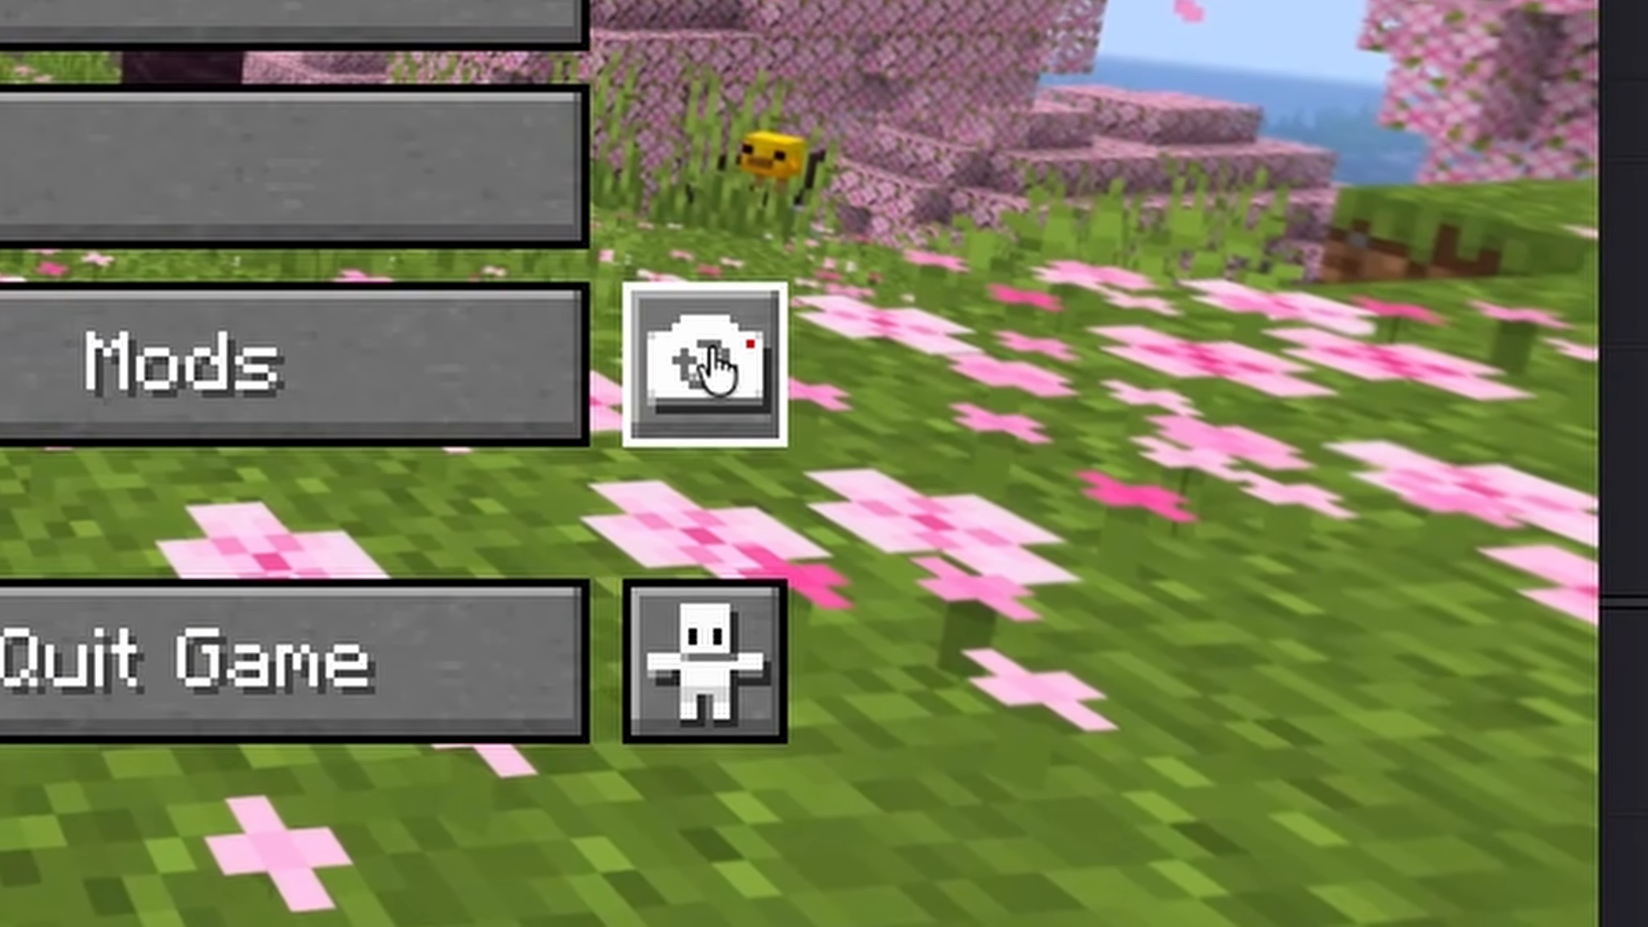
click(1035, 522)
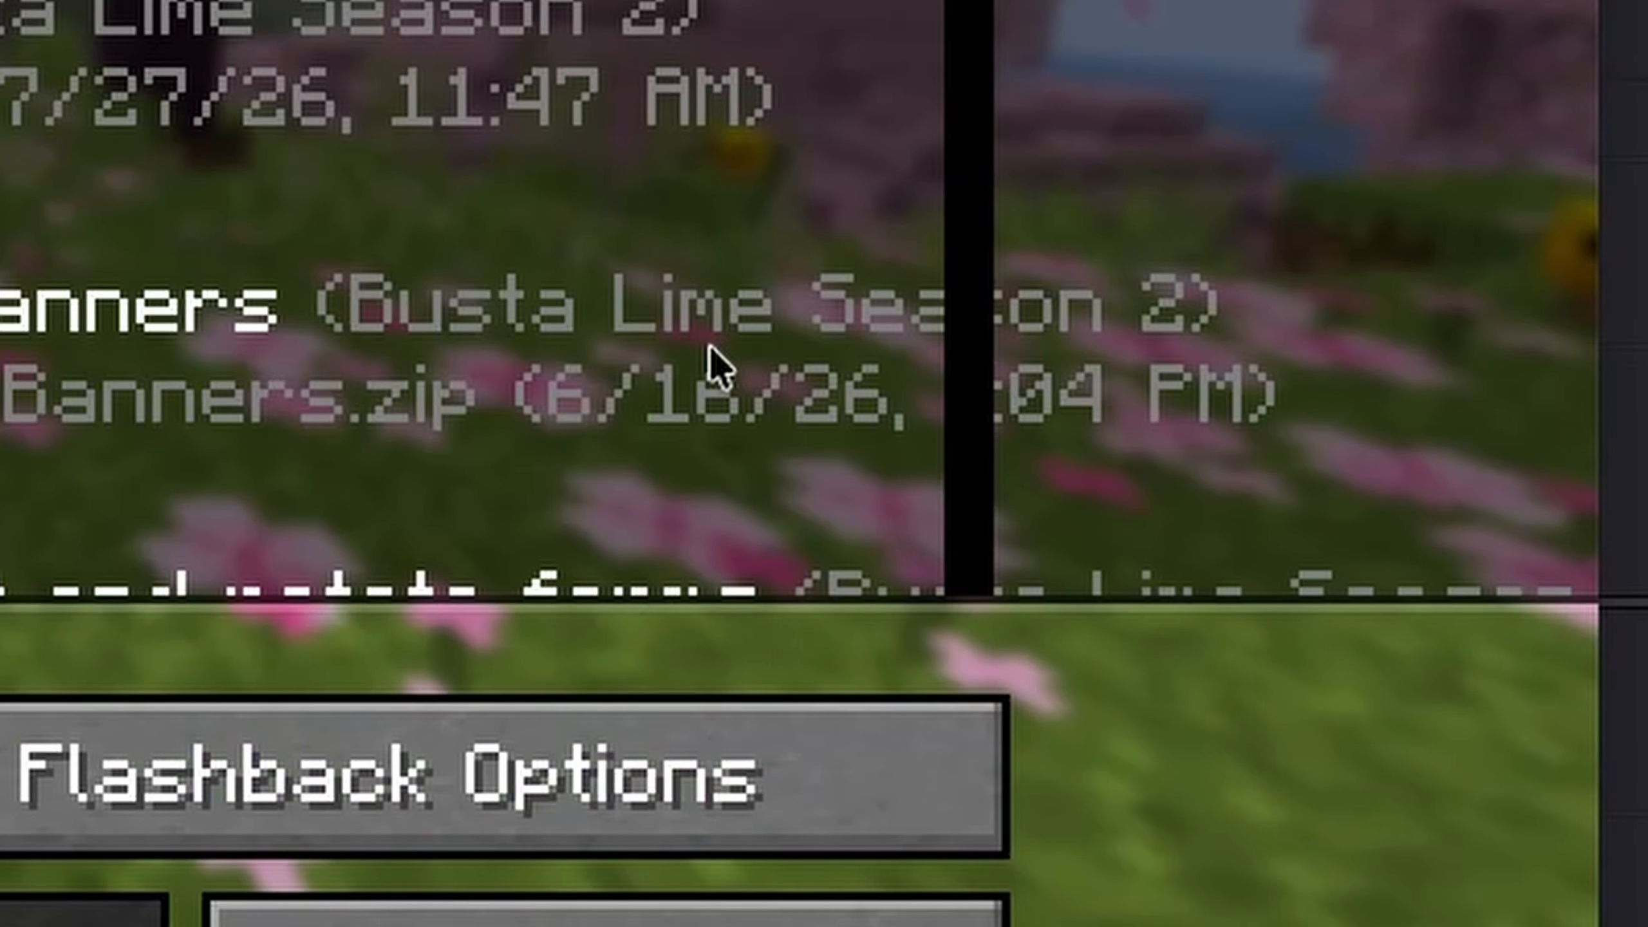
click(588, 393)
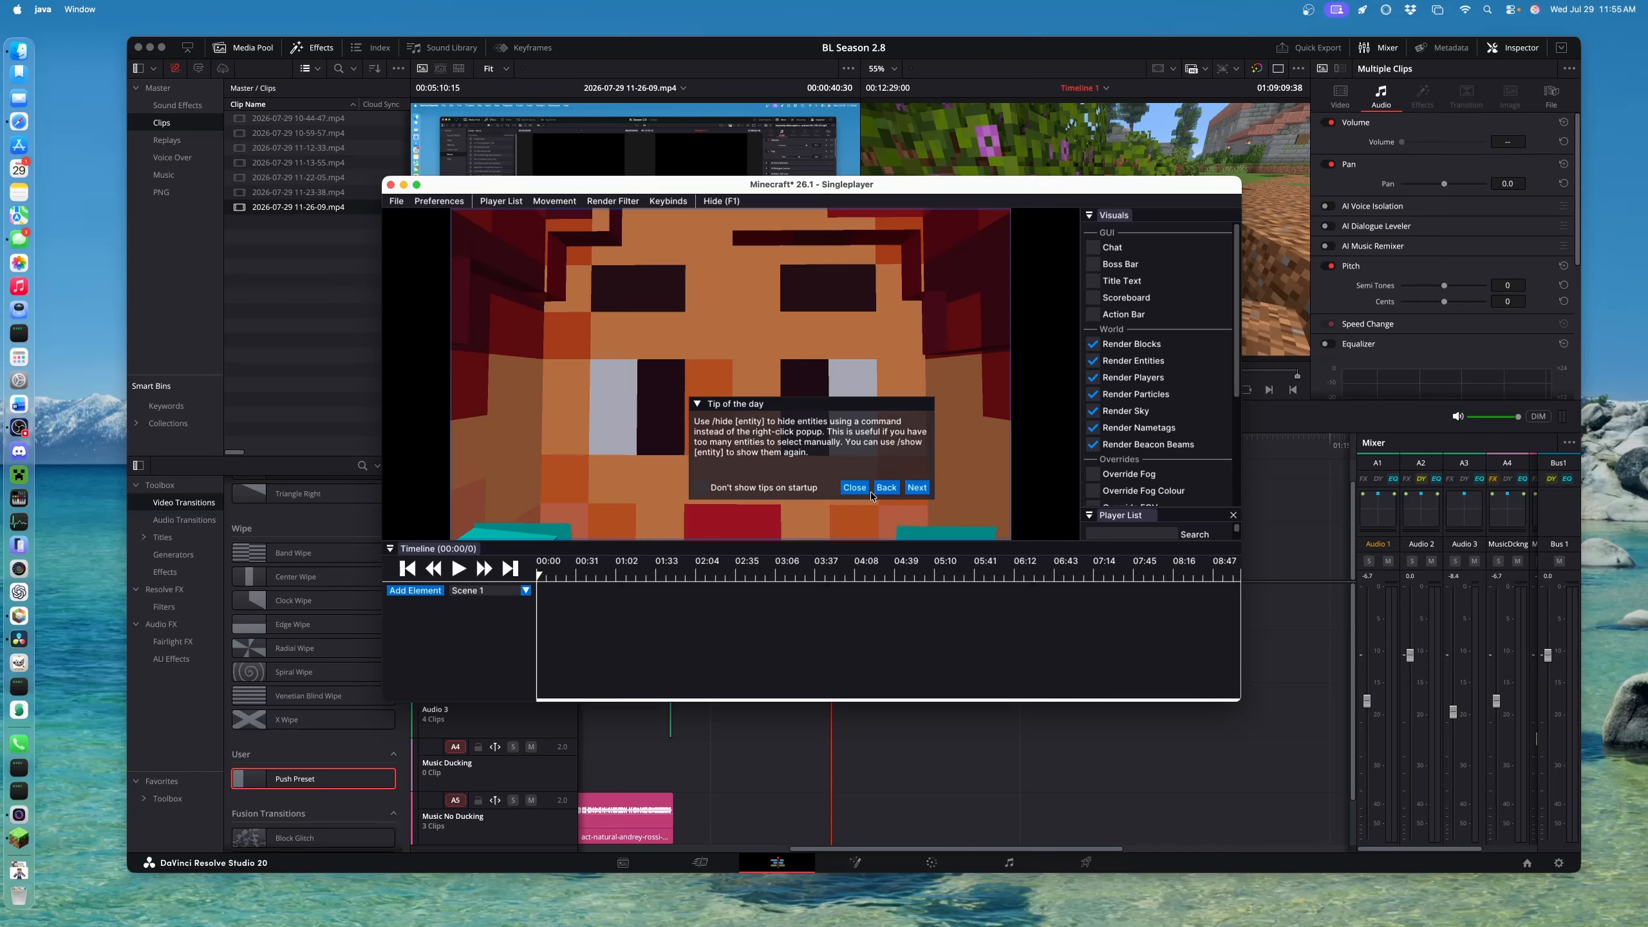
Dismiss the tip, fly the camera back from the player, and make the editor full screen
click(856, 487)
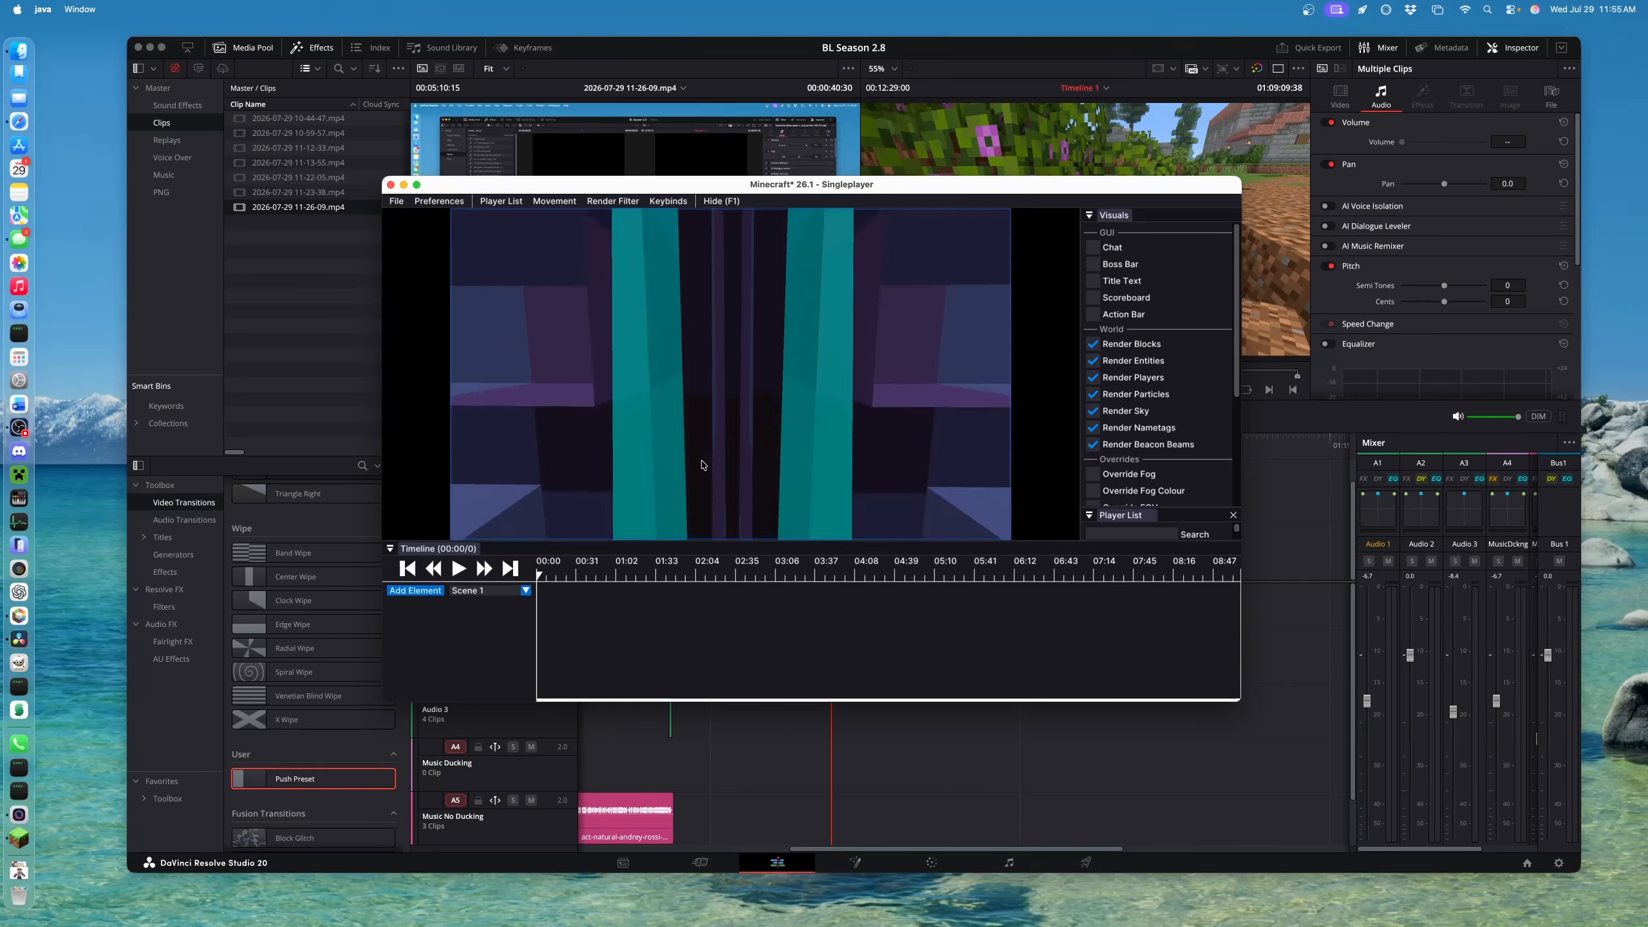
click(702, 461)
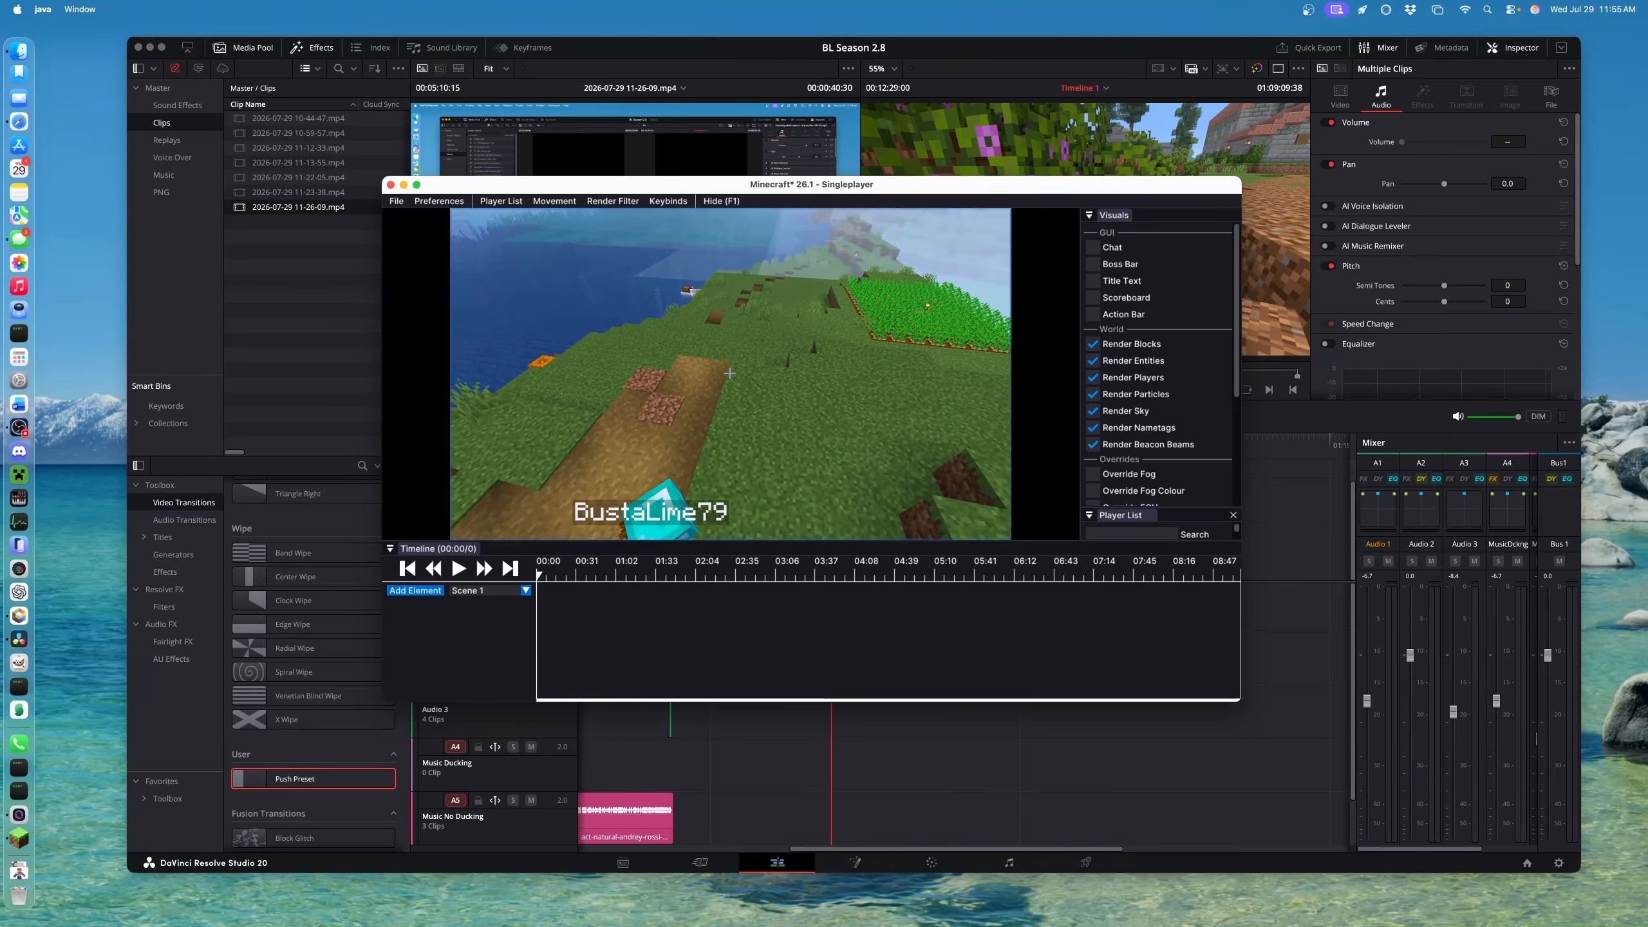
key(s)
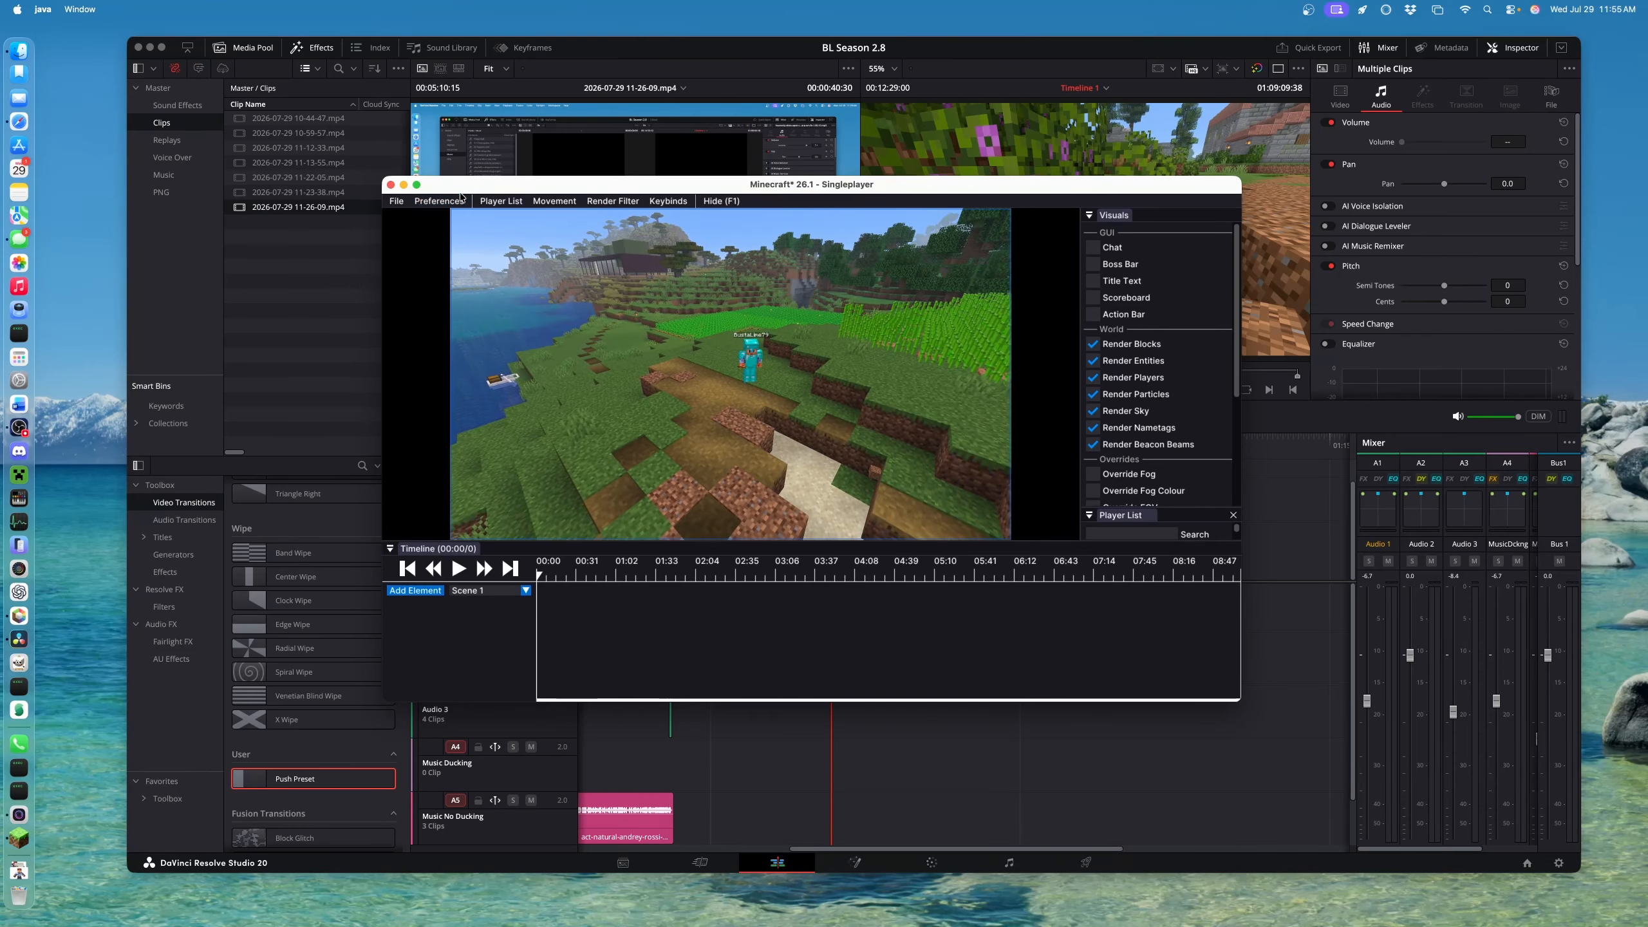
click(417, 185)
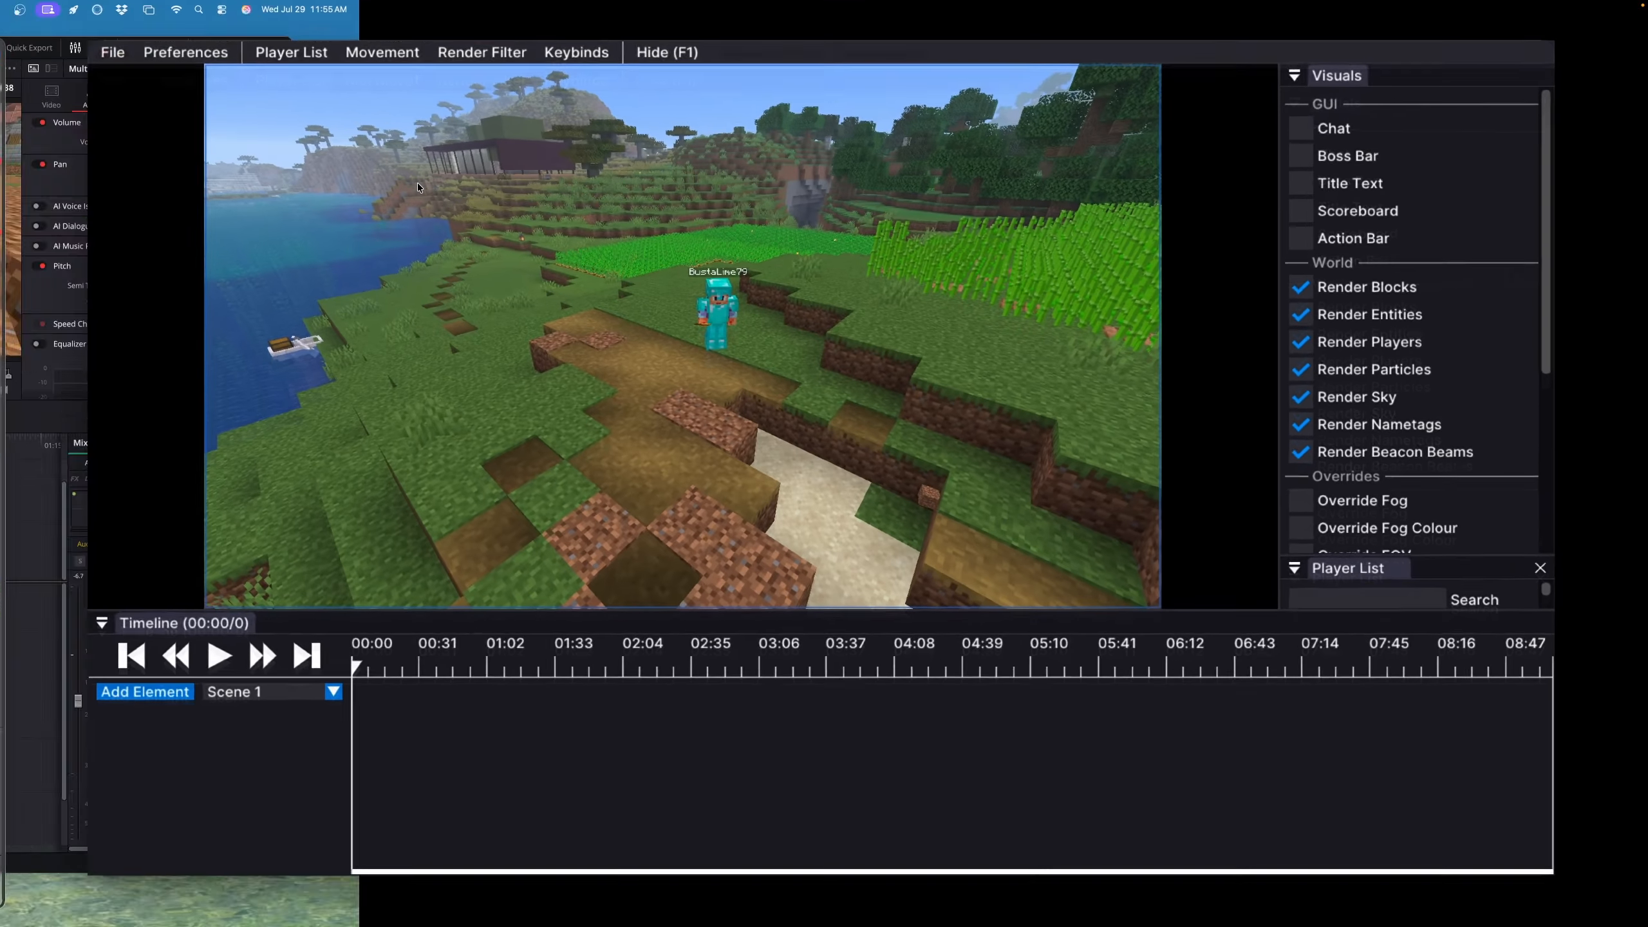
Fly the free camera across the field and back over the sand toward the armoured player
drag(741, 389, 816, 369)
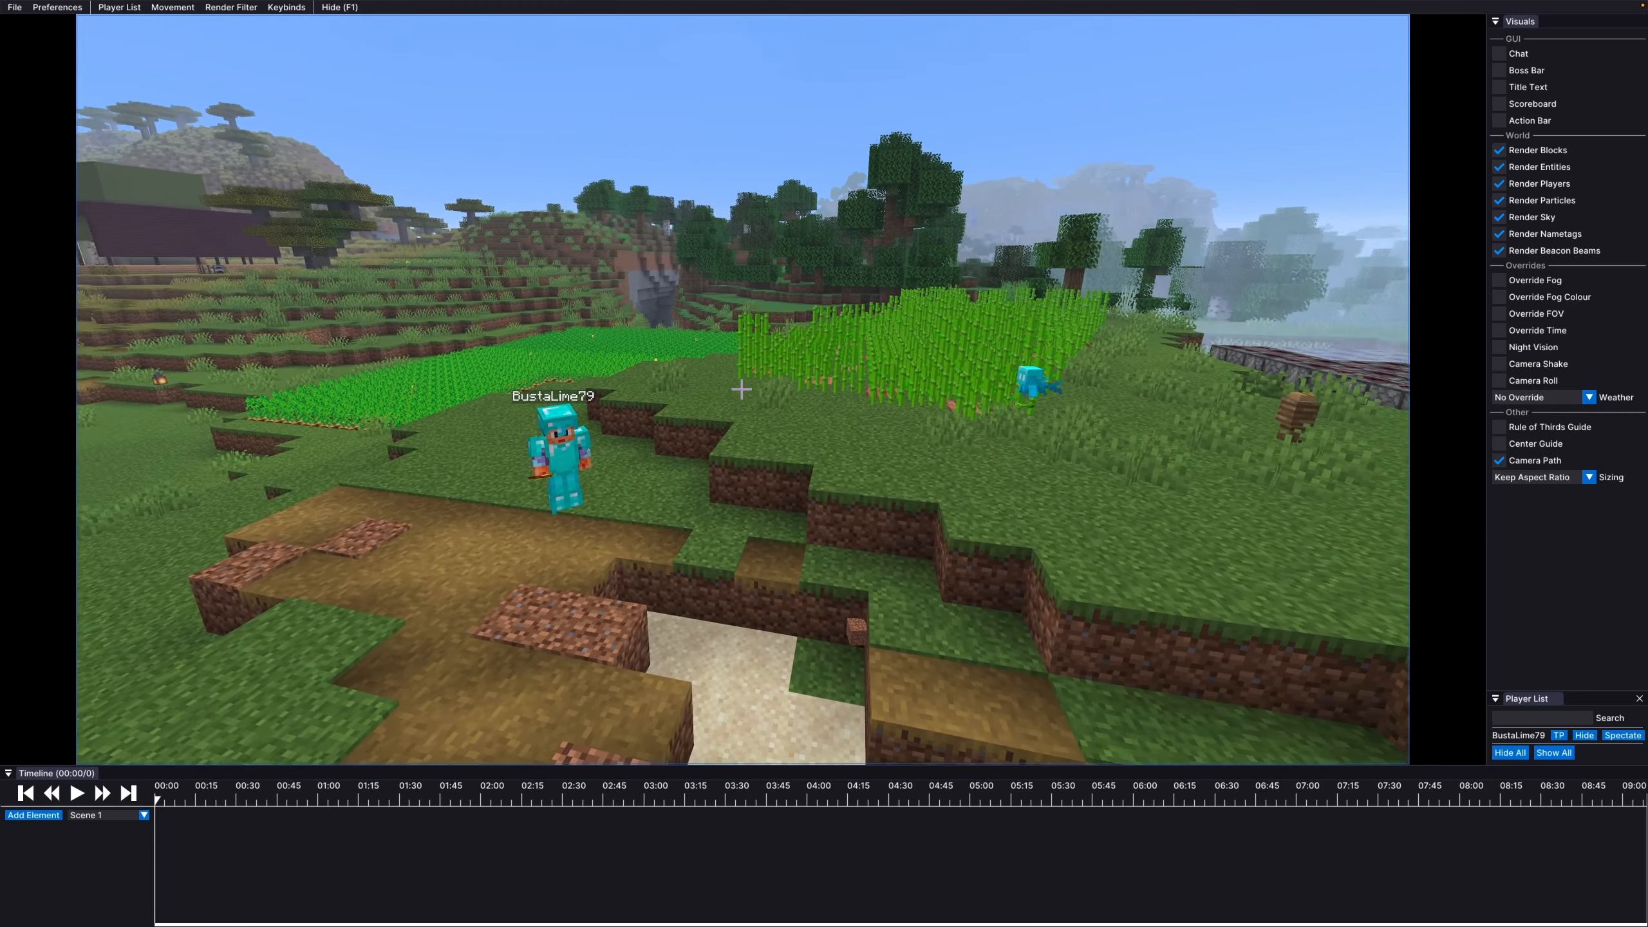
key(a)
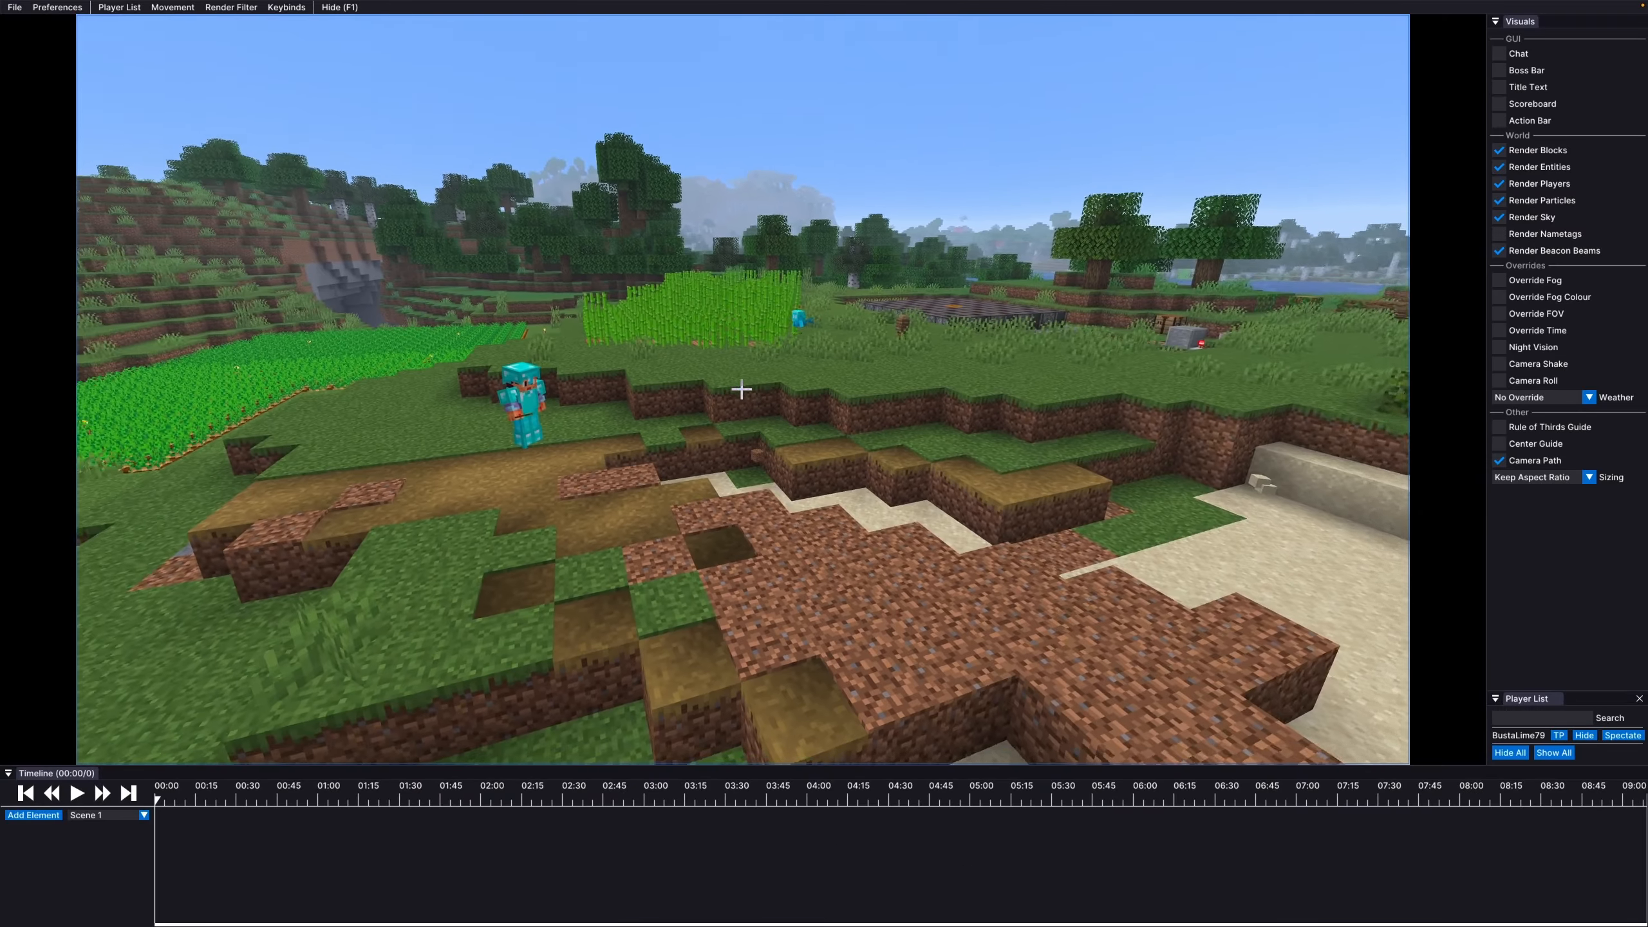
drag(742, 390, 850, 404)
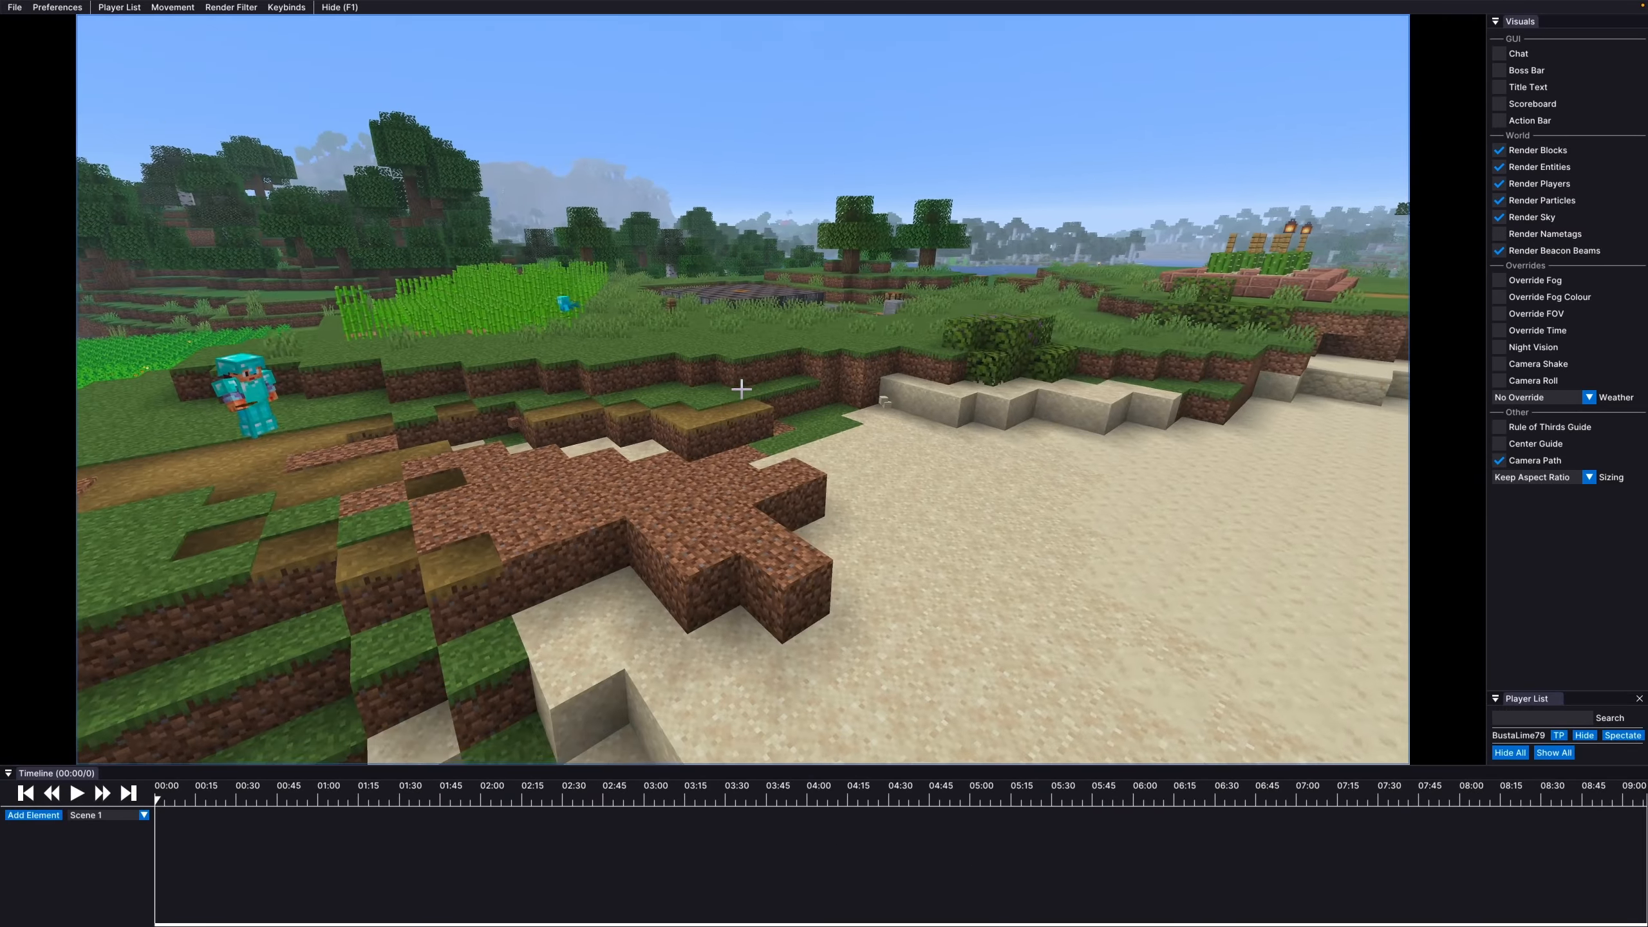
key(d)
drag(741, 389, 941, 419)
key(s)
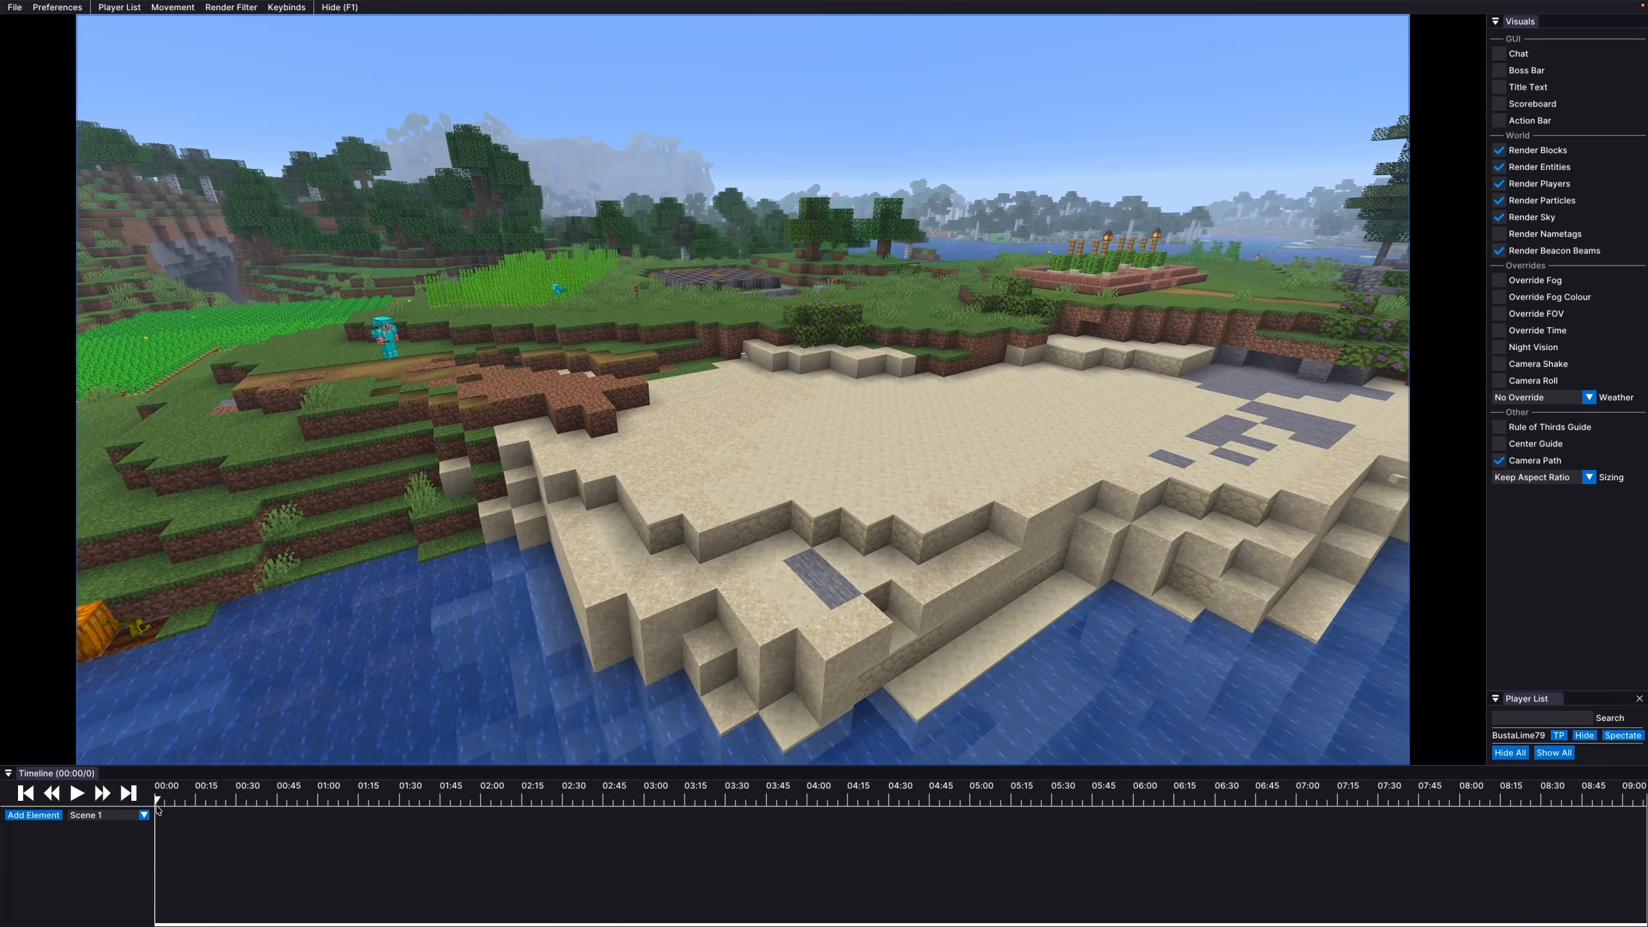
Scrub the replay to about 00:56 and later, then aim the camera at the house across the lake
drag(155, 805, 1311, 760)
drag(1506, 763, 1567, 773)
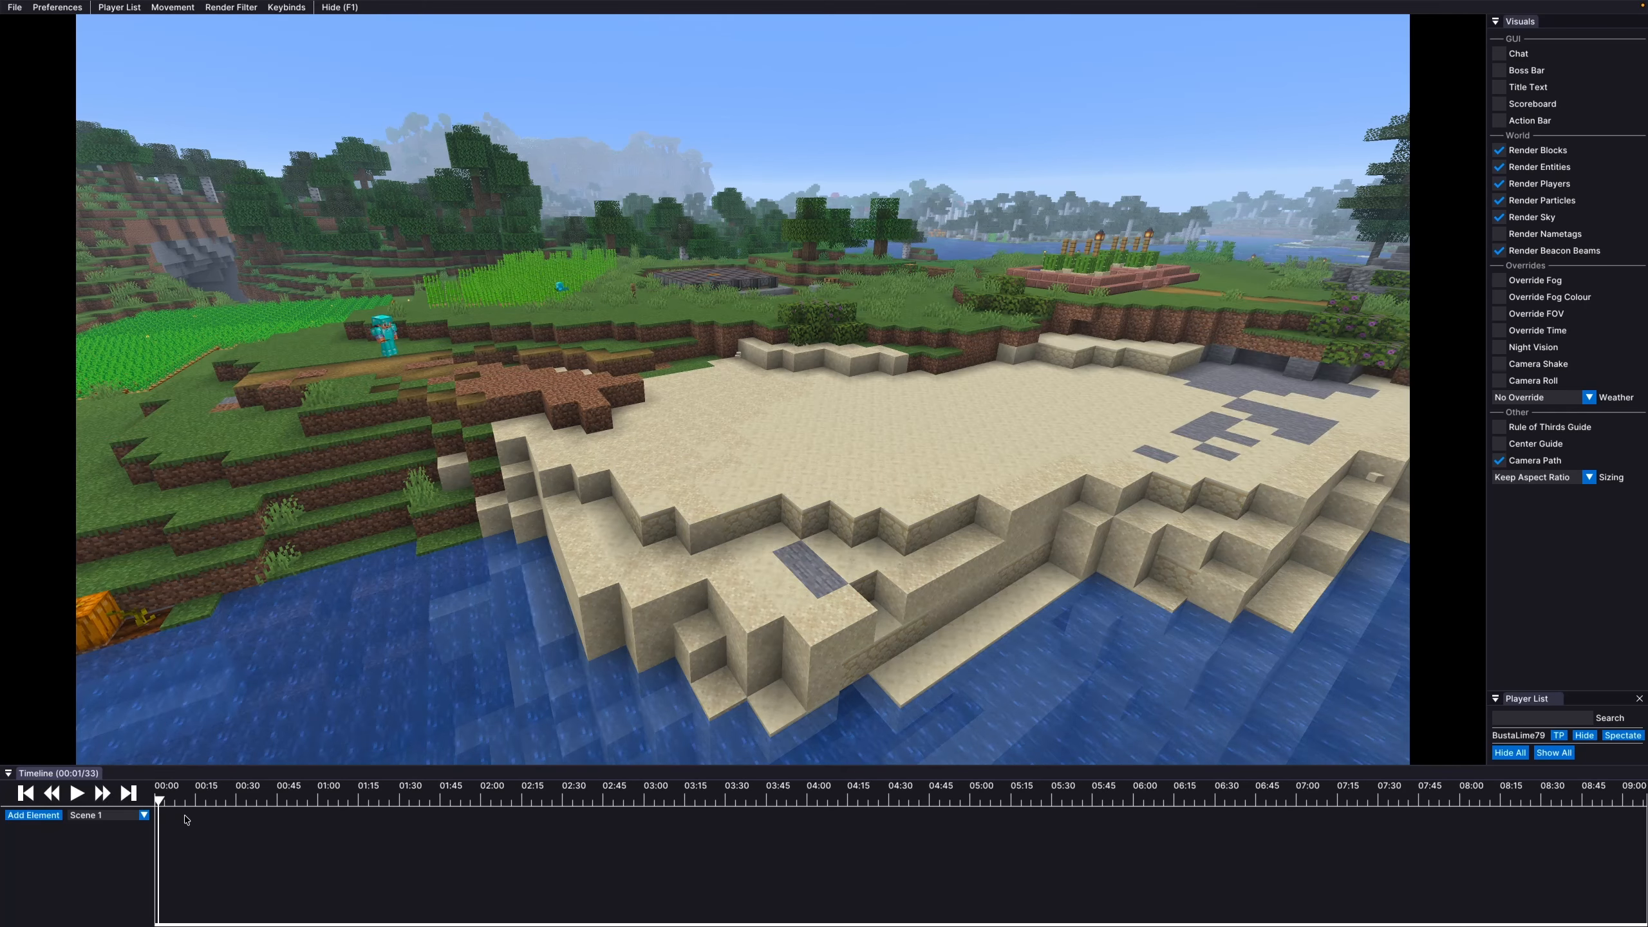
click(1149, 286)
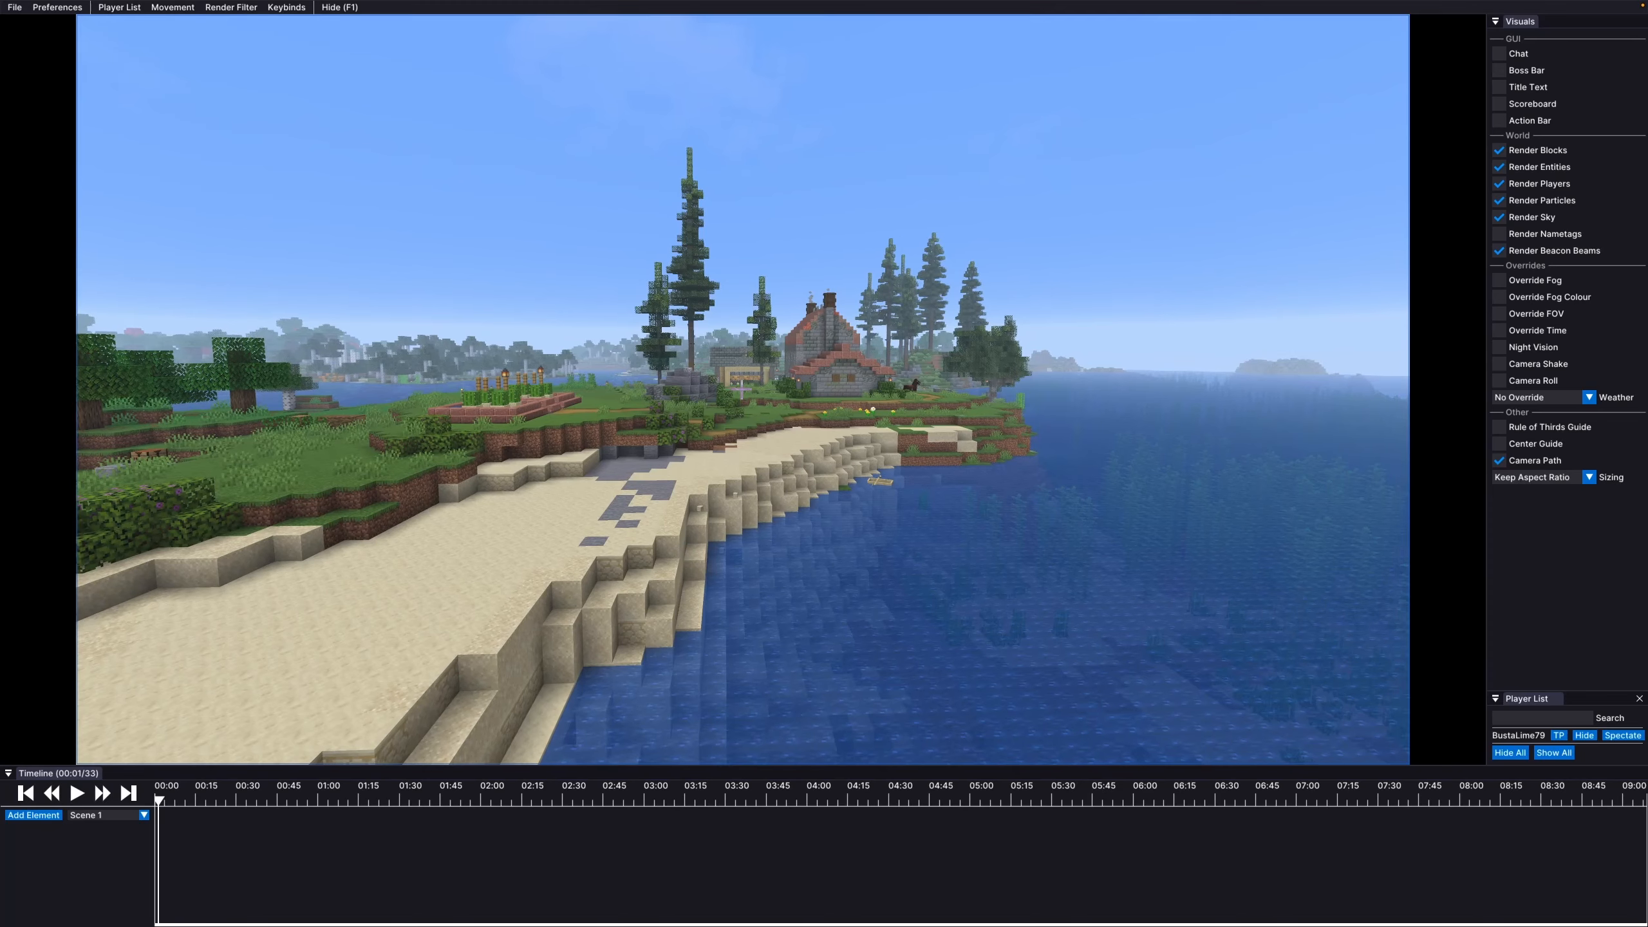
key(Escape)
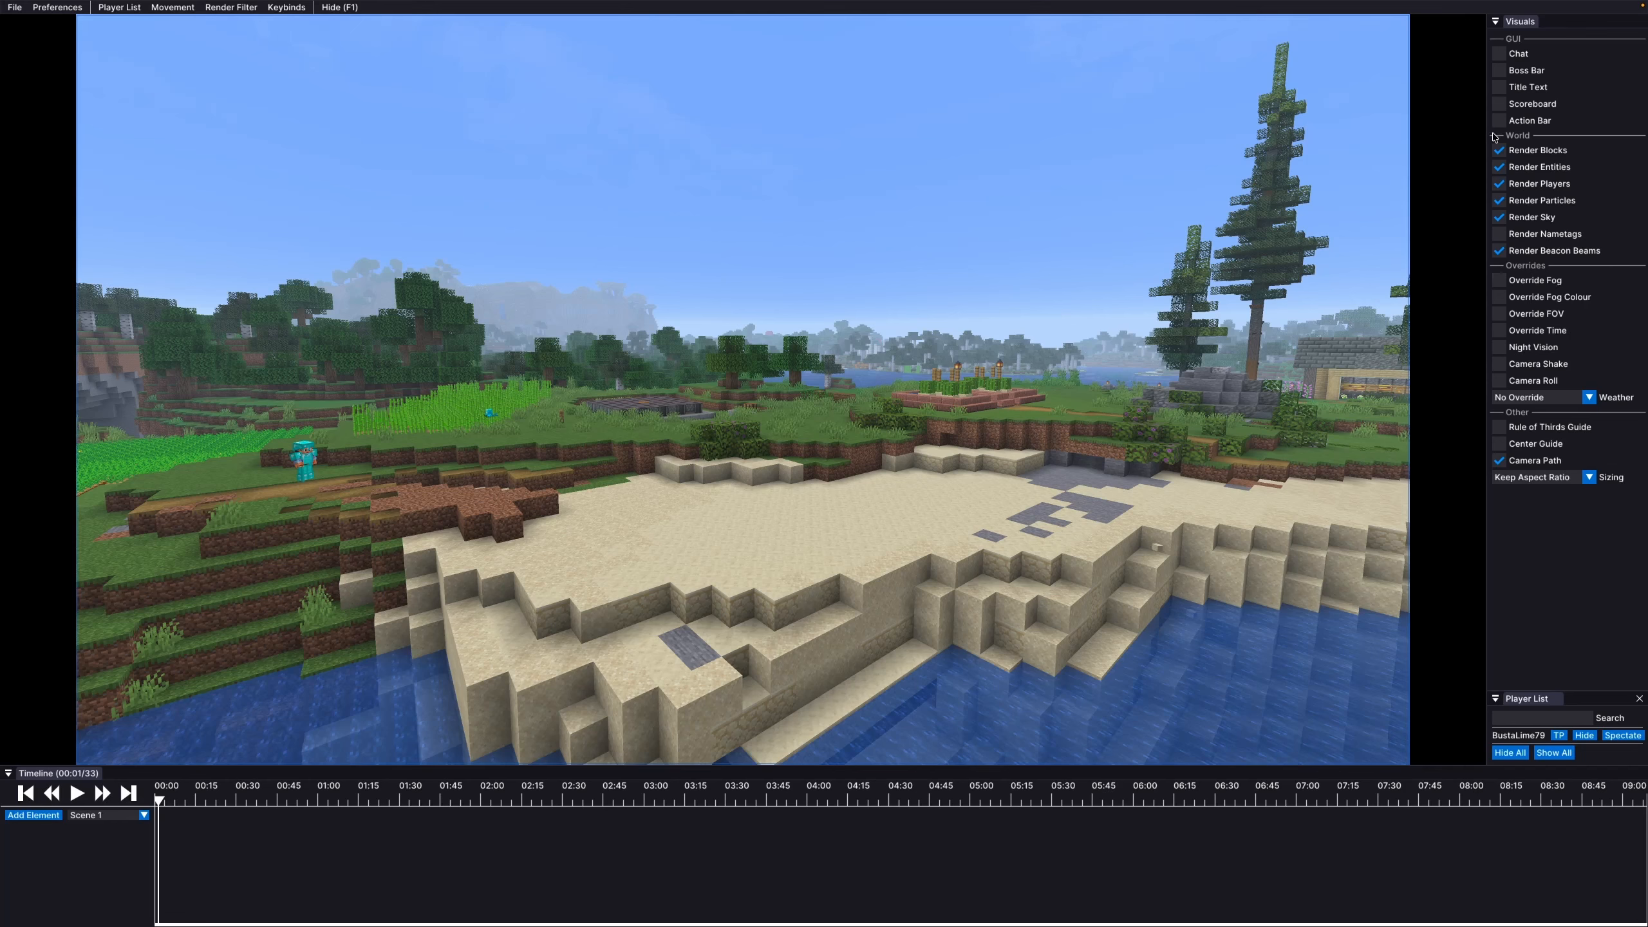
drag(642, 504, 1242, 406)
Show the rule-of-thirds grid without center guides, and fly the camera toward the player and beach
click(1499, 429)
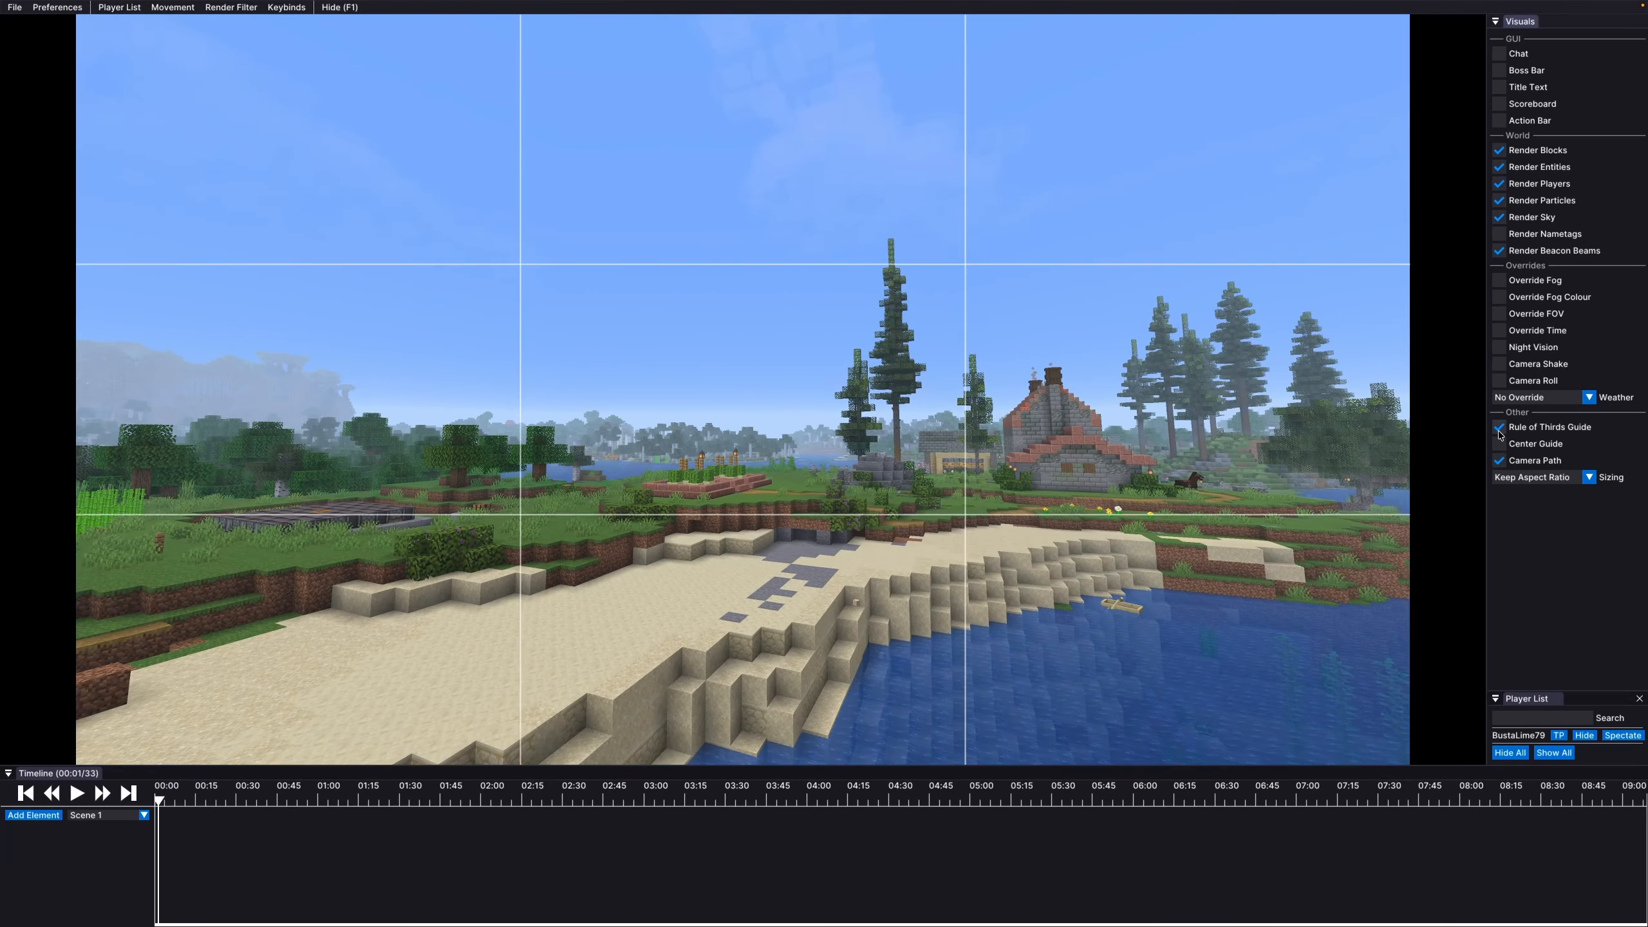
drag(1173, 409, 1039, 442)
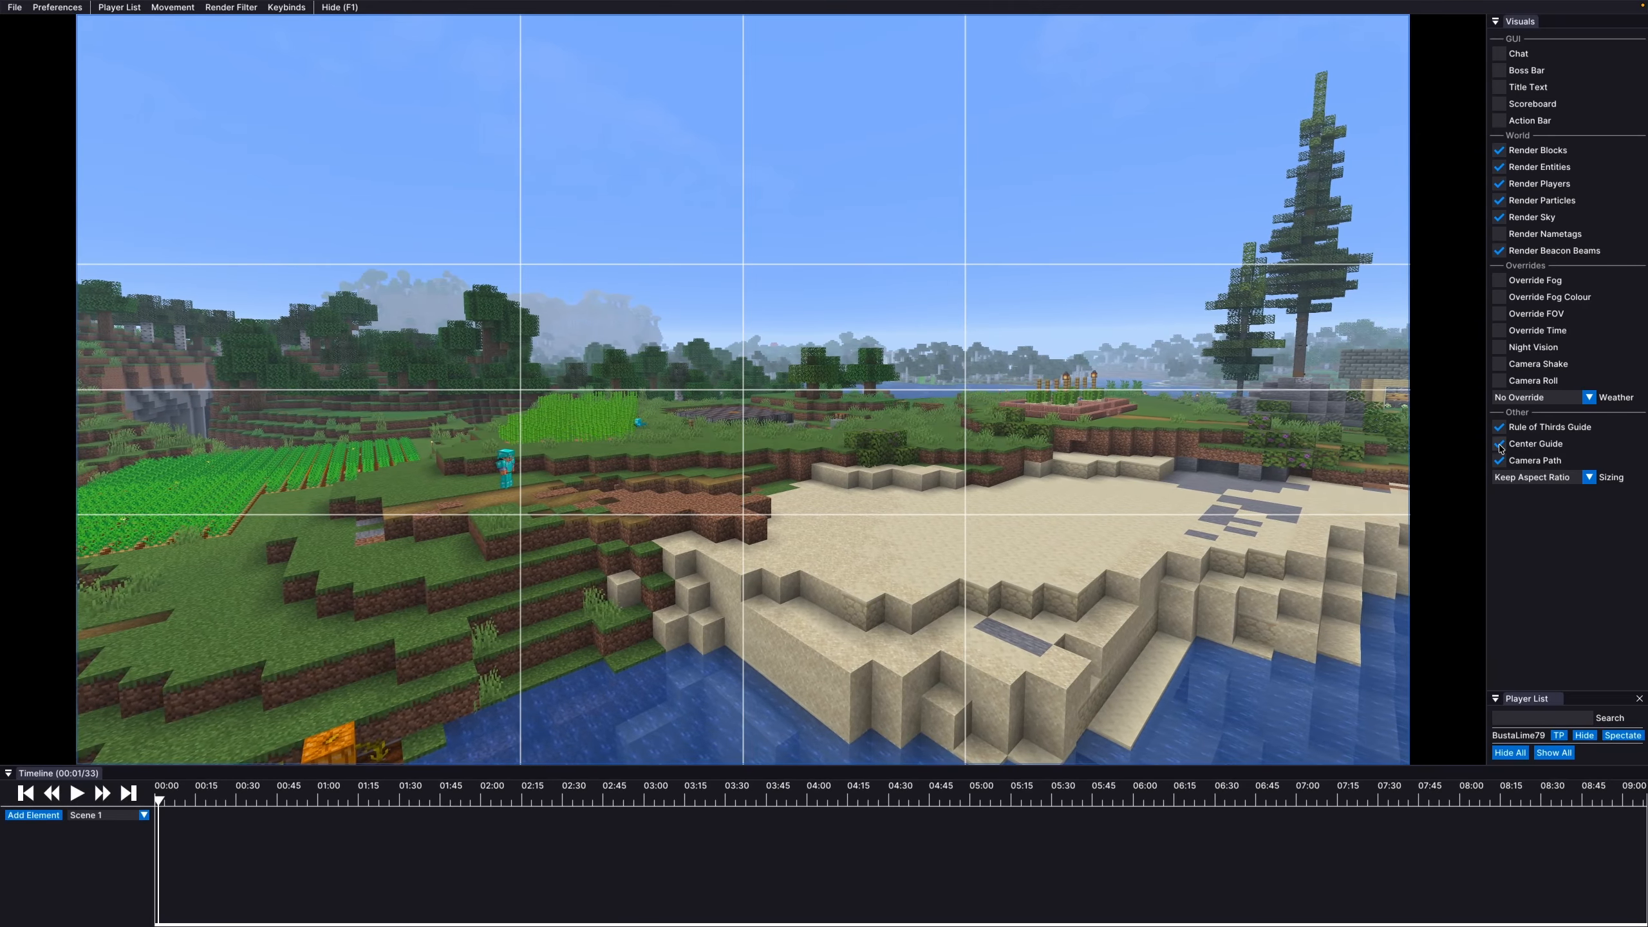
click(1501, 444)
drag(1207, 425, 1110, 434)
drag(741, 389, 741, 388)
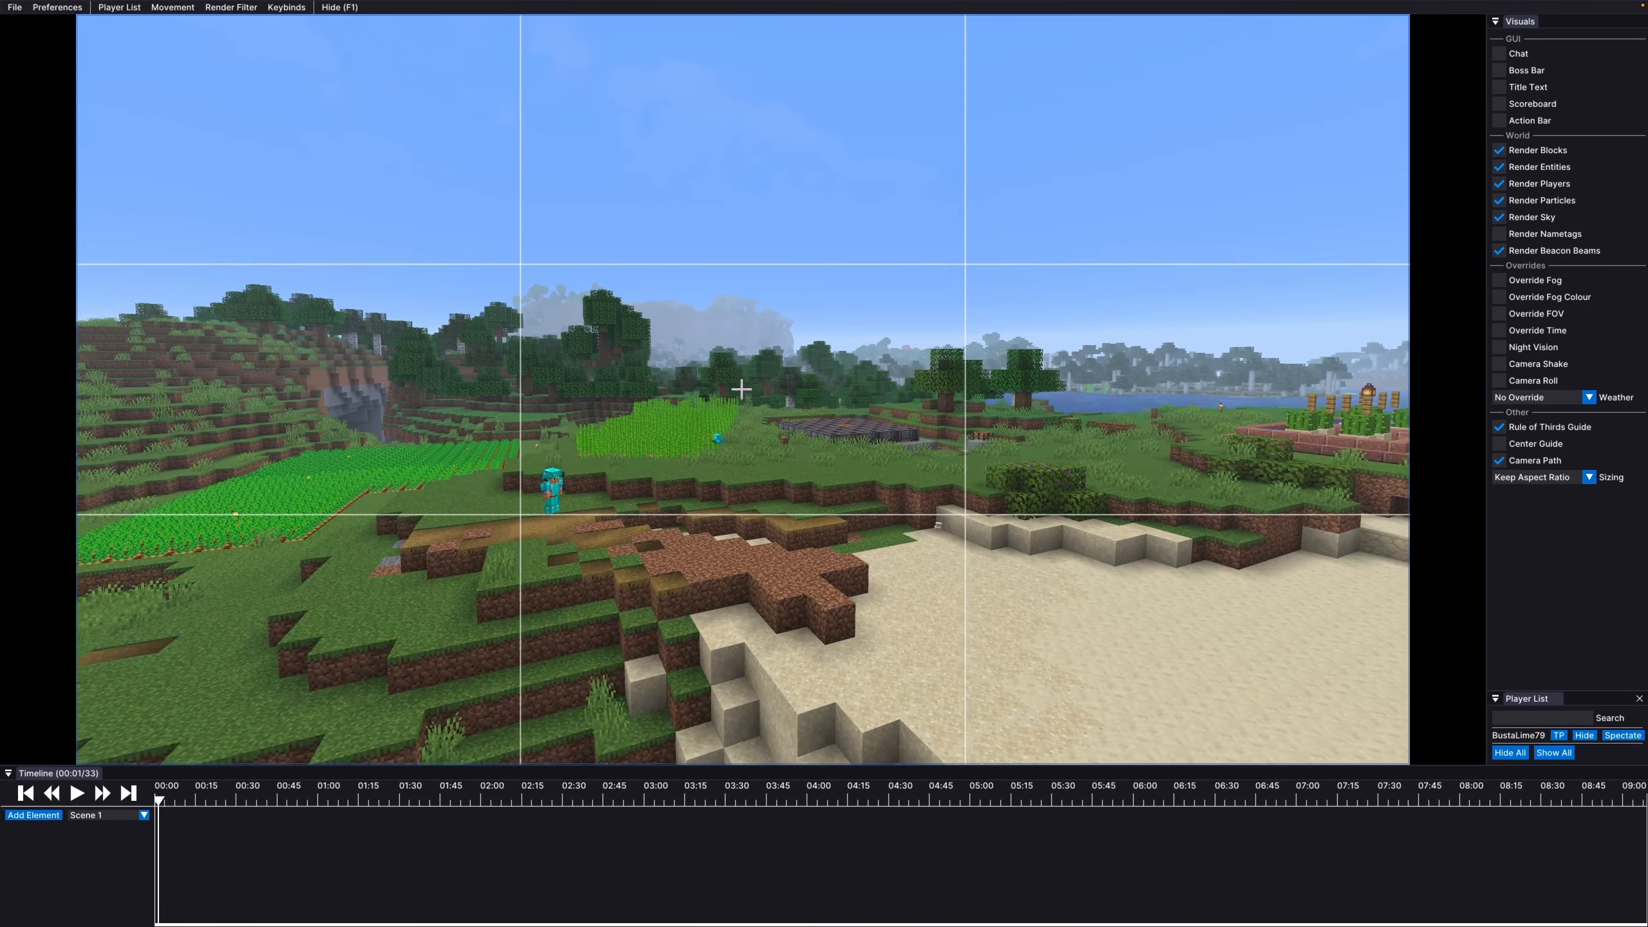
drag(741, 388, 743, 392)
key(a)
key(w)
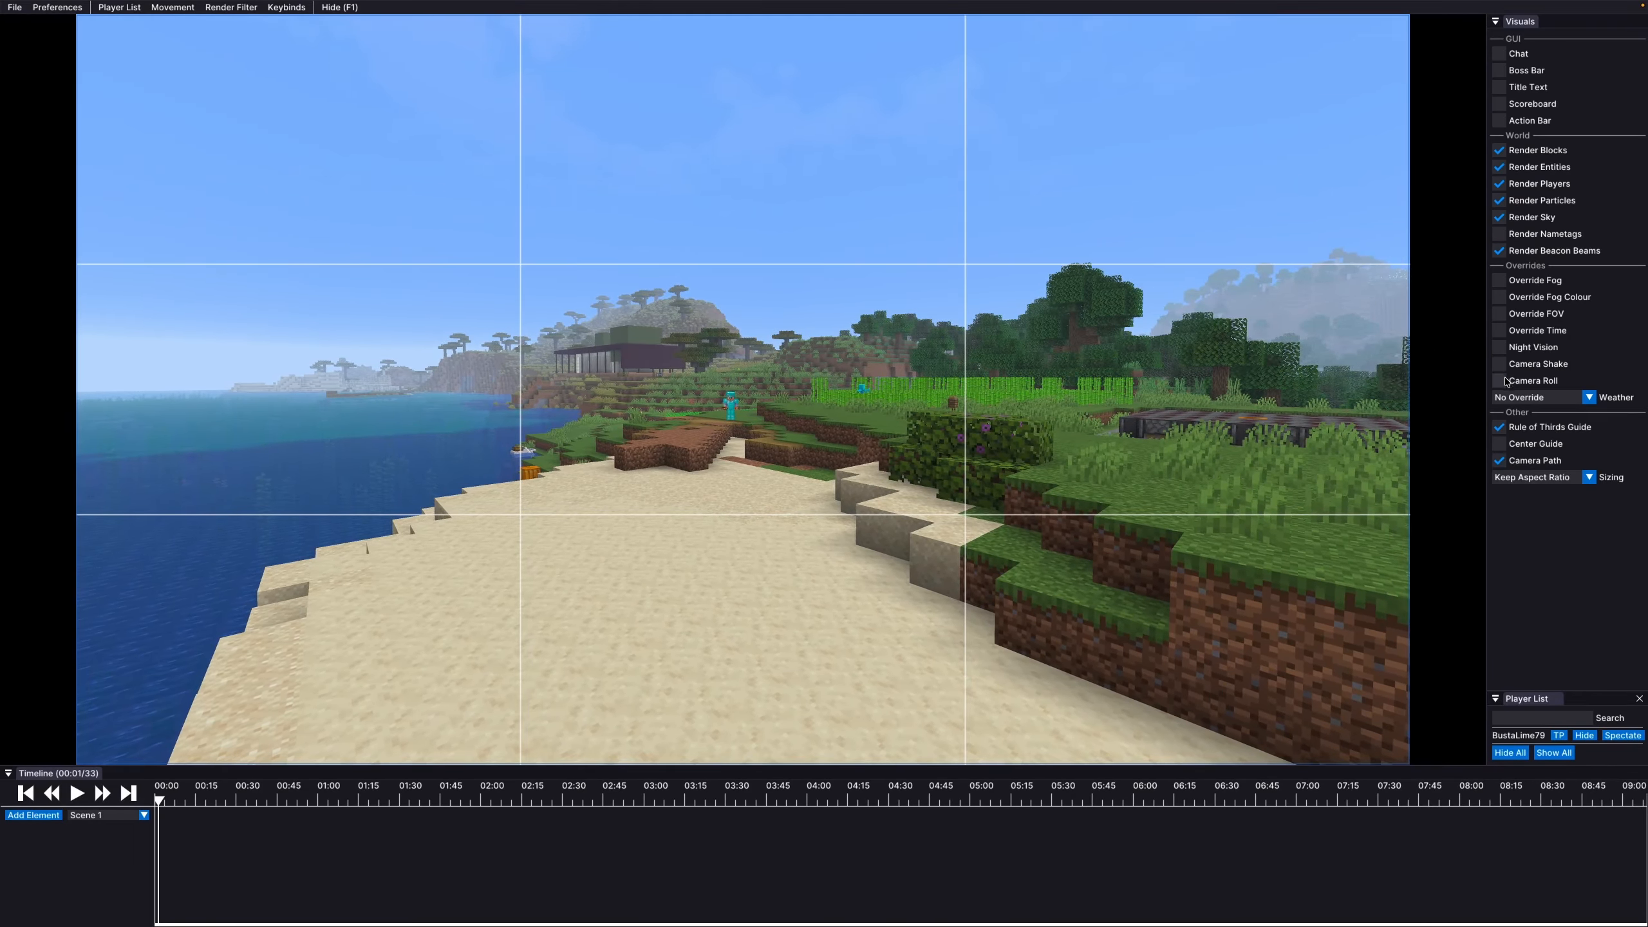
Fix a later, brighter time of day and leave weather at No Override for clear sky
click(1499, 330)
drag(1501, 350, 1535, 351)
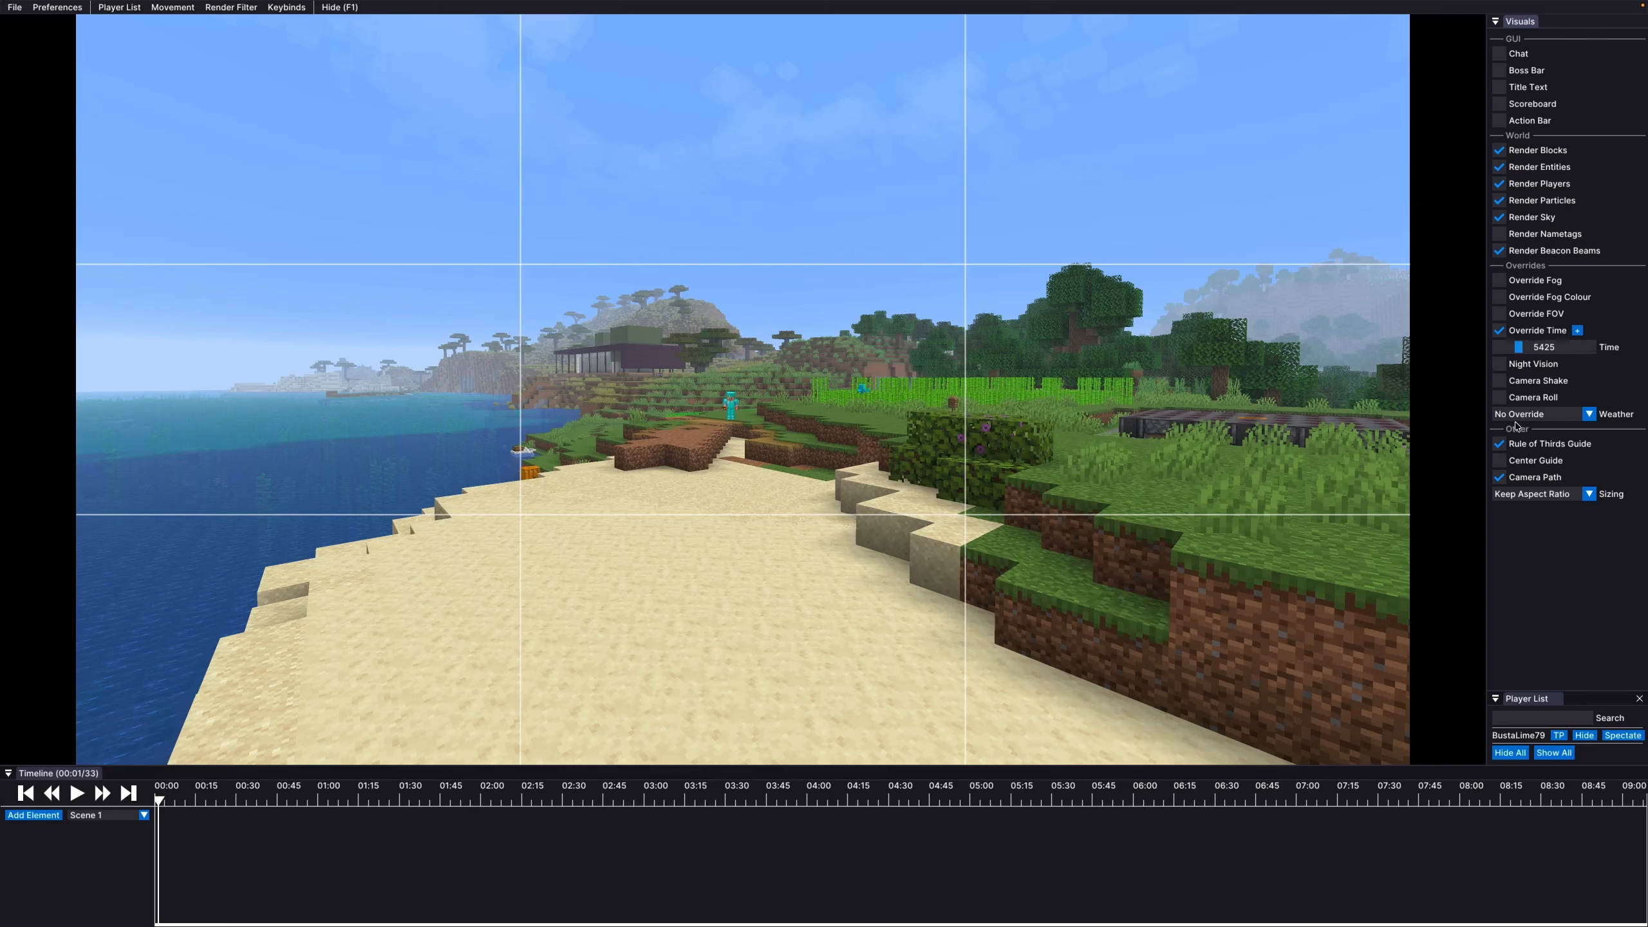
click(1585, 419)
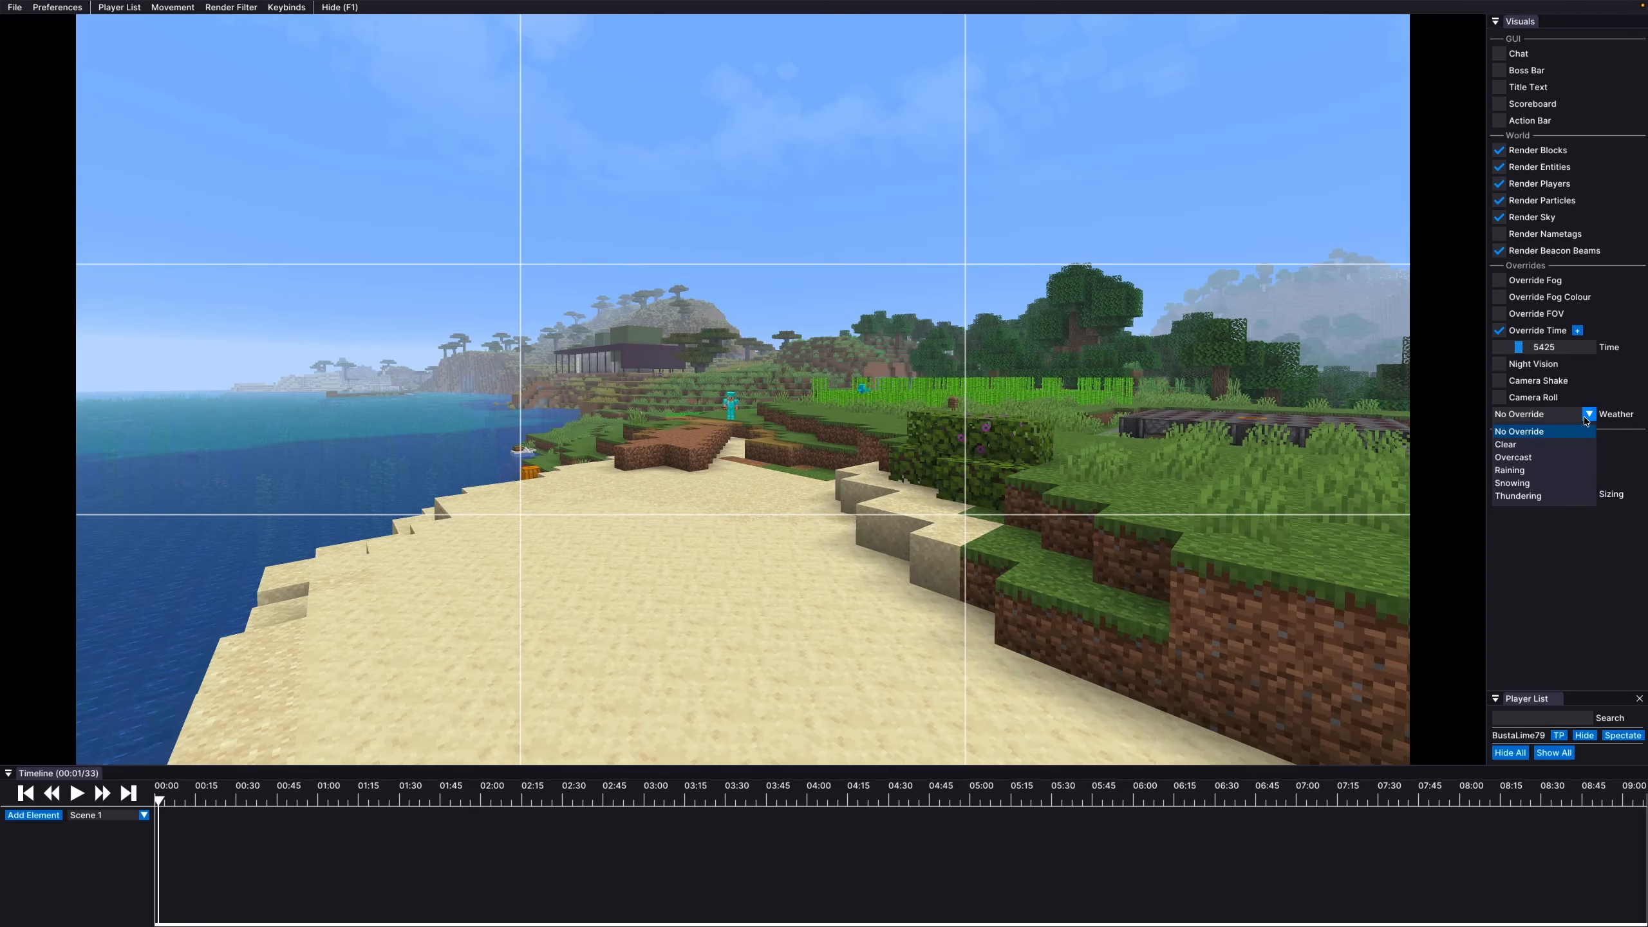
click(1527, 458)
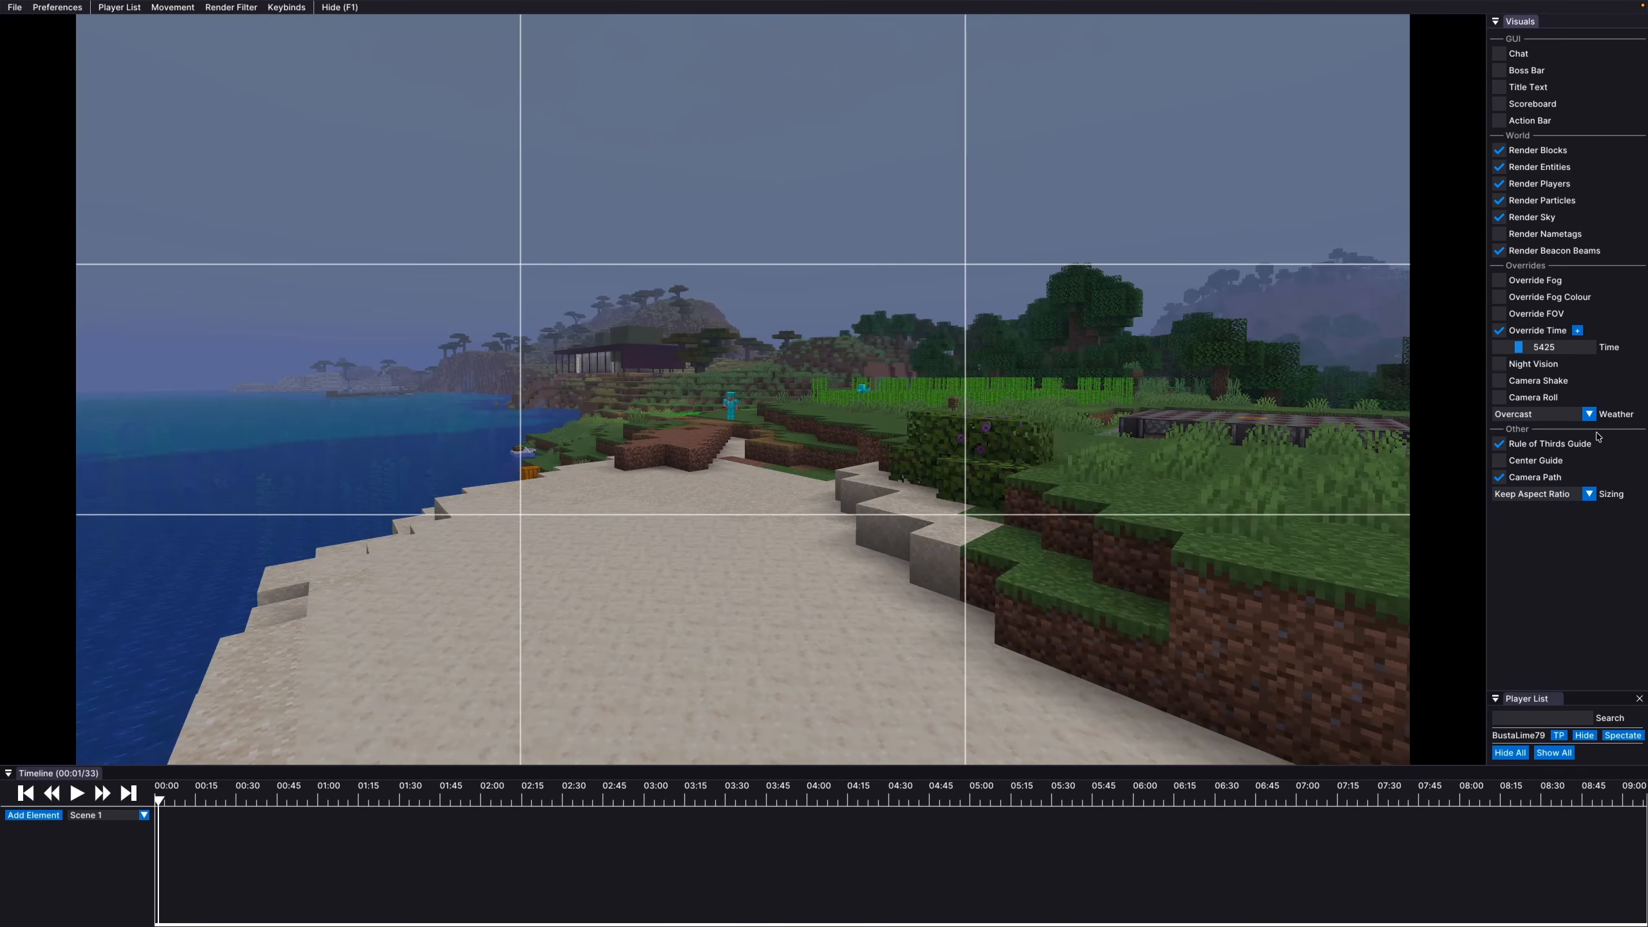
click(1589, 415)
click(1516, 432)
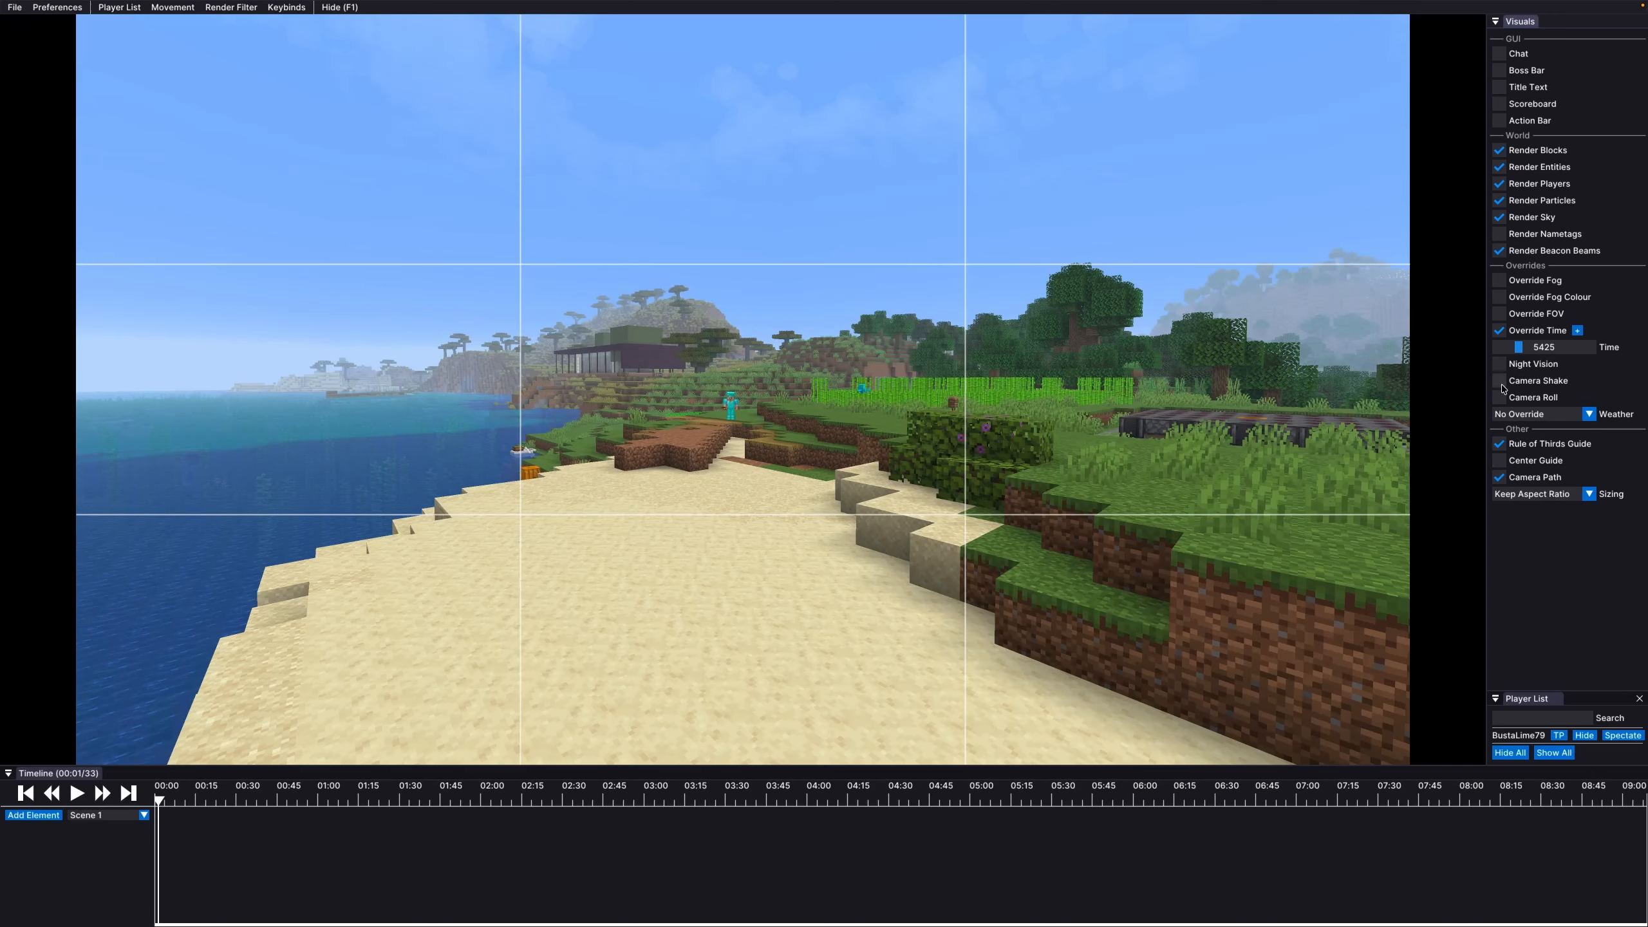
Override the camera field of view, narrowing it from 70 to 30.4
click(1499, 314)
drag(1560, 334, 1527, 335)
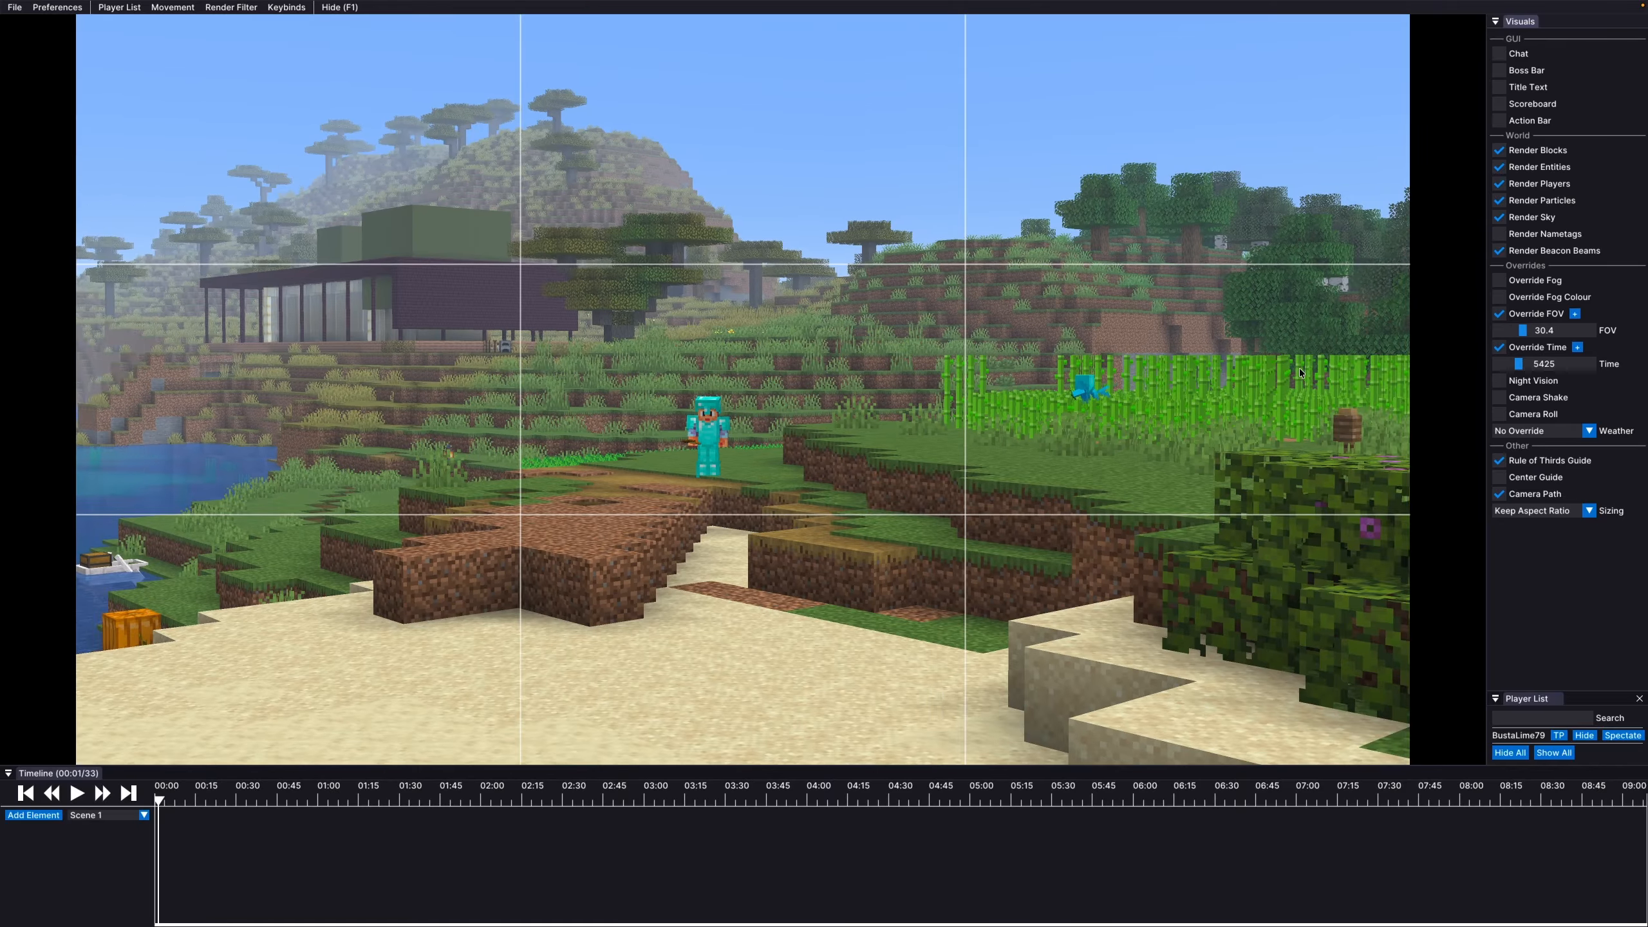
click(1300, 373)
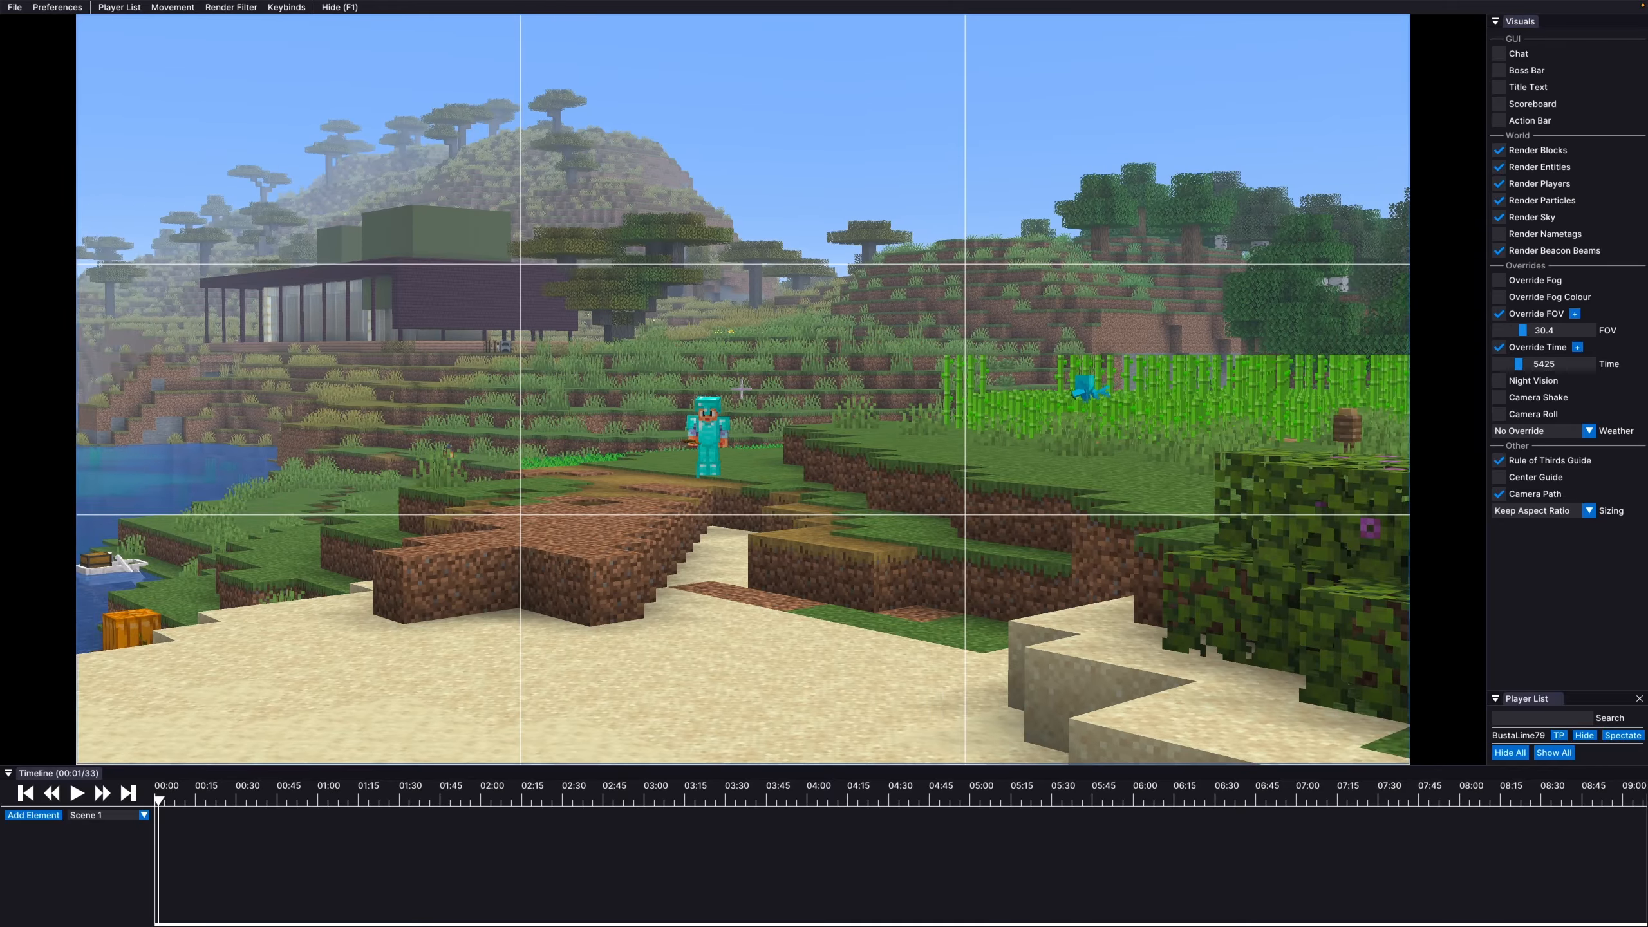
Fly the camera along the shore and up over the beach and crop farms to survey the scene
key(a)
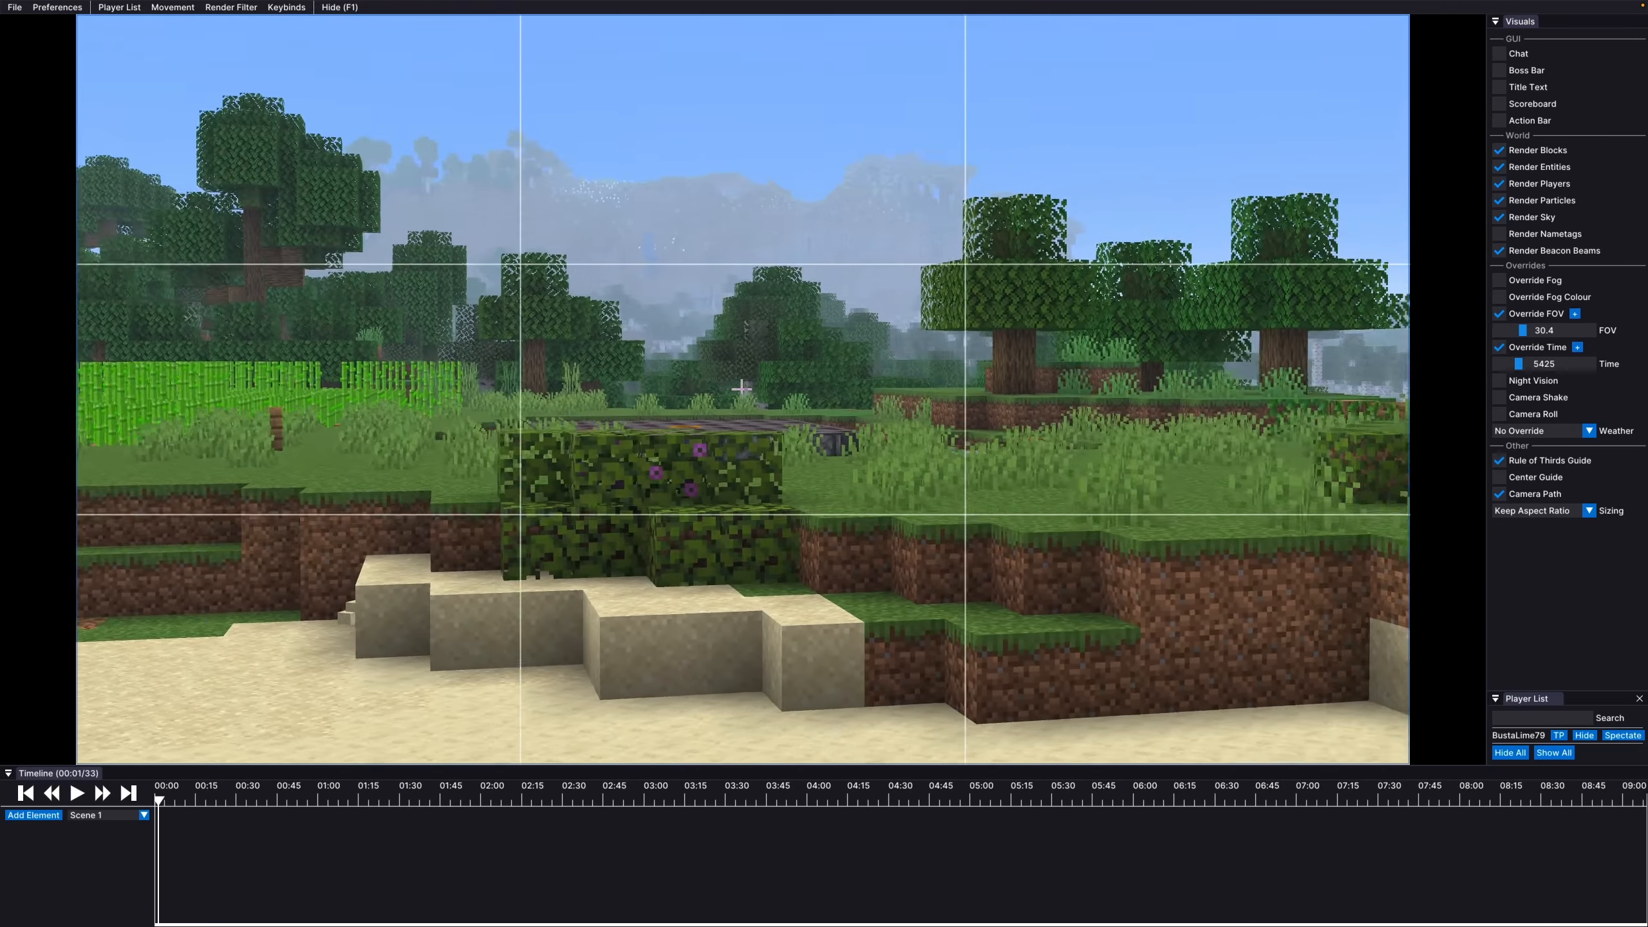
key(w)
key(d)
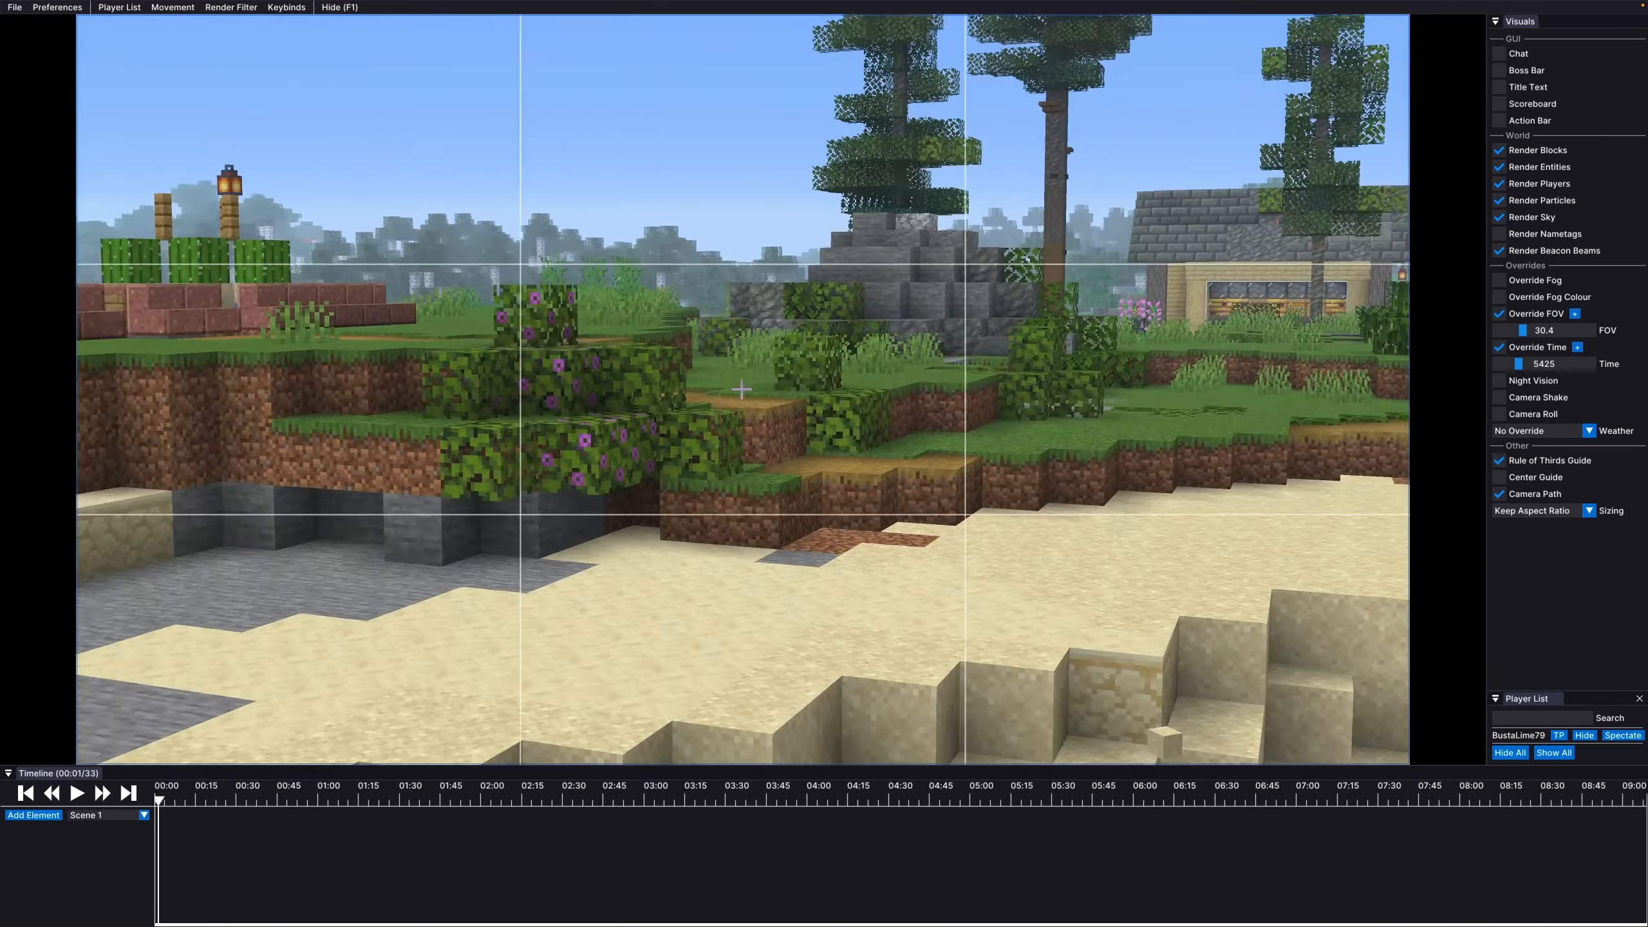
key(d)
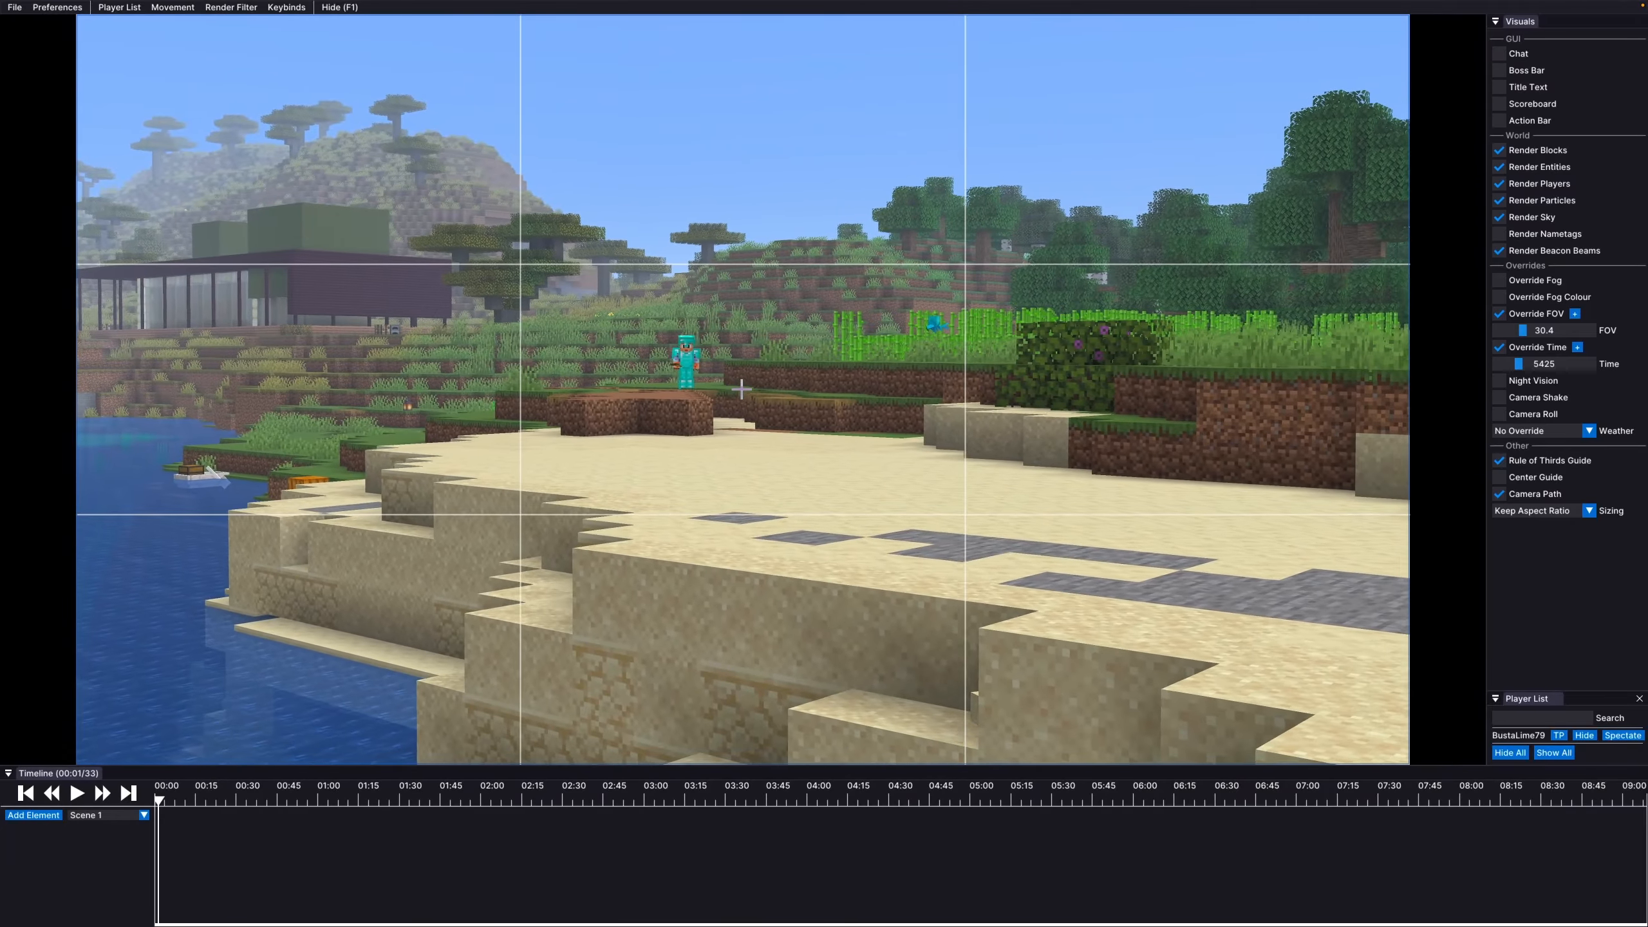
key(w)
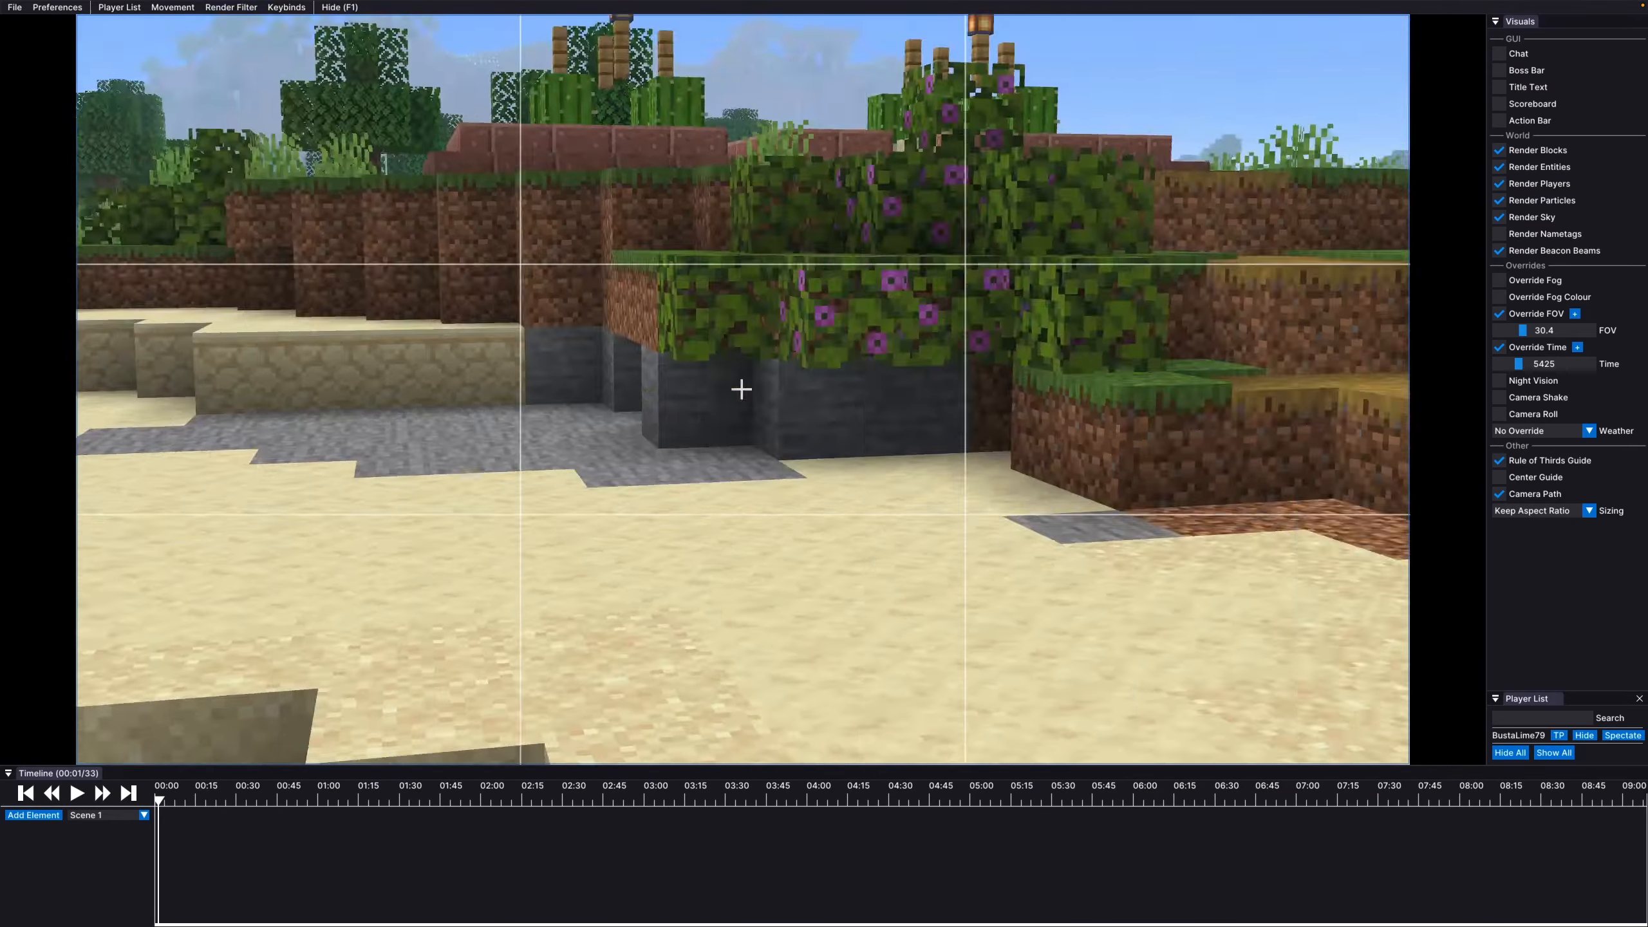
key(w)
key(space)
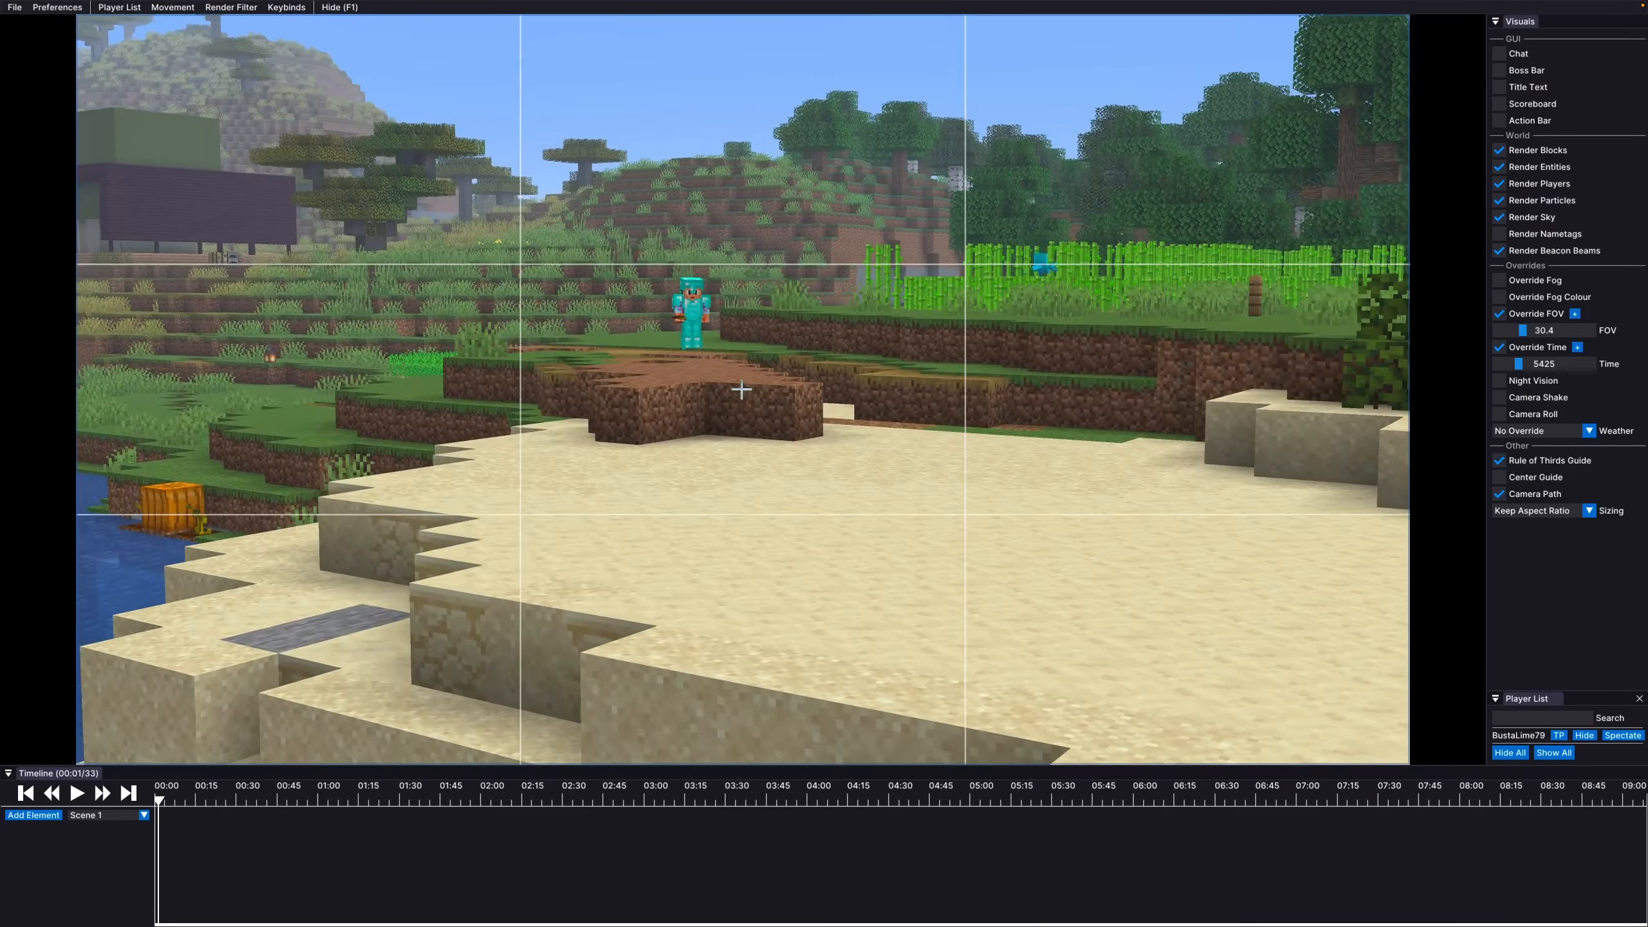
key(space)
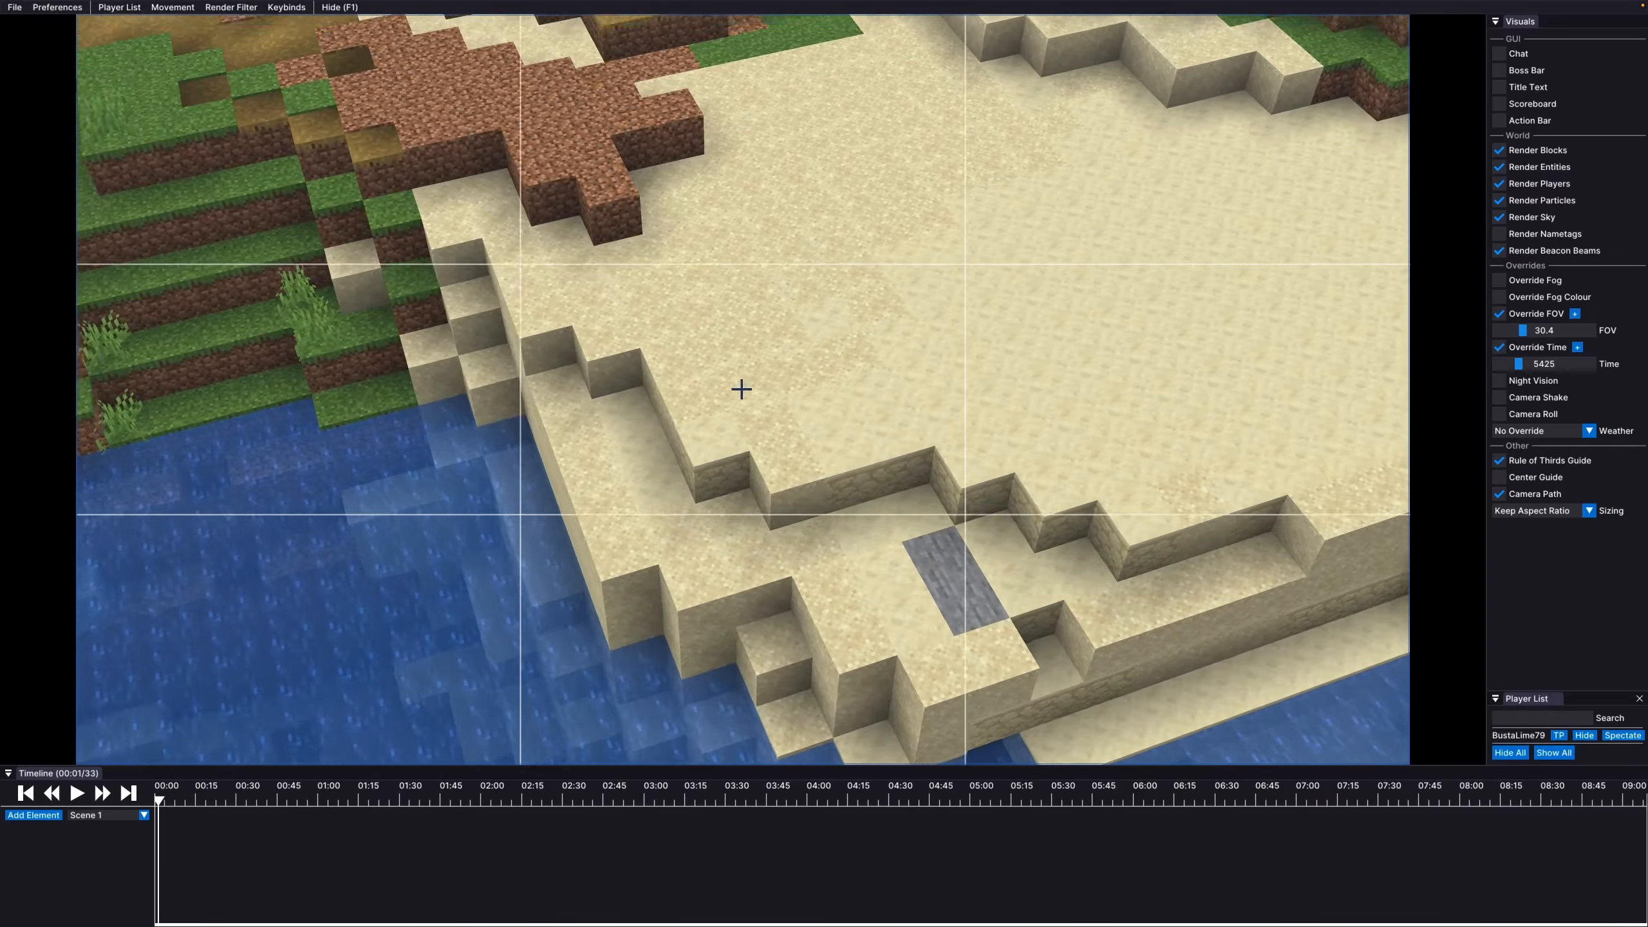
key(w)
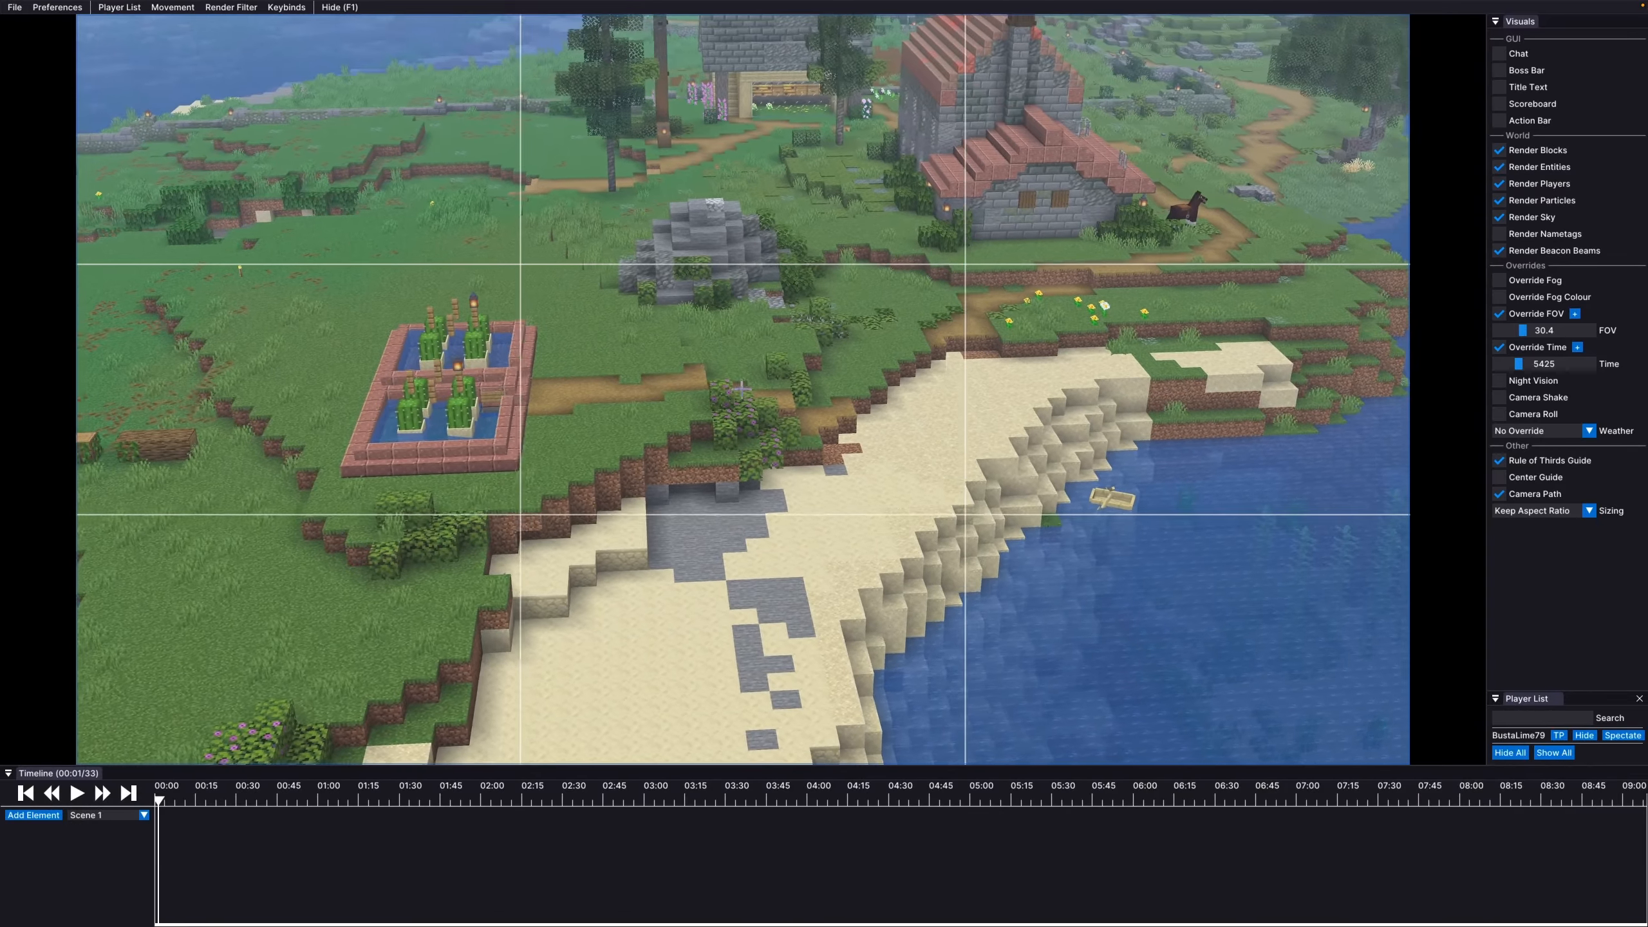
key(s)
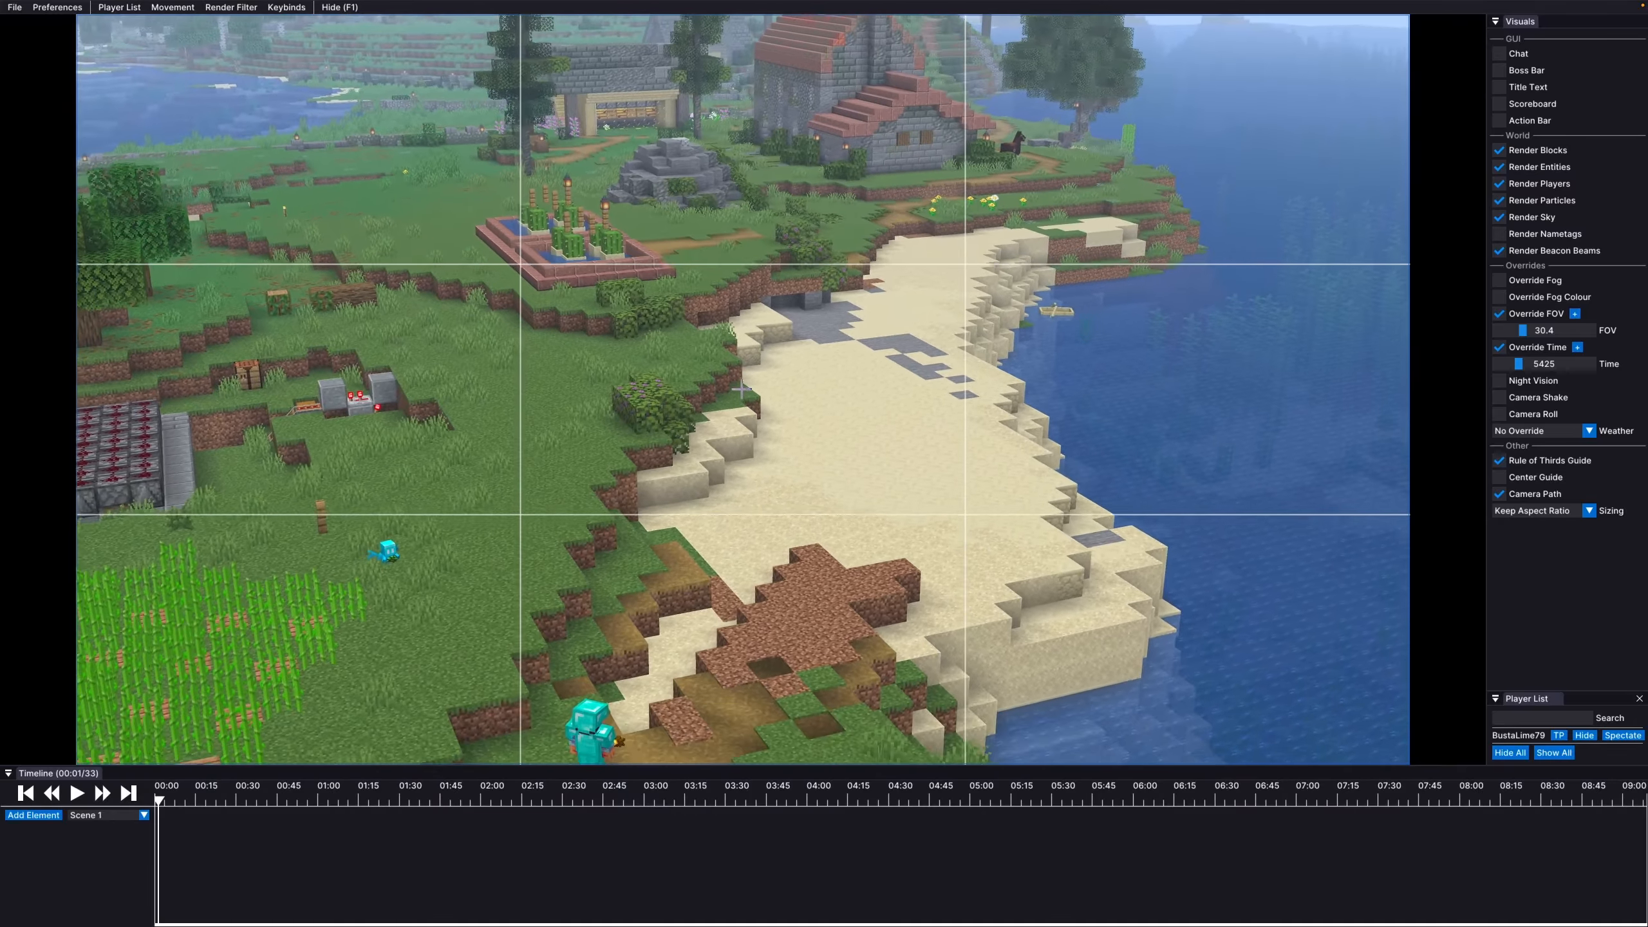
drag(742, 390, 584, 448)
Bring the camera low behind the armoured player and move it toward the house and beach
key(a)
key(w)
key(shift)
key(d)
key(w)
key(d)
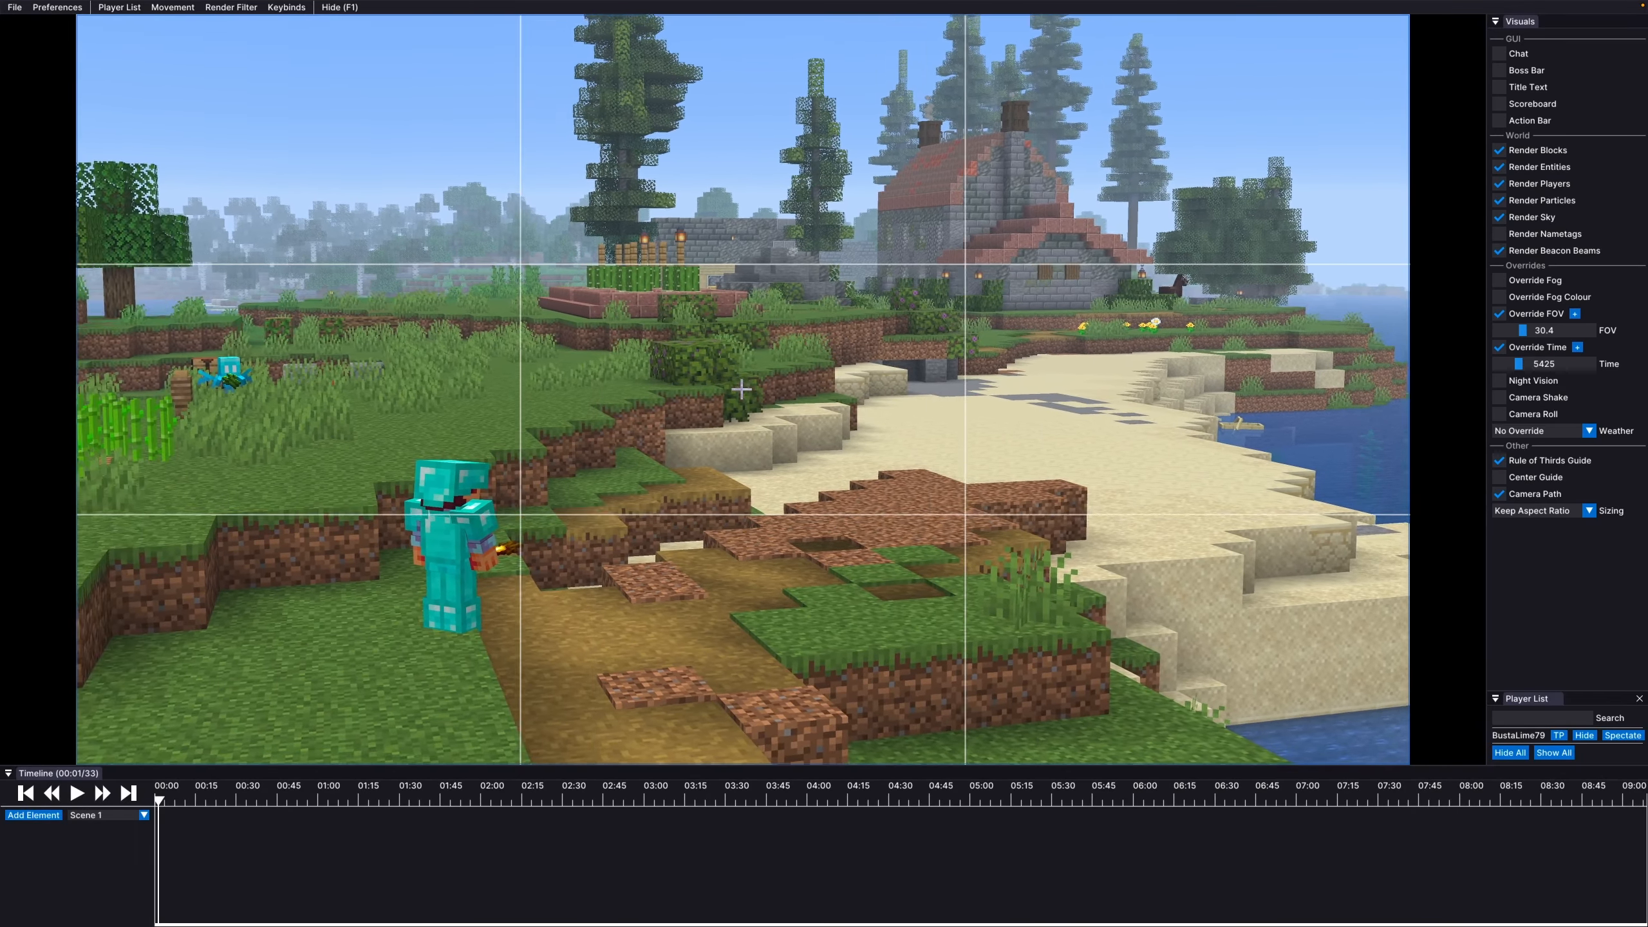
key(a)
key(shift)
mouse_move(741, 390)
mouse_down()
mouse_move(781, 276)
mouse_move(805, 266)
mouse_move(735, 398)
mouse_move(746, 427)
mouse_move(736, 398)
mouse_move(719, 422)
mouse_move(764, 387)
mouse_up()
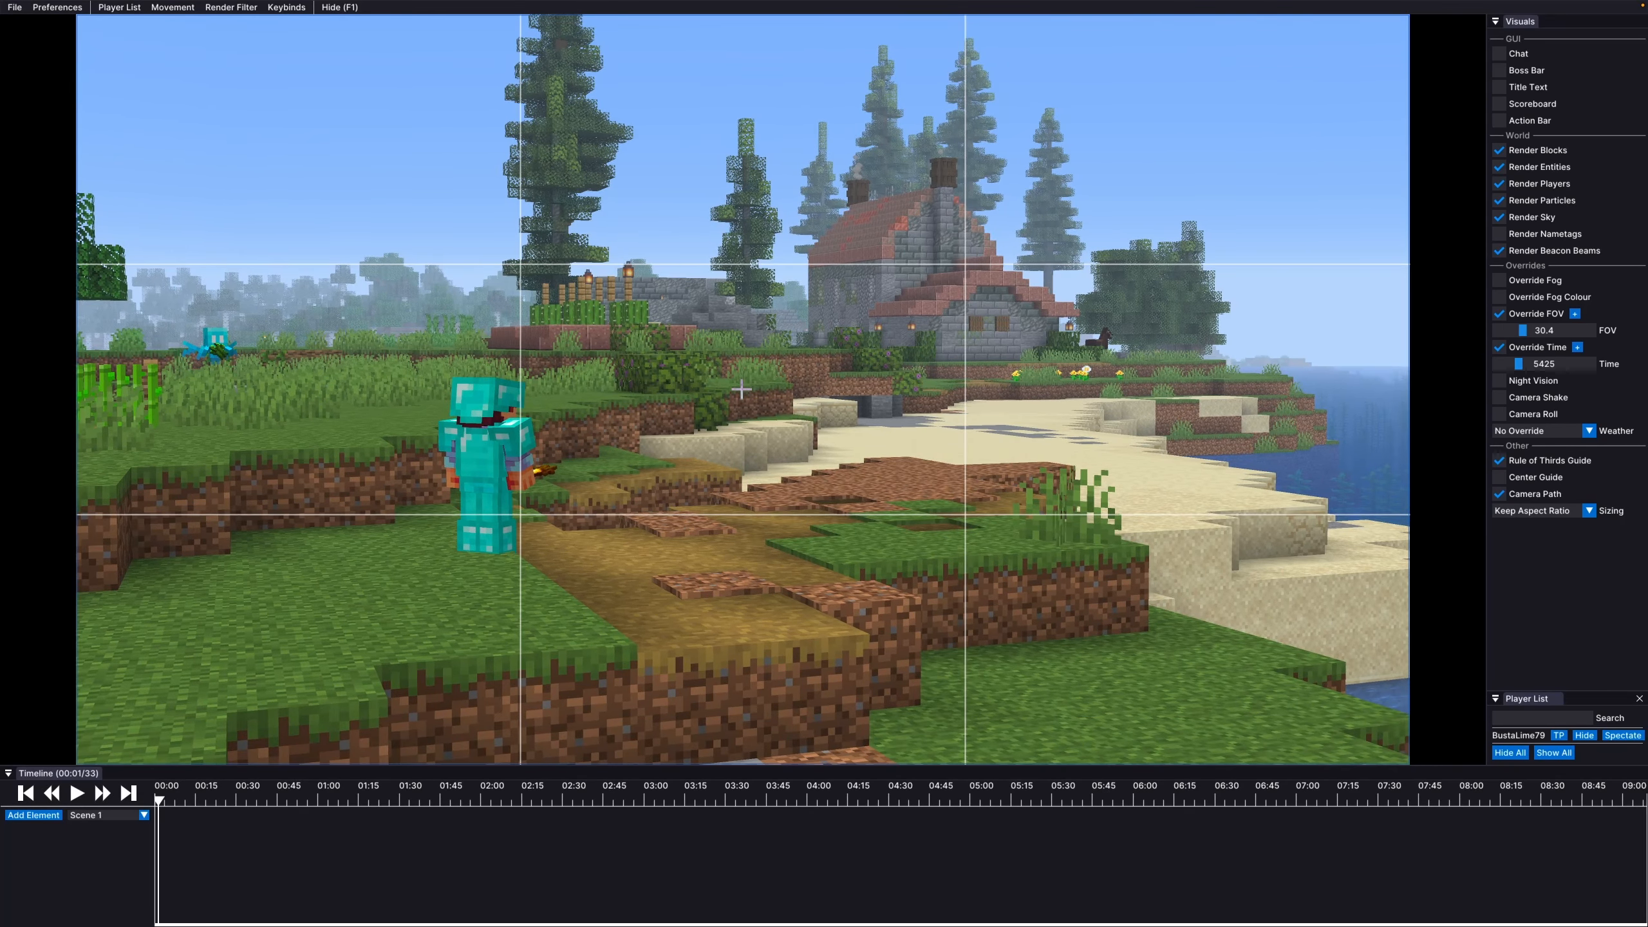
Glide past the player along the beach, rise, and tilt down to frame the beach leading to the house
key(d)
key(w)
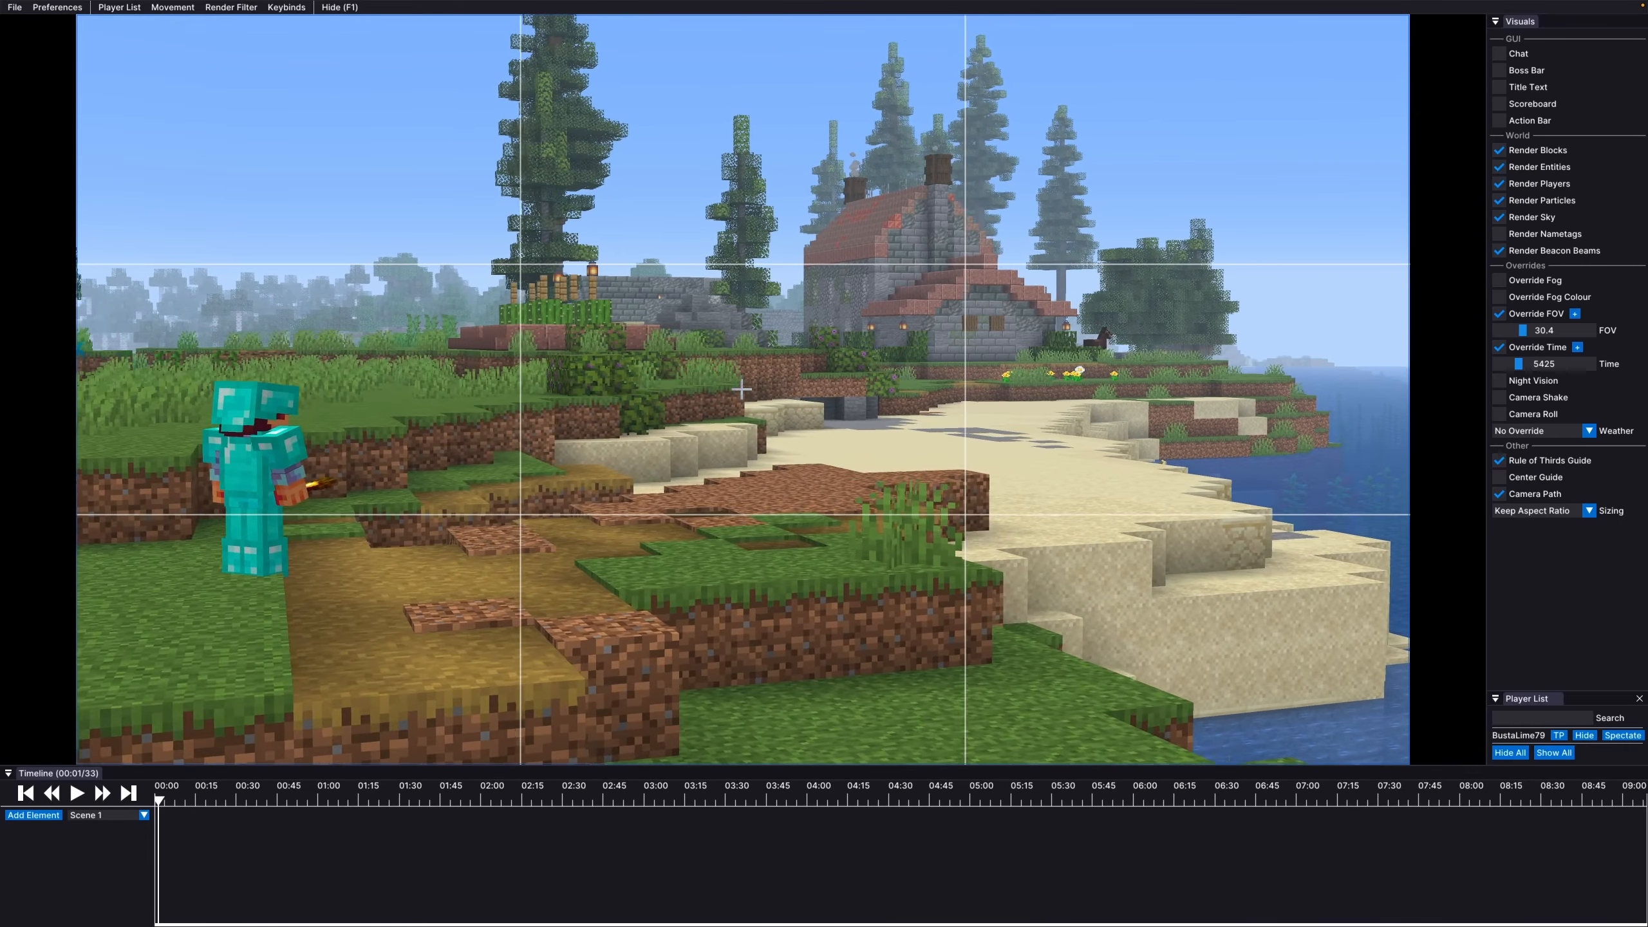
key(w)
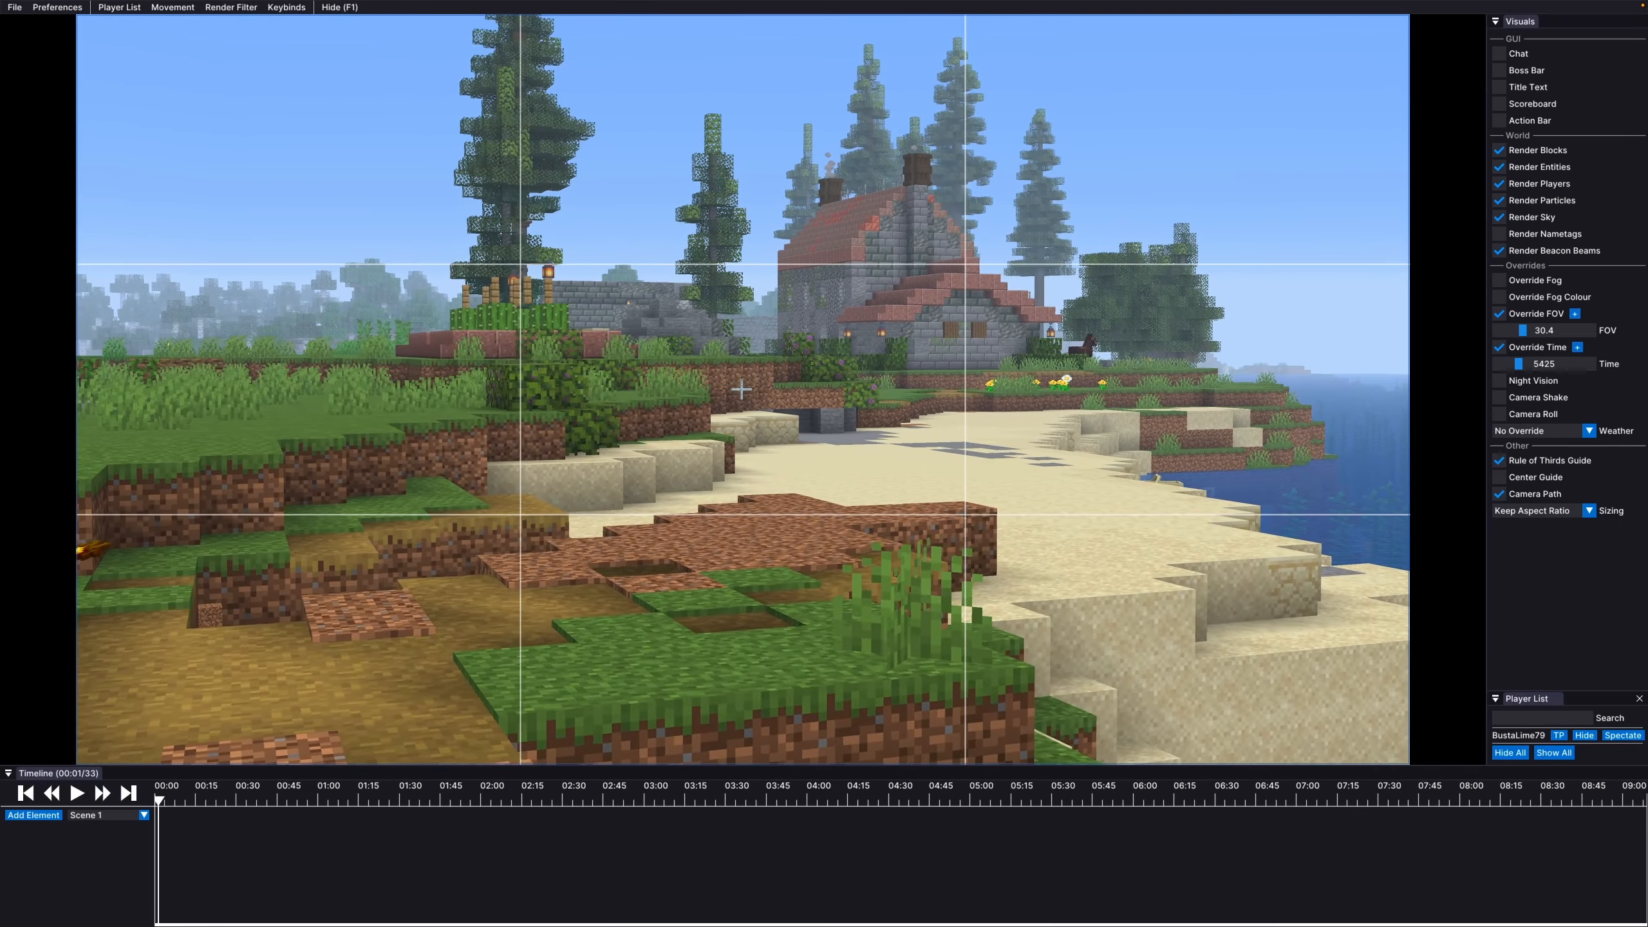
key(d)
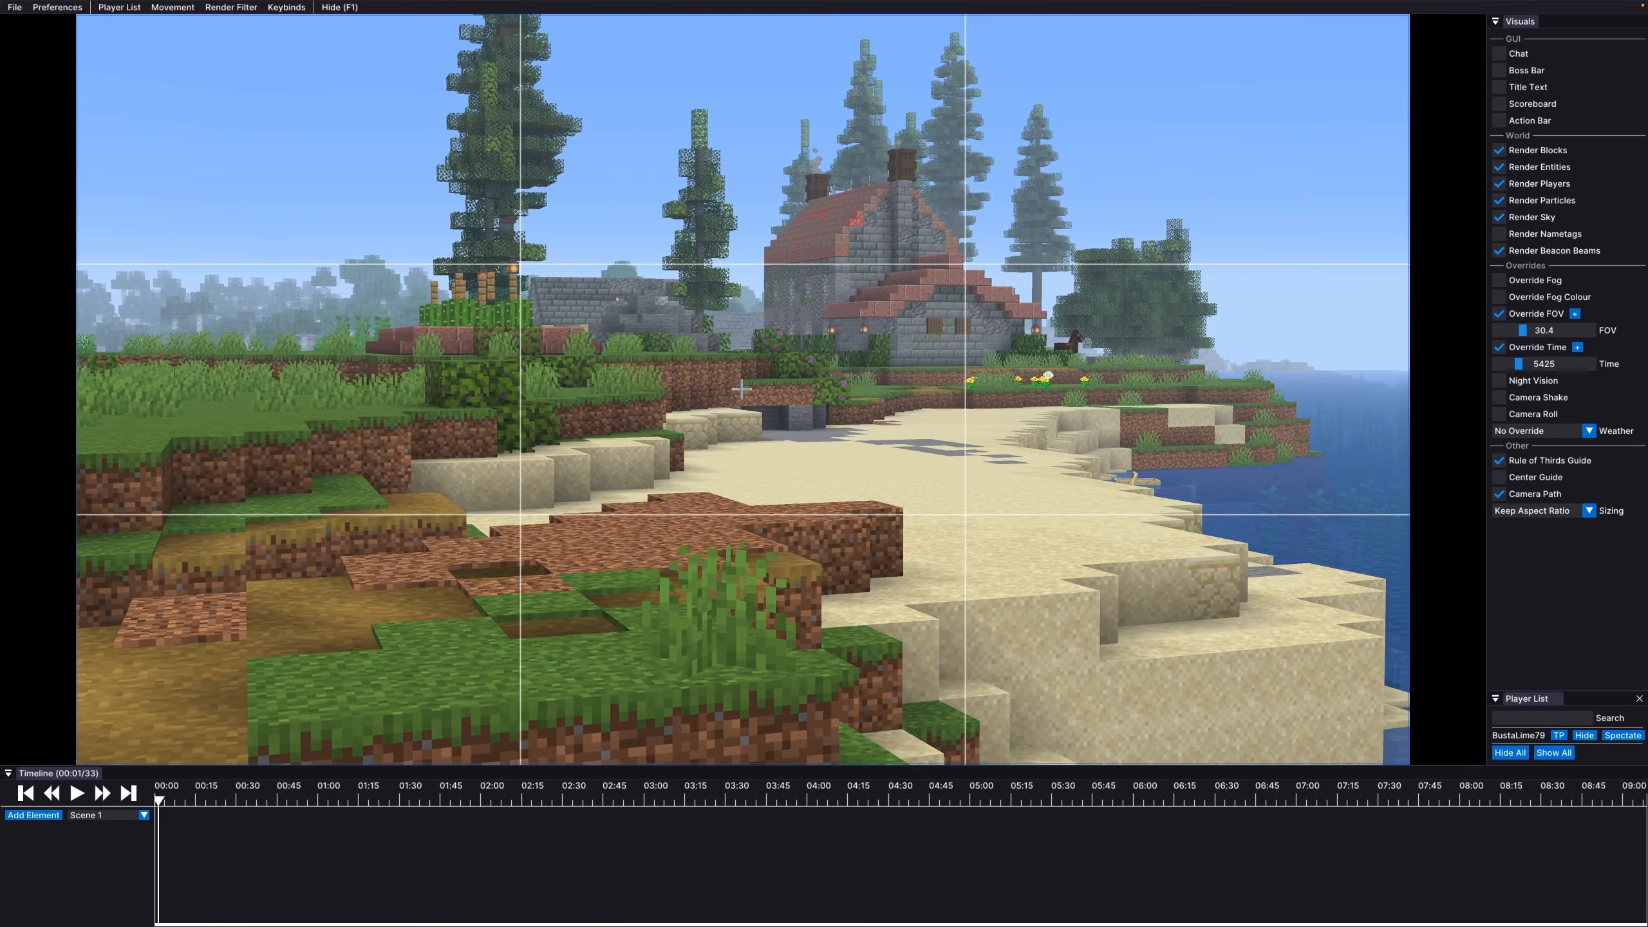
drag(742, 390, 709, 454)
key(d)
key(space)
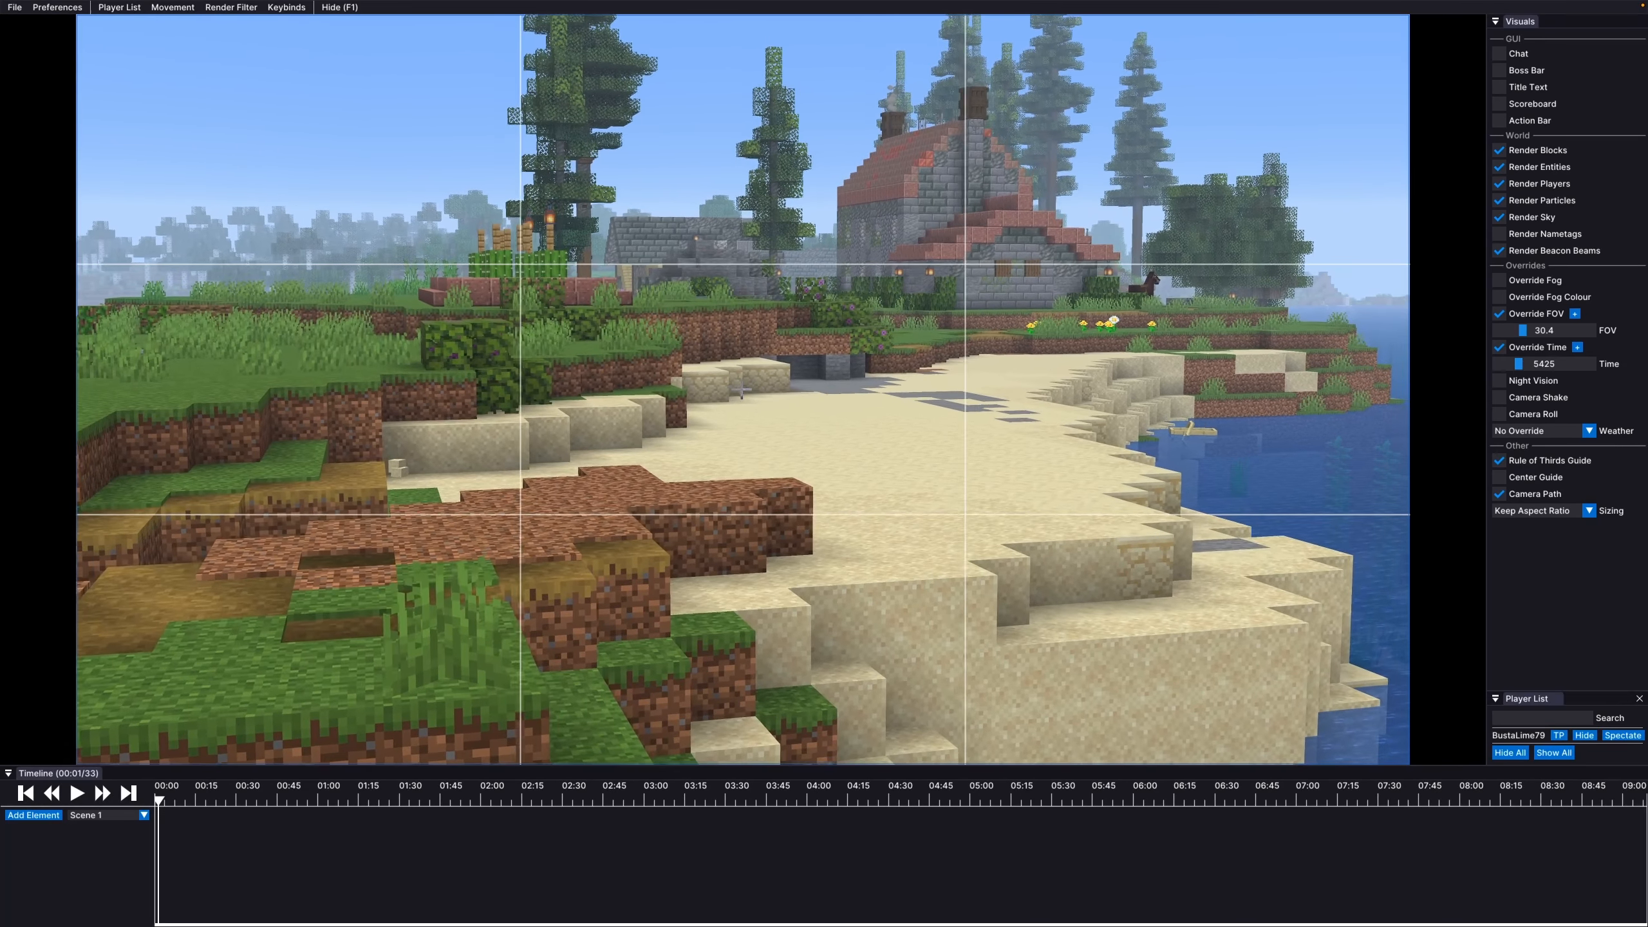
key(space)
drag(741, 389, 735, 451)
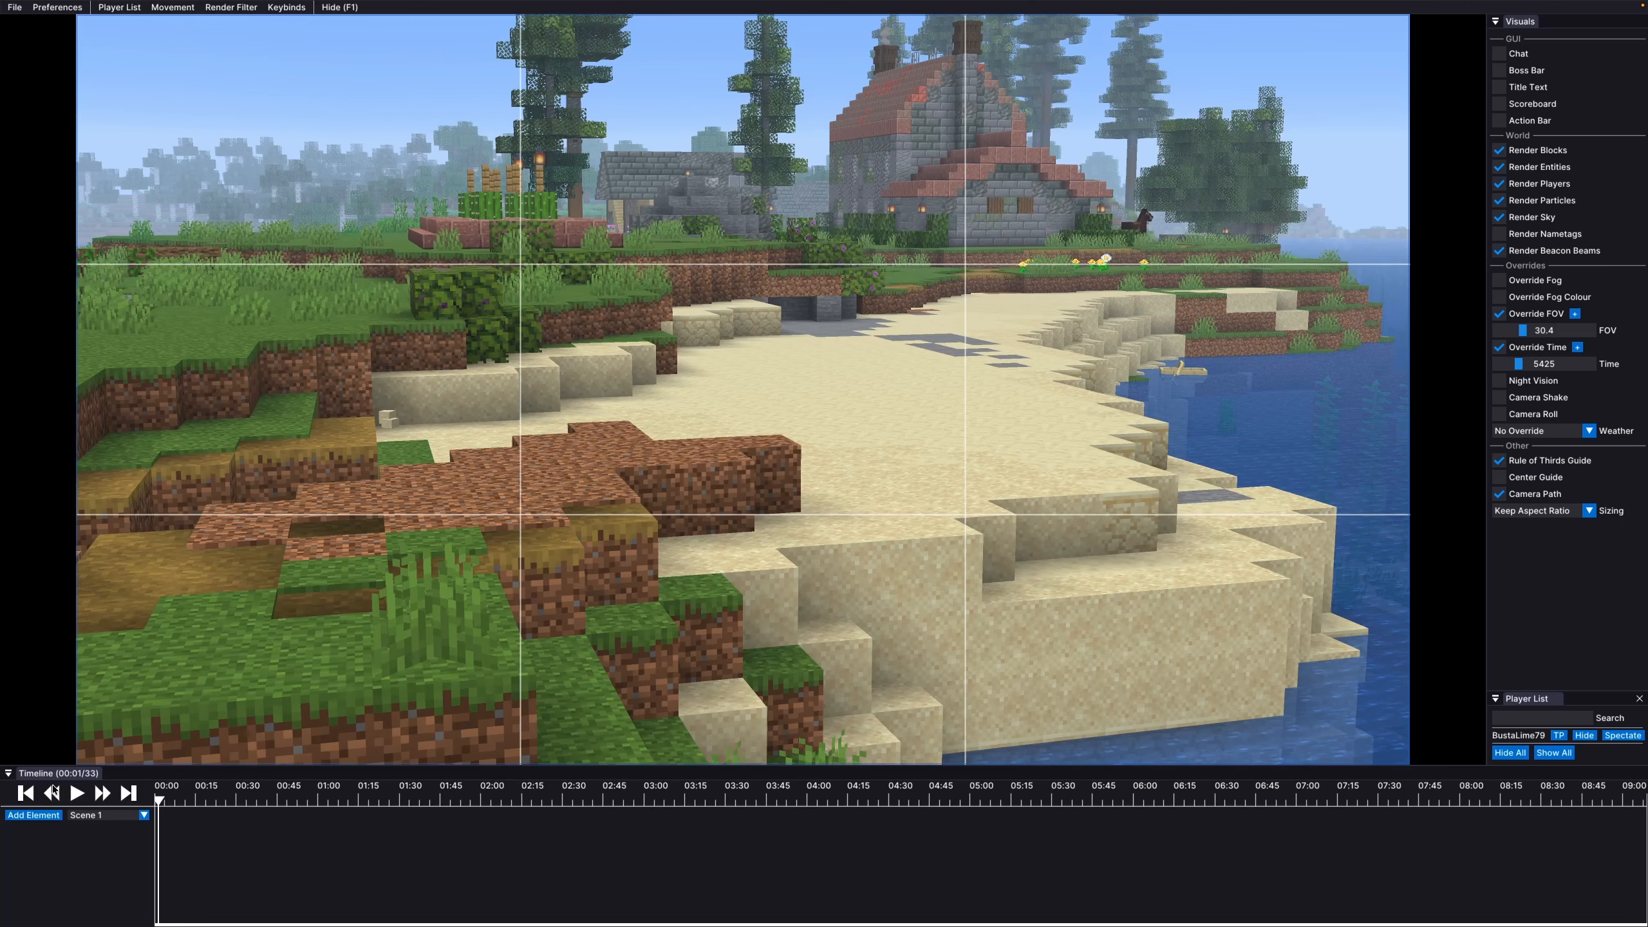
Play the replay, add a Camera track to Scene 1, and set its first keyframe at about 00:13
click(78, 794)
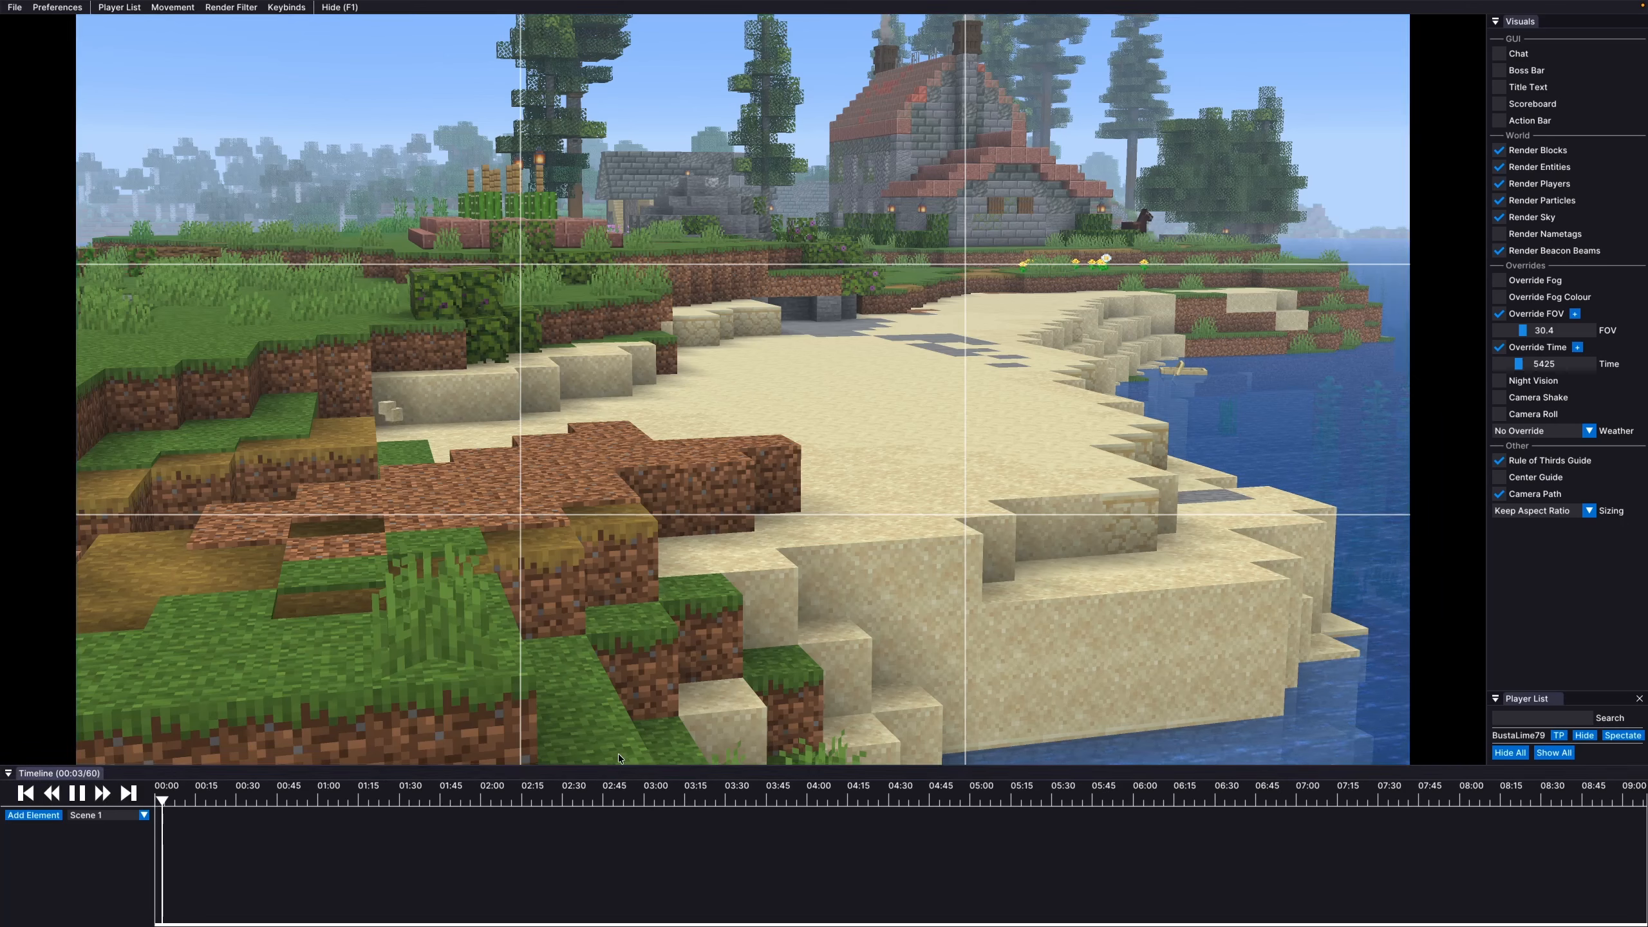
click(33, 816)
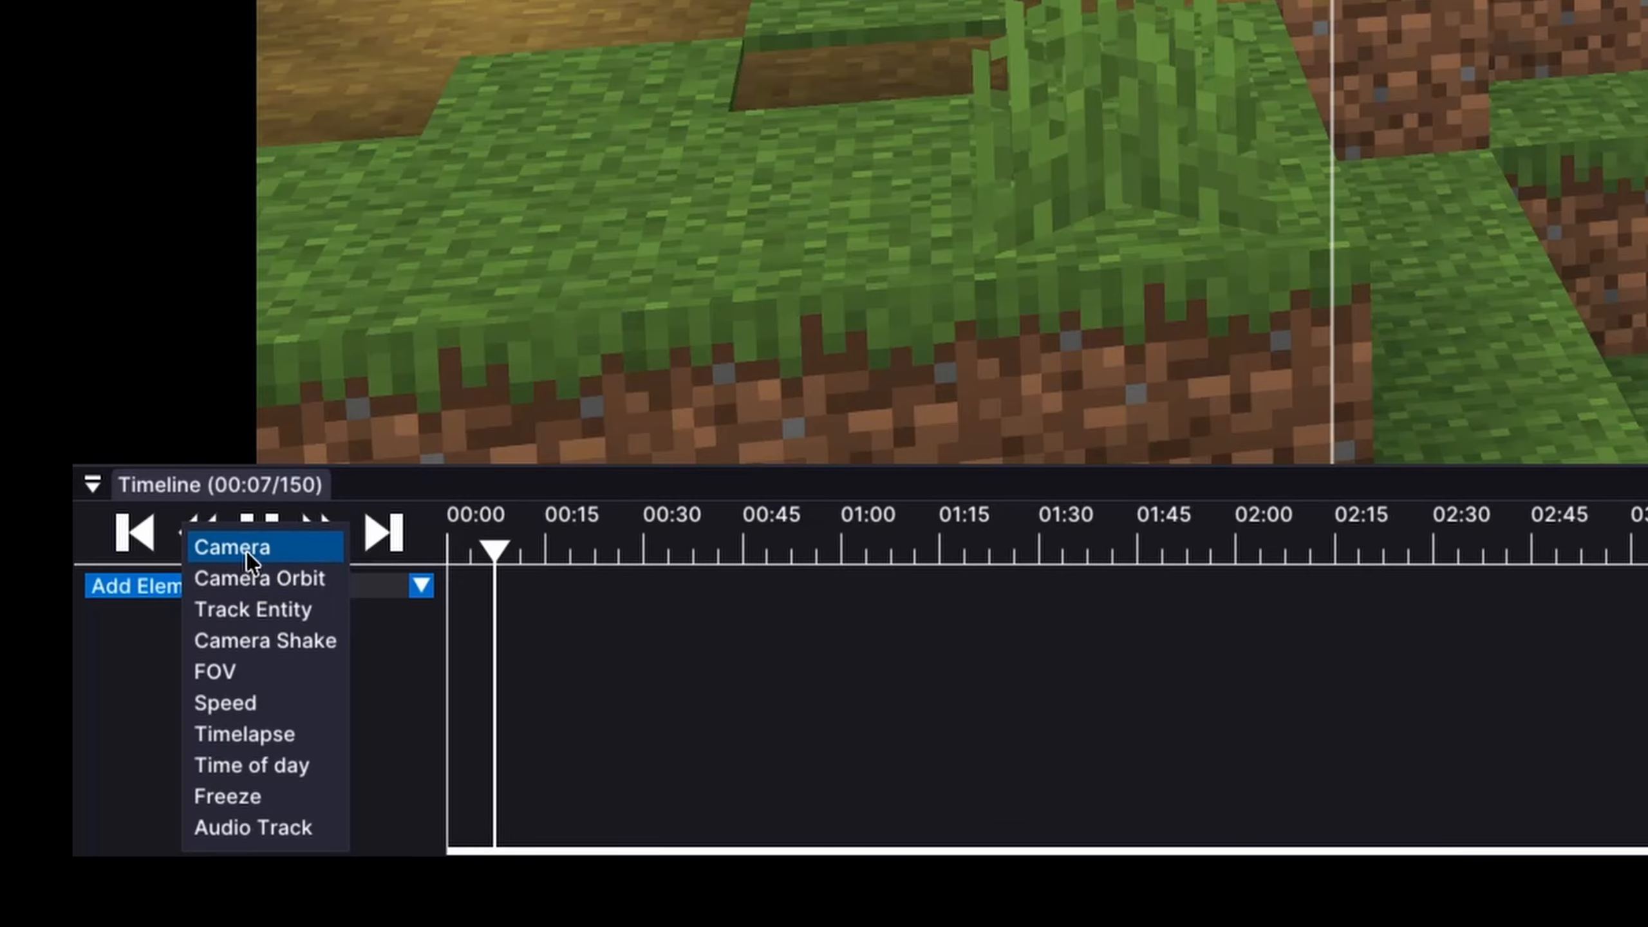
click(246, 549)
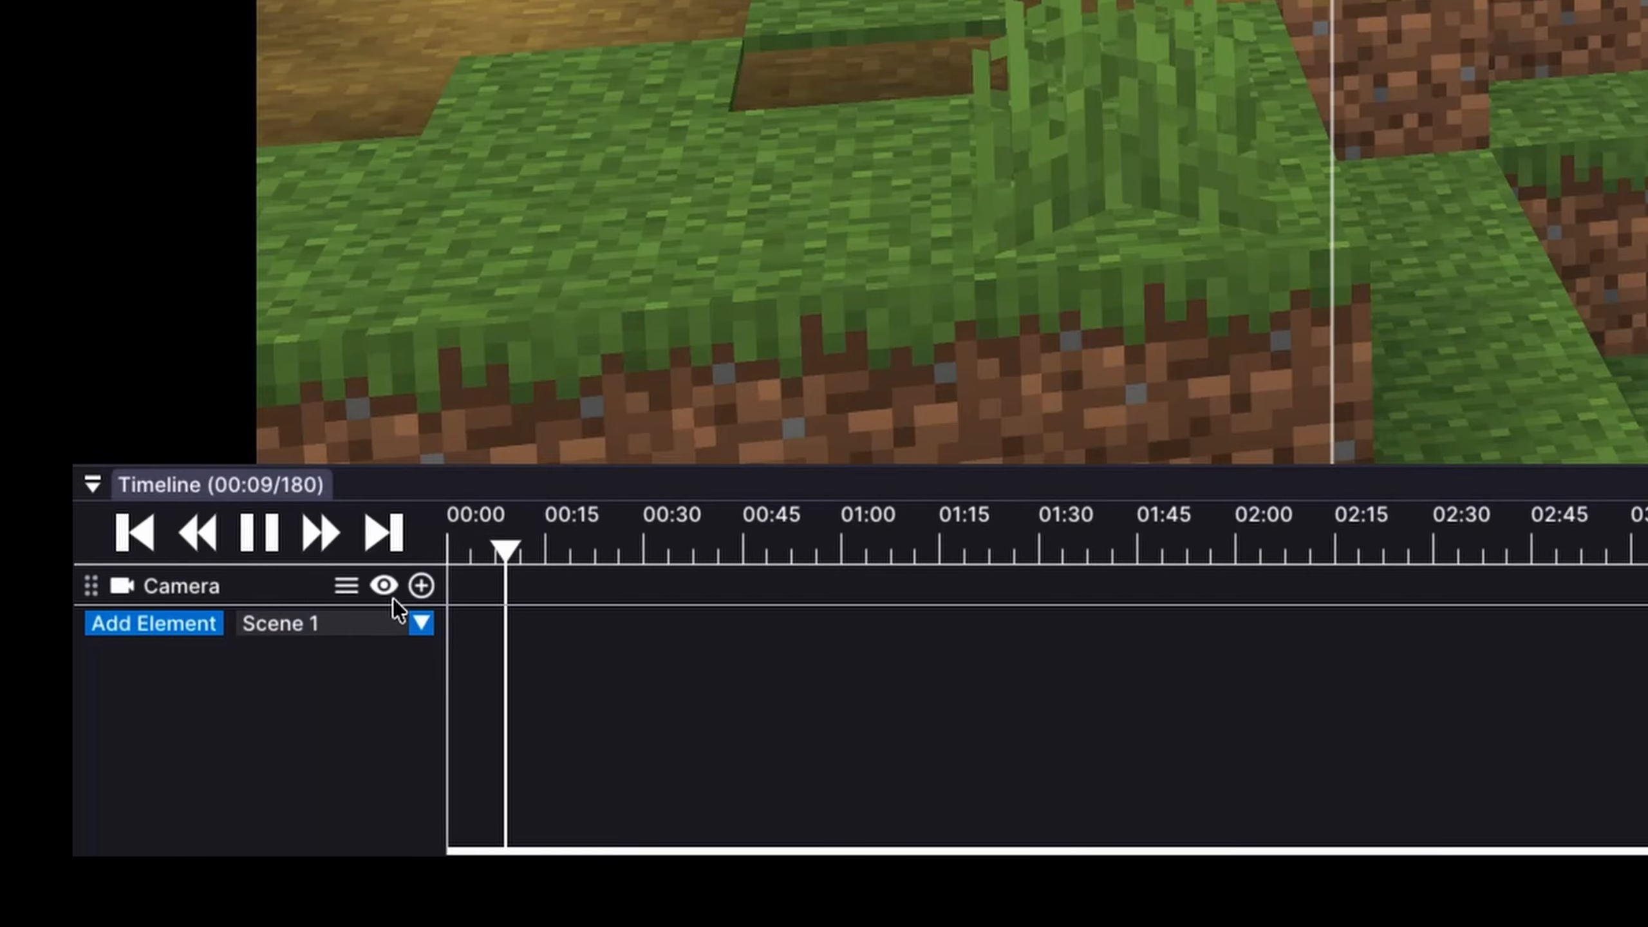
click(432, 587)
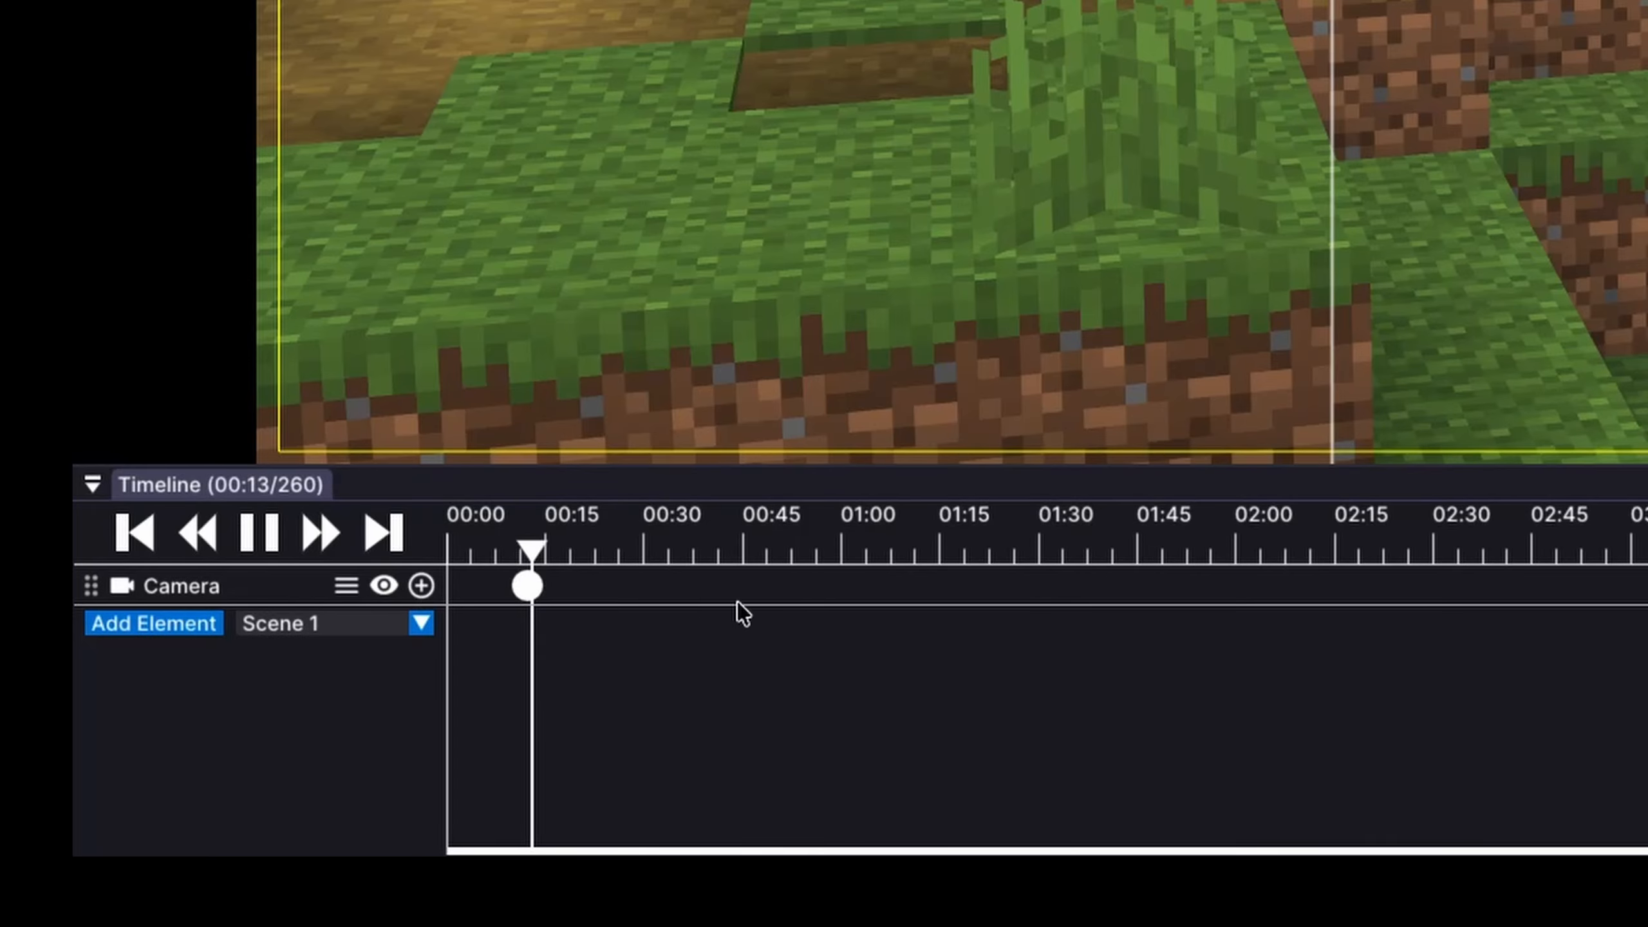
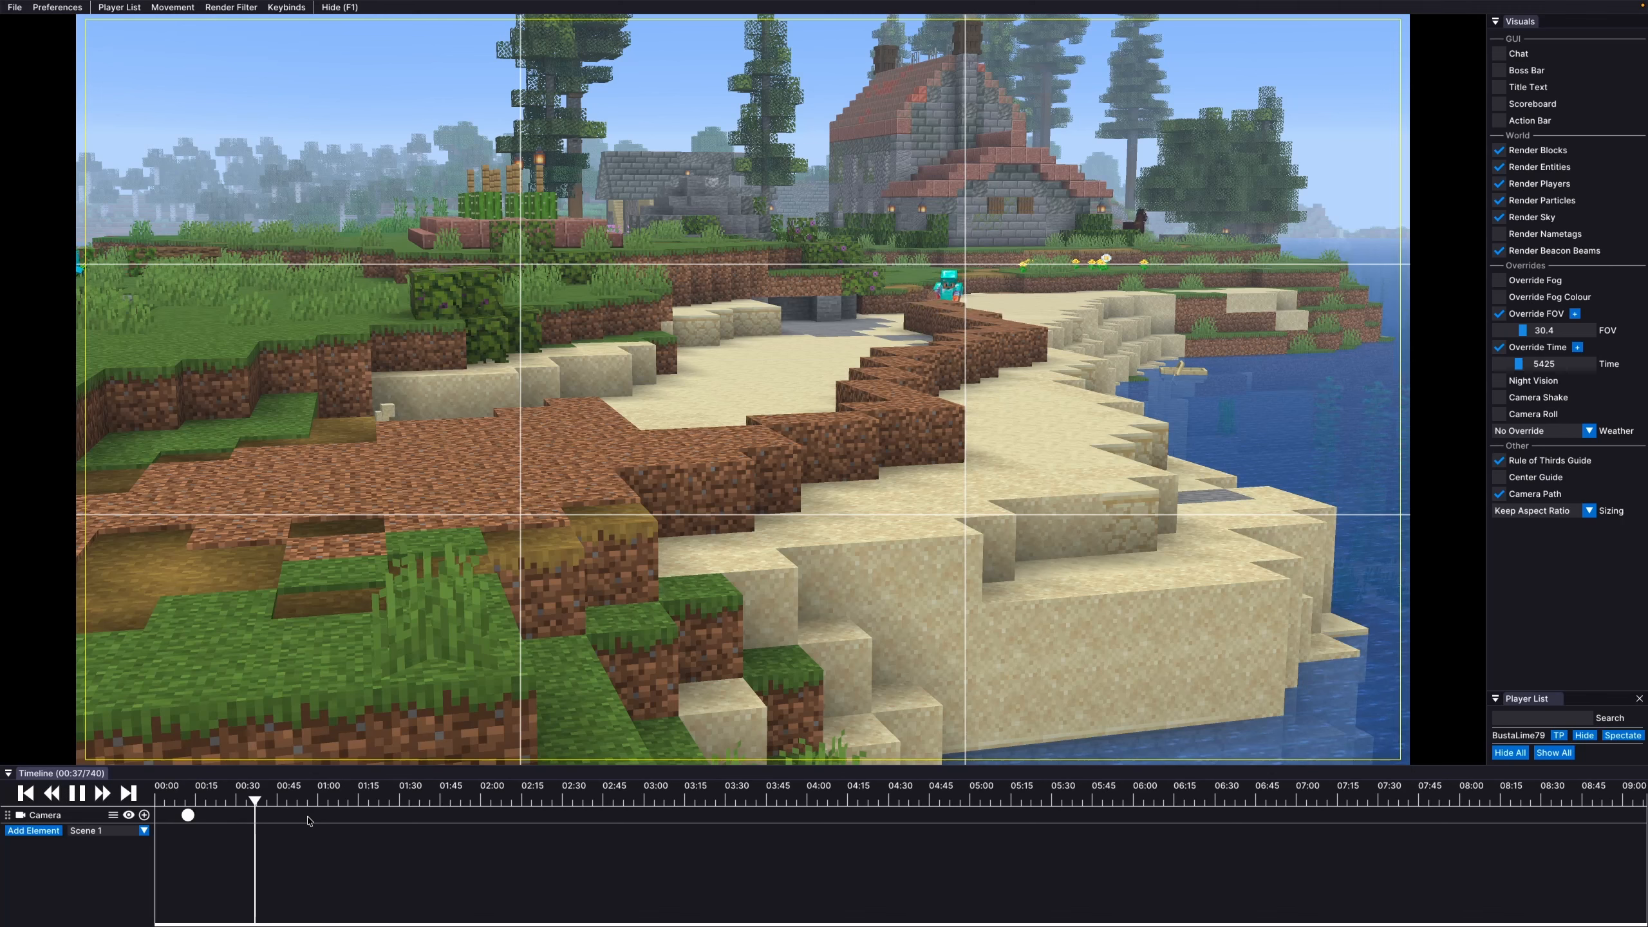
Add a Timelapse track beneath the Camera track in Scene 1
click(55, 831)
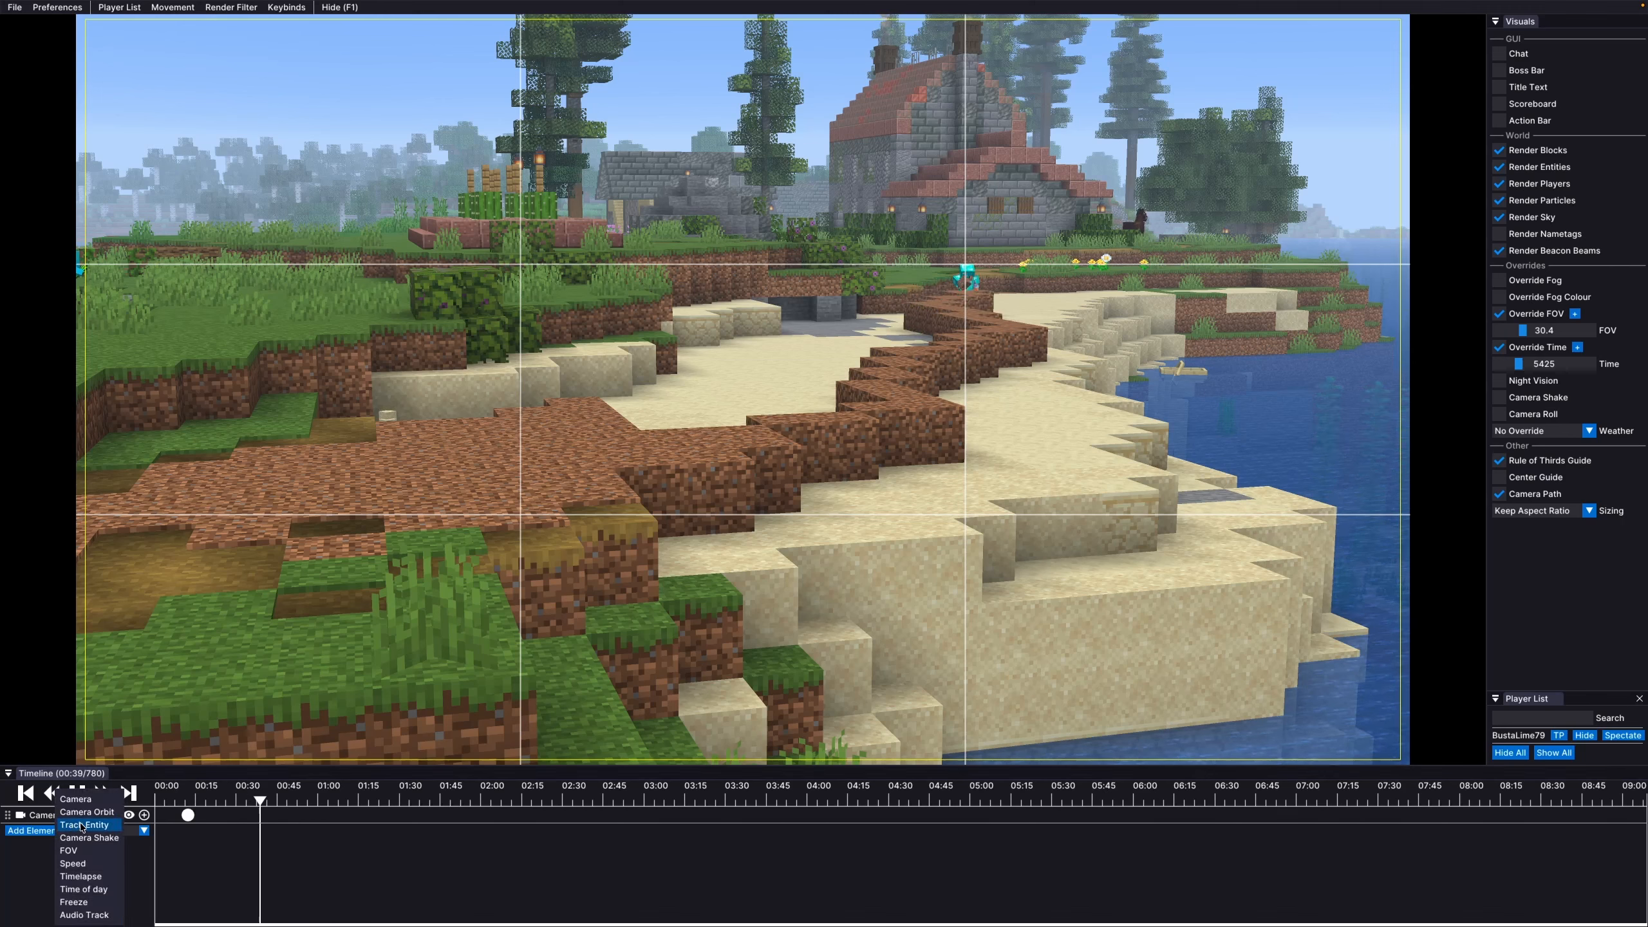
click(83, 876)
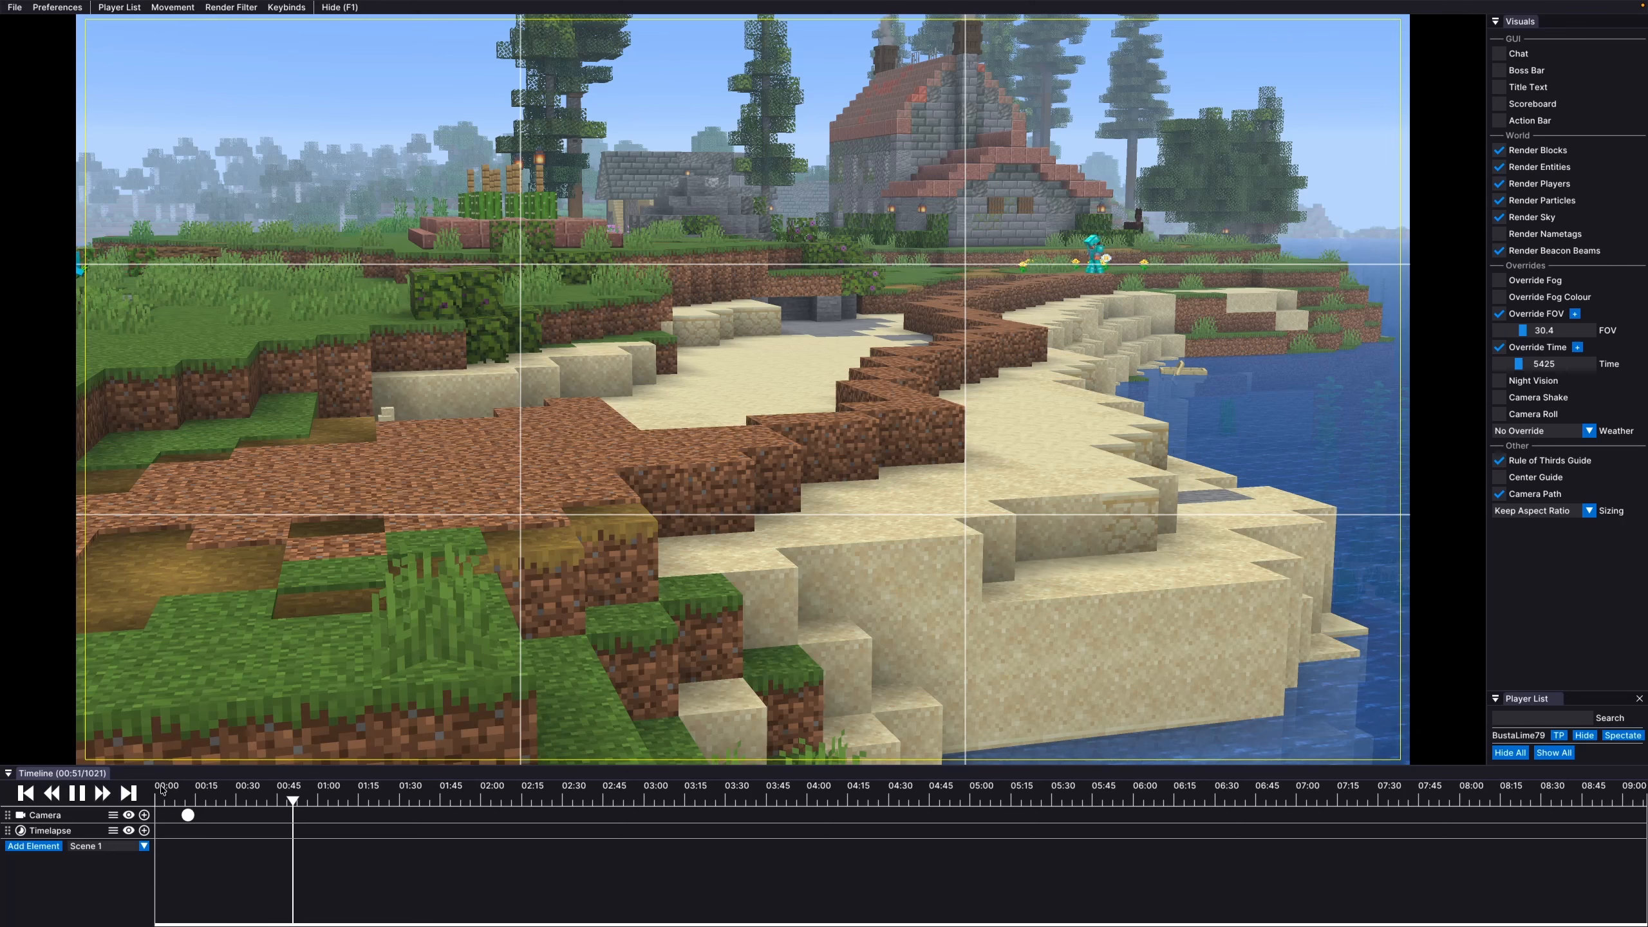
Pause the replay, mark the render In point at 00:11, and move the Camera keyframe there
click(80, 794)
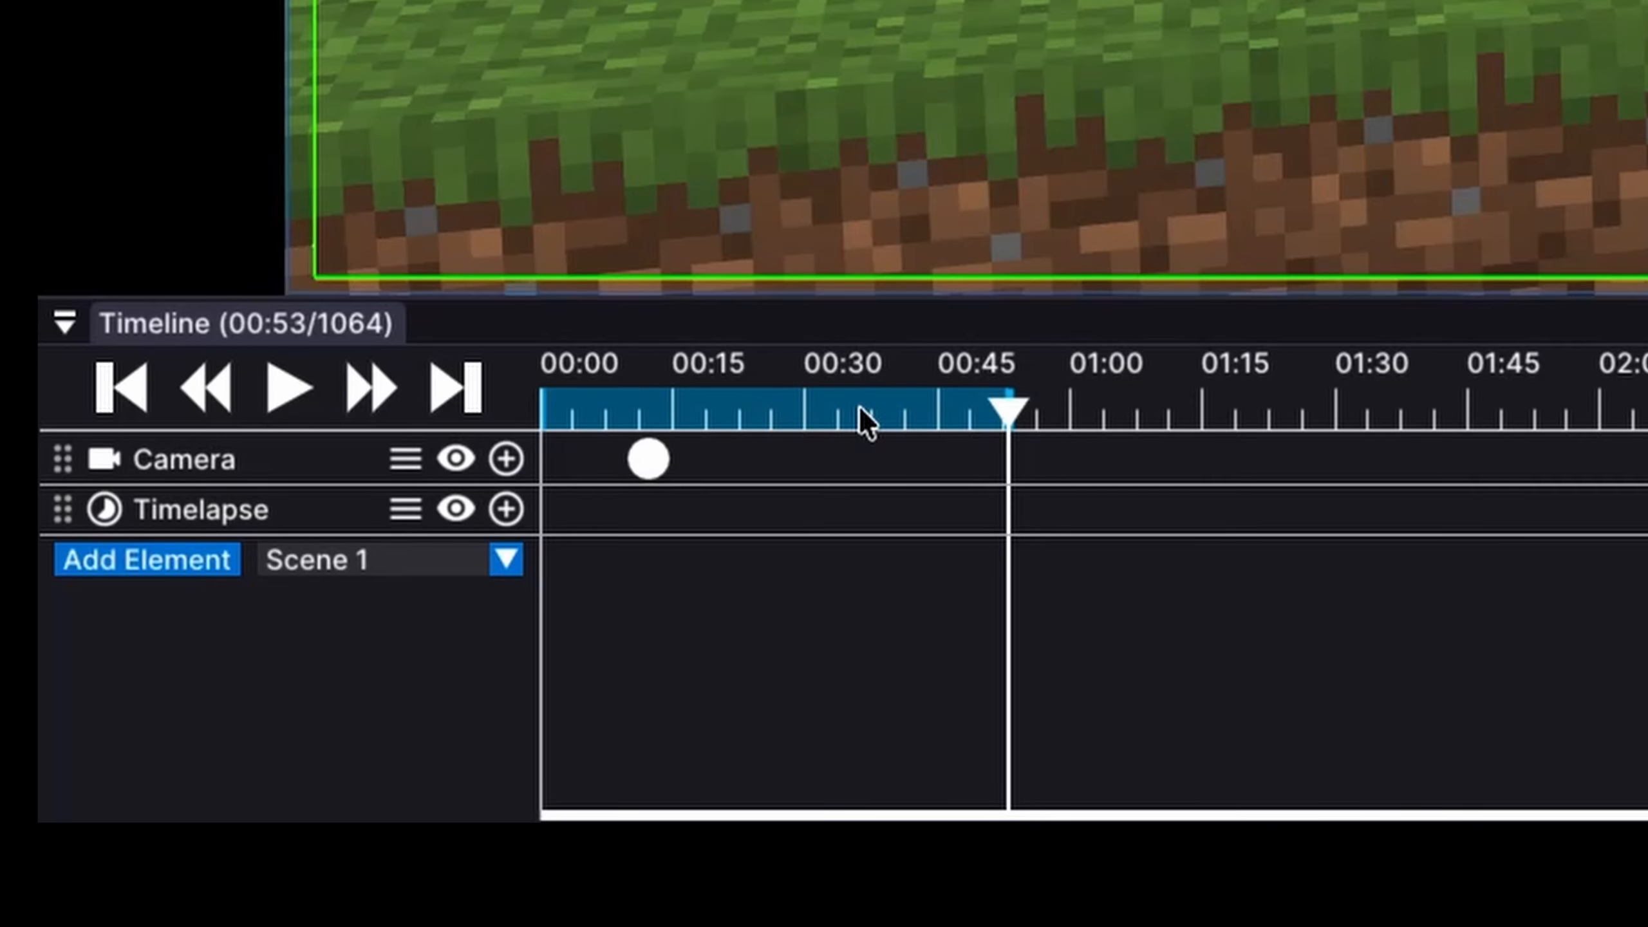
click(636, 422)
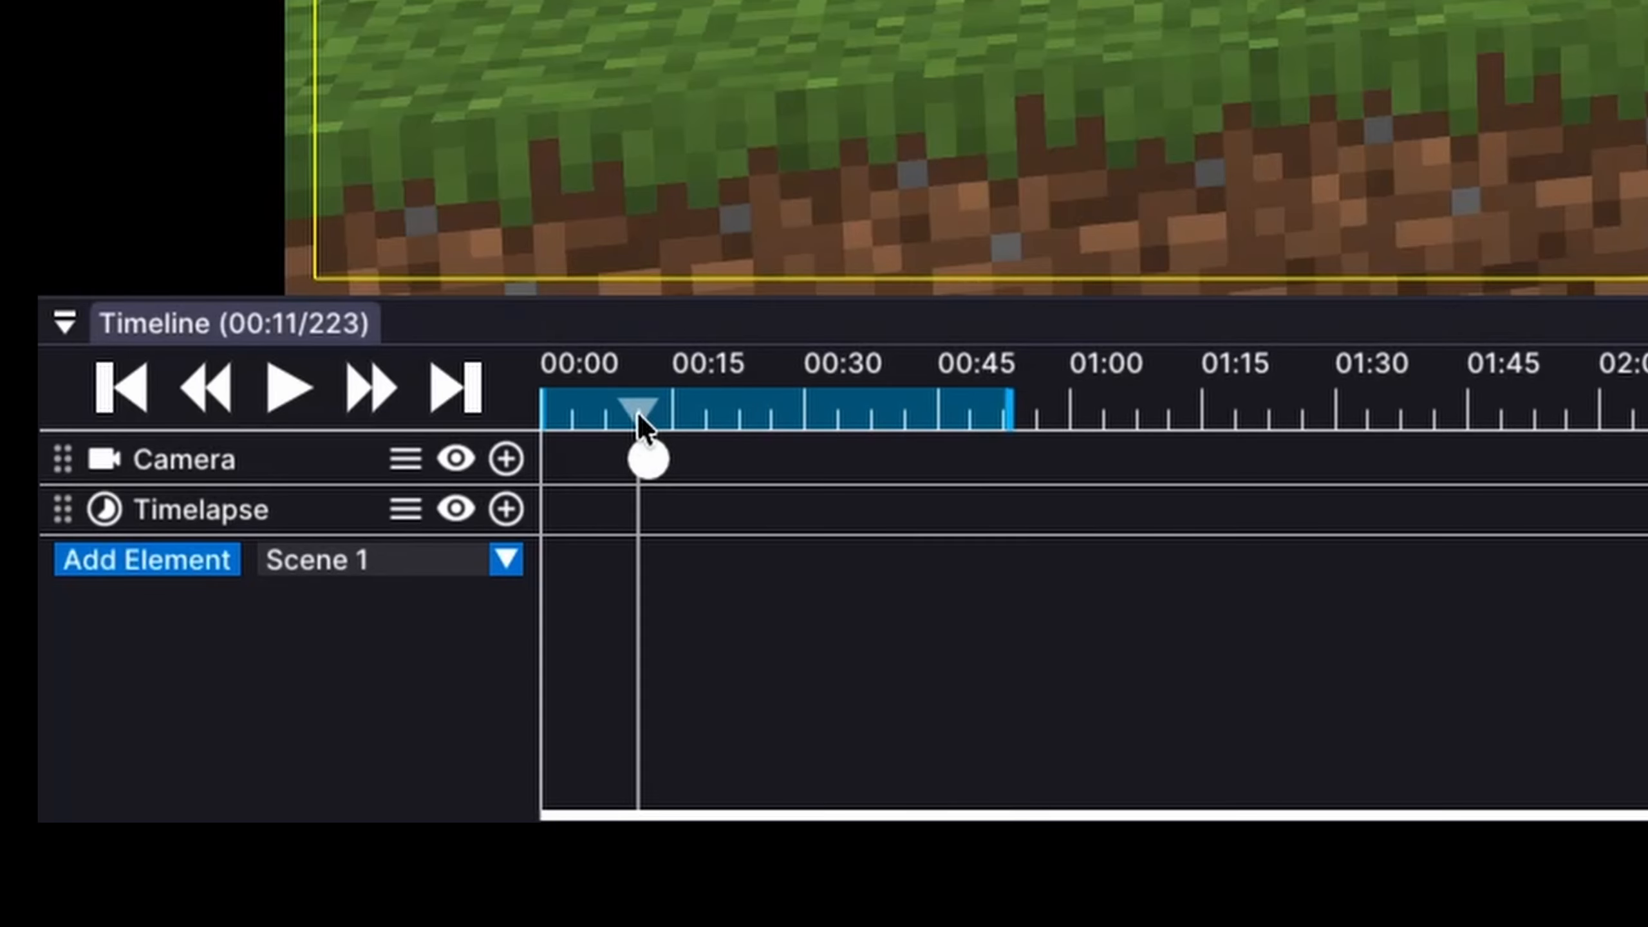
key(i)
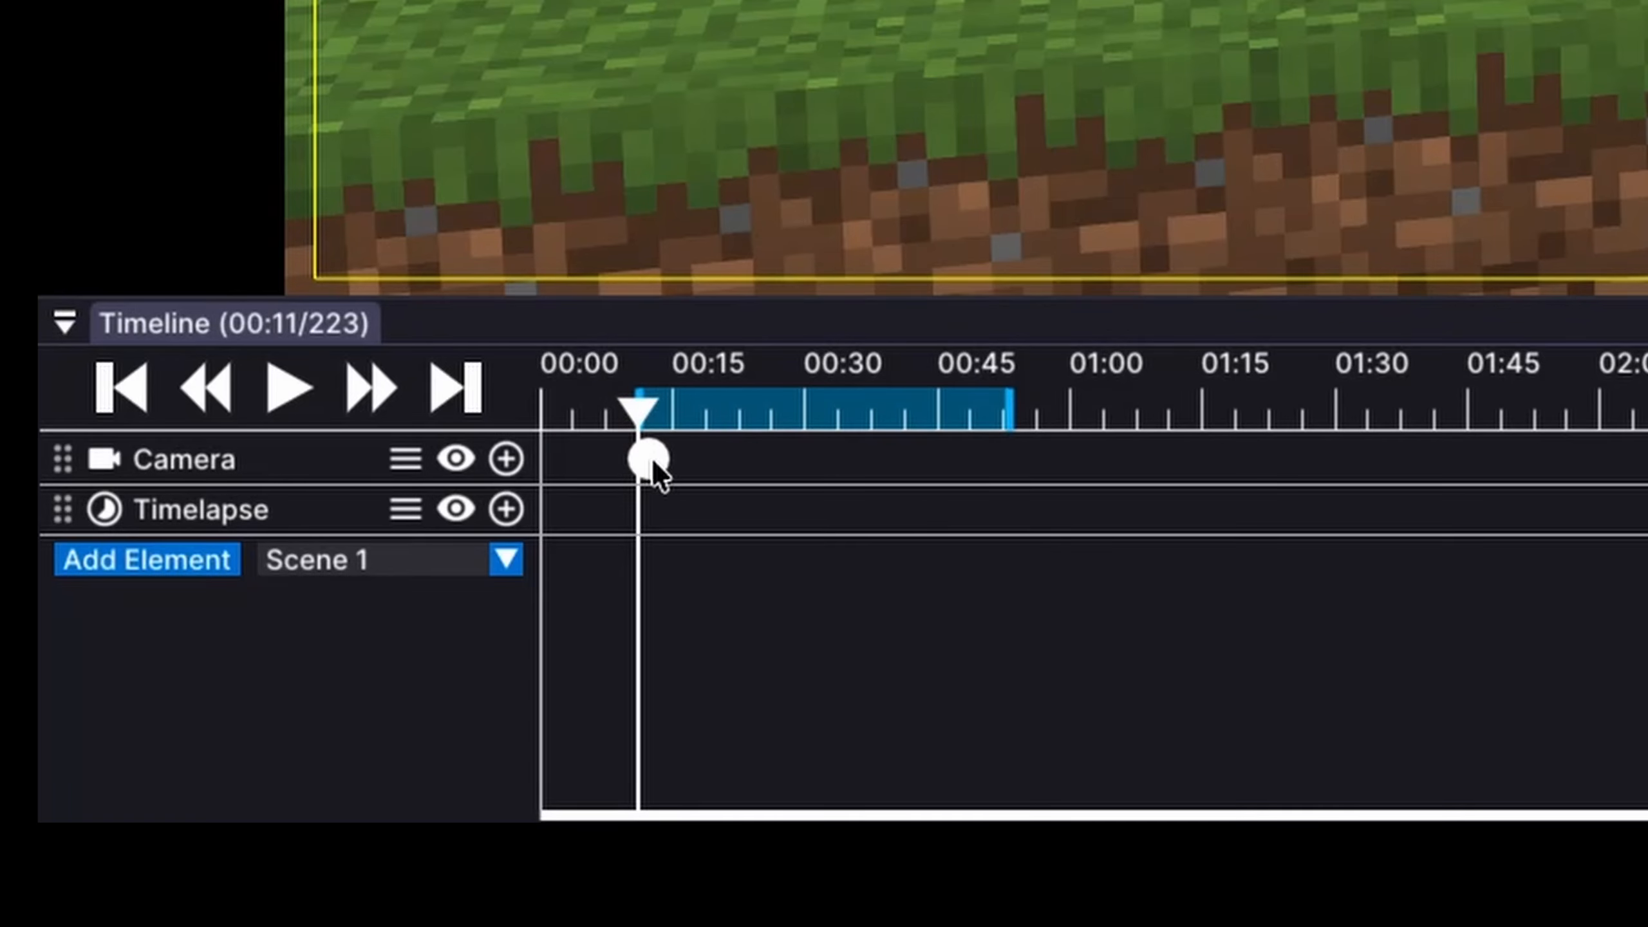
drag(652, 461, 642, 457)
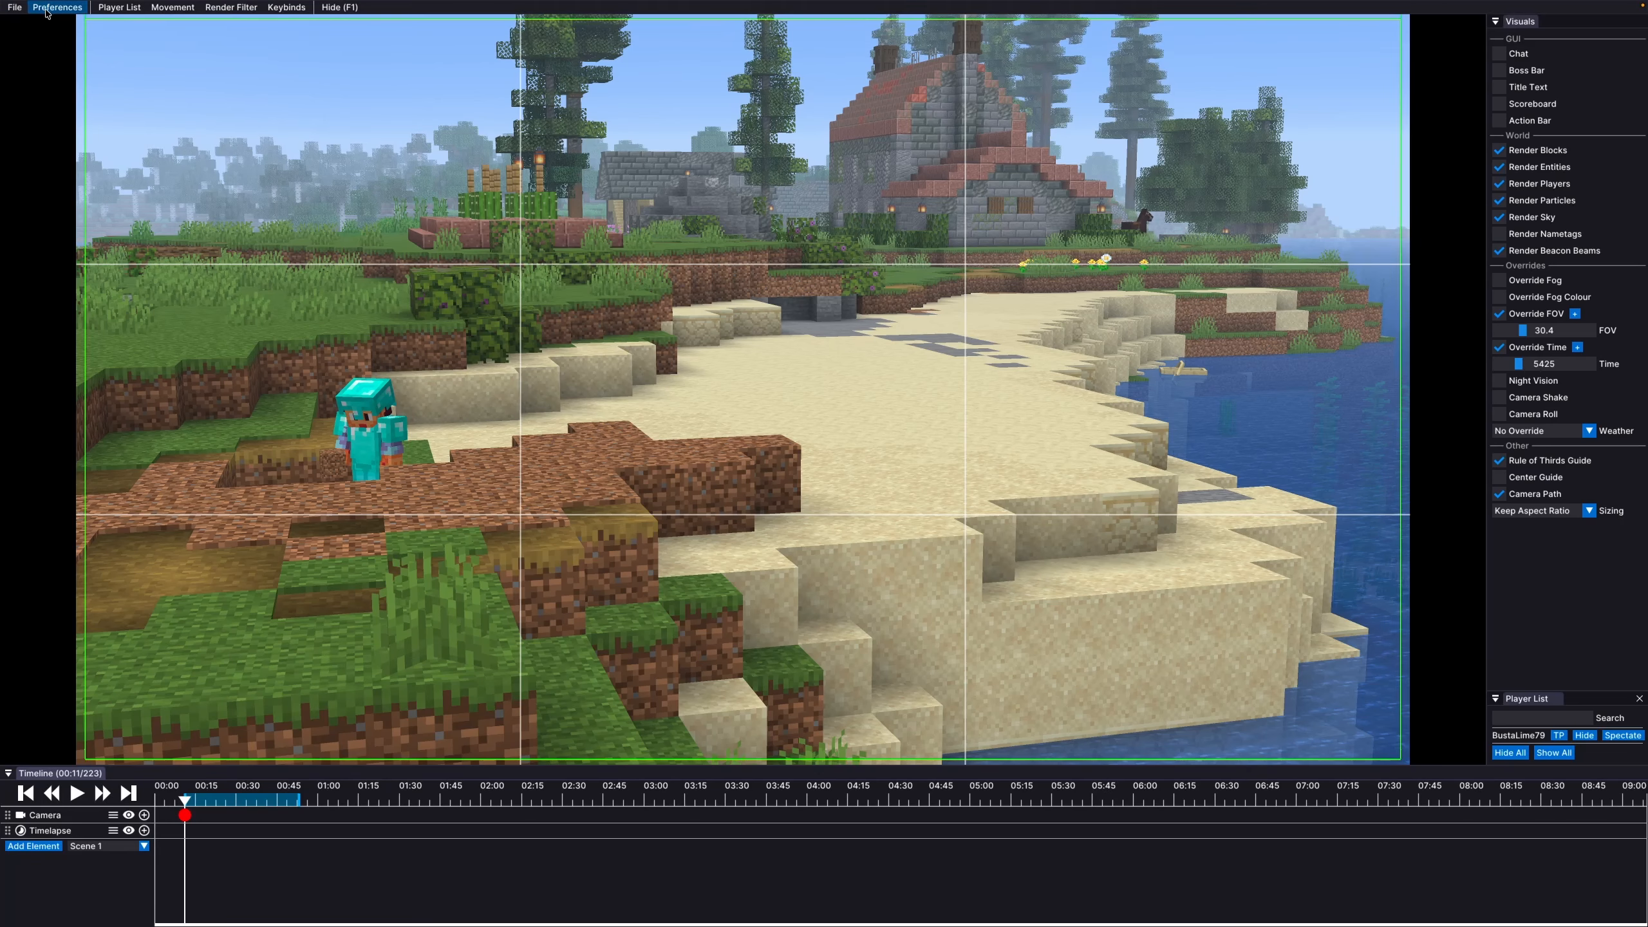
Review the export settings, then set the player character as the audio source
click(14, 7)
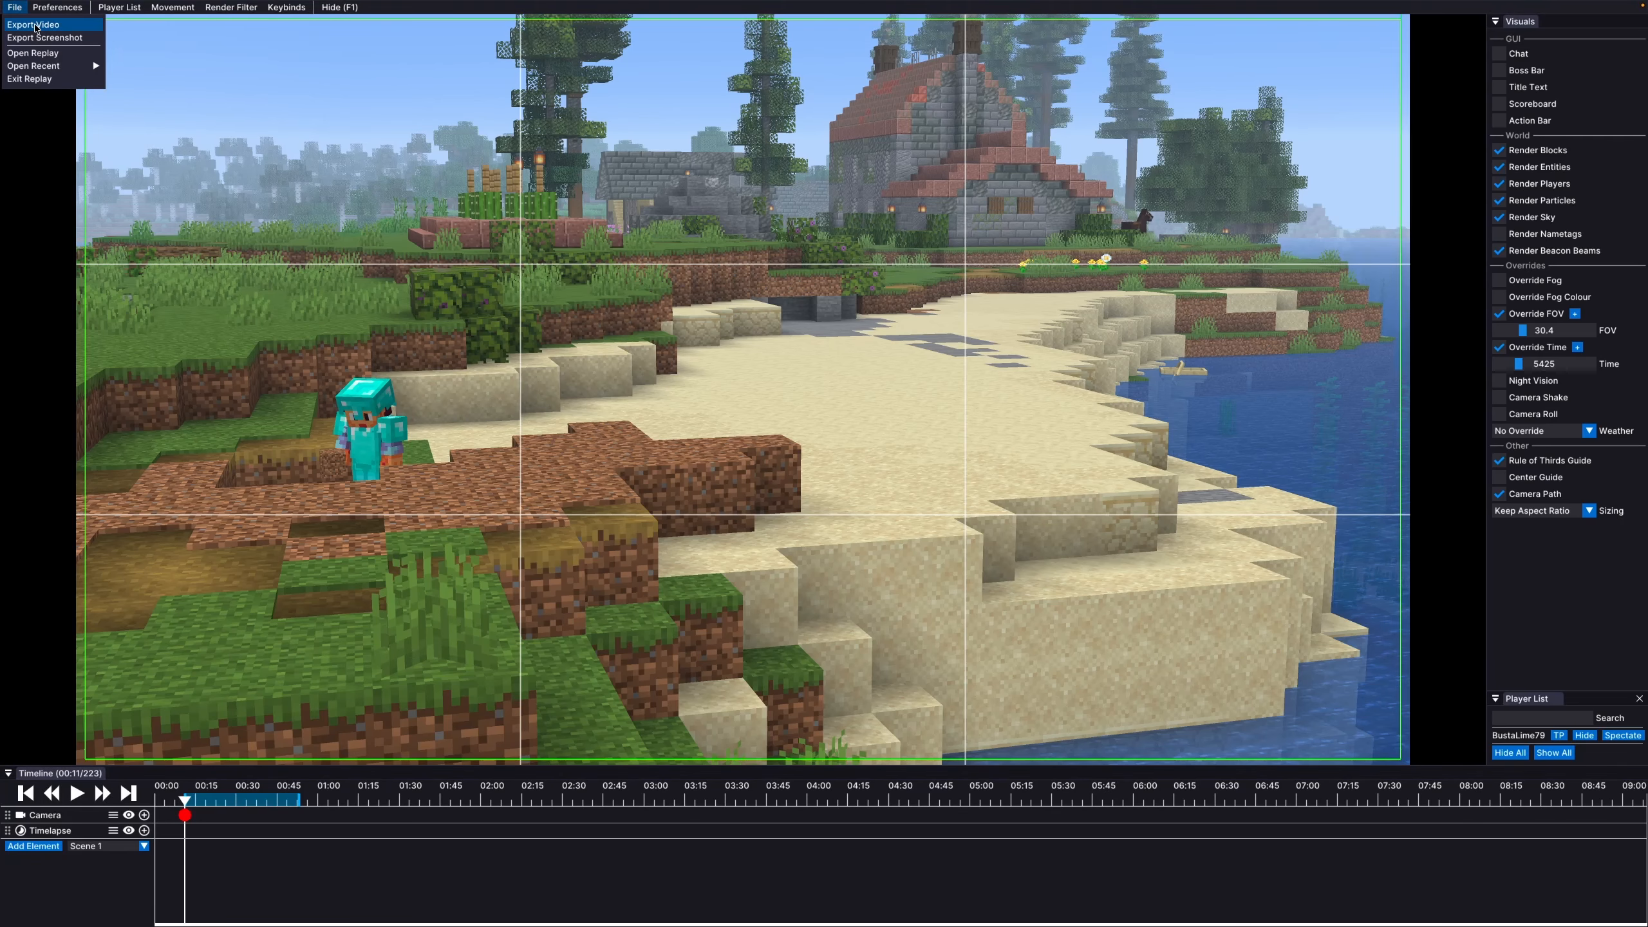
click(32, 24)
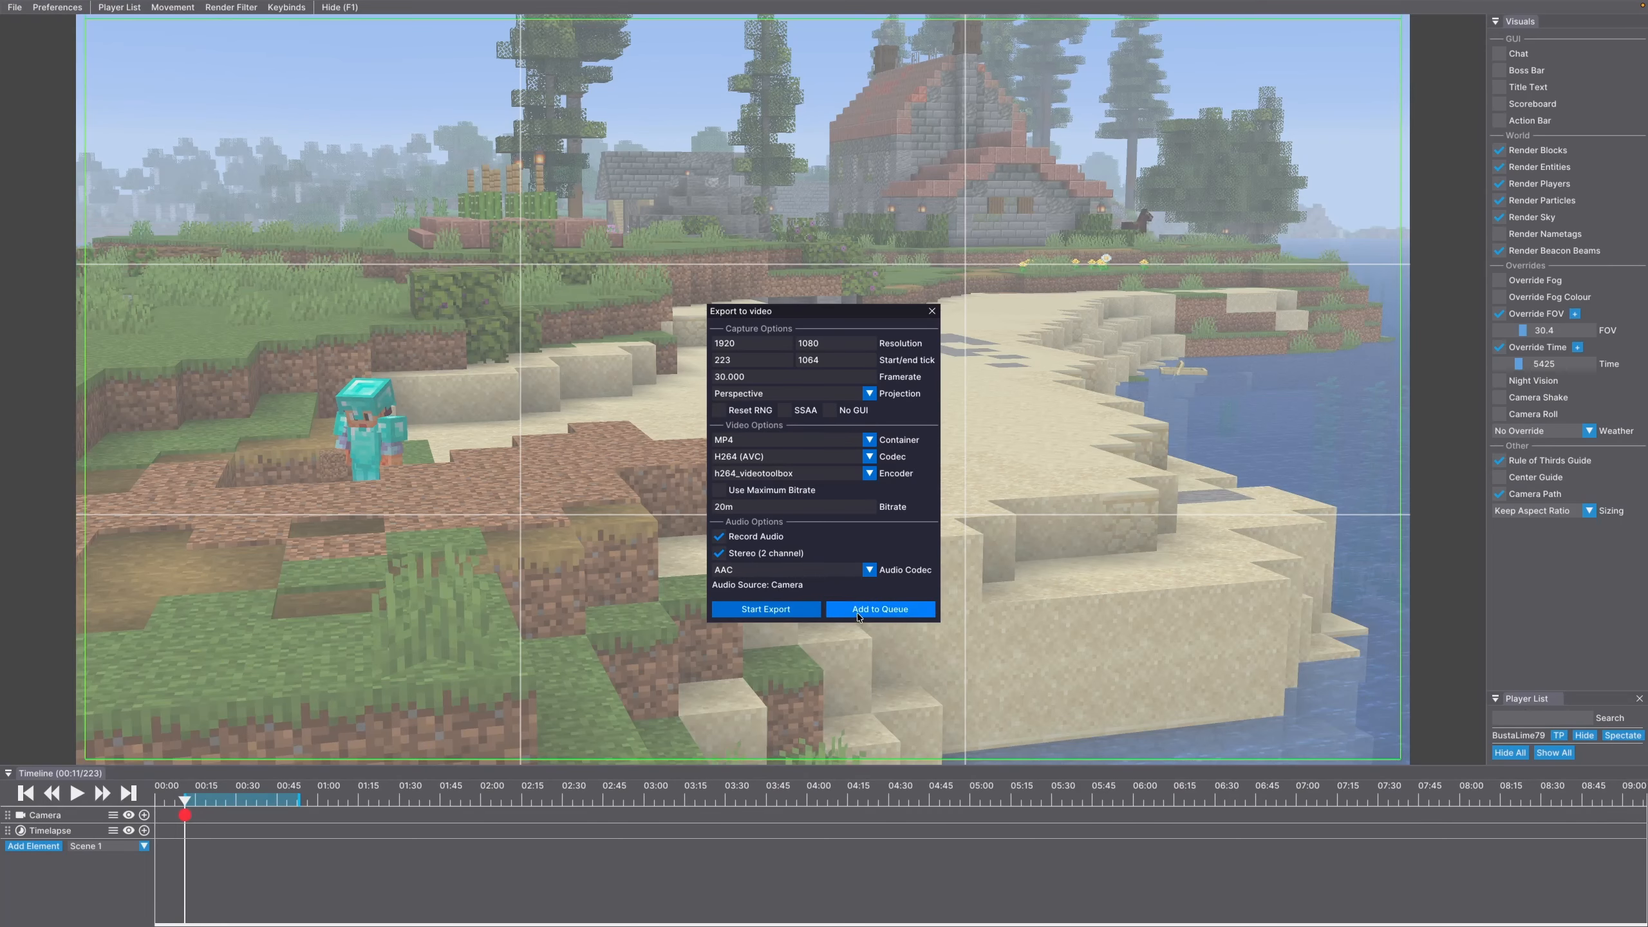
click(932, 312)
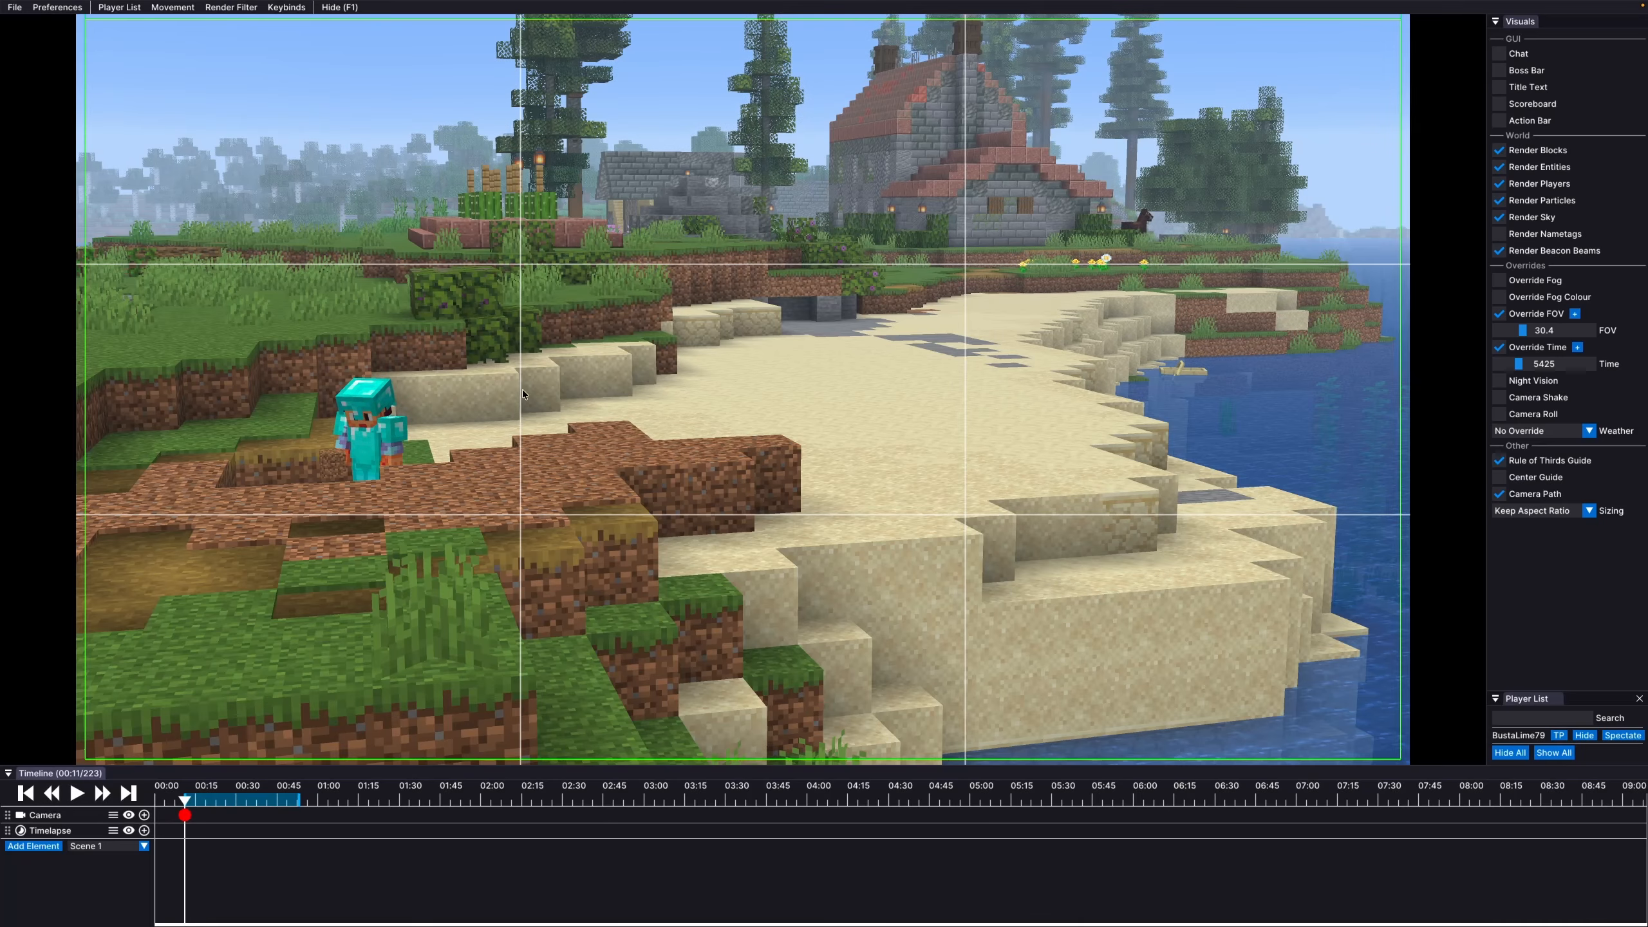
right_click(391, 435)
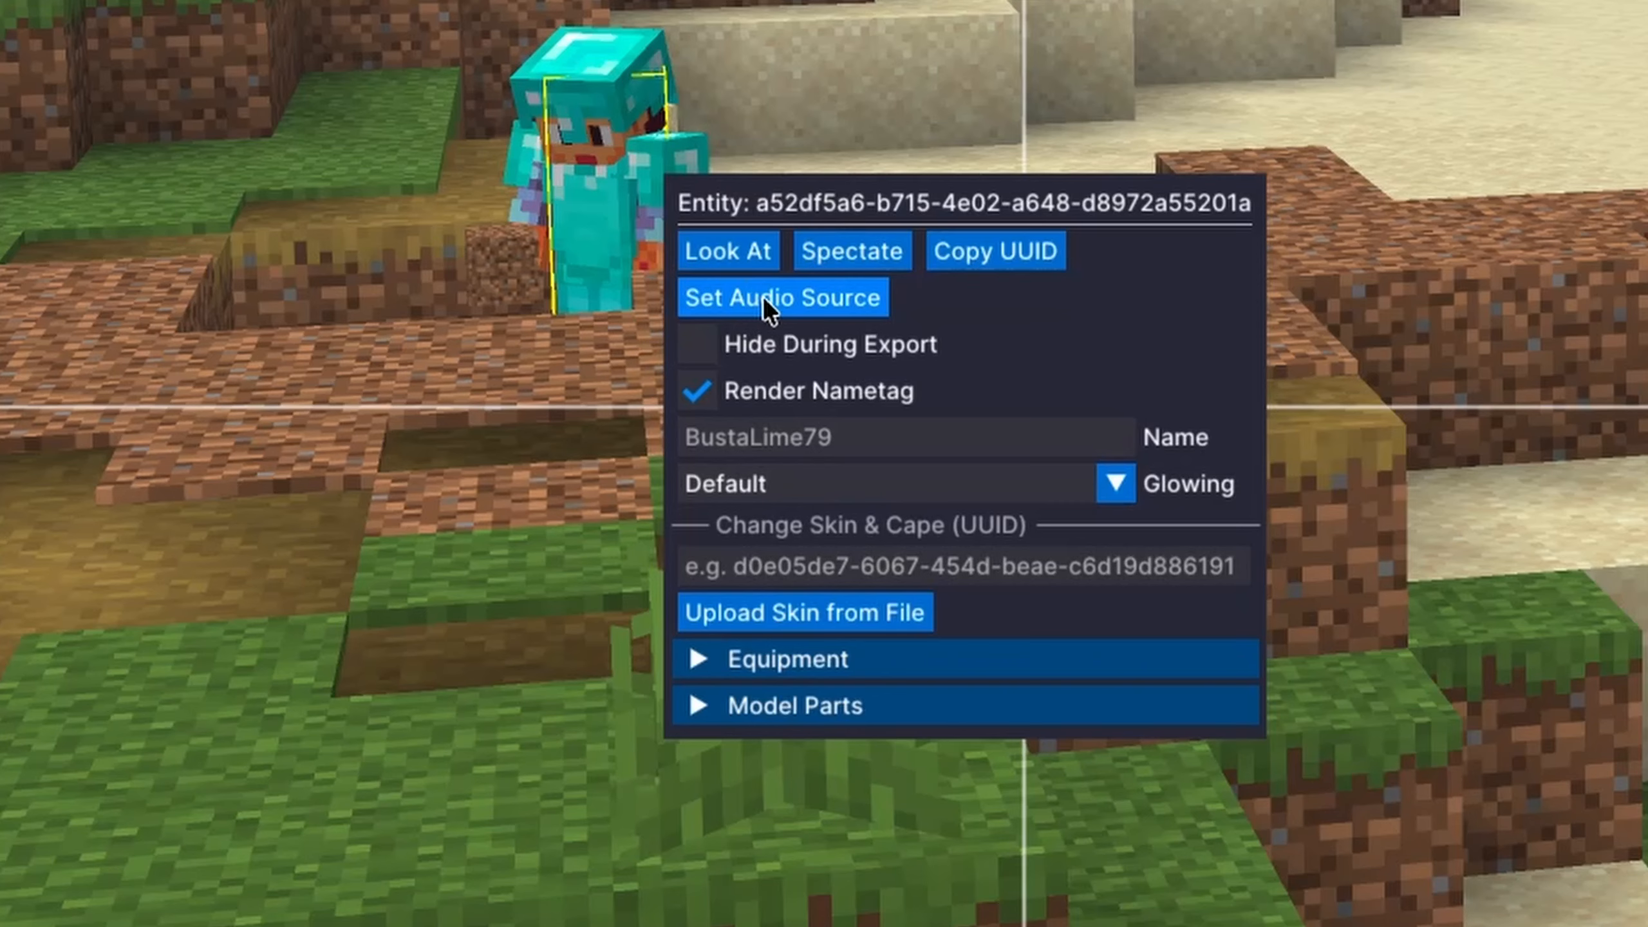
click(426, 475)
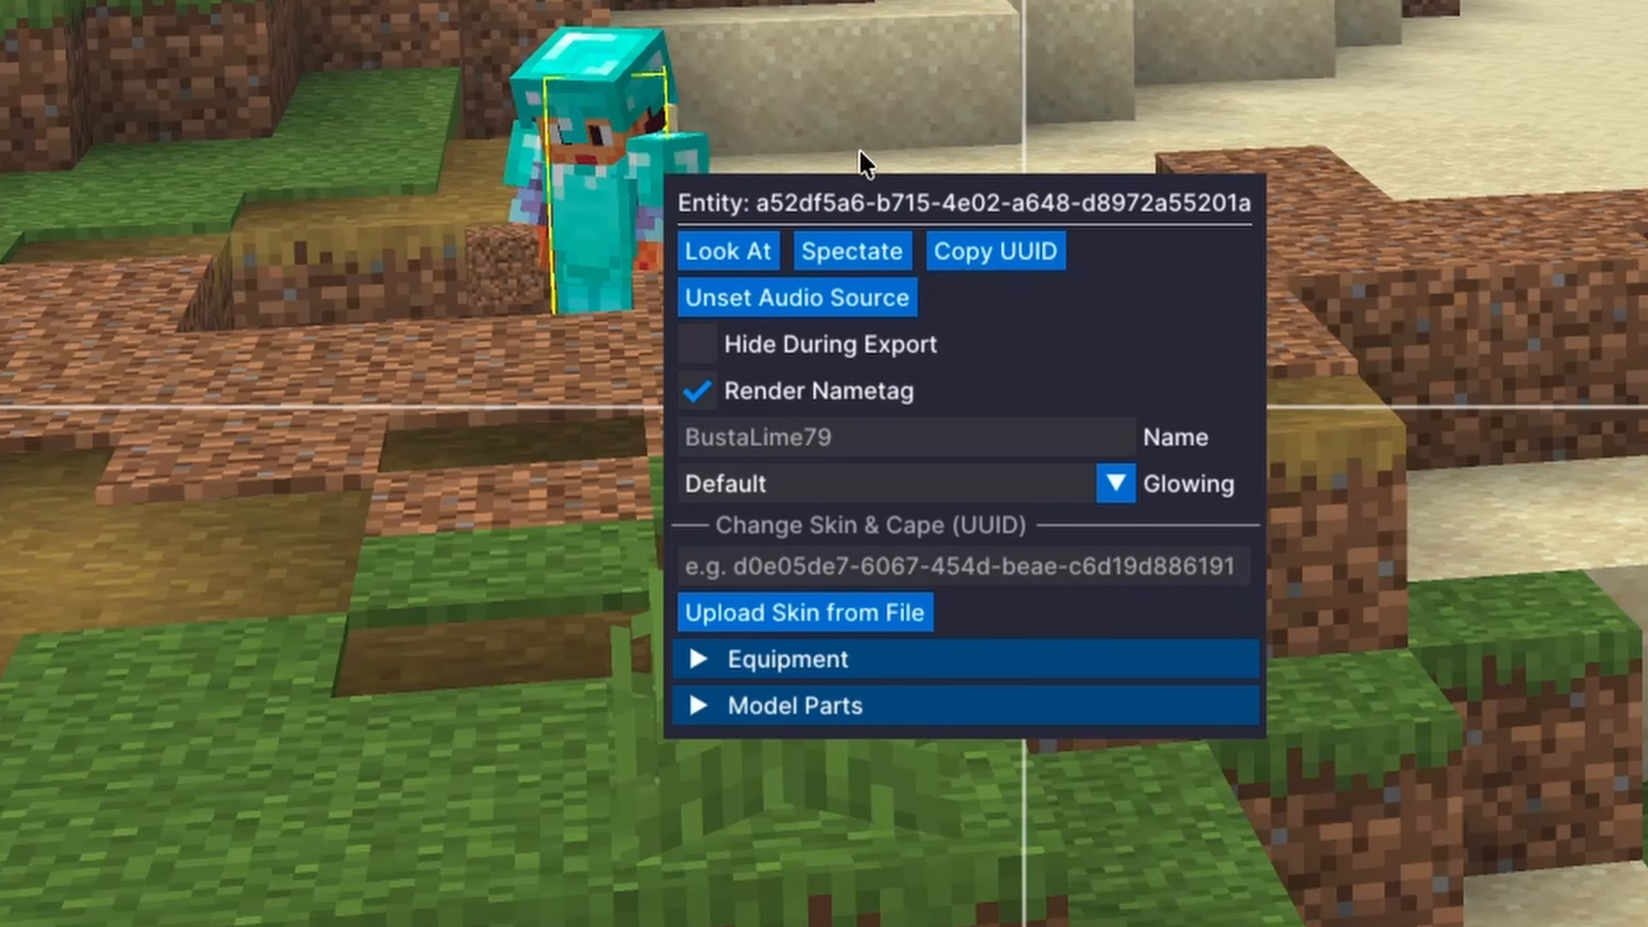
click(878, 55)
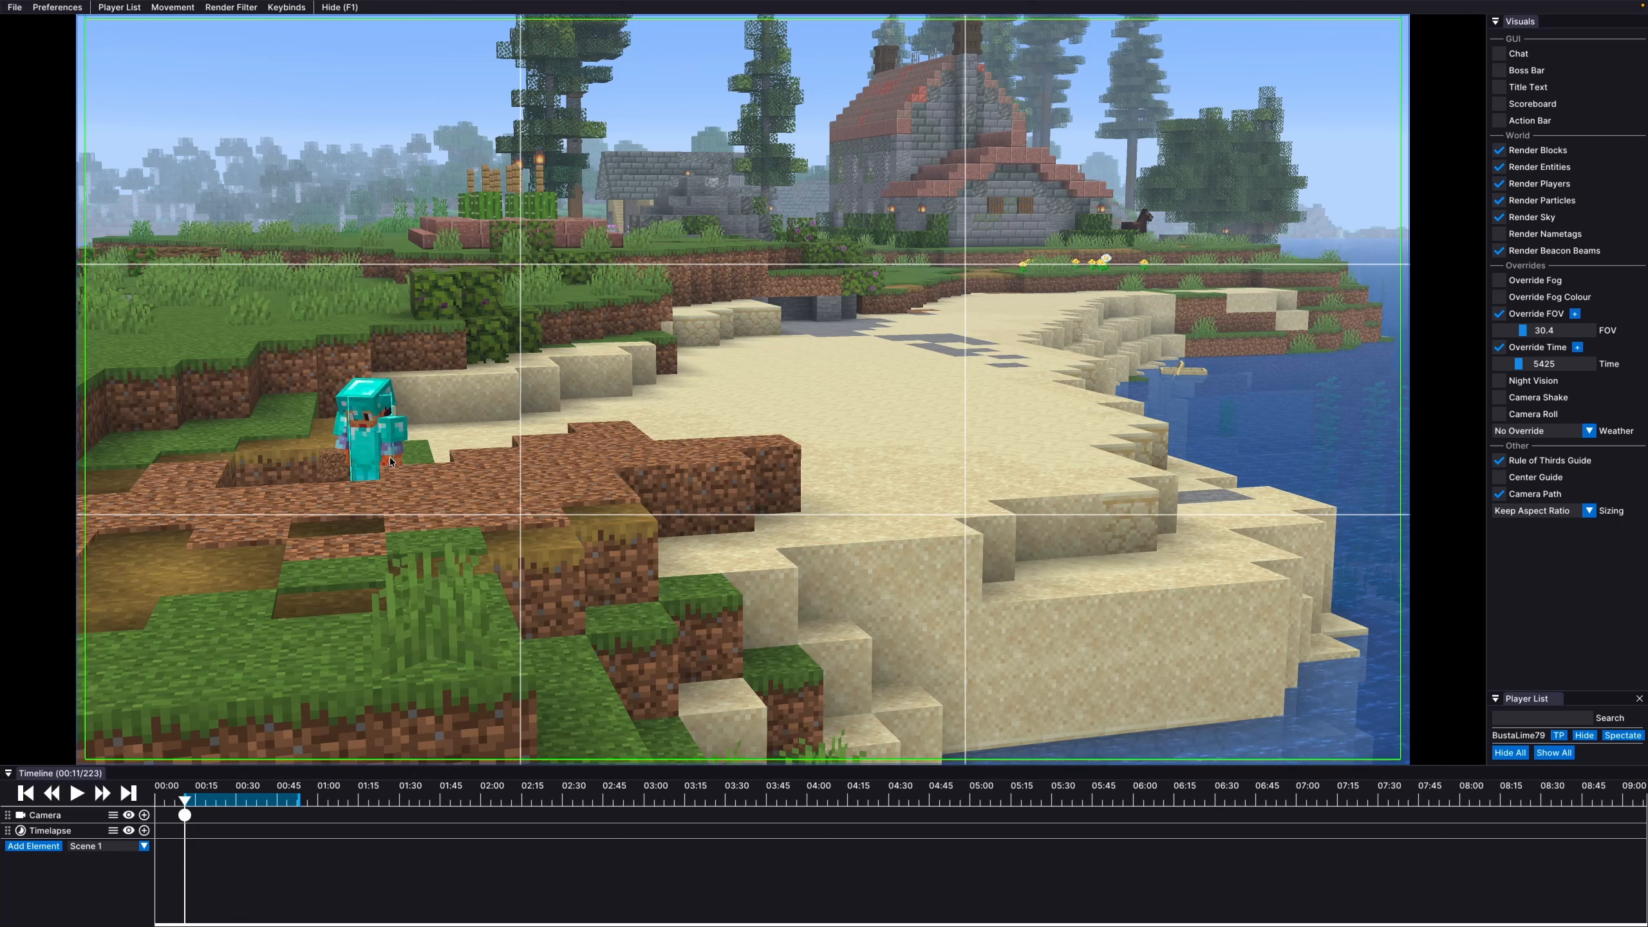
Start a 1920×1080, 30 fps MP4 export of ticks 223–1064
click(14, 7)
click(30, 25)
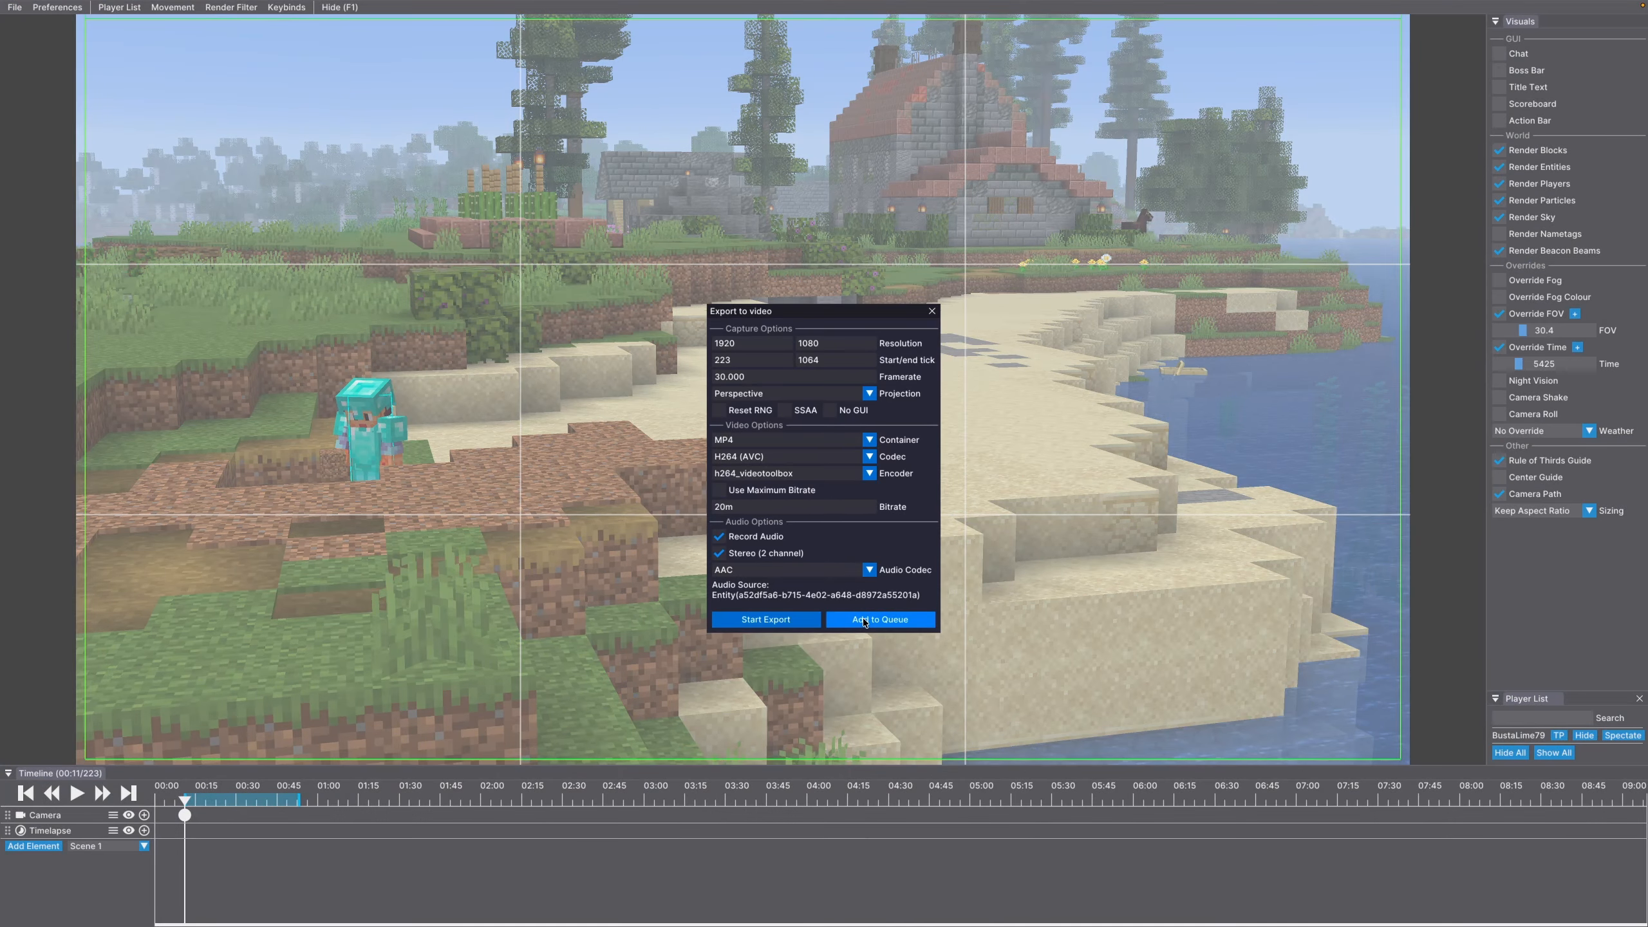
click(796, 624)
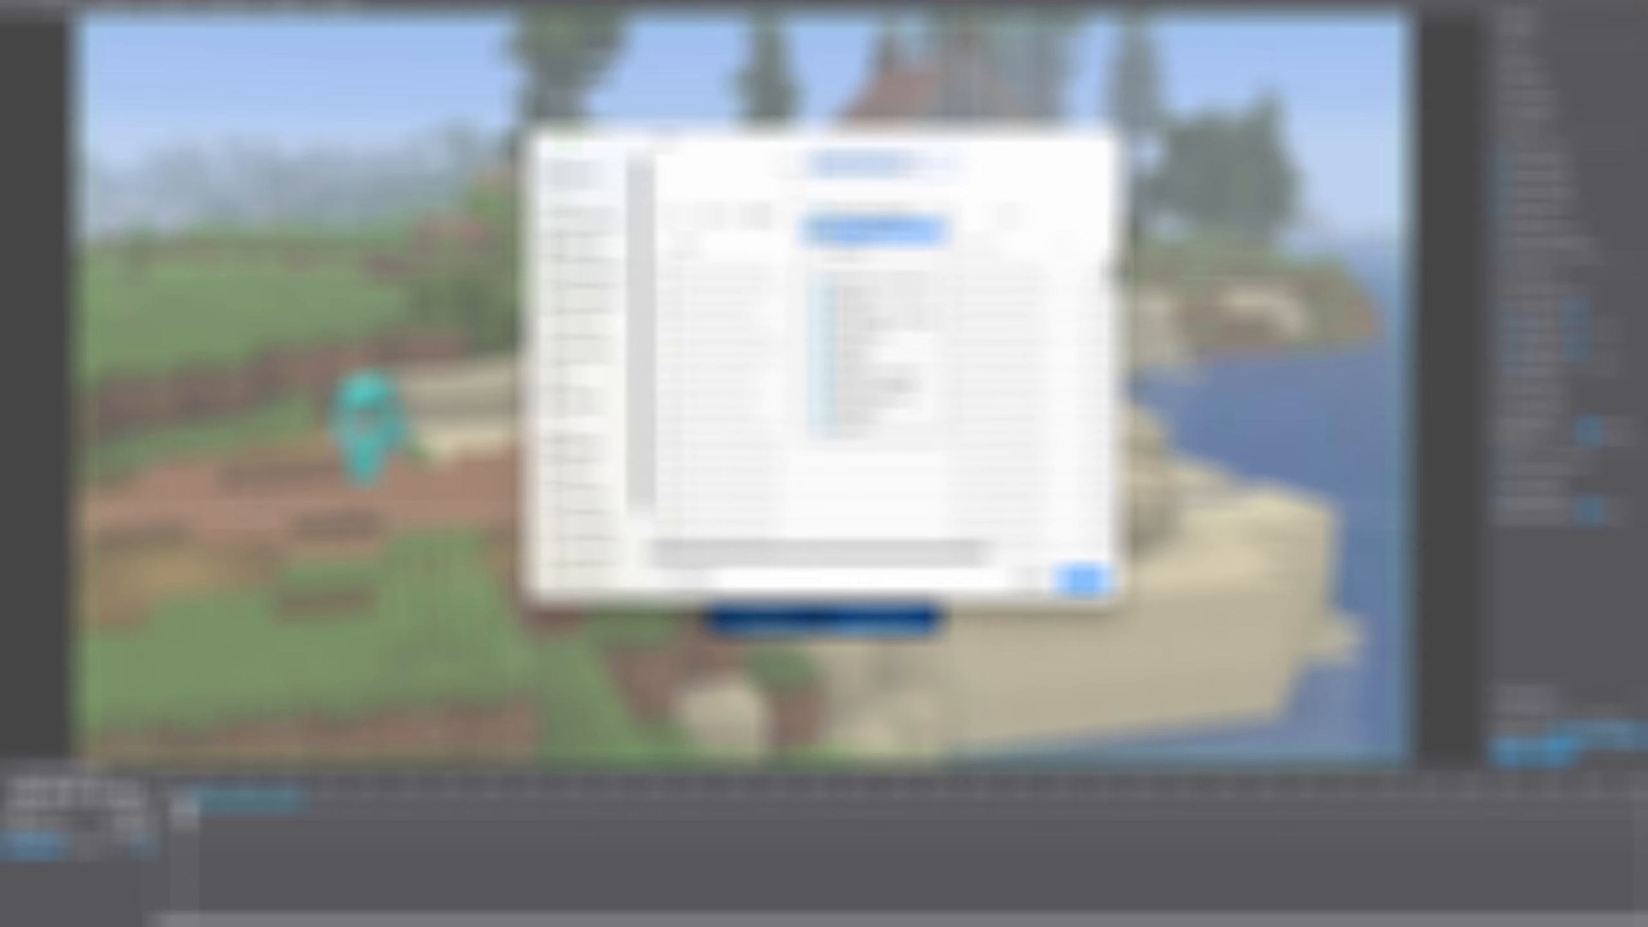
Save the export, let the 42-second 70 MB MP4 render, and dismiss the finished notice
key(Return)
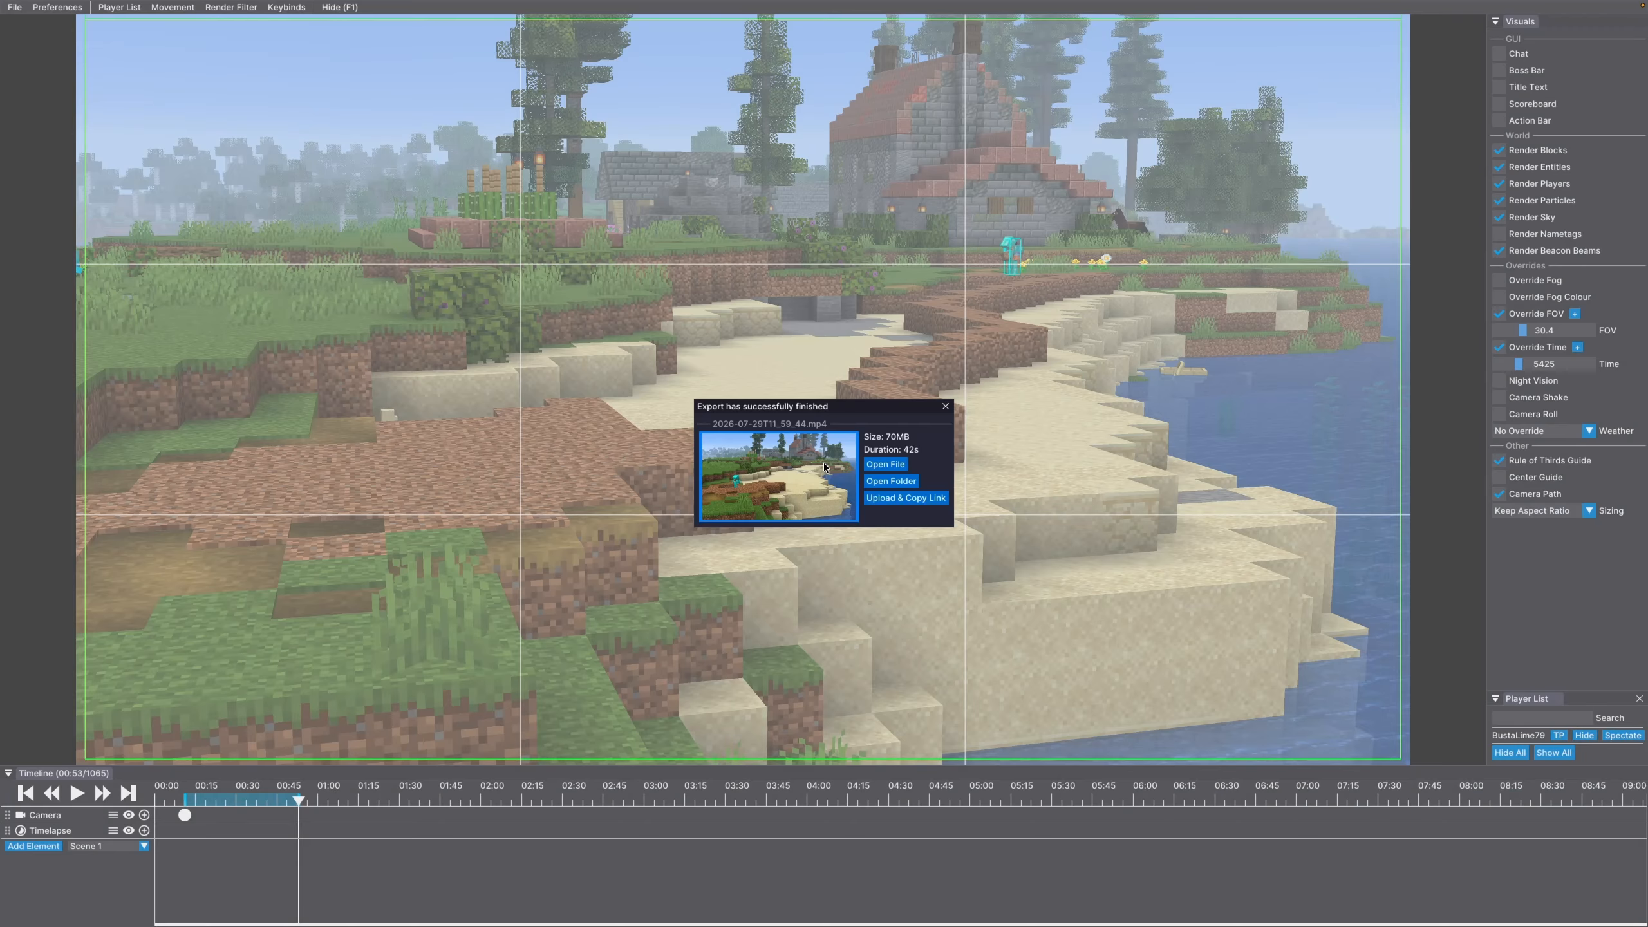
click(945, 406)
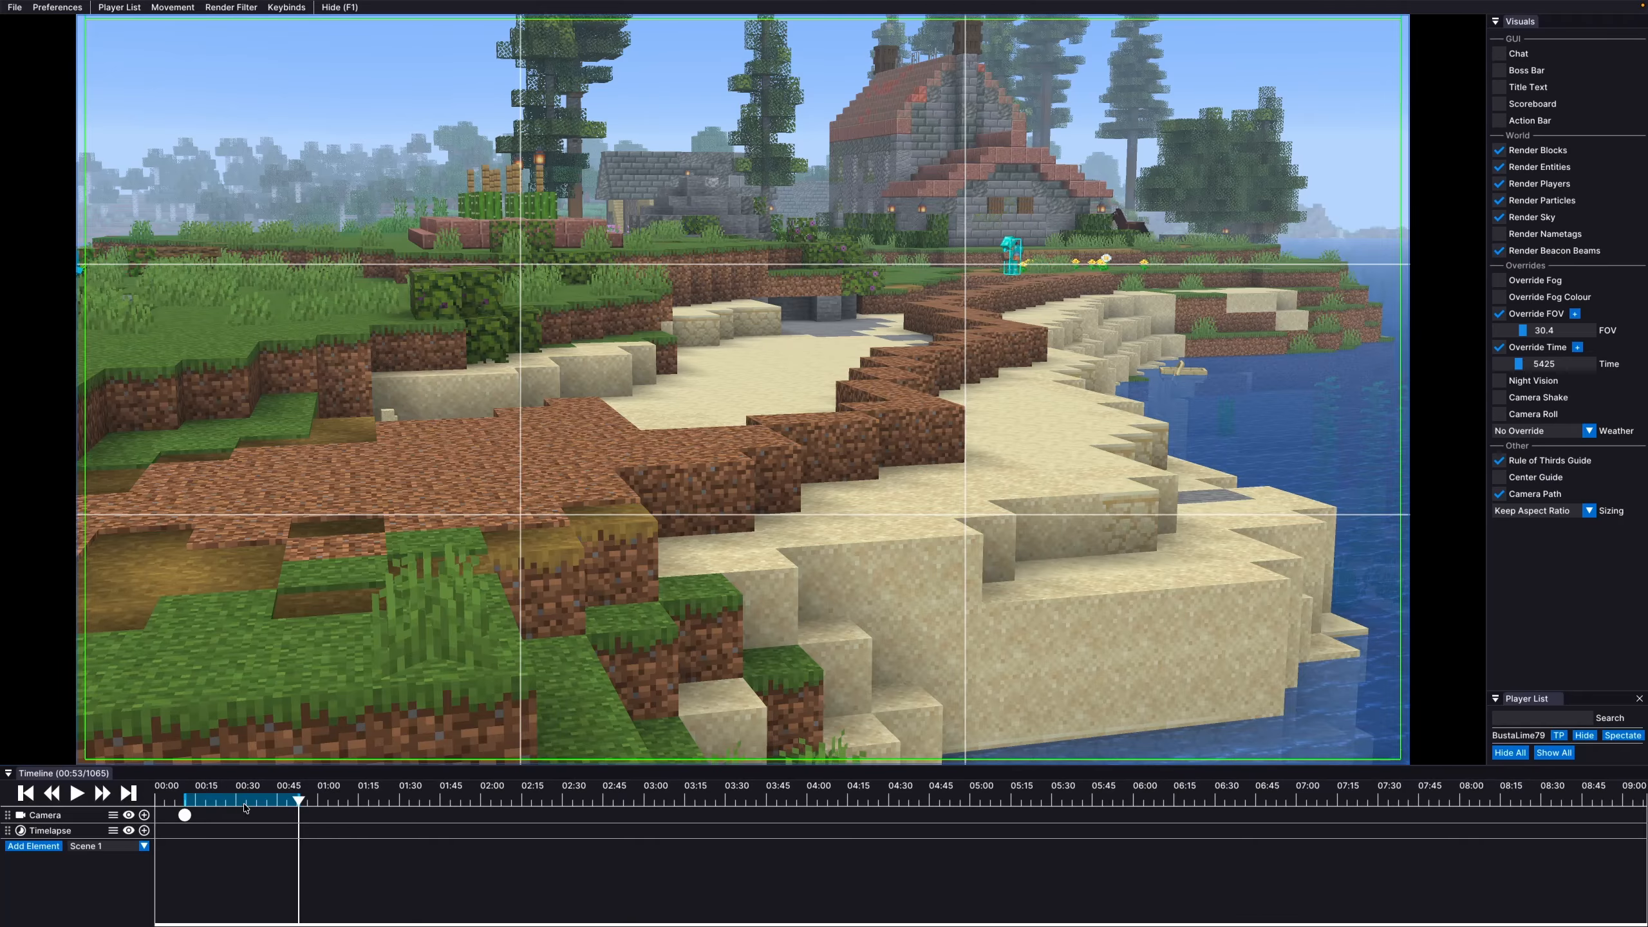
Fly the camera higher over the beach and widen the field of view to 47.6
key(space)
mouse_move(742, 390)
mouse_down()
mouse_move(668, 507)
mouse_move(701, 481)
mouse_move(643, 448)
mouse_move(749, 381)
mouse_up()
key(d)
key(space)
drag(1522, 330, 1541, 338)
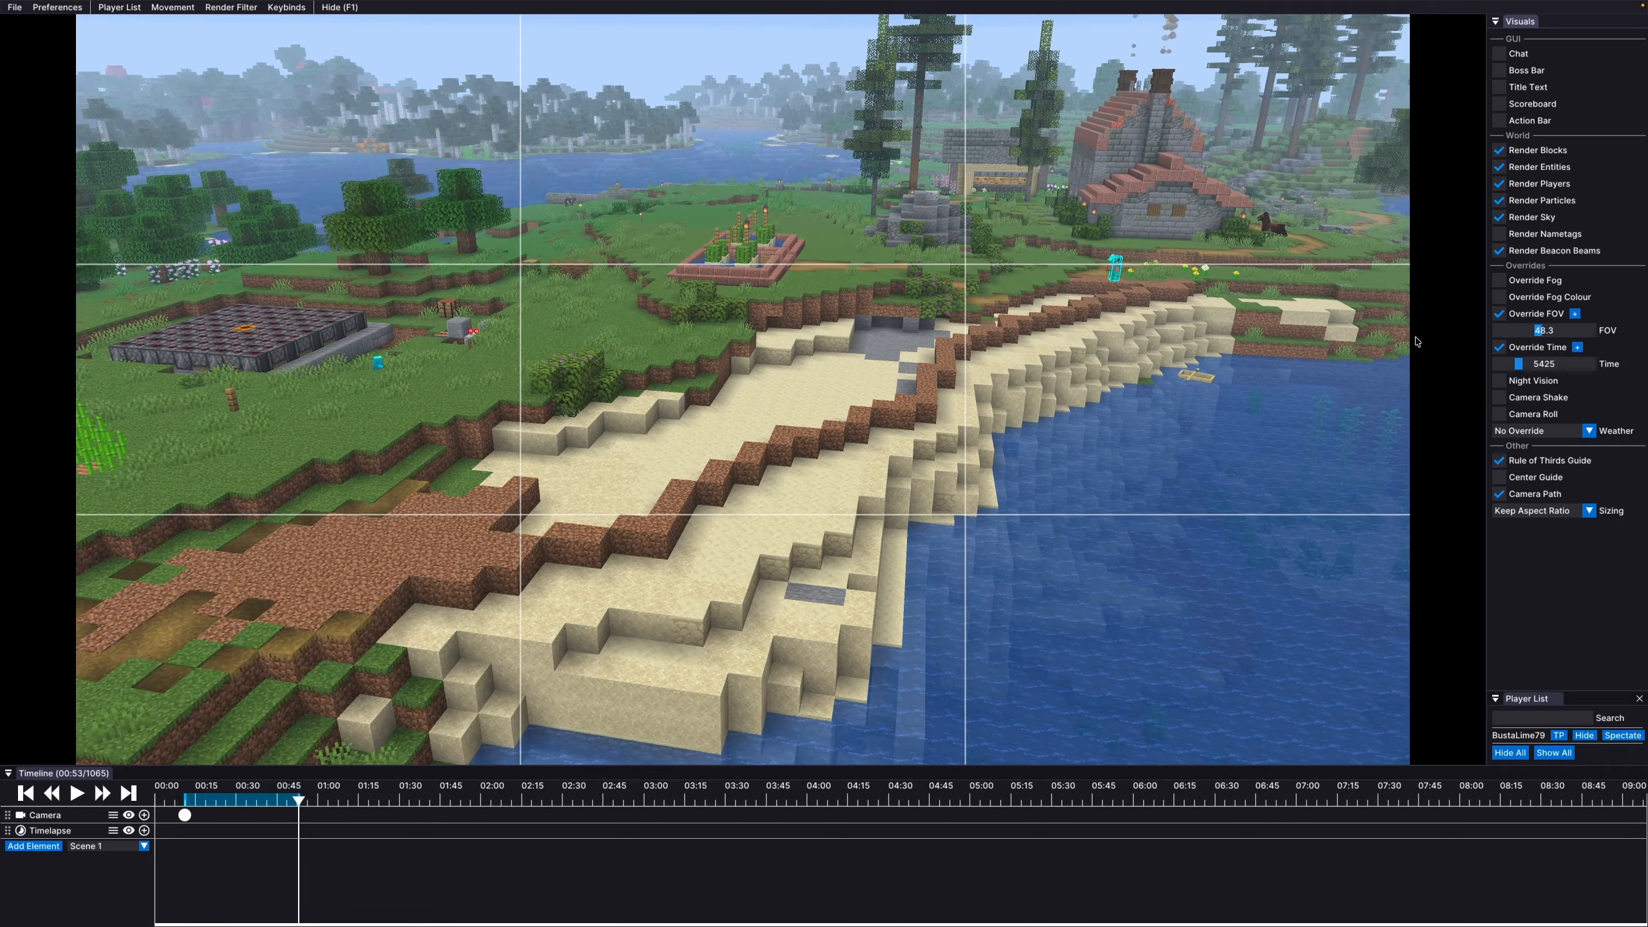
drag(1233, 357, 742, 390)
key(d)
key(d)
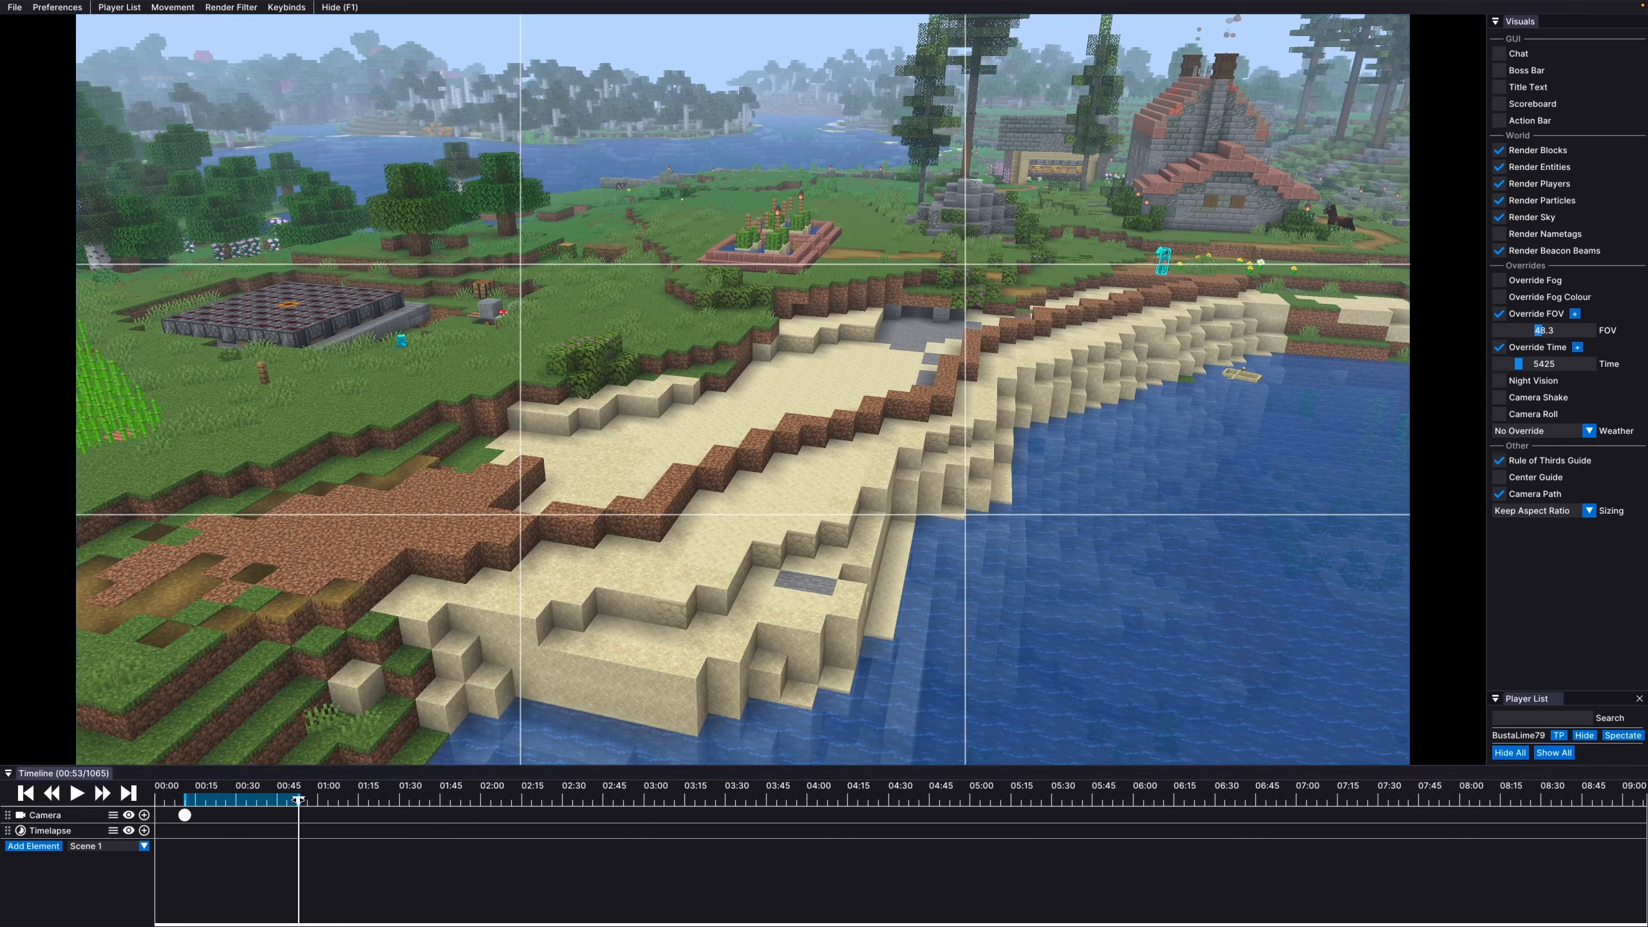
Add a Camera keyframe at 00:58, mark the render In there, and scrub to 05:06
drag(300, 807, 311, 802)
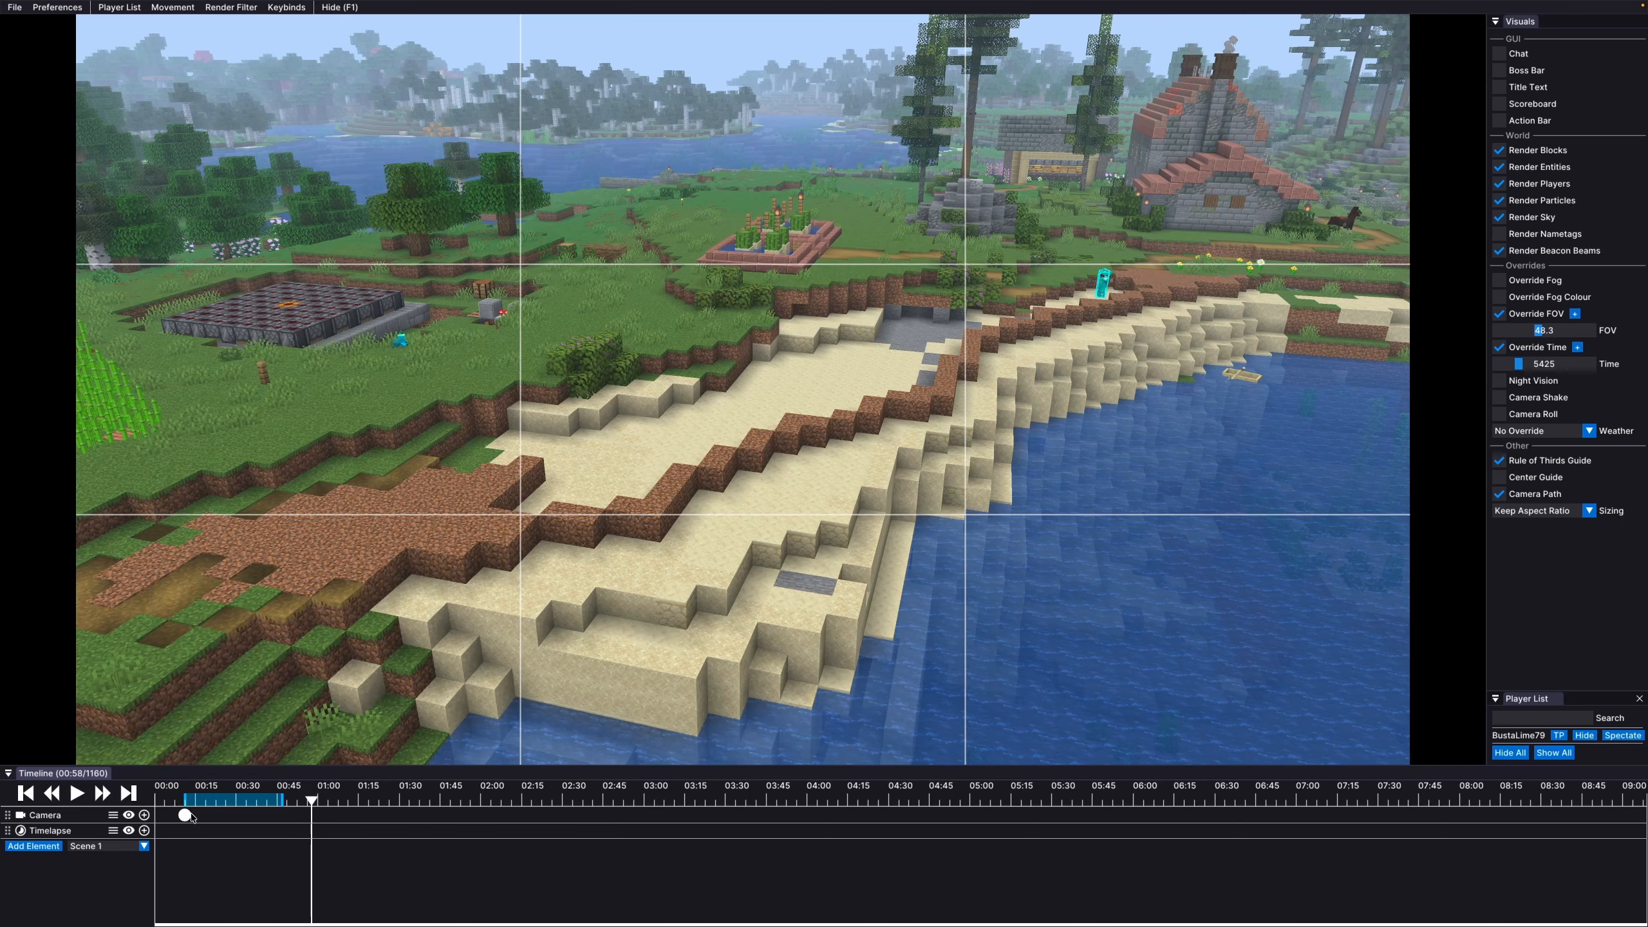
click(145, 816)
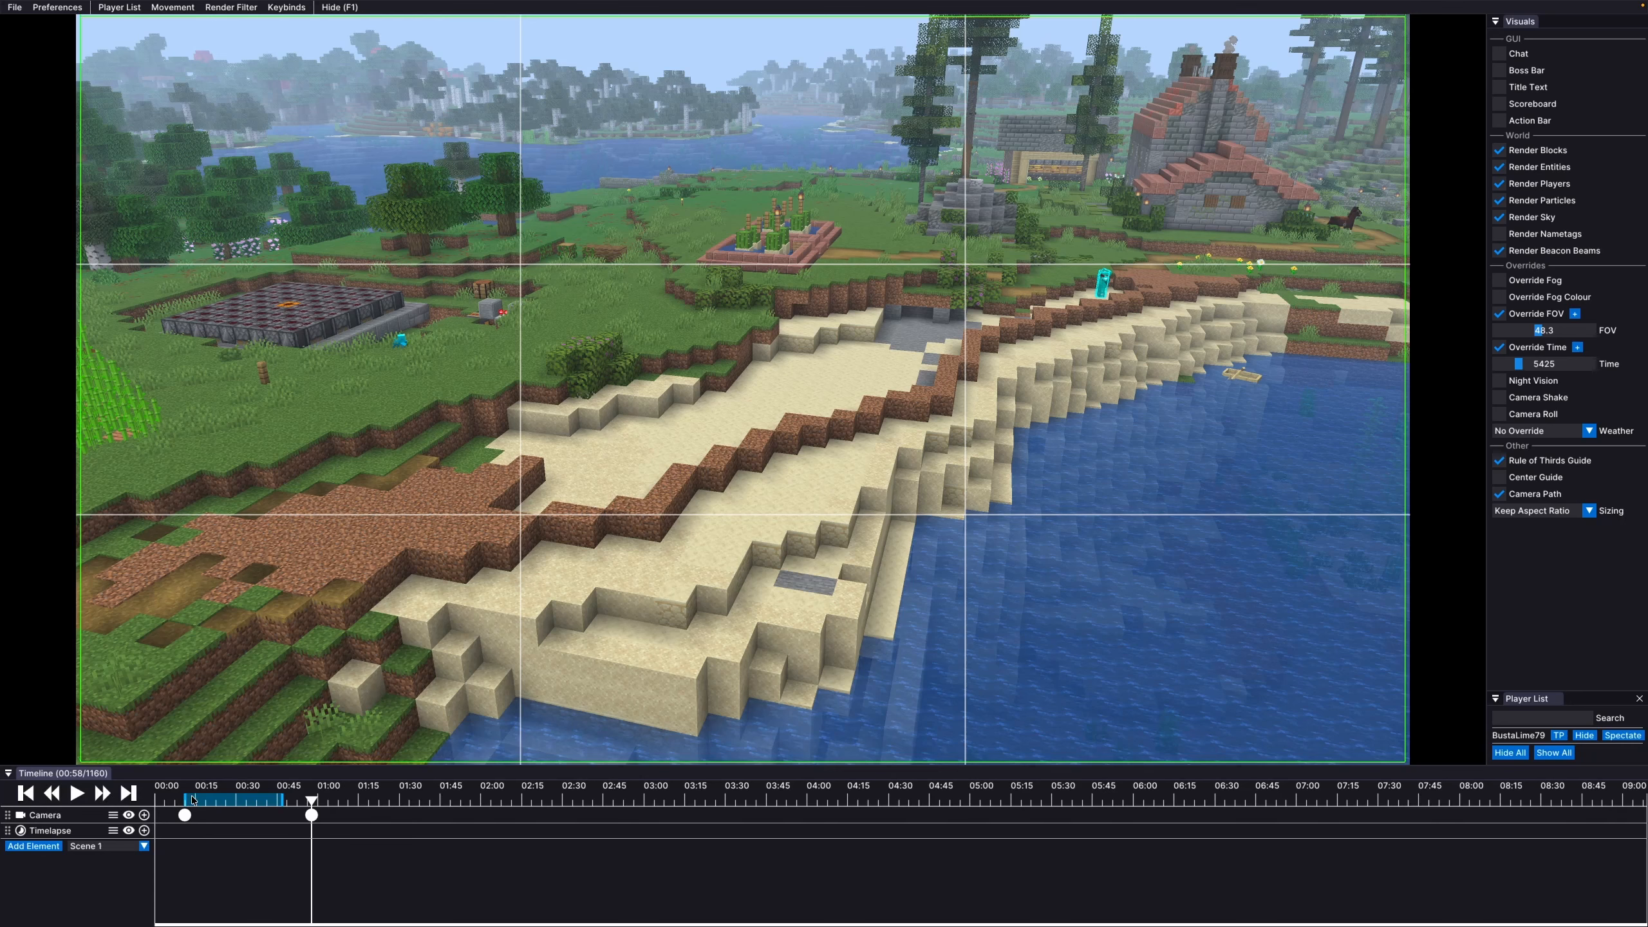
key(i)
drag(311, 797, 987, 821)
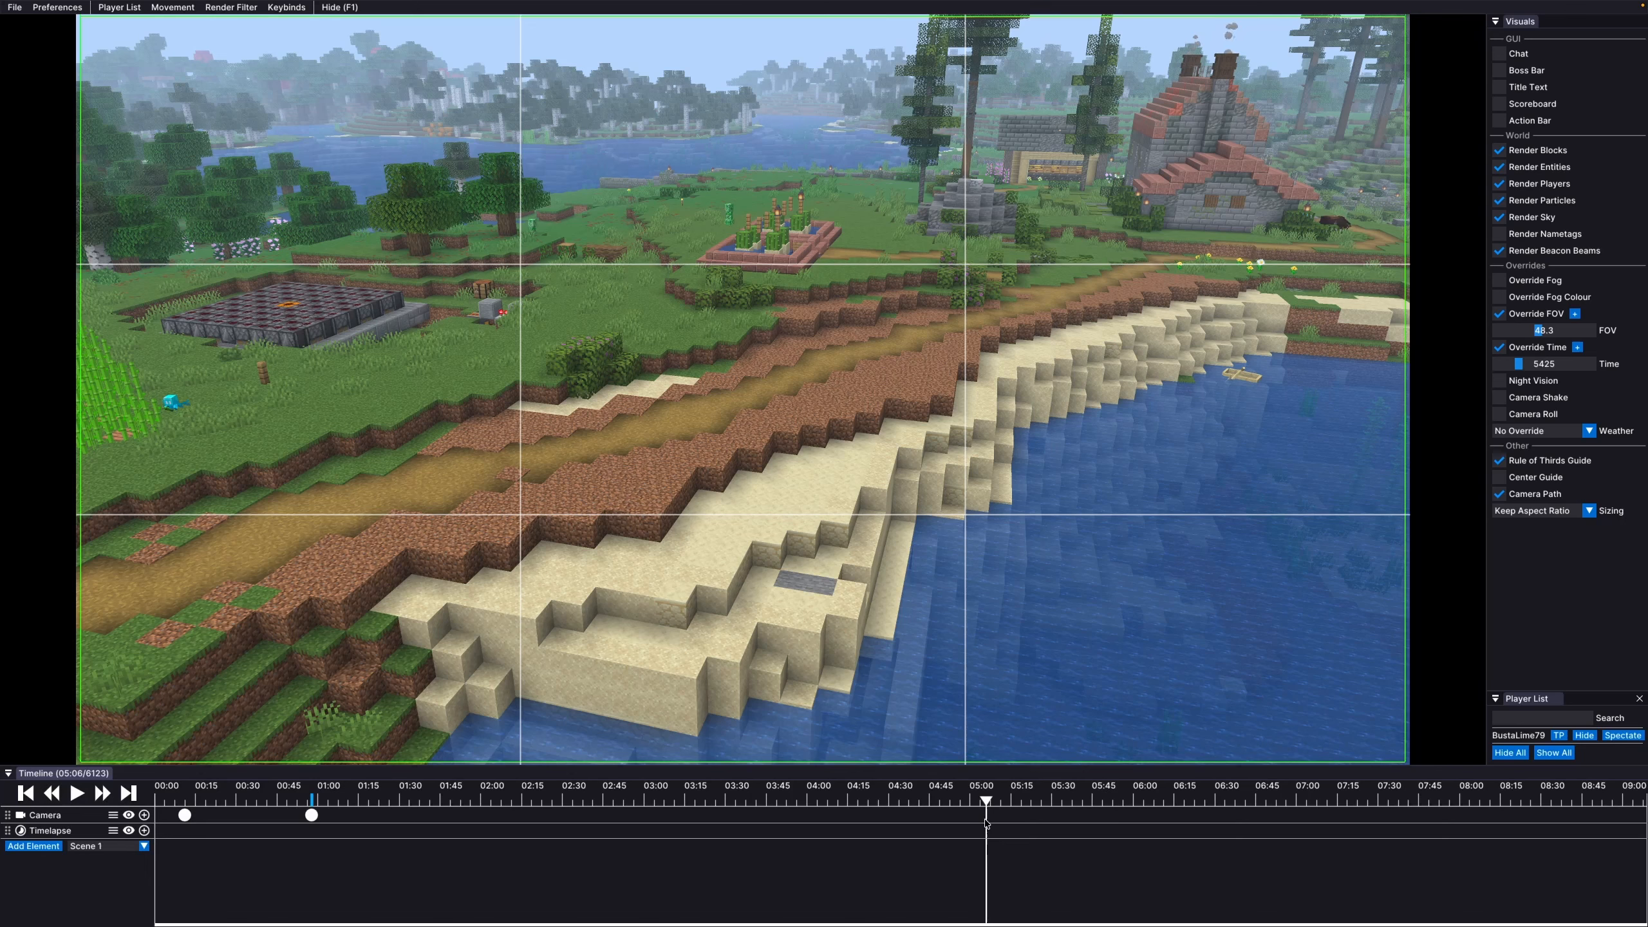
Mark the render Out at 05:06 and place the first Timelapse keyframe near 00:58
key(o)
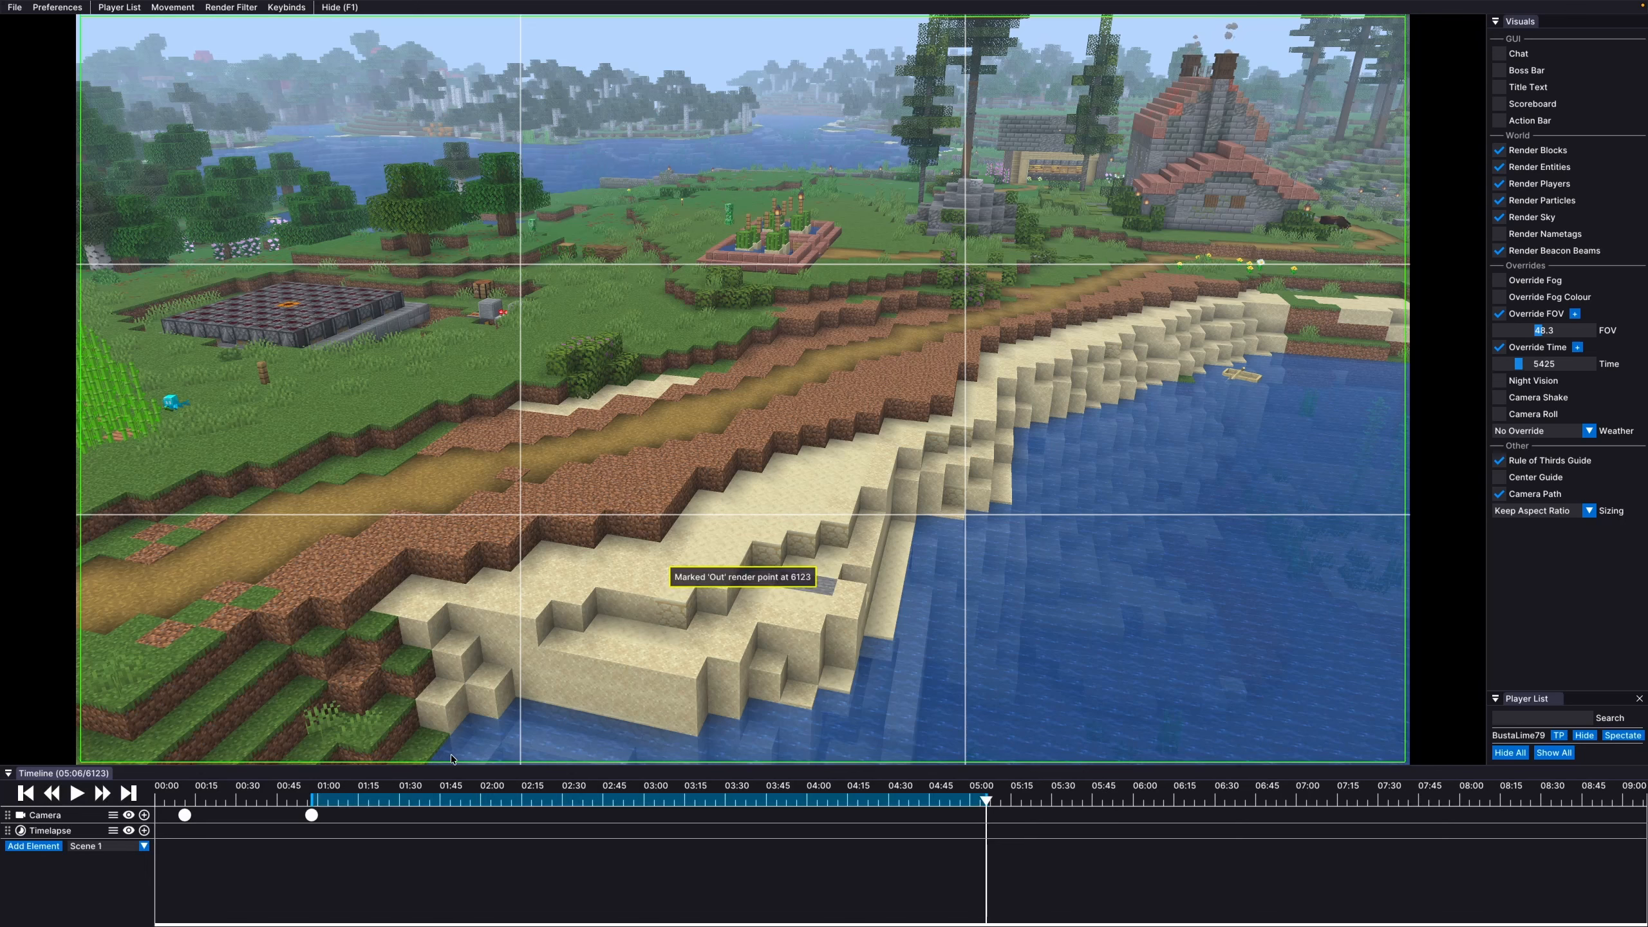
click(145, 832)
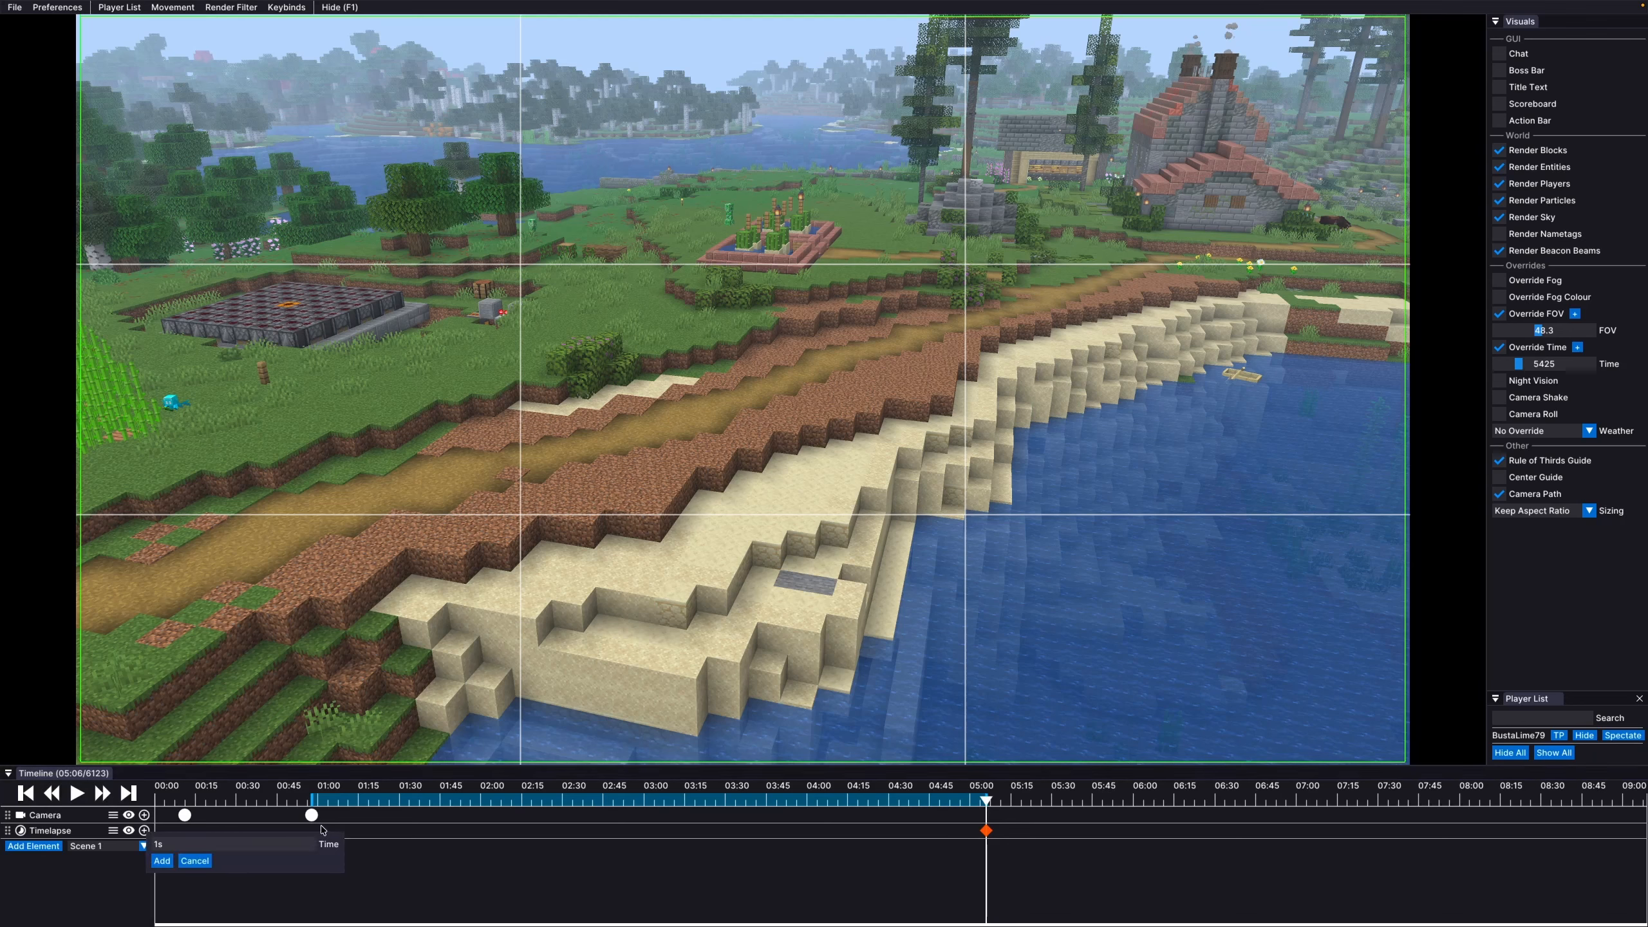
click(987, 831)
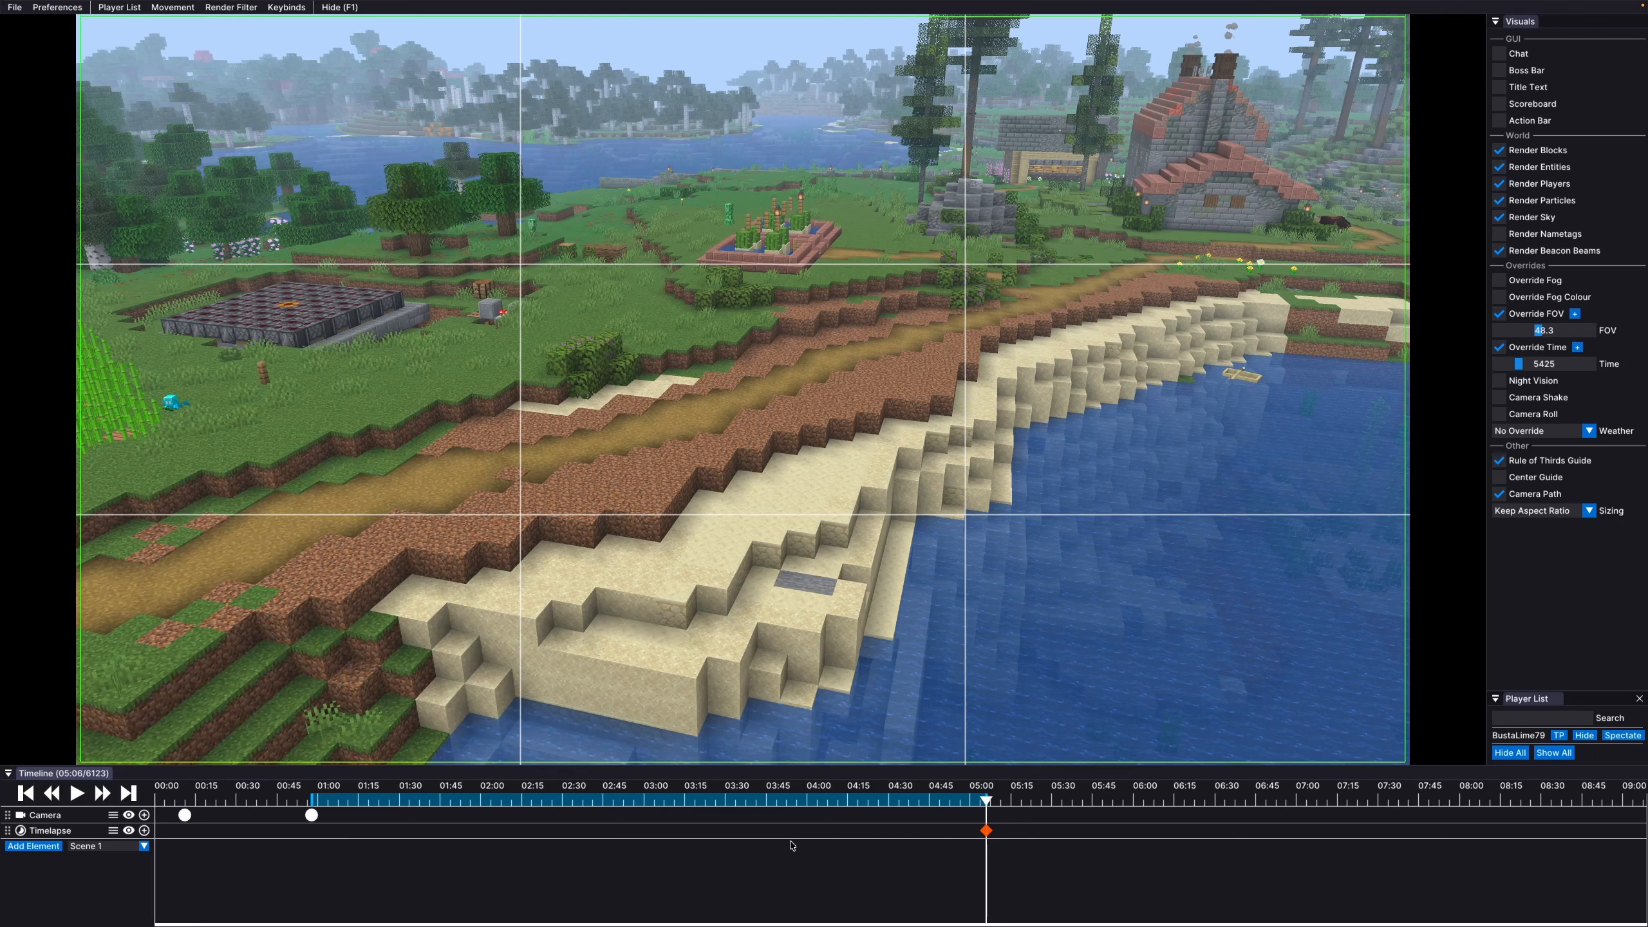
drag(980, 837, 313, 840)
Add the 05:06 Timelapse keyframe with a 5s duration and preview from 00:58
click(145, 831)
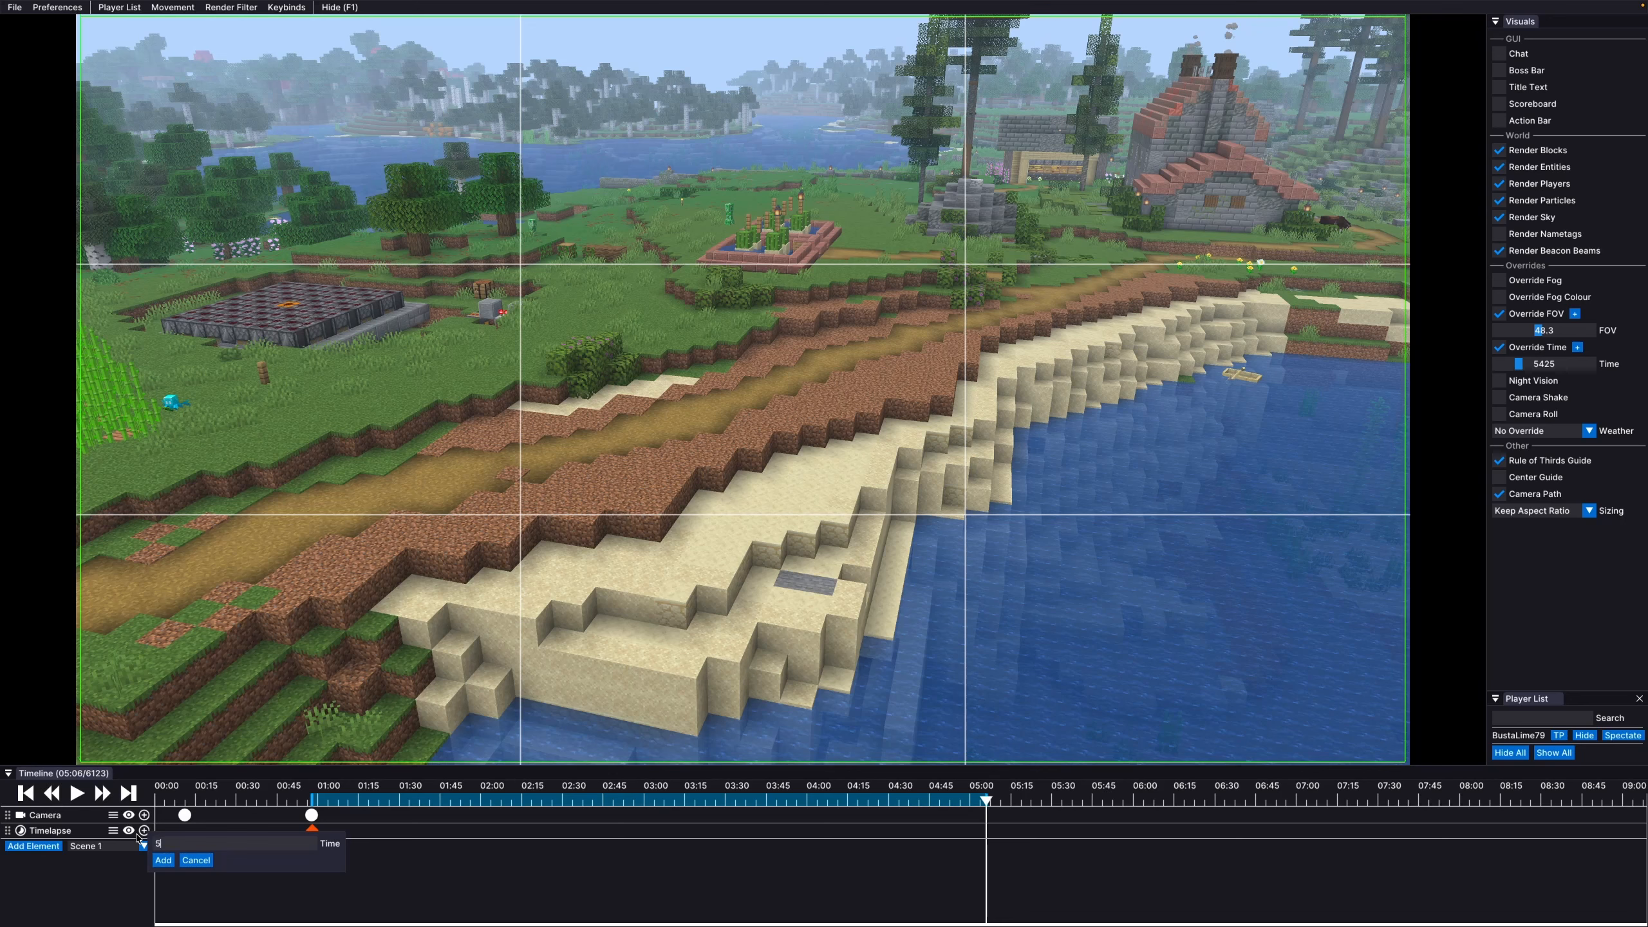
click(164, 861)
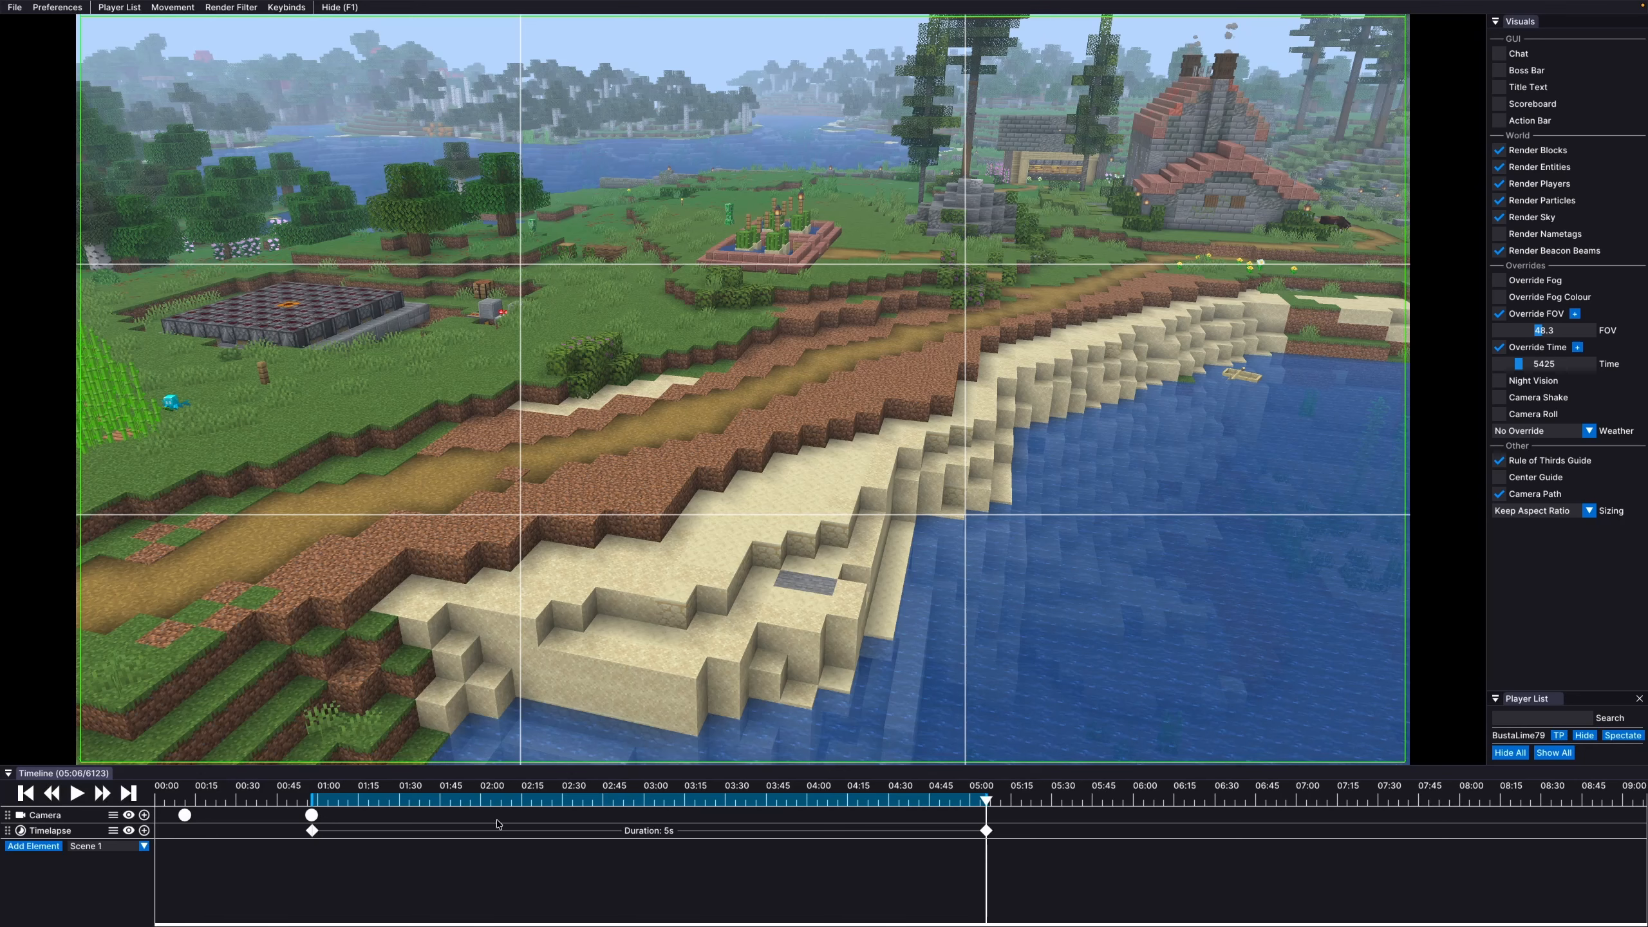
click(312, 797)
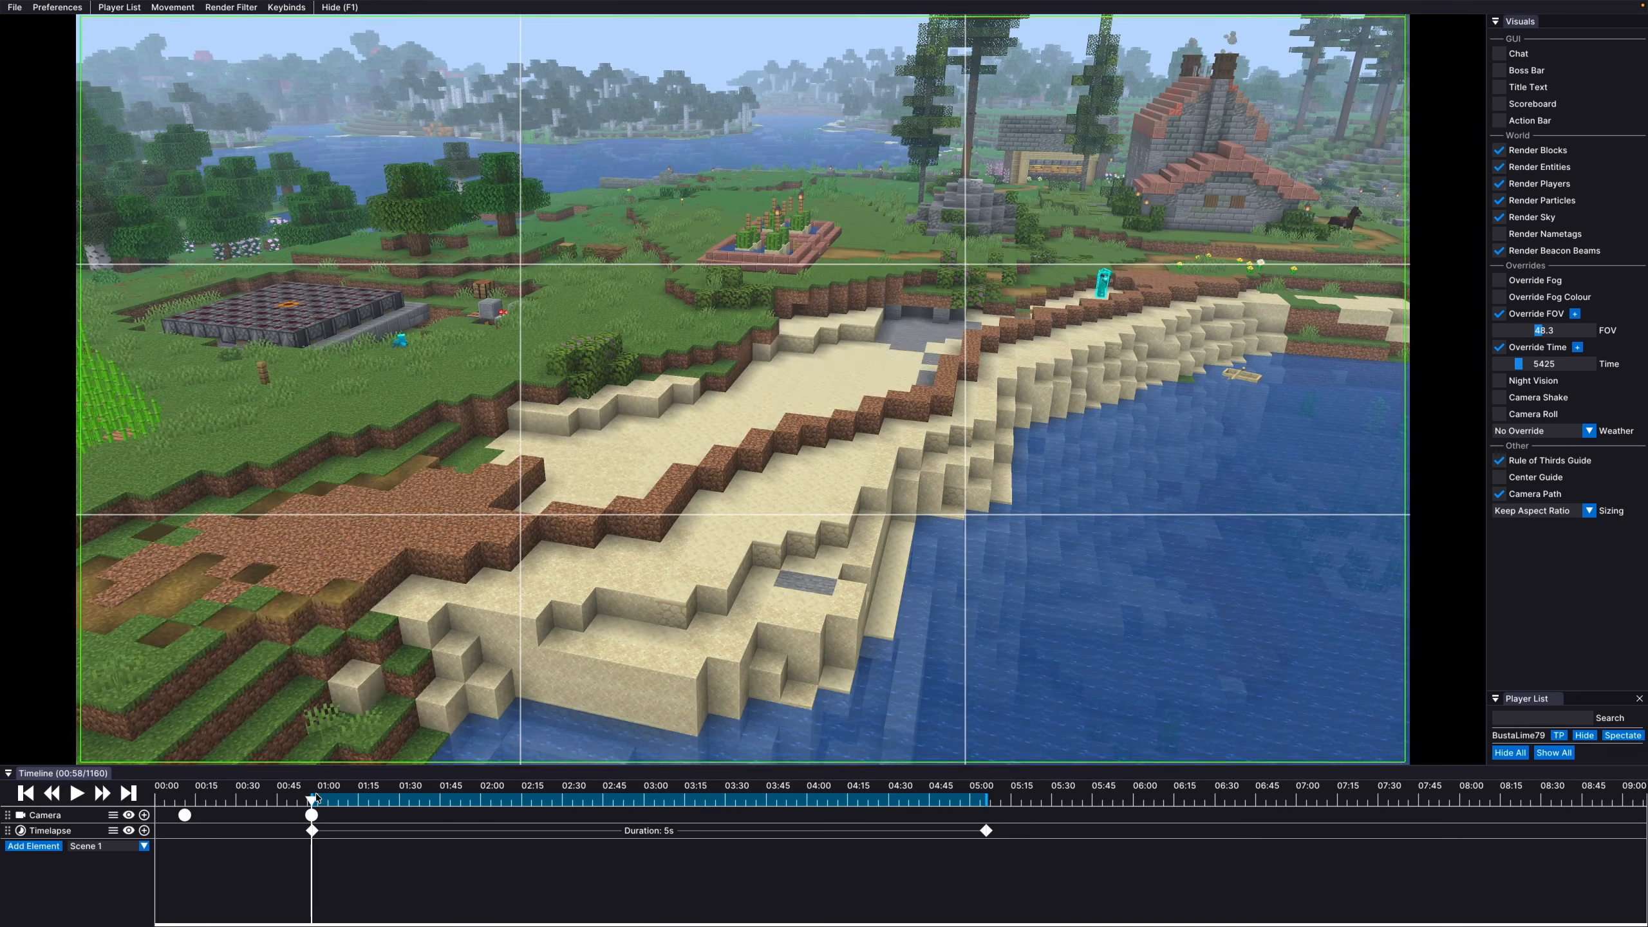
click(77, 793)
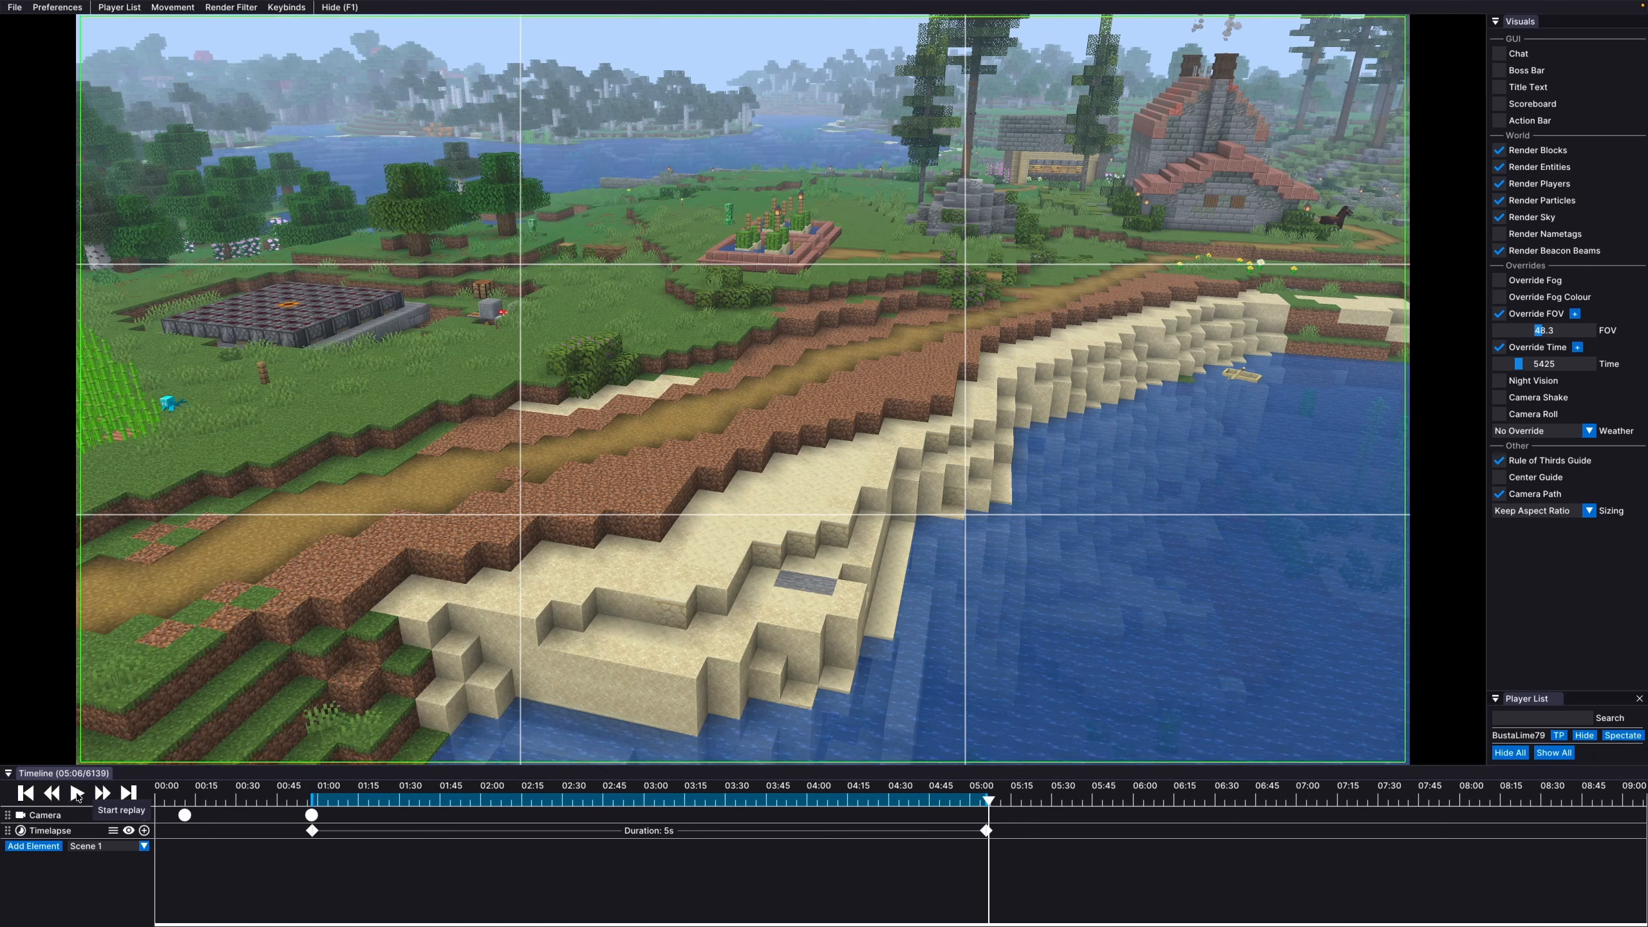
Unset the player character as the audio source so sound comes from the camera
click(346, 802)
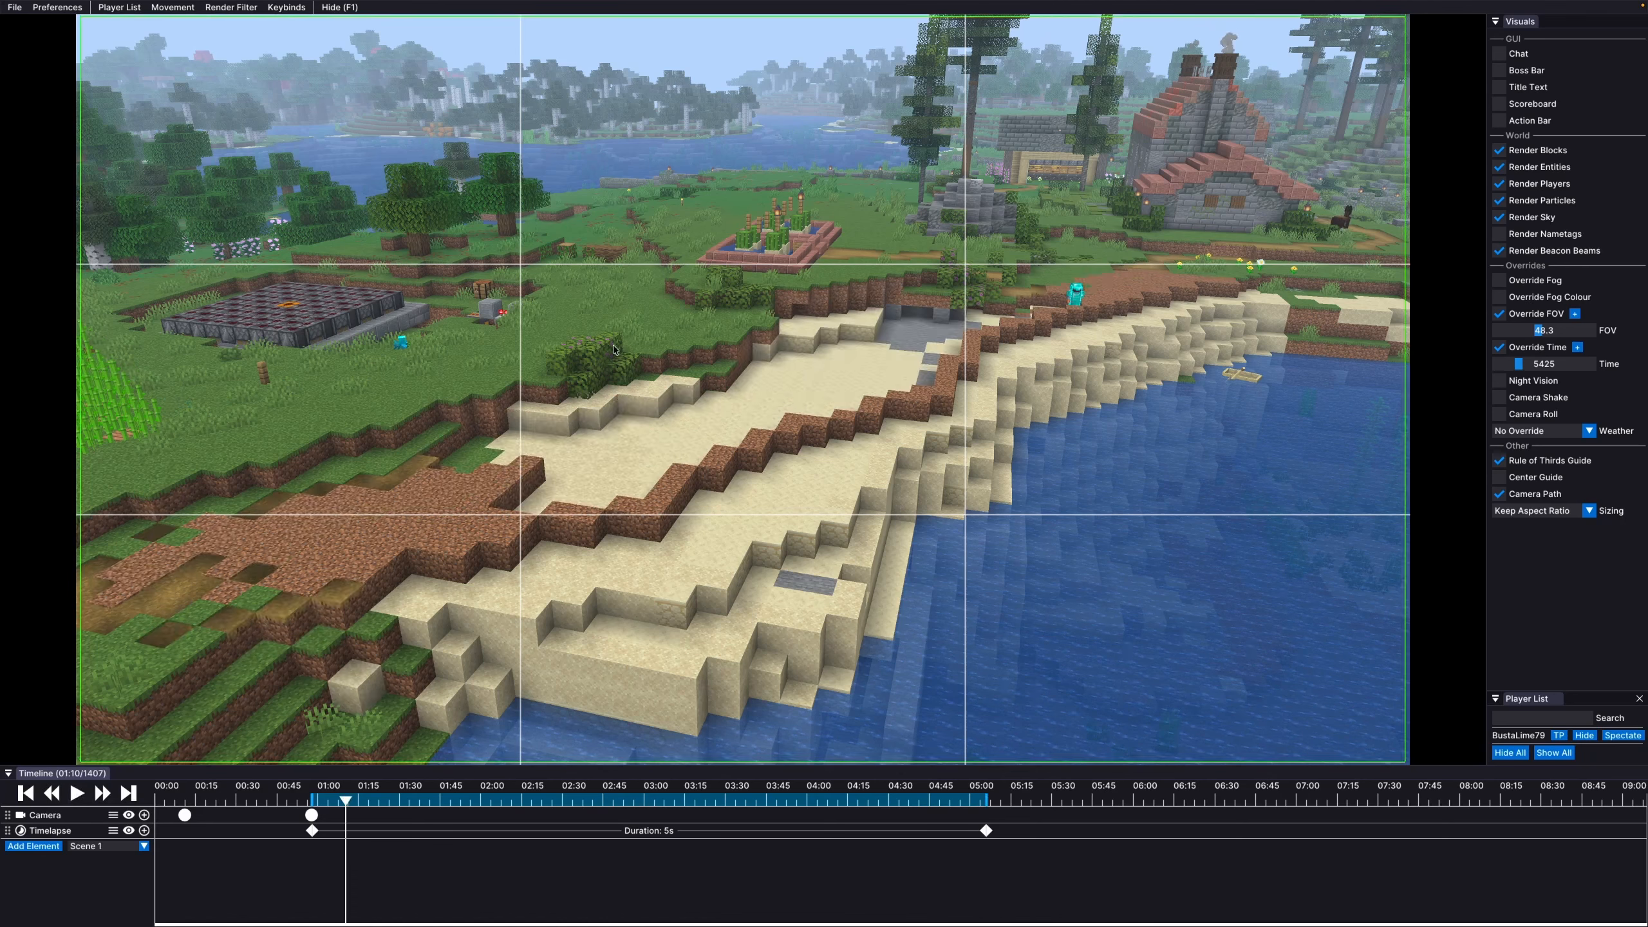
right_click(1080, 294)
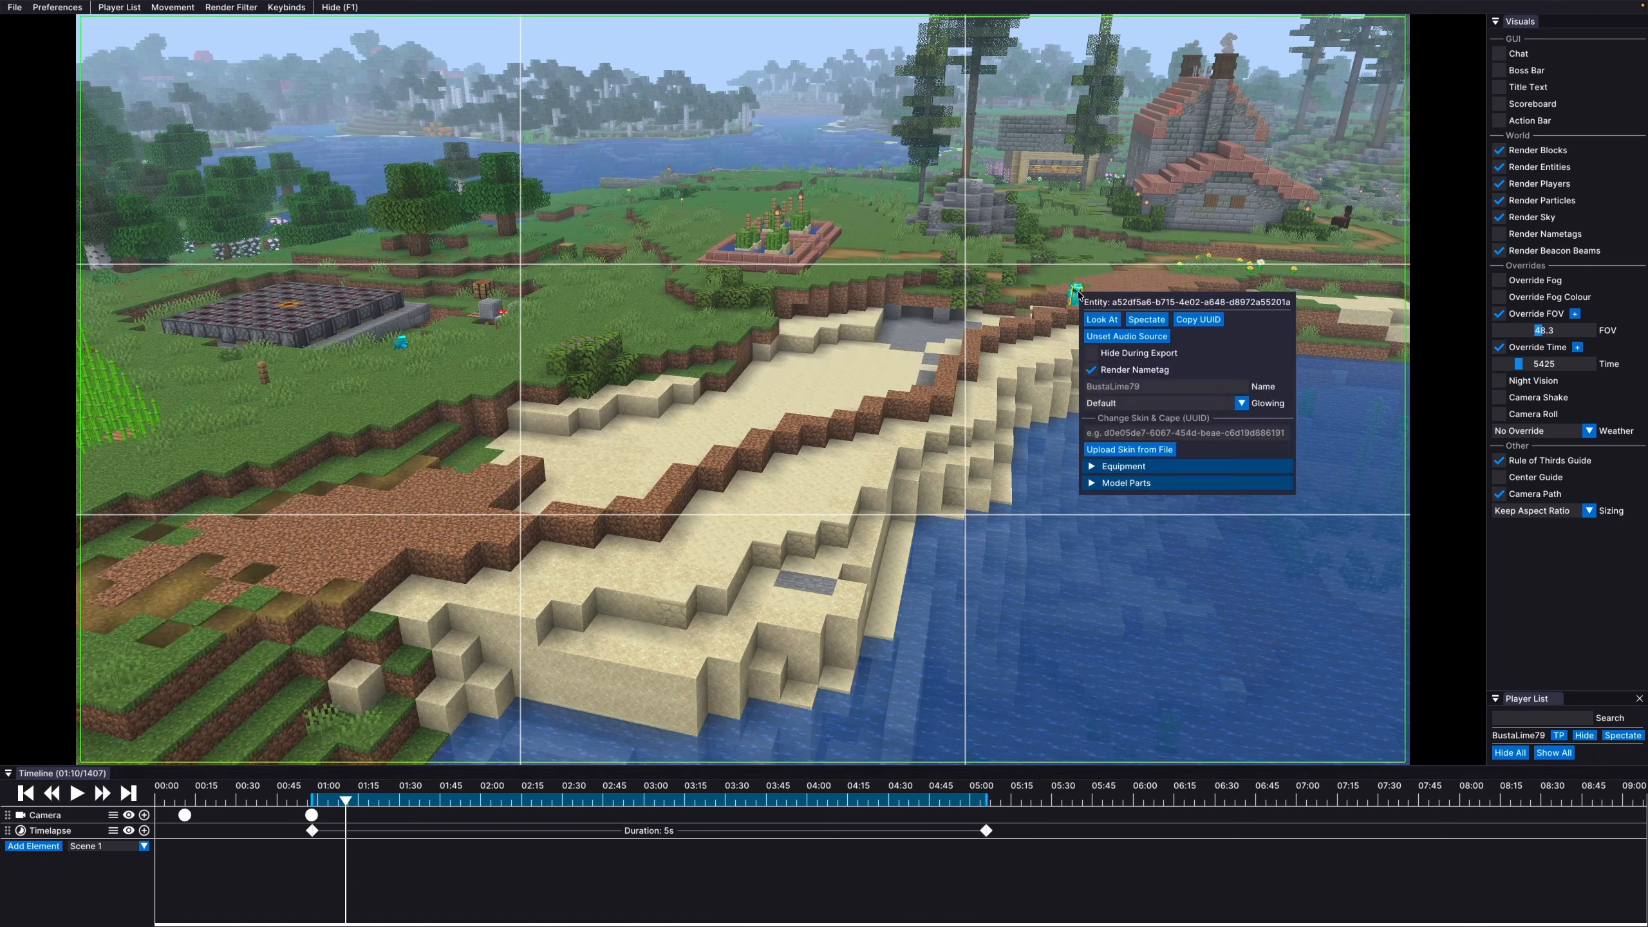
click(1095, 338)
click(1041, 362)
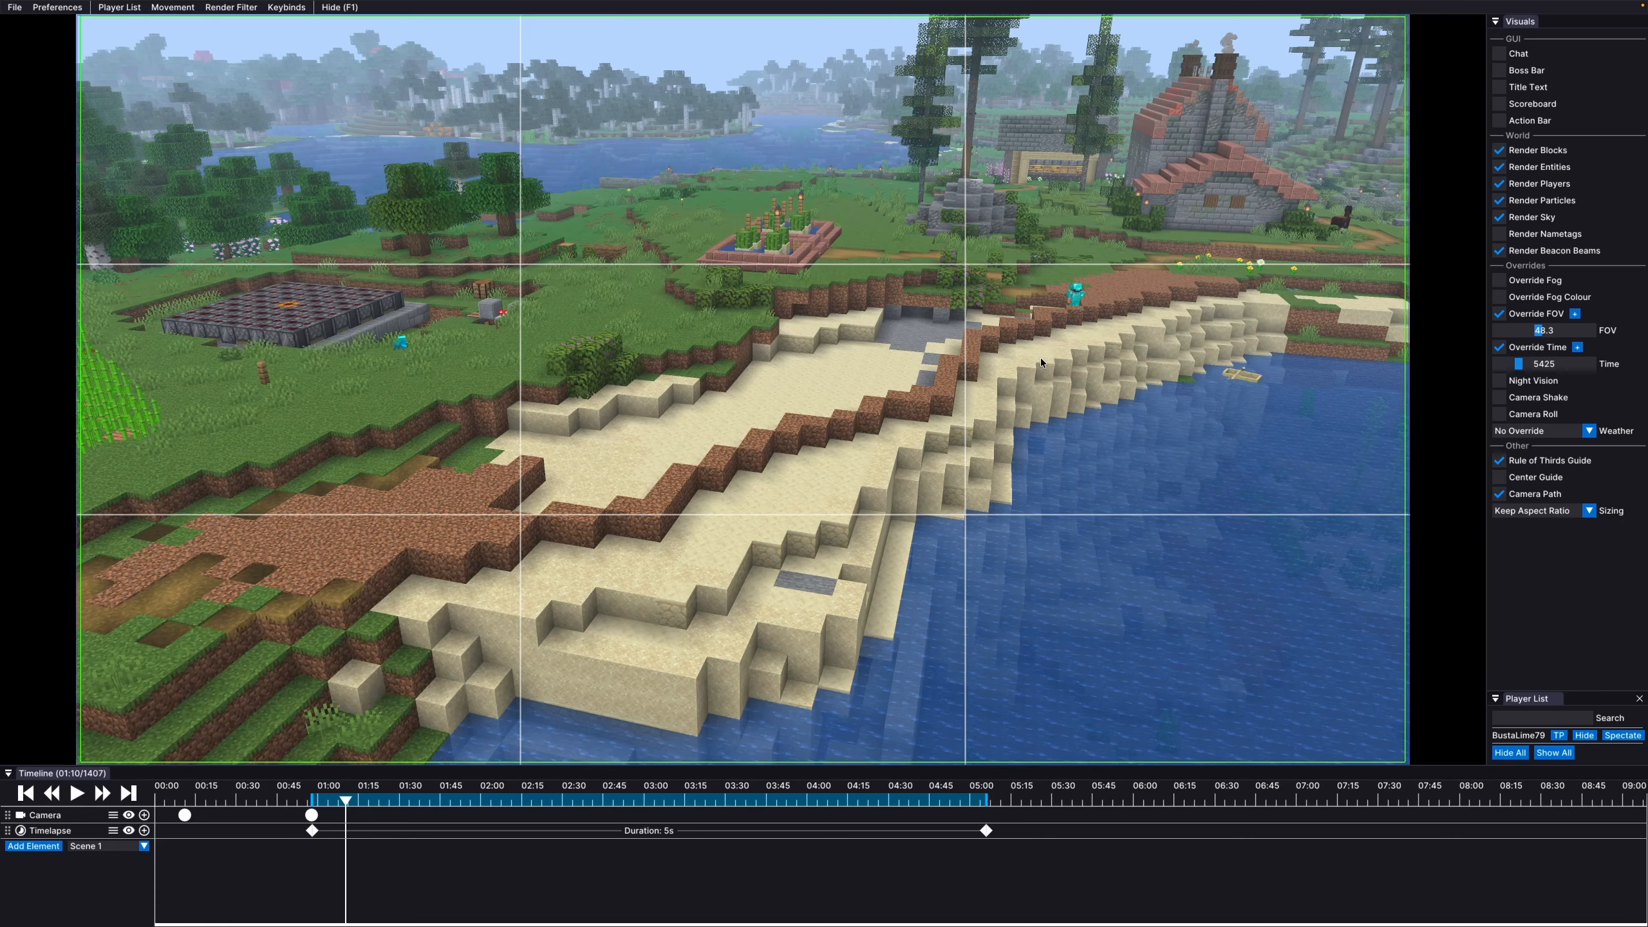
Preview the timelapse from 00:55 and pause at 05:13
click(304, 788)
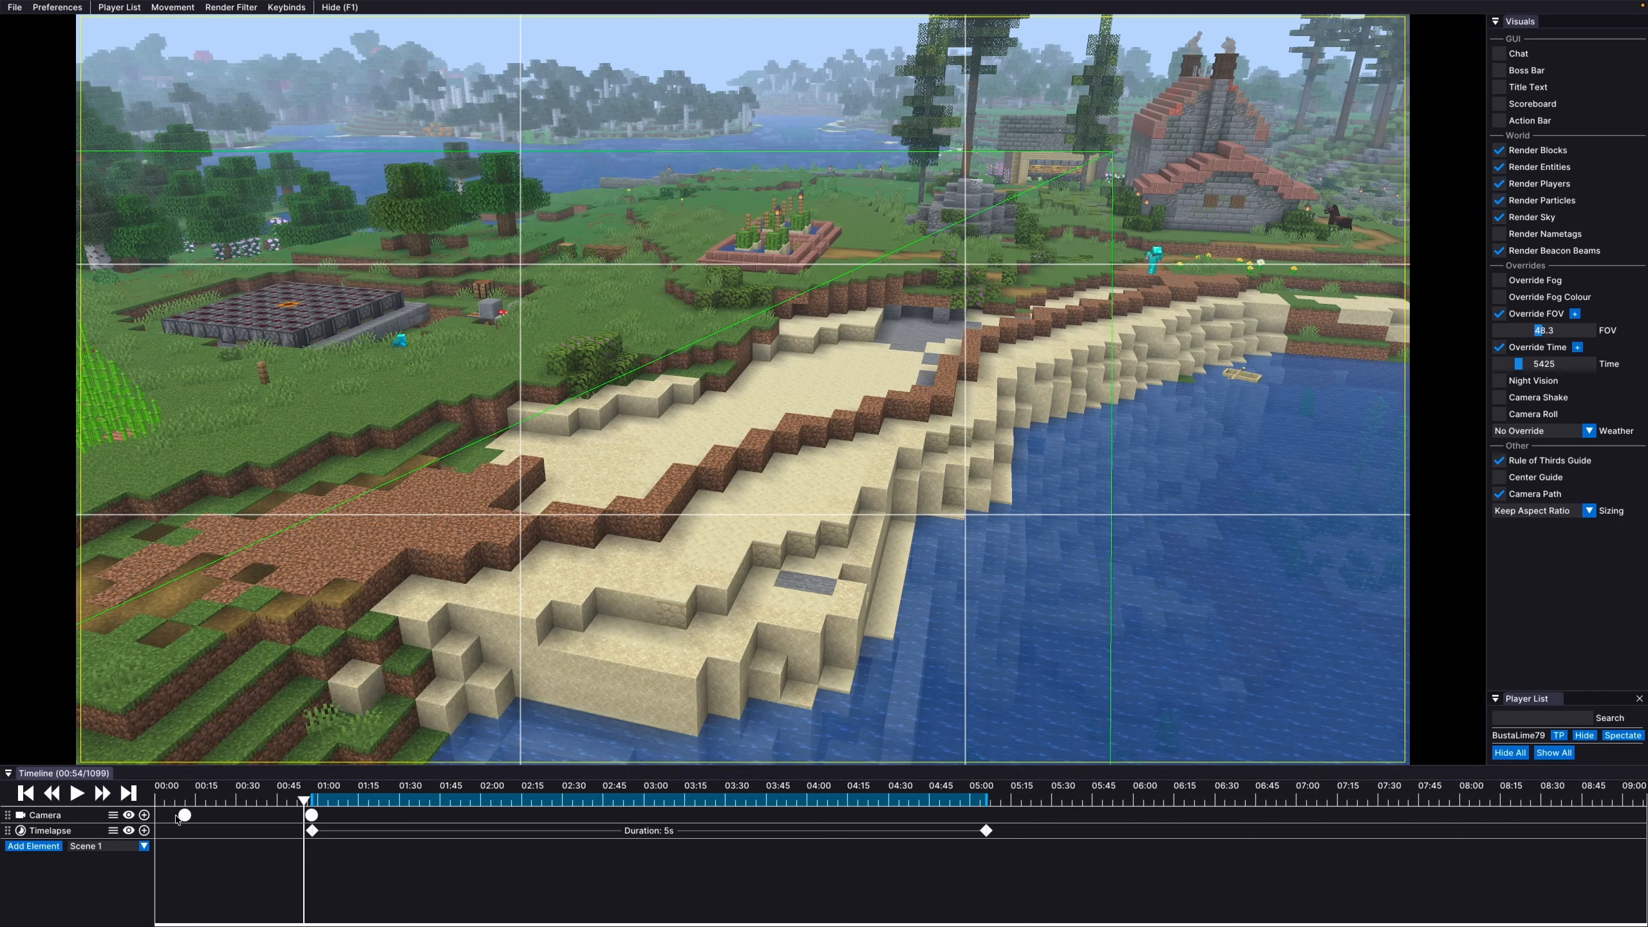
click(76, 793)
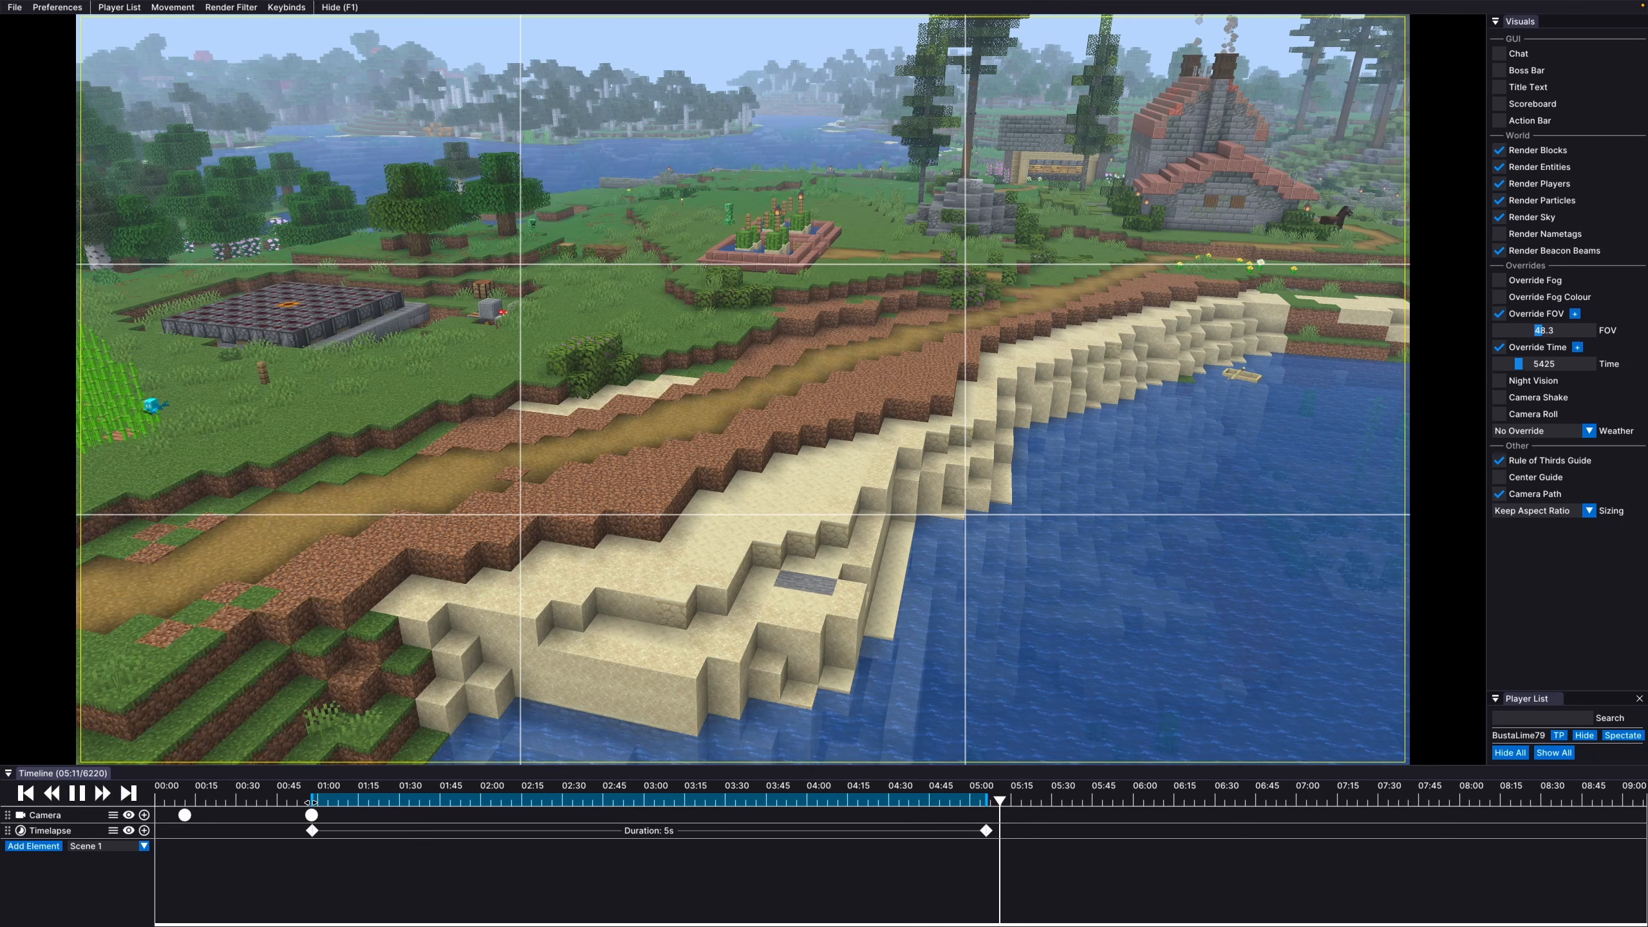
click(76, 792)
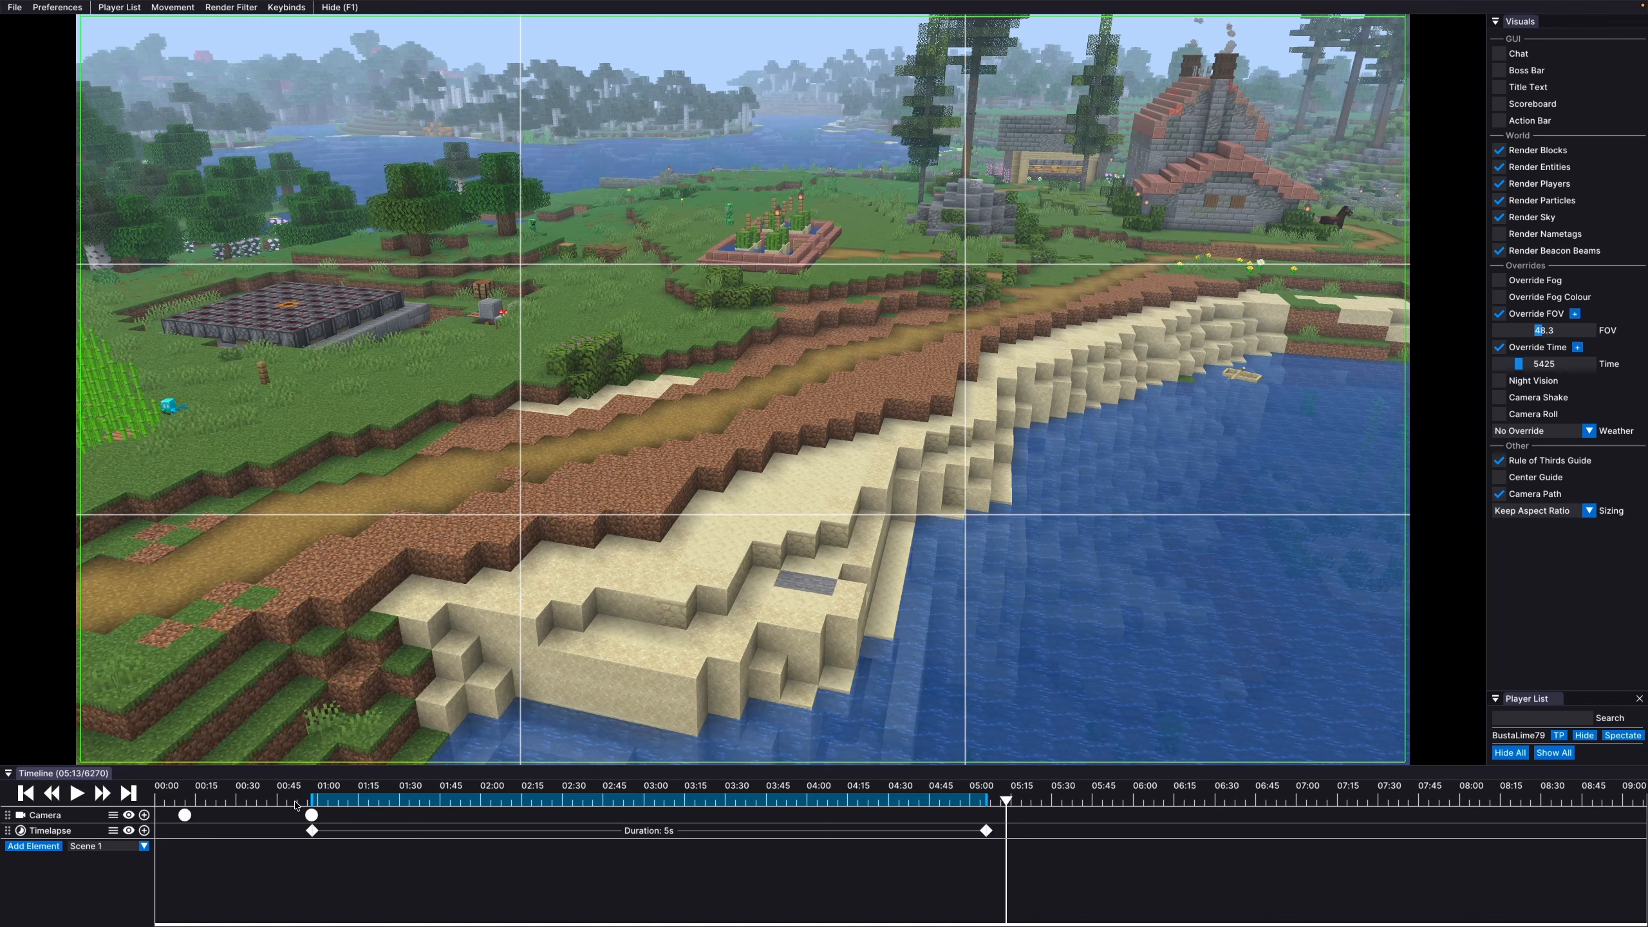
Export the timelapse shot as a 1920×1080, 30 fps MP4/H264 video
click(21, 9)
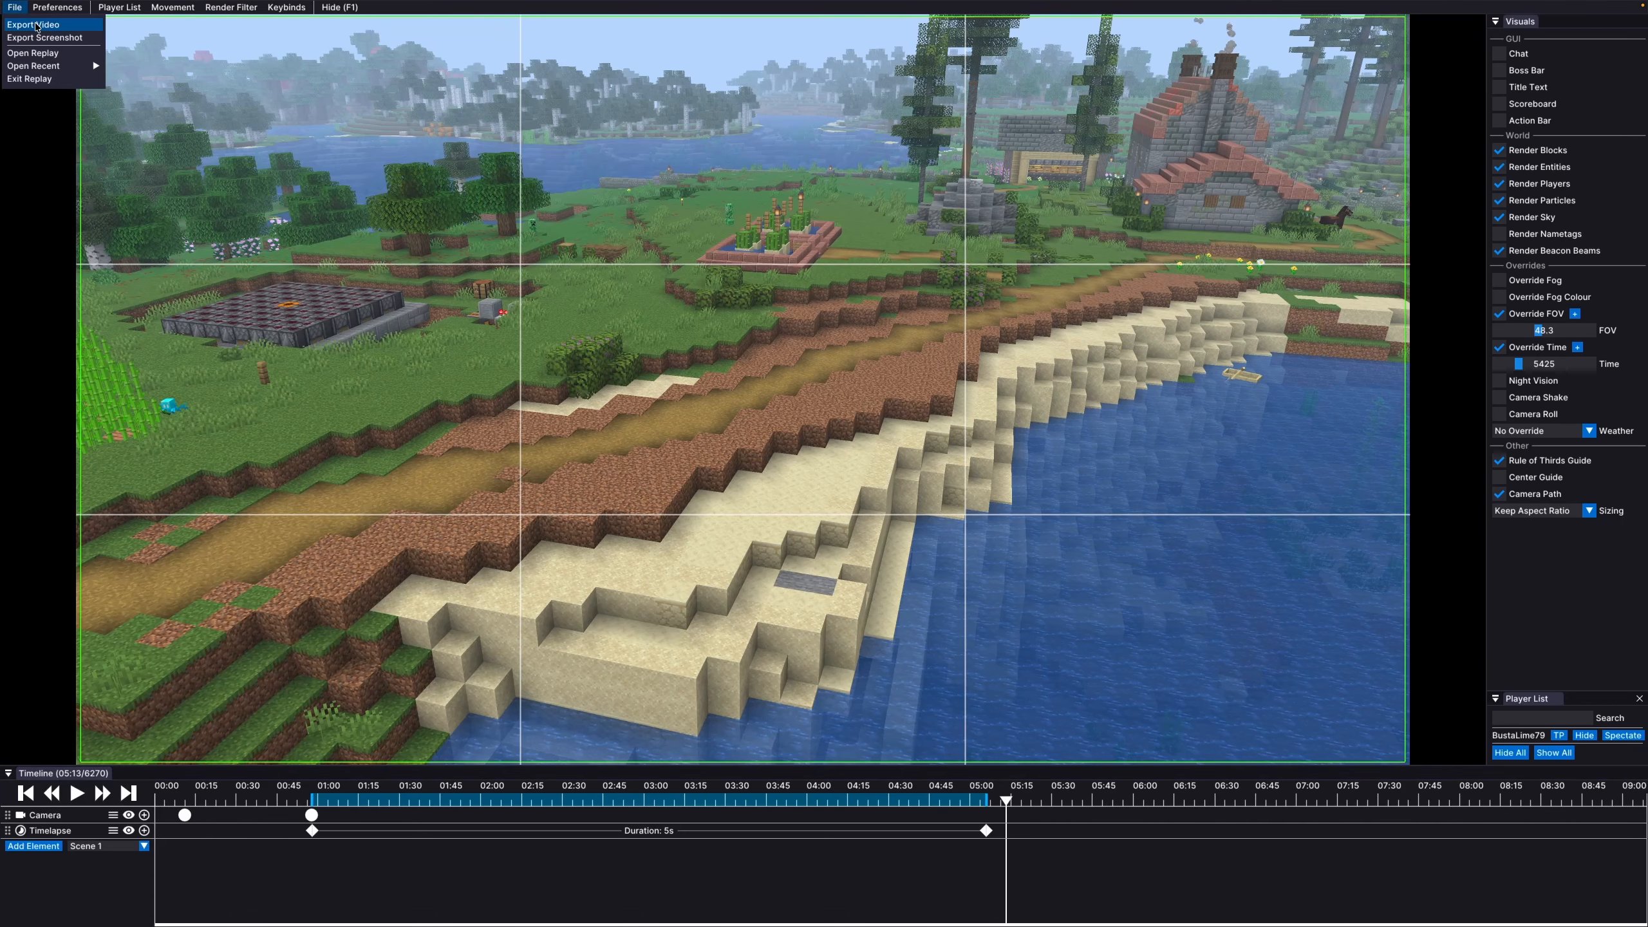
click(36, 26)
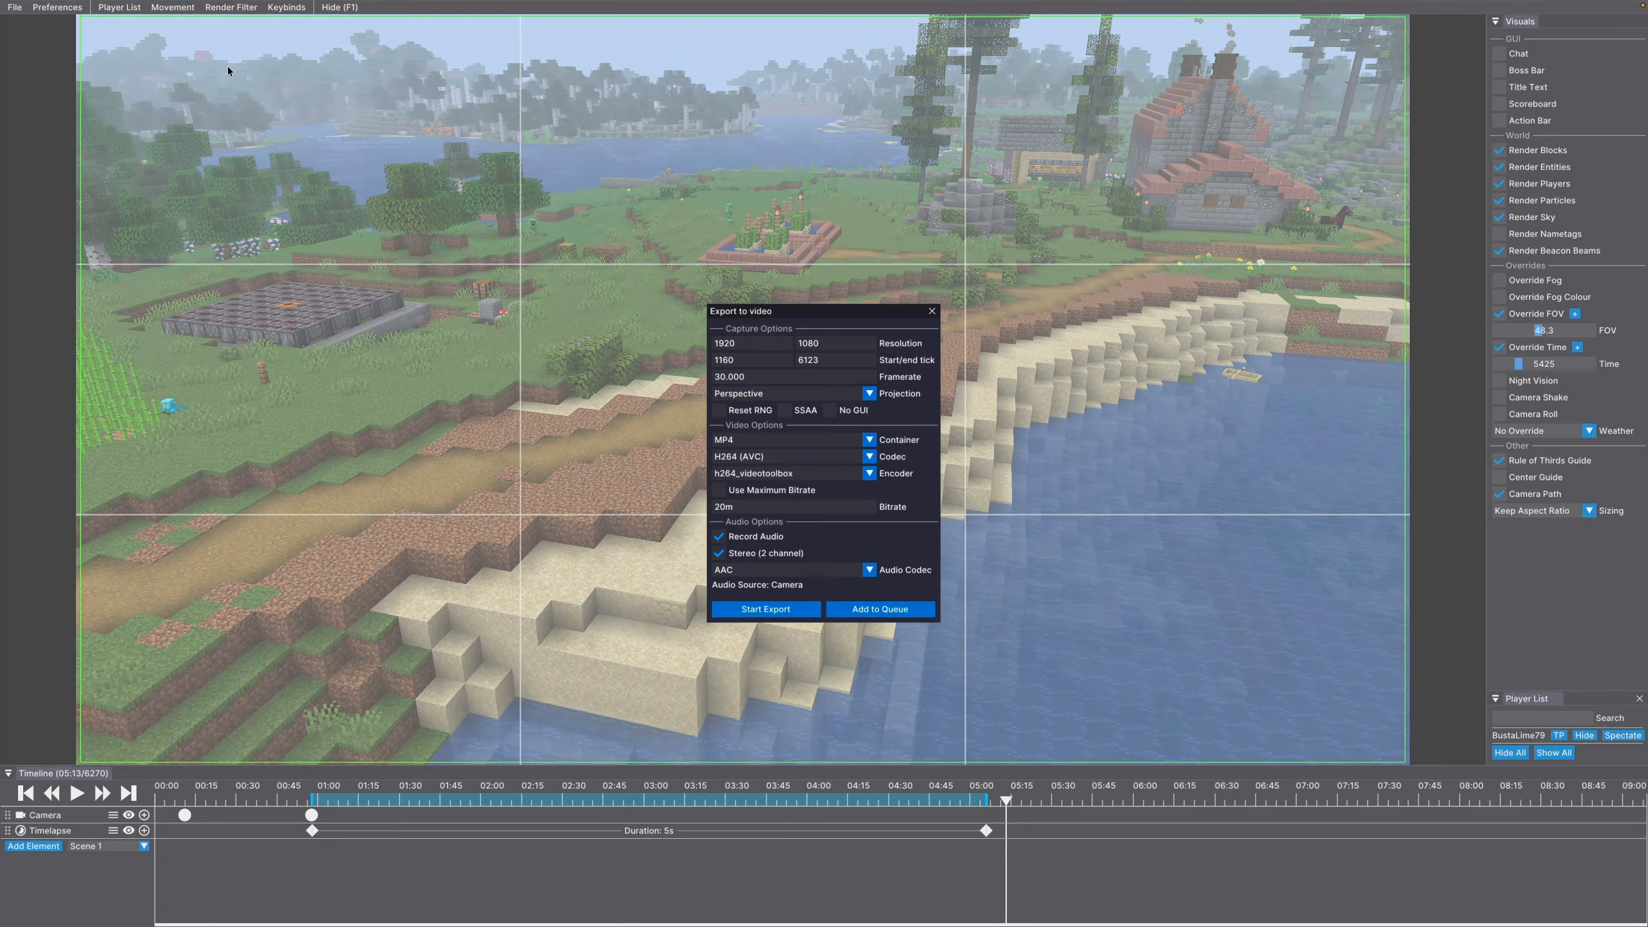
click(768, 611)
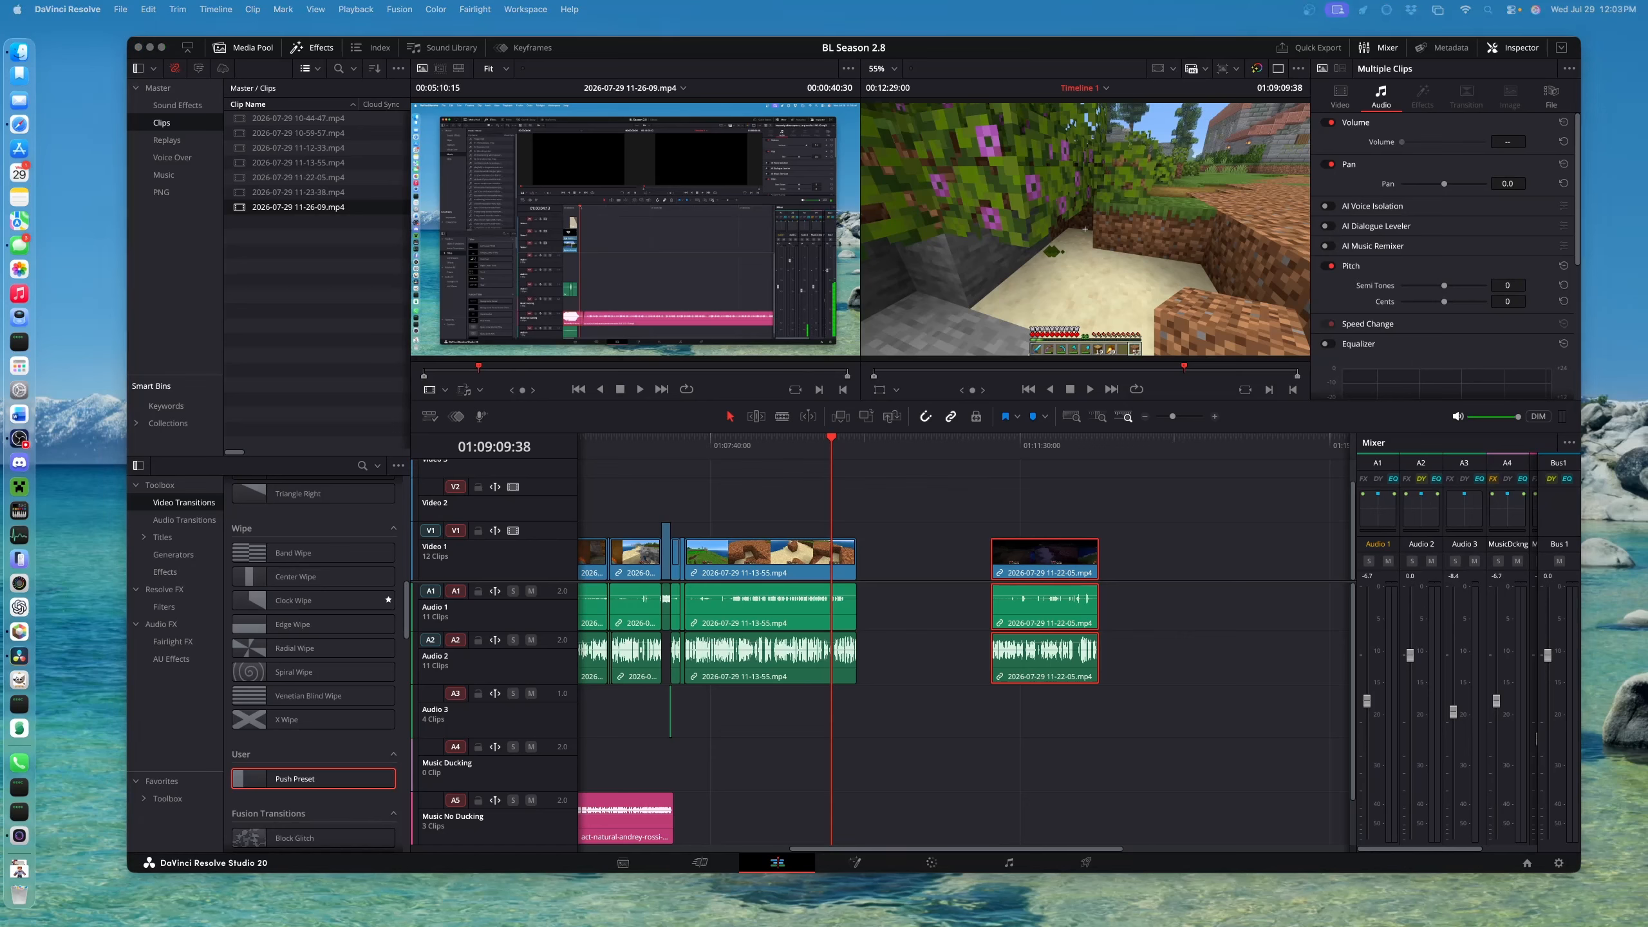
Place 2026-07-29T11_59_44.mp4 between the 11-13-55 and 11-22-05 clips, then play it full screen
drag(1647, 188, 880, 561)
drag(1016, 566, 940, 566)
click(846, 437)
key(space)
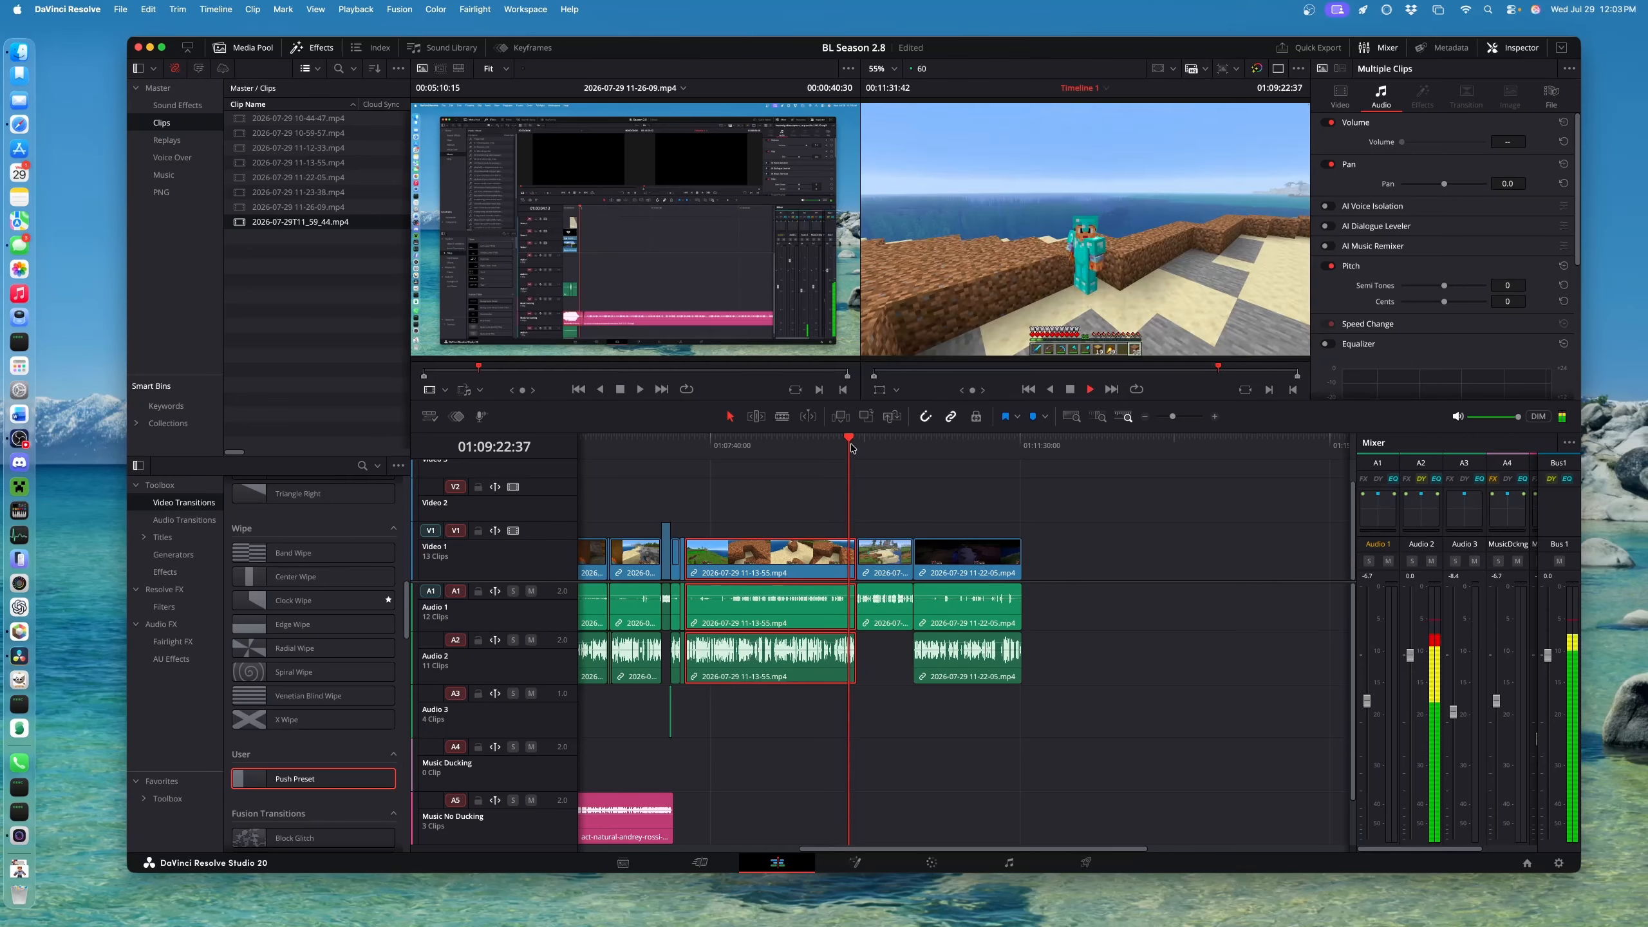
click(874, 466)
scroll(874, 466, up, 5)
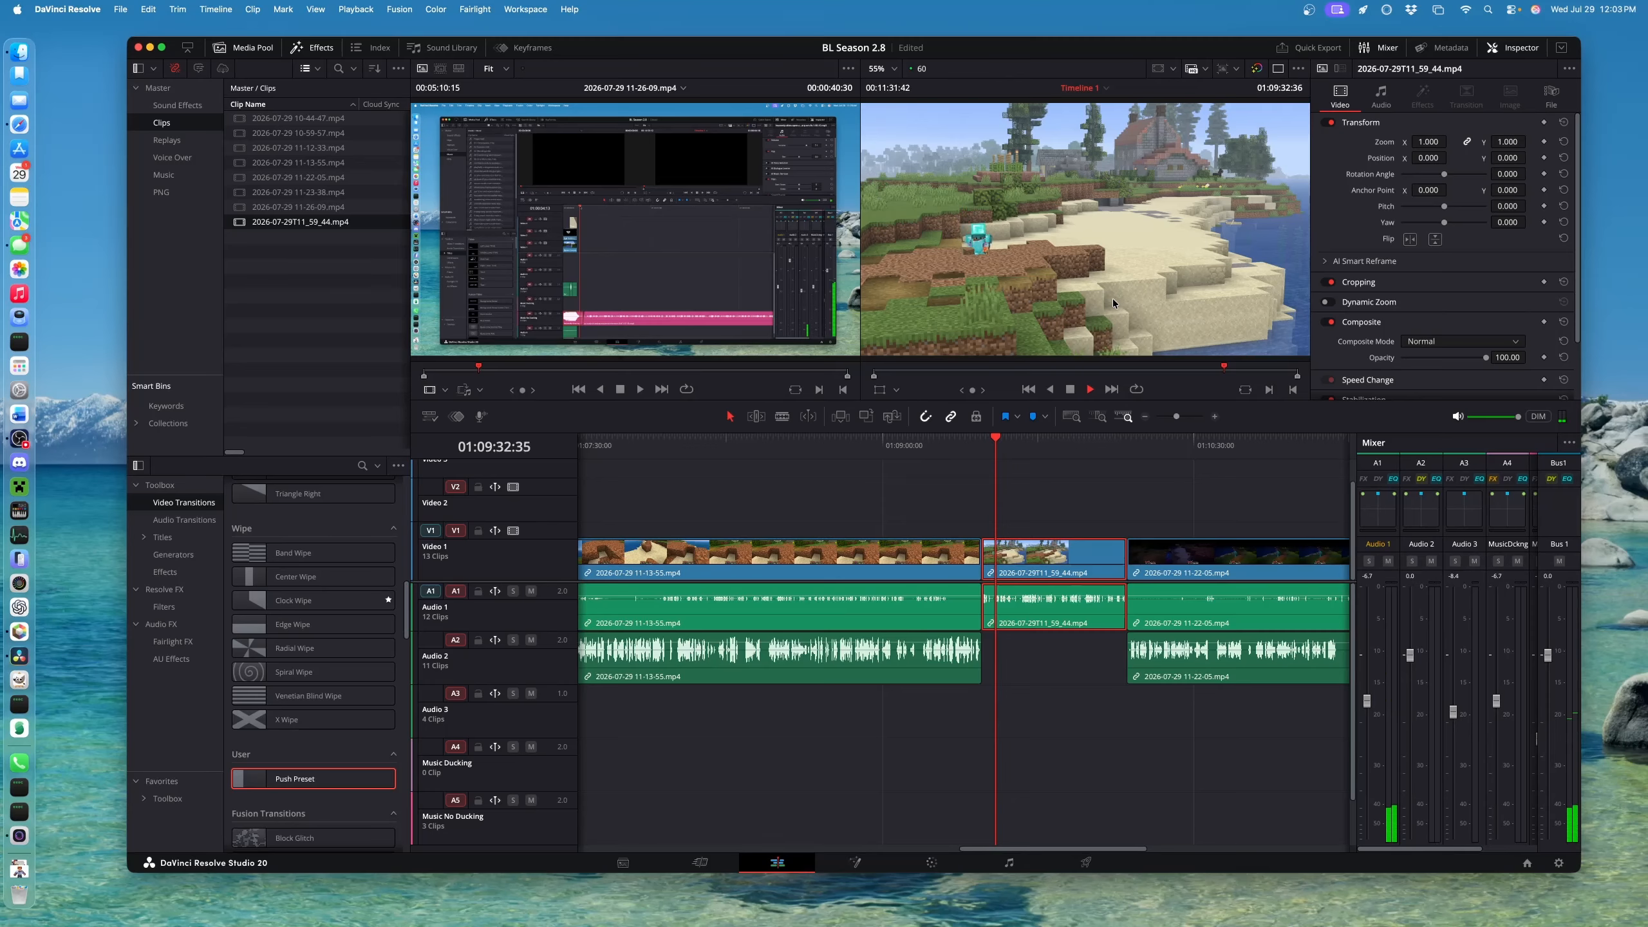
key(super+f)
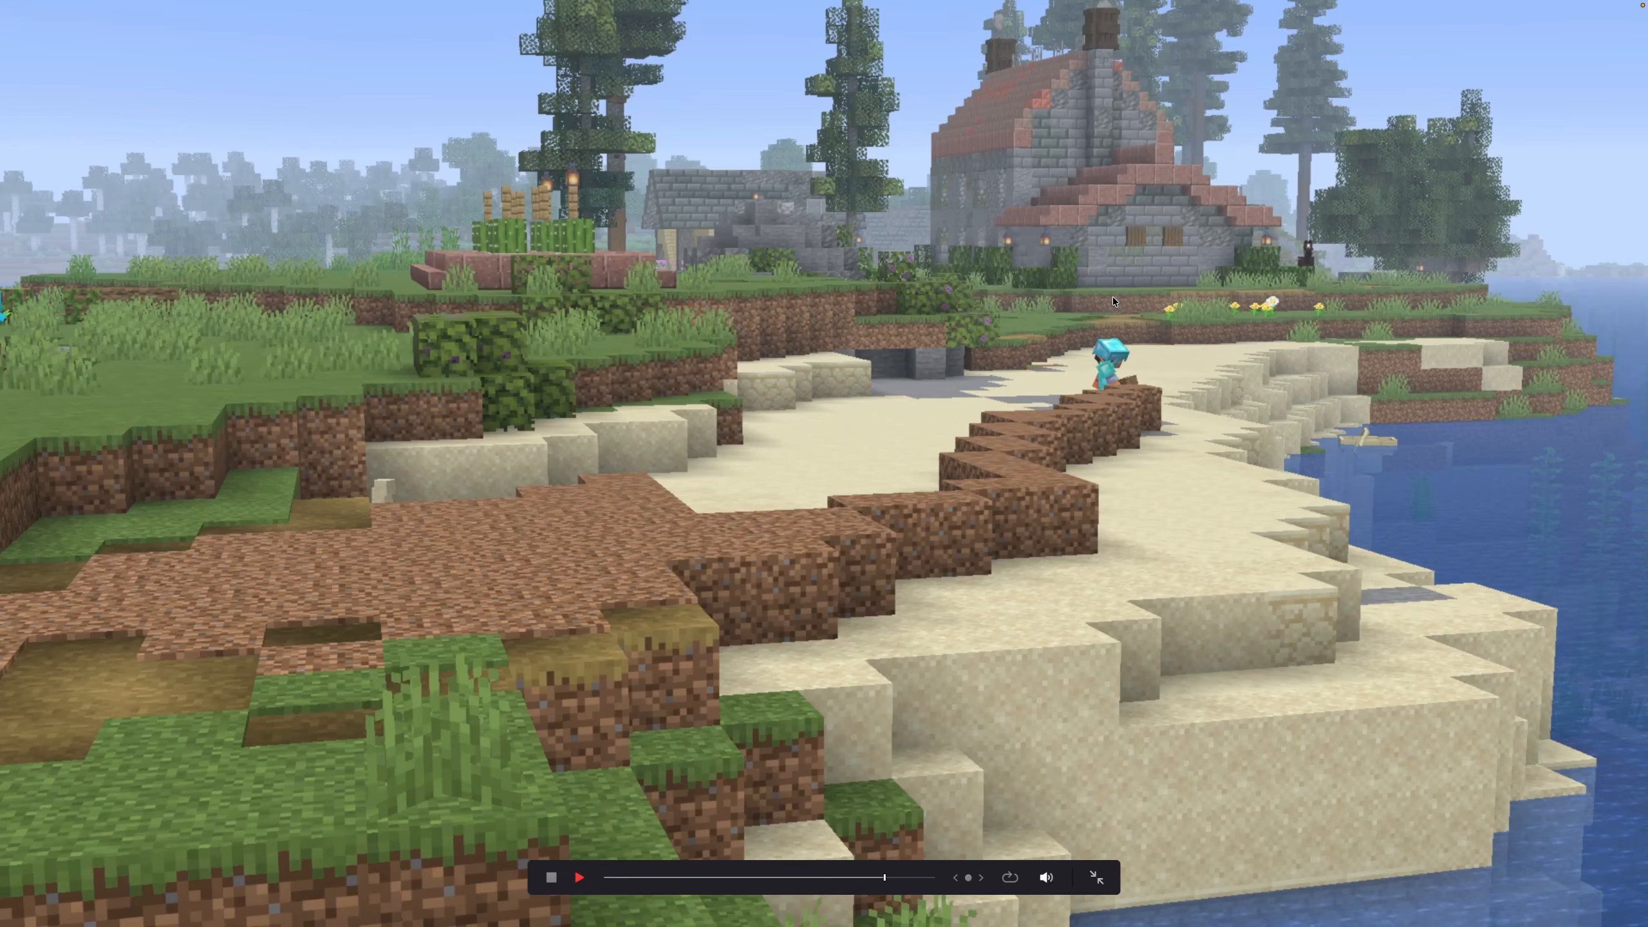
Leave the full-screen view, stop playback, and scrub the start of the timelapse clip
key(Escape)
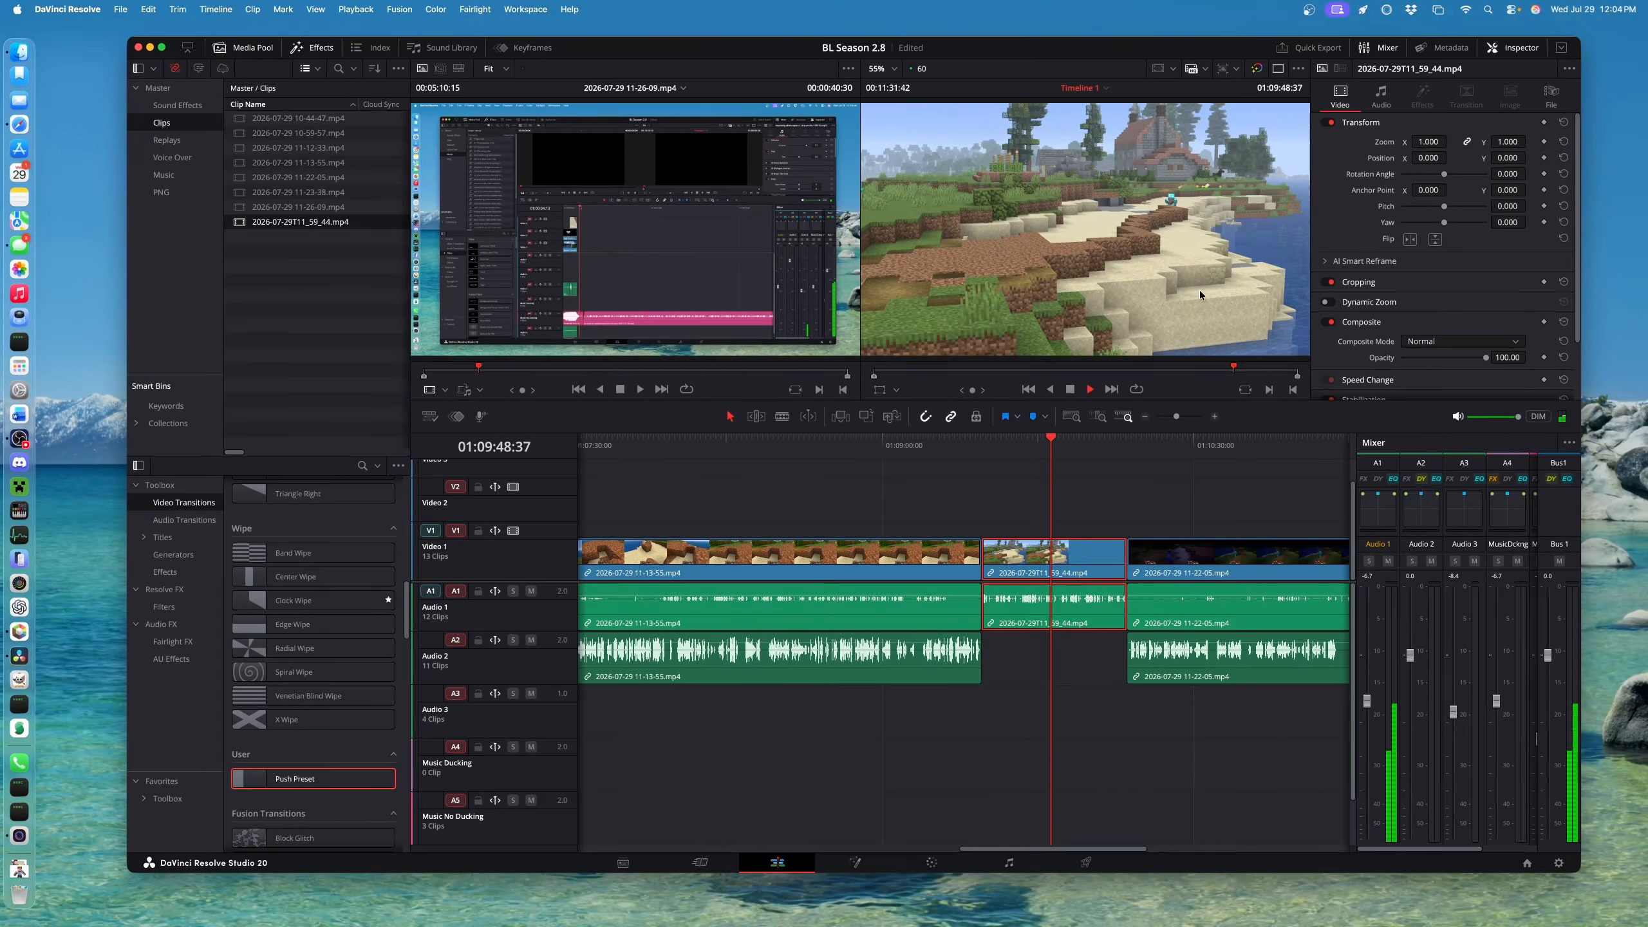
key(space)
click(946, 451)
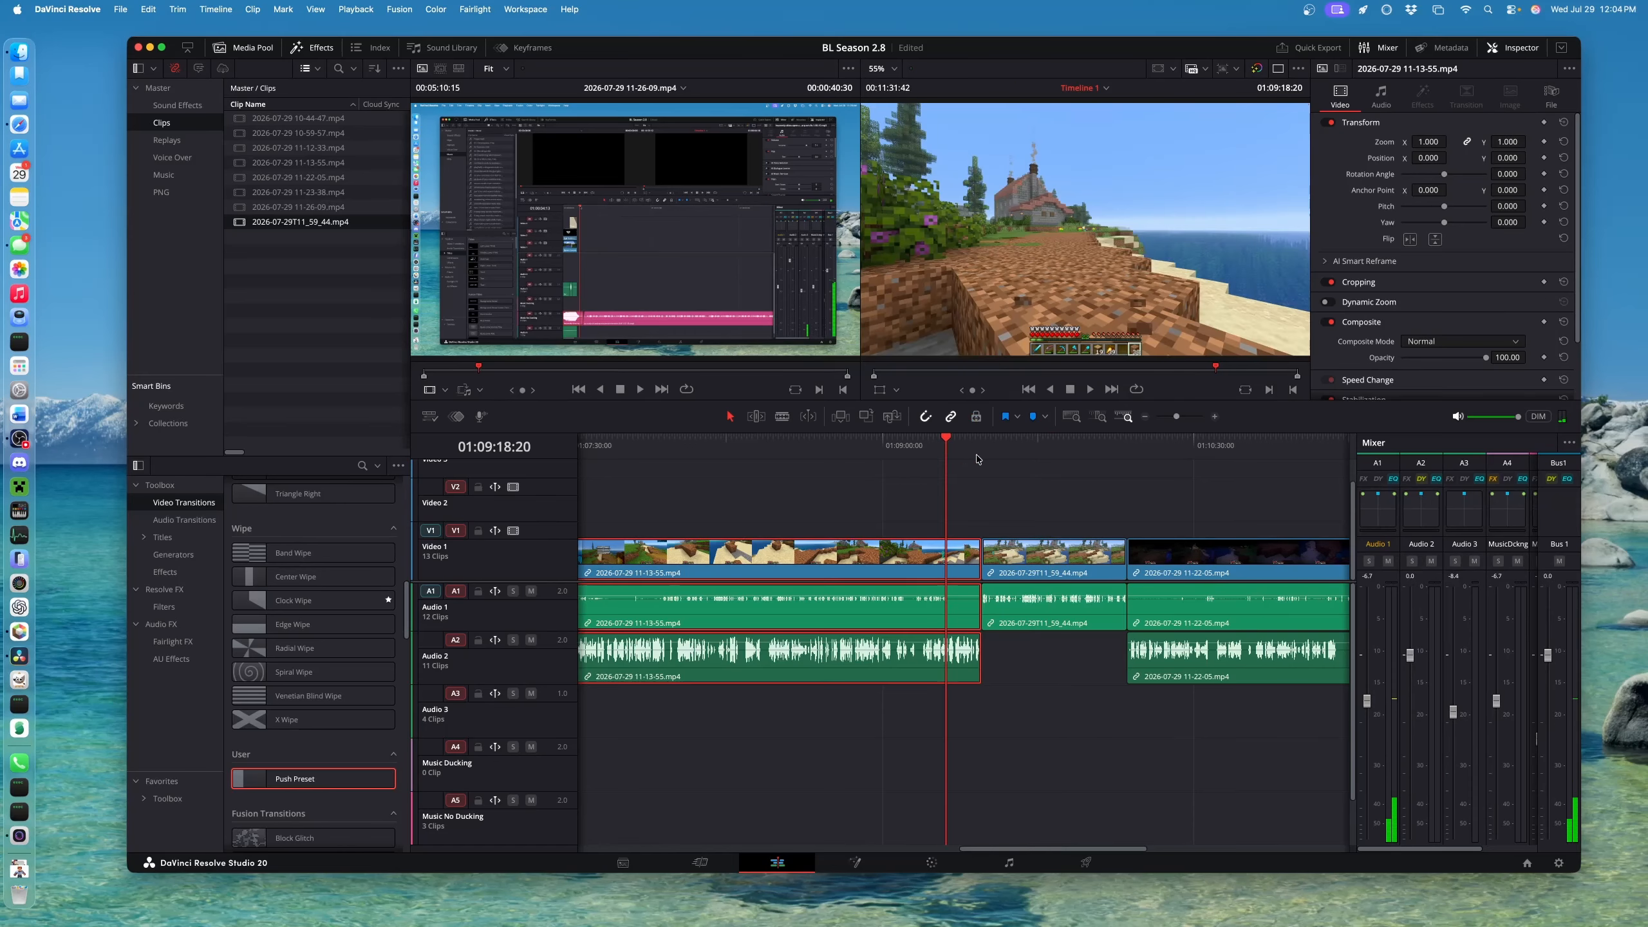
mouse_move(1008, 448)
mouse_down()
mouse_move(962, 444)
mouse_move(1029, 446)
mouse_up()
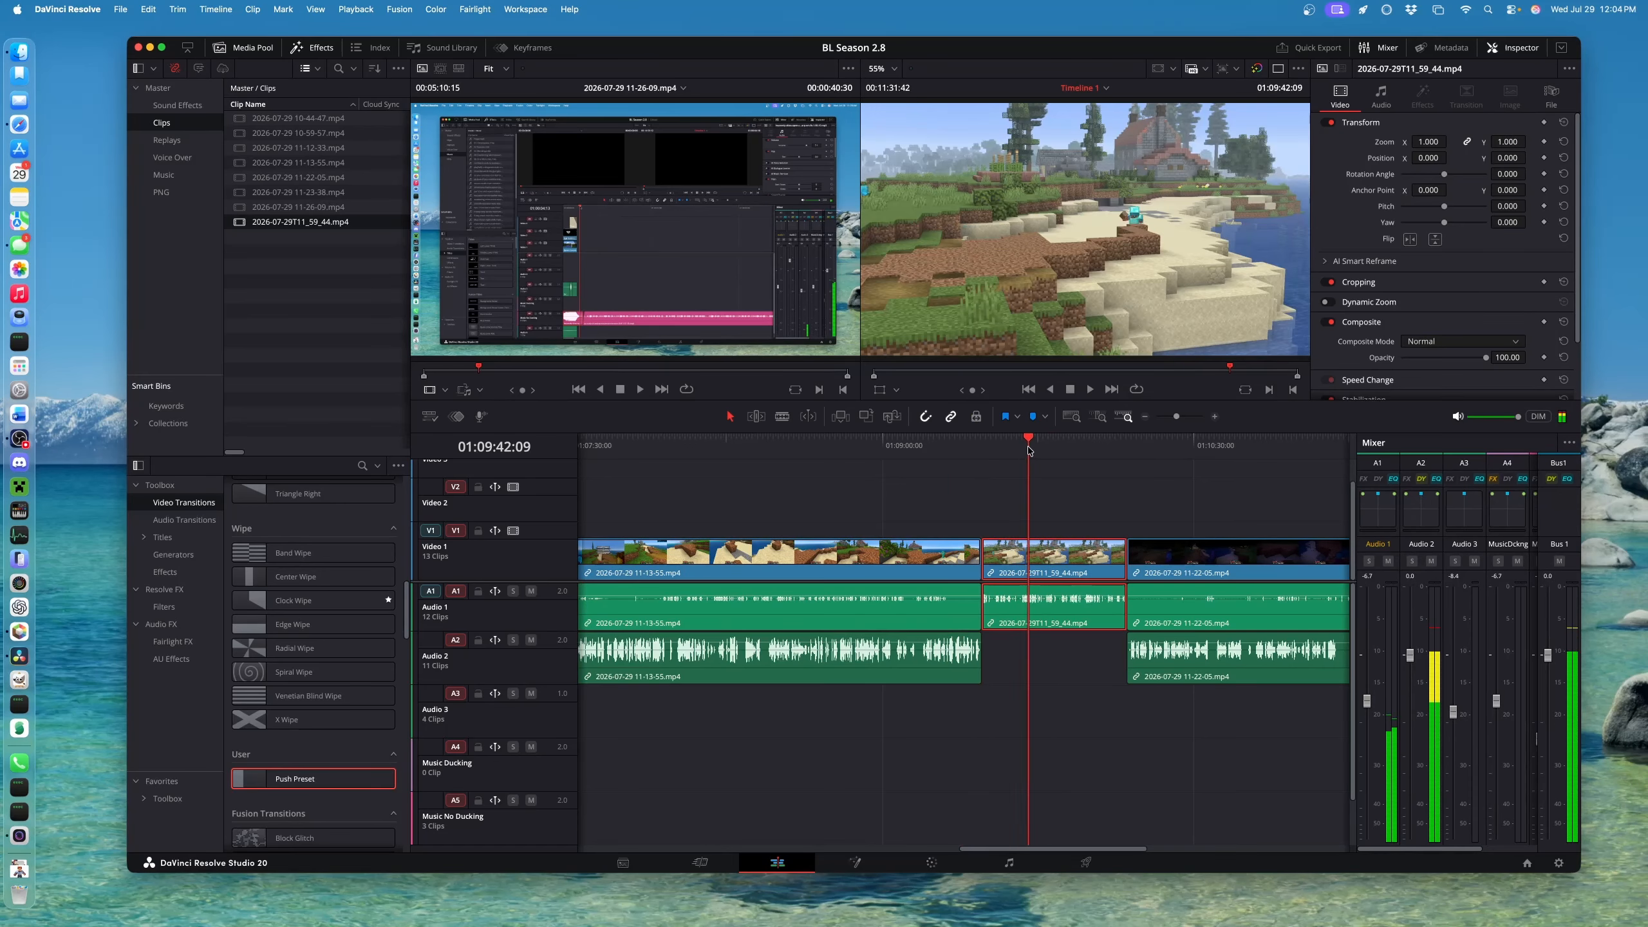
Raise the clip's saturation from 50 to 62.20 on the Color page, then play it on Edit
click(932, 863)
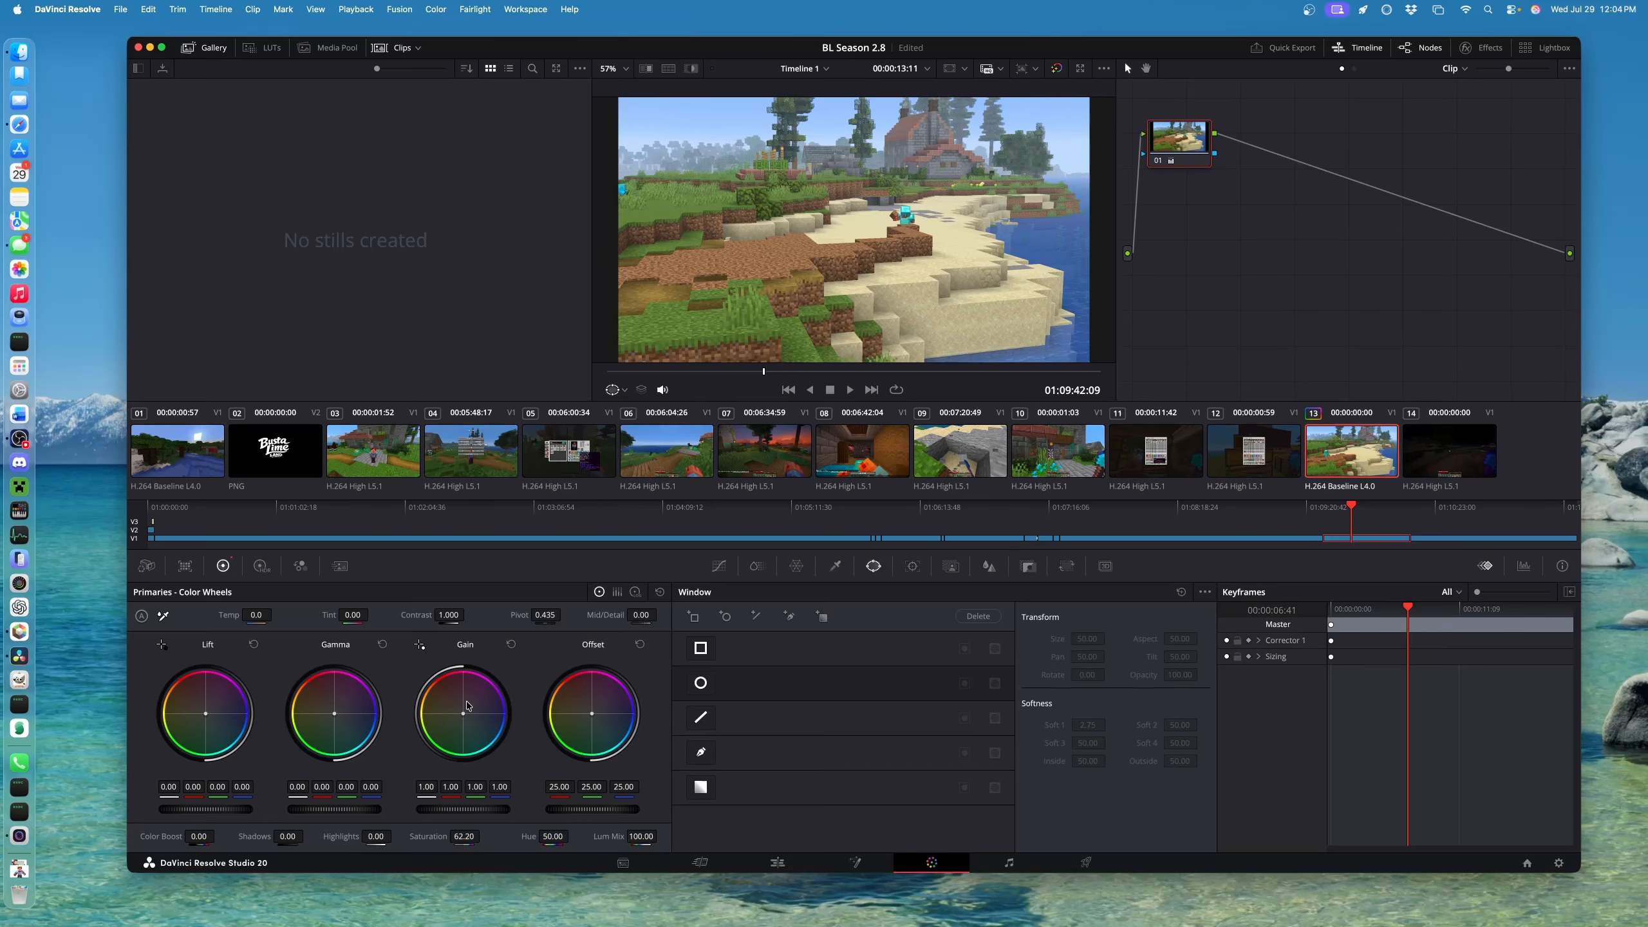
click(777, 863)
key(space)
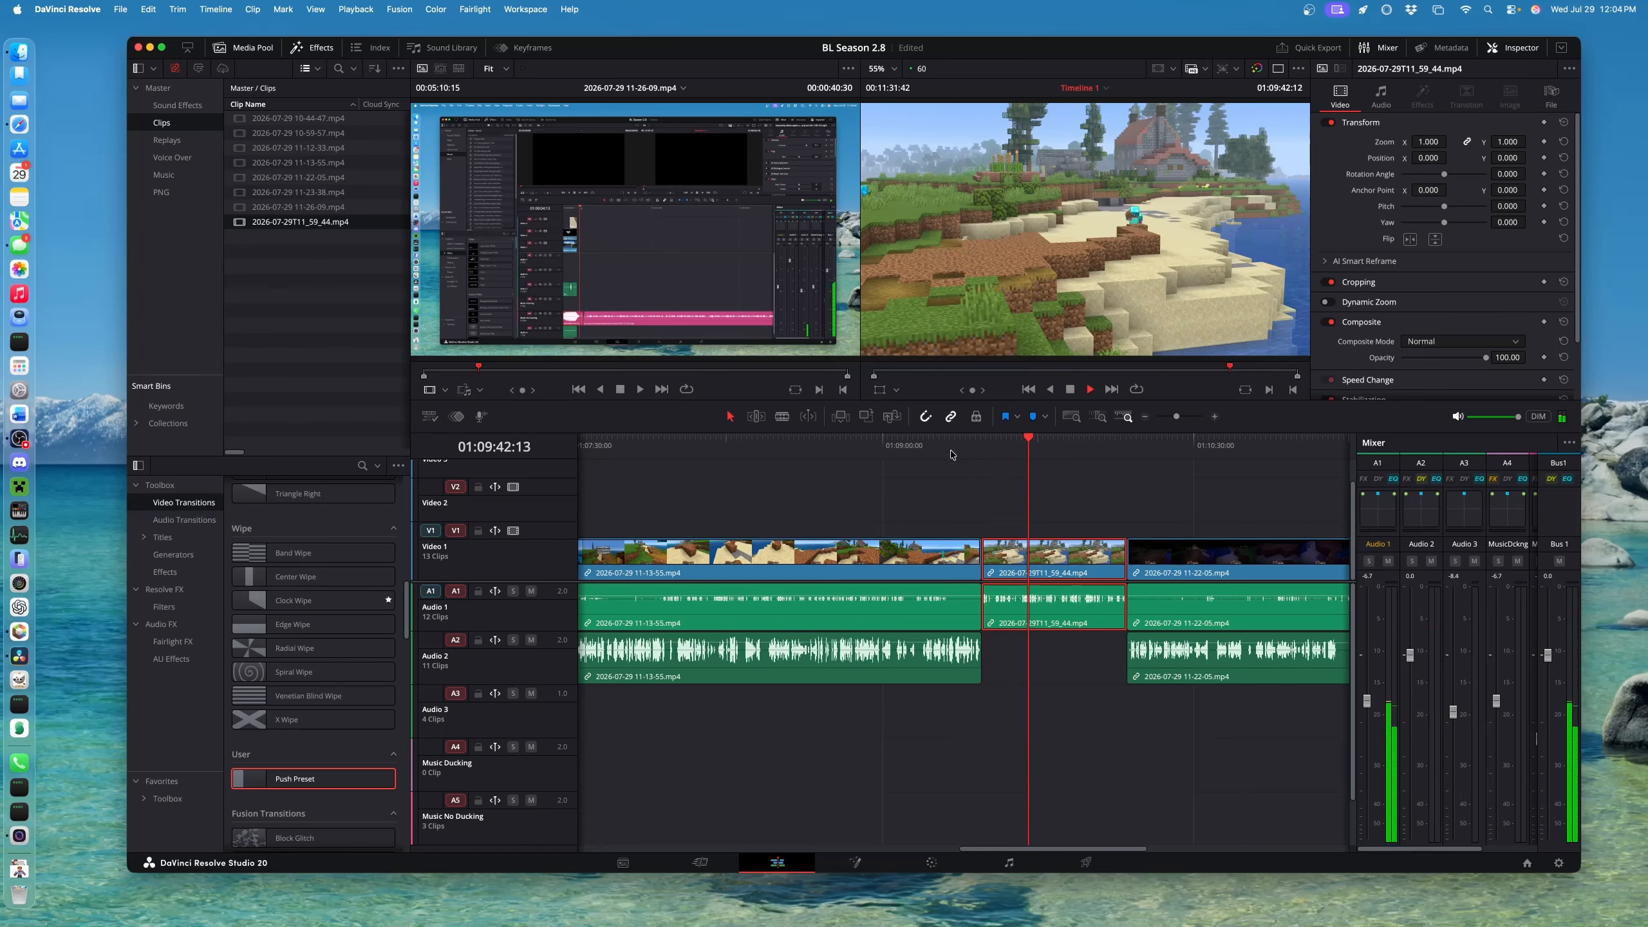
Play back the edit, stopping at 01:09:42:38, and scrub into the night-time 11-22-05 clip
key(space)
key(super+minus)
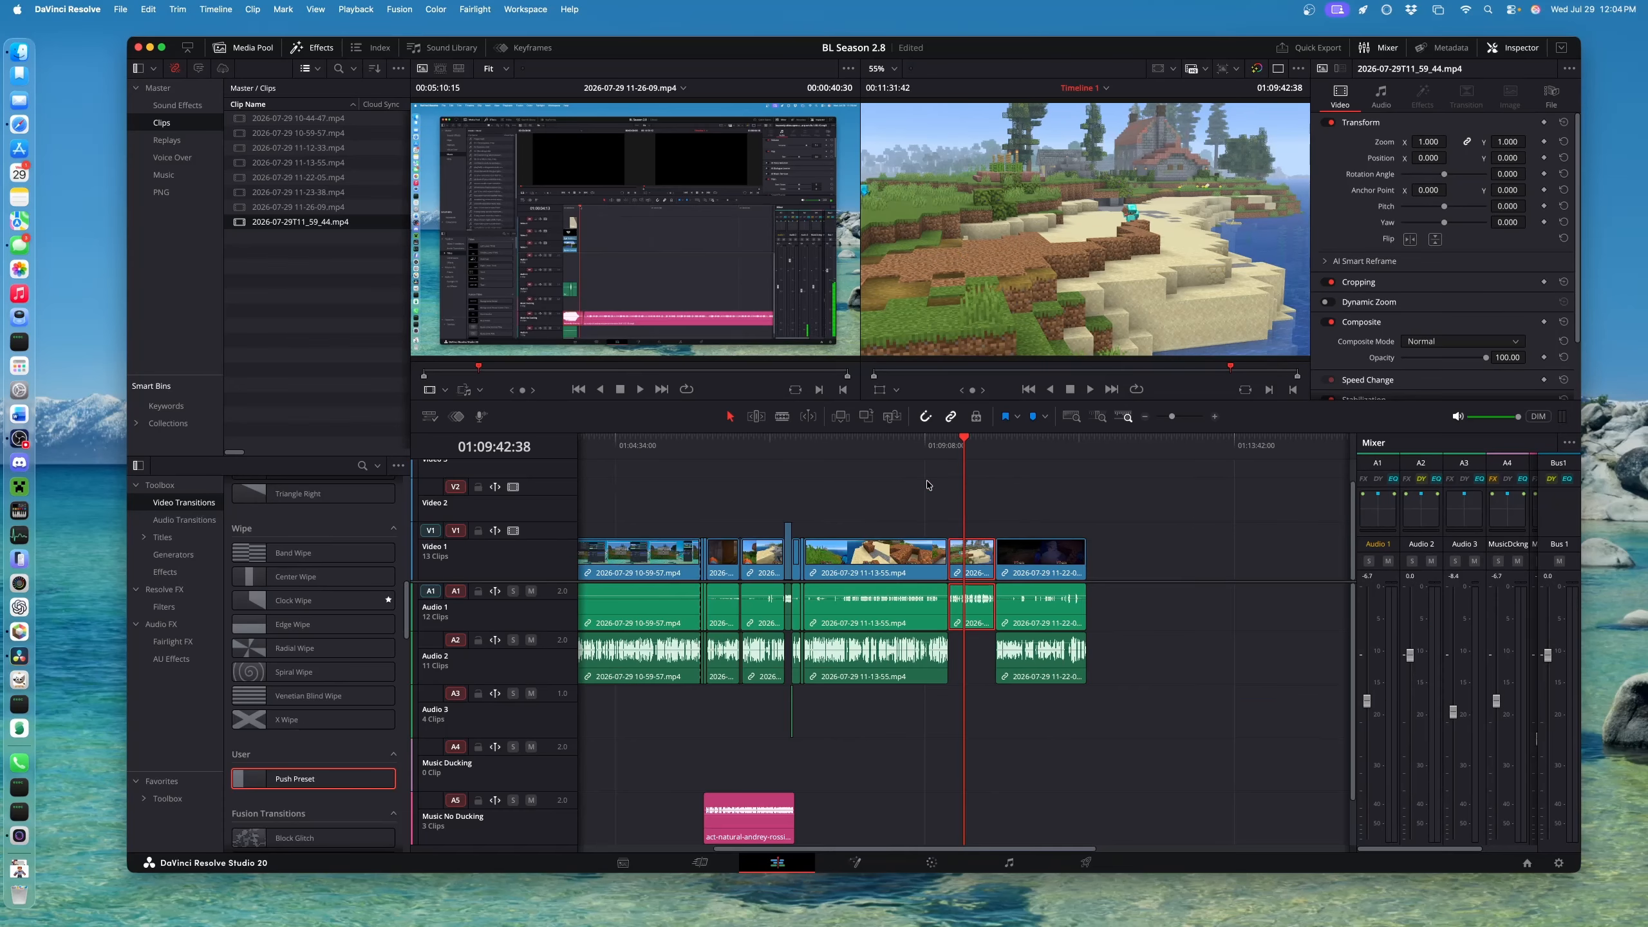
drag(779, 461, 1088, 478)
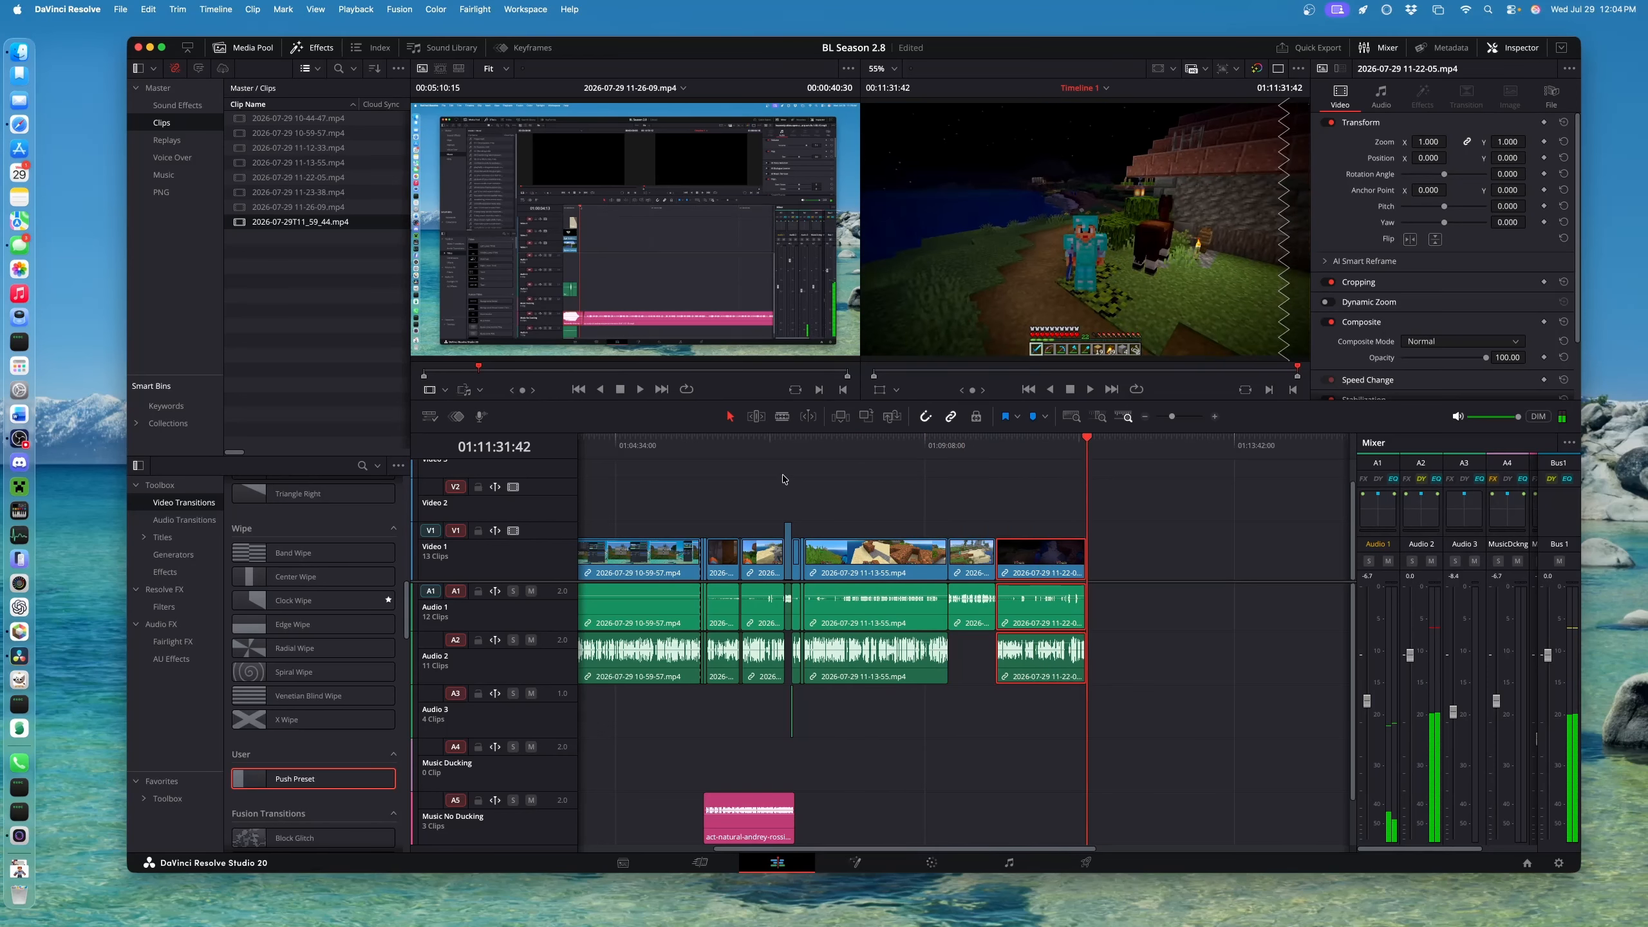
Jump to the end of the timeline and zoom and scroll through the final clips
key(super+minus)
scroll(811, 481, right, 5)
key(super+equal)
scroll(695, 453, left, 10)
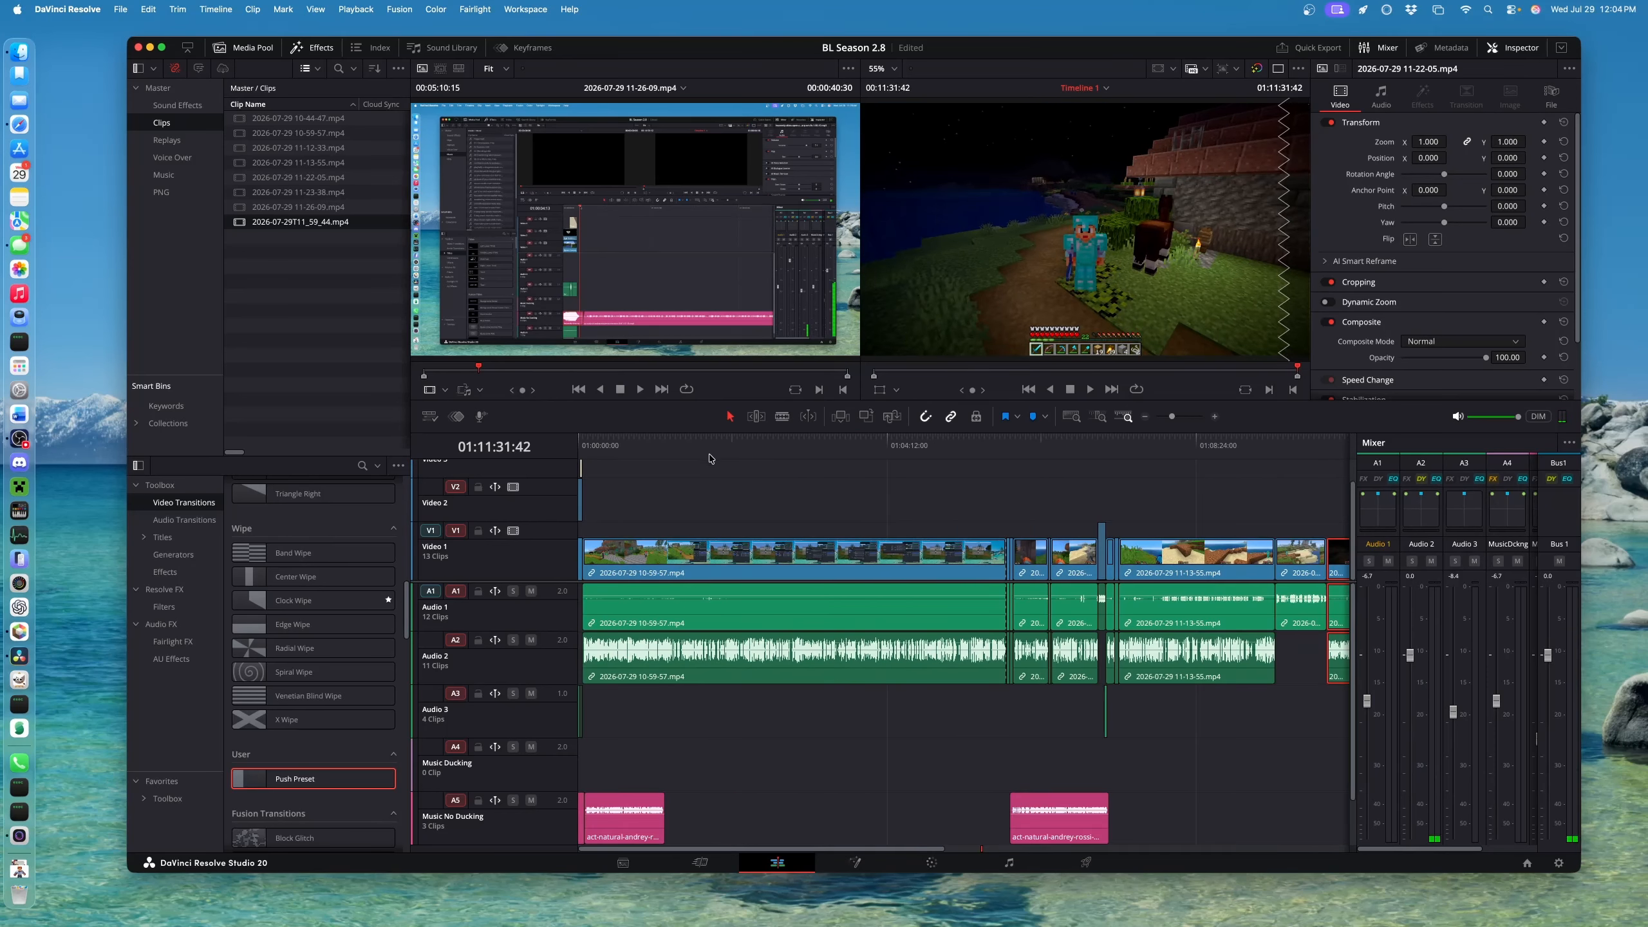
drag(706, 453, 1288, 465)
scroll(1280, 466, right, 10)
drag(666, 452, 813, 449)
scroll(811, 480, left, 10)
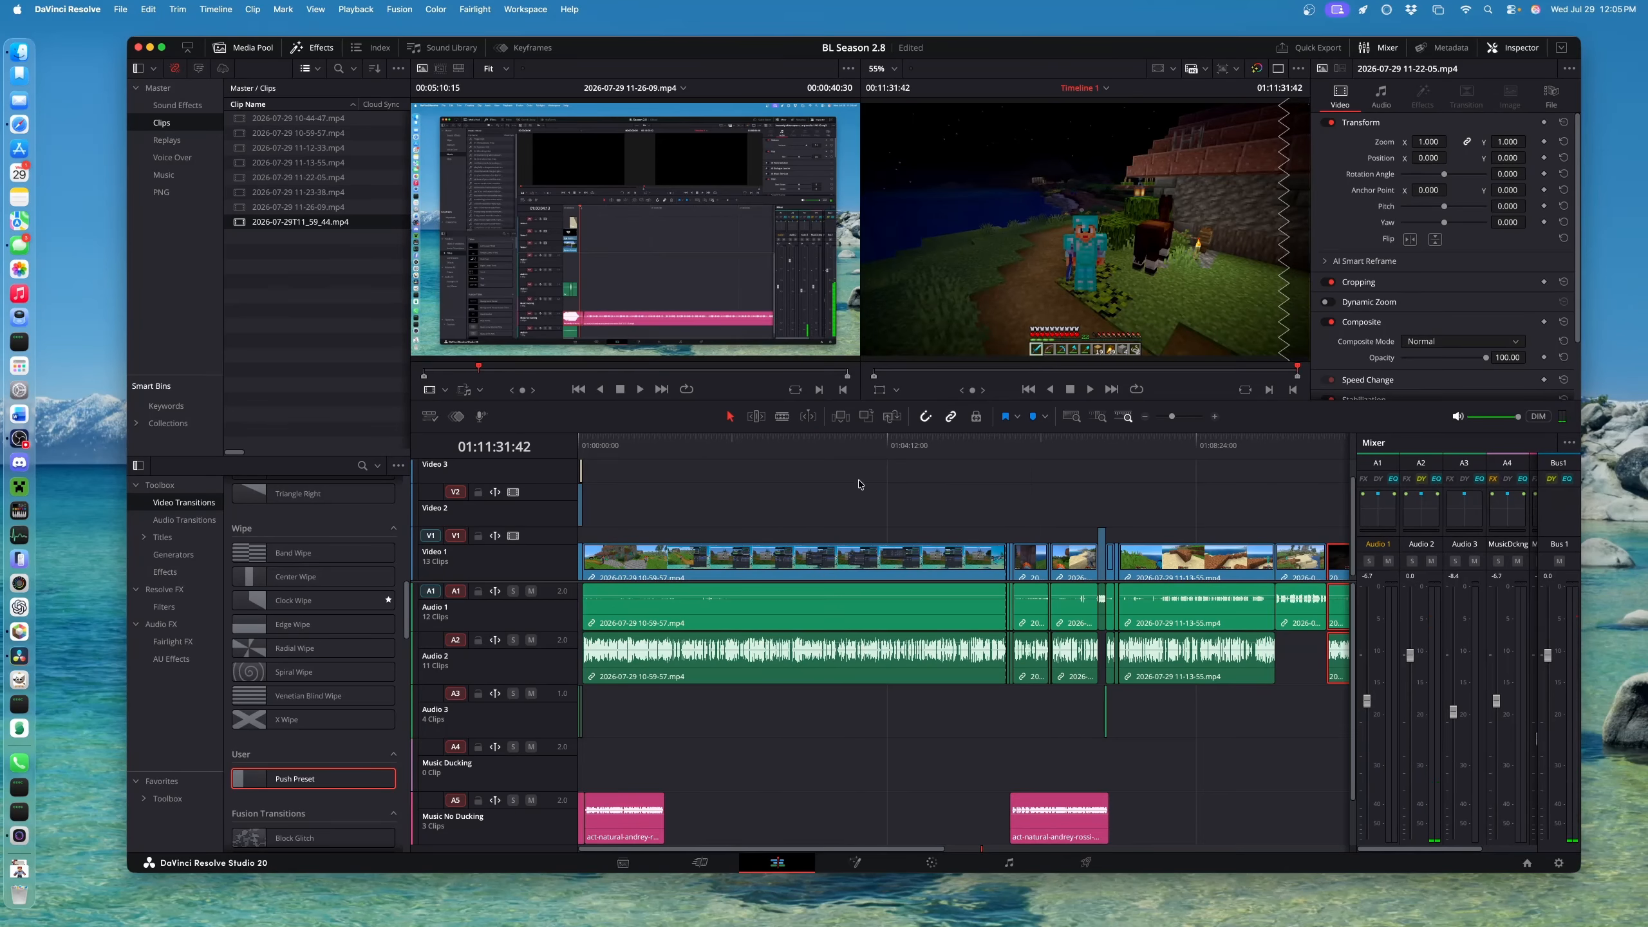
scroll(1077, 548, right, 10)
scroll(1063, 549, left, 4)
Zoom in further and snap the playhead to the last clip's end at 01:11:31:42
key(super+equal)
scroll(740, 492, left, 10)
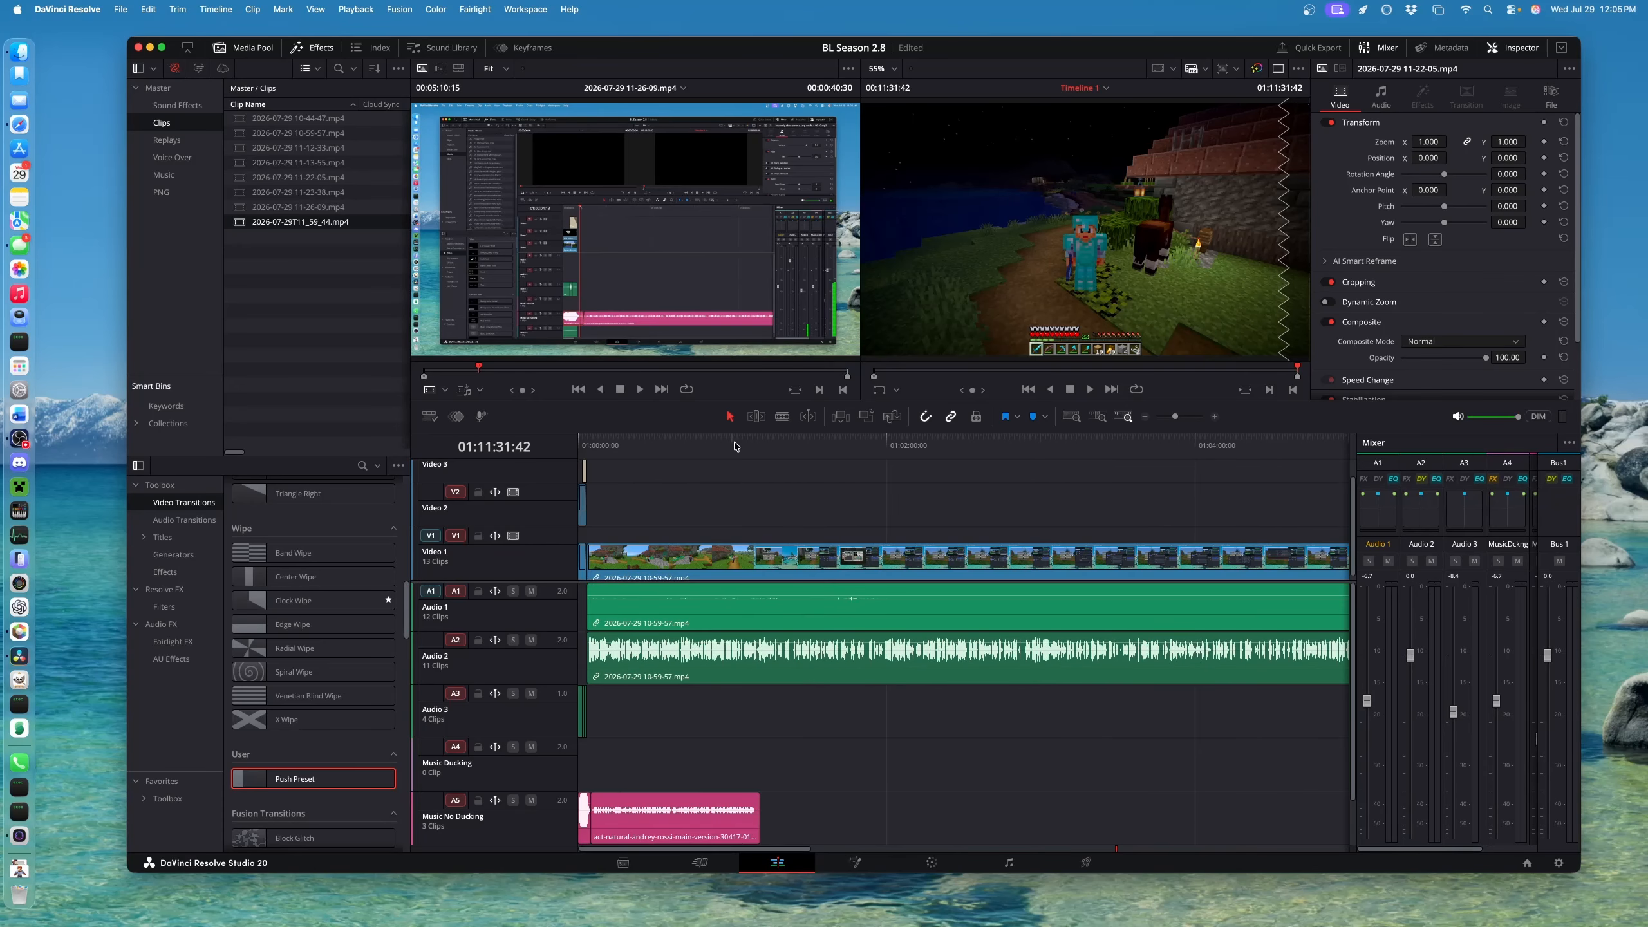
scroll(713, 447, right, 15)
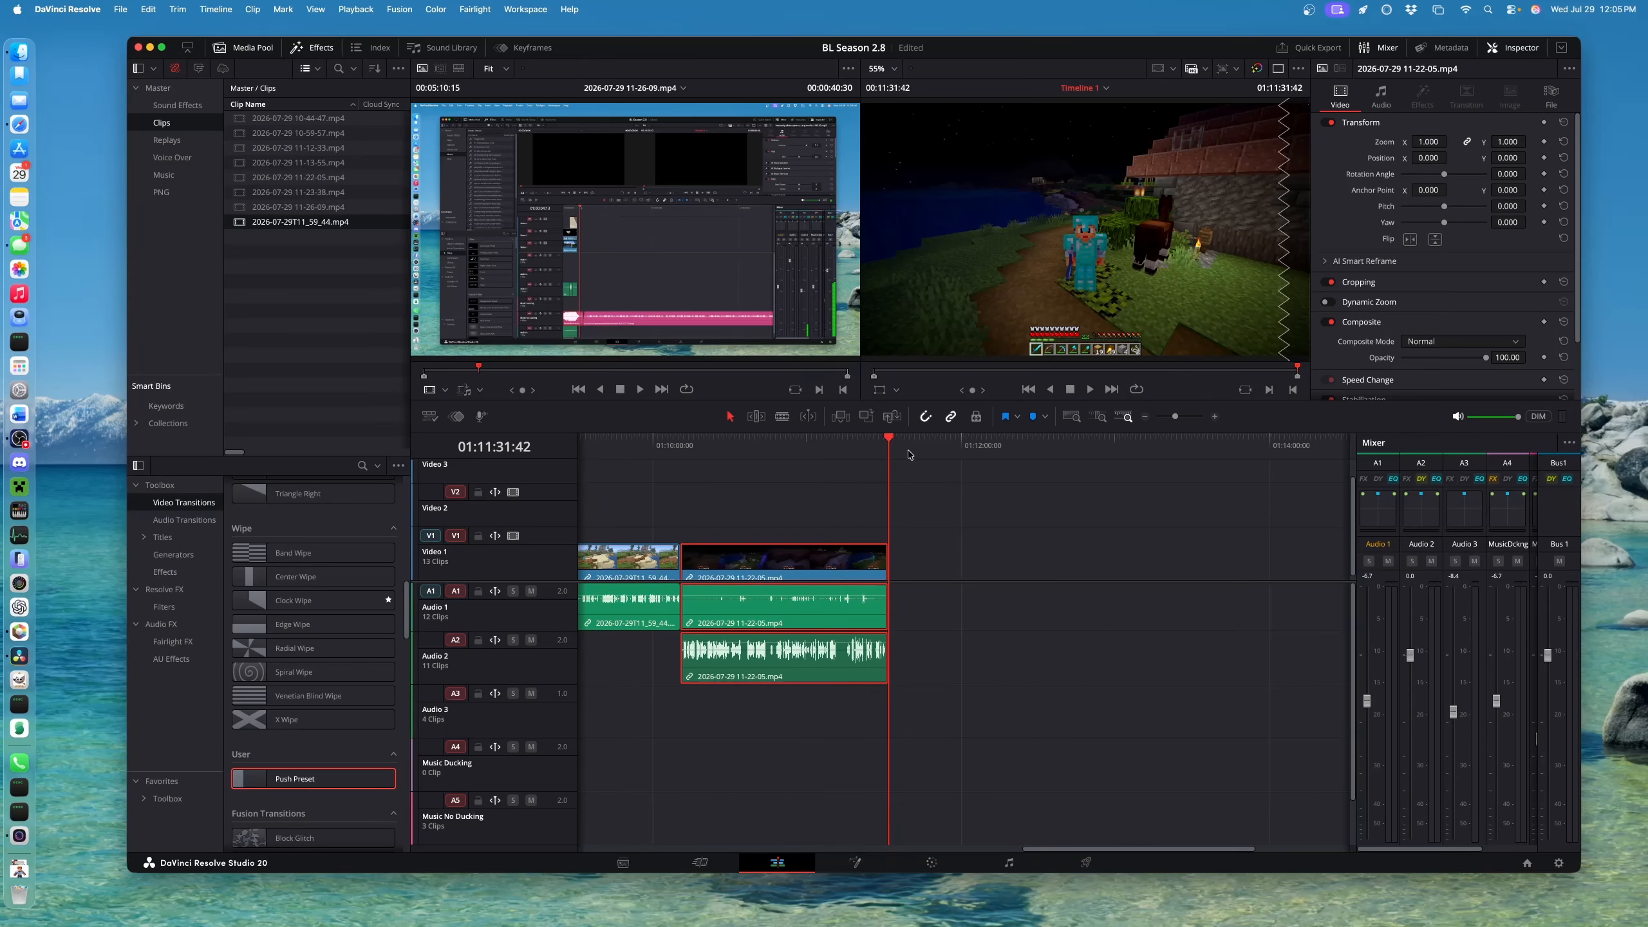
drag(908, 454, 896, 456)
scroll(816, 459, left, 20)
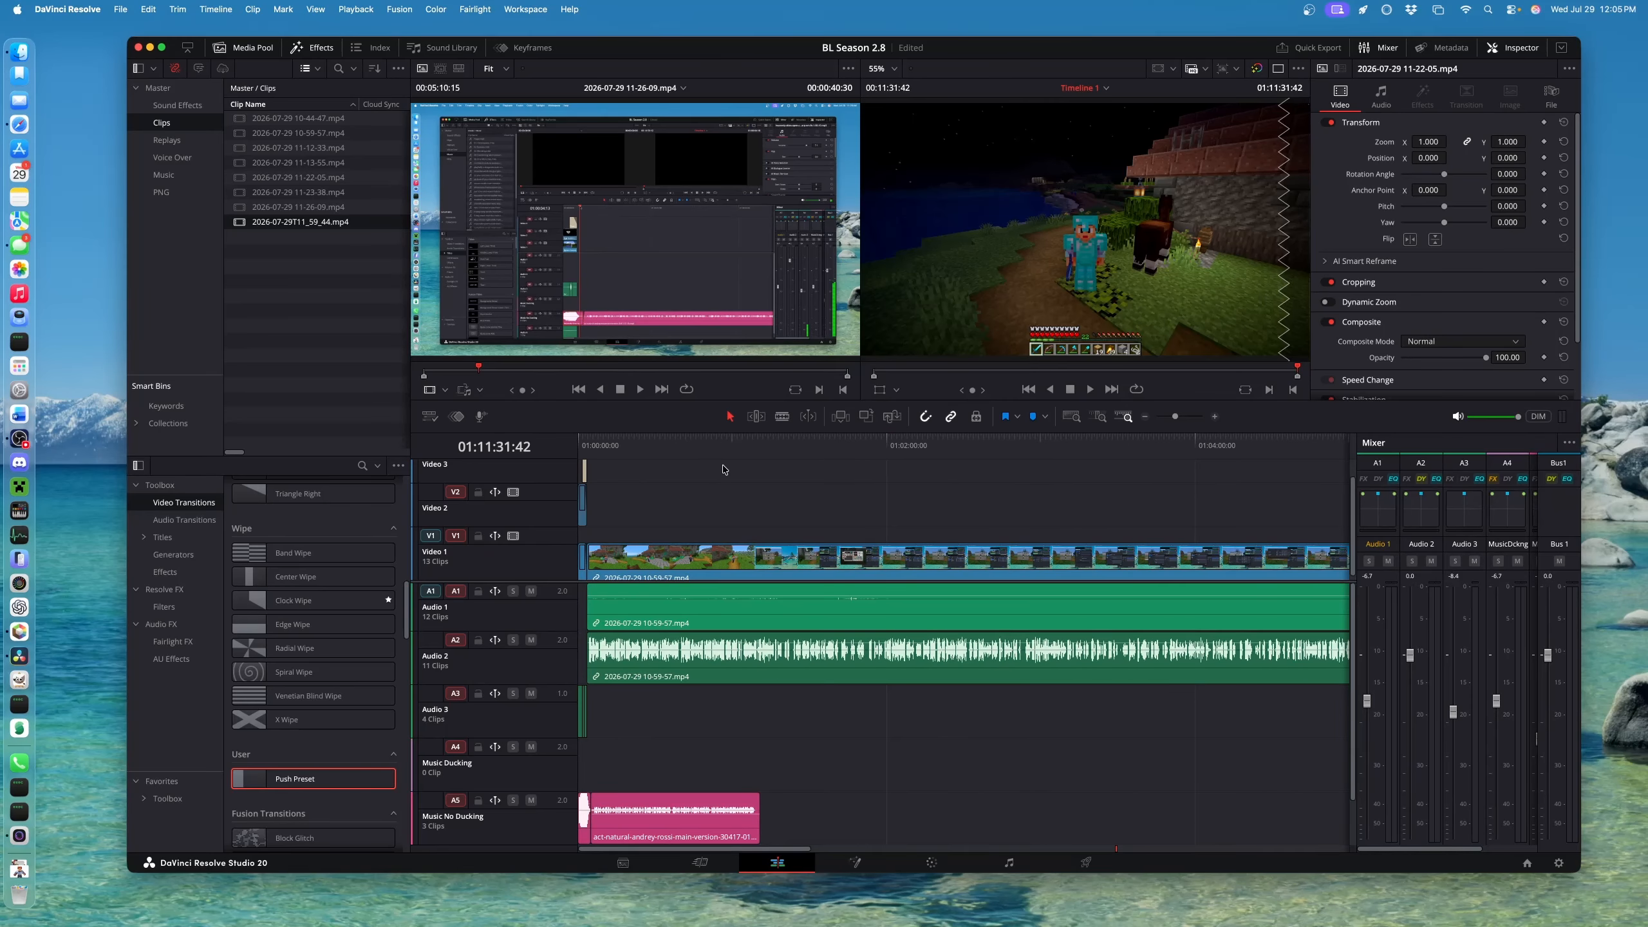
scroll(724, 470, down, 10)
scroll(726, 473, up, 5)
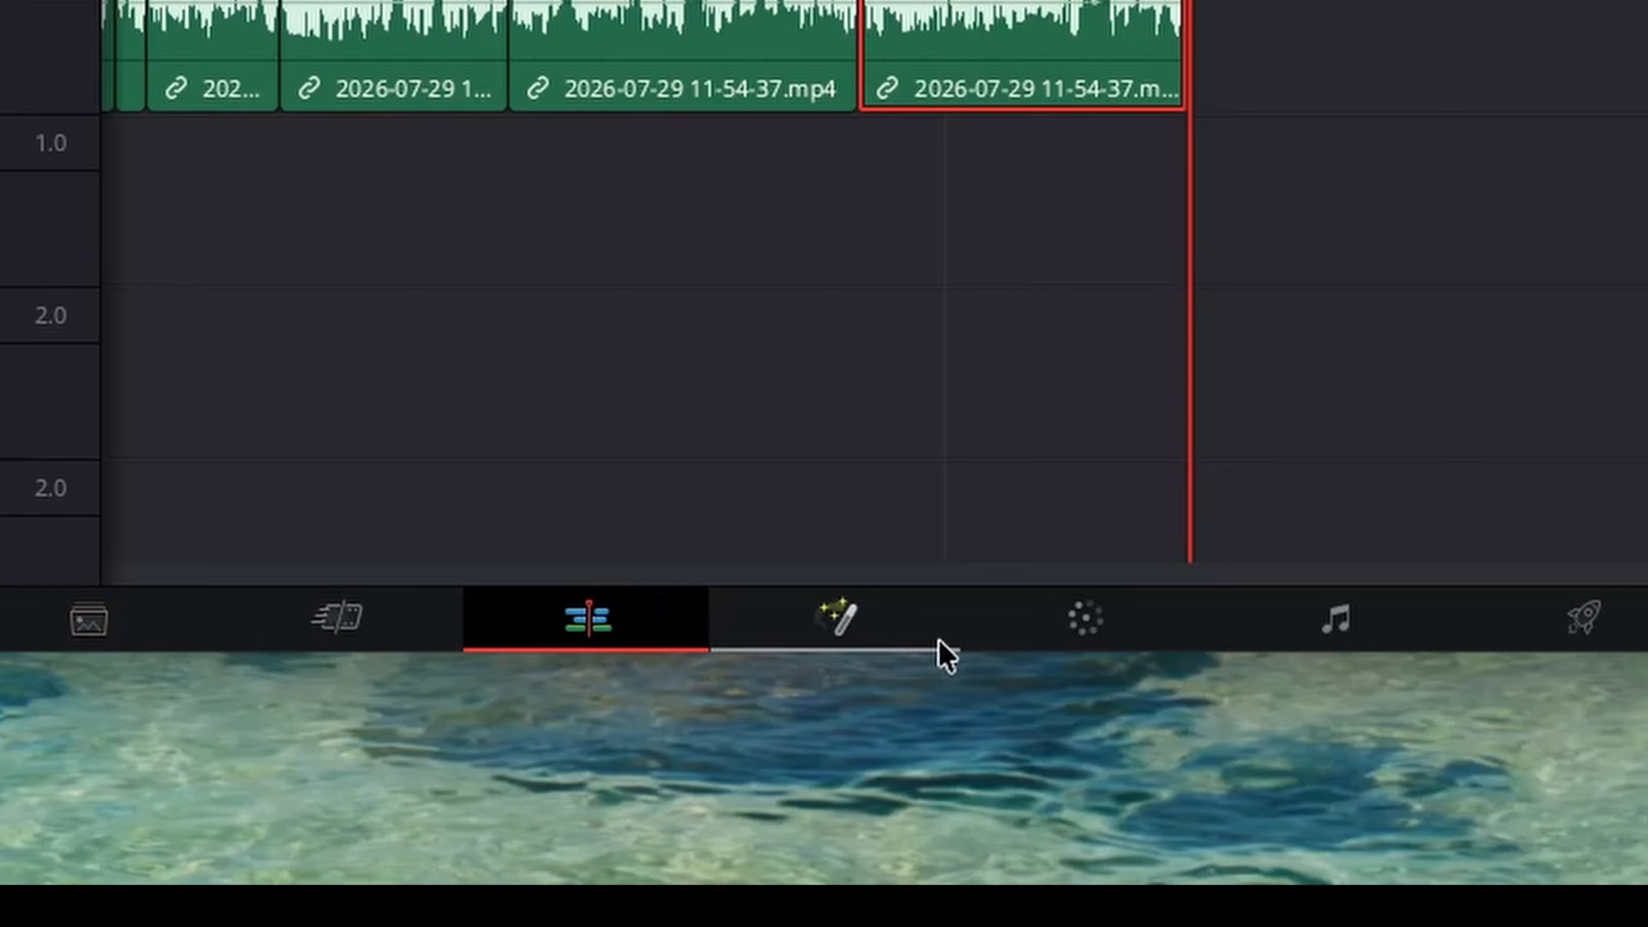
click(97, 625)
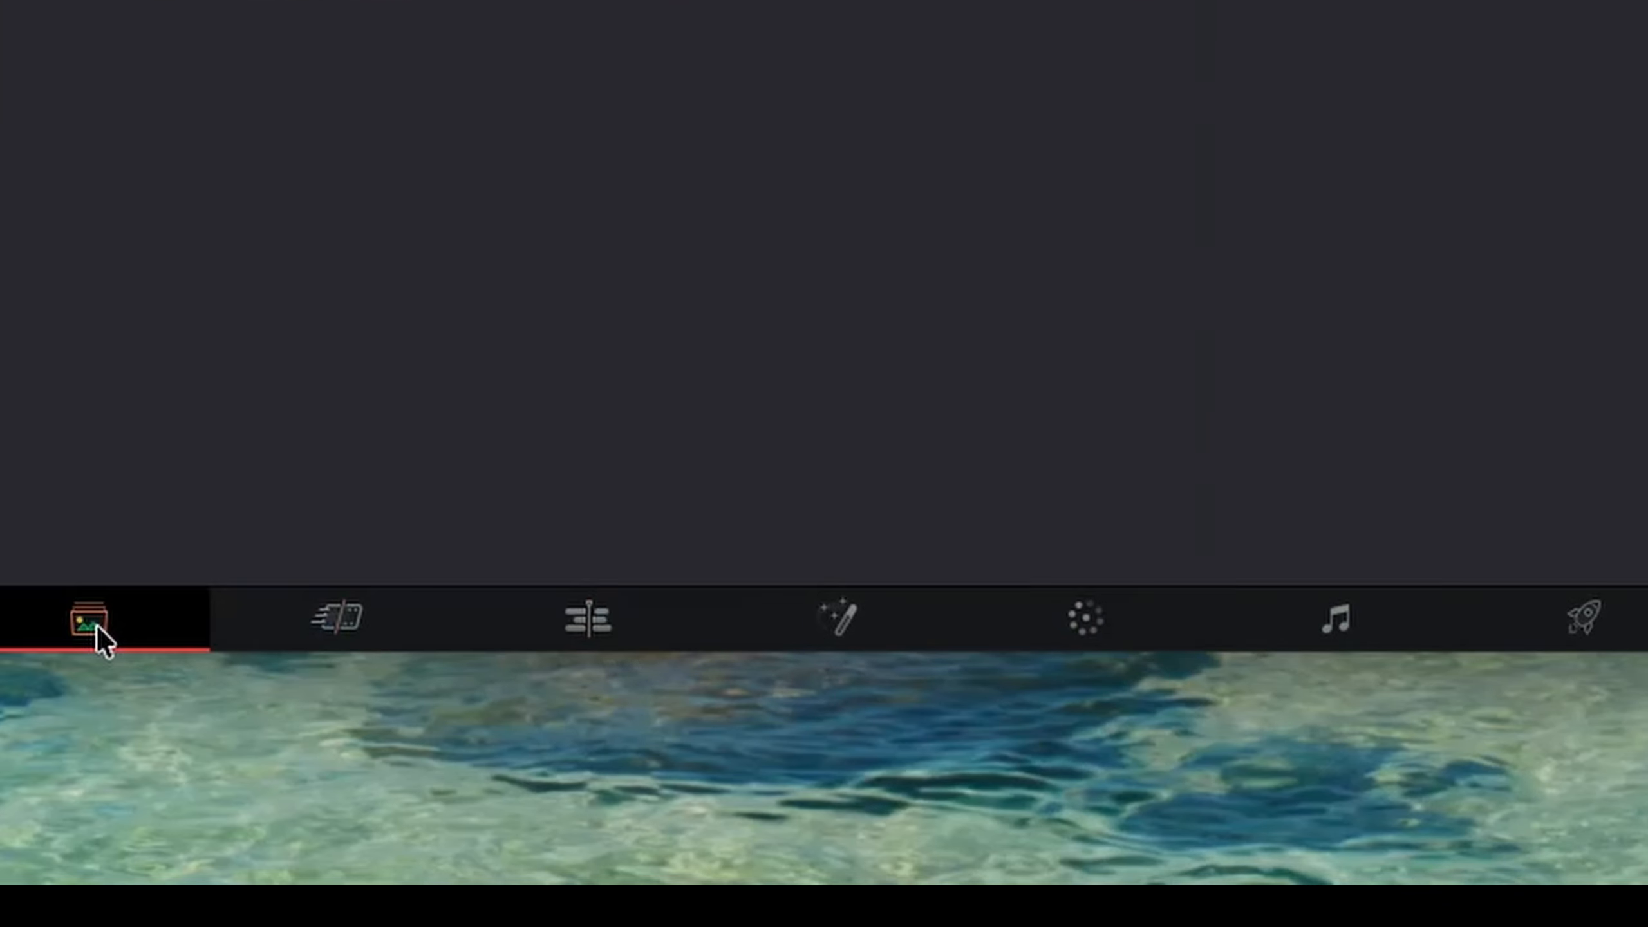
click(320, 616)
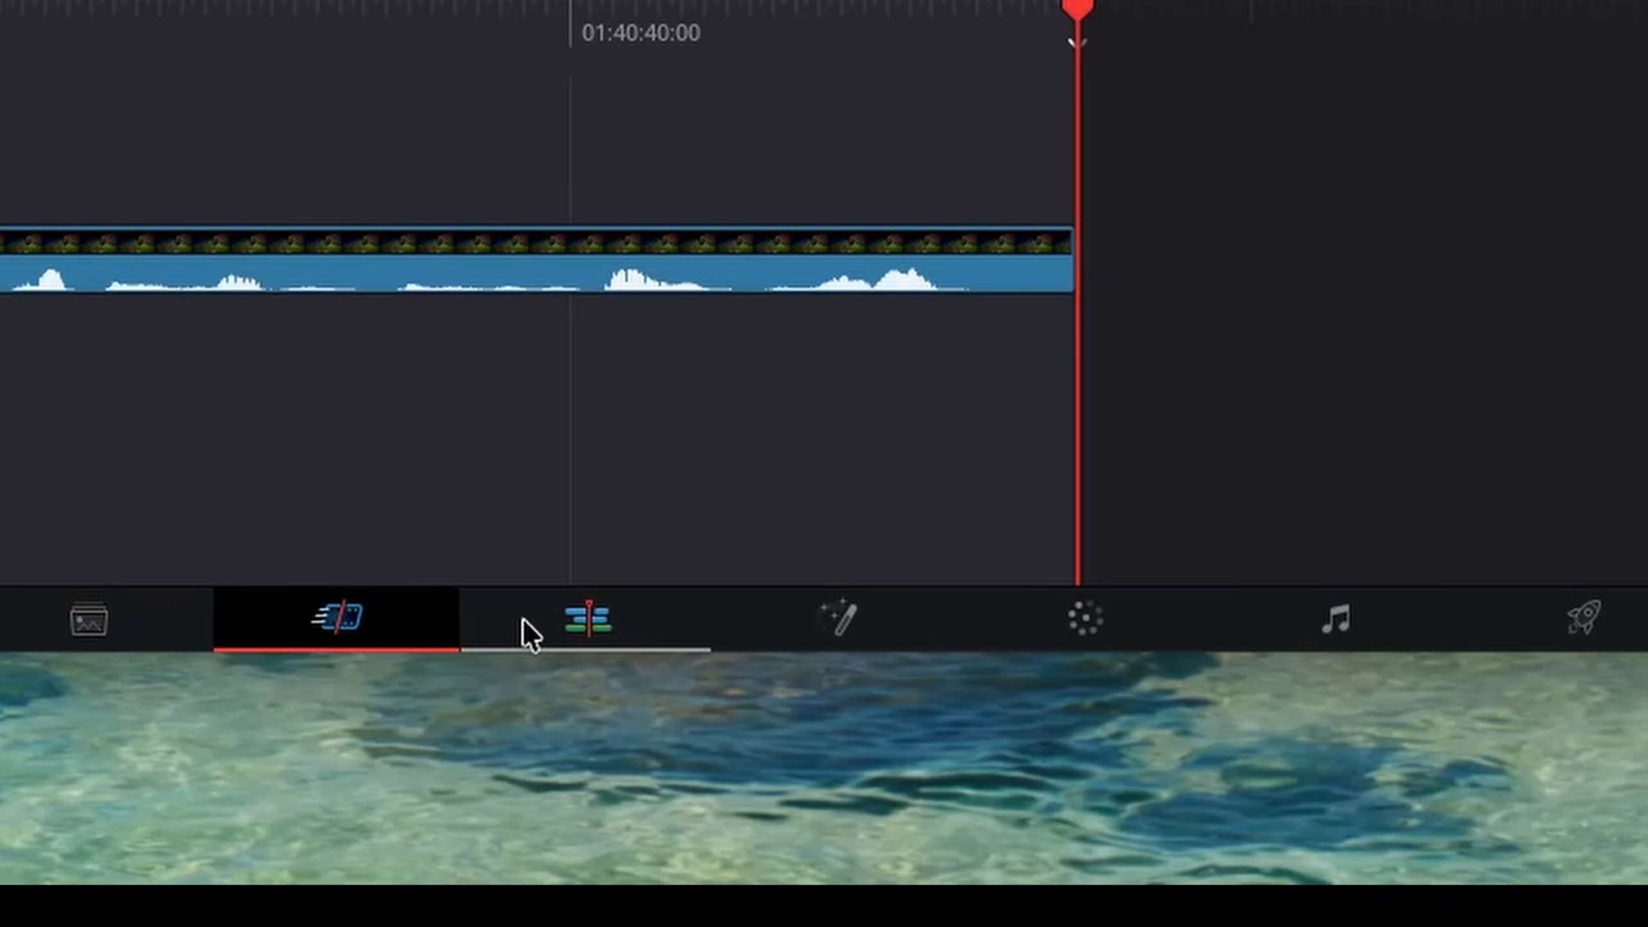
click(542, 618)
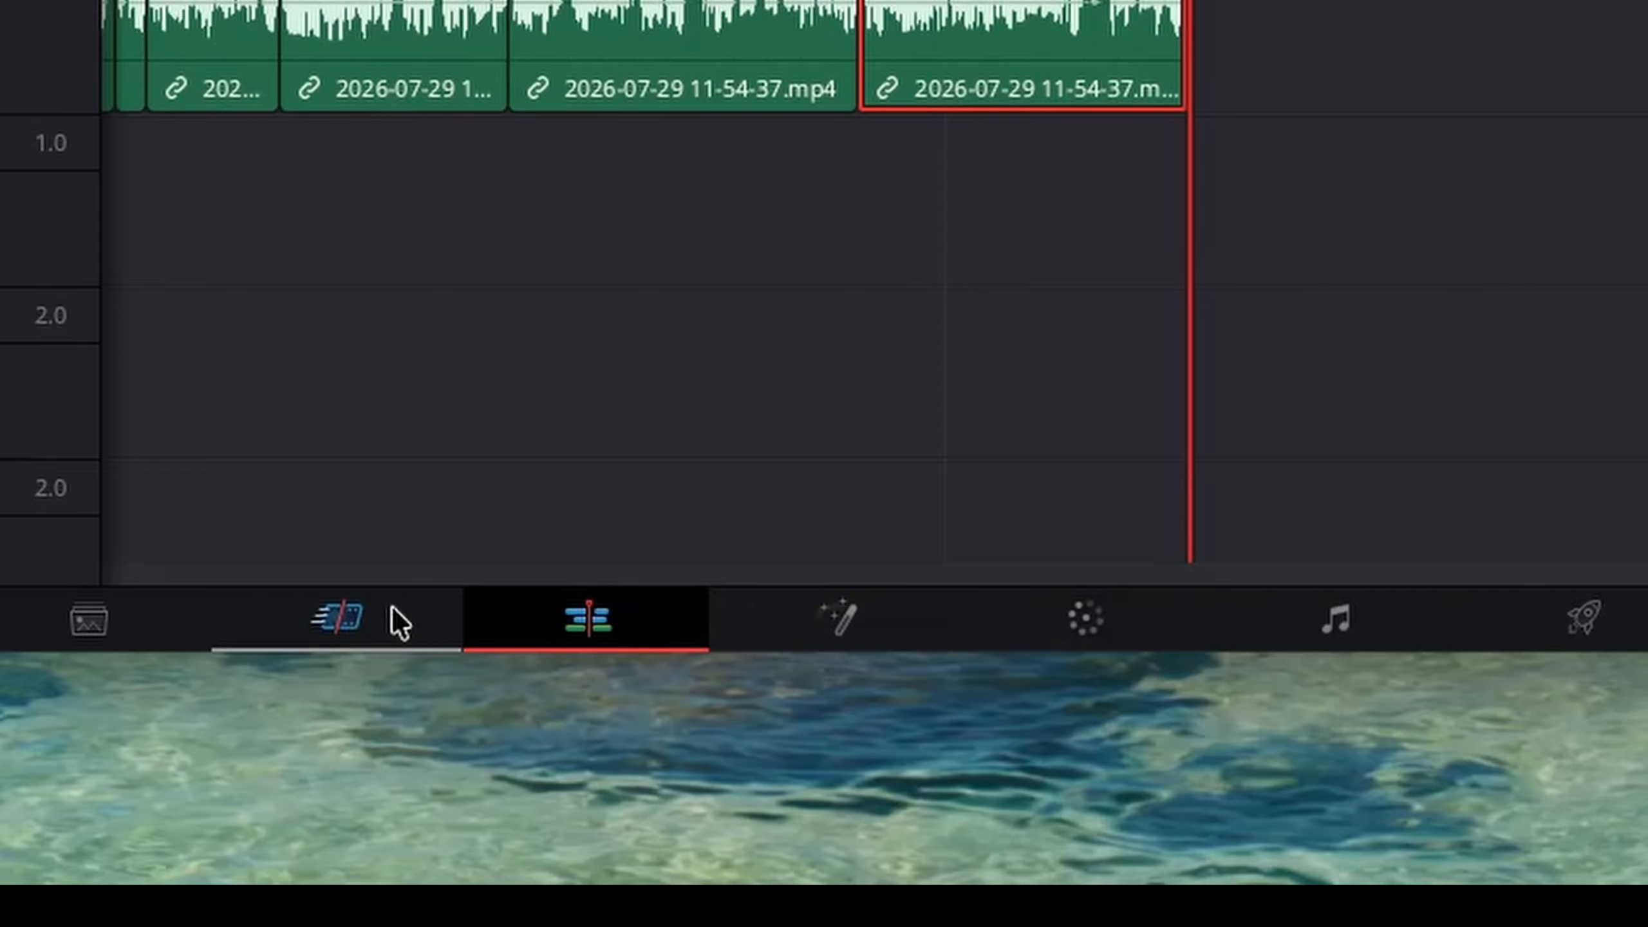
click(328, 615)
click(588, 618)
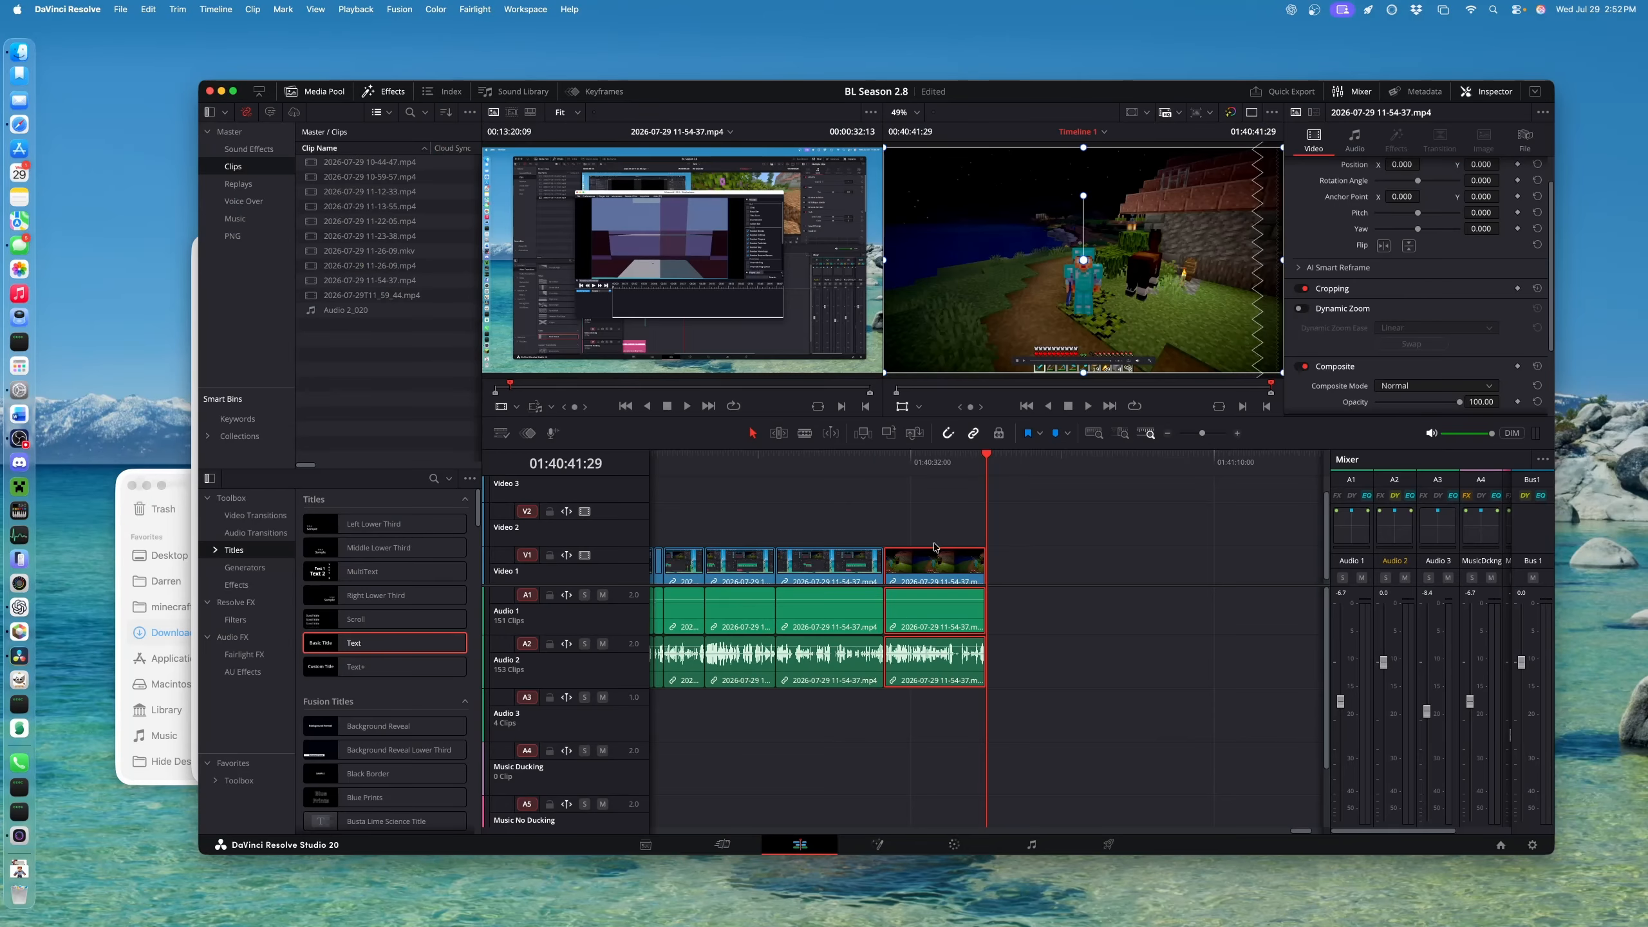